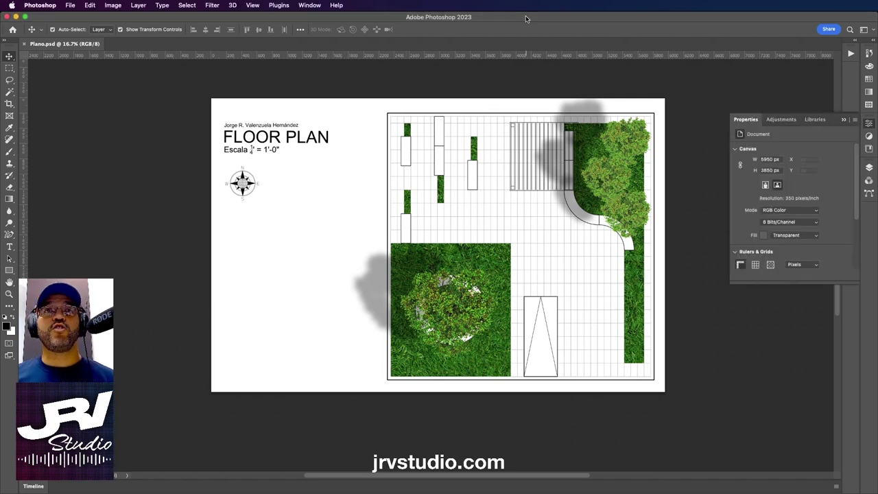
- Zoom and pan the Photoshop view over the floor plan and its FLOOR PLAN title
key(super+plus)
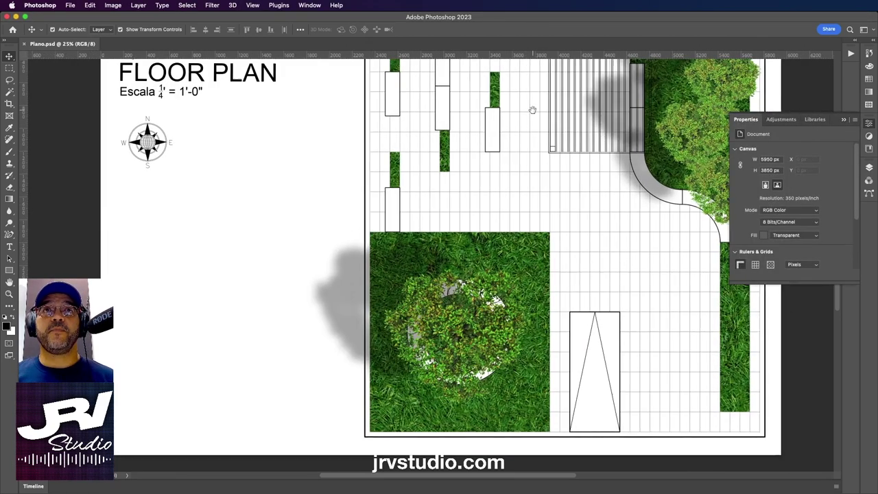
drag(535, 111, 482, 125)
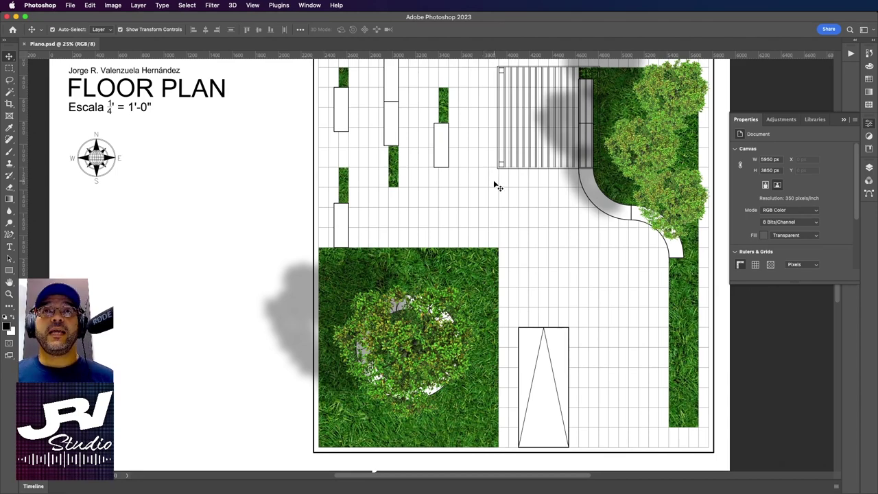
mouse_move(494, 182)
mouse_down()
mouse_move(459, 184)
mouse_move(433, 203)
mouse_up()
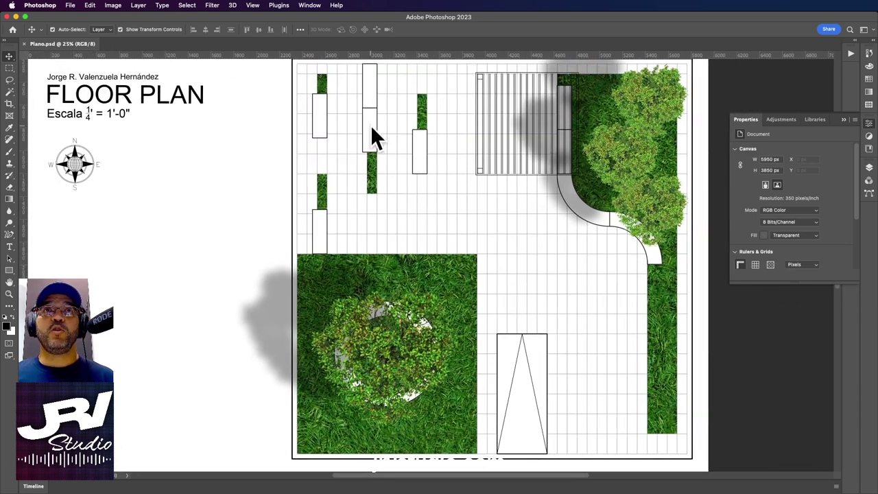
scroll(415, 234, down, 5)
scroll(414, 234, right, 5)
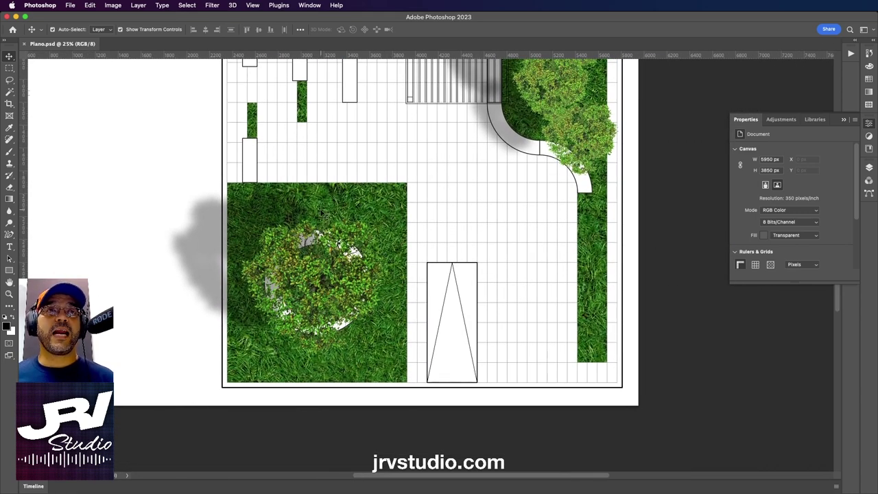
scroll(509, 204, up, 2)
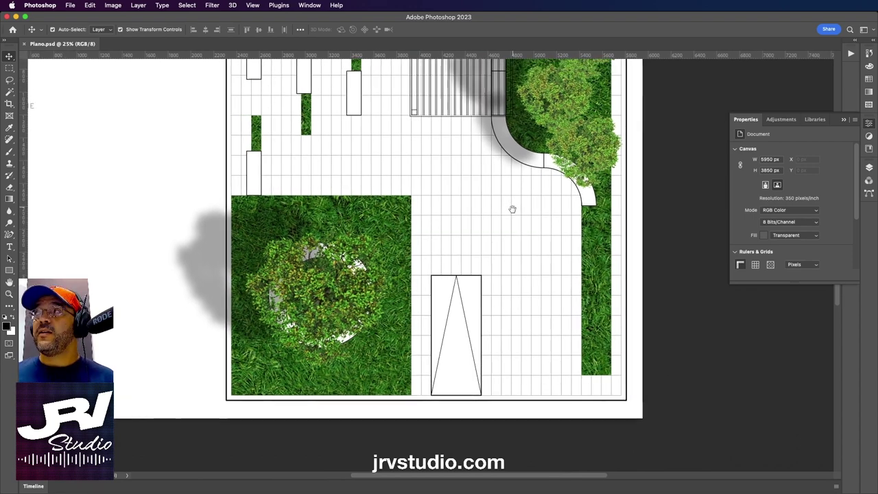
scroll(512, 208, up, 3)
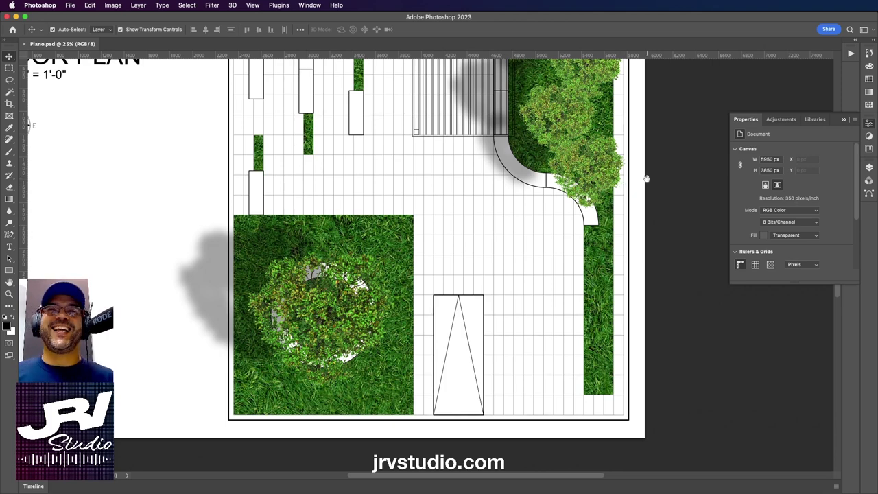
drag(647, 177, 646, 207)
scroll(645, 208, up, 1)
scroll(648, 202, up, 1)
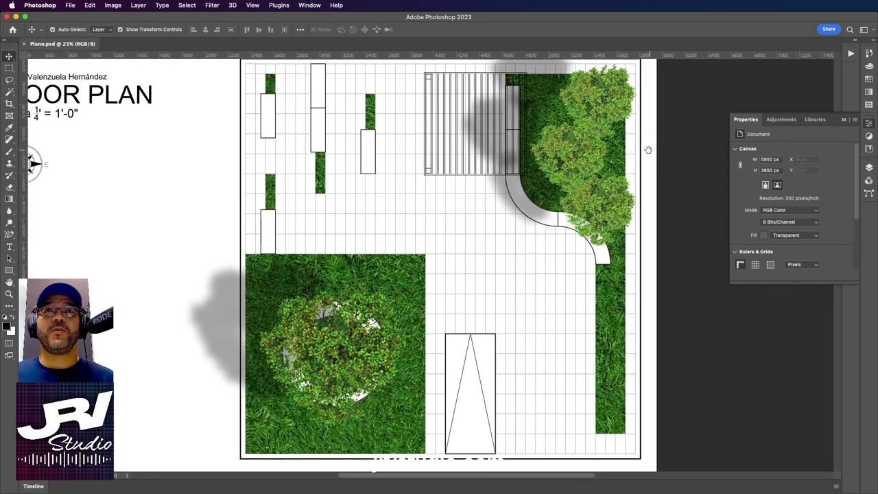
scroll(642, 165, down, 2)
drag(640, 159, 655, 190)
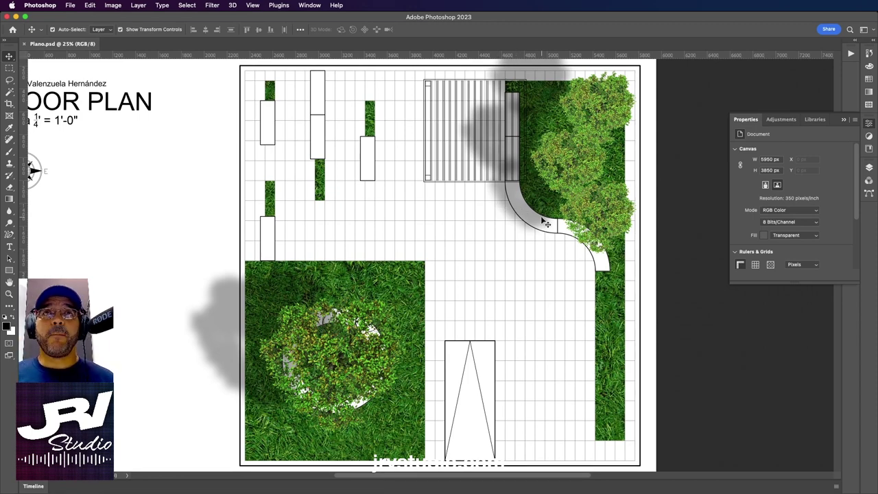
drag(483, 203, 497, 201)
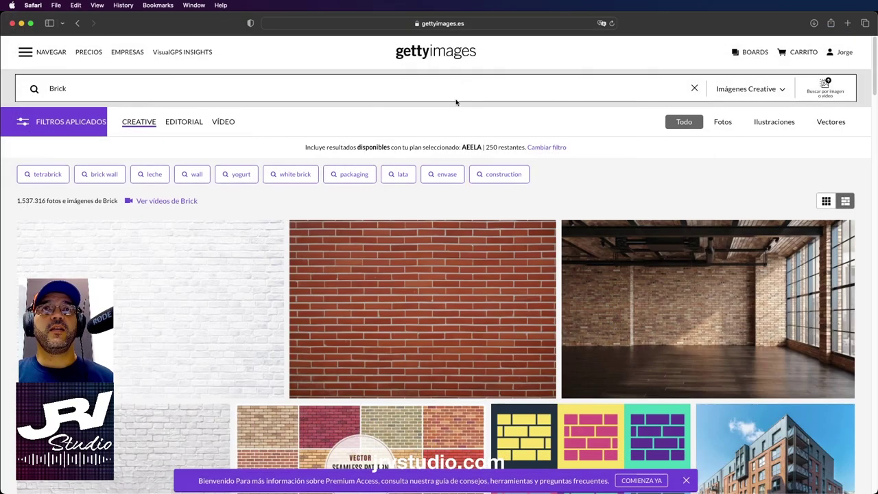
- Scroll down and back up through the Getty Images 'Brick' results, including the herringbone paver texture
scroll(441, 110, down, 2)
scroll(442, 112, down, 3)
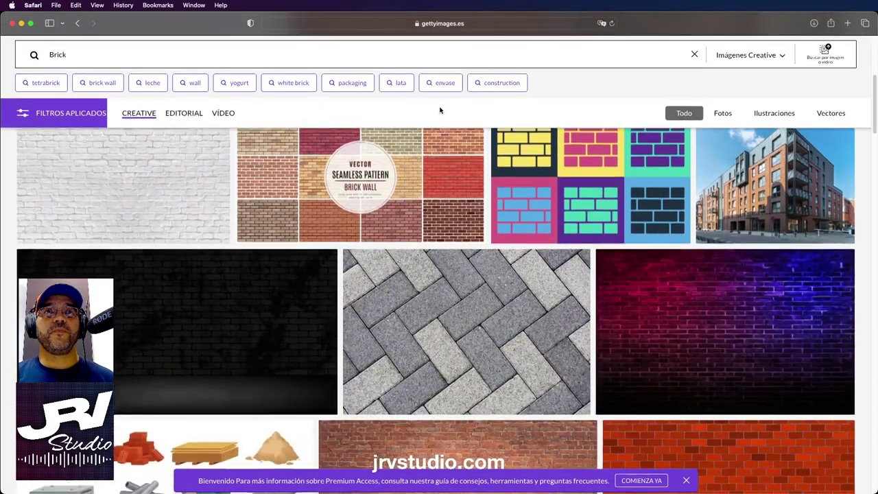
scroll(446, 130, down, 2)
scroll(452, 144, down, 2)
scroll(453, 161, down, 1)
scroll(455, 179, down, 2)
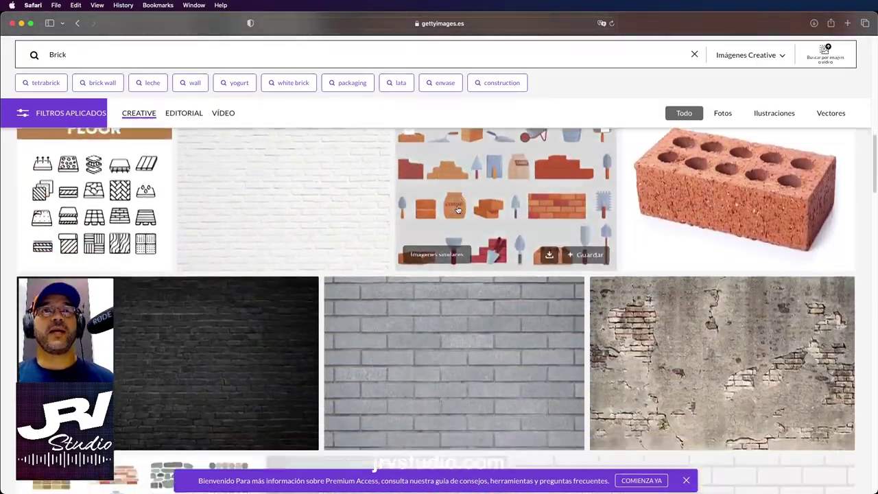
scroll(458, 209, down, 1)
scroll(458, 209, down, 1)
scroll(459, 209, down, 1)
scroll(458, 210, down, 1)
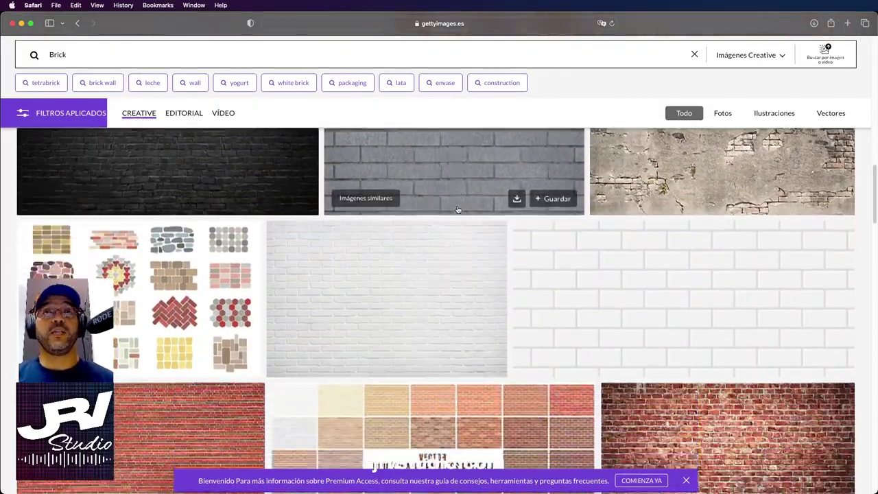
scroll(458, 210, down, 2)
scroll(459, 210, down, 2)
scroll(458, 209, down, 2)
scroll(458, 209, down, 2)
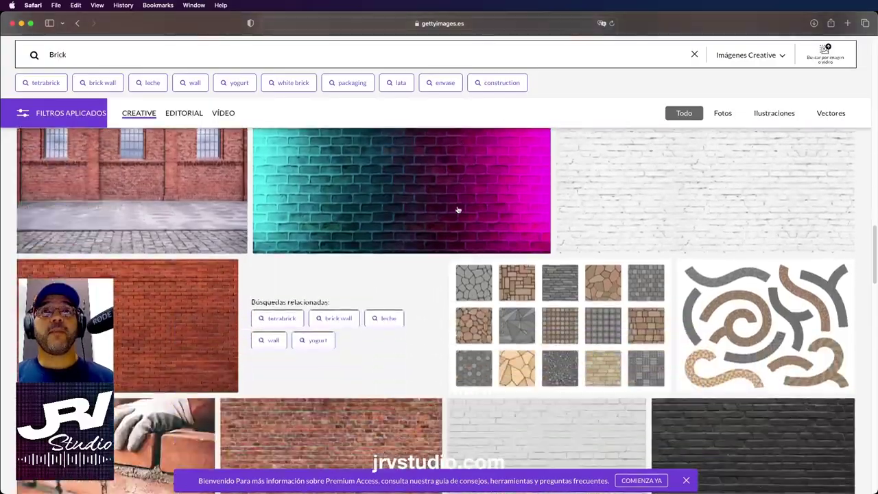
scroll(458, 210, down, 2)
scroll(458, 209, down, 2)
scroll(459, 209, down, 1)
scroll(459, 209, down, 2)
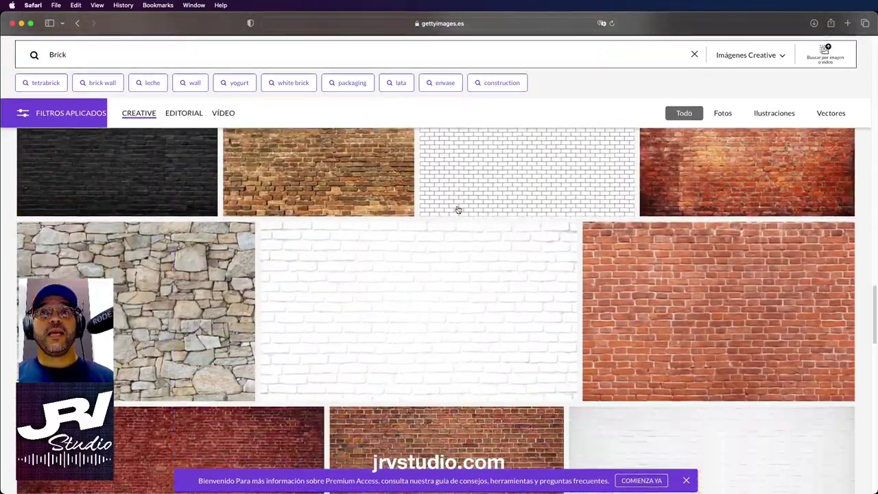
scroll(458, 209, down, 2)
scroll(458, 210, down, 2)
scroll(459, 210, down, 1)
scroll(458, 210, down, 2)
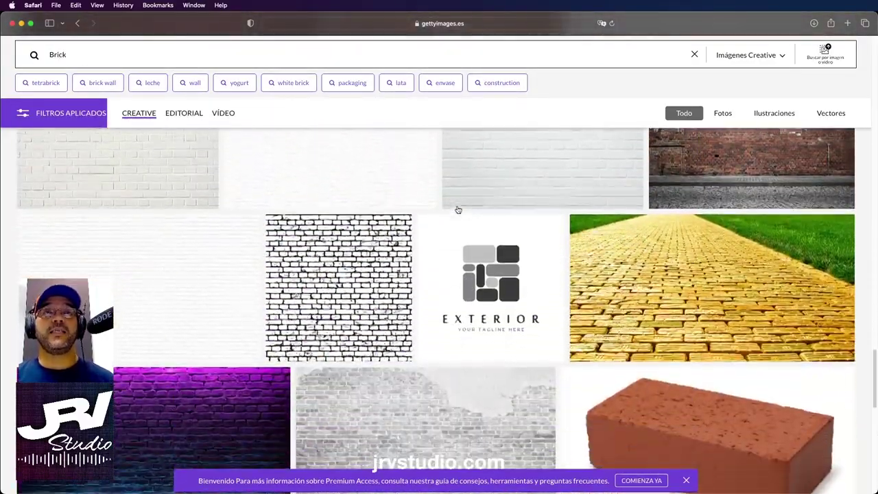
scroll(458, 209, down, 2)
scroll(458, 210, down, 2)
scroll(459, 209, down, 2)
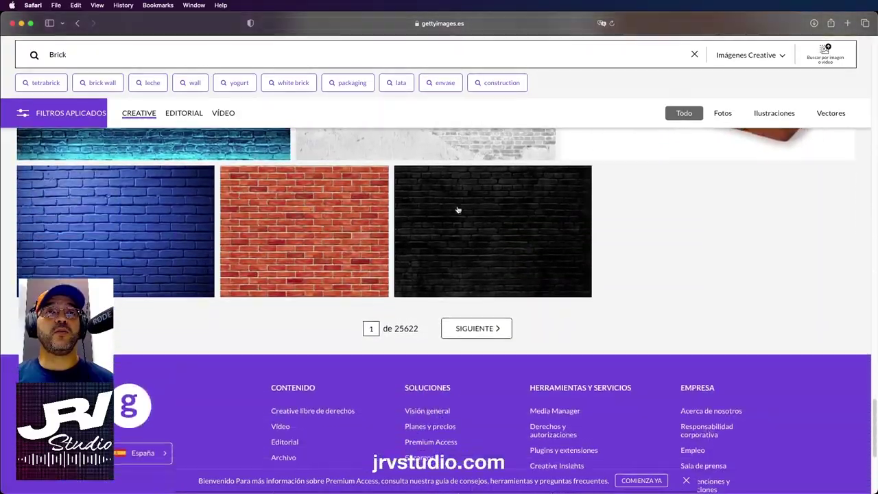
scroll(459, 210, up, 5)
scroll(458, 209, up, 5)
scroll(458, 209, up, 3)
scroll(458, 210, up, 3)
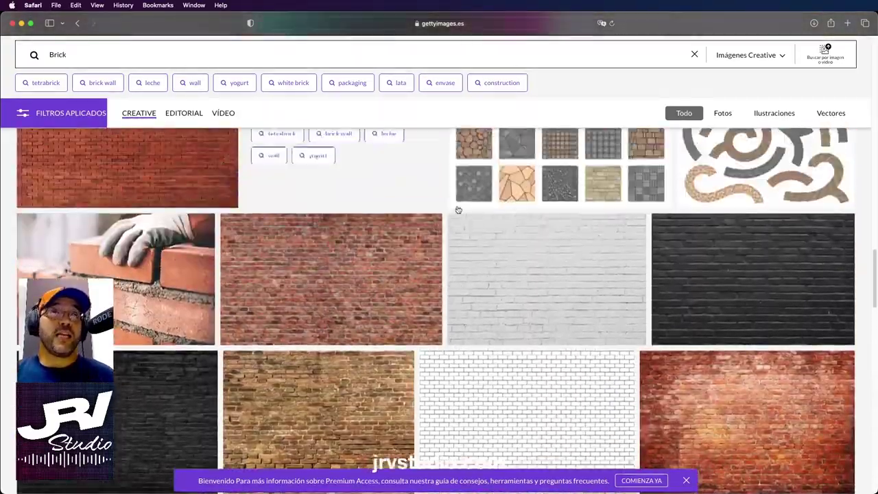
scroll(459, 209, up, 2)
scroll(458, 209, up, 3)
scroll(458, 210, up, 1)
scroll(458, 209, up, 5)
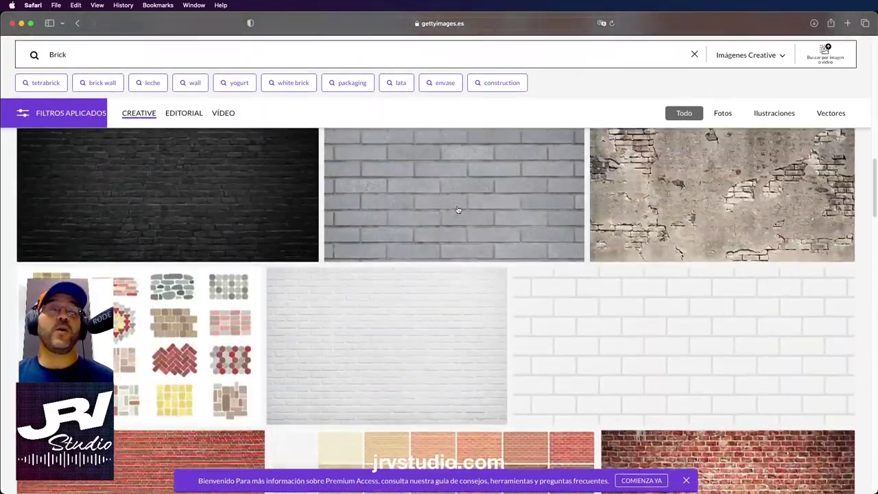
scroll(458, 210, up, 1)
scroll(458, 209, up, 3)
scroll(458, 209, up, 1)
scroll(459, 209, up, 3)
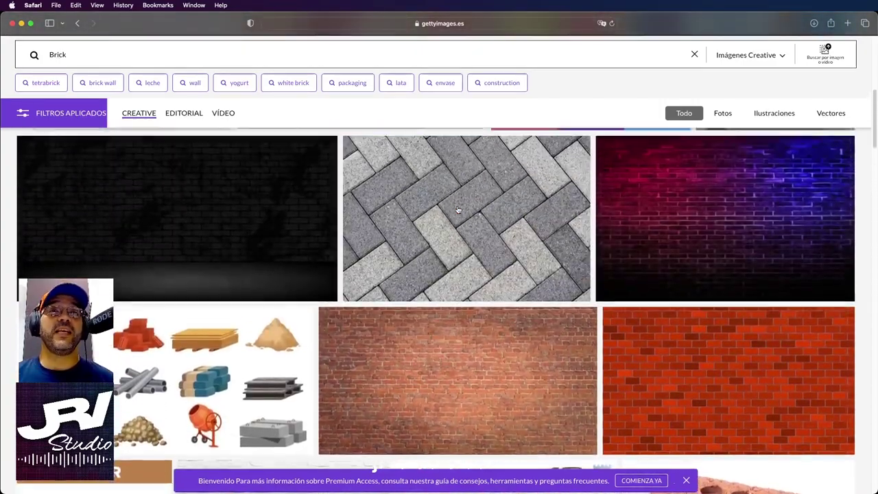
scroll(458, 210, up, 3)
scroll(458, 209, up, 3)
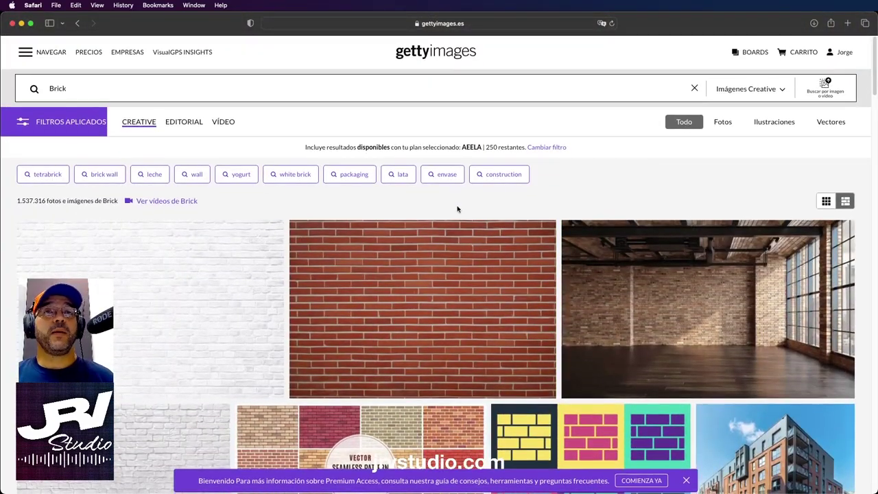
mouse_move(422, 309)
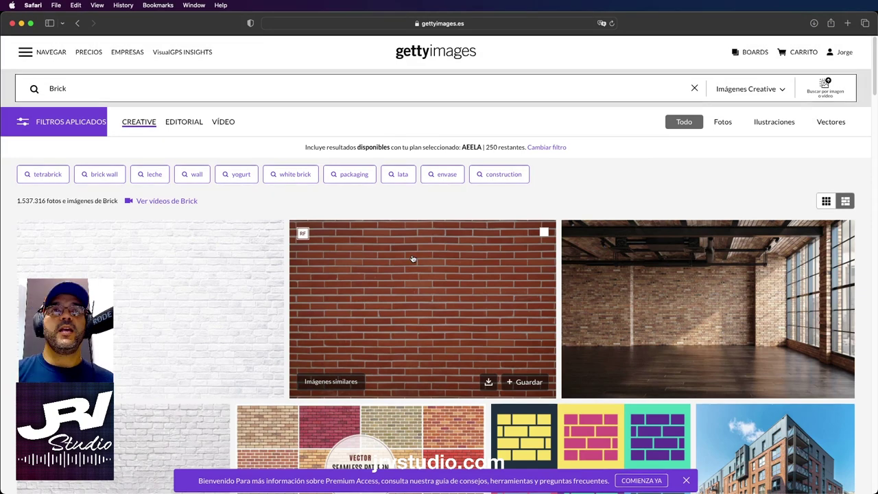
- Select the 'Brick' query in the Getty Images search field to replace it
click(90, 88)
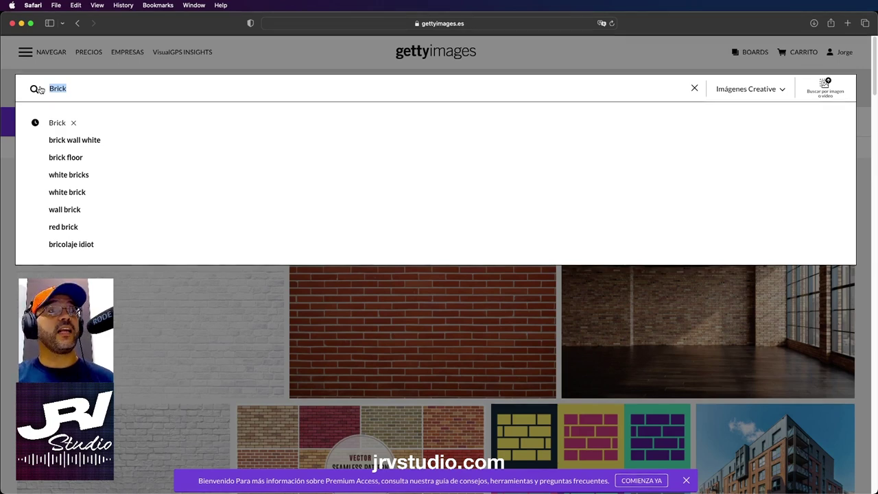
- Search Getty Images for 'Ground' and scroll through the results
text(Grou)
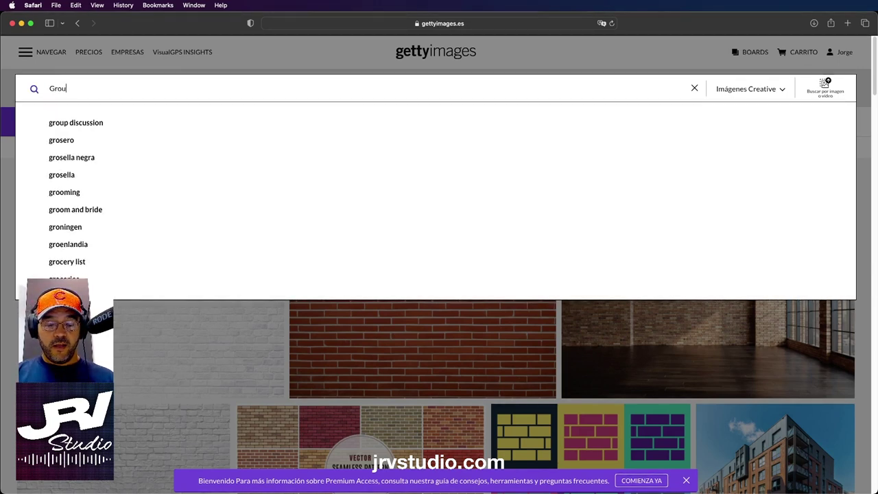
text(nd)
key(Return)
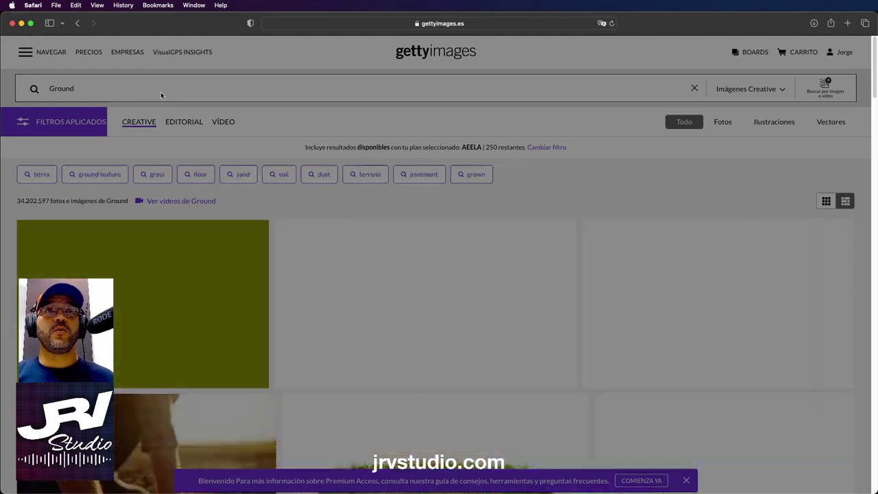
scroll(278, 174, down, 3)
scroll(279, 174, down, 5)
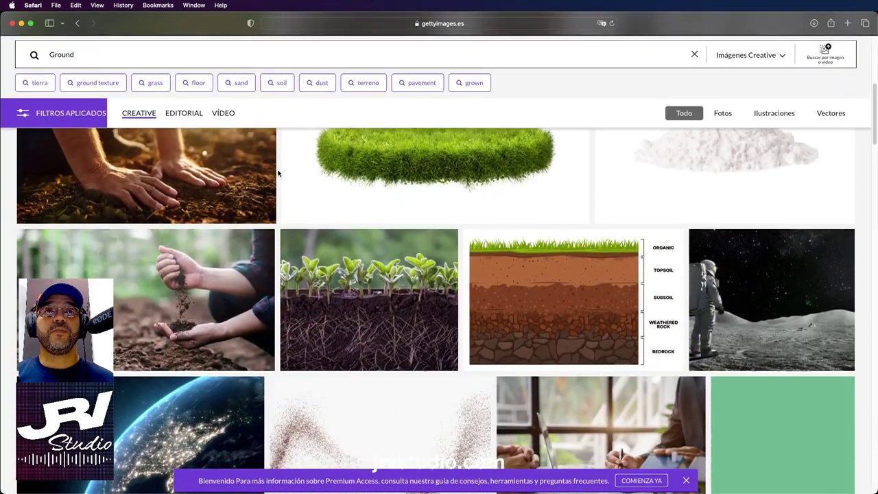
scroll(279, 174, down, 4)
scroll(279, 174, down, 3)
scroll(279, 174, down, 3)
scroll(278, 173, down, 4)
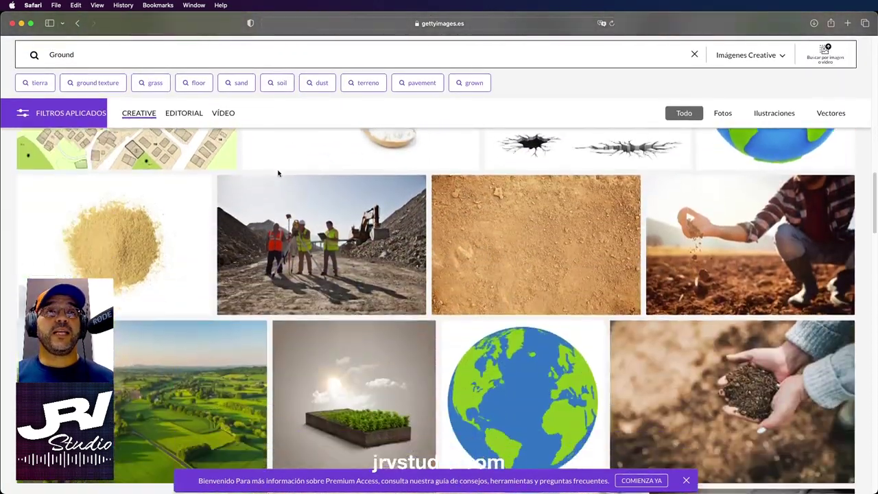
scroll(553, 232, down, 1)
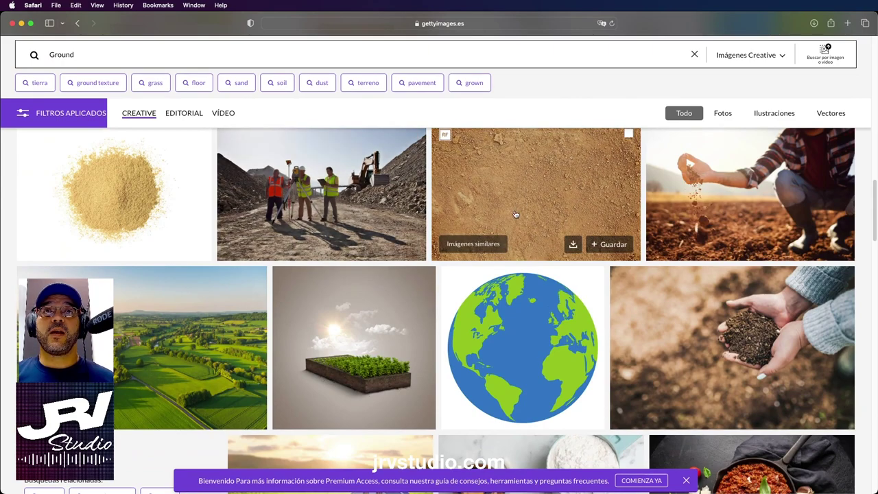
- Browse images similar to the dirt texture and open the 'Fondo de arena' sand photo
click(463, 249)
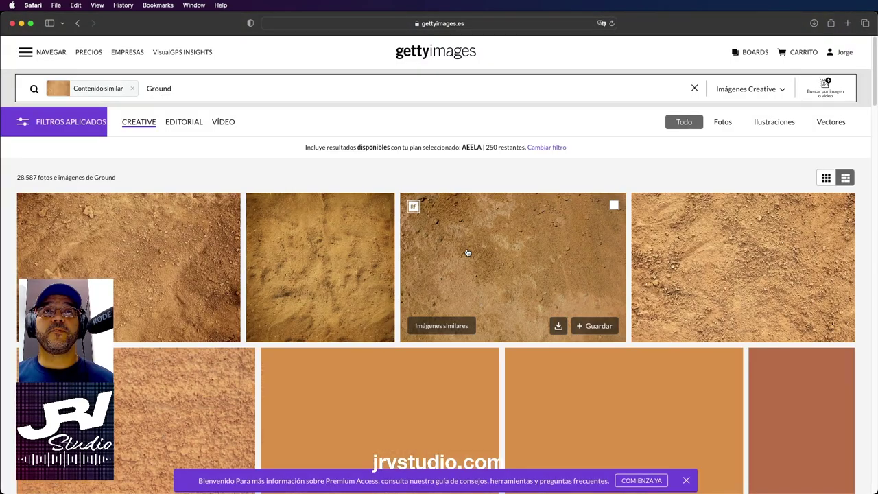
scroll(467, 252, down, 2)
scroll(467, 253, down, 3)
scroll(467, 253, down, 3)
scroll(468, 253, down, 5)
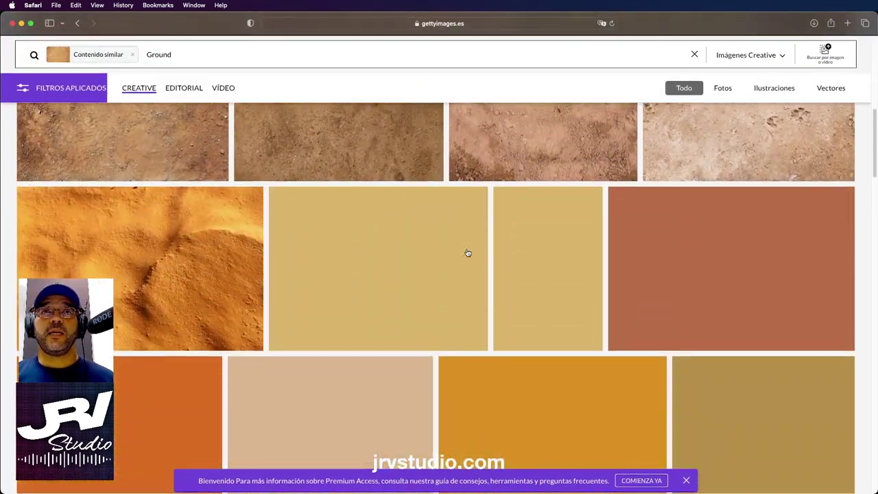
scroll(467, 253, down, 3)
scroll(468, 253, down, 3)
scroll(467, 253, up, 3)
scroll(467, 253, down, 2)
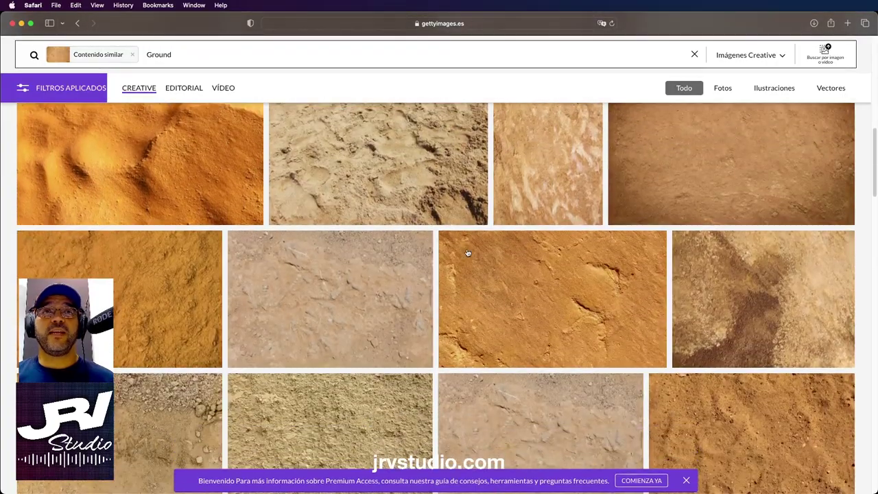
scroll(468, 253, down, 5)
scroll(467, 253, down, 1)
scroll(468, 253, down, 3)
scroll(467, 253, down, 3)
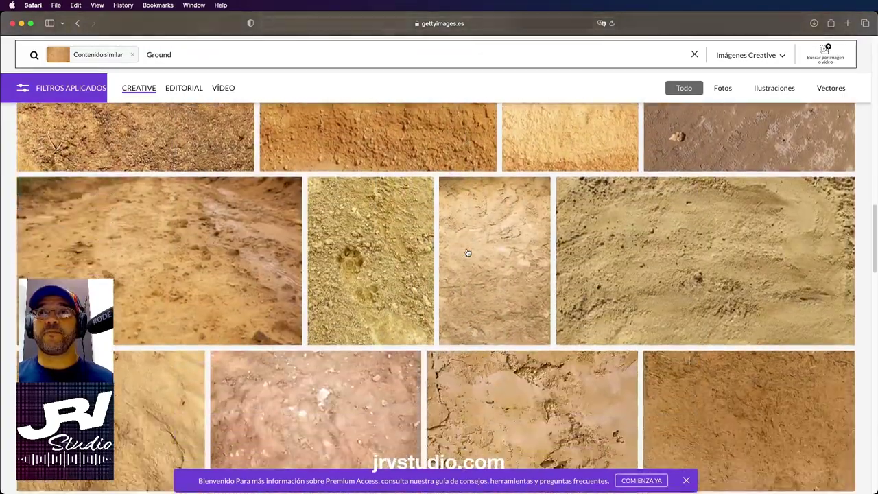
scroll(467, 253, down, 2)
scroll(467, 254, down, 4)
scroll(467, 254, down, 3)
scroll(467, 253, down, 2)
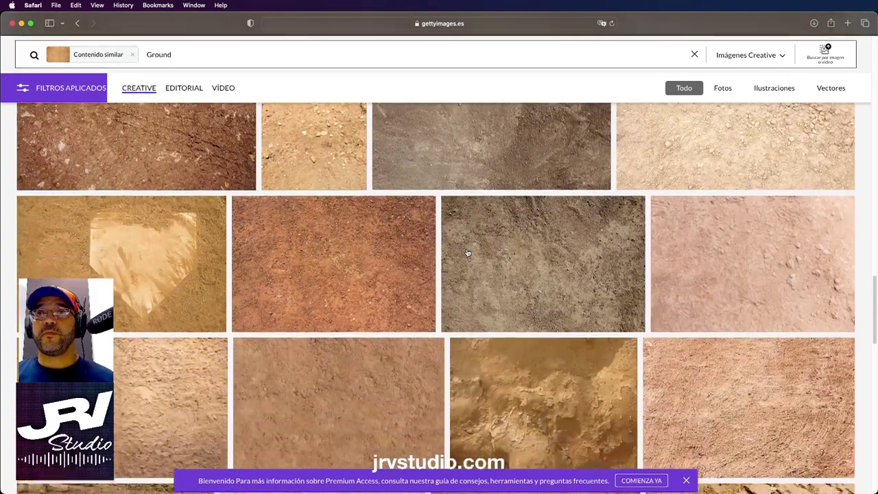
scroll(468, 253, down, 2)
scroll(468, 253, down, 1)
scroll(467, 253, up, 1)
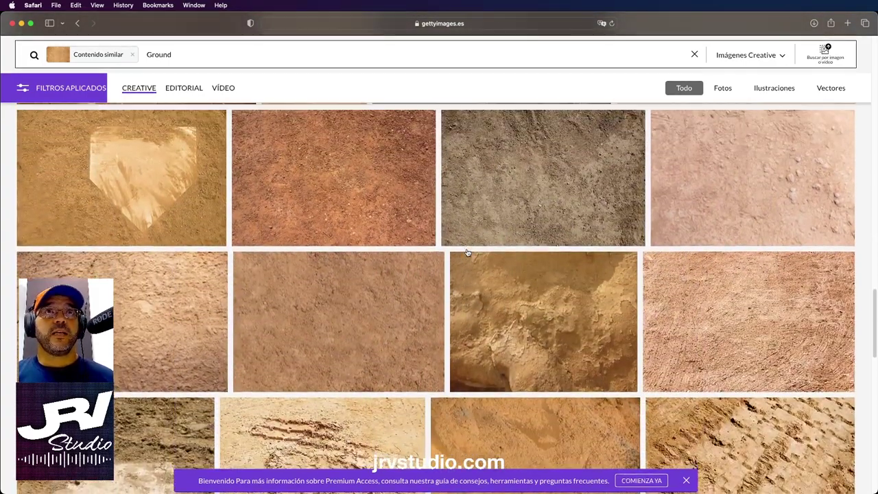
scroll(350, 199, down, 3)
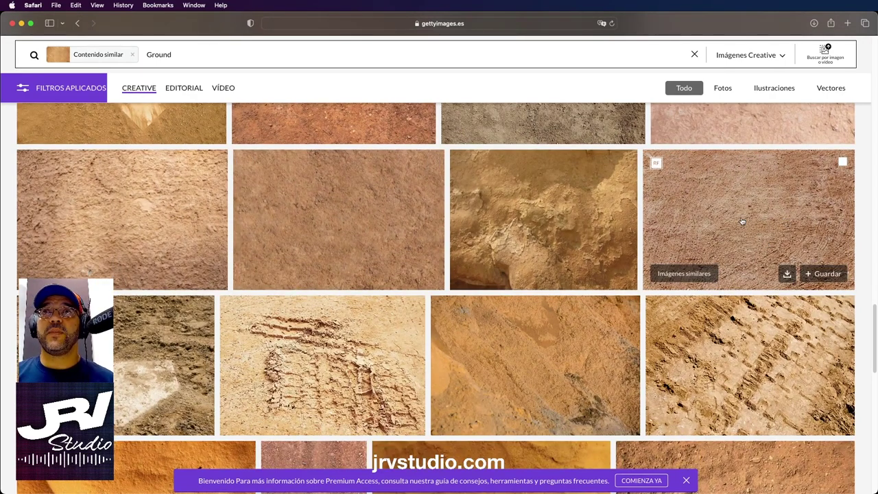
click(743, 221)
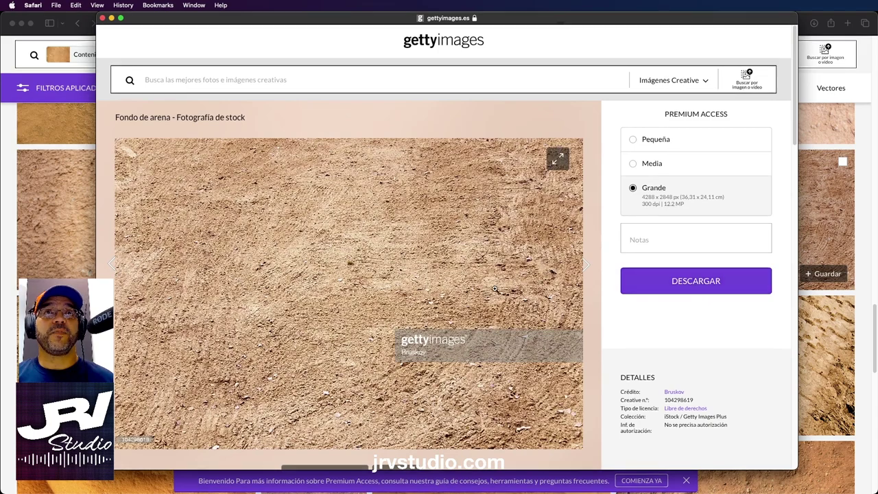
- Download the 'Fondo de arena' sand preview image to the computer
scroll(495, 288, down, 3)
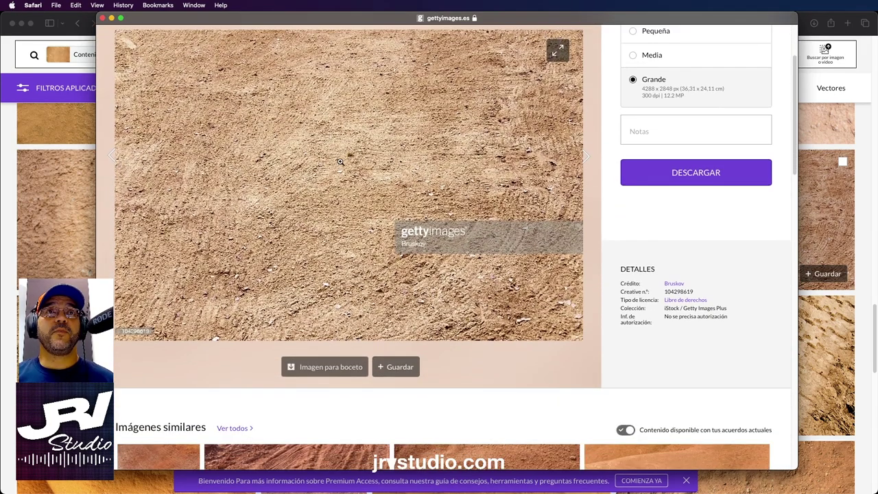
scroll(363, 180, up, 1)
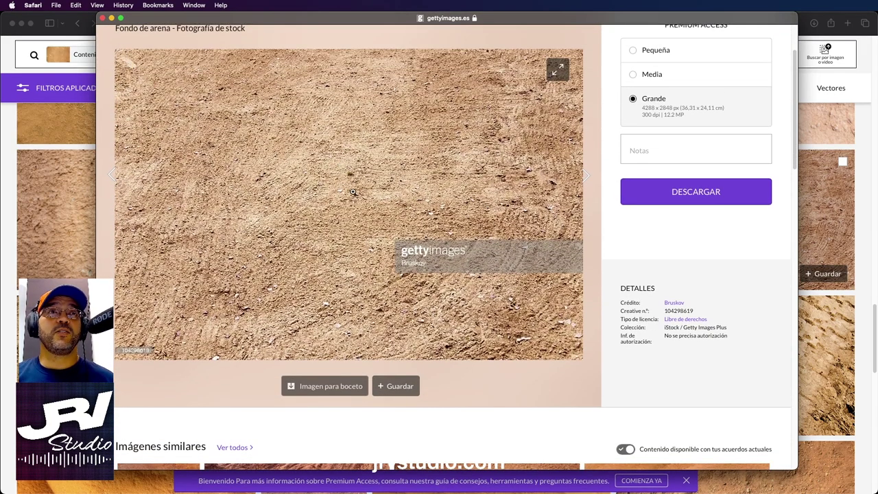
right_click(357, 193)
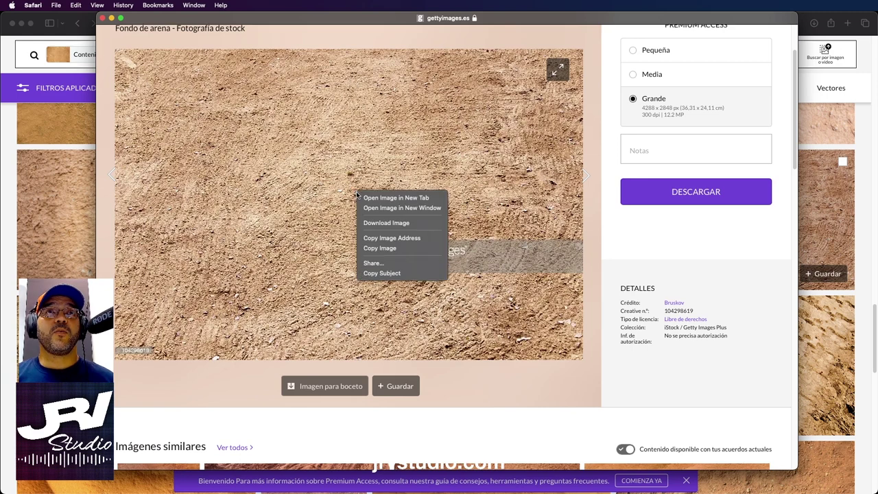
click(376, 225)
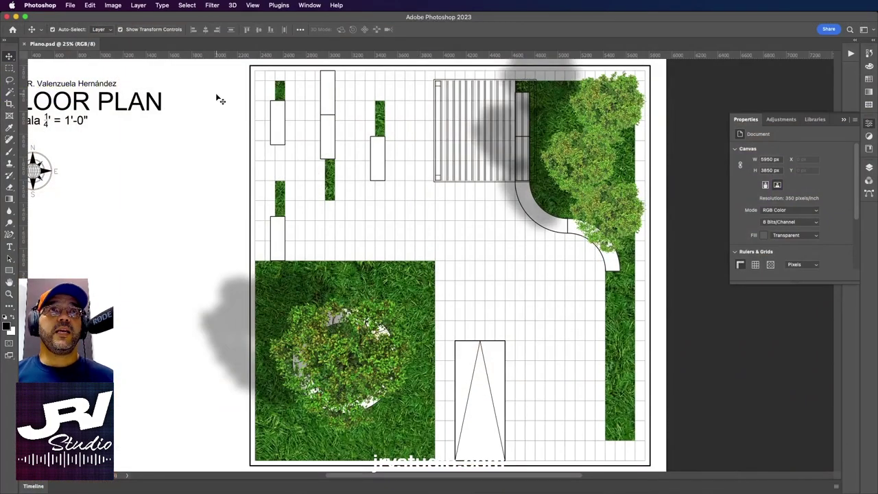
click(70, 6)
click(72, 27)
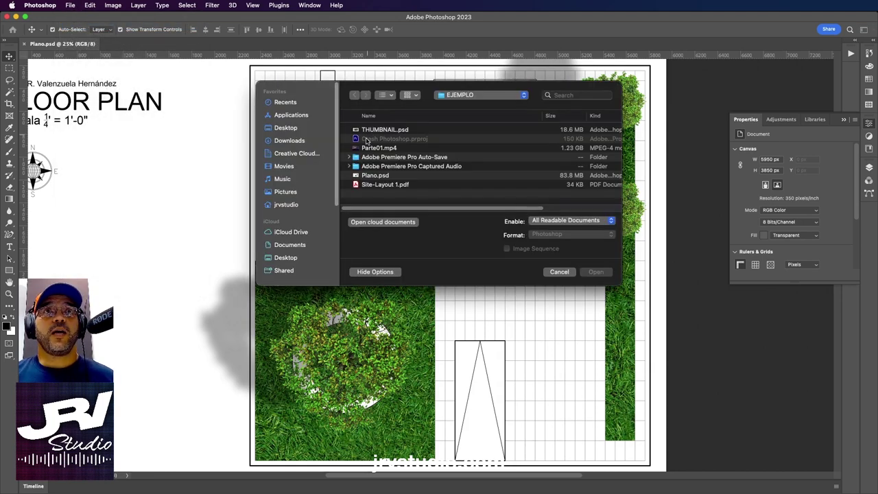
click(289, 141)
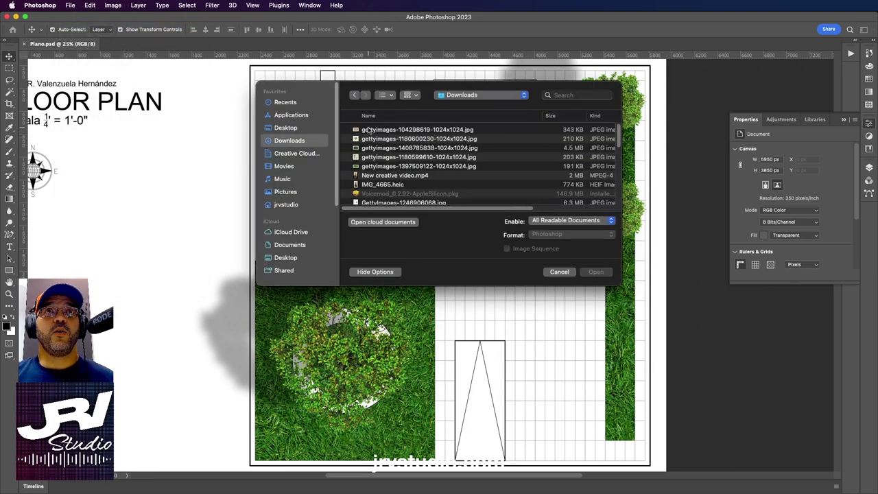
click(369, 131)
double_click(370, 130)
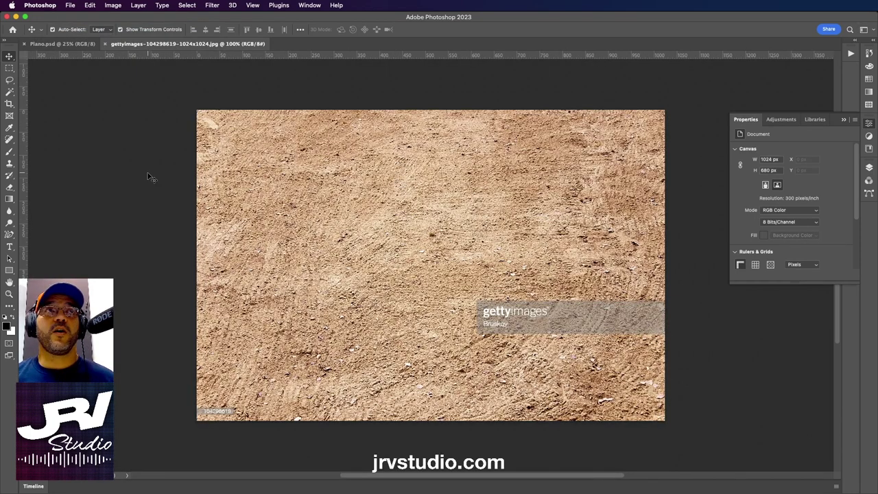
- Draw a rectangular selection around the gettyimages watermark
click(10, 69)
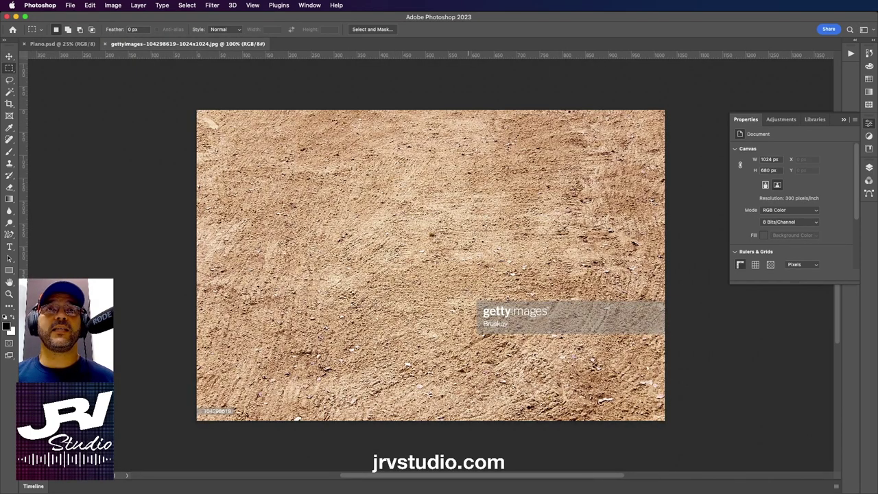
drag(458, 289, 676, 351)
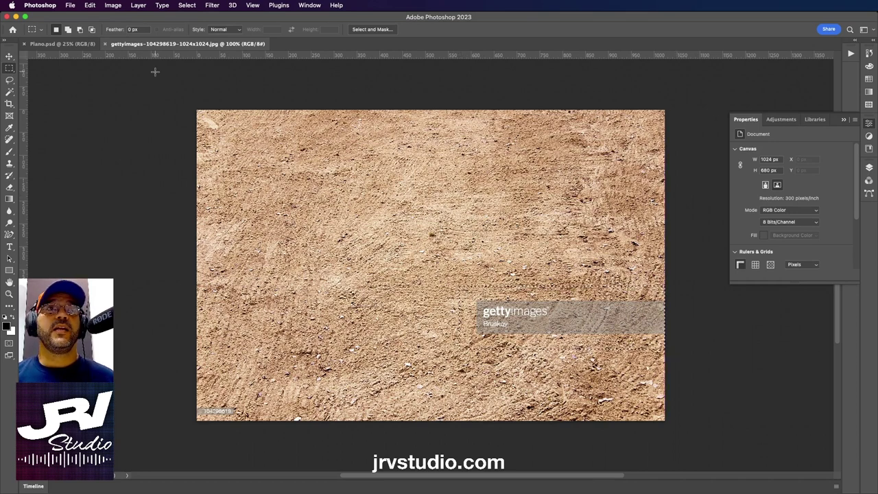
click(90, 5)
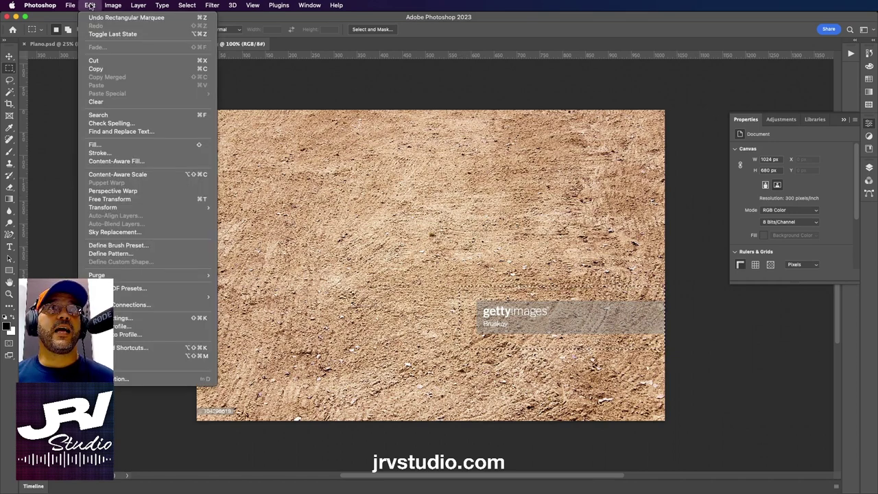
- Remove the watermark with Content-Aware Fill using a custom sampling area, output to a new layer
click(108, 161)
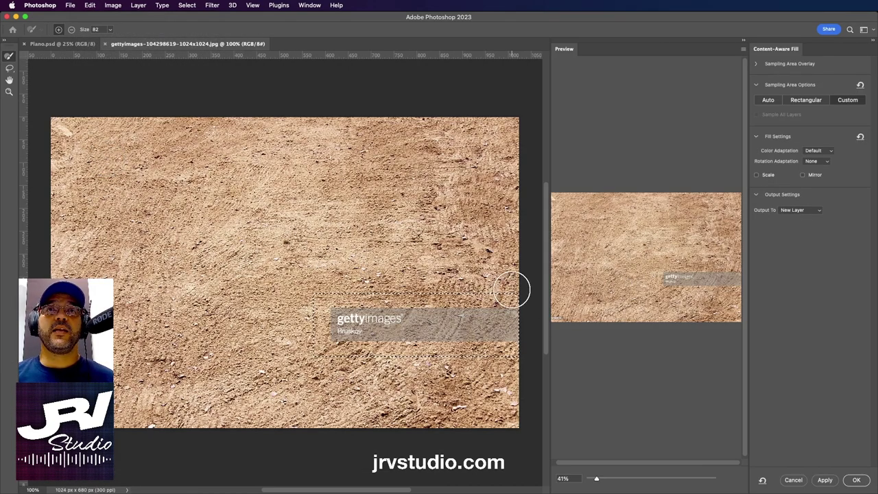
mouse_move(513, 288)
mouse_down()
mouse_move(470, 359)
mouse_move(491, 272)
mouse_move(272, 378)
mouse_move(305, 274)
mouse_move(519, 263)
mouse_move(244, 278)
mouse_move(457, 387)
mouse_move(508, 391)
mouse_move(304, 316)
mouse_move(490, 271)
mouse_move(449, 258)
mouse_up()
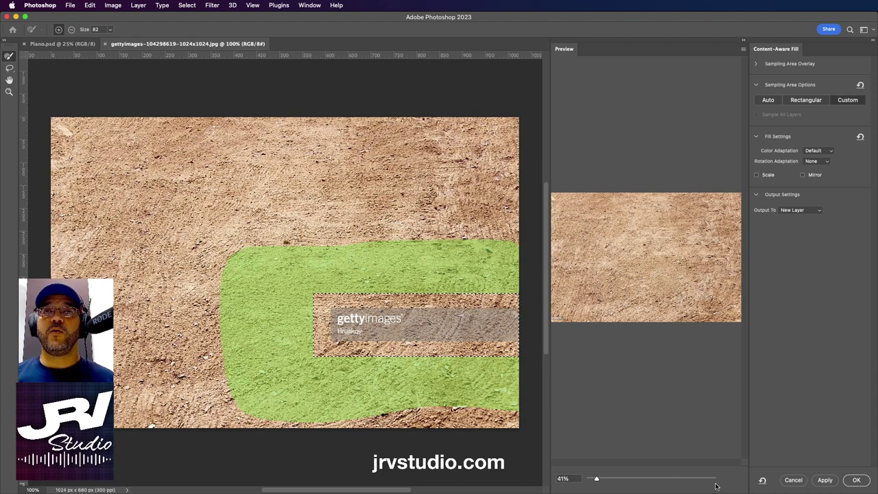
click(856, 481)
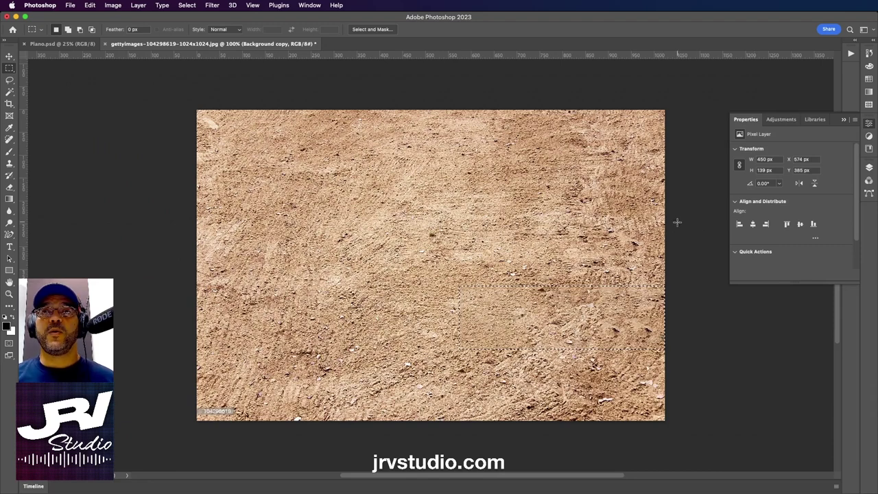
- Deselect, make the Background layer active, and zoom to 400% on the corner number
key(super+d)
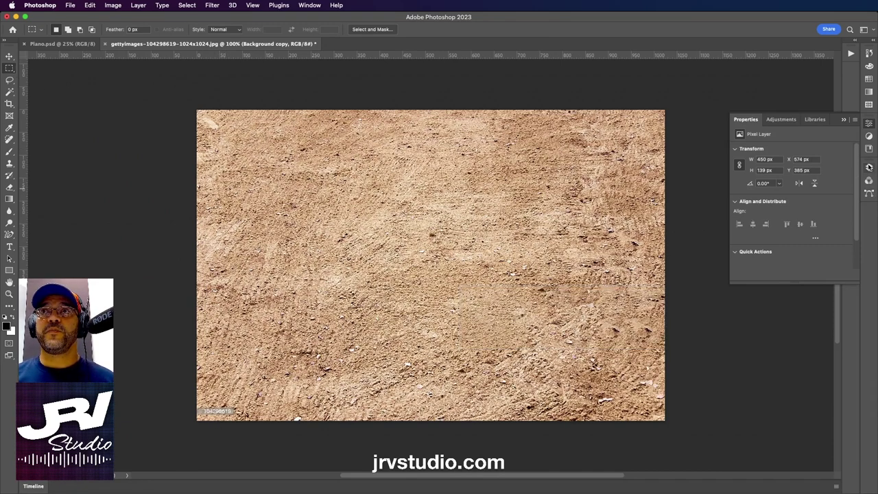
click(869, 167)
click(796, 234)
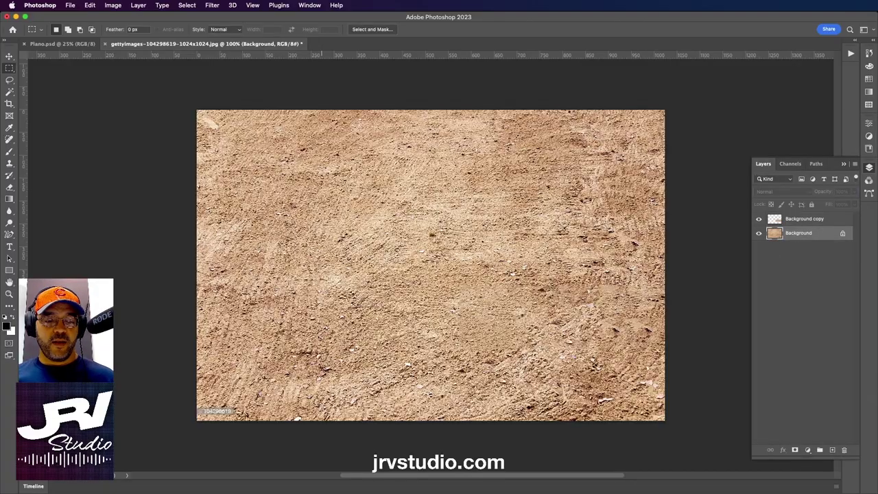
key(z)
drag(295, 402, 366, 334)
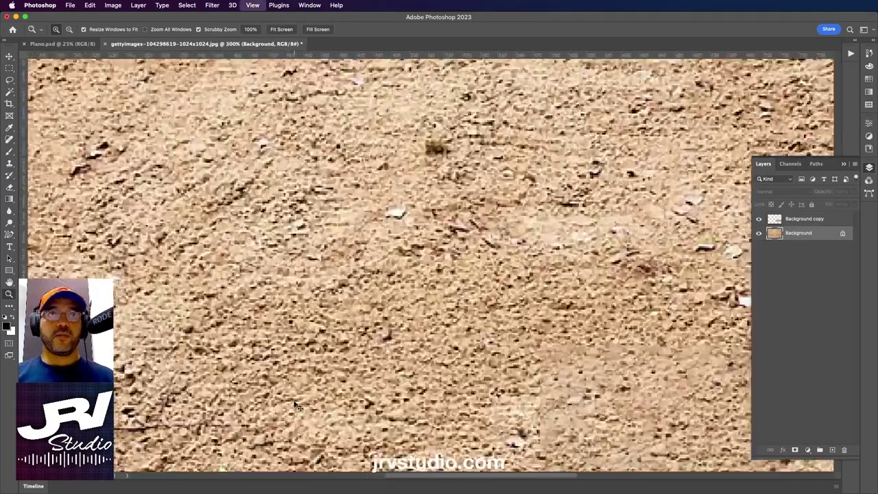
scroll(366, 335, down, 10)
scroll(276, 273, down, 10)
scroll(361, 327, left, 5)
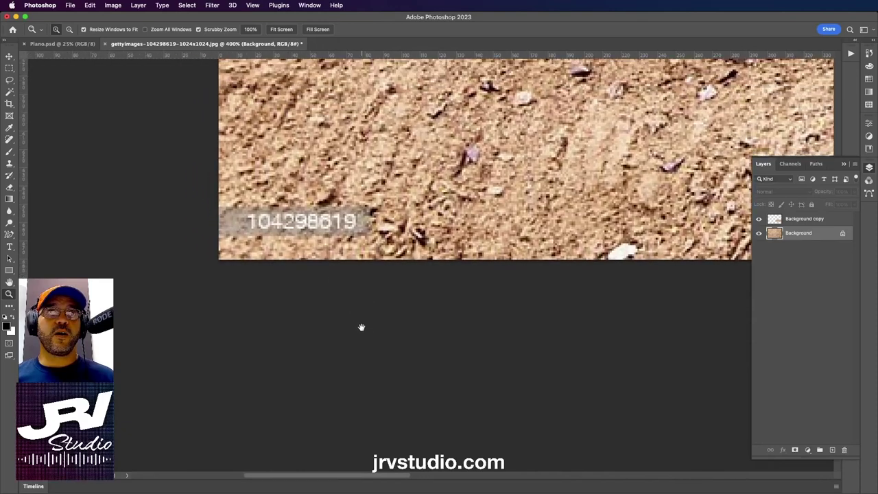
scroll(306, 173, up, 5)
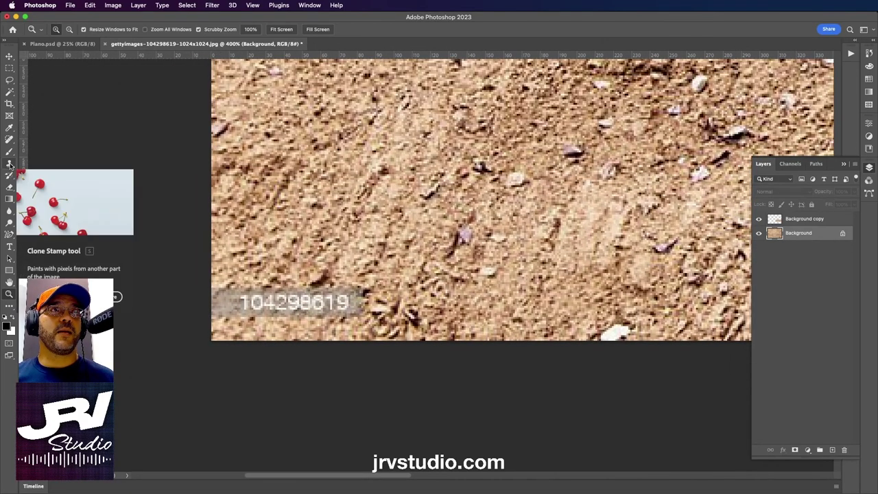
- Clone clean sand over the 104298619 number, then fit the image on screen
click(10, 165)
drag(11, 165, 51, 166)
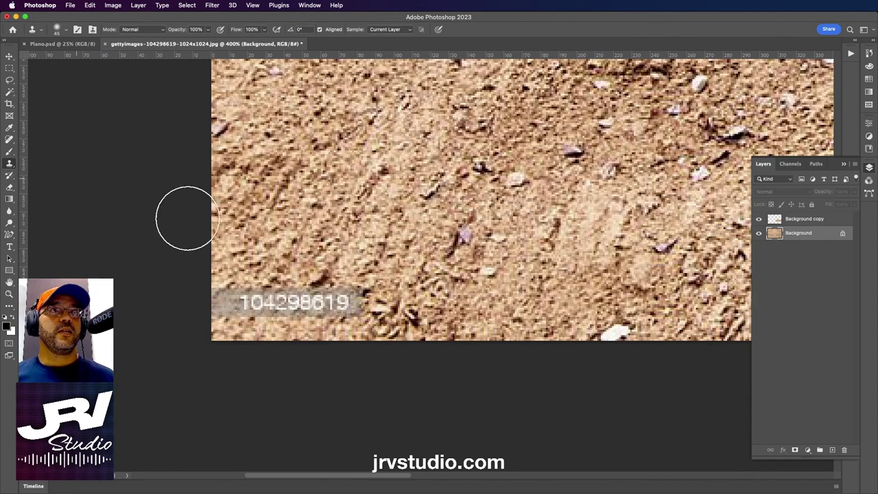
alt+click(565, 248)
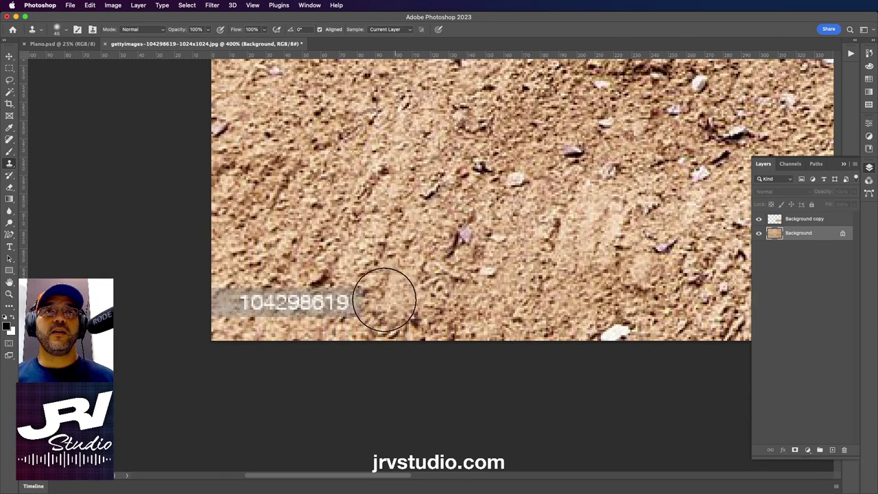
drag(382, 298, 288, 302)
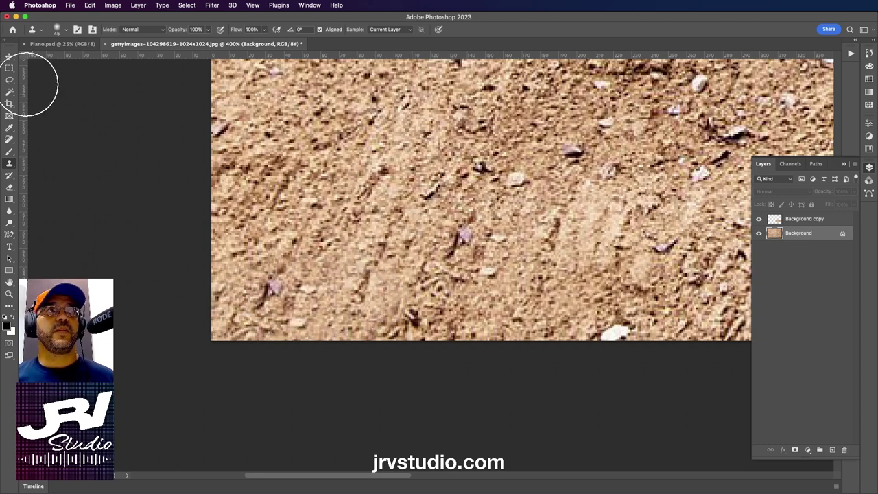
click(9, 68)
key(ctrl+0)
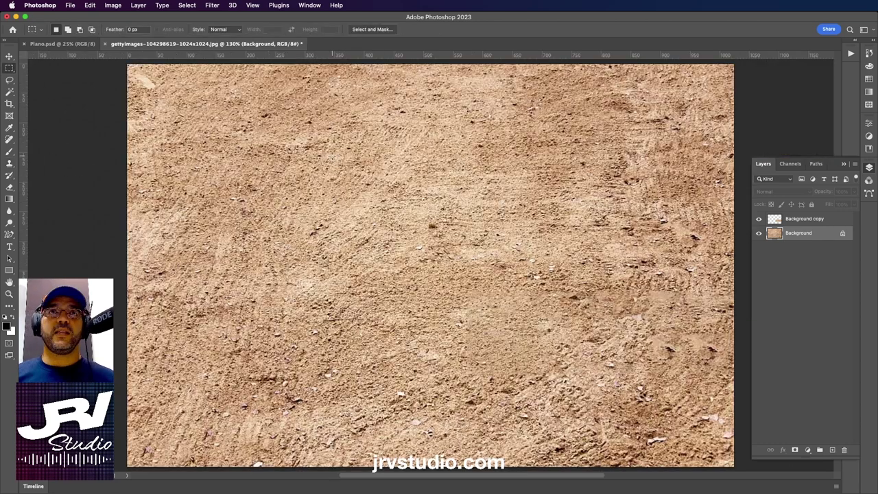
- Flatten the texture and save it as a Maximum quality 12 JPEG
click(855, 163)
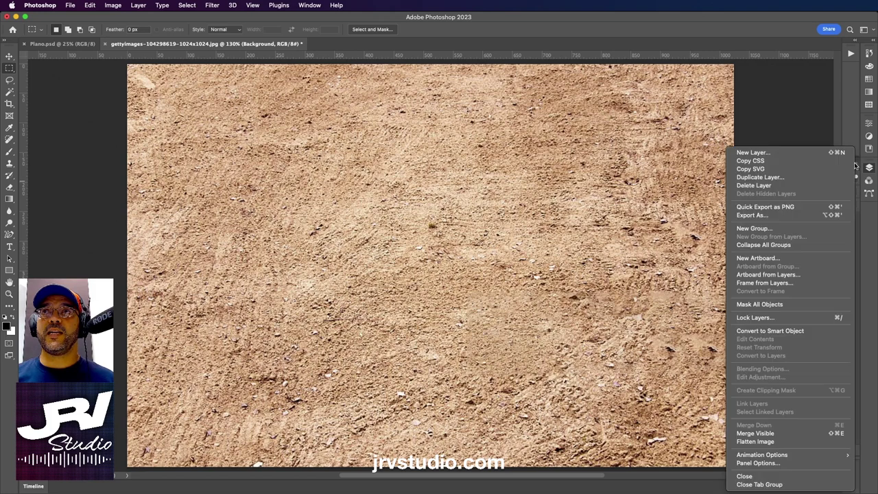
click(755, 441)
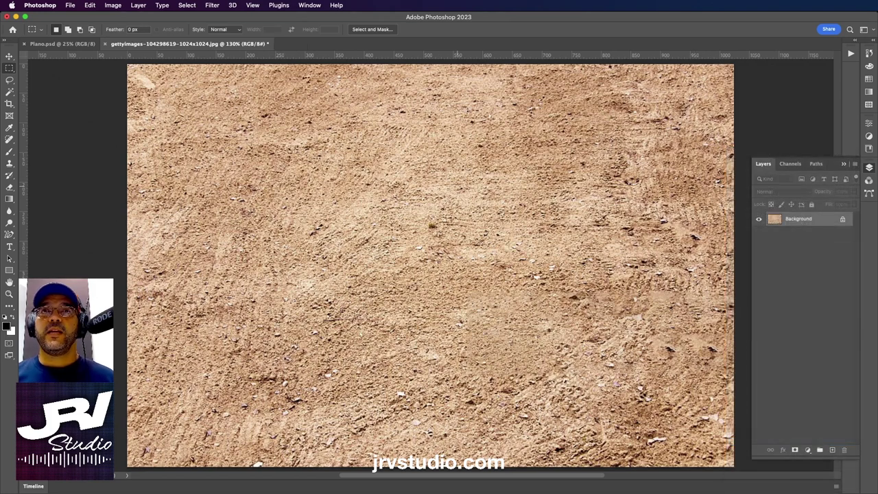
key(ctrl+s)
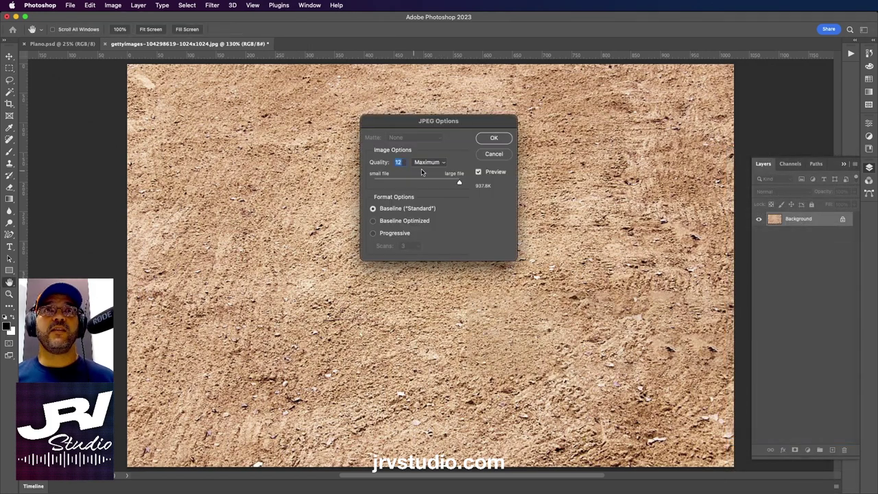
click(495, 138)
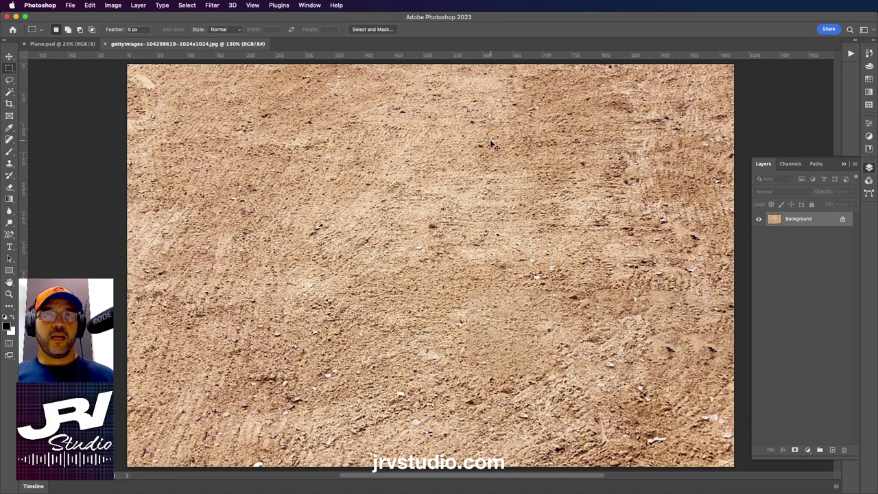
- Convert the locked Background into a normal movable layer
click(9, 58)
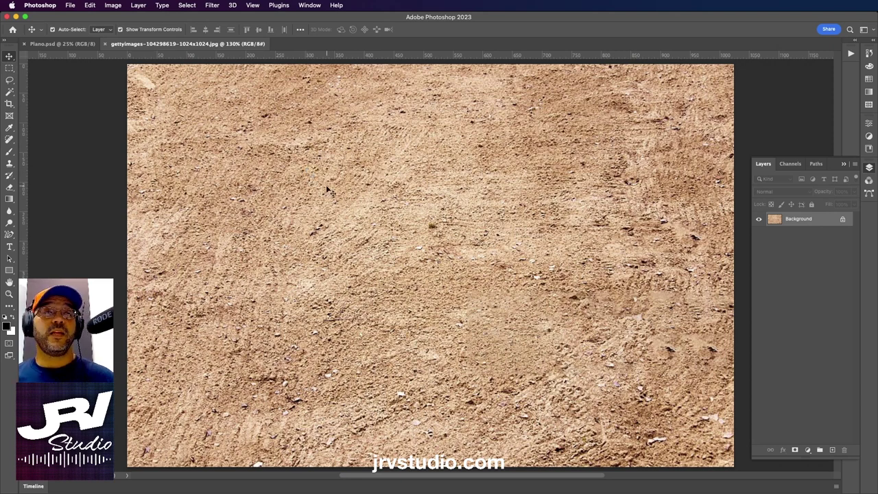
mouse_move(484, 232)
mouse_down()
mouse_move(432, 226)
mouse_move(481, 261)
mouse_up()
click(440, 221)
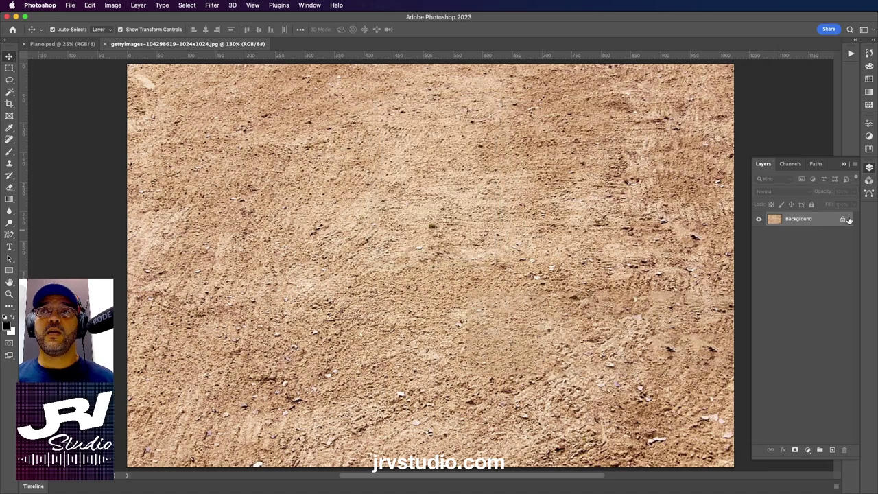
- Bring the dirt texture into Plano.psd, stacked below GRAMA and above BLANCO
mouse_move(441, 257)
mouse_down()
mouse_move(435, 248)
mouse_move(380, 244)
mouse_move(82, 70)
mouse_move(71, 46)
mouse_move(250, 183)
mouse_up()
mouse_move(363, 234)
mouse_down()
mouse_move(252, 272)
mouse_move(203, 271)
mouse_move(366, 190)
mouse_move(670, 86)
mouse_up()
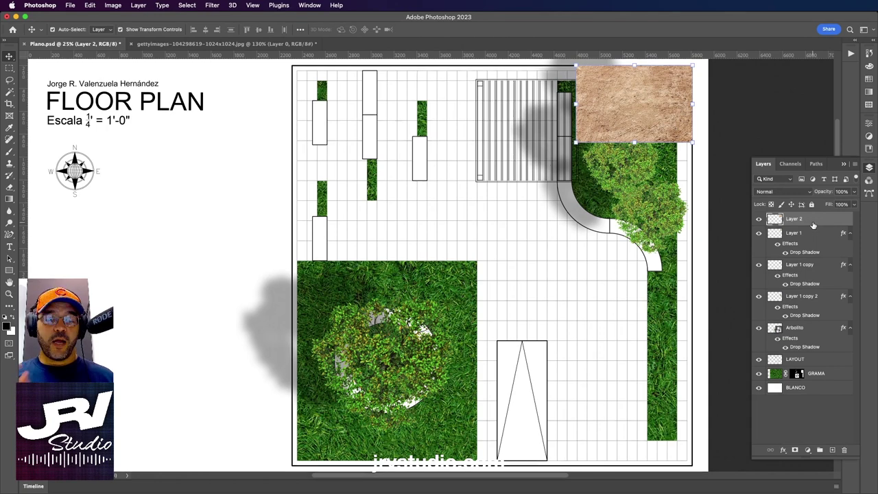
mouse_move(814, 219)
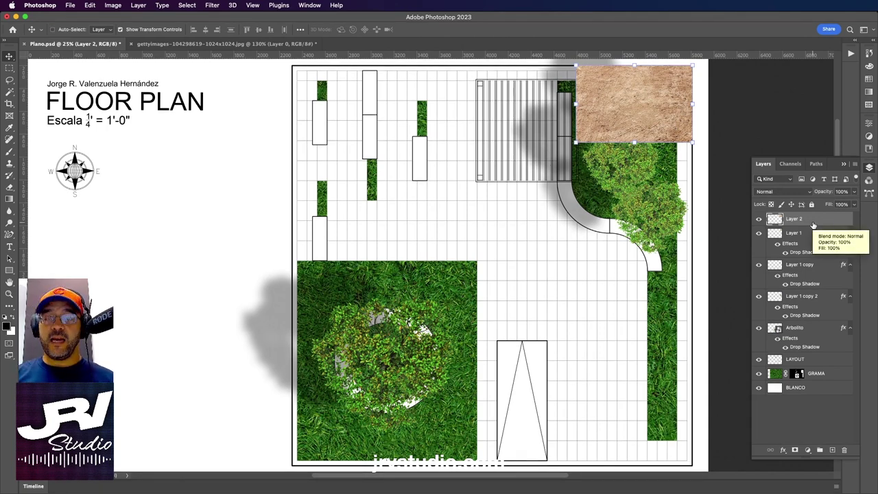
key(super+shift+bracketleft)
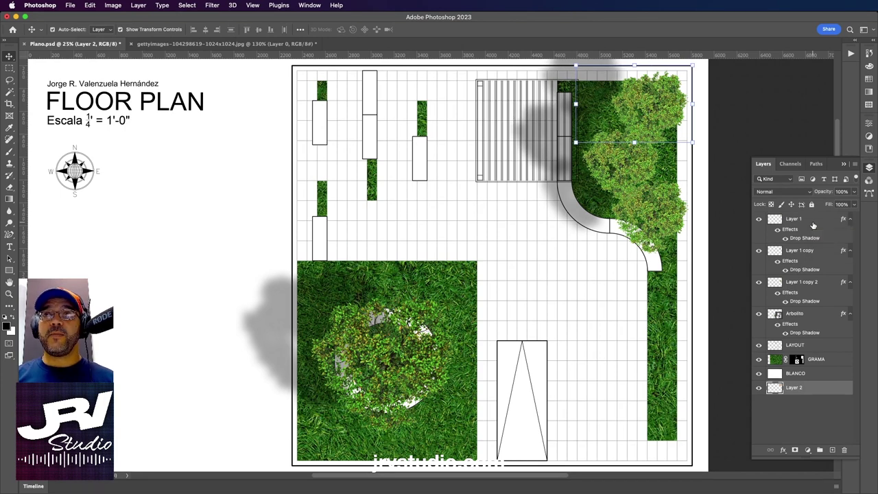
click(807, 404)
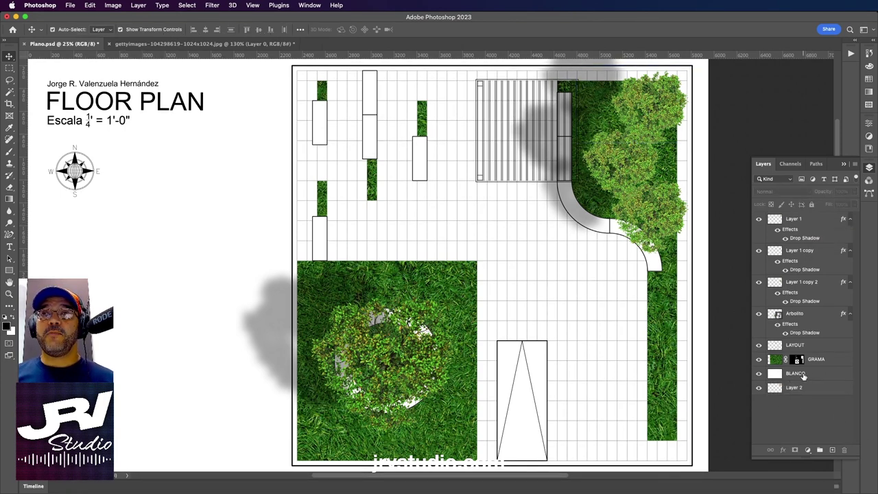
drag(810, 375, 818, 400)
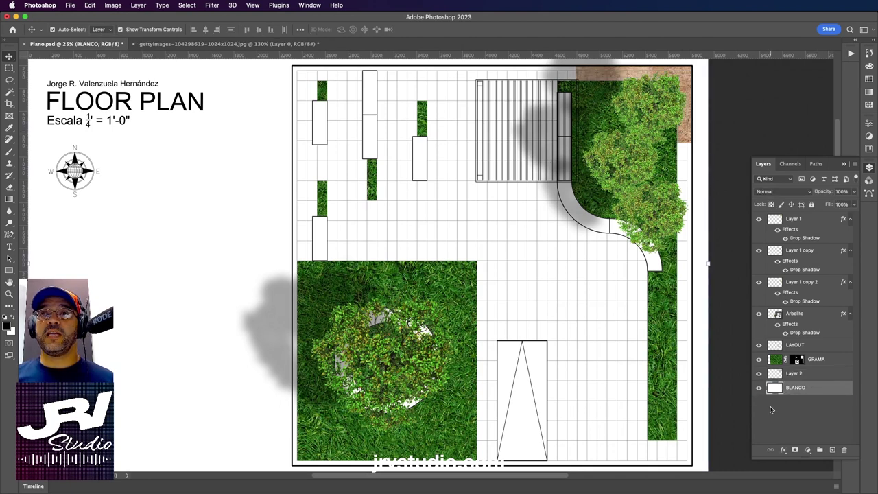
- Rename the dirt texture layer to GROUND
click(799, 375)
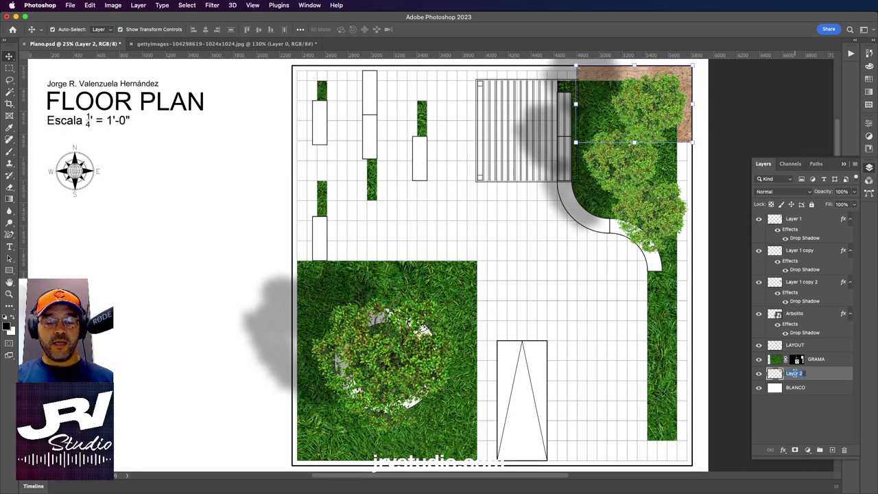
text(GROUND)
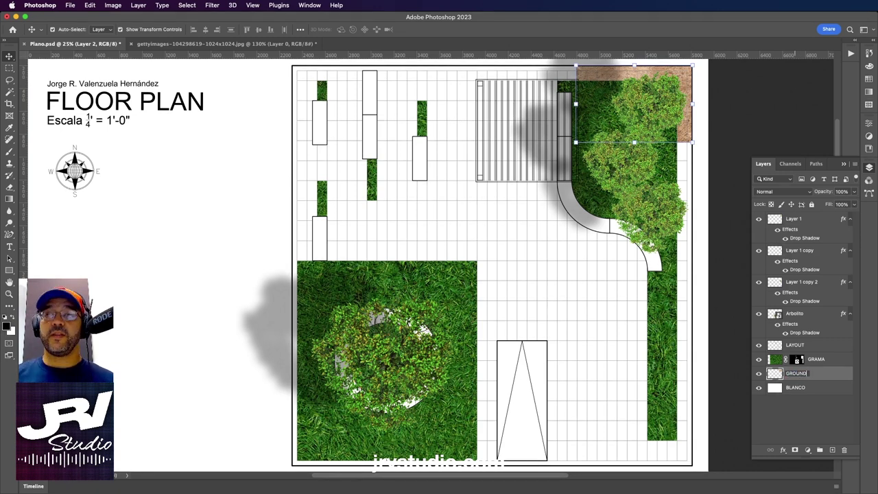
key(Return)
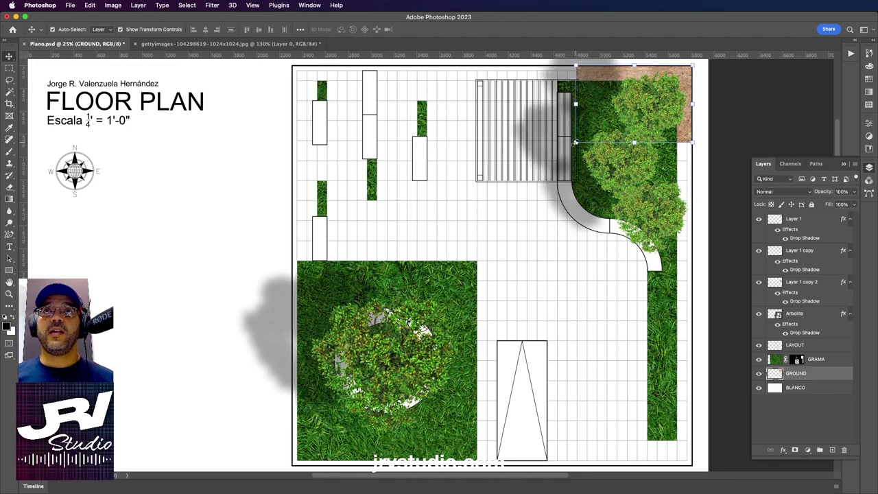
- Scale the GROUND texture to cover the entire floor plan and zoom out to view the page
mouse_move(575, 142)
mouse_down()
mouse_move(297, 486)
mouse_move(108, 379)
mouse_move(110, 360)
mouse_up()
key(Return)
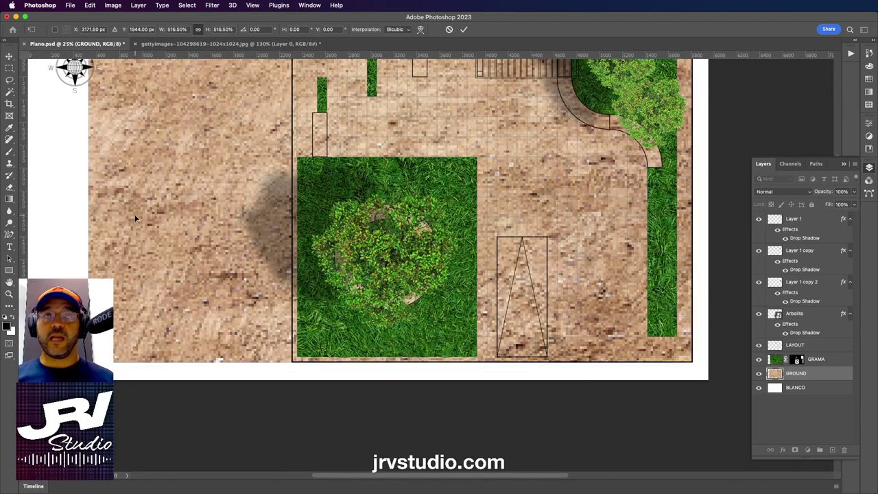
scroll(321, 190, up, 5)
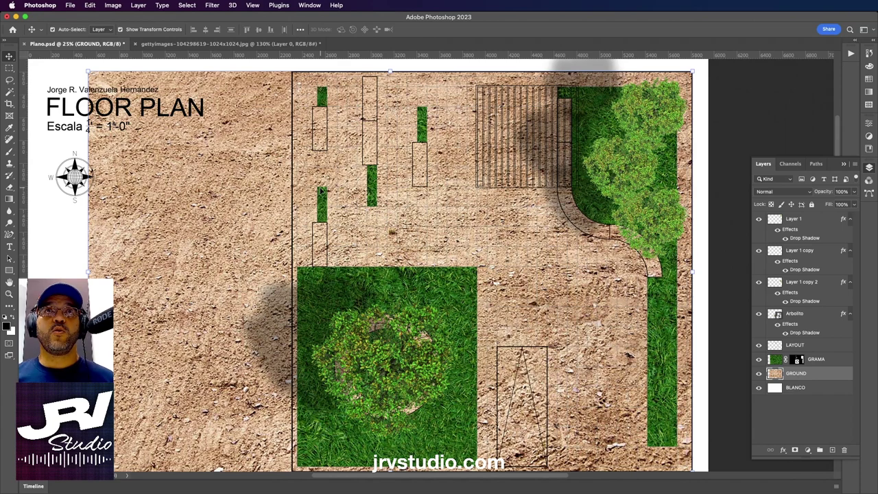
key(super+minus)
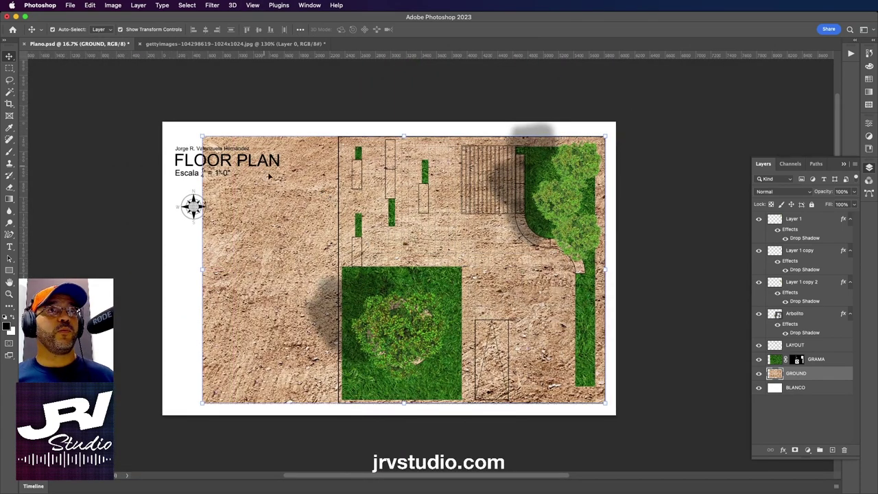
click(11, 69)
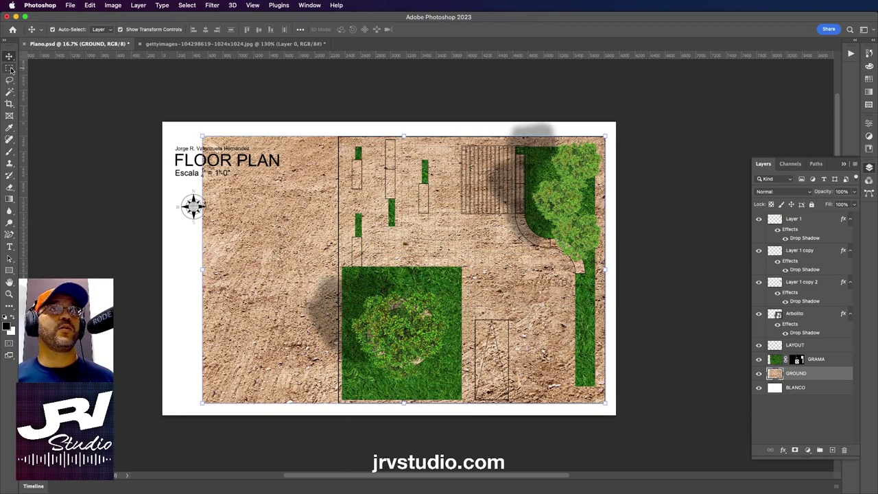
- Delete the dirt texture left of the plan border, then deselect the GROUND layer
drag(242, 376, 338, 460)
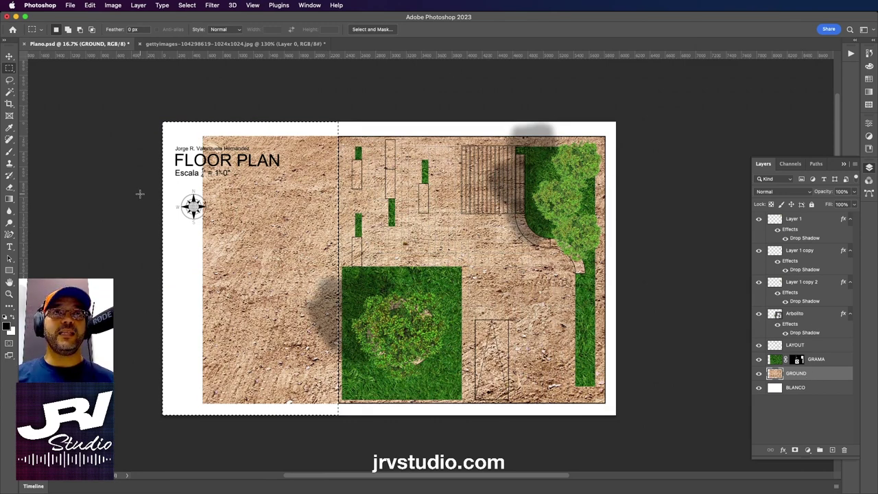
key(Delete)
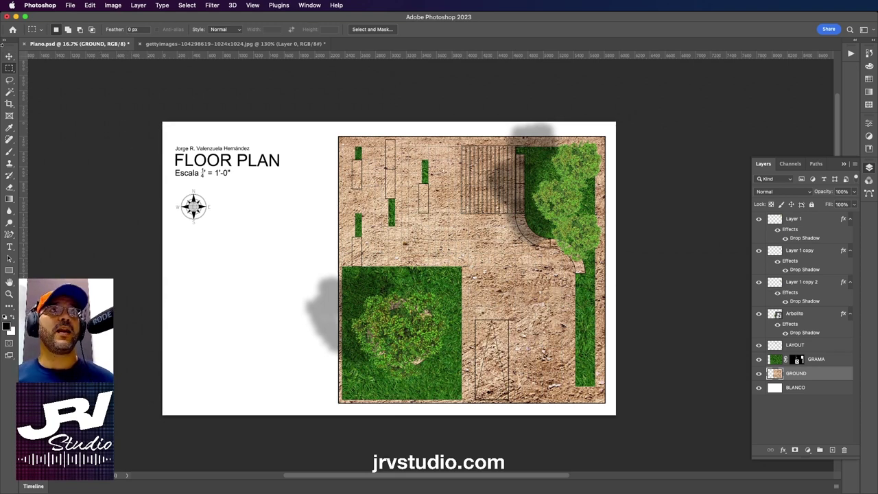
click(9, 56)
click(656, 173)
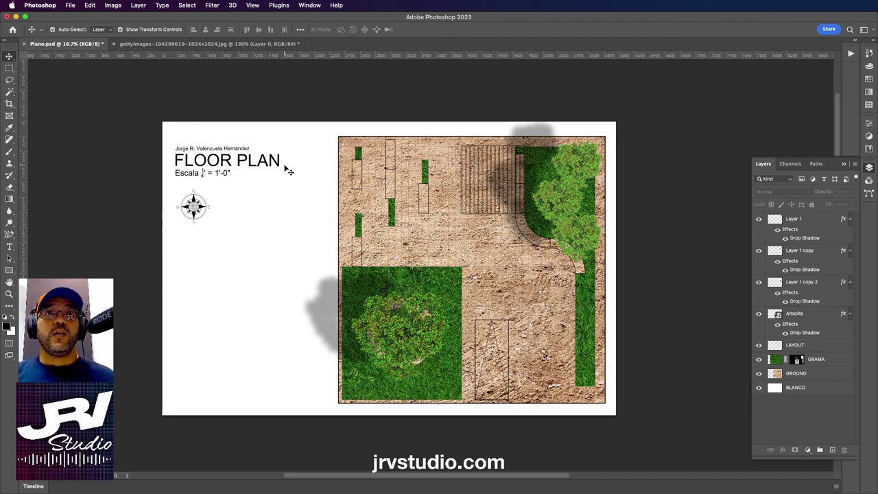
- Hide the GROUND texture, zoom in to check the plan's top, then return to Safari
click(760, 375)
key(super+plus)
key(super+plus)
key(super+plus)
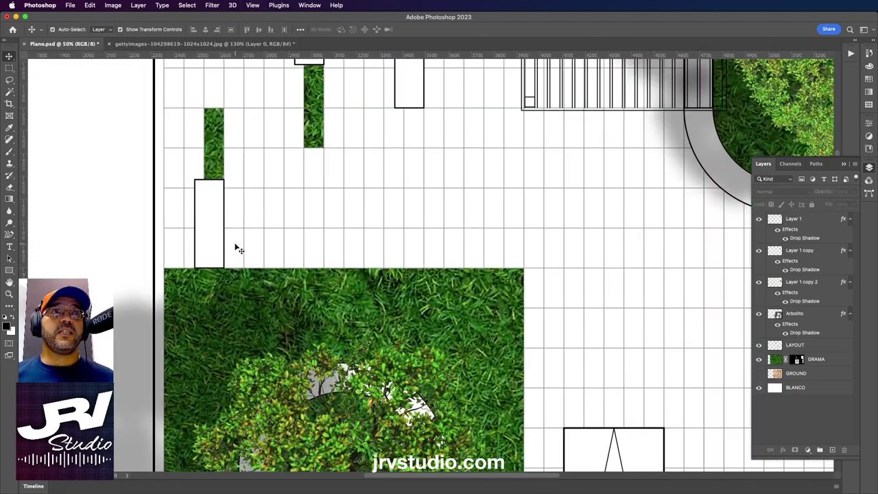
scroll(314, 189, up, 5)
scroll(319, 301, up, 5)
scroll(257, 180, up, 3)
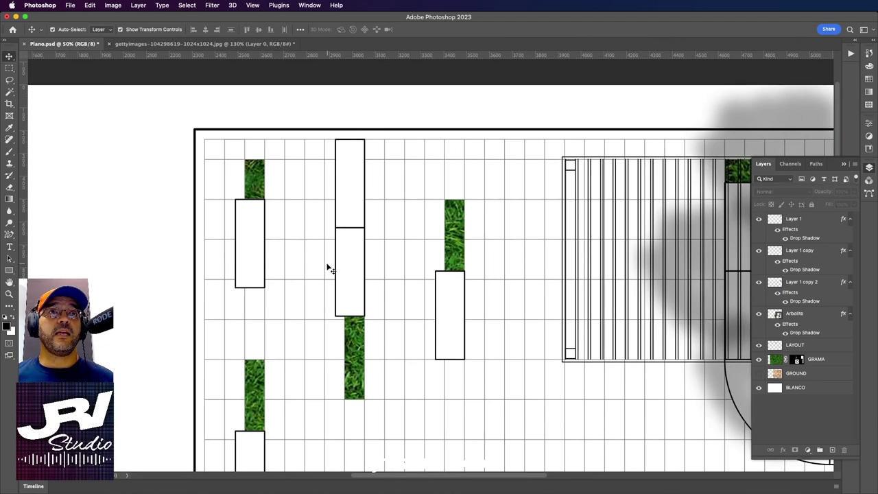
scroll(378, 233, down, 2)
scroll(343, 244, down, 1)
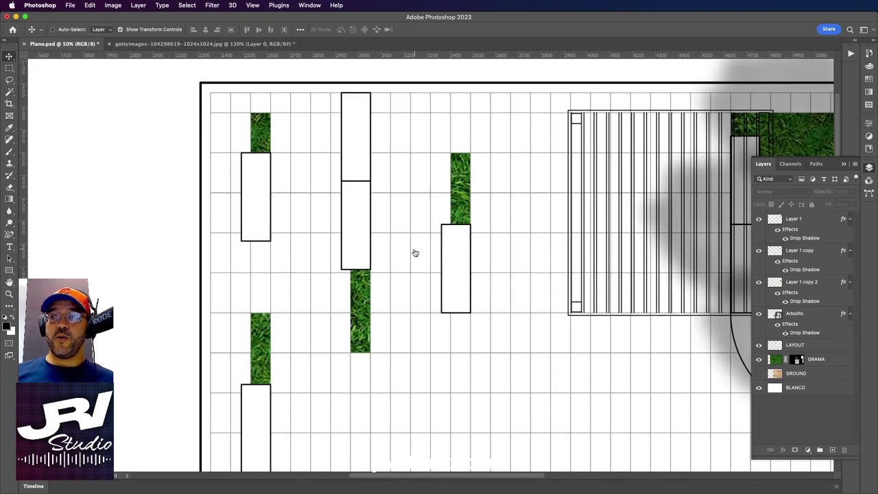
key(super+Tab)
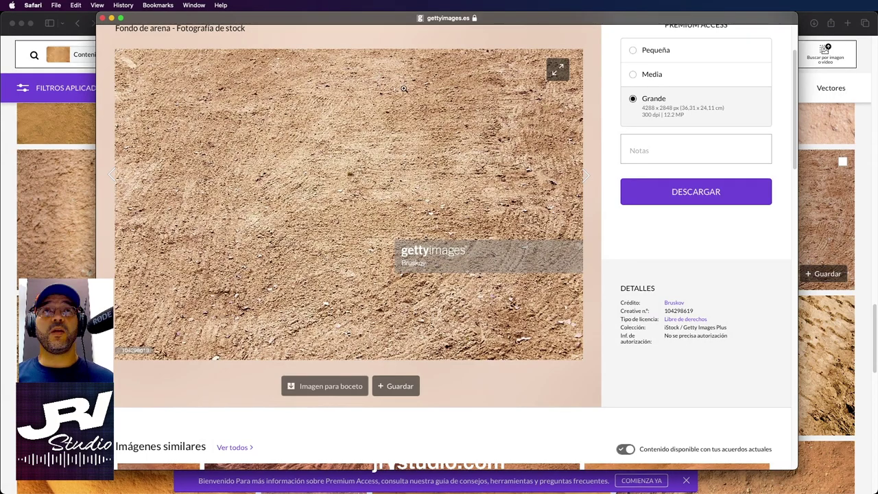
- Close the image preview and run a new Getty search for 'Stone floor top'
key(Escape)
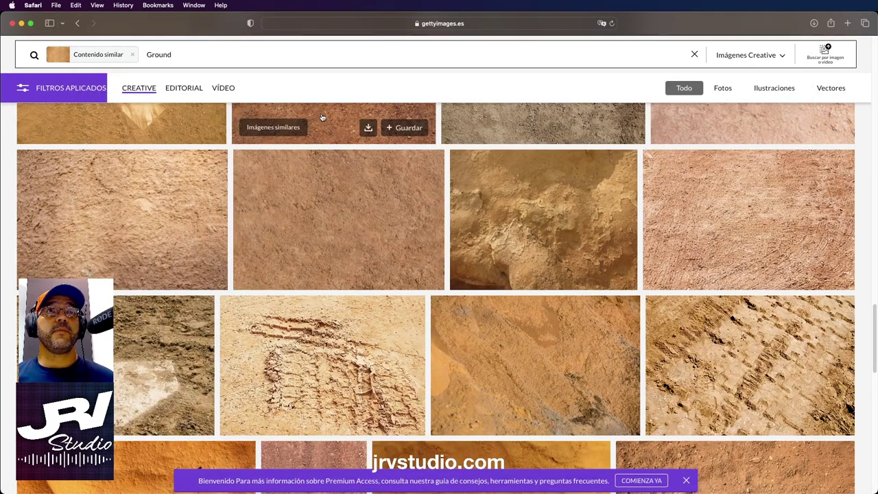
scroll(364, 186, up, 5)
scroll(371, 196, up, 5)
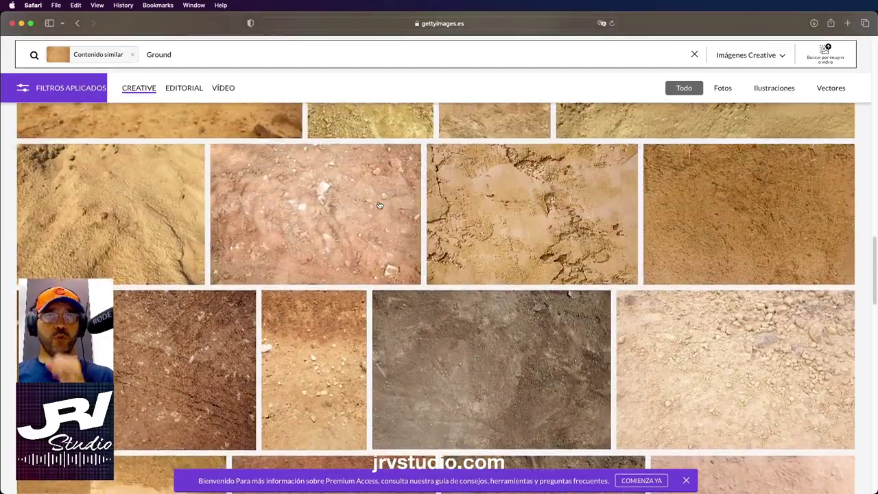
scroll(374, 199, up, 5)
scroll(379, 205, up, 5)
scroll(380, 205, up, 5)
scroll(380, 202, up, 5)
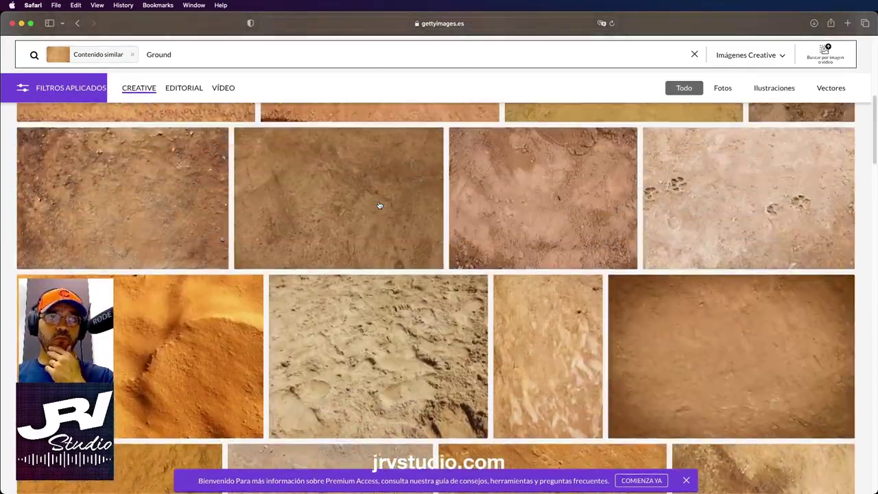
scroll(379, 203, up, 5)
scroll(379, 203, up, 5)
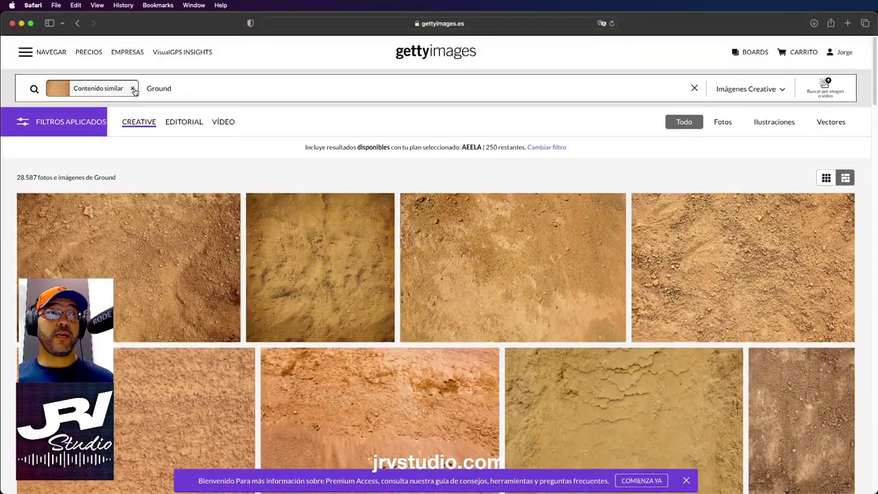
click(132, 89)
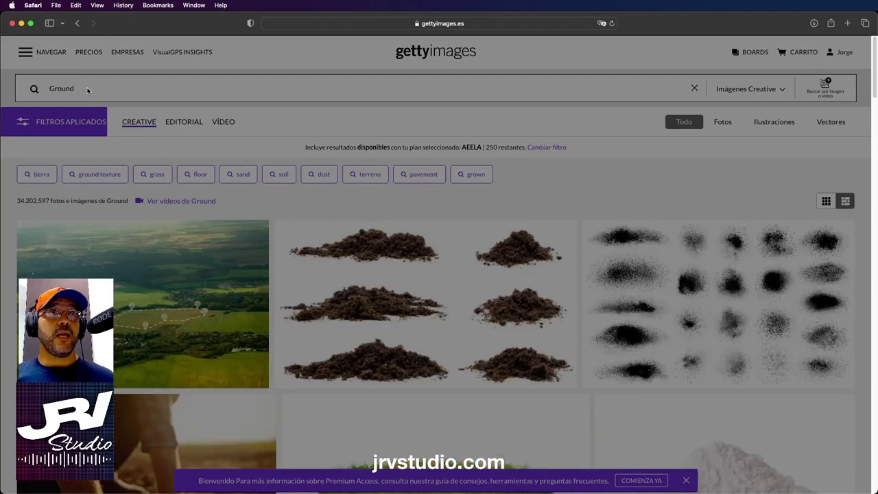
click(94, 93)
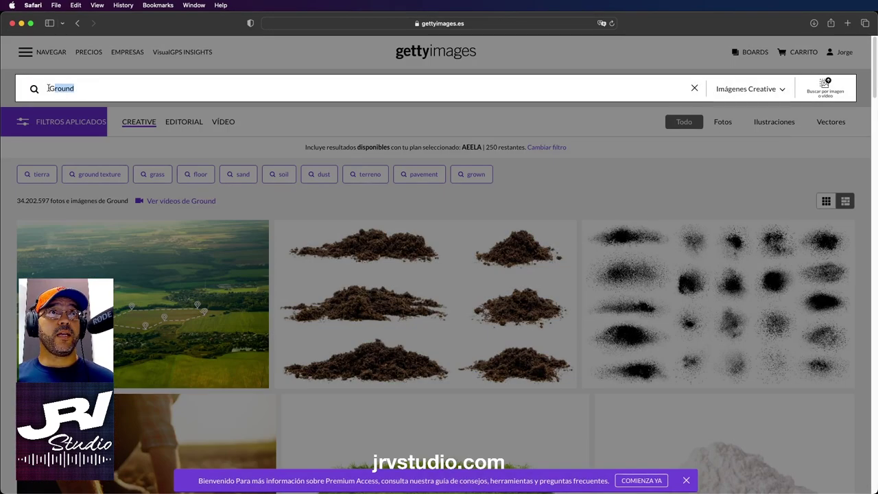
key(BackSpace)
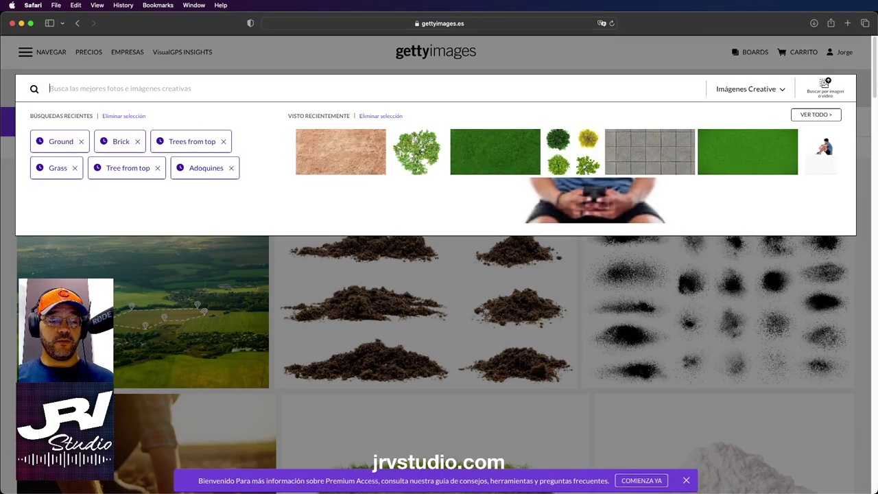
text(Stone f)
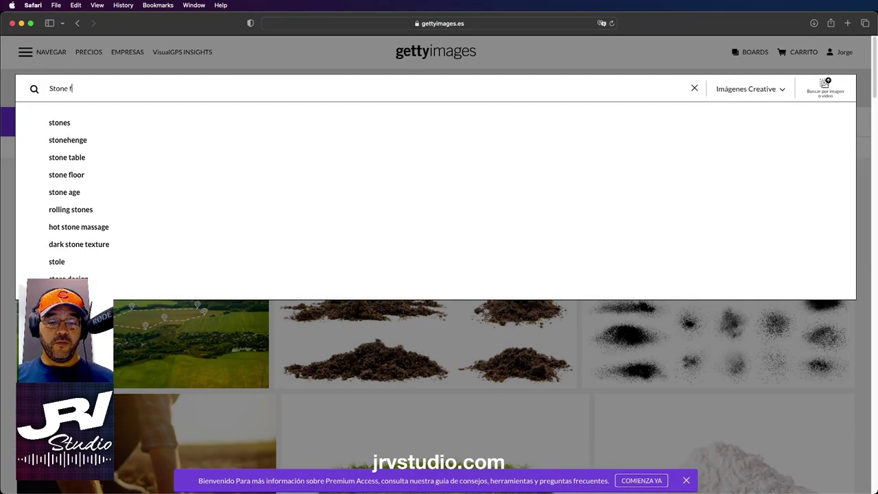
text(loor)
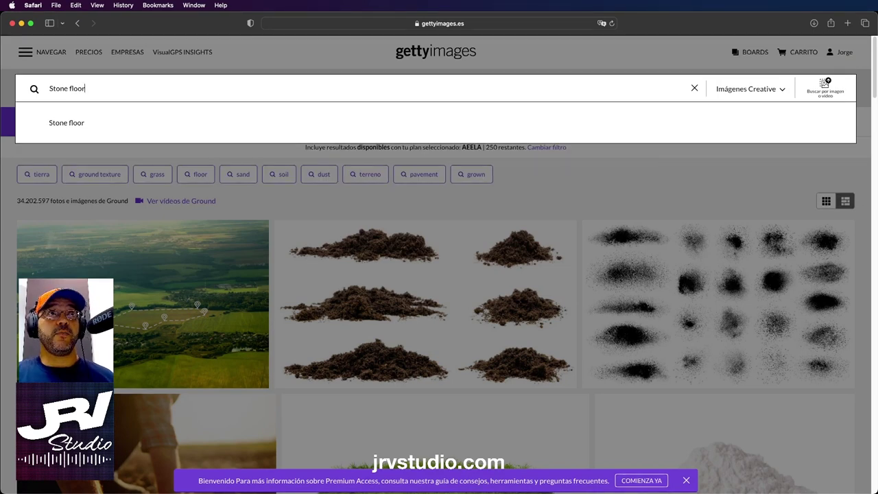
text( top)
key(Return)
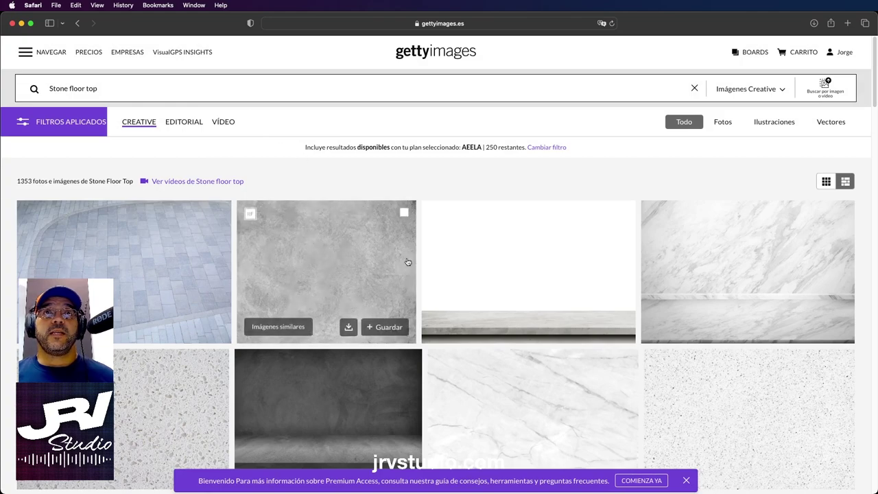
- Browse the 'Stone floor top' results and show images similar to the cobblestone photo
scroll(407, 261, down, 2)
scroll(408, 261, down, 4)
scroll(408, 261, down, 1)
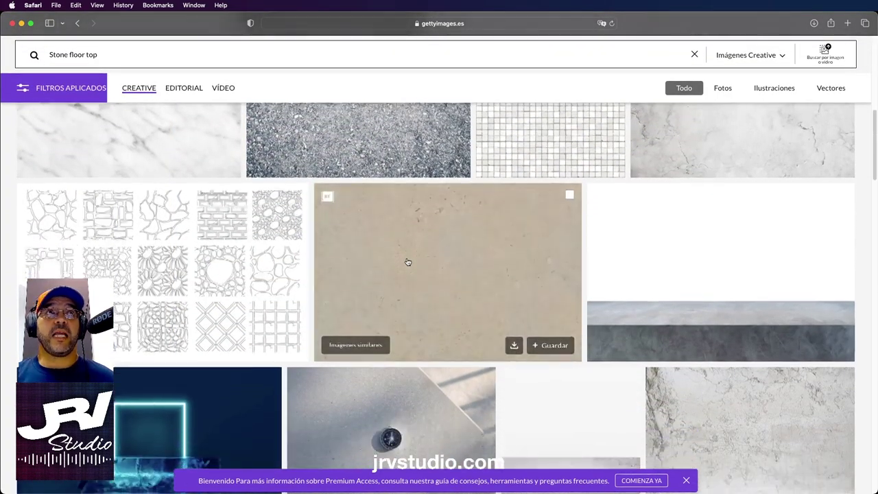
scroll(408, 260, down, 2)
scroll(480, 206, up, 3)
scroll(536, 226, down, 2)
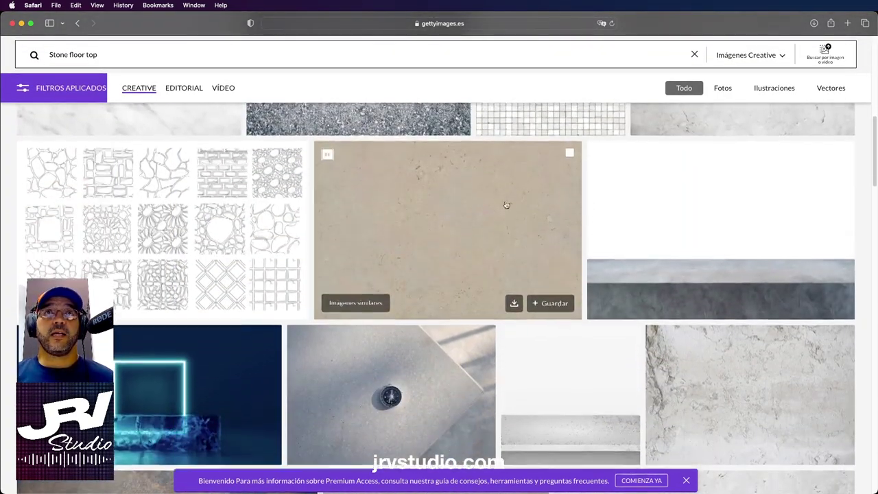
scroll(445, 225, down, 1)
scroll(445, 225, down, 3)
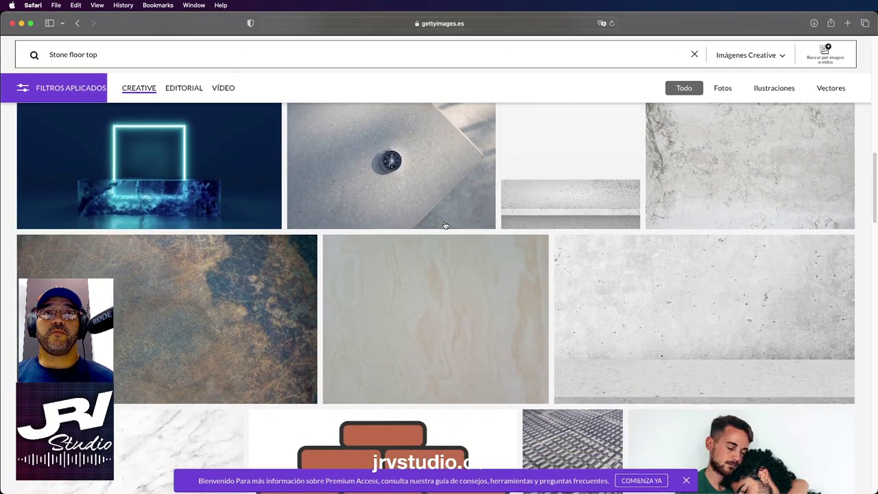
scroll(445, 225, down, 2)
scroll(444, 225, down, 2)
scroll(446, 226, up, 4)
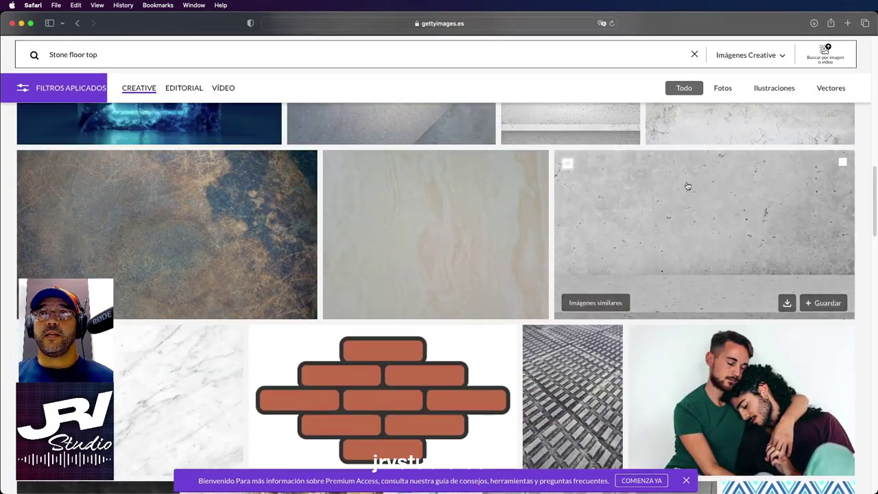
scroll(519, 294, down, 6)
scroll(519, 294, down, 4)
scroll(520, 294, down, 2)
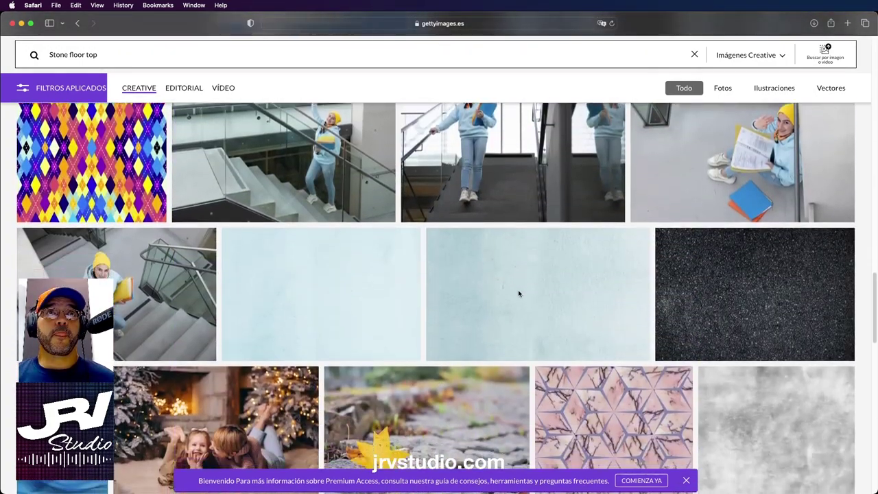
scroll(519, 293, up, 3)
scroll(373, 206, down, 3)
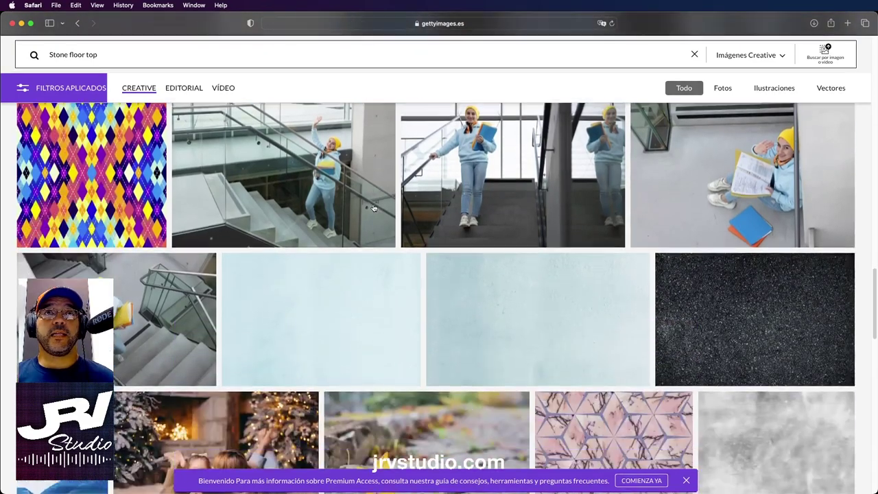
scroll(372, 206, down, 2)
scroll(374, 208, down, 3)
scroll(374, 207, down, 1)
scroll(374, 208, down, 2)
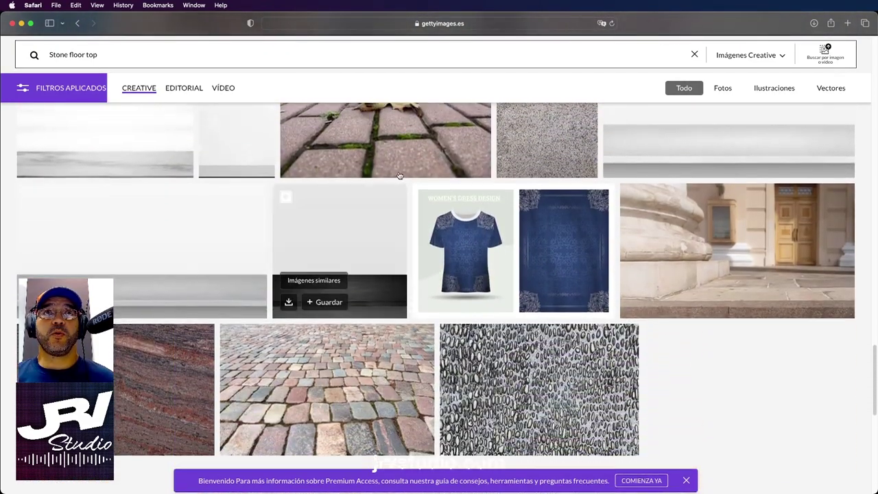
scroll(278, 265, down, 2)
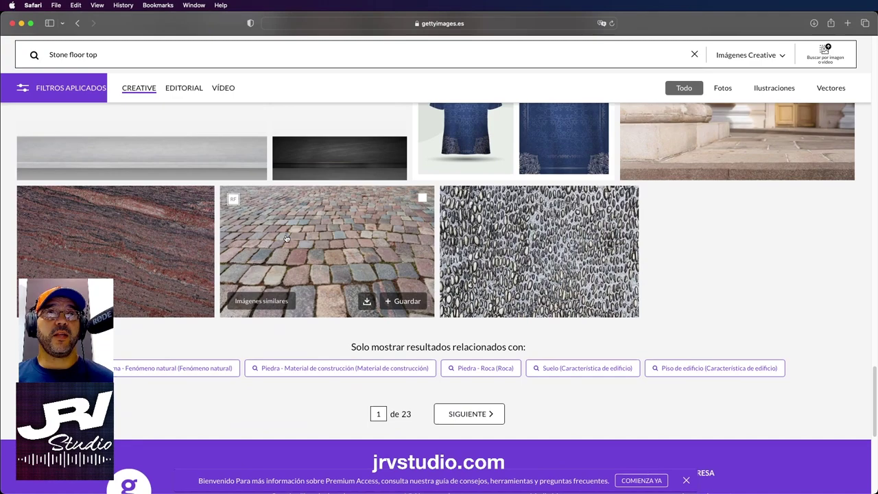
click(257, 302)
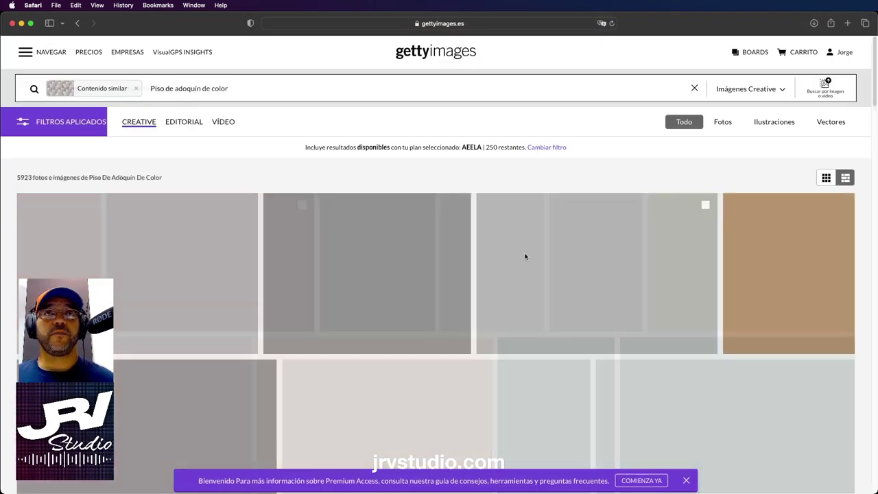
- Scroll through the 'Piso de adoquín de color' paving-stone results
scroll(526, 257, down, 2)
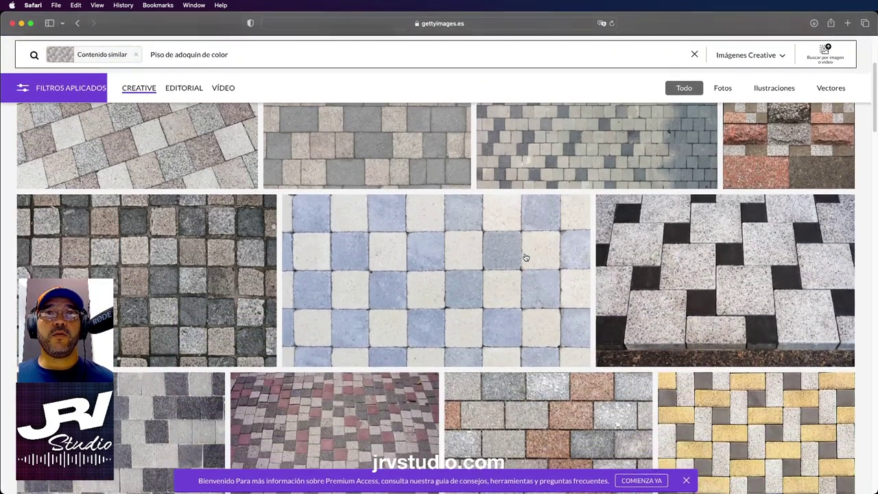
scroll(526, 257, down, 3)
scroll(526, 257, down, 3)
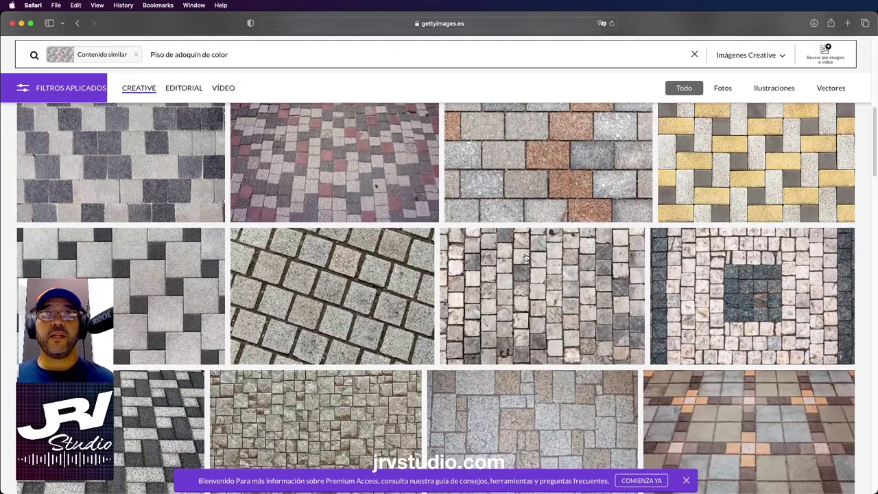
scroll(583, 168, up, 1)
scroll(532, 225, down, 3)
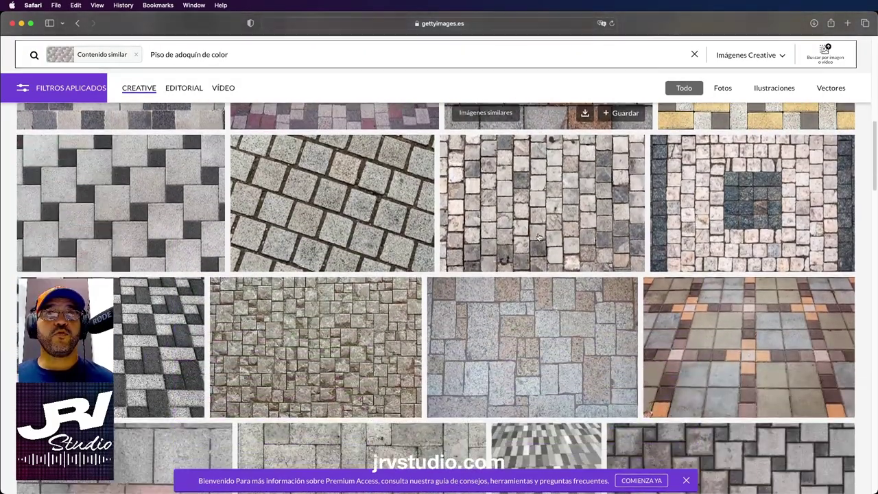
scroll(535, 230, down, 2)
scroll(538, 233, down, 1)
scroll(538, 235, down, 3)
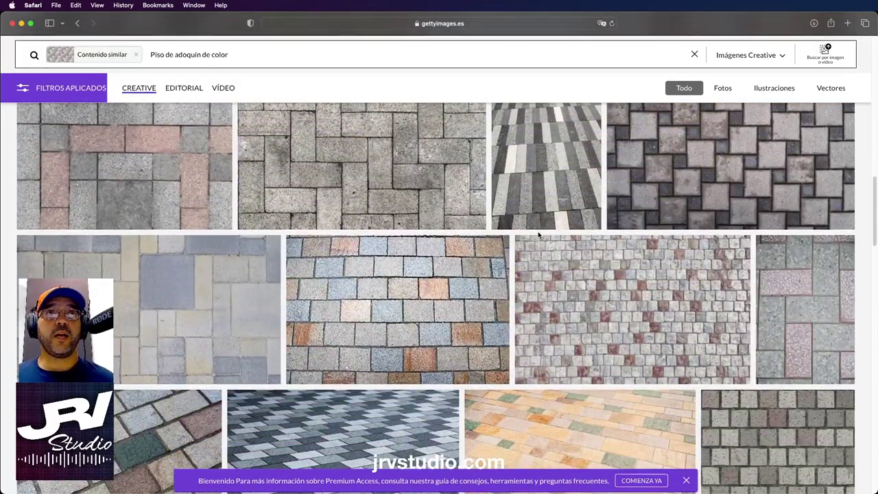
scroll(538, 235, down, 1)
scroll(538, 236, down, 1)
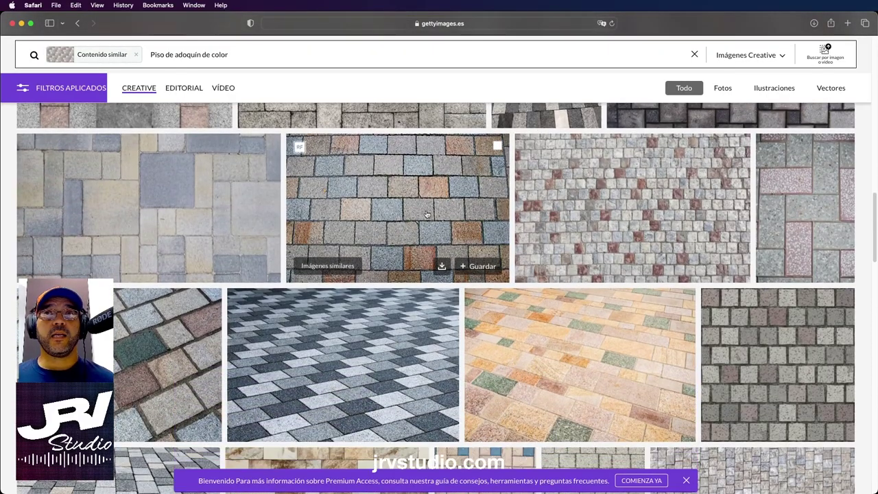
scroll(604, 229, down, 2)
scroll(614, 228, down, 2)
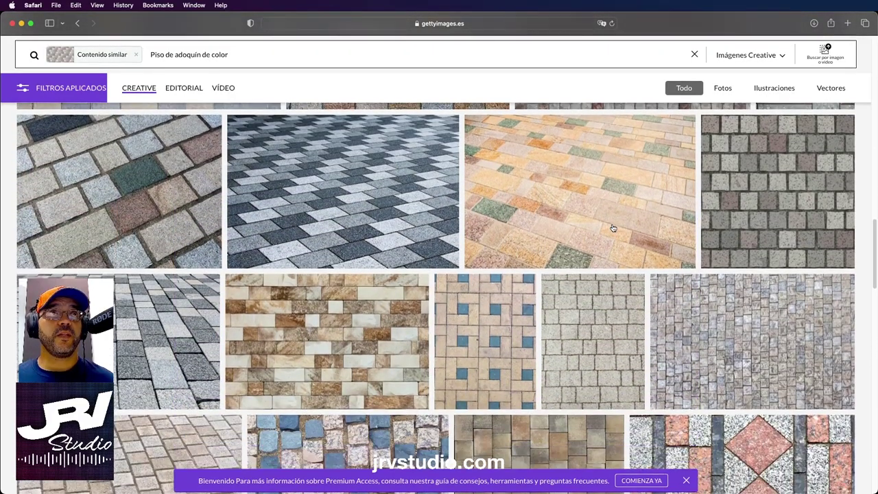
scroll(614, 228, down, 2)
scroll(614, 228, down, 1)
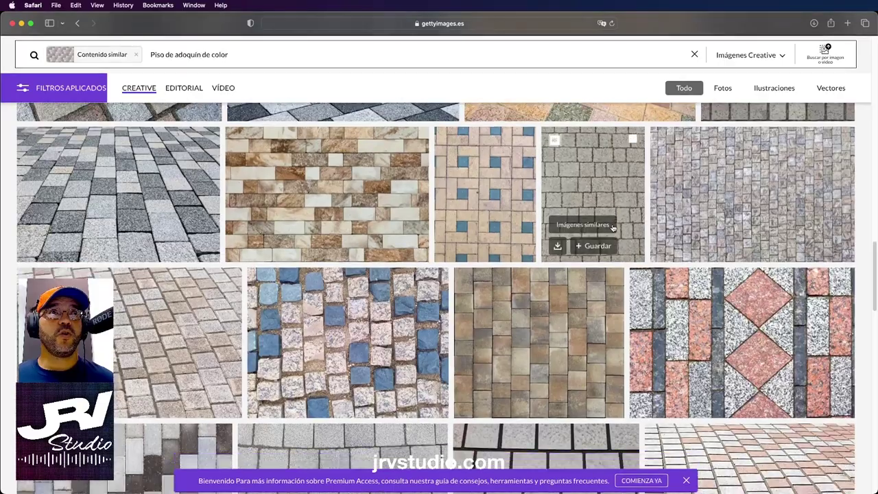
scroll(613, 228, down, 1)
scroll(614, 228, down, 2)
scroll(613, 228, down, 3)
scroll(613, 228, down, 2)
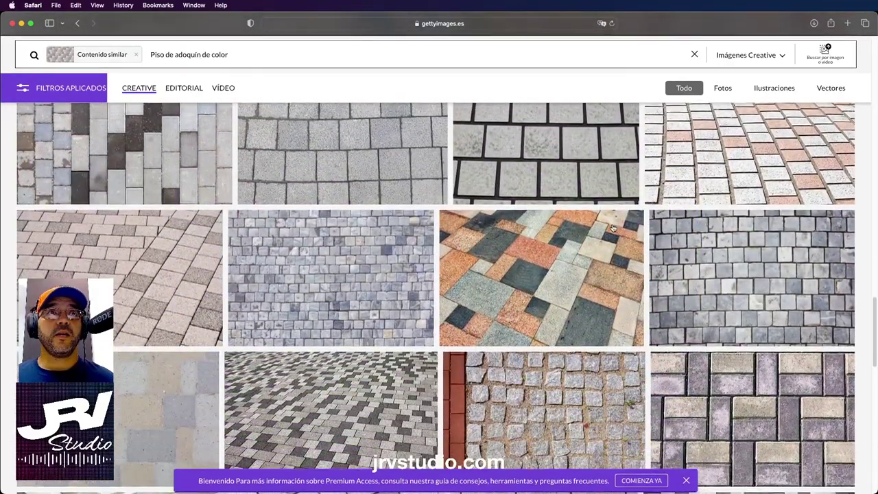
scroll(614, 228, down, 2)
scroll(614, 228, down, 3)
scroll(614, 228, down, 2)
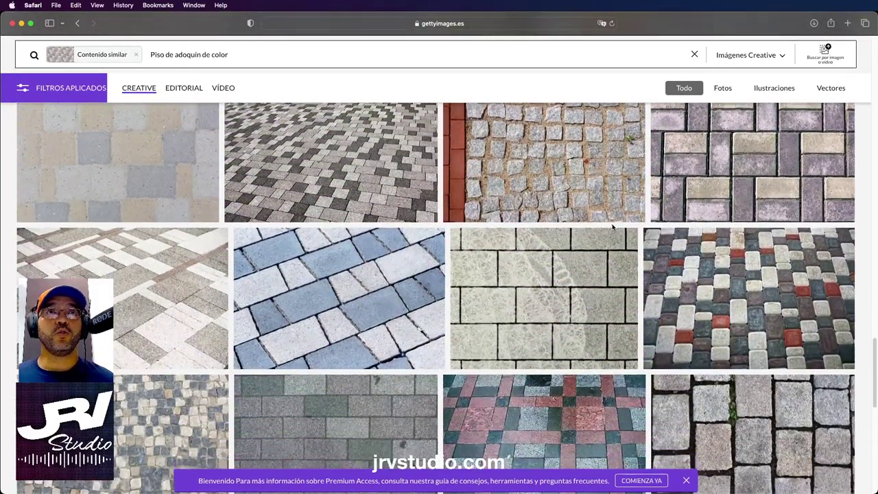
scroll(614, 228, down, 1)
scroll(614, 228, down, 2)
scroll(614, 228, down, 1)
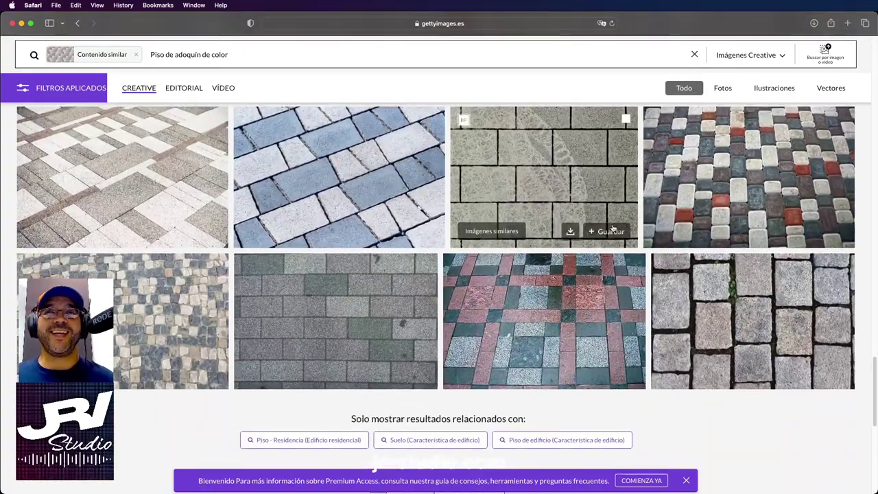
scroll(614, 228, up, 5)
scroll(613, 228, up, 5)
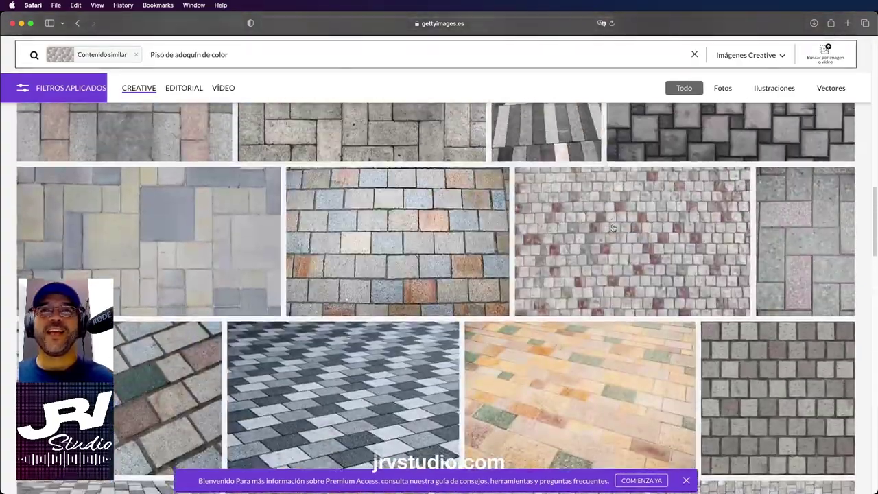
scroll(614, 228, up, 5)
scroll(613, 228, up, 5)
scroll(613, 228, up, 5)
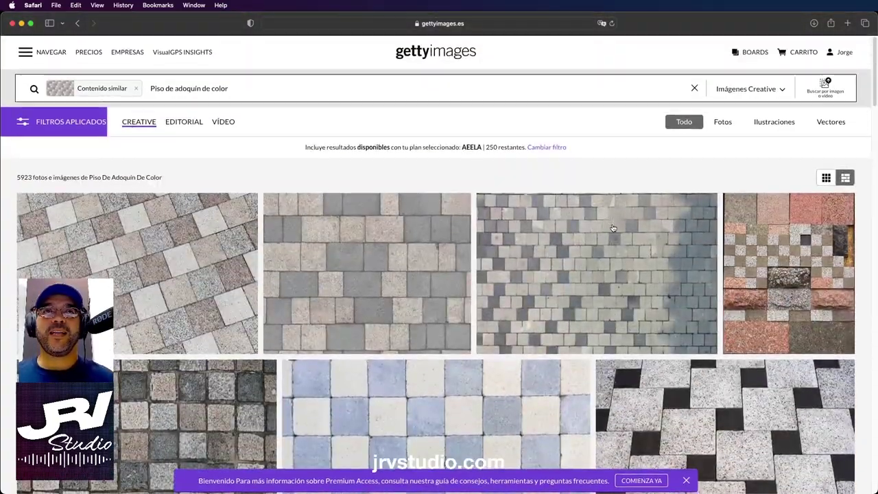
scroll(613, 228, down, 1)
scroll(614, 228, down, 2)
scroll(603, 227, down, 1)
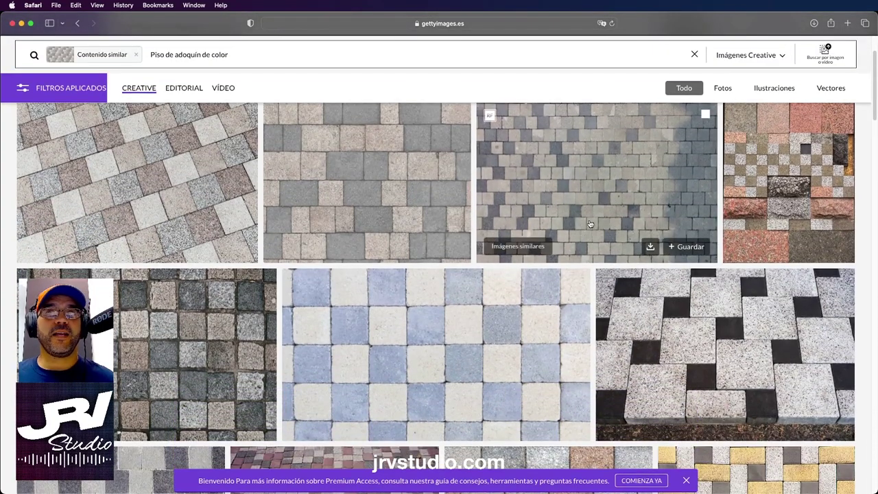
scroll(590, 224, down, 5)
scroll(591, 224, down, 1)
scroll(591, 224, down, 1)
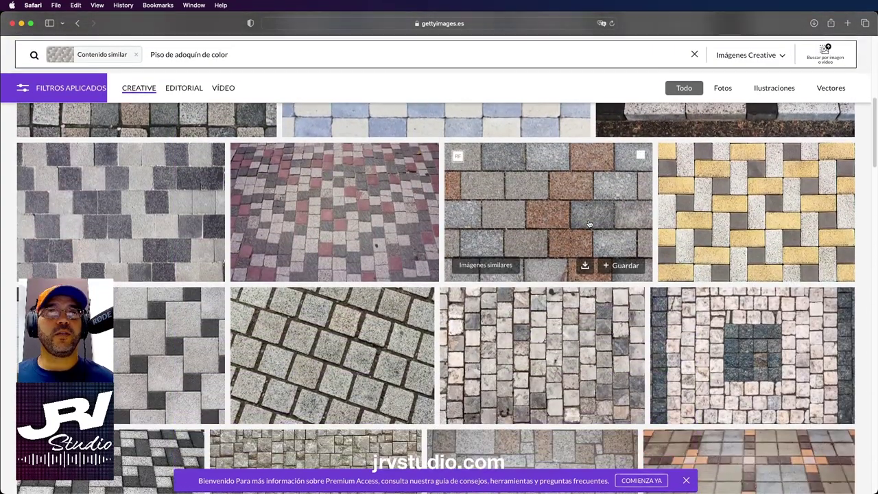
scroll(589, 223, up, 5)
scroll(589, 224, down, 1)
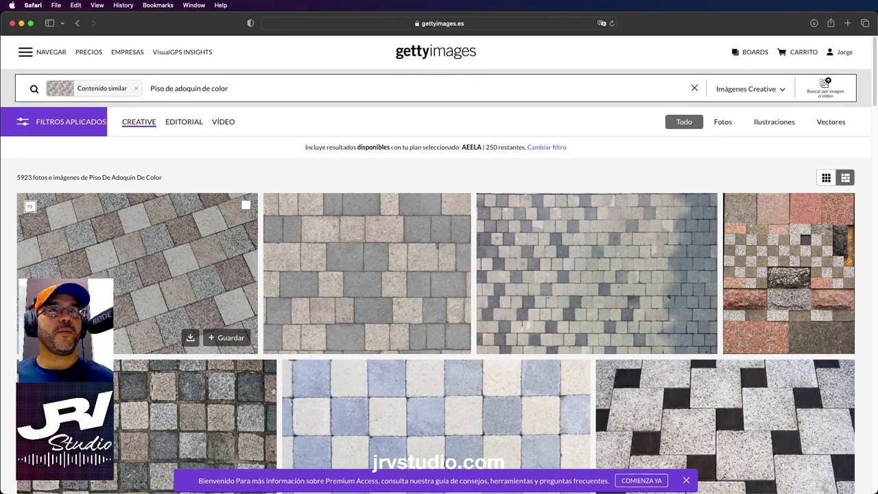
- Show images similar to another paving photo and browse those results
click(44, 338)
scroll(382, 277, down, 10)
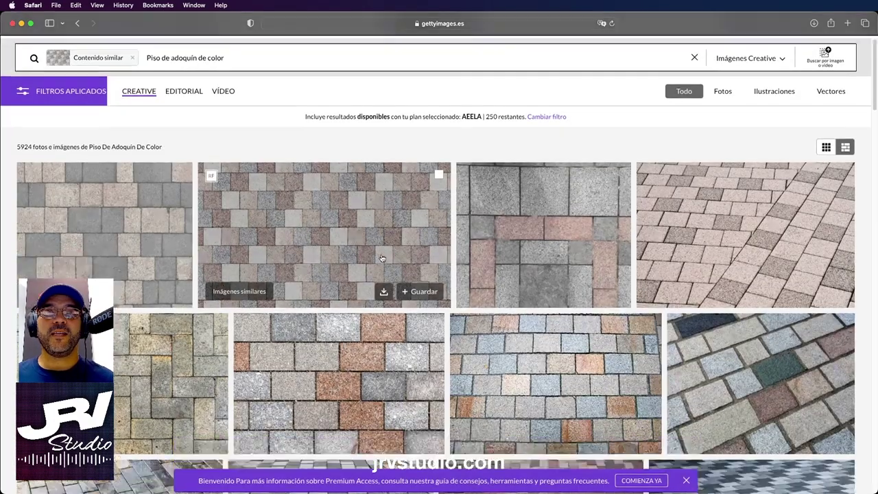
scroll(381, 258, down, 5)
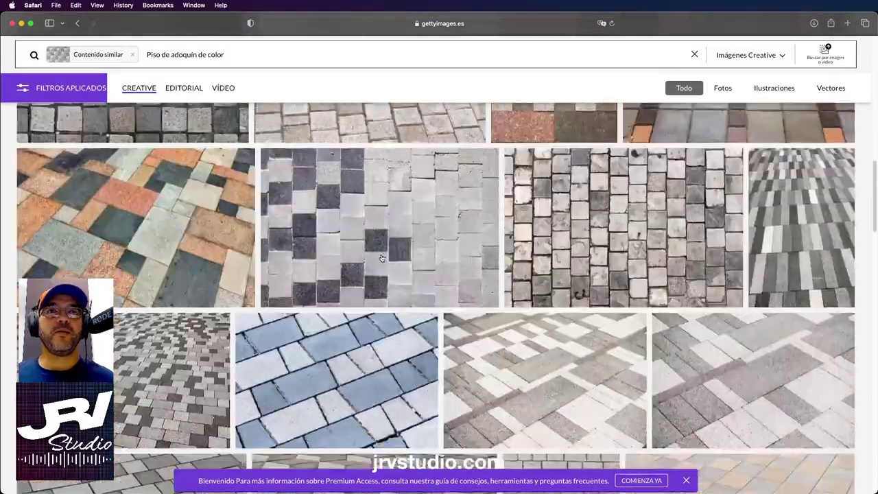
scroll(382, 258, down, 5)
scroll(381, 258, down, 3)
scroll(382, 258, down, 3)
scroll(383, 259, down, 5)
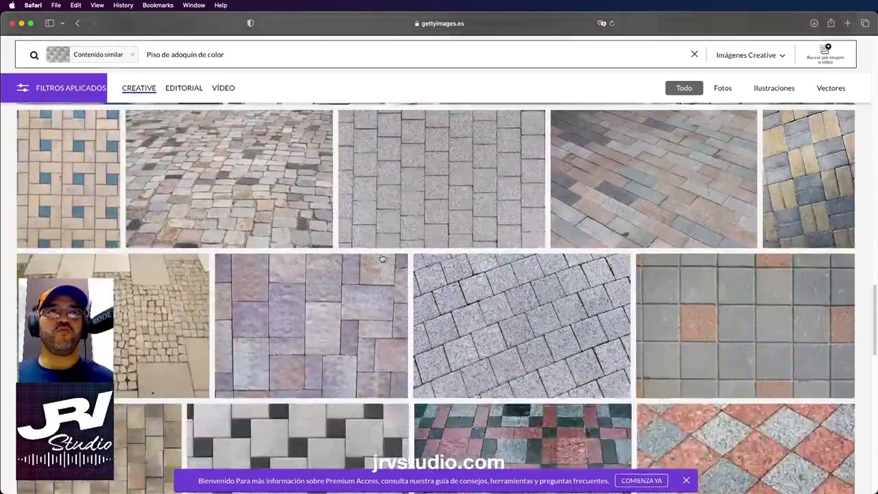
scroll(382, 258, down, 5)
scroll(382, 259, down, 5)
scroll(382, 259, down, 2)
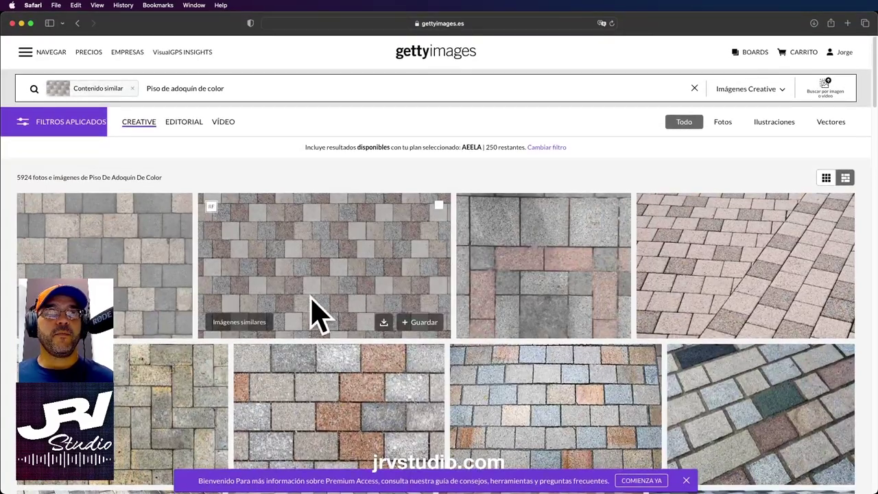
scroll(320, 268, down, 2)
scroll(319, 265, down, 2)
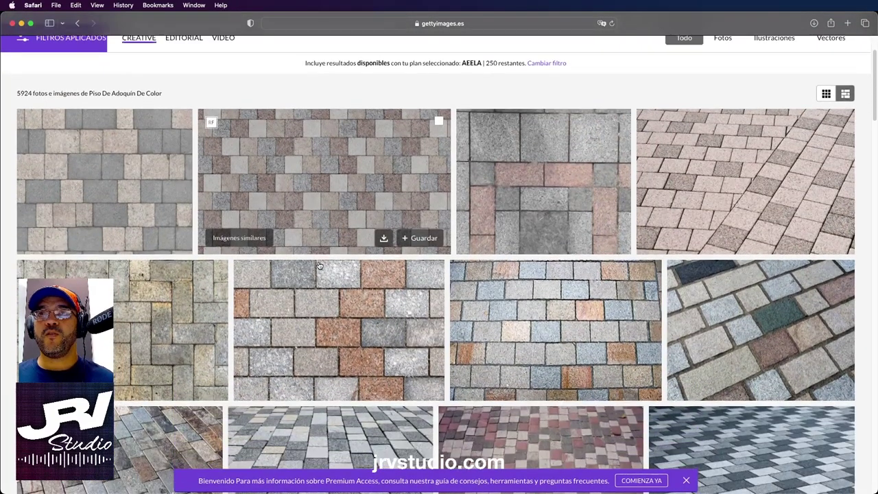
scroll(319, 265, down, 2)
scroll(412, 271, down, 1)
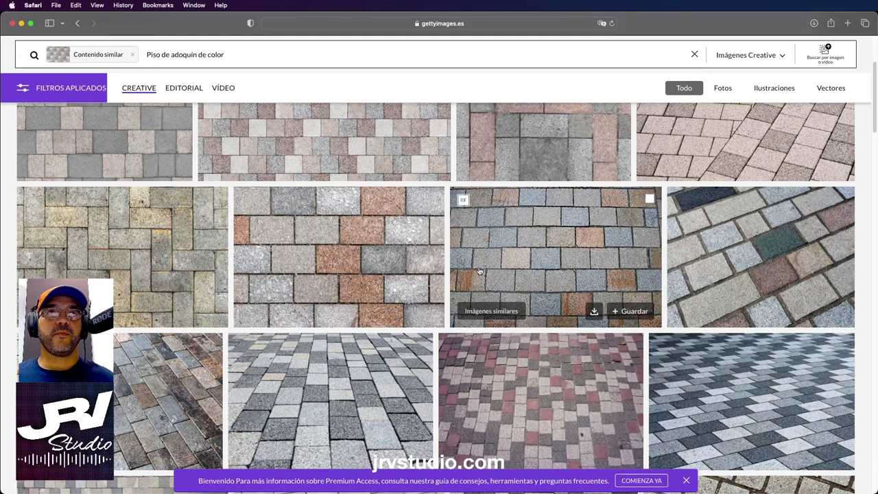
mouse_move(339, 329)
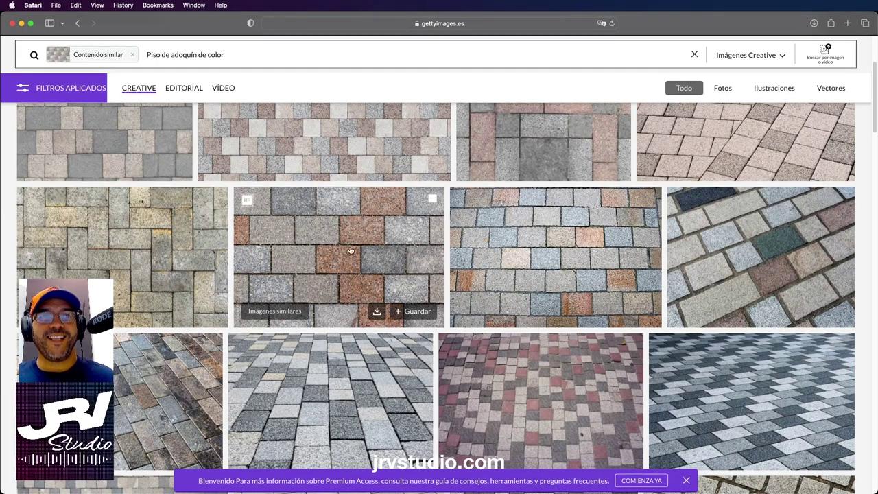
- Download the overhead gray-and-red cobblestone photo and close its detail window
click(325, 259)
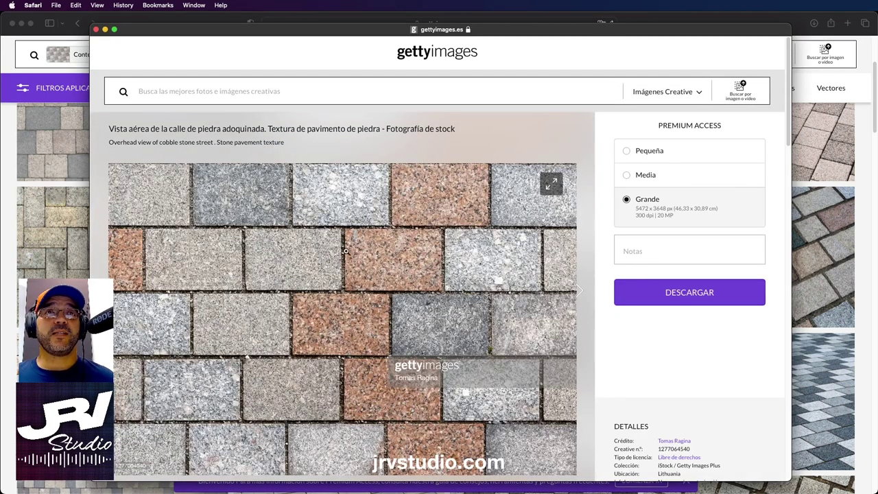
scroll(326, 259, down, 3)
right_click(337, 202)
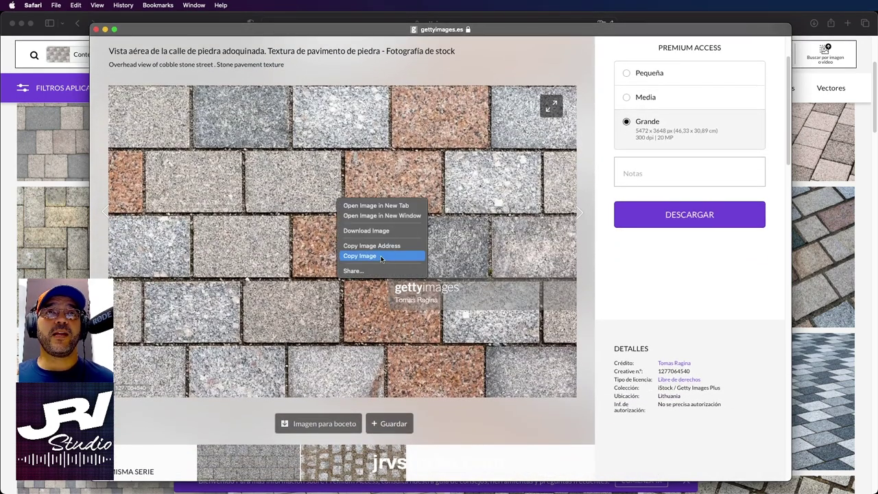
click(370, 231)
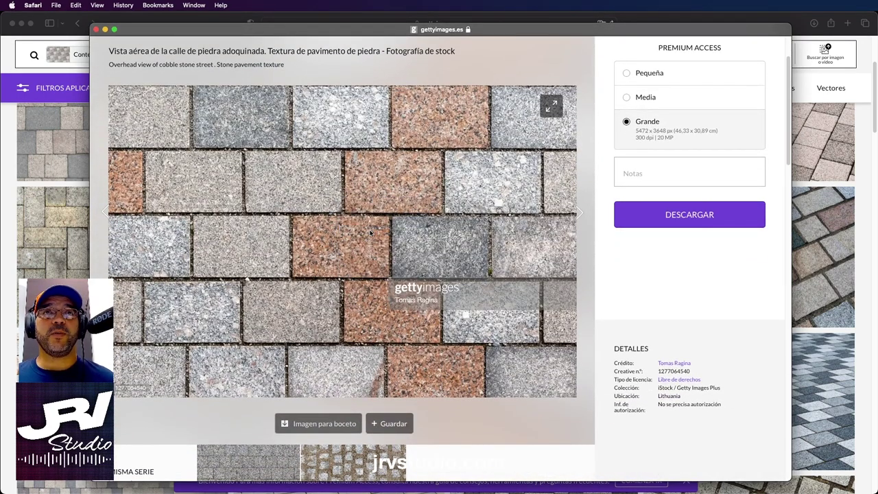
click(97, 30)
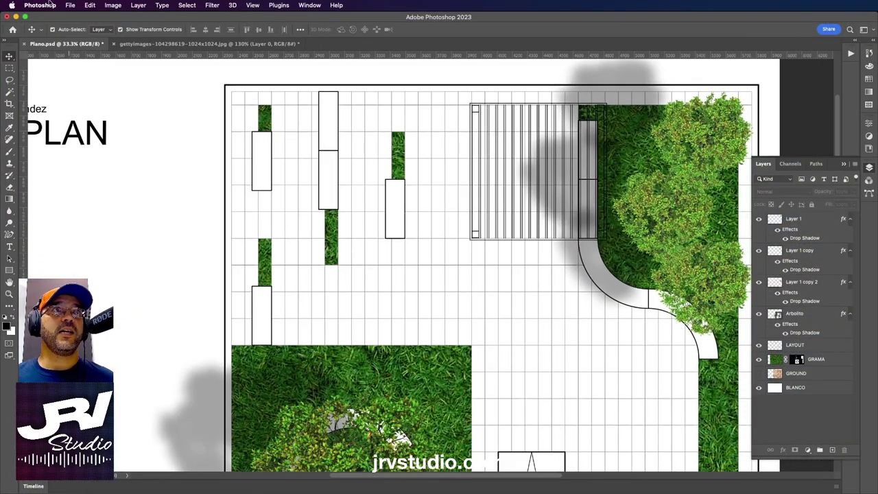
click(70, 5)
click(81, 24)
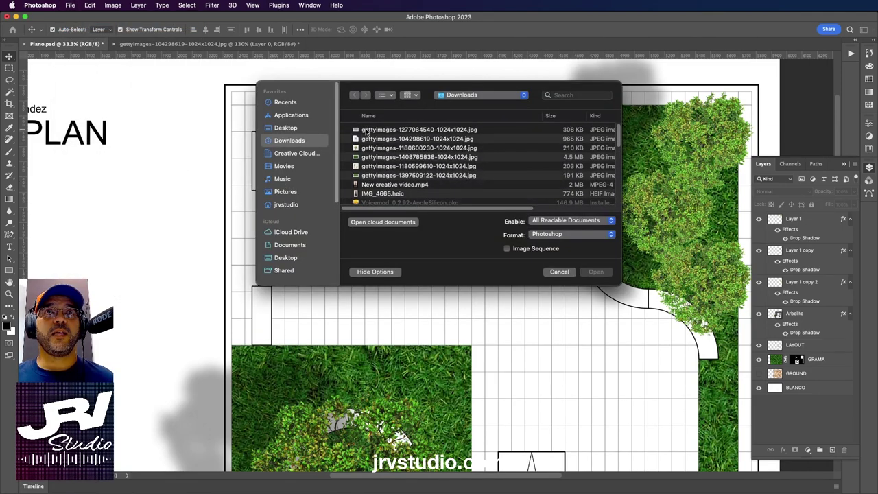
click(367, 130)
double_click(367, 130)
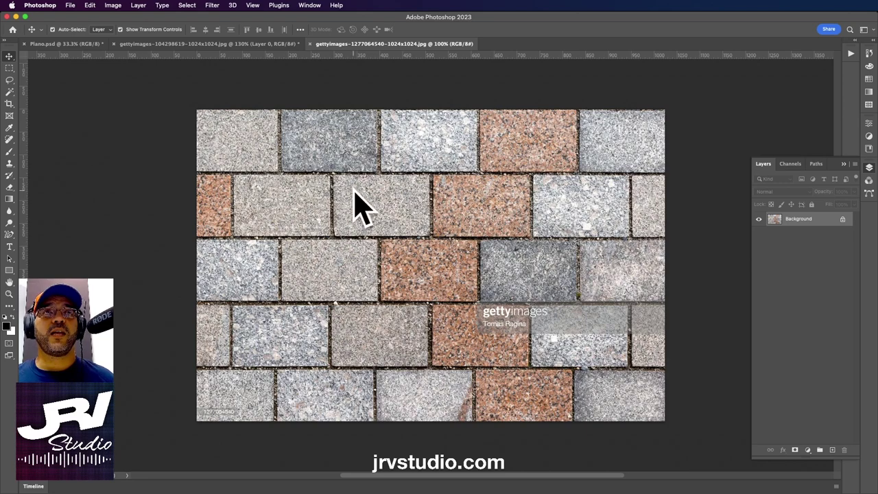
- Close the sand texture document without saving and unlock the paving photo's background as Layer 0
click(118, 44)
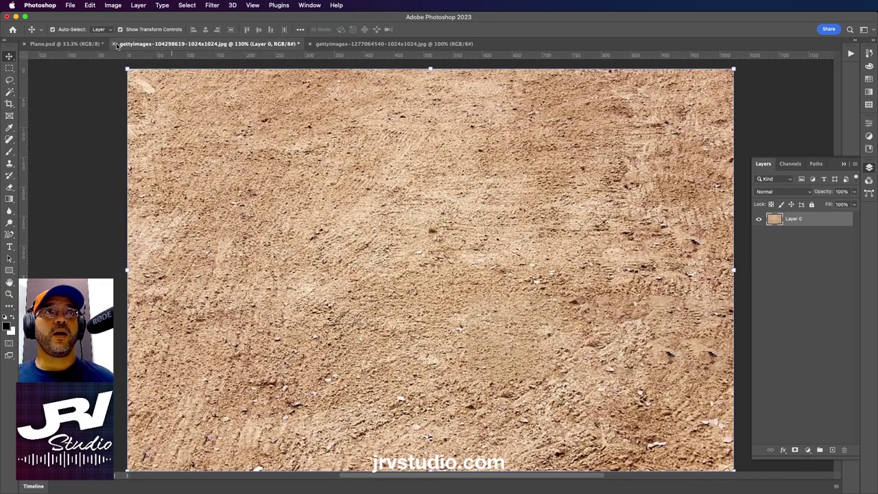
click(114, 44)
click(453, 204)
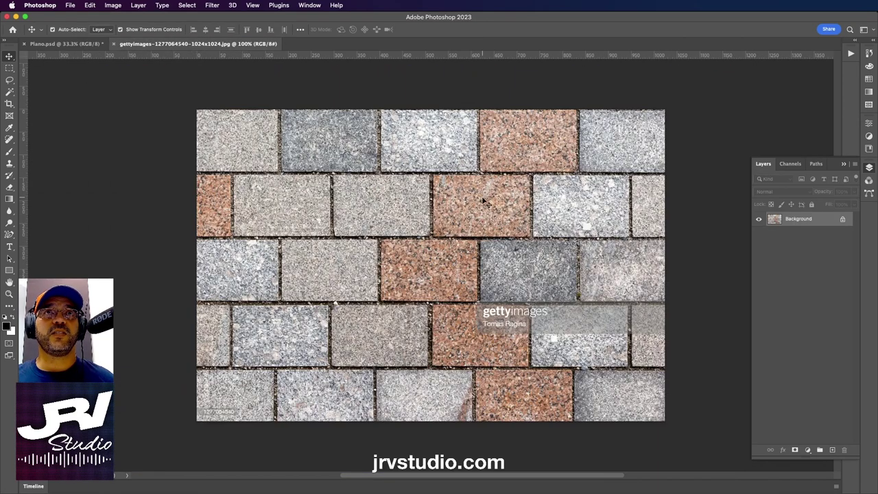
click(65, 44)
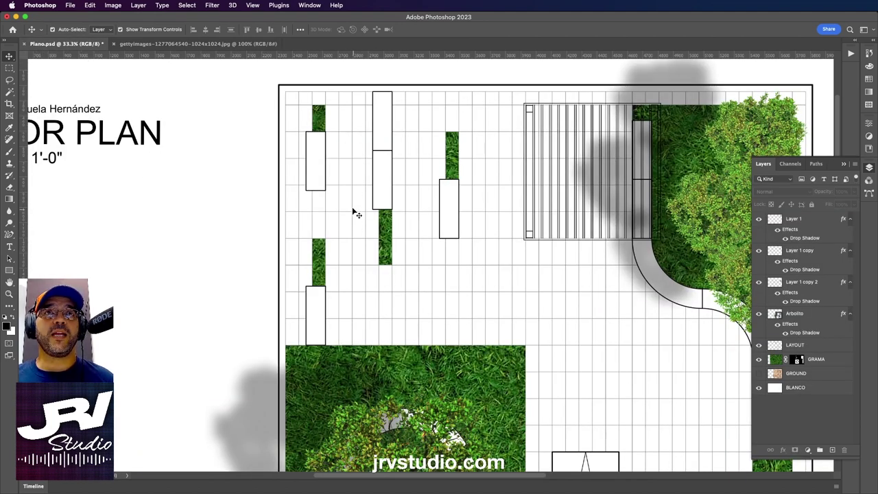
click(224, 44)
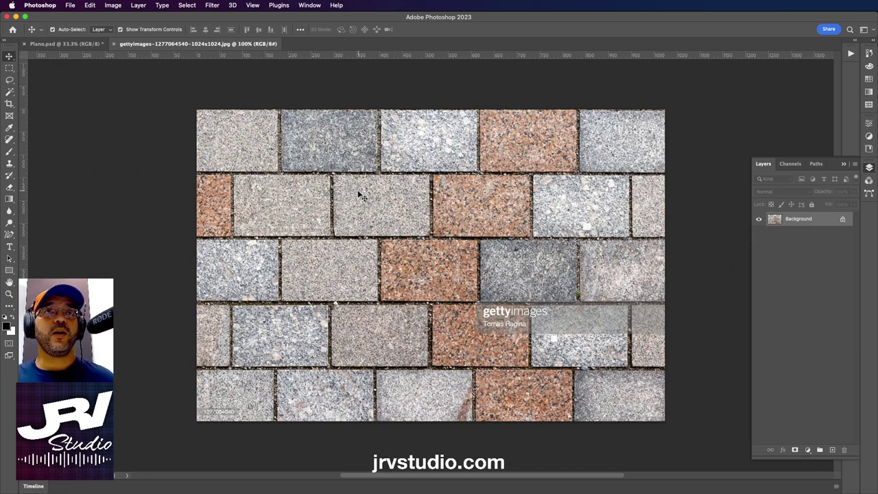
click(843, 220)
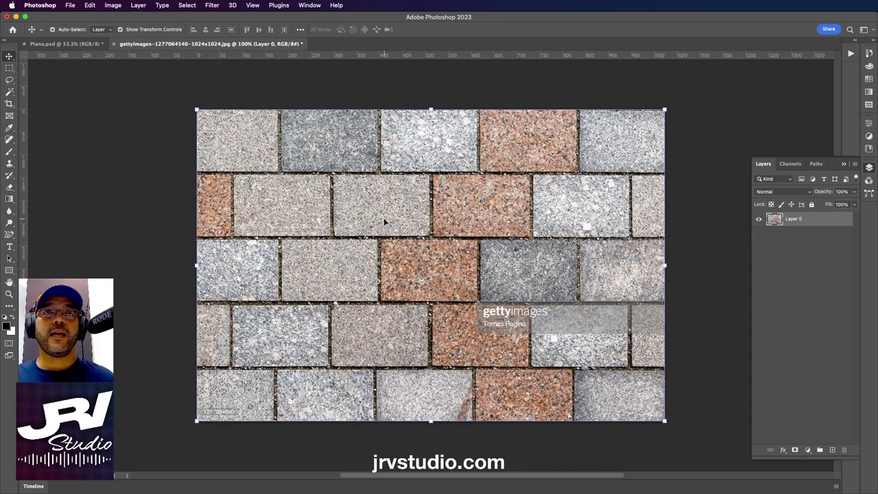
- Bring the paving photo into Plano.psd, rotated 90° and placed beside the plan
mouse_move(387, 218)
mouse_down()
mouse_move(87, 54)
mouse_move(104, 72)
mouse_up()
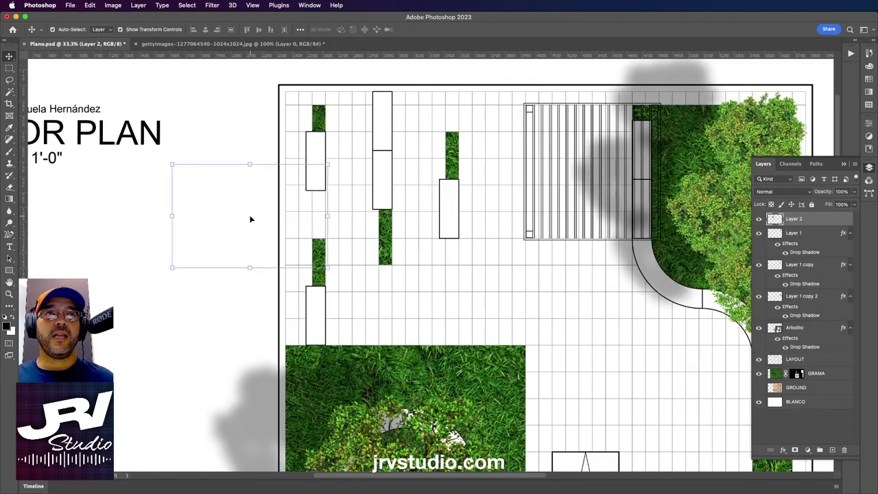
drag(251, 220, 250, 218)
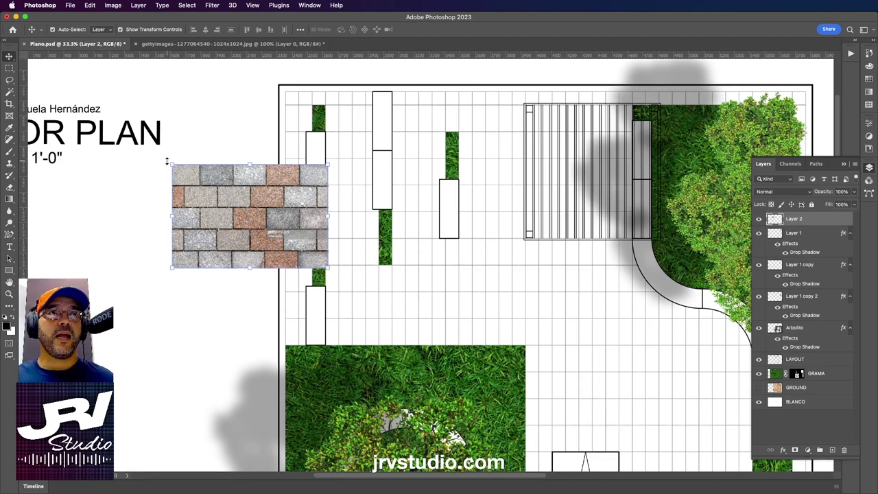
drag(164, 159, 291, 151)
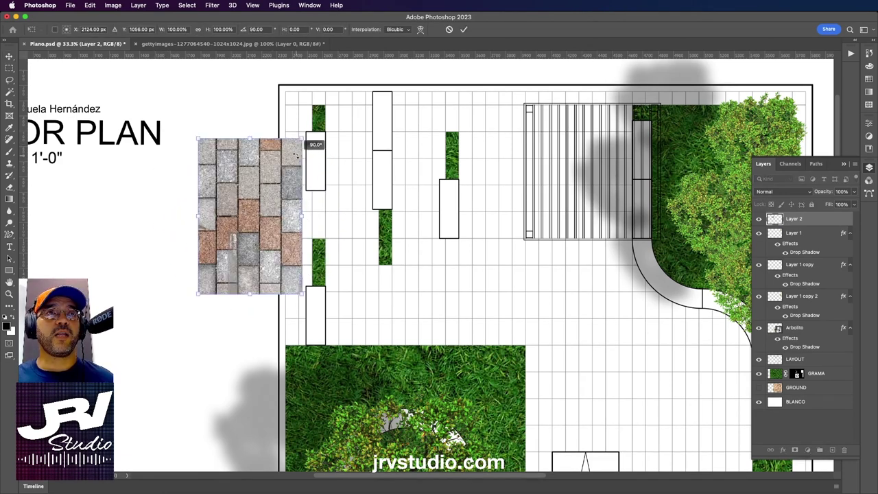
drag(256, 201, 188, 238)
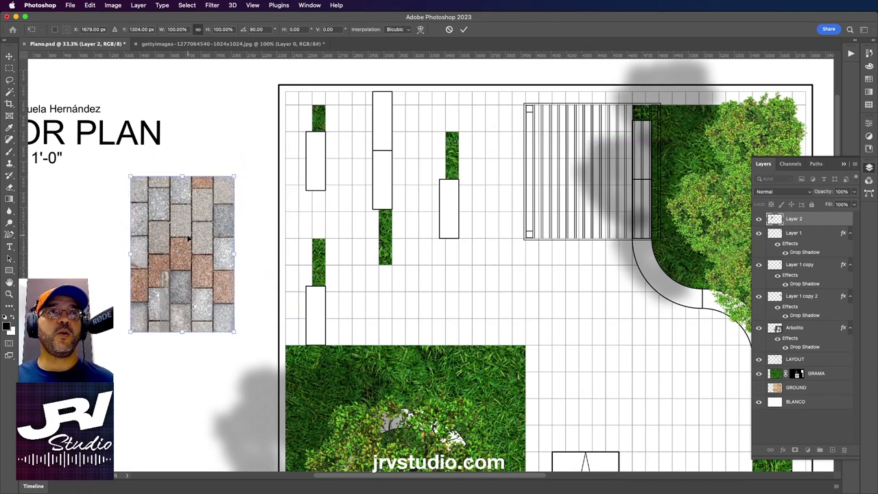
key(Return)
- Close the paving source document without saving and nudge Layer 2 left and down
click(182, 43)
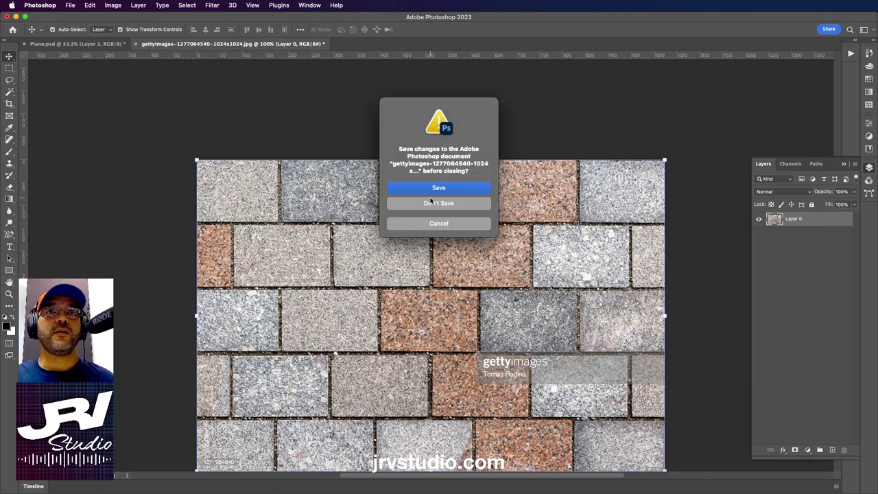
click(434, 205)
drag(169, 214, 159, 244)
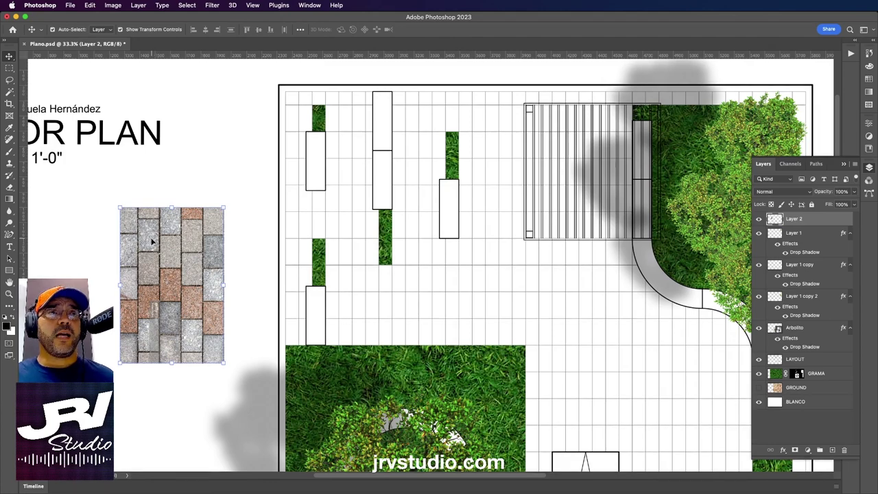
- Zoom in on the paving texture and delete its left paver columns
key(ctrl+plus)
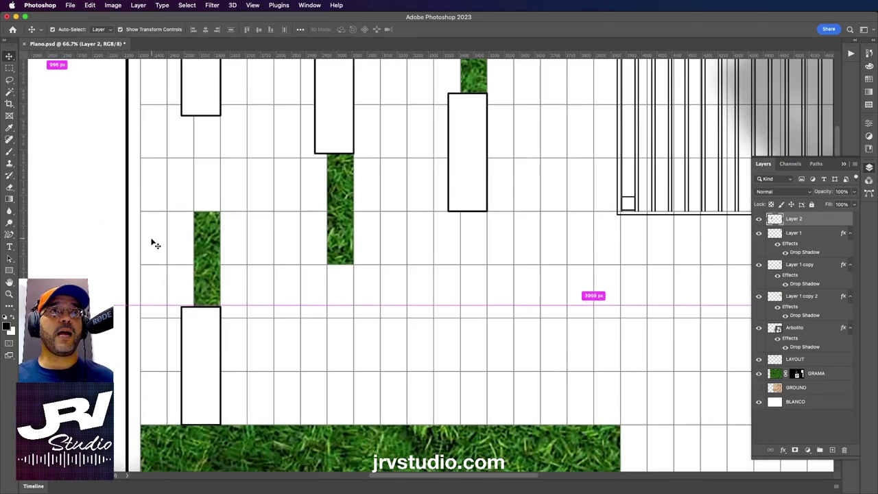
drag(153, 243, 442, 219)
key(ctrl+plus)
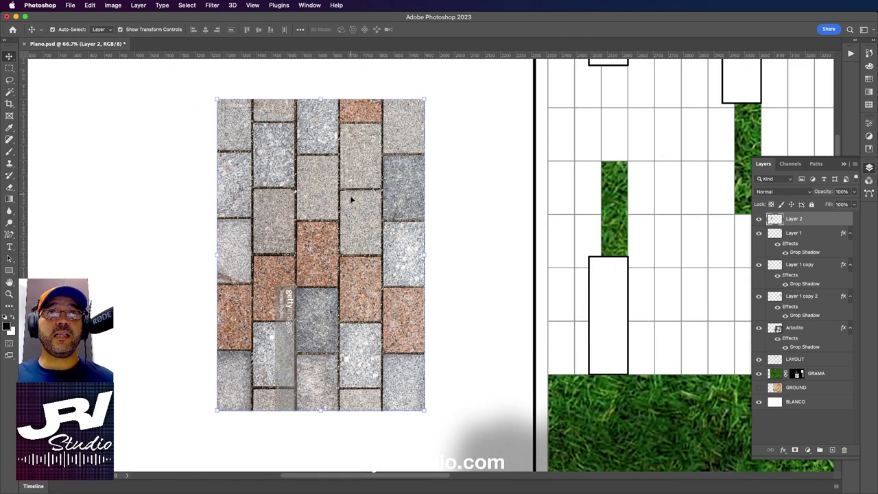
click(9, 68)
drag(184, 78, 337, 439)
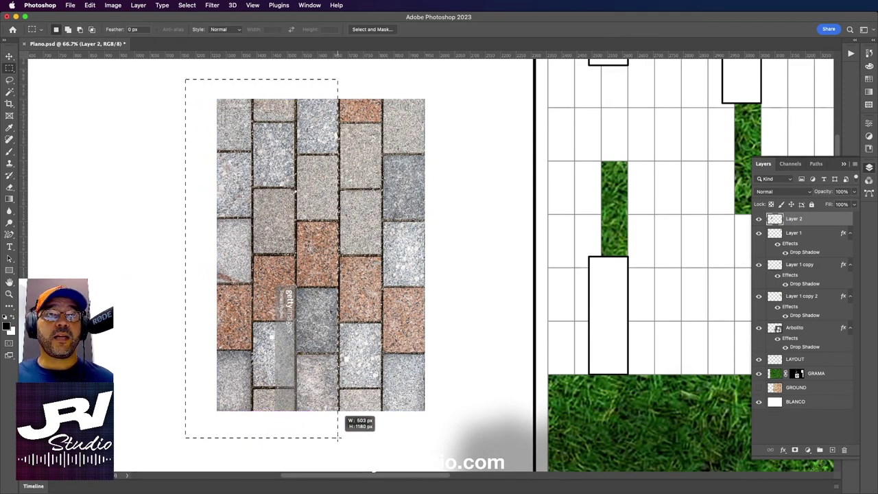
drag(337, 439, 338, 440)
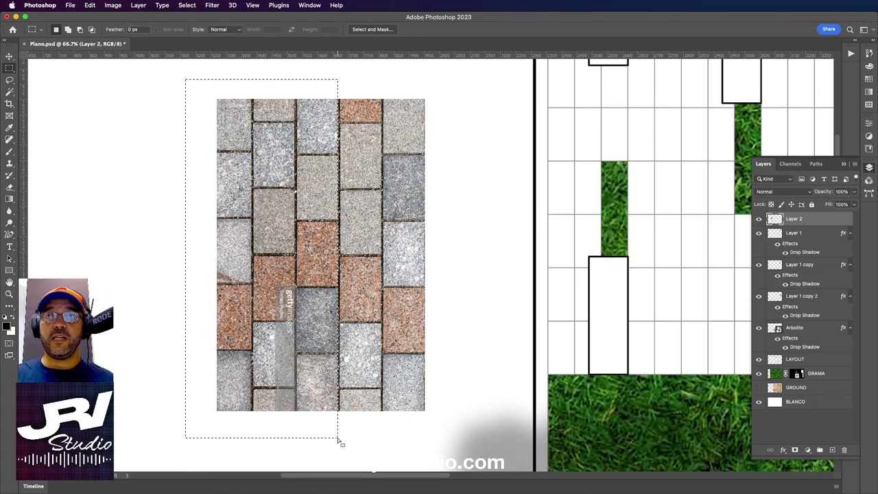
key(BackSpace)
- Delete the rightmost paver column and move the strip to the grid's left column
drag(455, 76, 383, 435)
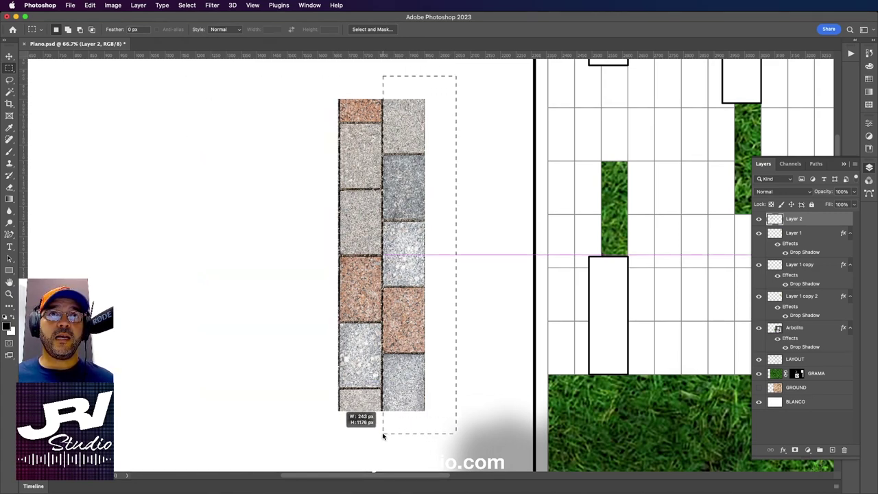
drag(383, 435, 385, 436)
key(BackSpace)
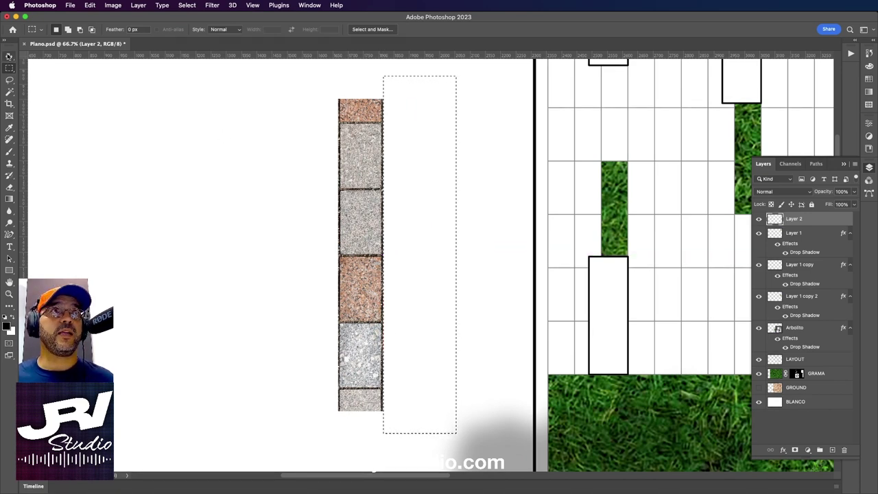
key(v)
click(10, 68)
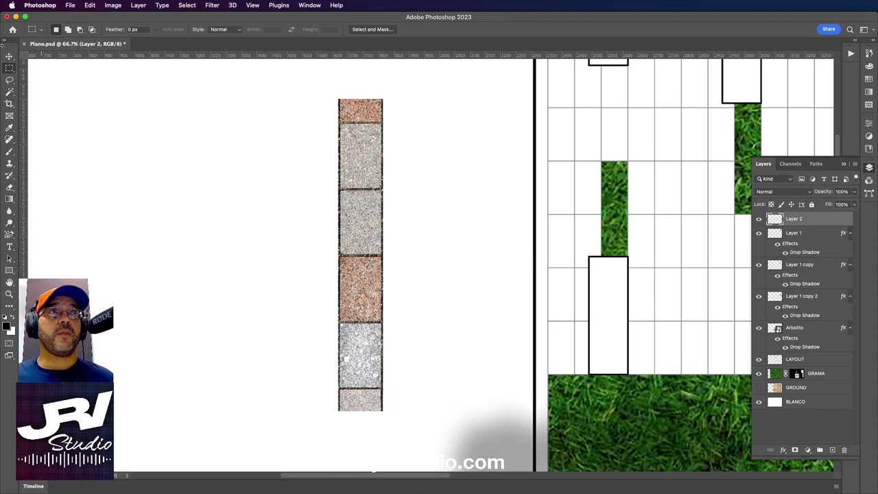
click(10, 56)
mouse_move(362, 165)
mouse_down()
mouse_move(208, 166)
mouse_move(284, 277)
mouse_up()
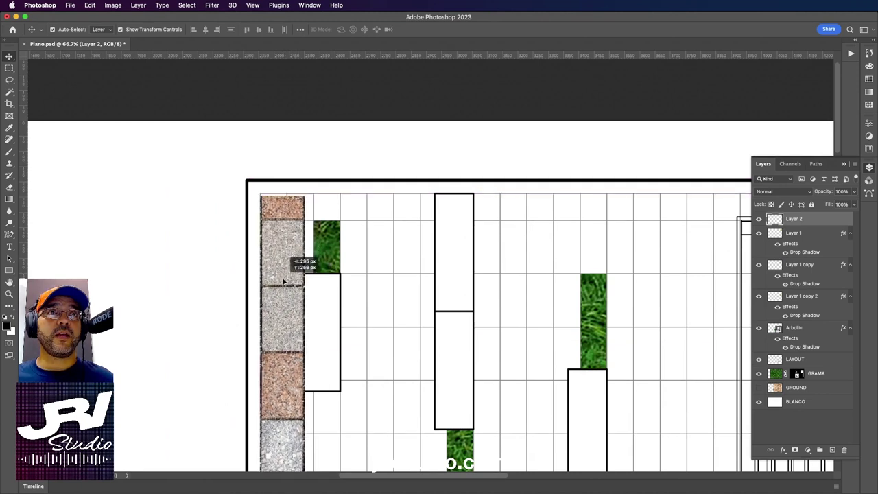
- Reorder layers so the cobblestone strip sits directly above the BLANCO background
drag(284, 278, 283, 278)
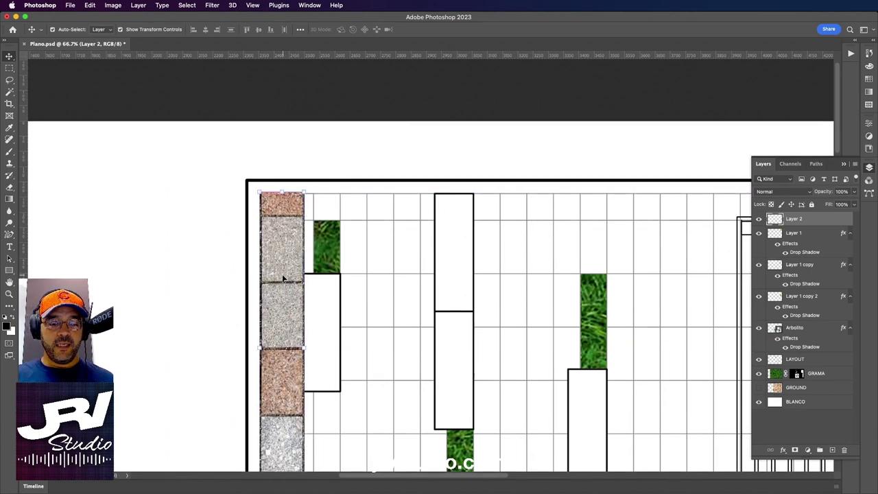
key(ctrl+shift+bracketleft)
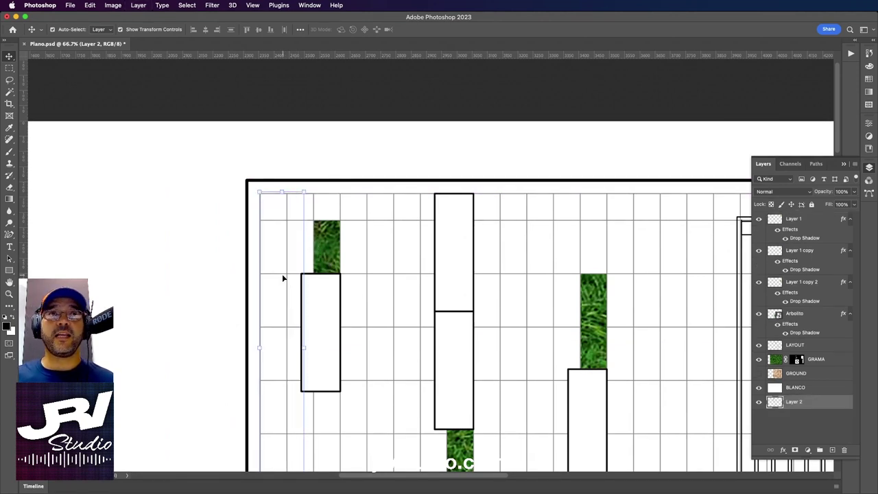
drag(796, 388, 803, 412)
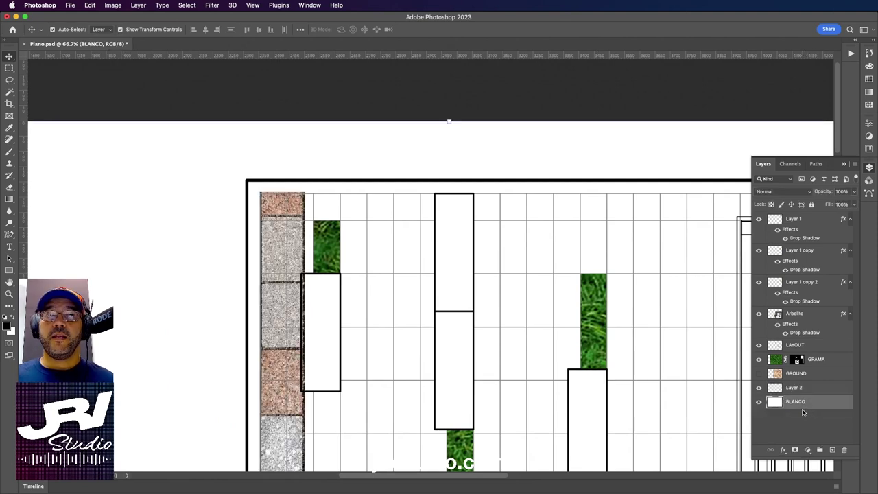
- Zoom to 200% and scale the strip to about 61%, one grid column wide
key(ctrl+equal)
key(ctrl+equal)
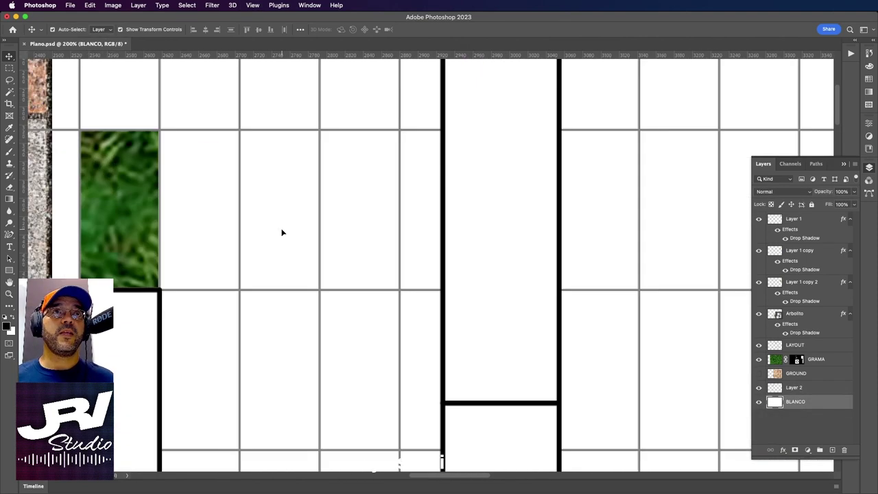
drag(282, 232, 532, 285)
drag(312, 175, 306, 177)
mouse_move(335, 145)
mouse_down()
mouse_move(290, 435)
mouse_move(312, 231)
mouse_move(315, 251)
mouse_up()
scroll(298, 263, down, 5)
- Move the strip up the left grid column to just below the grid's top edge
drag(234, 250, 235, 253)
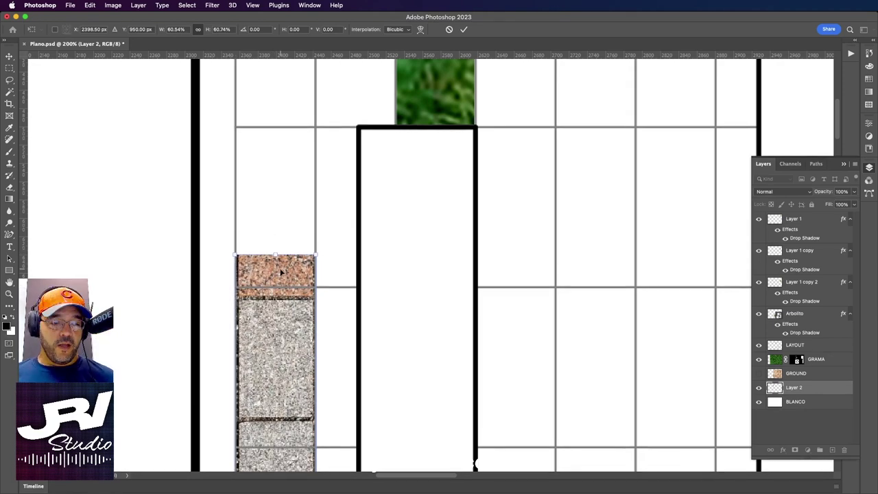
drag(281, 273, 282, 97)
scroll(280, 343, up, 5)
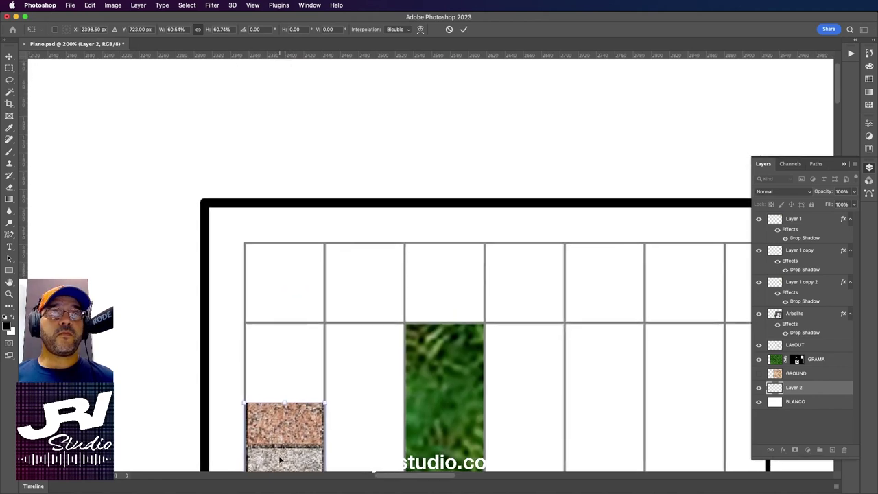
drag(281, 460, 286, 270)
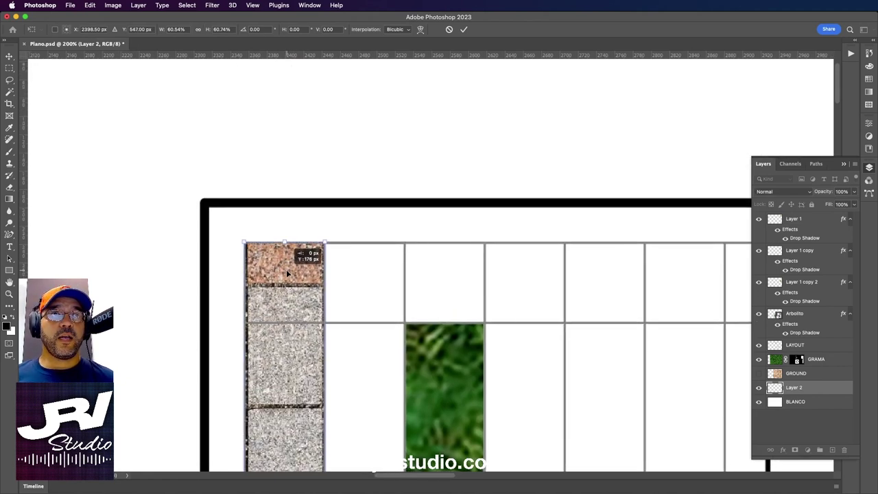
scroll(303, 234, down, 3)
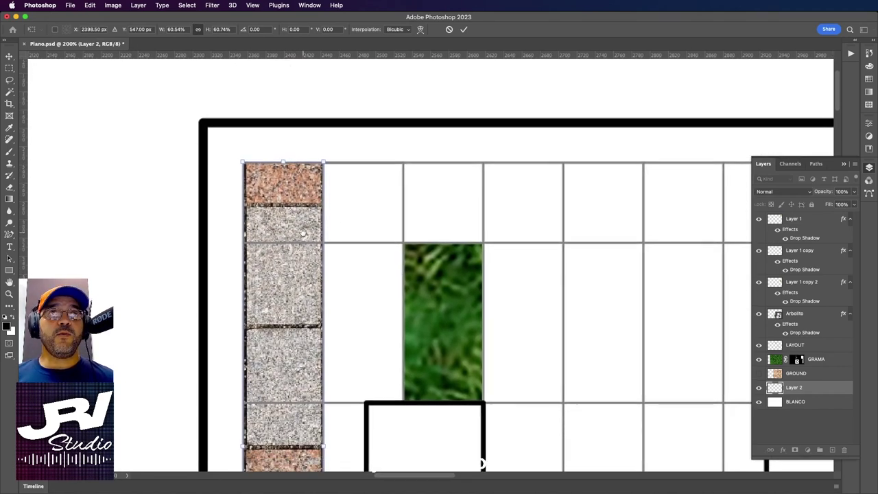
mouse_move(304, 183)
mouse_down()
mouse_move(304, 240)
mouse_move(300, 217)
mouse_up()
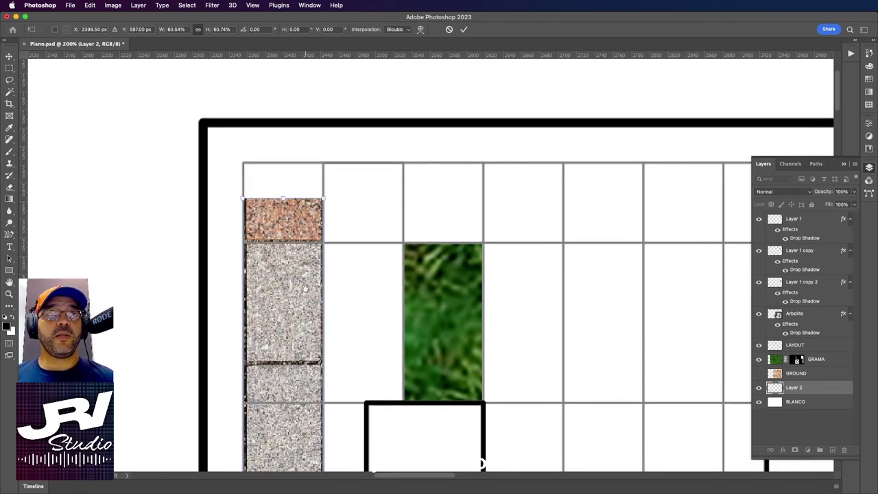
- Stretch the strip down along the left column to about 80% height
scroll(300, 217, down, 4)
scroll(300, 227, down, 4)
scroll(300, 249, down, 2)
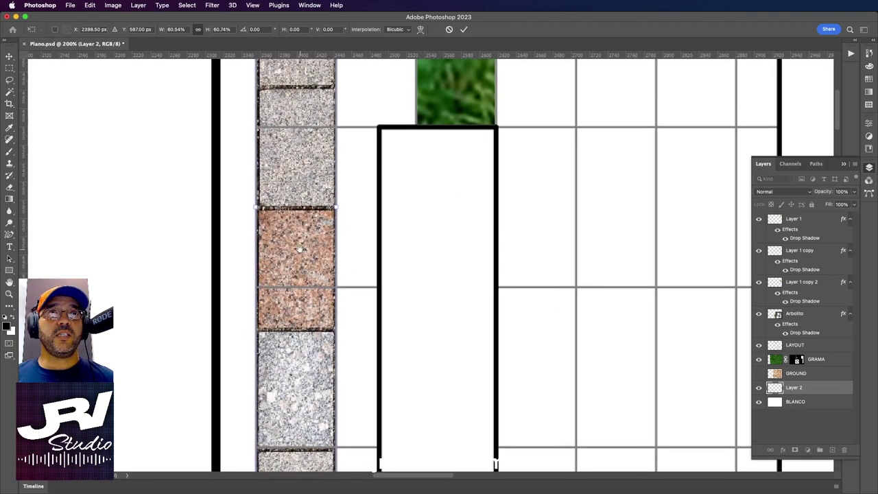
scroll(300, 249, down, 4)
scroll(300, 249, down, 4)
scroll(301, 249, down, 1)
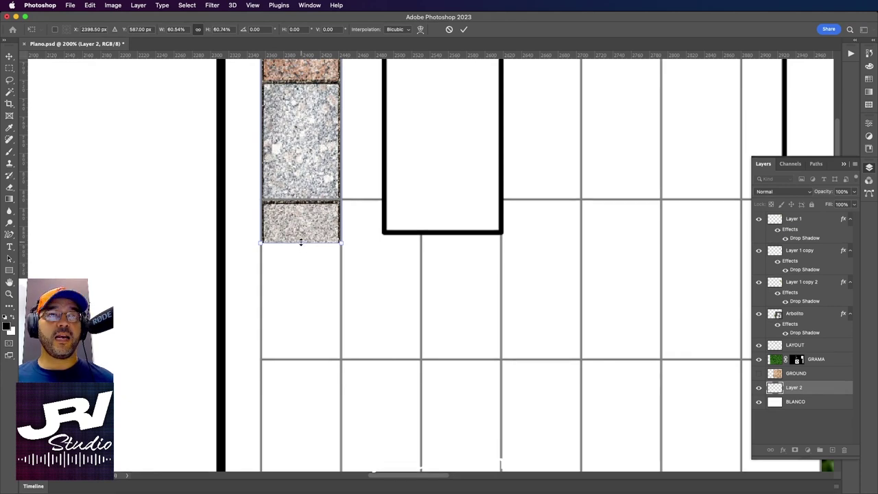
drag(301, 243, 296, 410)
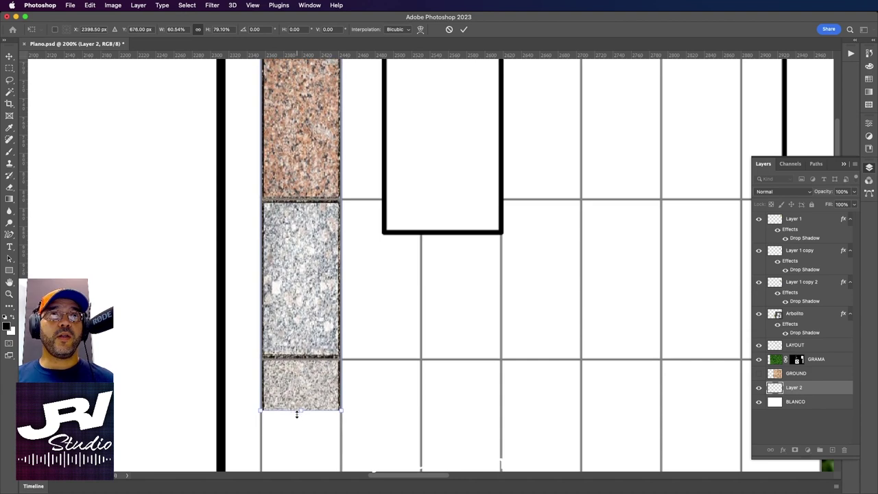
key(Up)
key(Up)
key(Down)
key(Down)
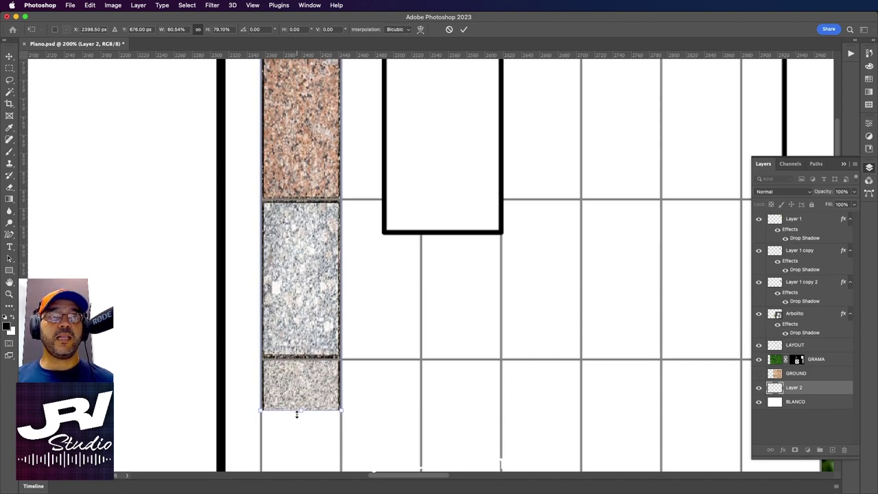
- Fine-tune the strip's top edge and commit the 60.54% by 80.37% transform
scroll(306, 194, up, 3)
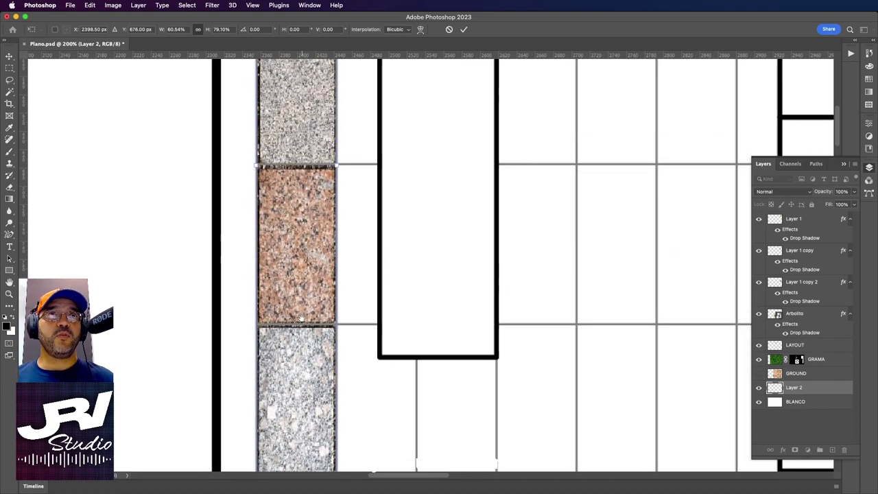
scroll(309, 227, up, 3)
scroll(311, 246, up, 3)
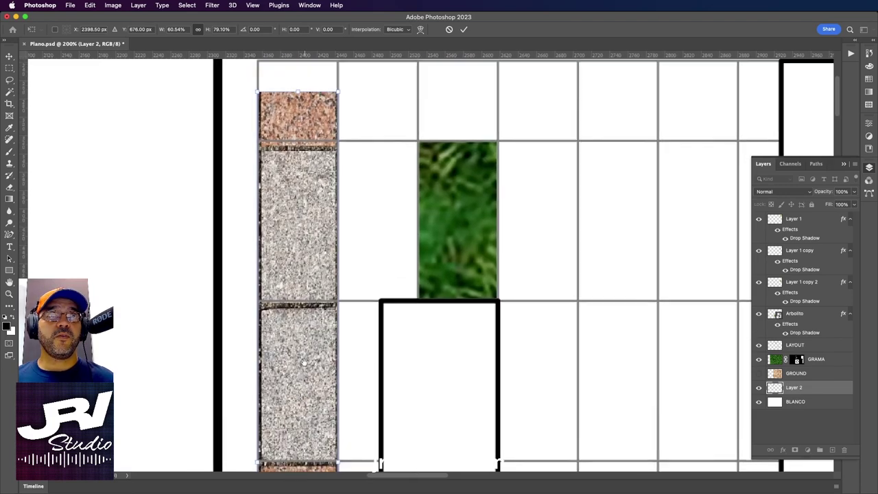
scroll(311, 274, up, 2)
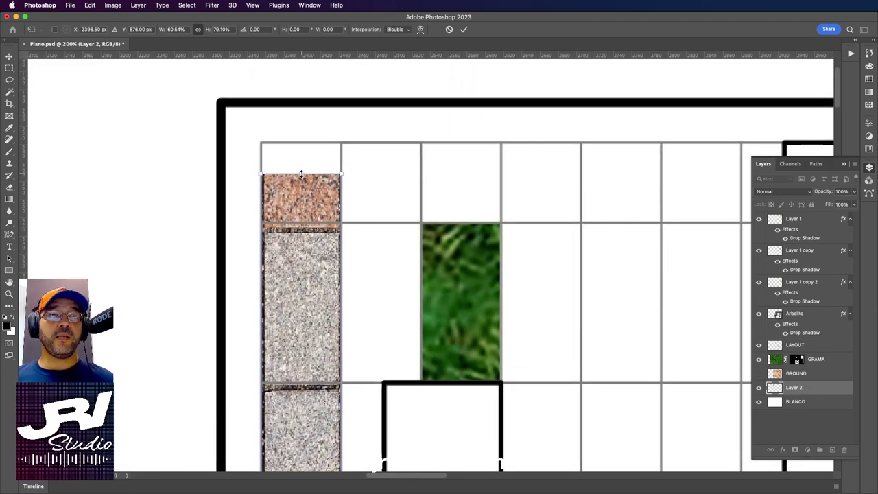
drag(301, 173, 302, 166)
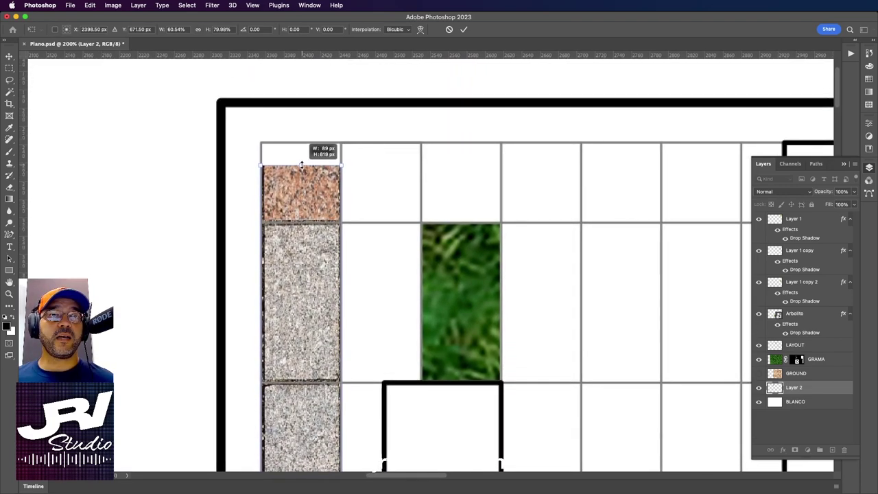
scroll(303, 179, down, 5)
scroll(312, 206, down, 4)
scroll(322, 226, down, 4)
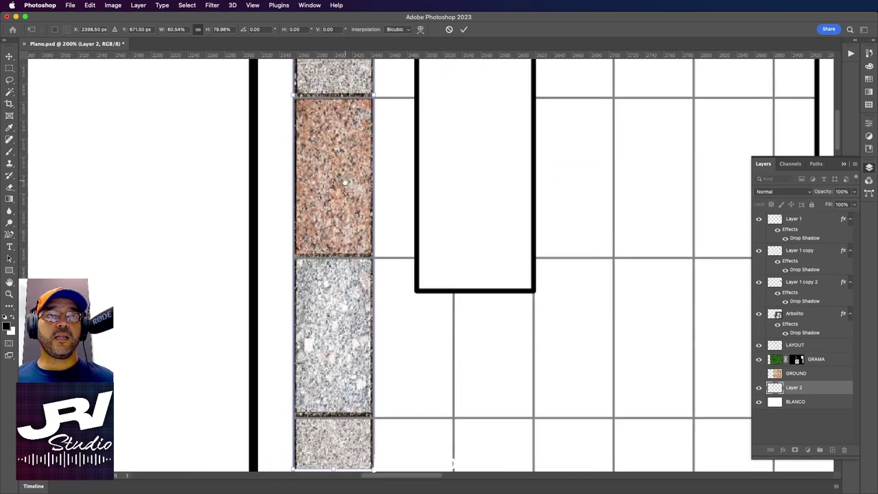
scroll(335, 254, down, 4)
scroll(336, 309, down, 1)
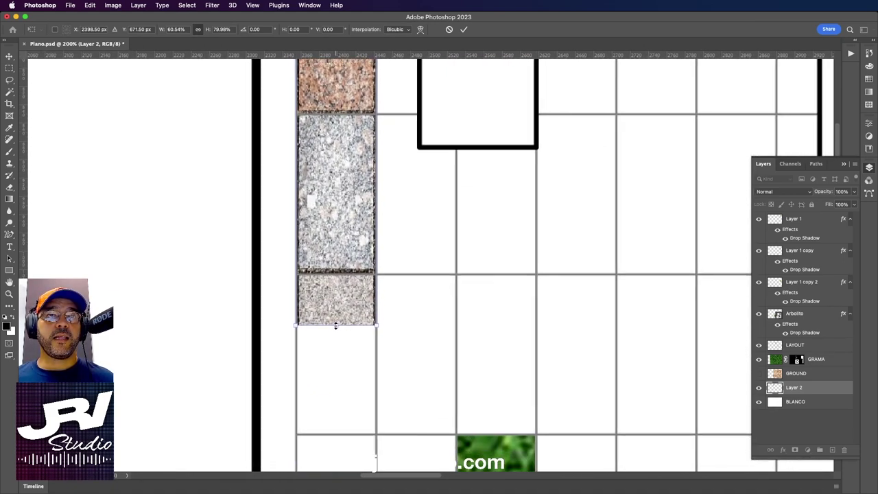
drag(335, 326, 335, 329)
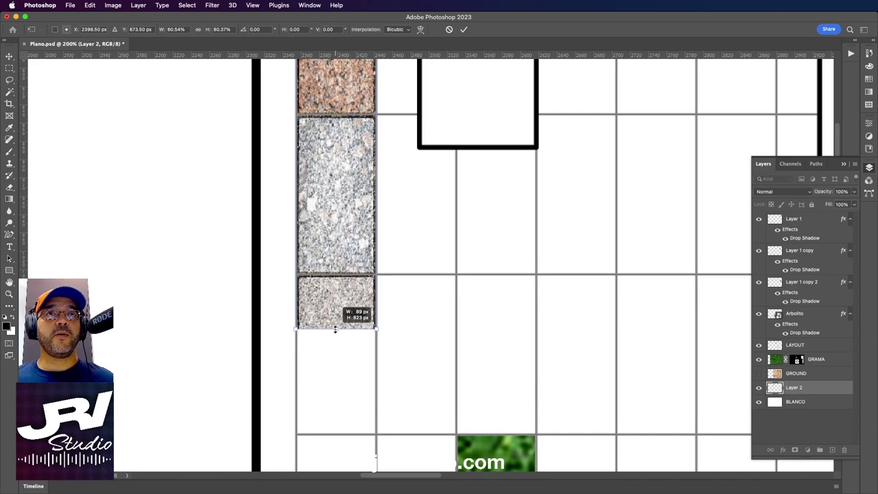
scroll(331, 369, up, 5)
scroll(331, 343, up, 4)
scroll(333, 295, up, 3)
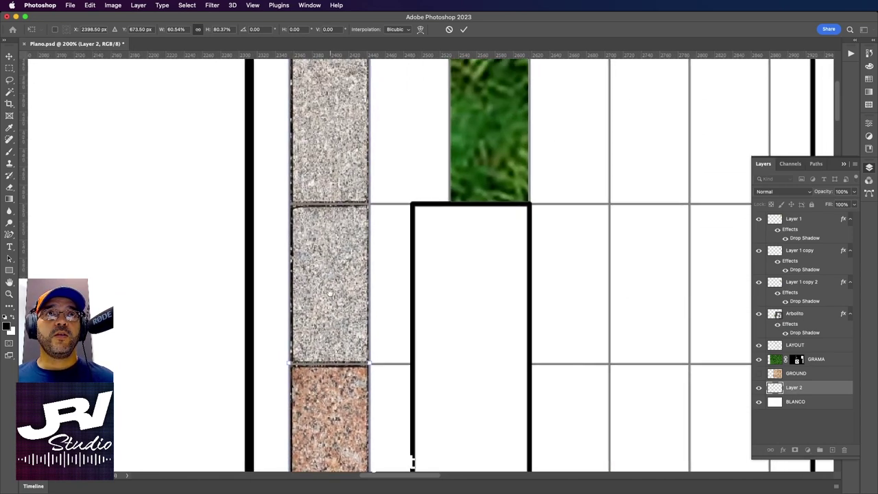
scroll(334, 247, up, 5)
scroll(335, 200, down, 2)
scroll(333, 201, down, 11)
scroll(330, 201, down, 6)
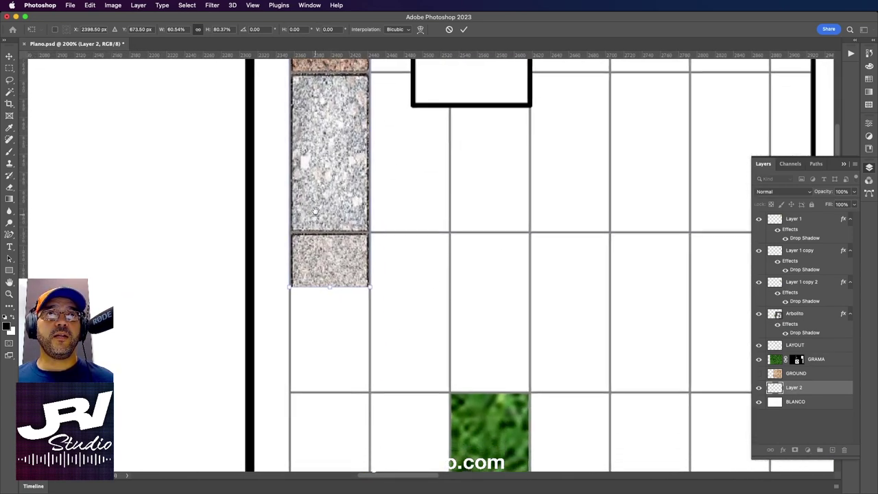
scroll(319, 203, up, 12)
scroll(317, 203, up, 5)
scroll(343, 213, up, 3)
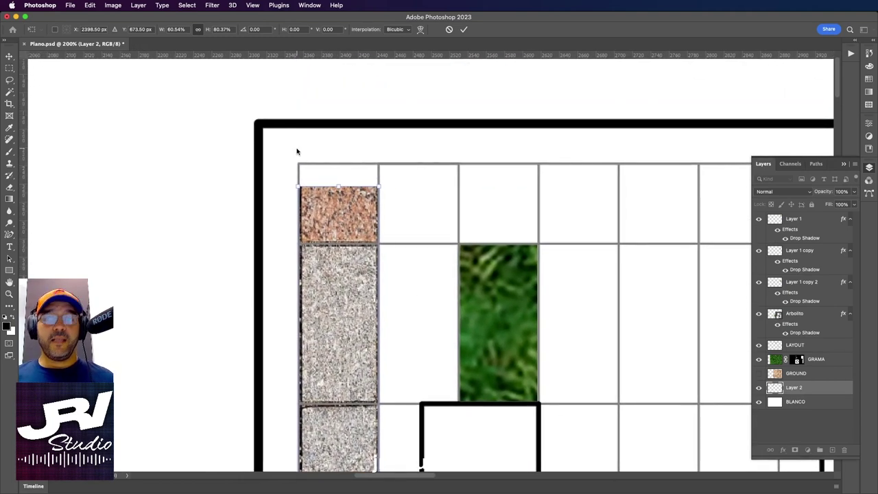
key(Return)
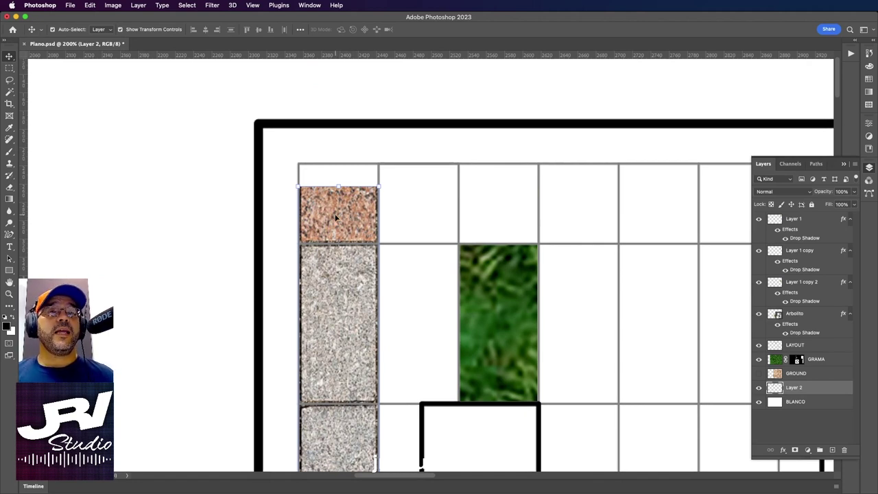
- Copy the orange paver tile onto its own new layer
click(10, 69)
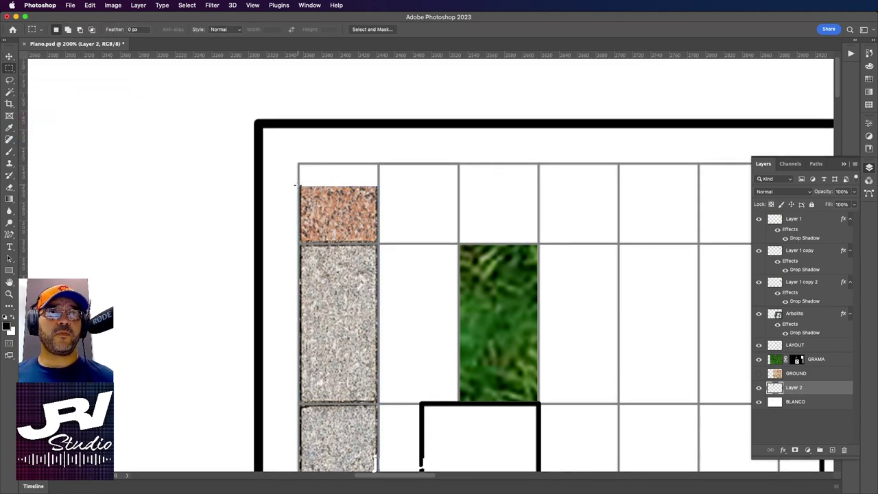
drag(290, 180, 392, 243)
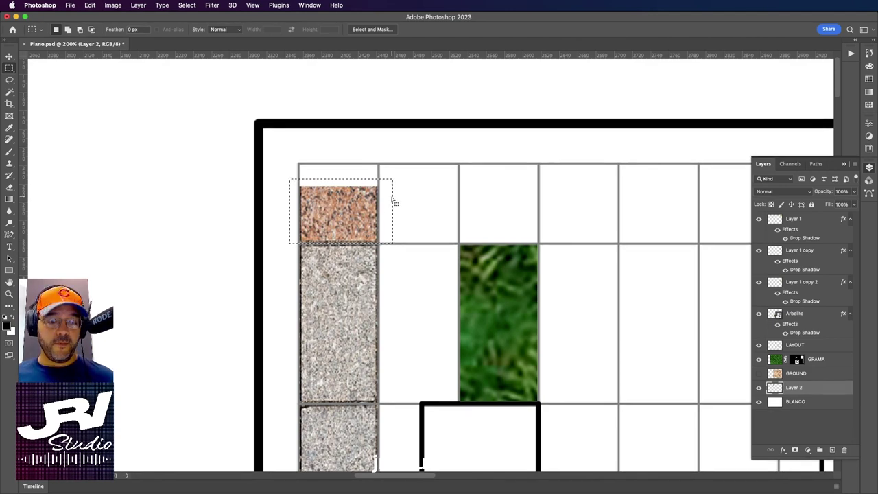
key(super+v)
- Rotate the copied orange tile and fit it into the top-left grid cell
click(10, 56)
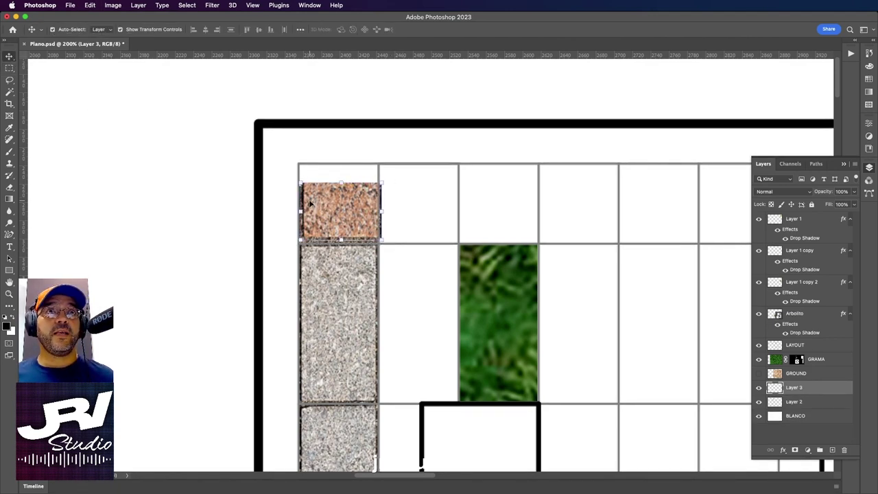
drag(312, 206, 127, 185)
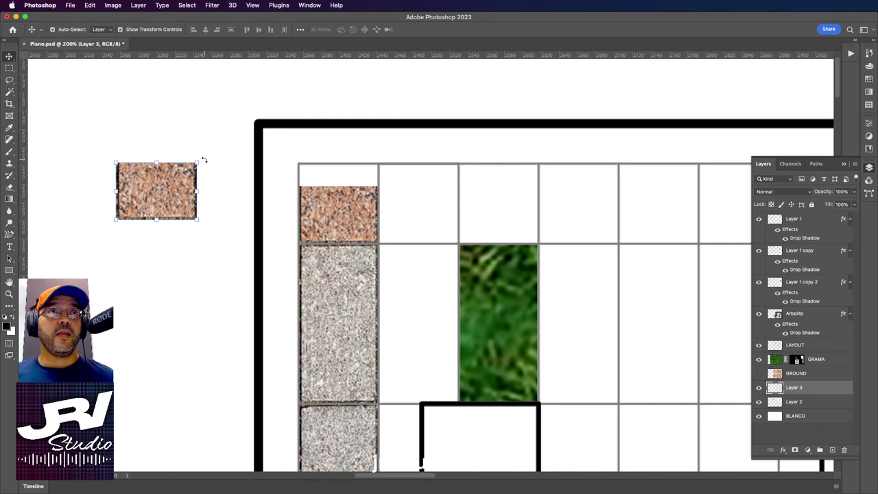
drag(205, 157, 99, 234)
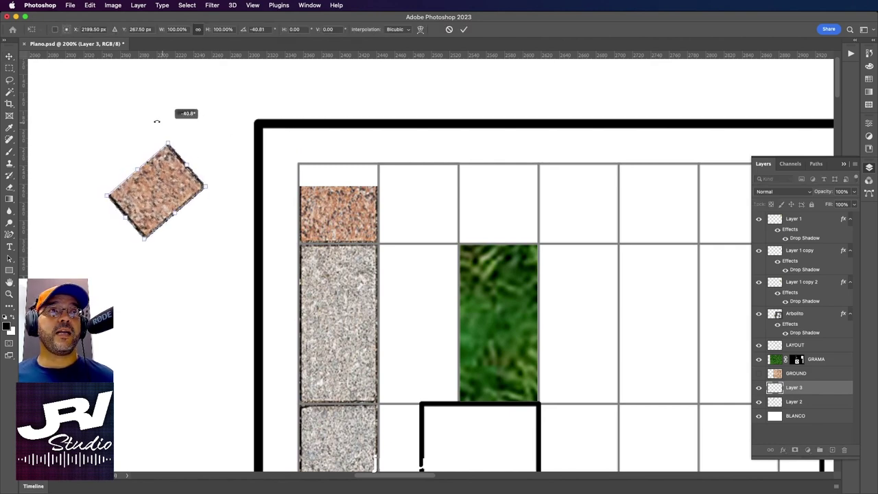
drag(188, 206, 363, 198)
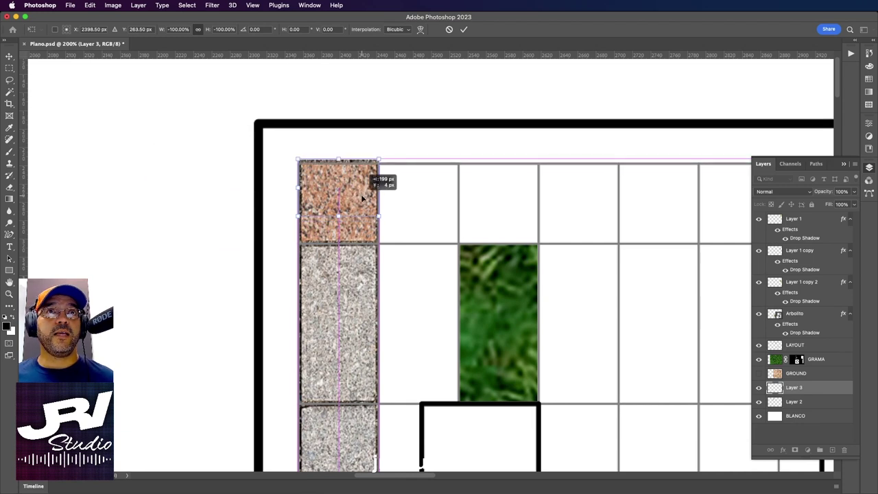
key(Up)
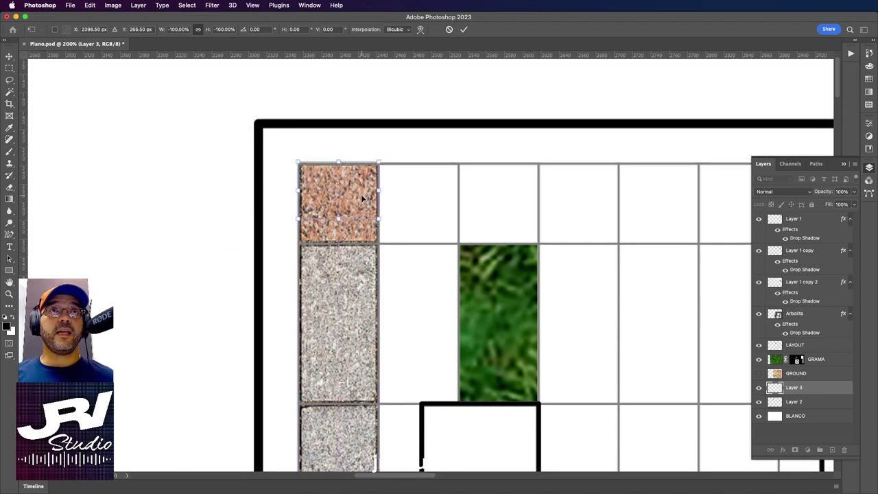
key(Return)
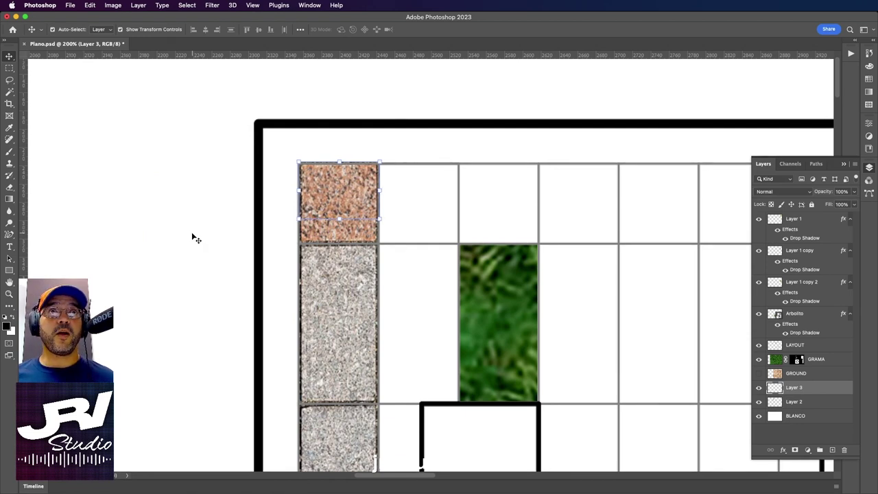
key(alt+comma)
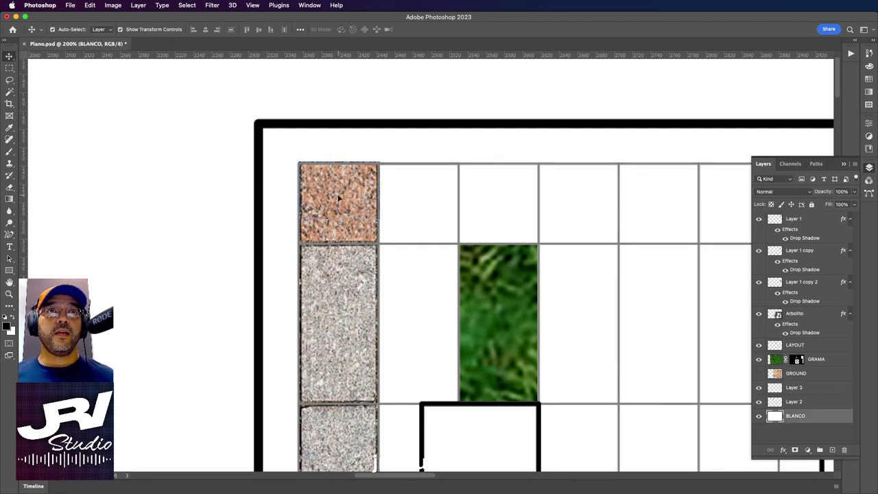
- Stretch the orange tile's top edge up a few pixels to fill the top-left cell
click(338, 197)
click(167, 215)
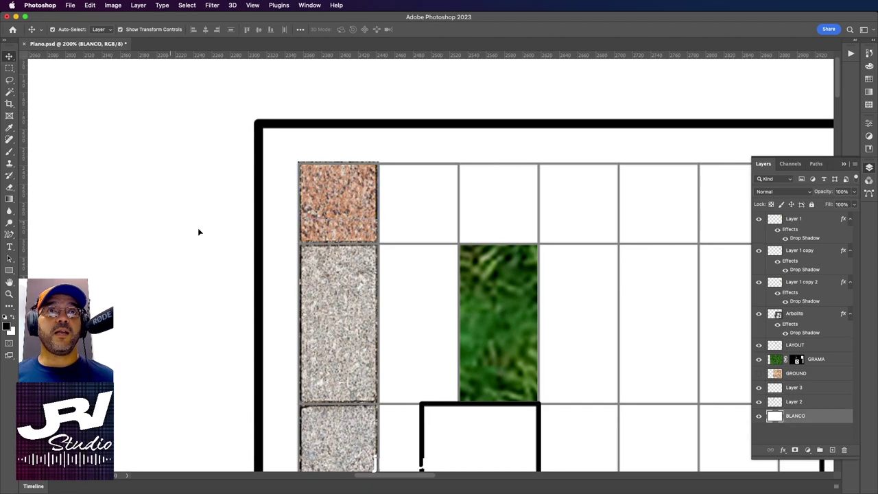
click(359, 196)
click(379, 190)
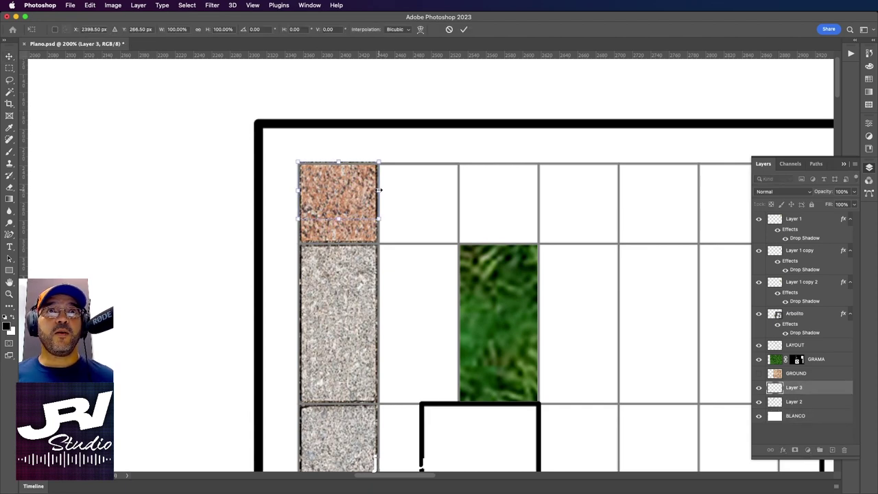
drag(380, 191, 376, 189)
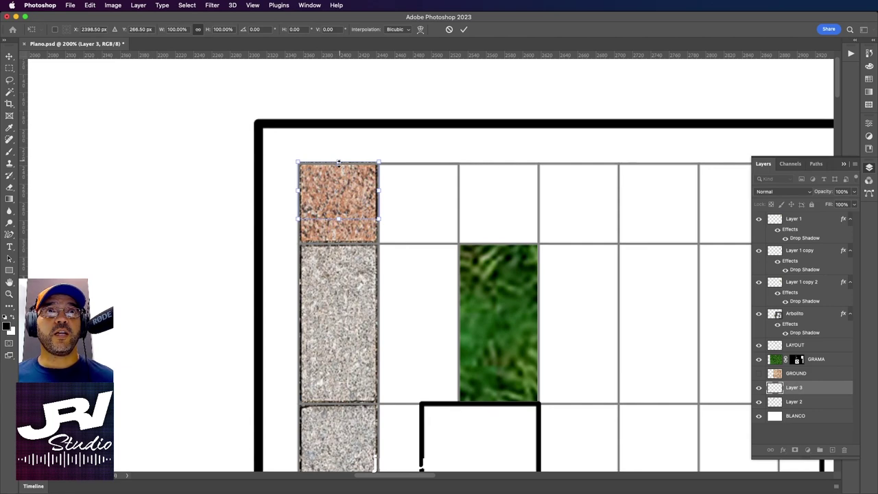
drag(338, 164, 338, 159)
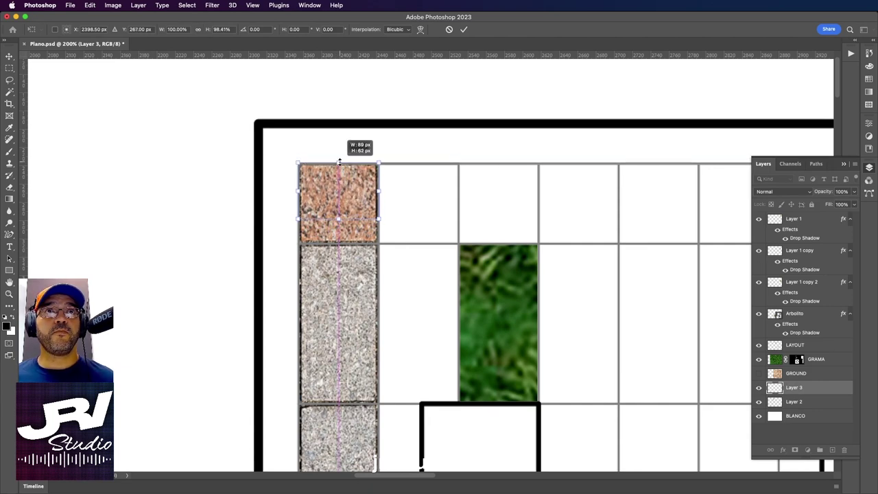
key(Return)
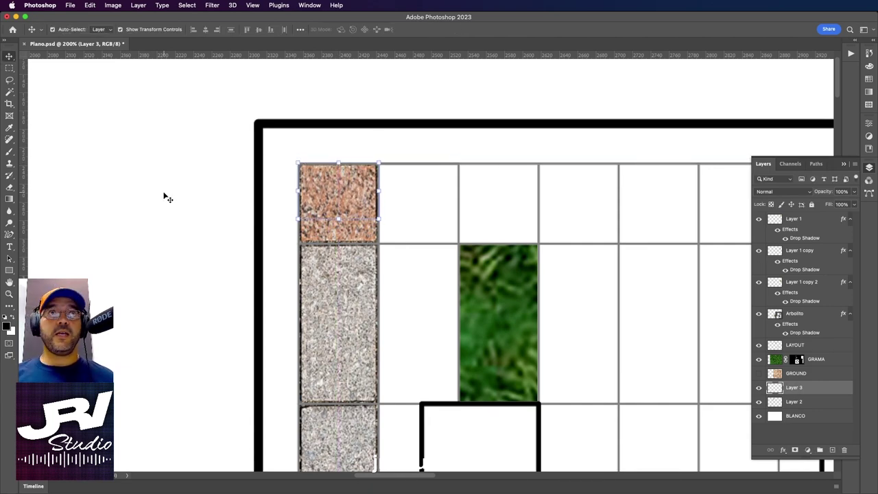
click(163, 198)
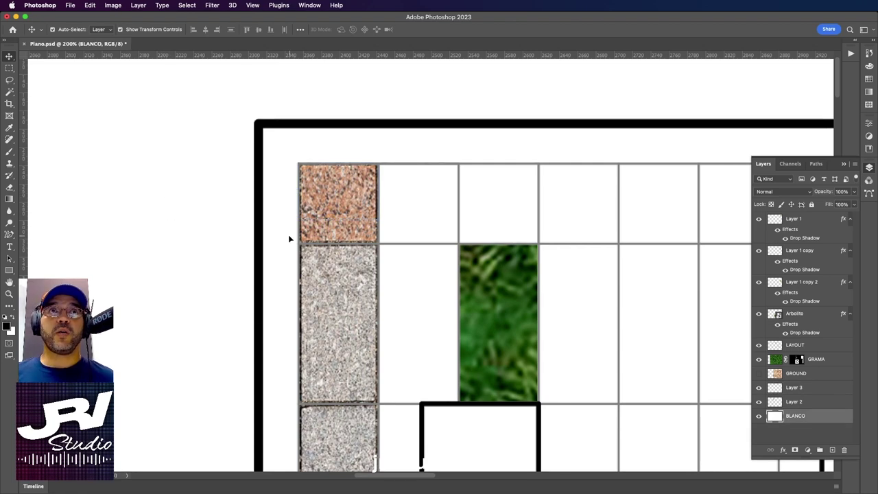
click(341, 207)
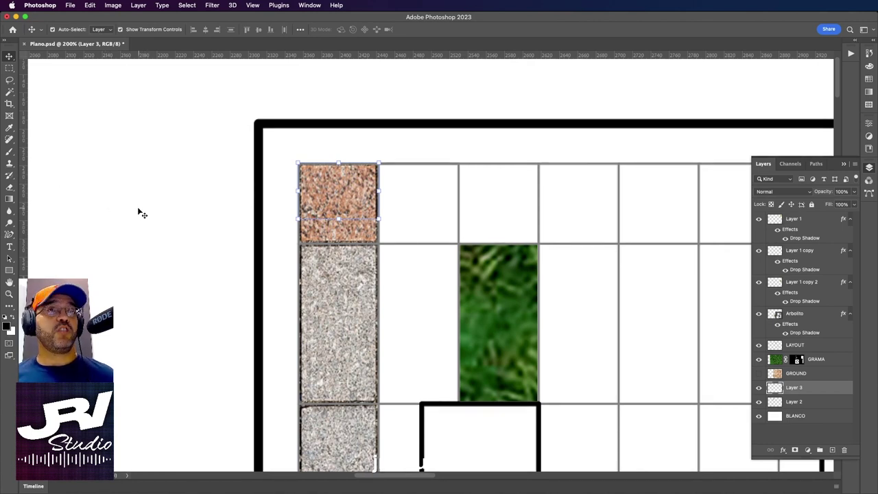
- Set the Eraser to a 25 px, 10% hardness brush and zoom to 400%
click(10, 187)
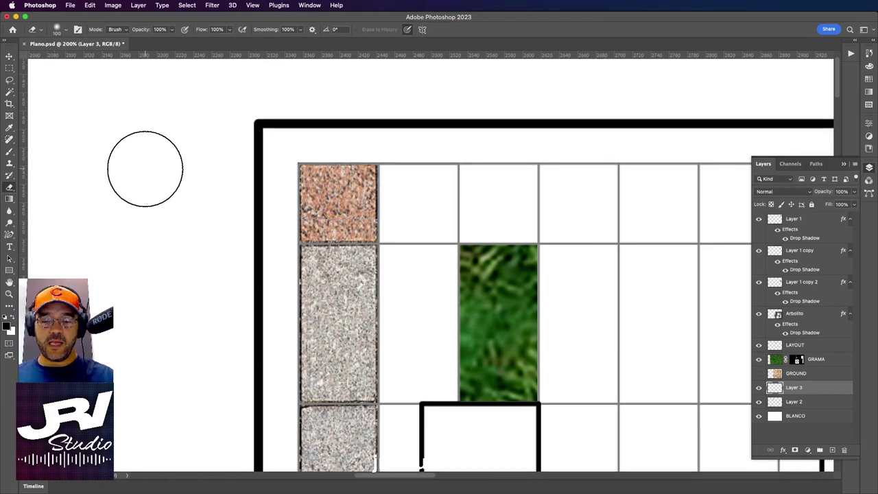
key(bracketleft)
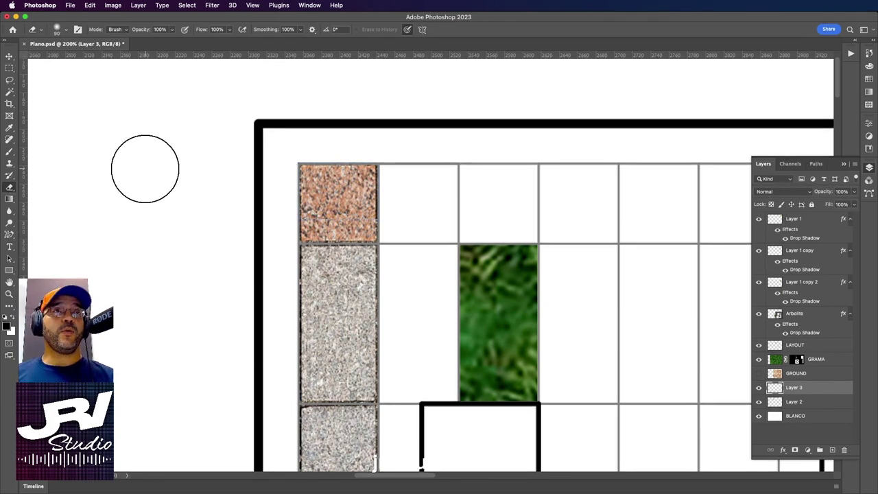
key(bracketleft)
key(bracketleft)
key(bracketleft)
key(bracketleft)
key(bracketright)
key(bracketright)
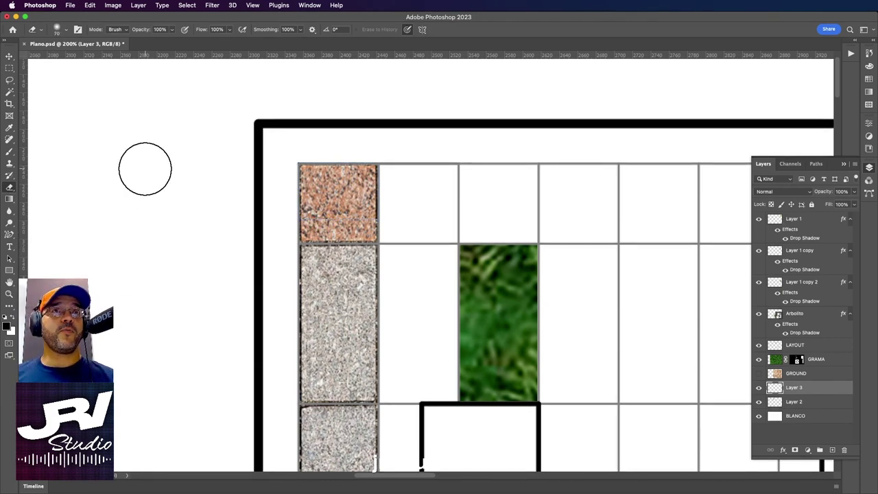
key(bracketleft)
key(bracketleft)
key(bracketleft)
key(bracketleft)
key(bracketleft)
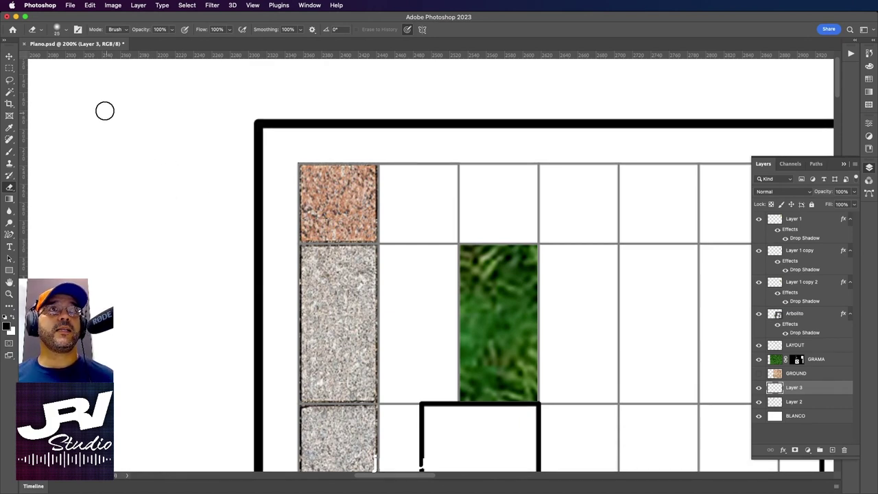
click(67, 32)
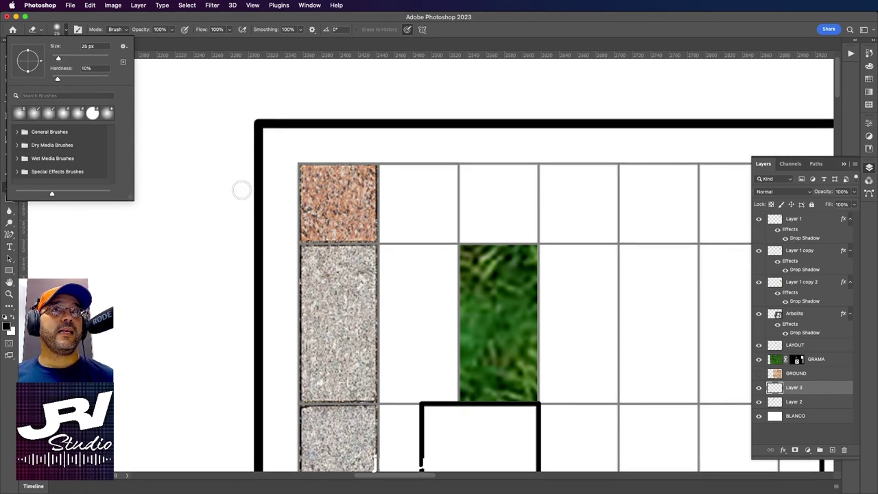
click(304, 194)
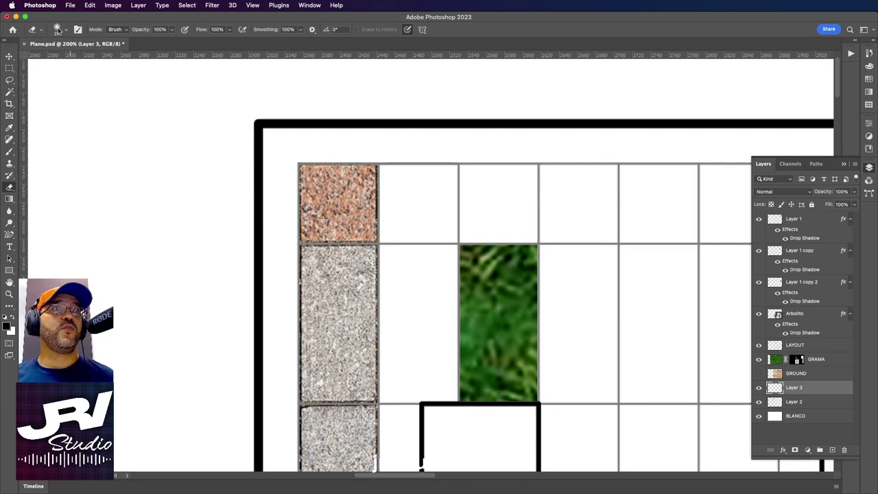
click(66, 30)
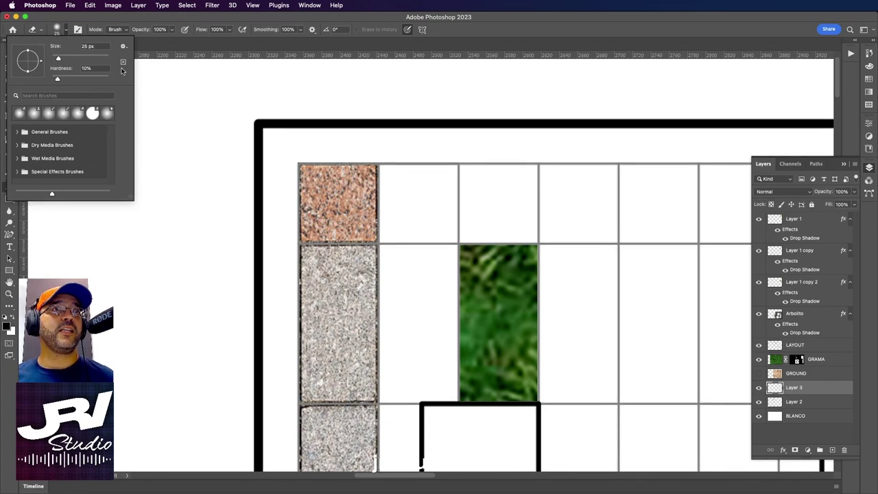
click(135, 20)
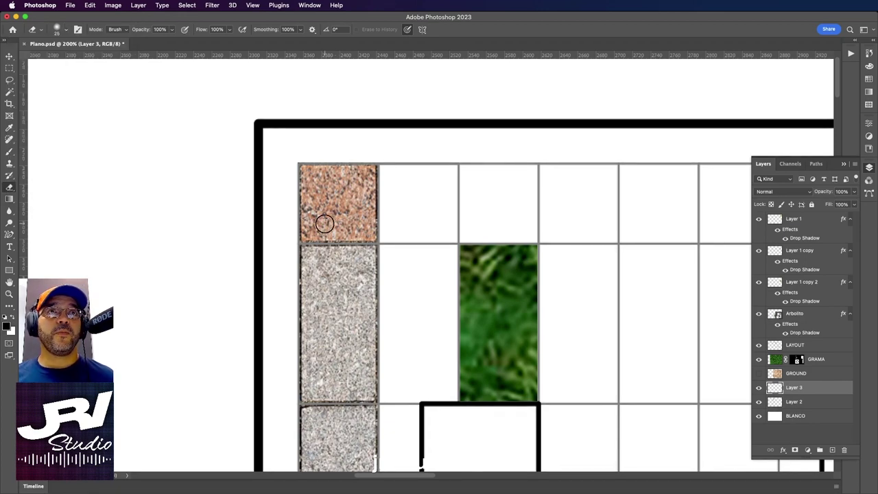
scroll(334, 223, up, 2)
scroll(334, 220, up, 2)
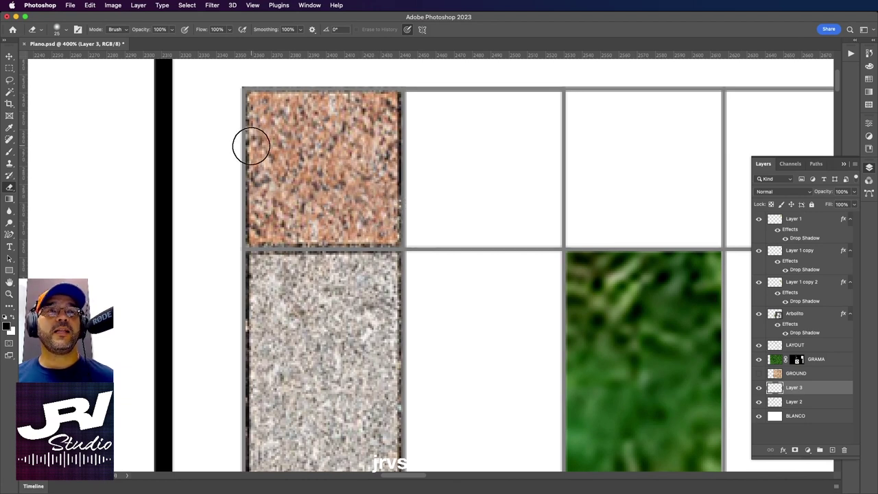
click(11, 57)
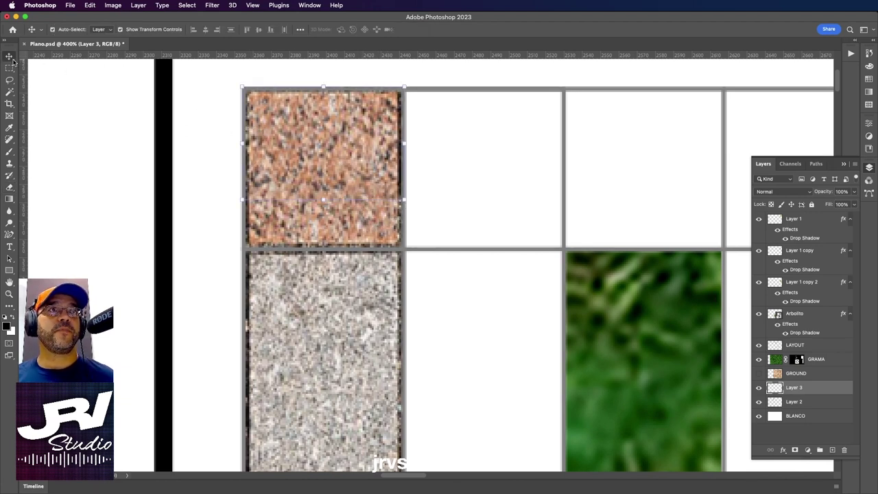
click(759, 403)
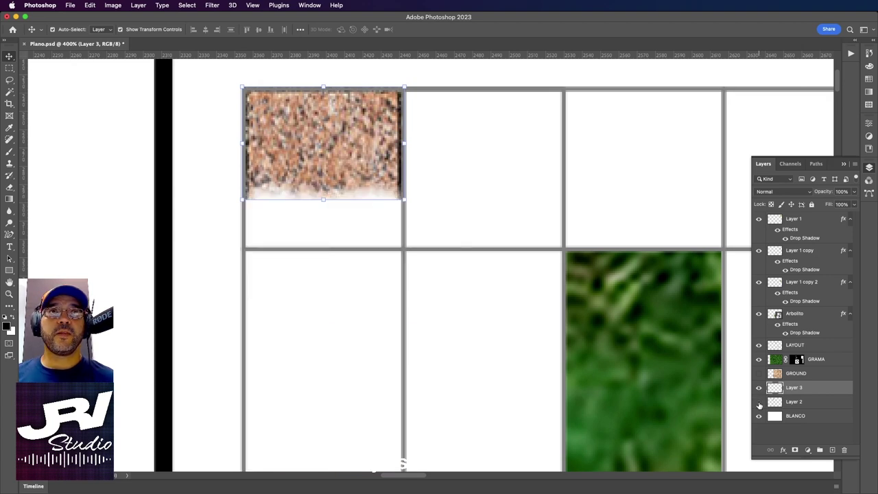
click(267, 201)
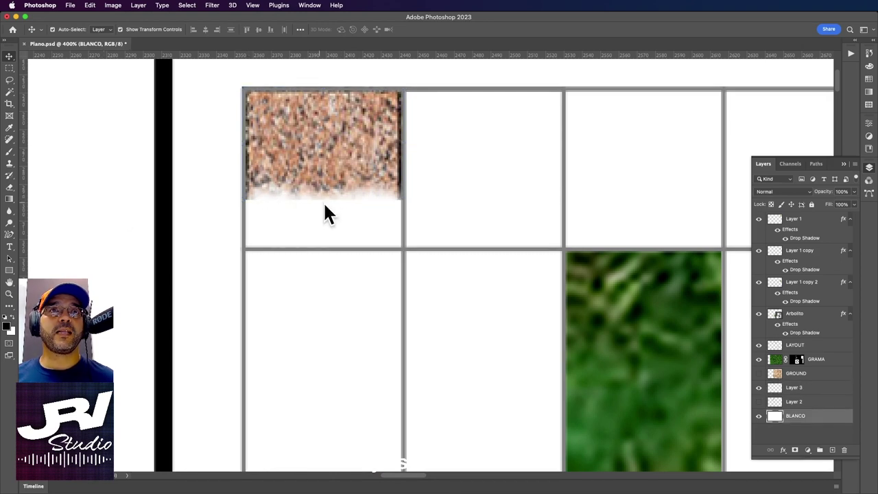
click(10, 188)
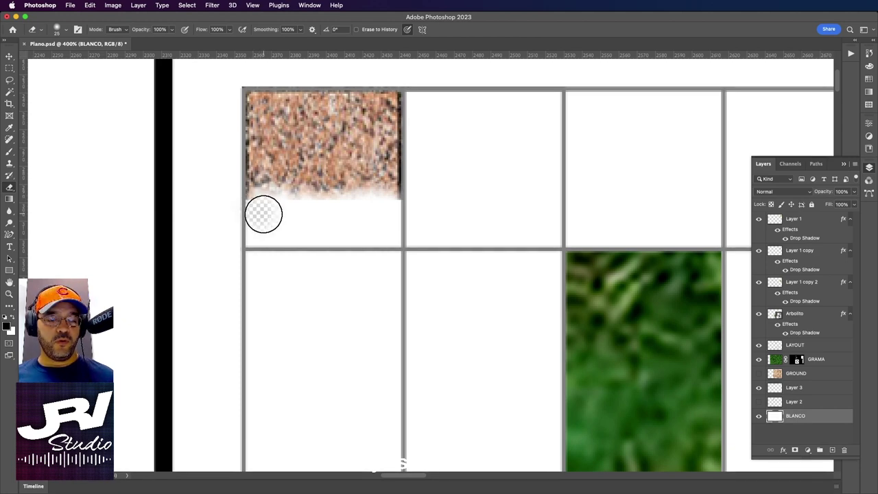
click(794, 387)
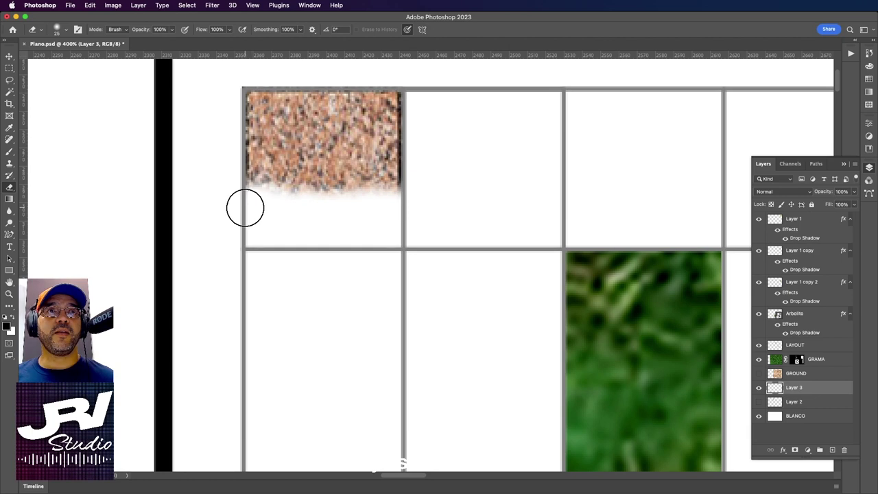
click(10, 56)
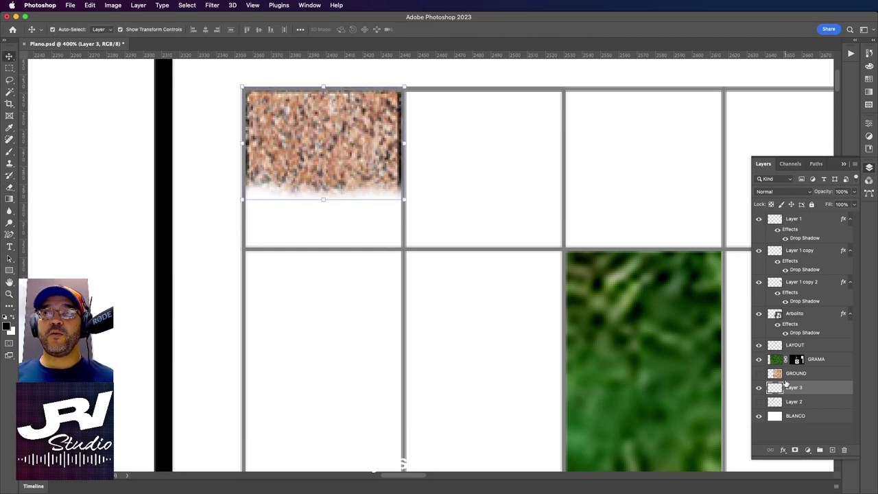
click(759, 402)
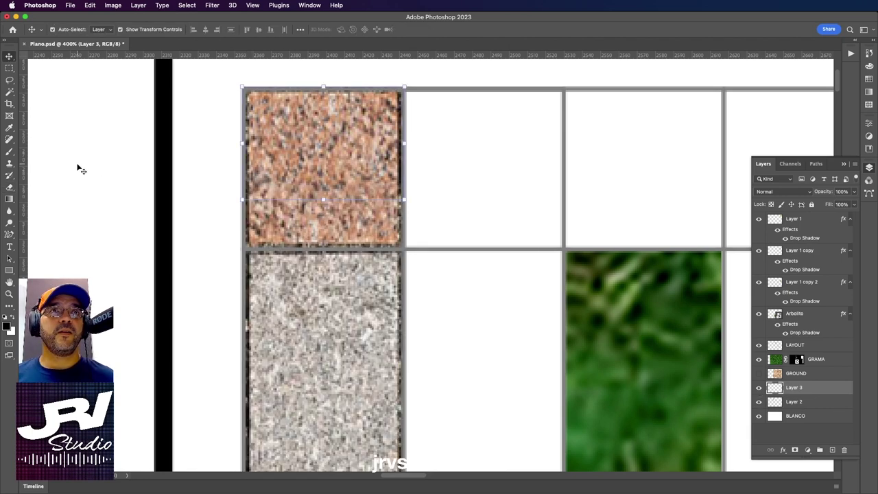
click(759, 387)
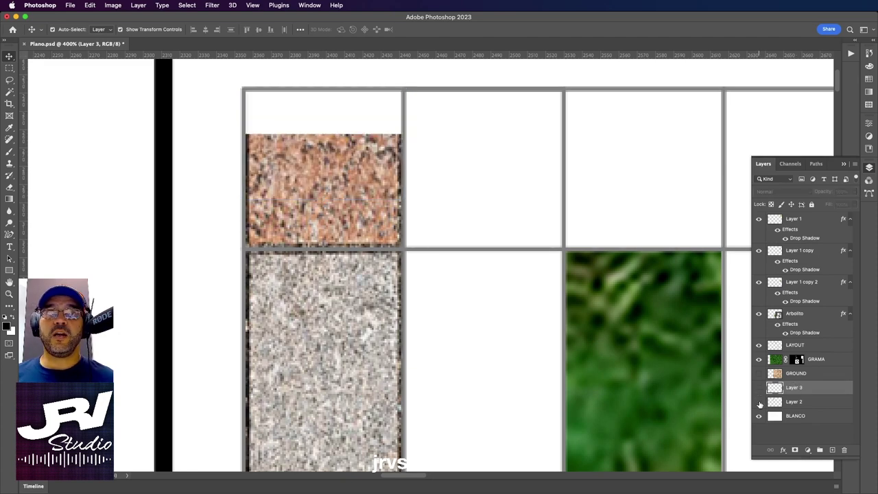
click(759, 402)
click(759, 402)
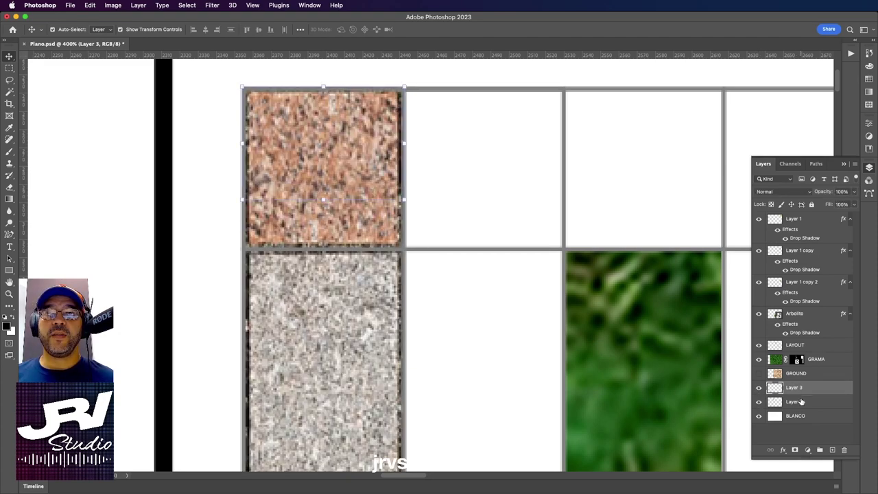
shift+click(800, 402)
- Merge the selected paver tile layers and align them along the grid column
right_click(817, 388)
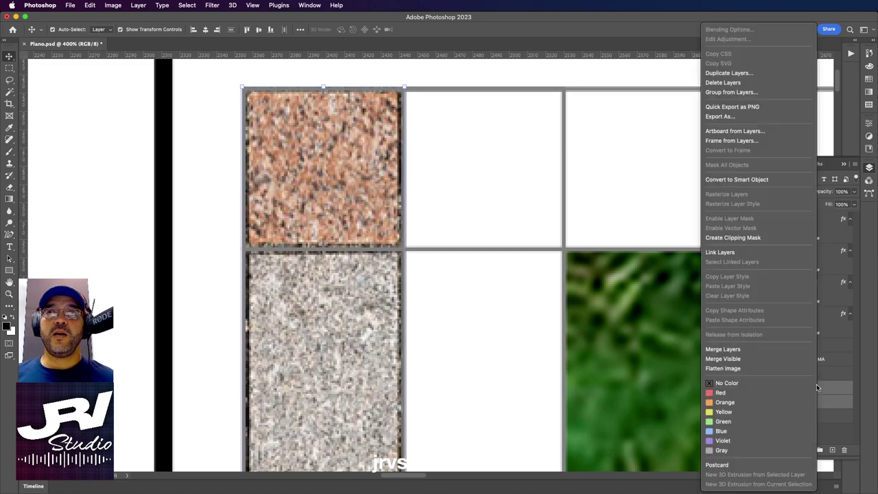
click(737, 352)
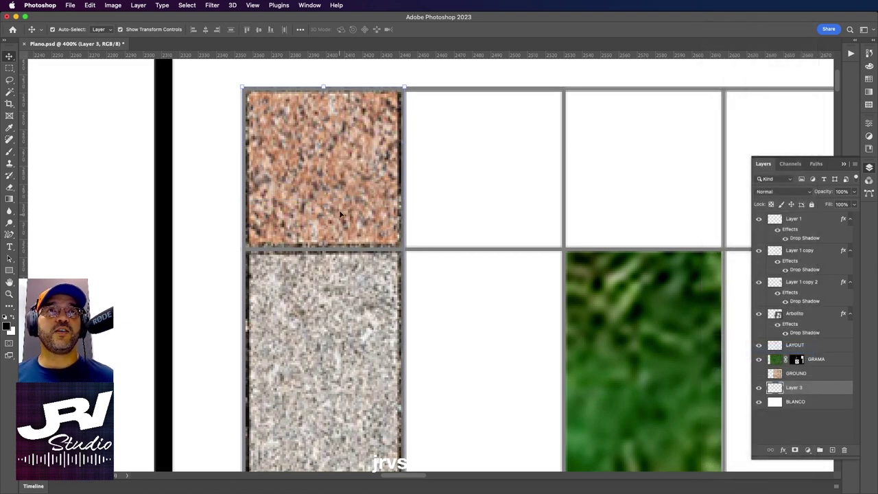
mouse_move(341, 214)
mouse_down()
mouse_move(309, 201)
mouse_move(339, 201)
mouse_up()
mouse_move(334, 353)
mouse_down()
mouse_move(306, 145)
mouse_move(347, 268)
mouse_move(356, 221)
mouse_up()
mouse_move(367, 167)
mouse_down()
mouse_move(355, 218)
mouse_move(360, 198)
mouse_up()
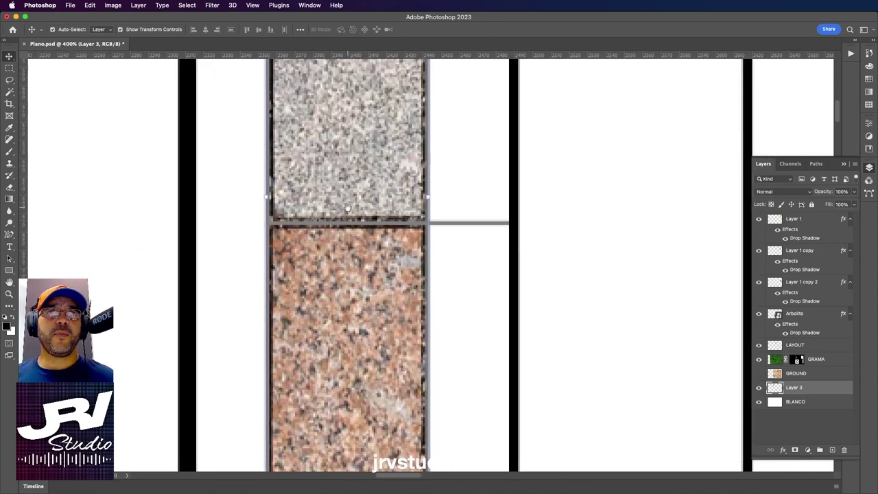
key(ctrl+minus)
key(ctrl+minus)
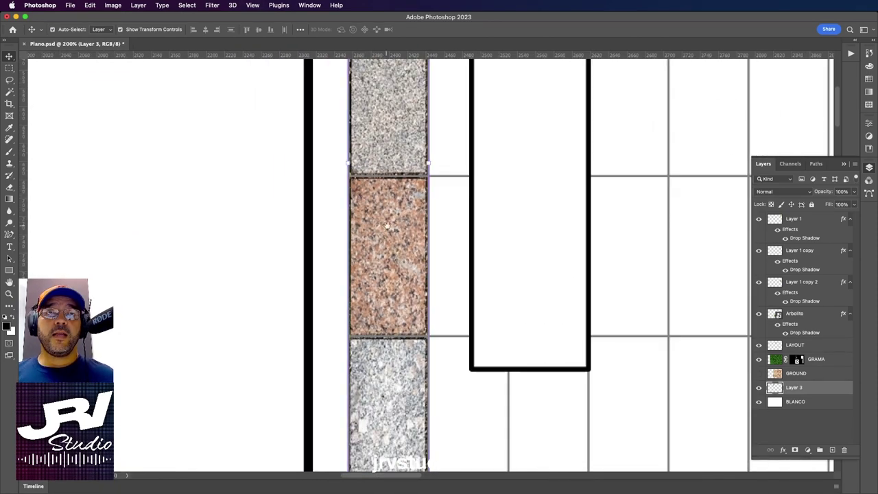
drag(387, 270, 323, 245)
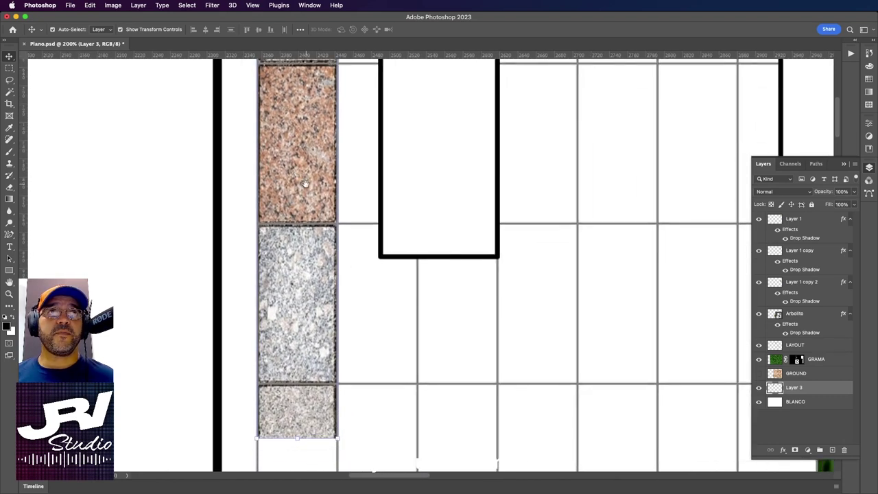
- Rename the merged paver layer to ADOQUINES
click(10, 68)
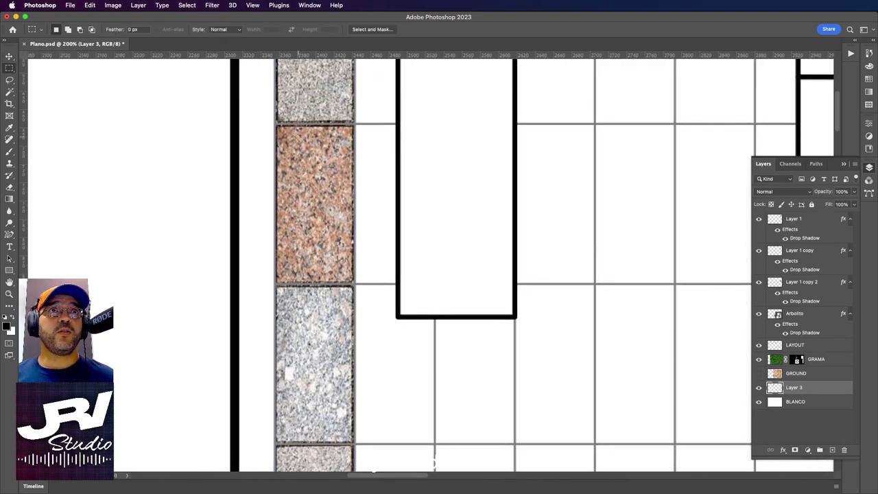
click(759, 388)
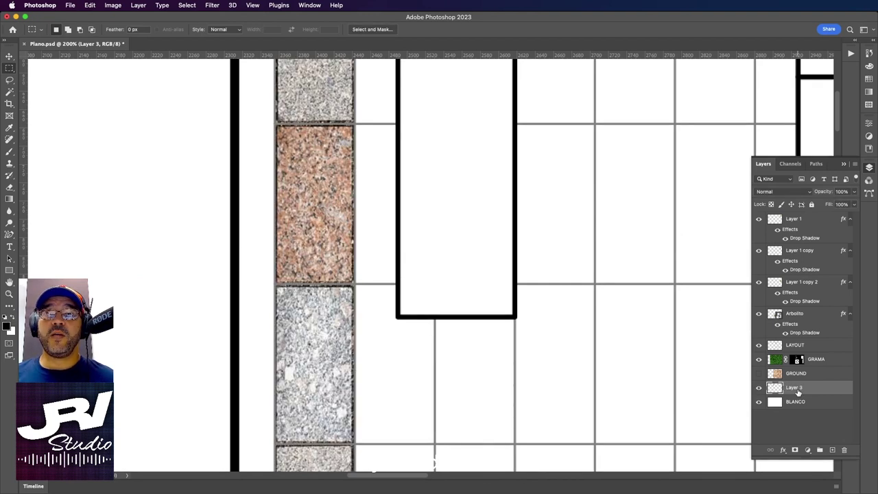
text(A)
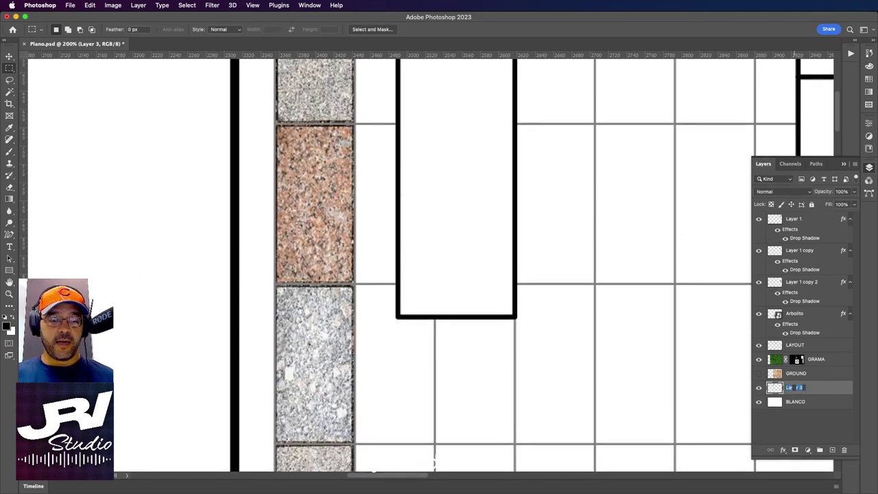
text(DOQUINES)
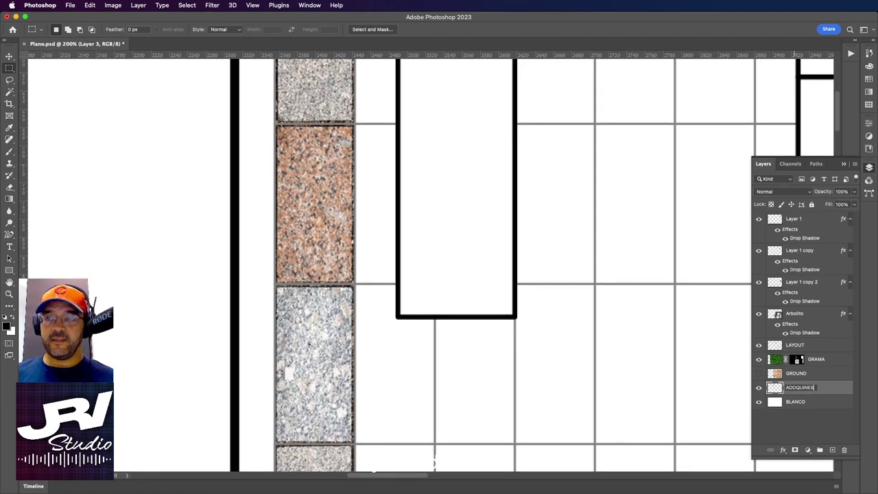
key(Return)
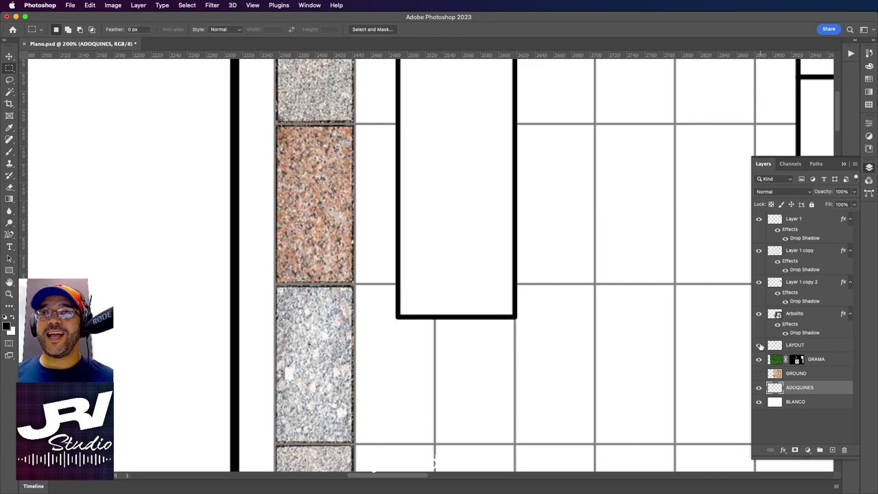
- Hide the LAYOUT grid and add a copy of the pink granite tile at the strip's bottom
click(760, 345)
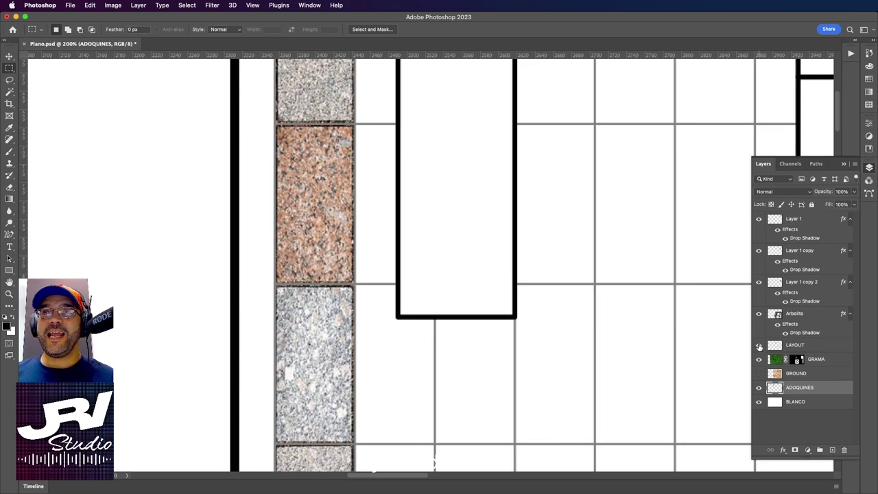
click(760, 346)
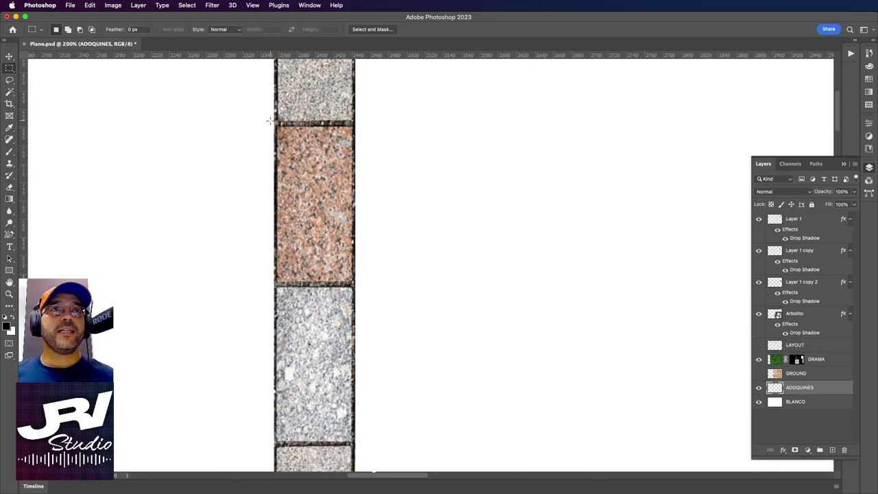
mouse_move(271, 122)
mouse_down()
mouse_move(353, 234)
mouse_move(359, 286)
mouse_up()
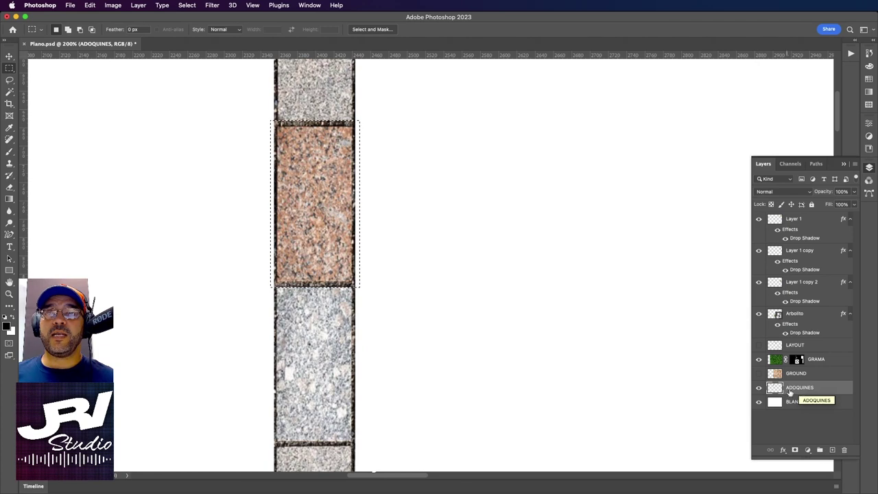
key(ctrl+c)
key(ctrl+v)
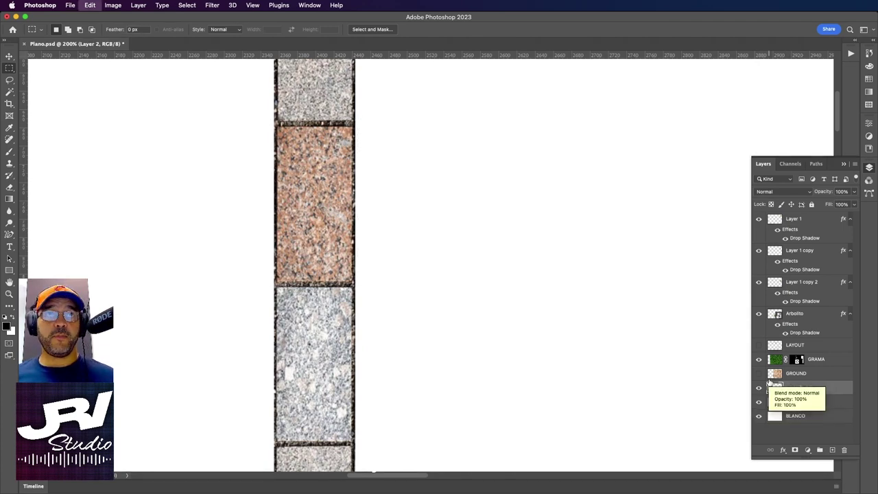
click(9, 56)
drag(318, 221, 393, 79)
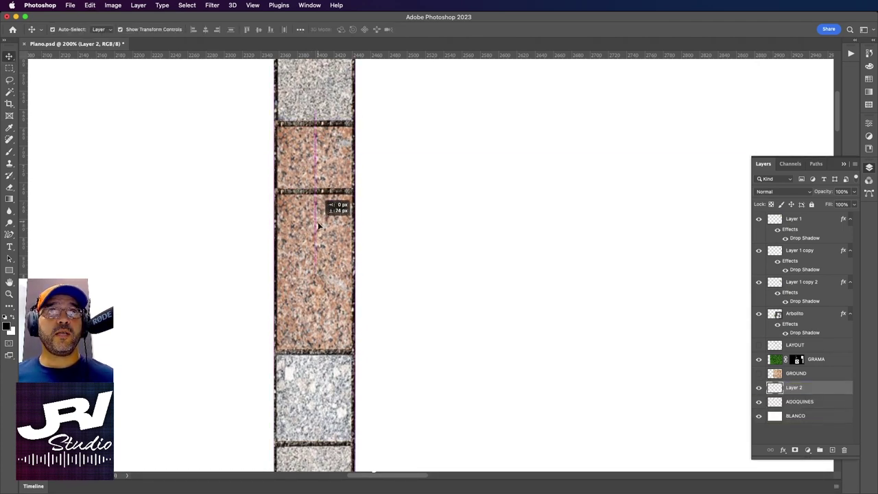
drag(338, 93, 349, 278)
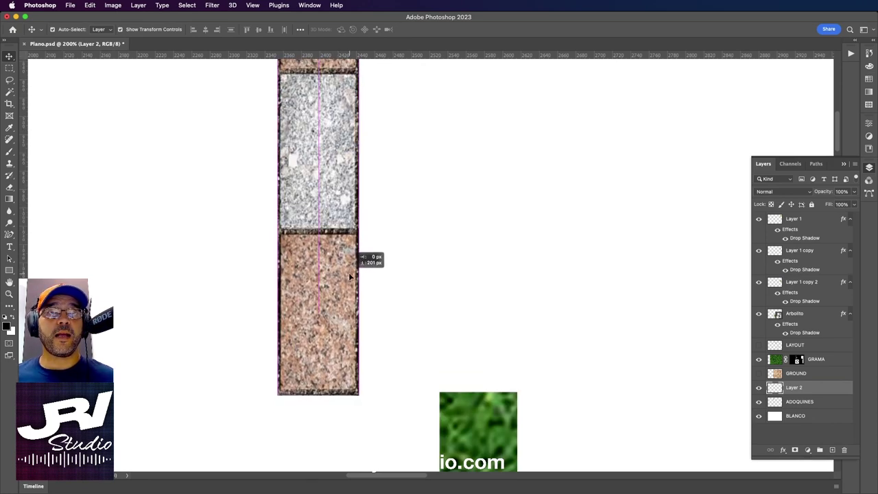
drag(349, 278, 349, 272)
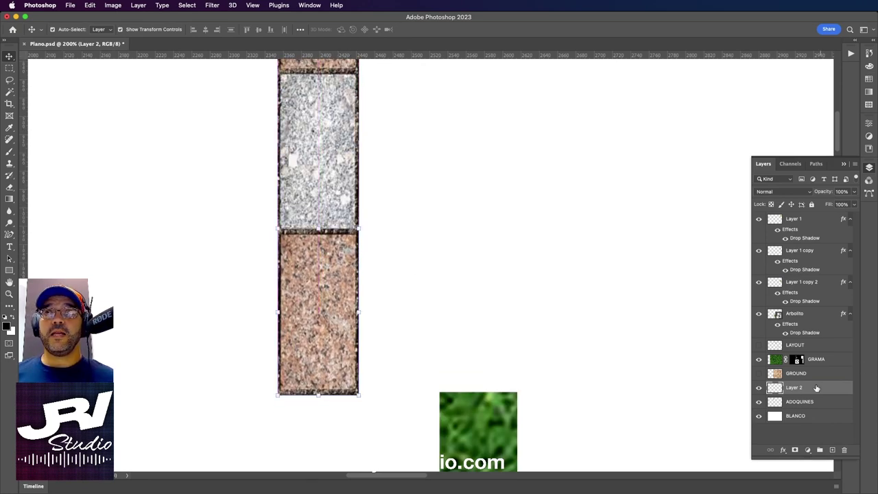
- Merge the copied tile with ADOQUINES into Layer 2 and zoom out to the whole strip
click(759, 388)
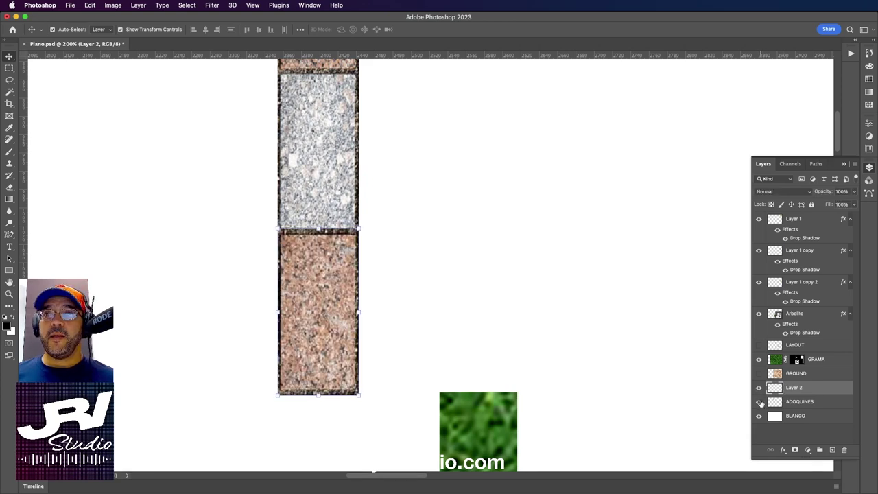
click(759, 402)
shift+click(799, 403)
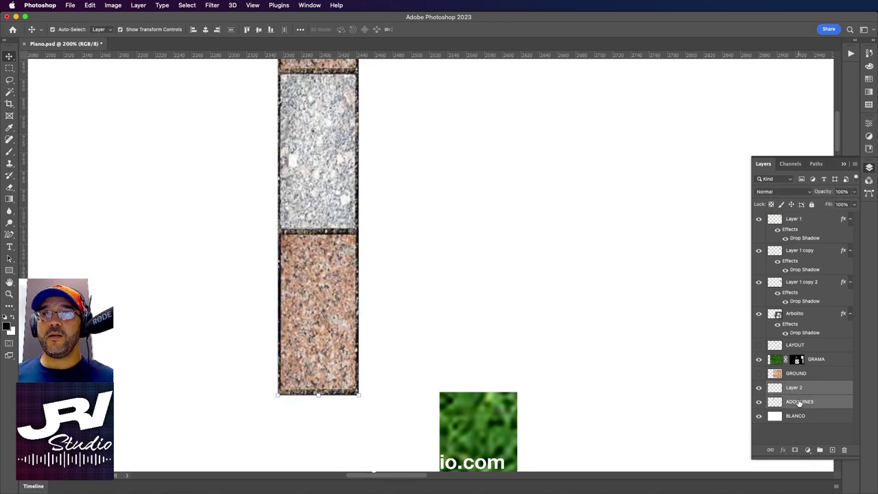
right_click(799, 404)
click(769, 349)
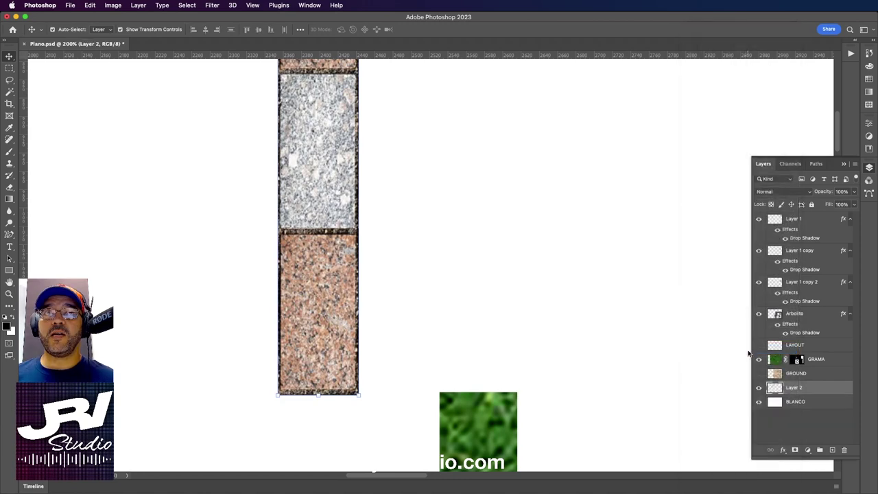
drag(315, 263, 319, 283)
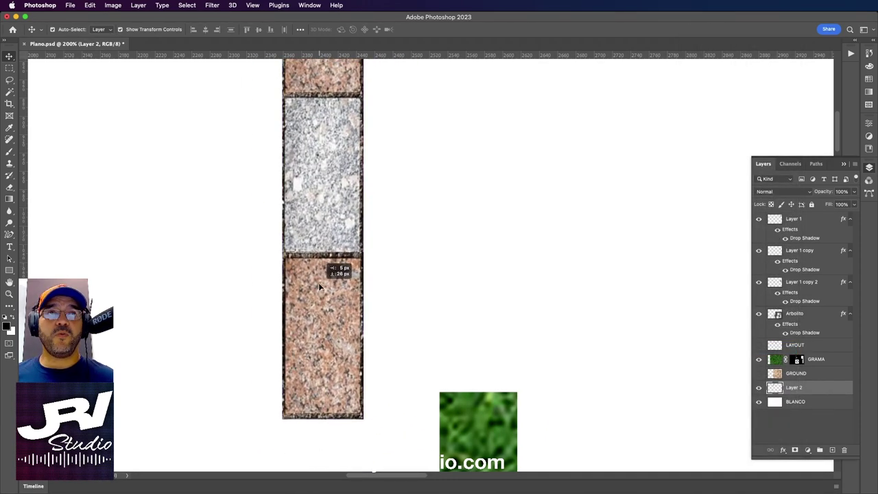
key(super+z)
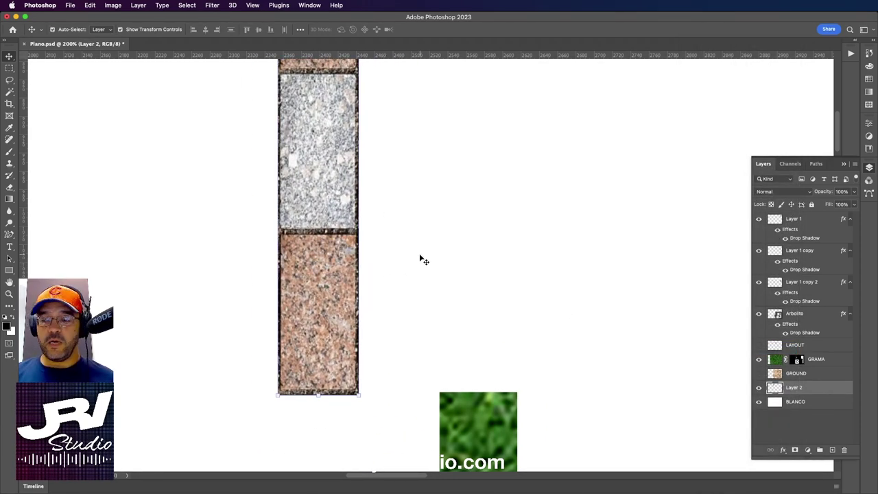
key(super+minus)
key(super+minus)
mouse_move(420, 257)
mouse_down()
mouse_move(385, 326)
mouse_move(381, 301)
mouse_up()
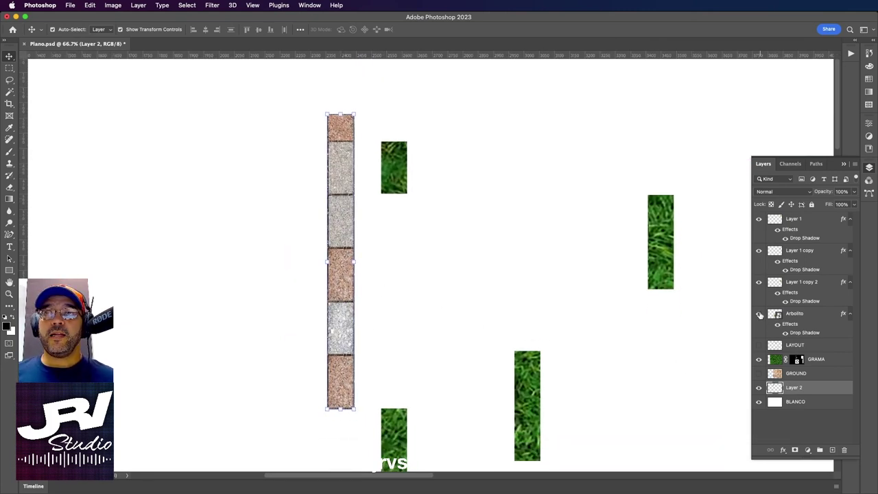
- Show the LAYOUT grid again and rename Layer 2 to Adoquines
click(759, 345)
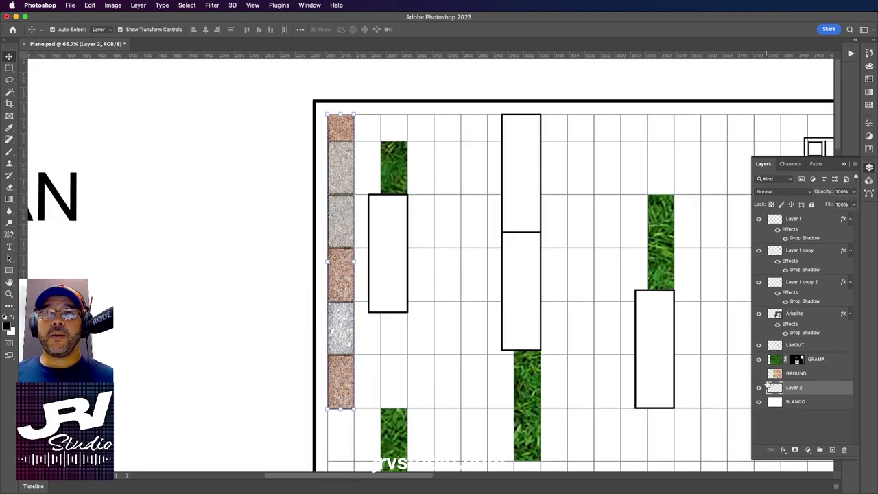
scroll(373, 232, down, 10)
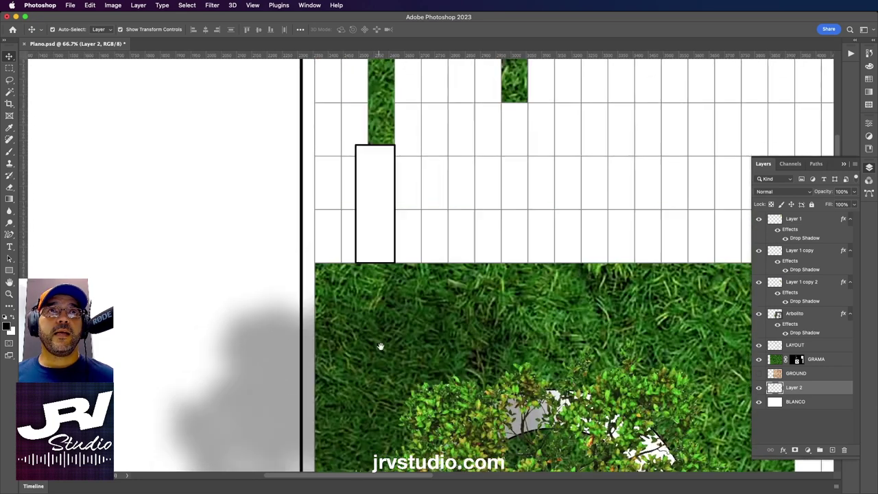
scroll(371, 274, up, 12)
scroll(368, 342, down, 5)
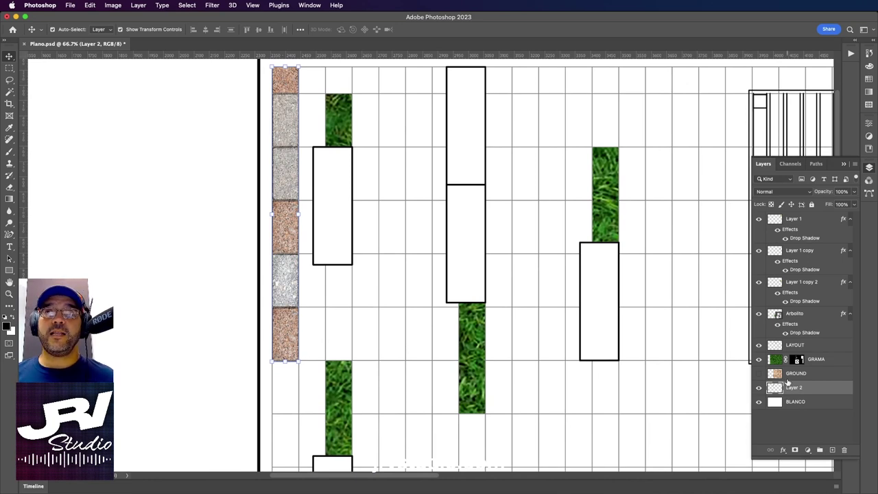
text(Ad)
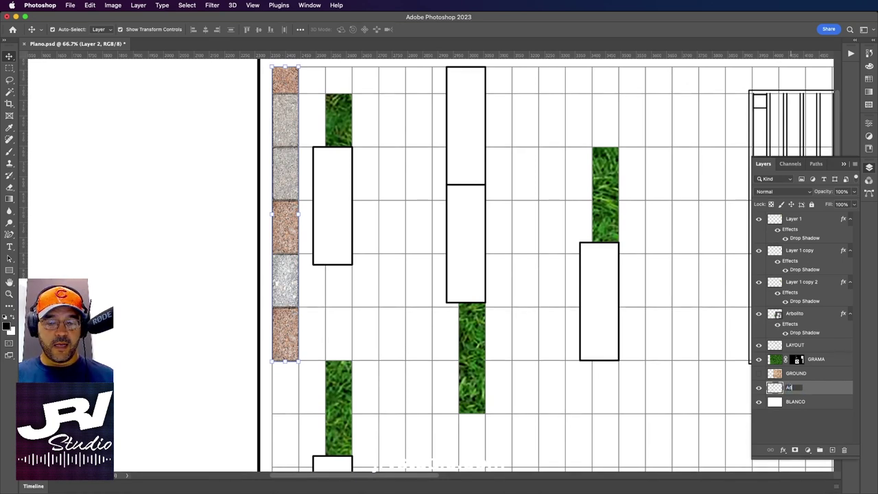
text(oqu)
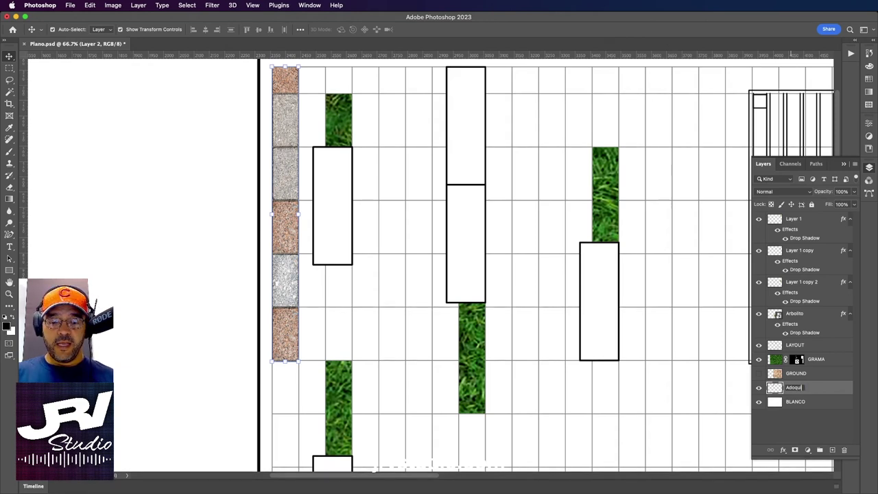
text(ines)
key(Return)
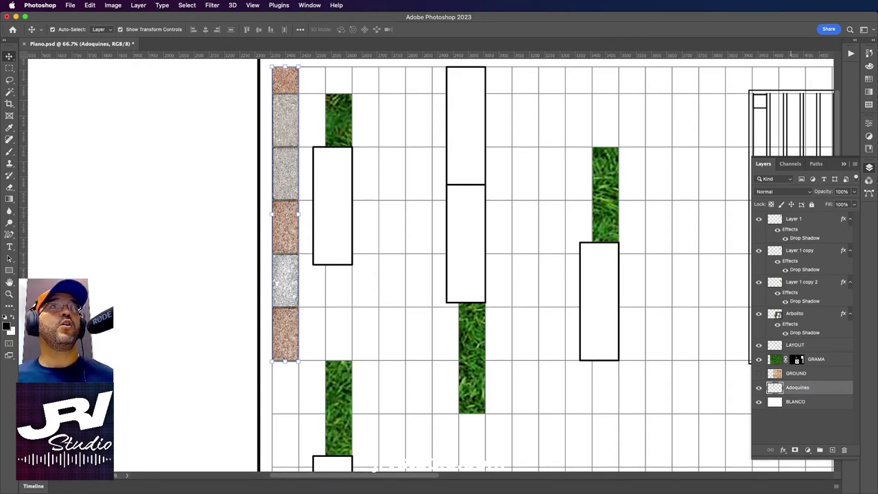
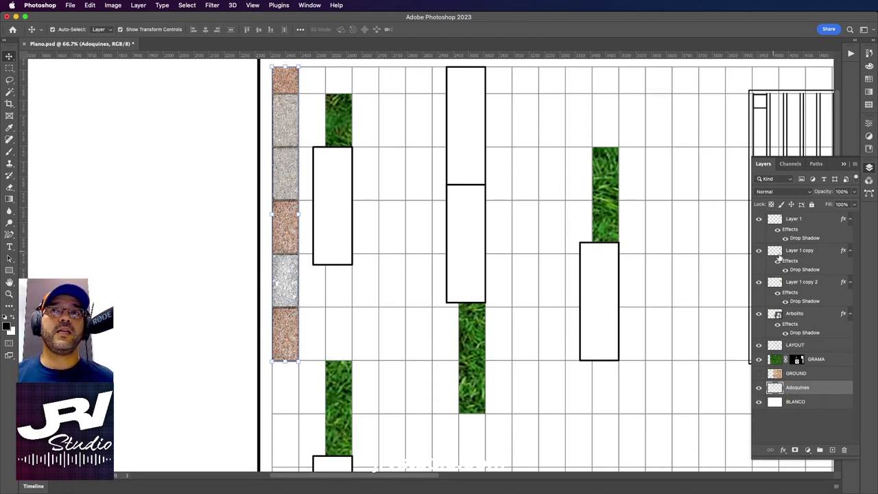
- Duplicate the Adoquines paver column and place the copy beside the original
click(759, 388)
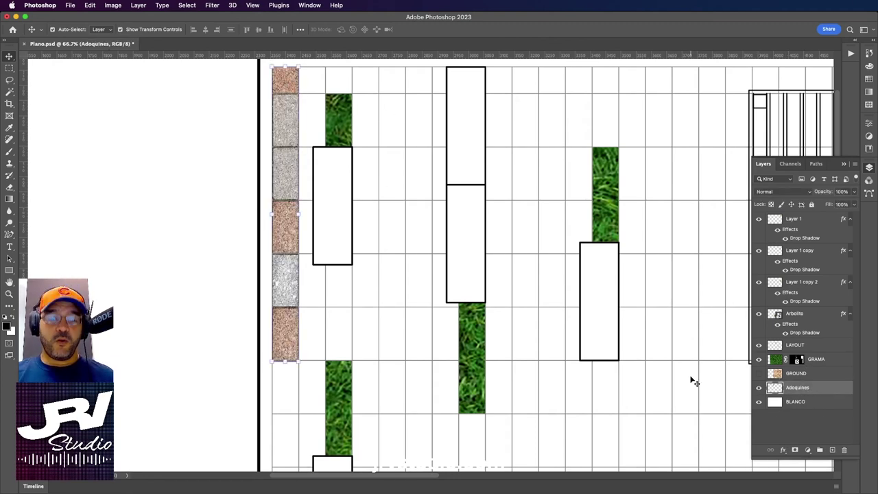
key(super+j)
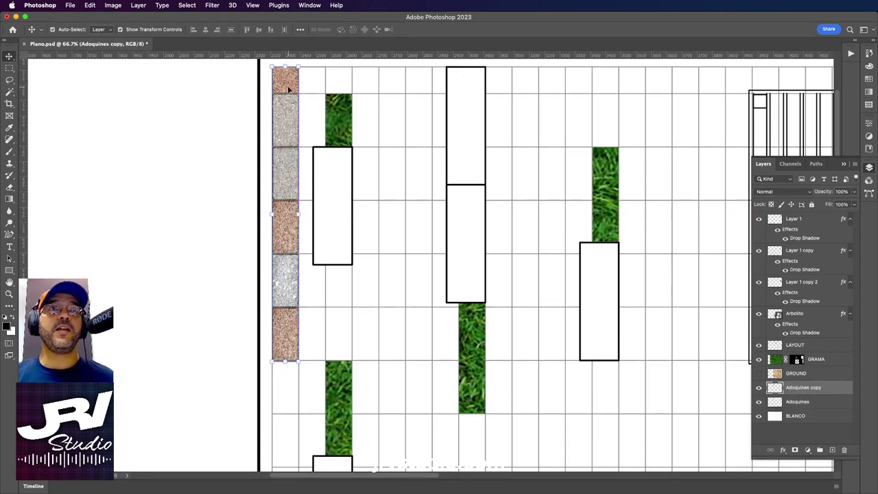
drag(289, 88, 312, 83)
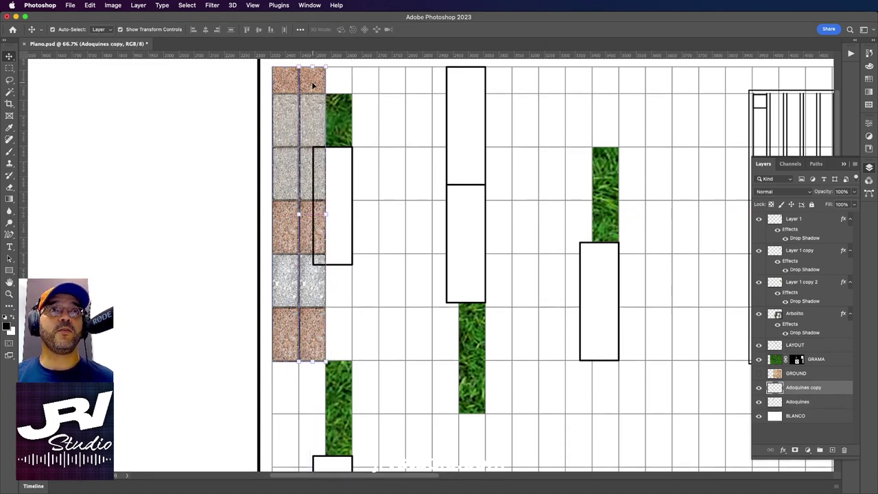
key(super+equal)
key(super+equal)
key(super+equal)
drag(322, 137, 466, 189)
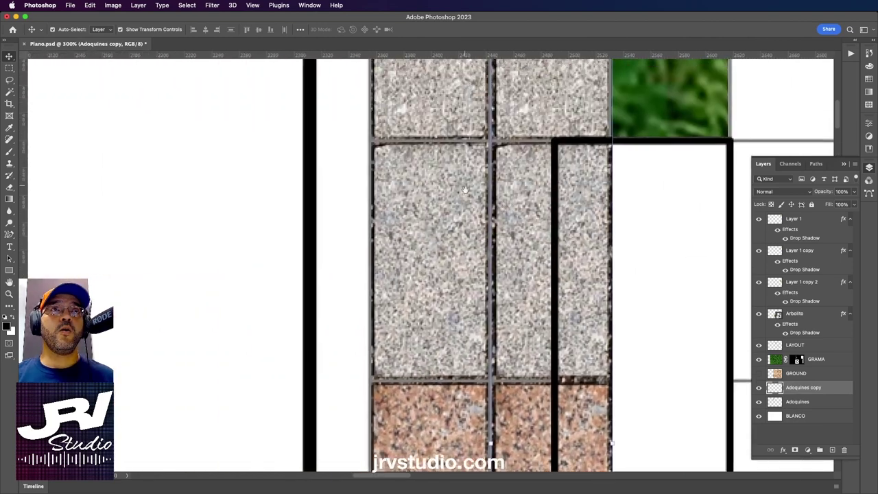
scroll(465, 190, up, 3)
scroll(446, 202, up, 5)
scroll(419, 220, up, 5)
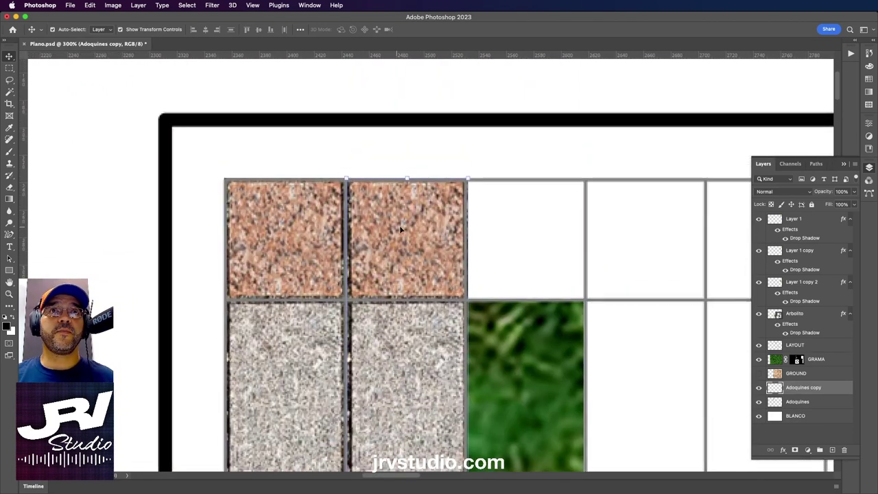
key(Left)
key(Left)
key(Left)
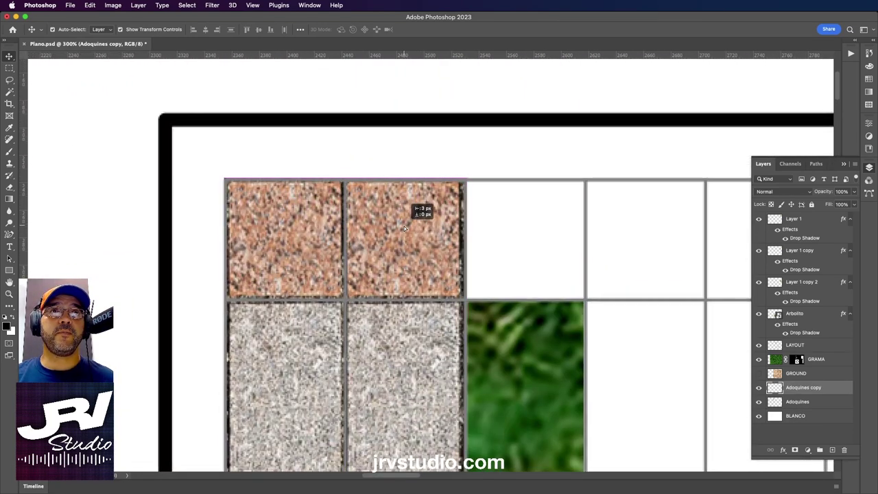
key(Right)
key(Right)
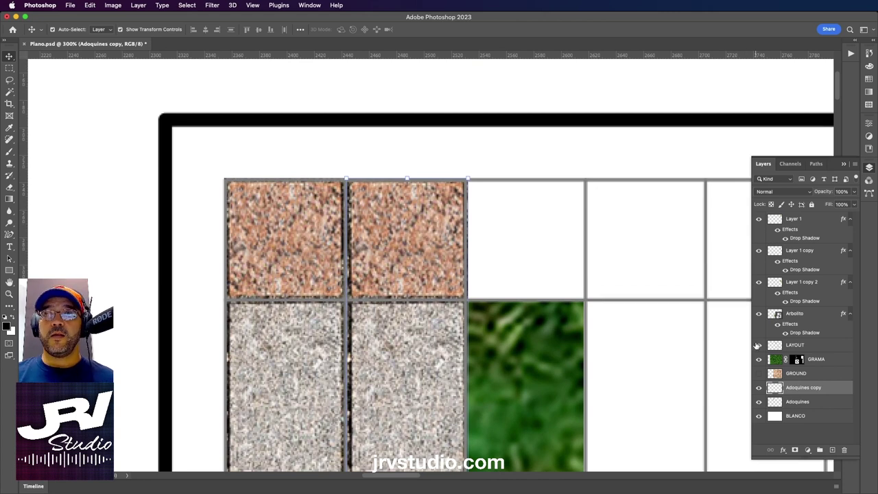
- Nudge the copied column left until the seam is clean, checking with the guides hidden
click(759, 344)
key(Left)
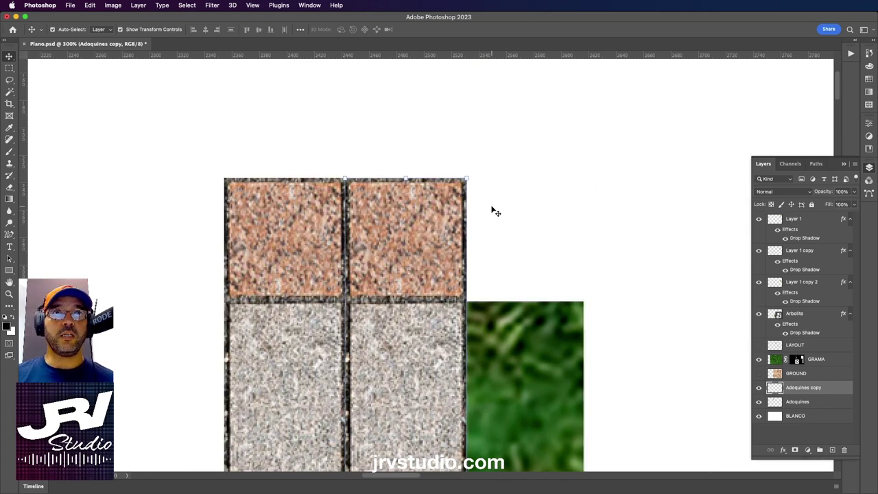
click(169, 175)
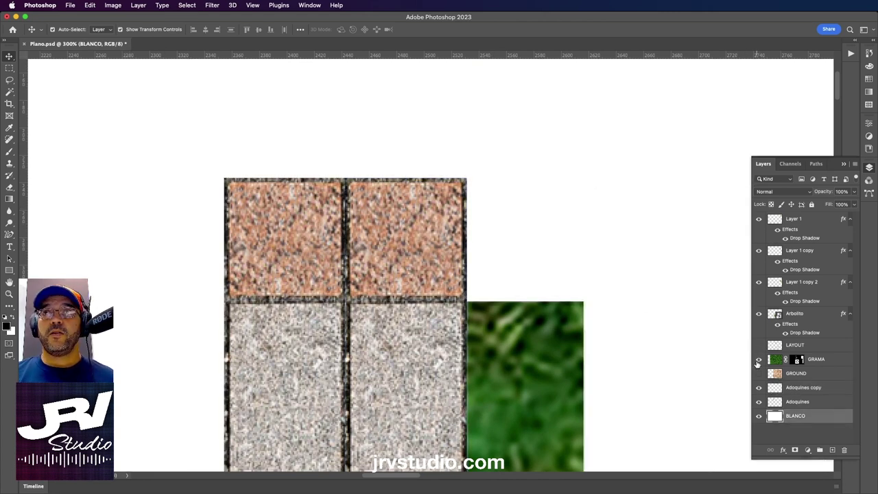
click(388, 215)
key(Left)
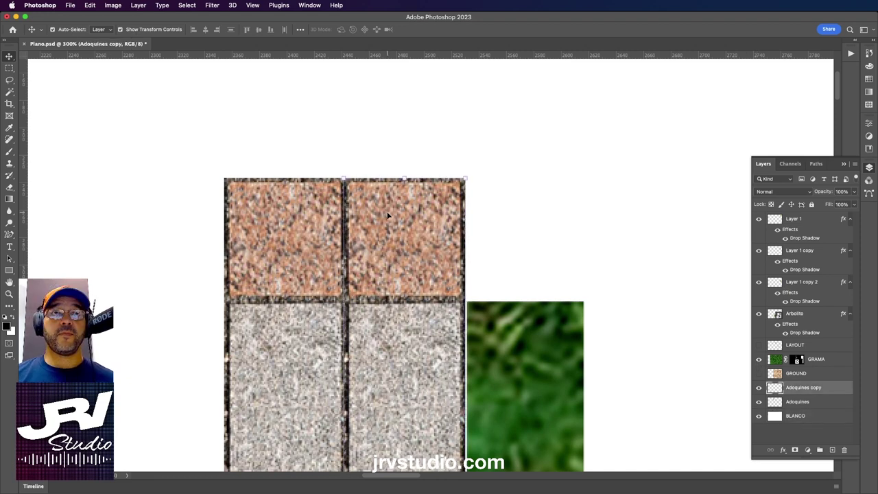
key(Left)
click(204, 190)
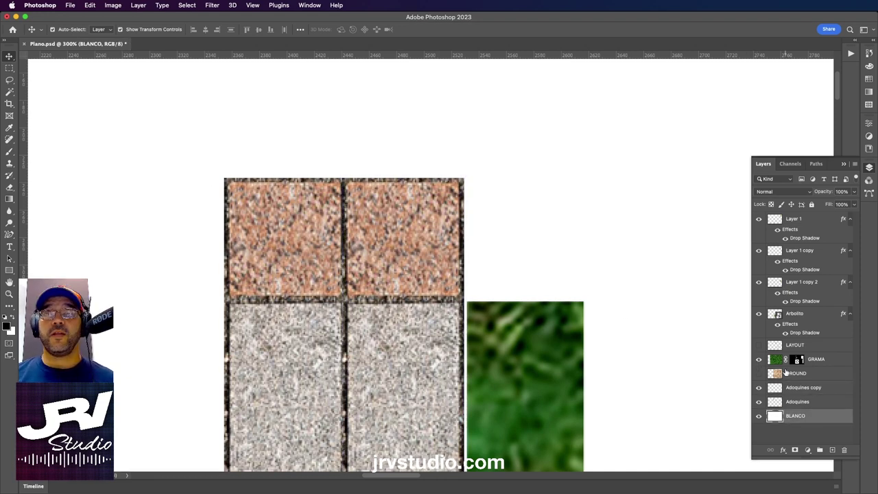
click(759, 345)
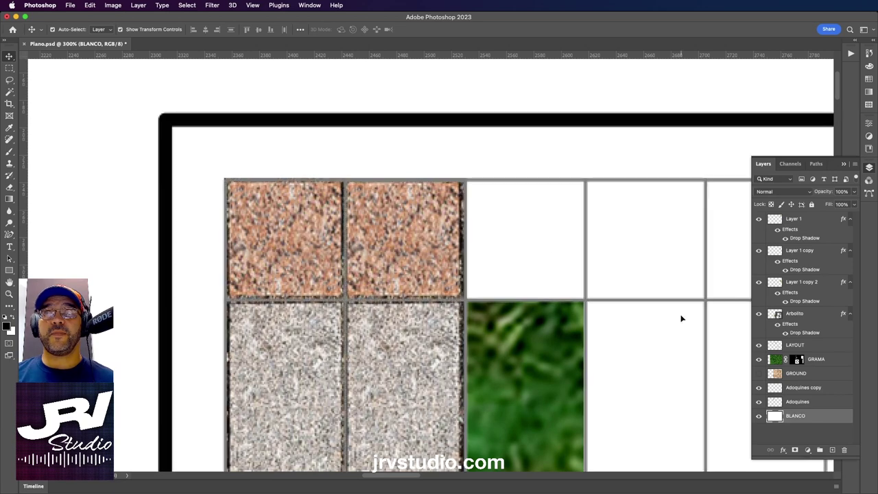
key(ctrl+minus)
key(ctrl+minus)
key(ctrl+minus)
key(ctrl+minus)
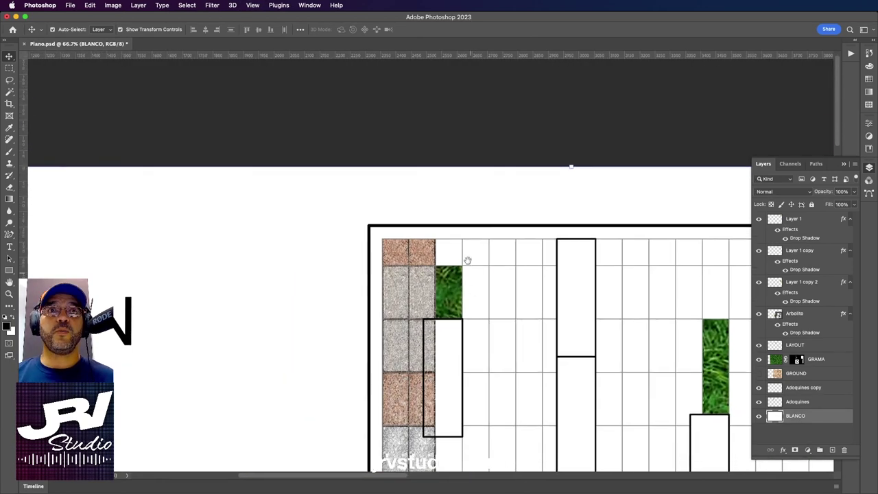
scroll(465, 257, down, 5)
scroll(465, 256, right, 2)
- Alt-drag a third paver column beside the second and nudge it 3 px left
click(357, 103)
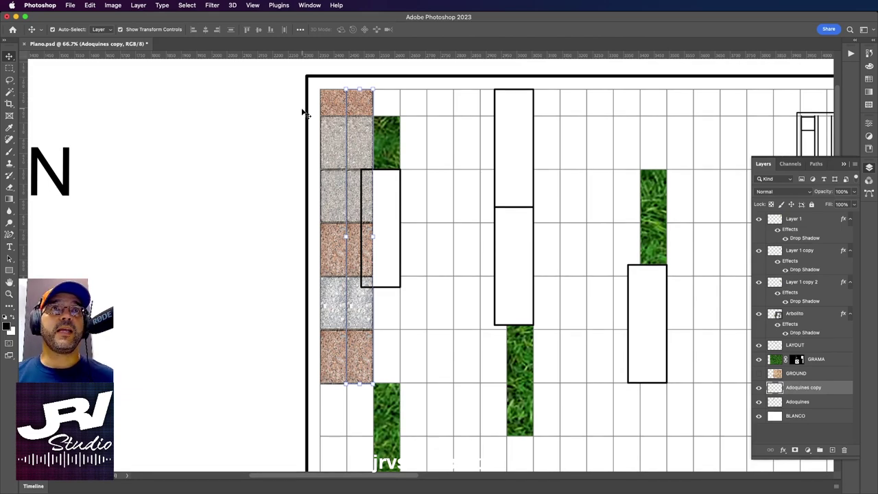
scroll(343, 131, up, 3)
scroll(355, 108, up, 3)
scroll(411, 206, left, 3)
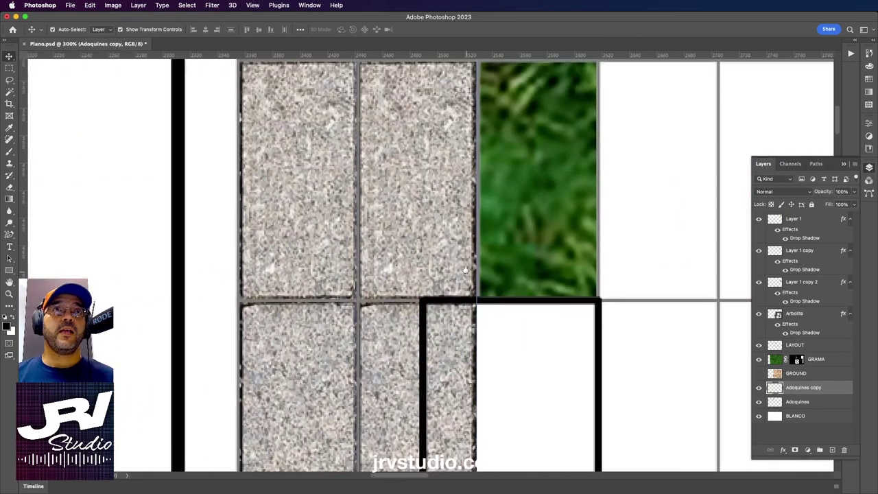
scroll(465, 269, up, 3)
scroll(343, 206, right, 3)
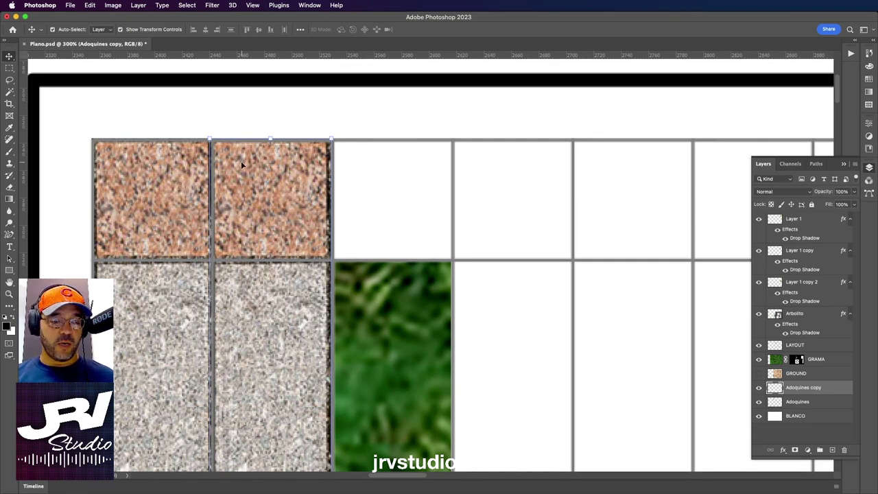
drag(241, 160, 358, 169)
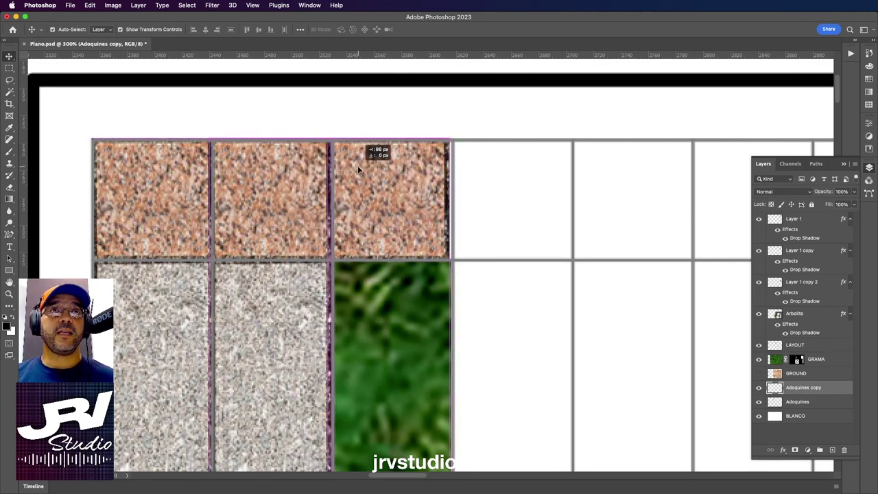
drag(358, 166, 359, 167)
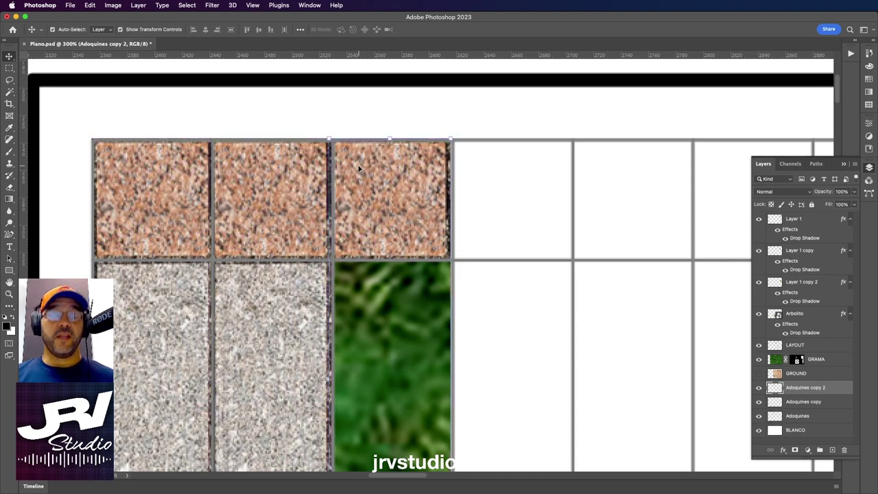
key(Left)
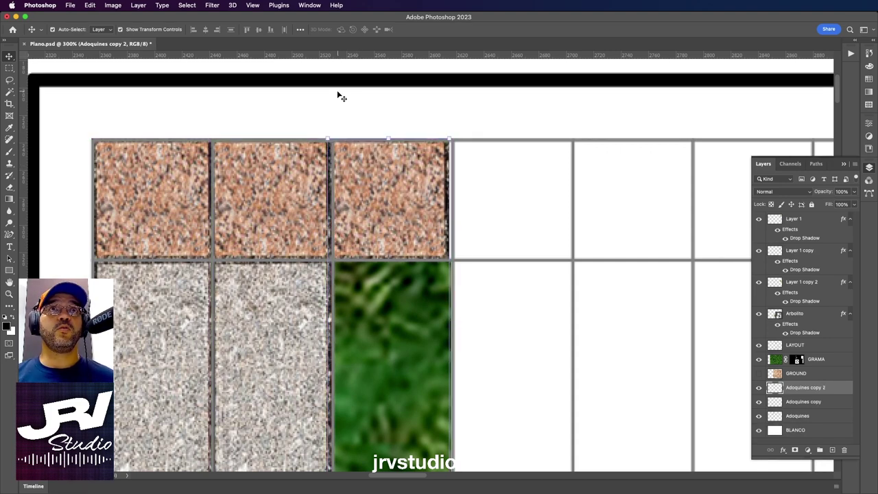
click(340, 95)
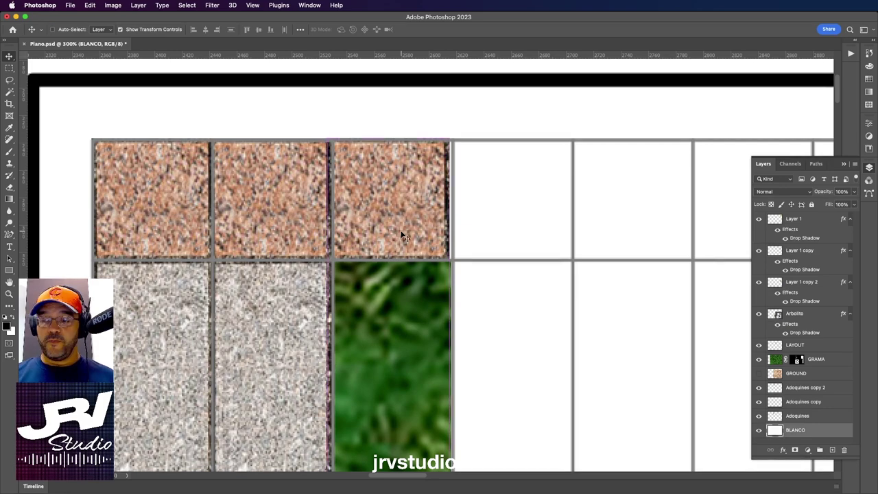
scroll(403, 235, down, 3)
scroll(402, 234, down, 3)
drag(405, 313, 340, 186)
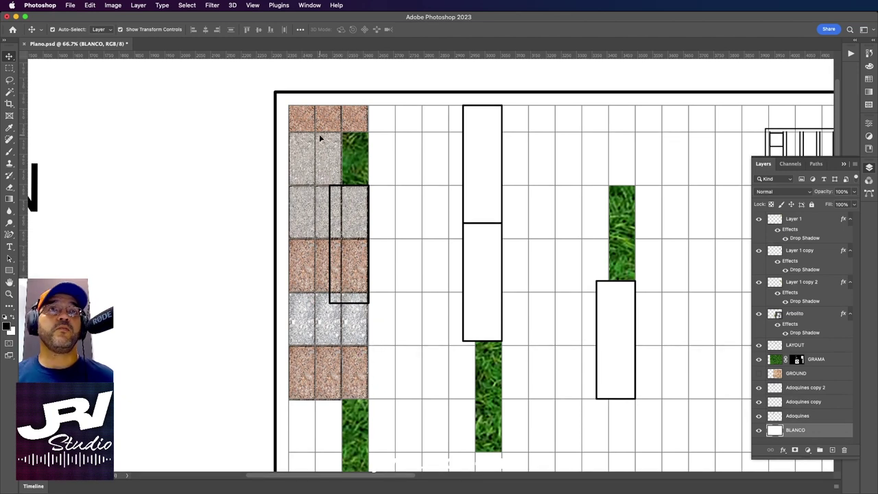
- Merge the three paver column layers into a single layer
click(297, 121)
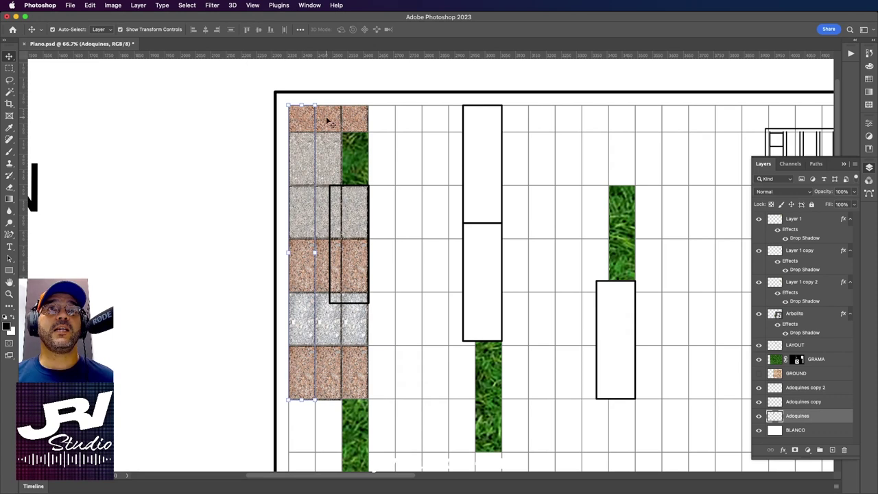
shift+click(328, 121)
shift+click(358, 120)
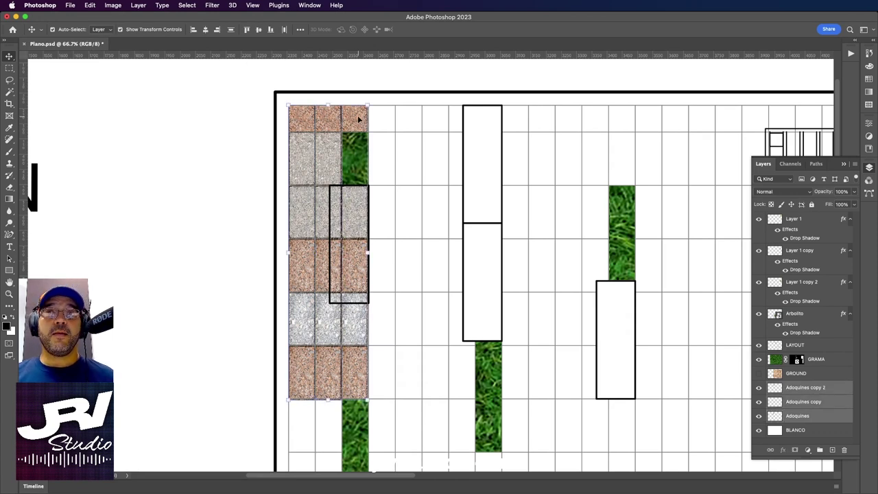
right_click(817, 388)
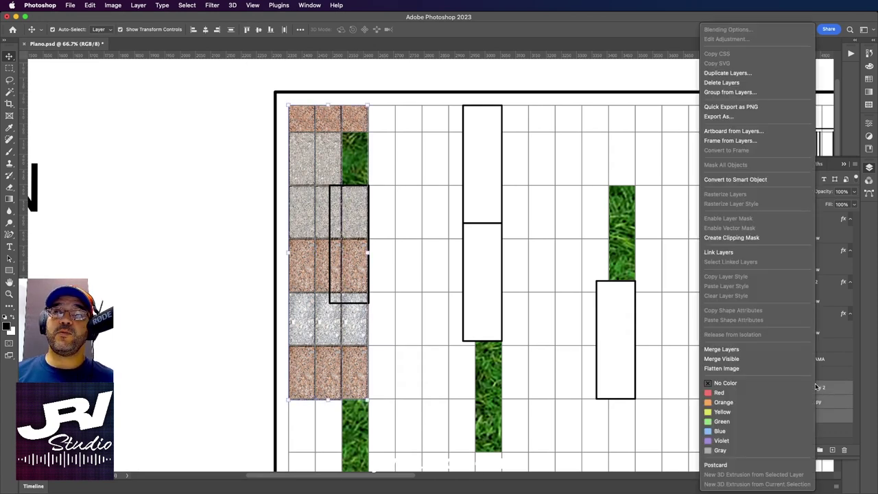
click(724, 349)
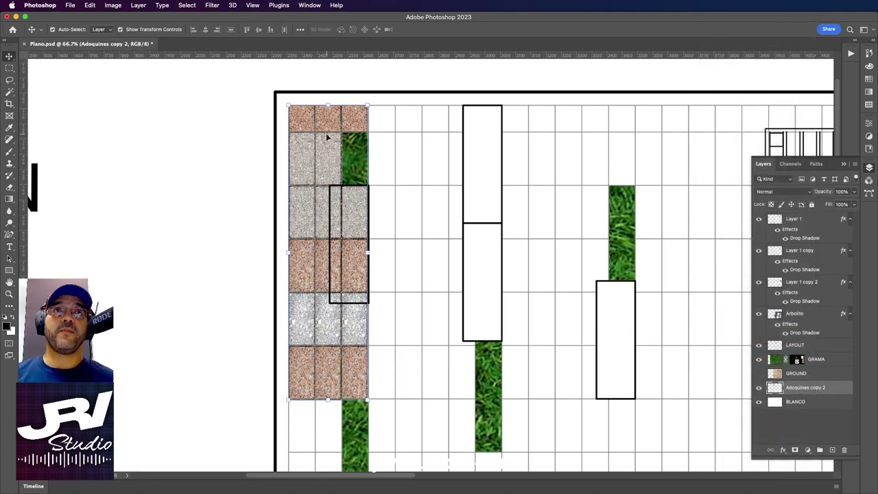
mouse_move(332, 118)
mouse_down()
mouse_move(147, 120)
mouse_move(184, 134)
mouse_move(338, 135)
mouse_up()
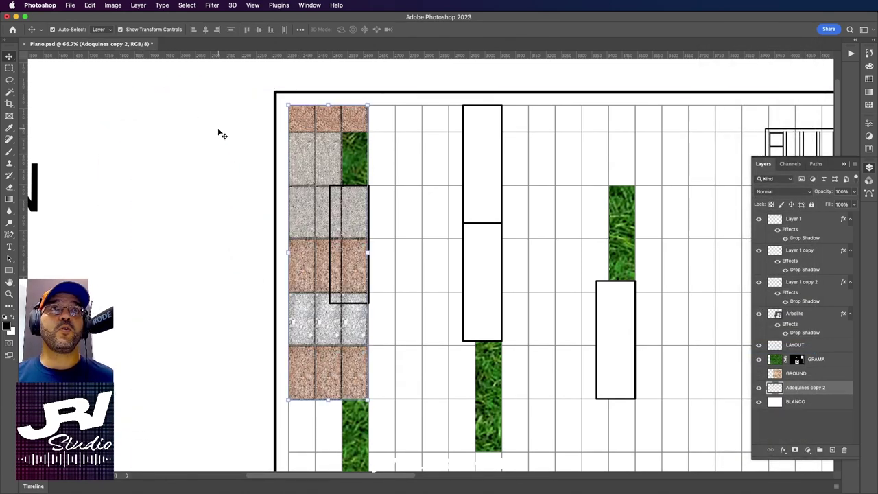
- Copy the merged paver block to the right and merge both blocks with Ctrl+E
click(296, 119)
drag(297, 119, 376, 126)
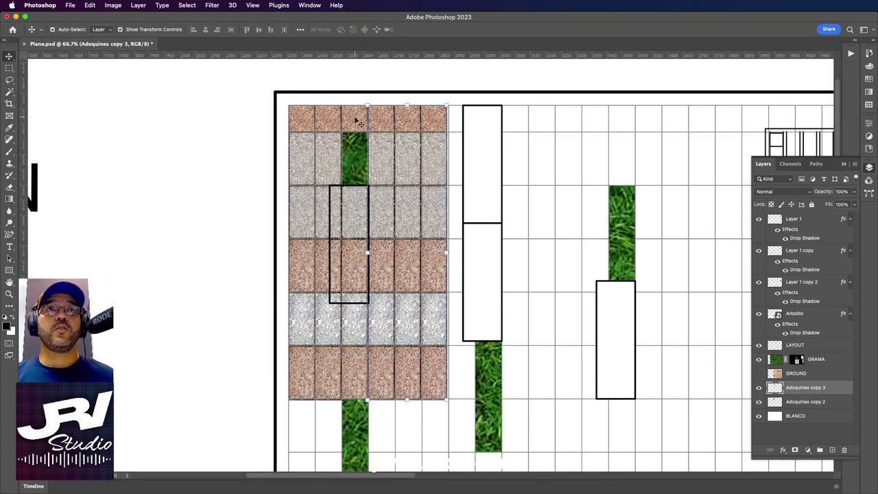
shift+click(356, 121)
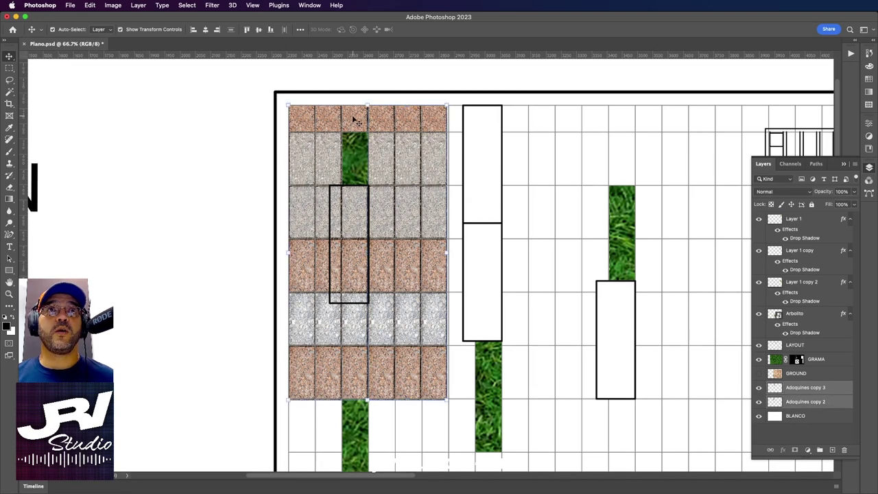
right_click(812, 402)
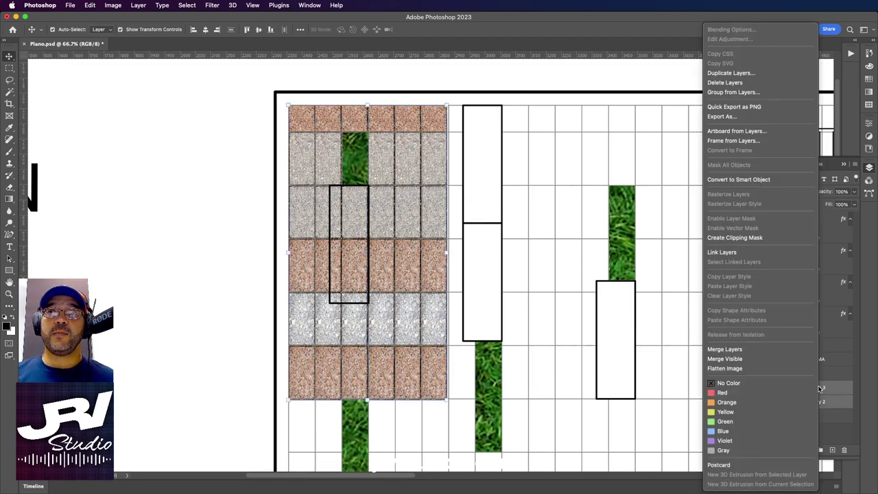
click(453, 128)
key(ctrl+e)
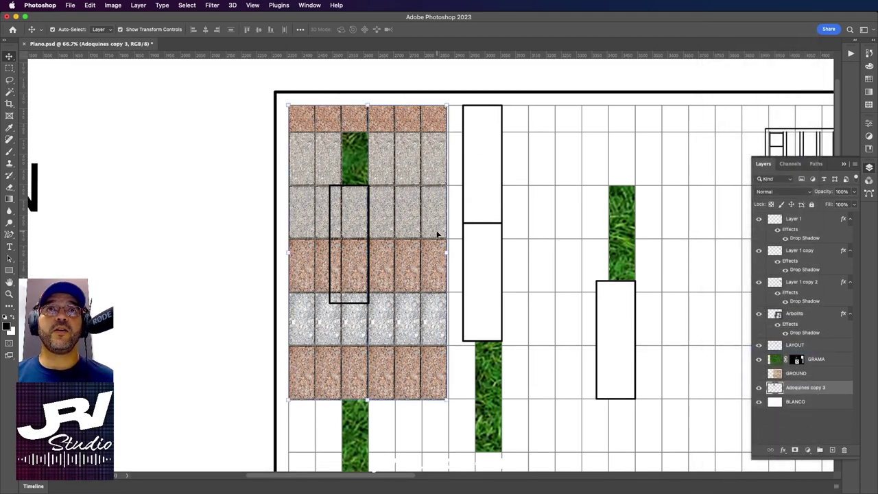
- Stretch the paver tile block slightly wider to the right
scroll(447, 253, up, 5)
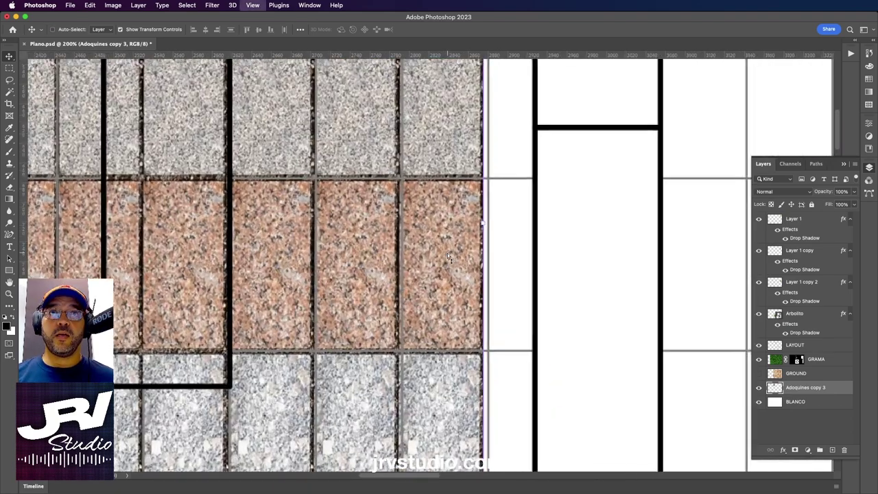
scroll(425, 240, up, 2)
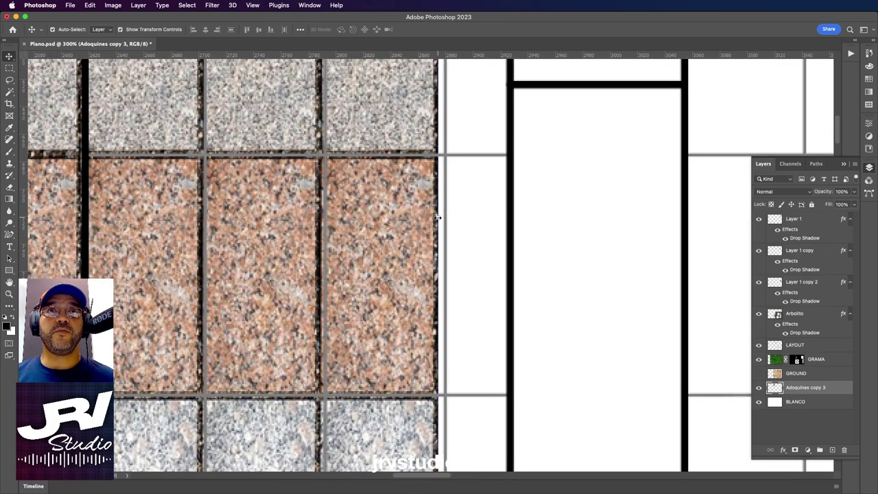
drag(437, 217, 447, 215)
scroll(446, 217, down, 1)
scroll(447, 219, down, 2)
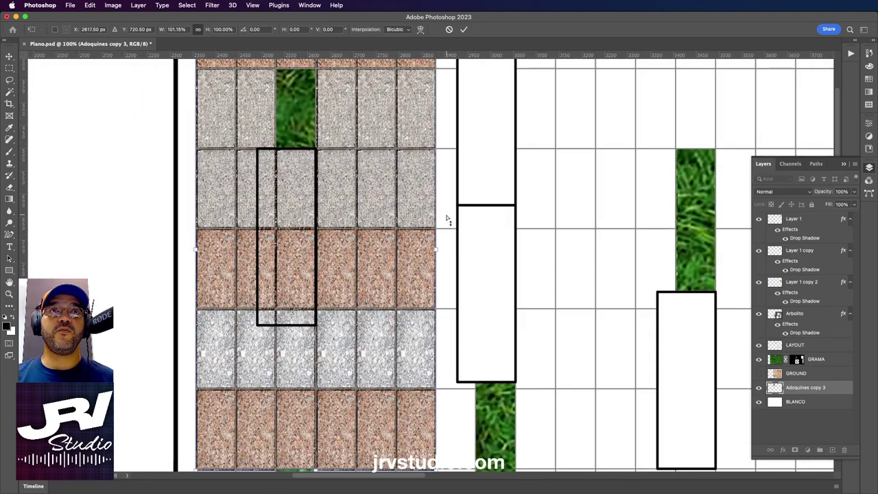
scroll(447, 219, down, 1)
scroll(447, 218, down, 1)
scroll(411, 223, right, 2)
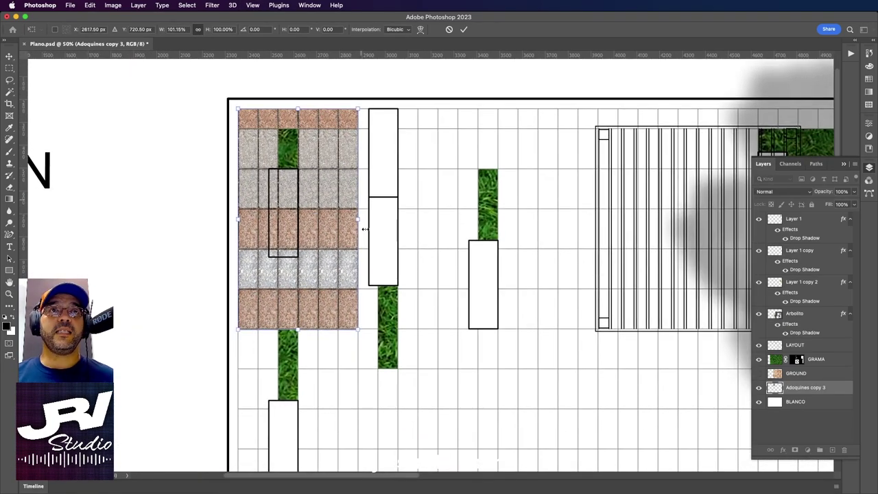
scroll(250, 121, down, 1)
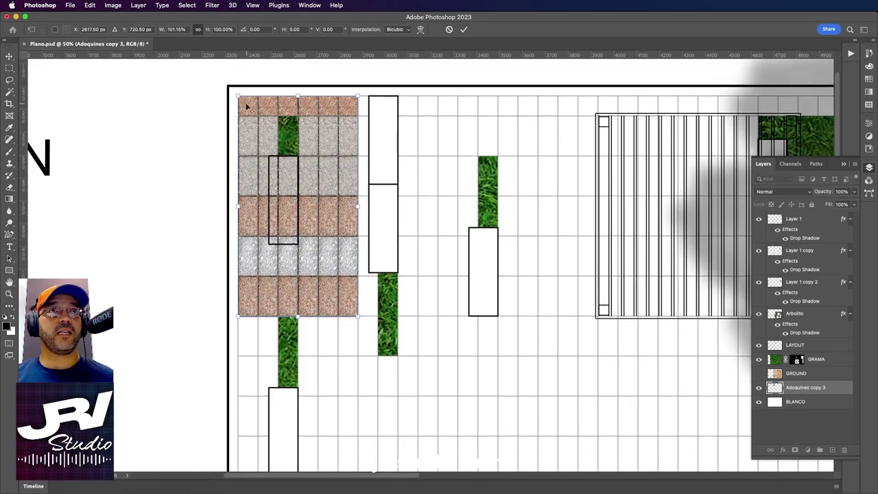
key(Return)
- Duplicate the paver layer, move the copy further right, and stretch its edge to line up
key(ctrl+j)
scroll(251, 118, down, 1)
scroll(252, 117, up, 4)
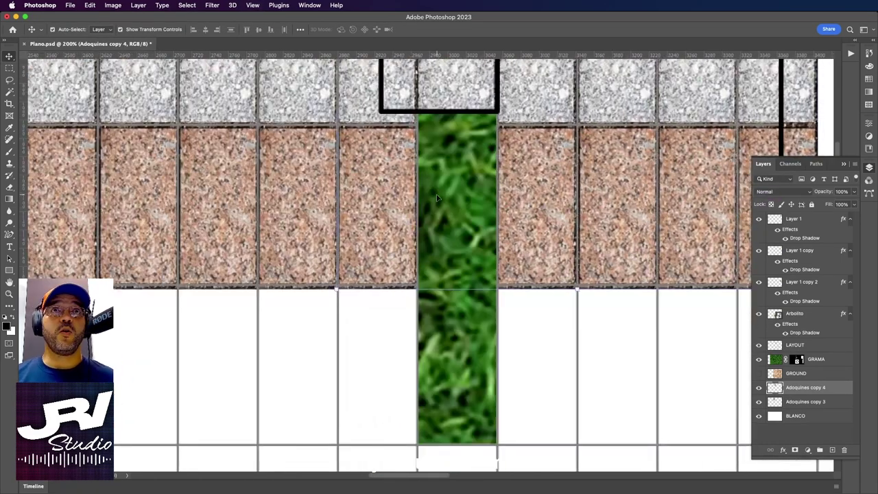
scroll(437, 198, down, 5)
key(ctrl+j)
scroll(462, 202, right, 2)
scroll(462, 202, down, 2)
drag(225, 113, 368, 111)
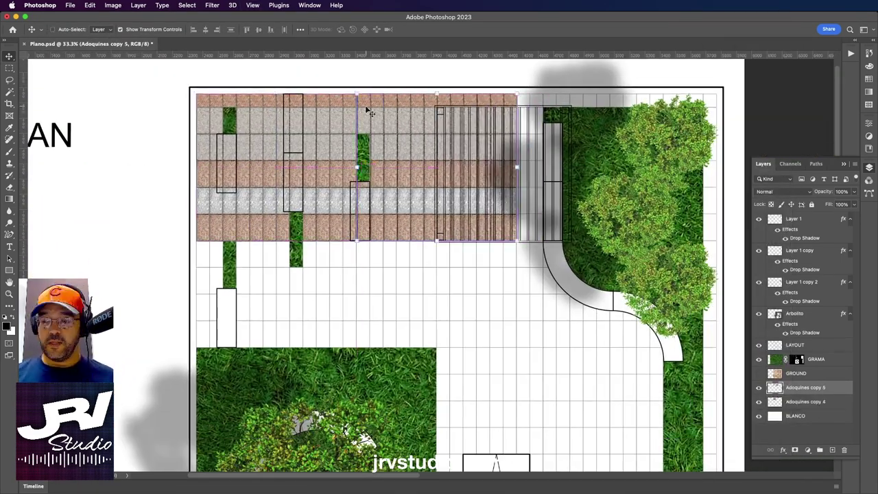
key(ctrl+t)
scroll(368, 112, up, 5)
scroll(368, 112, down, 2)
drag(412, 150, 421, 149)
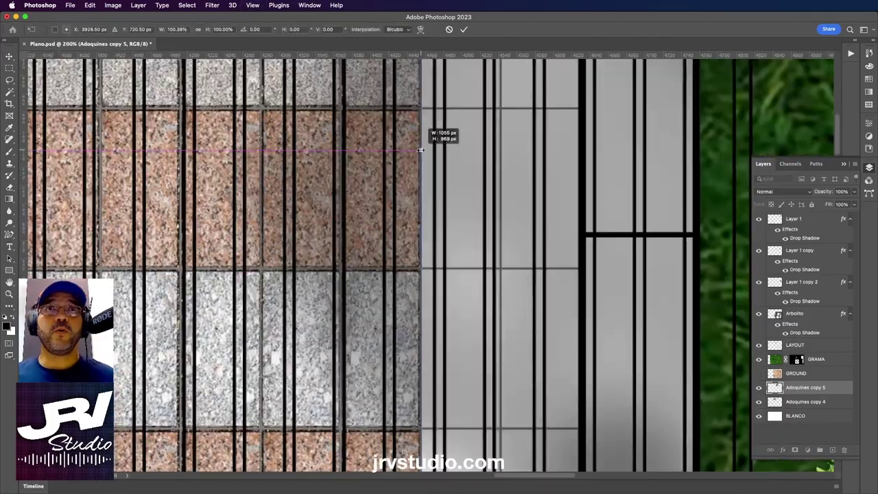
key(Return)
scroll(421, 150, down, 5)
scroll(330, 78, up, 1)
- Merge Adoquines copy 4 and Adoquines copy 5 into one layer
click(321, 79)
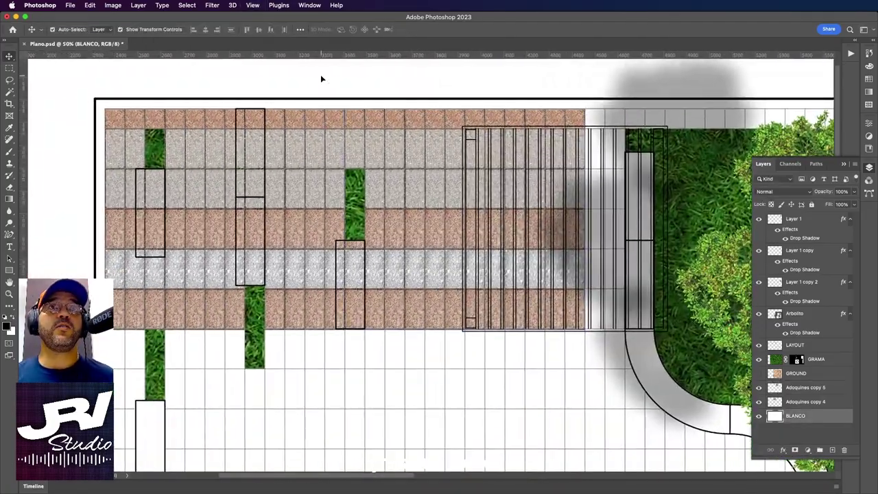
click(532, 117)
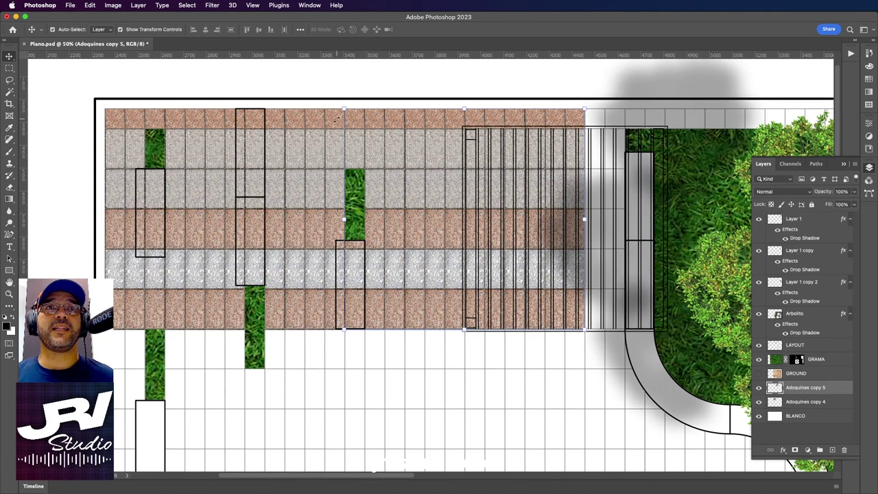
shift+click(296, 149)
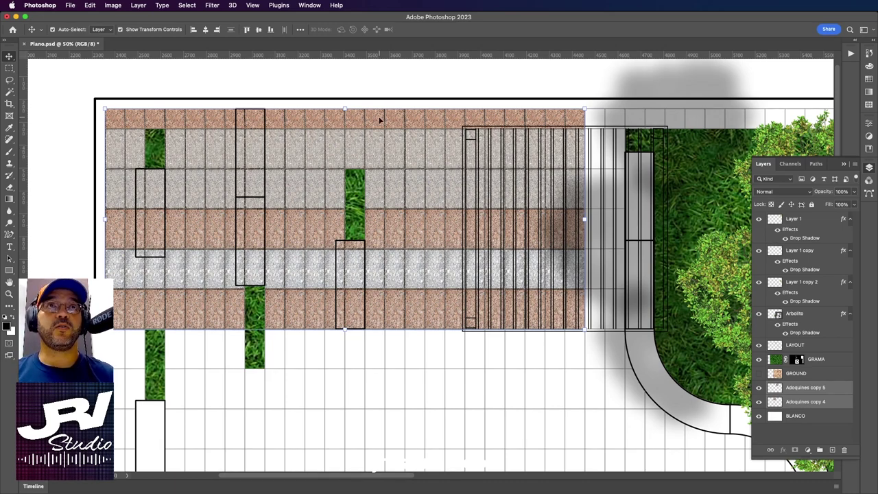
right_click(802, 393)
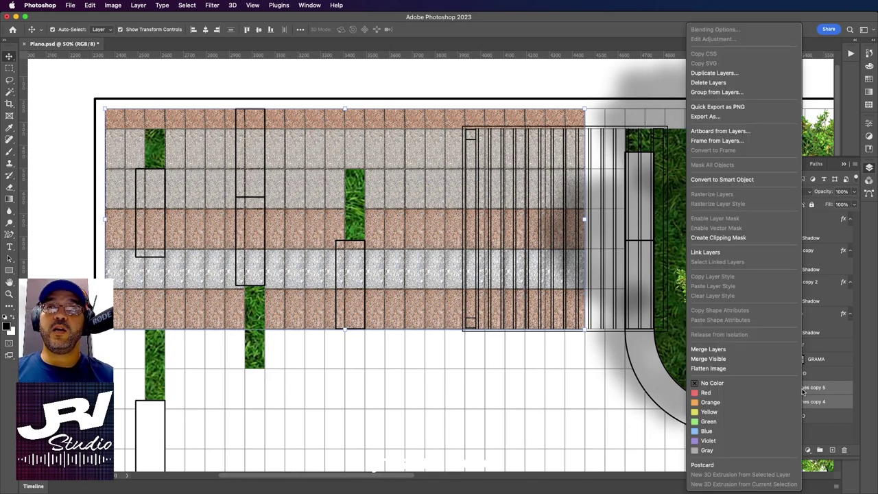
click(708, 350)
scroll(407, 154, right, 5)
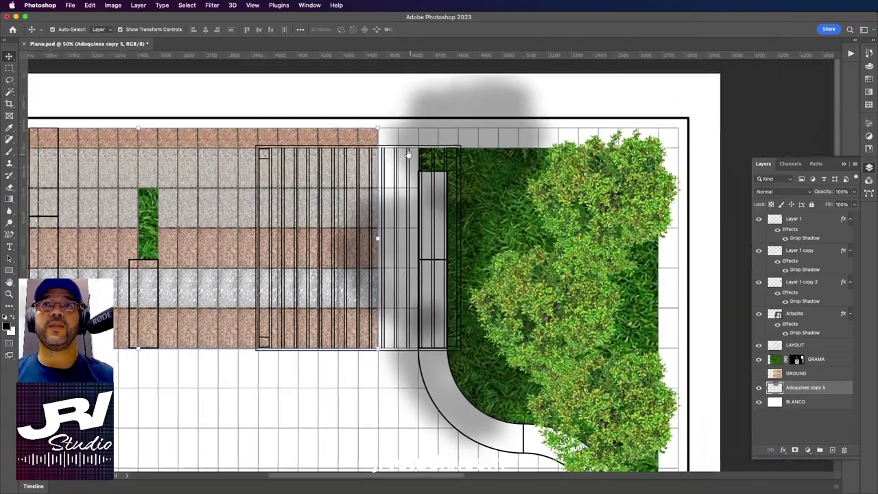
scroll(408, 155, left, 5)
- Copy the pavers further right, delete the overhang past the plan edge, and reposition the strip
drag(412, 136, 638, 135)
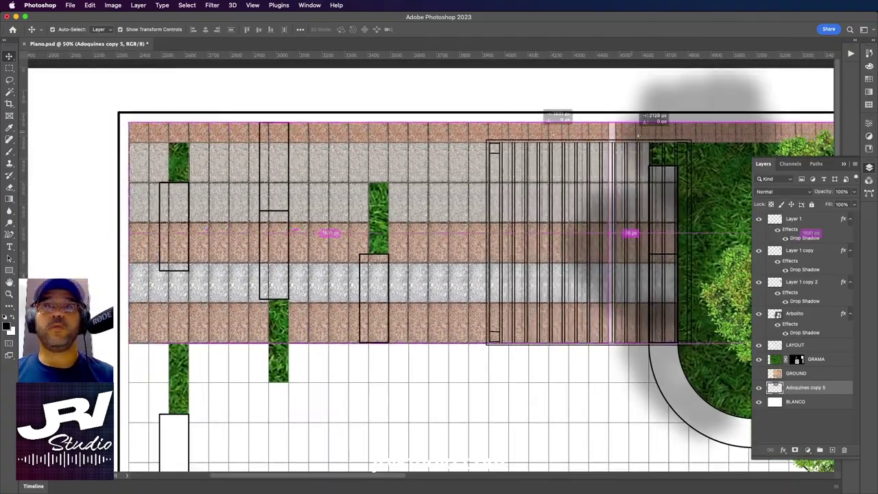
scroll(510, 123, up, 3)
scroll(425, 141, up, 3)
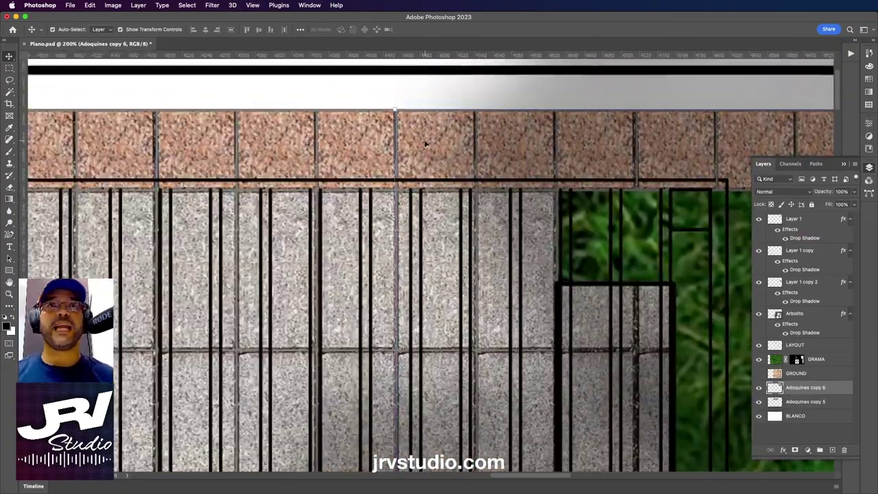
scroll(424, 142, right, 5)
scroll(536, 206, down, 3)
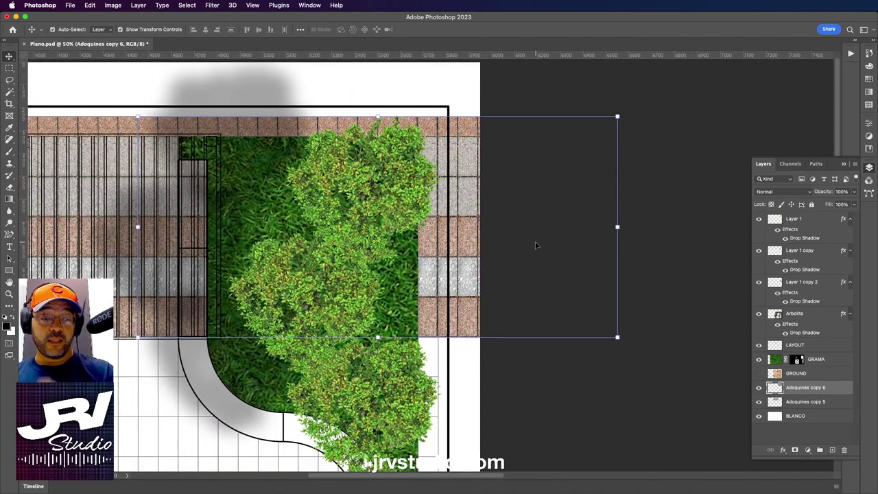
click(9, 67)
drag(439, 81, 480, 414)
key(Delete)
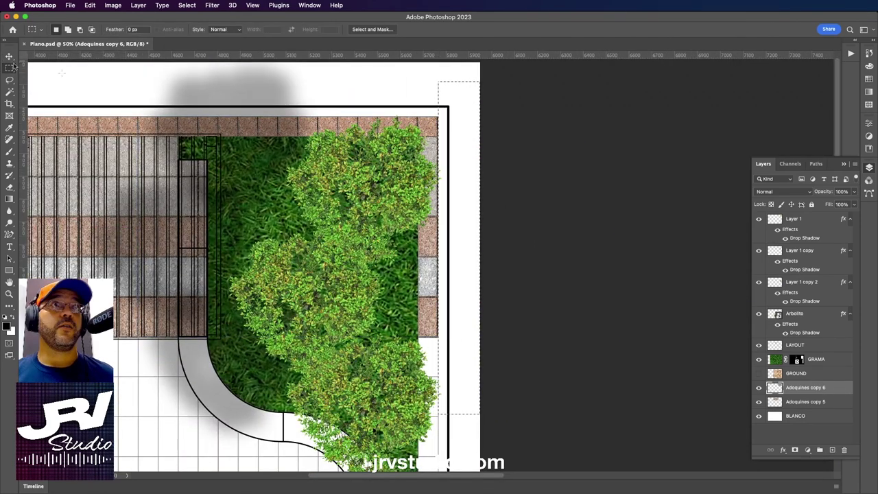
key(ctrl+d)
click(10, 56)
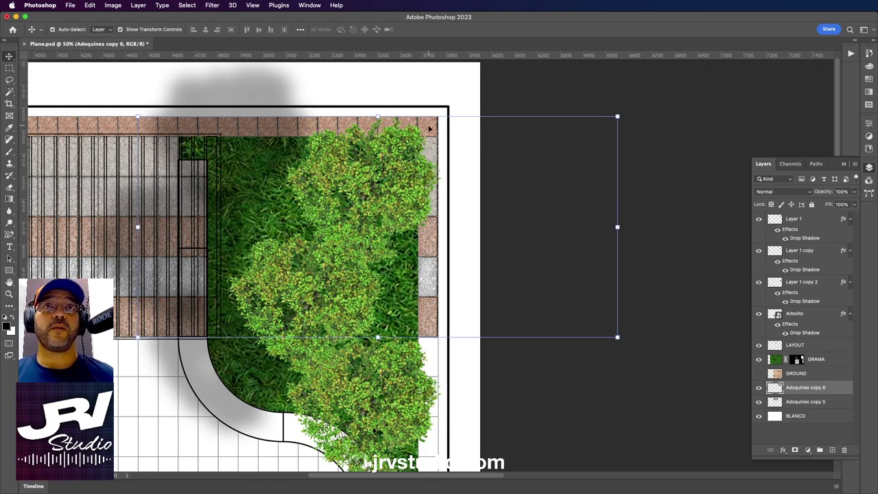
drag(429, 128, 616, 252)
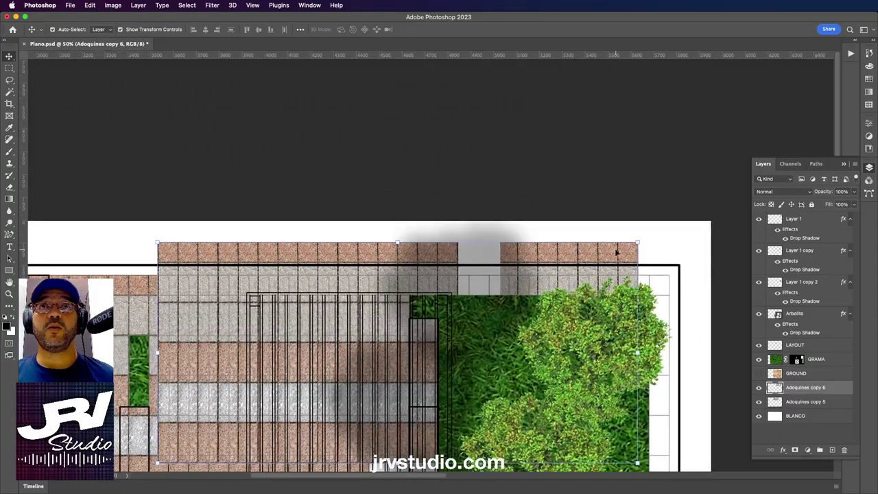
mouse_move(532, 276)
mouse_down()
mouse_move(330, 272)
mouse_move(720, 138)
mouse_move(336, 156)
mouse_move(329, 169)
mouse_up()
- Delete the right-hand paver block and move the strip back toward the tree
key(m)
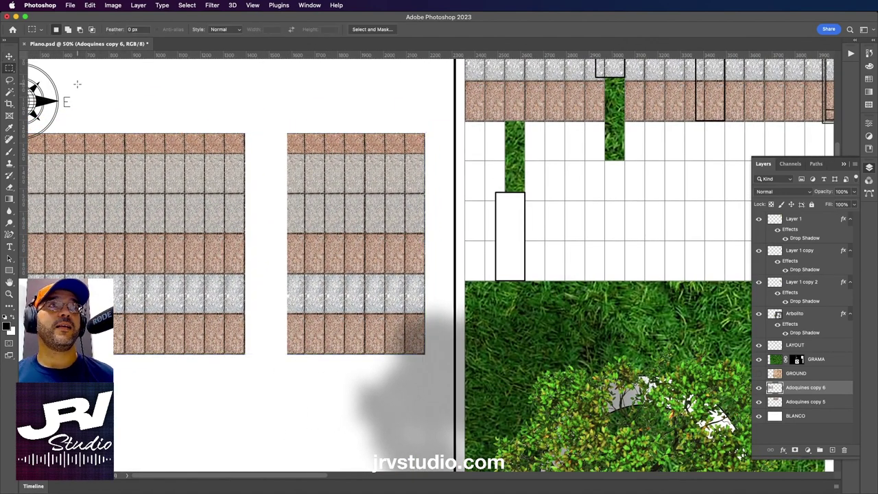
drag(275, 116, 432, 379)
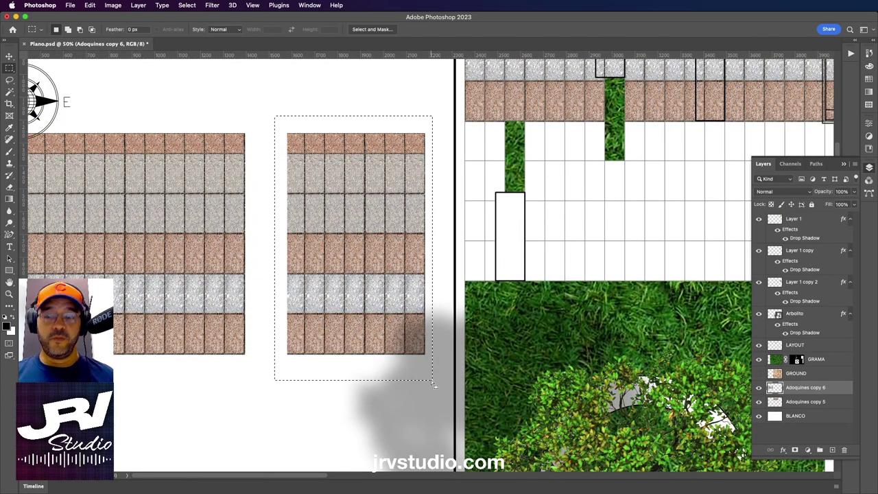
key(Delete)
click(119, 100)
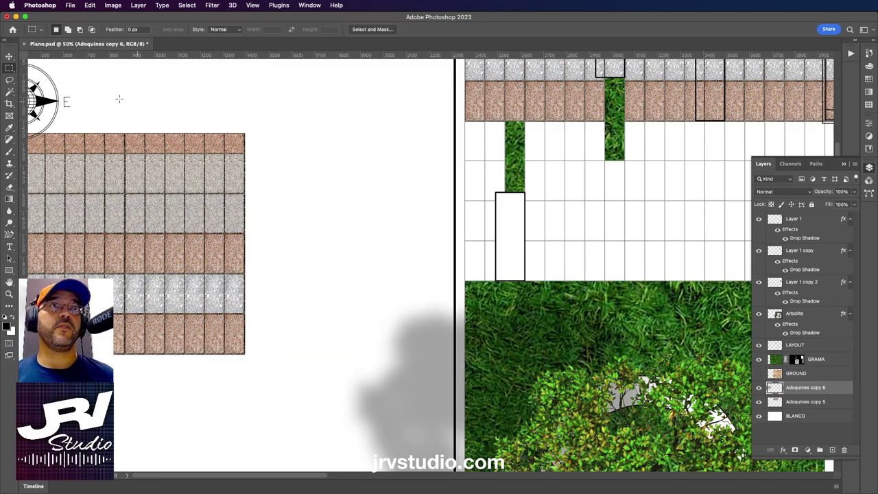
click(8, 57)
mouse_move(186, 188)
mouse_down()
mouse_move(163, 255)
mouse_move(425, 162)
mouse_up()
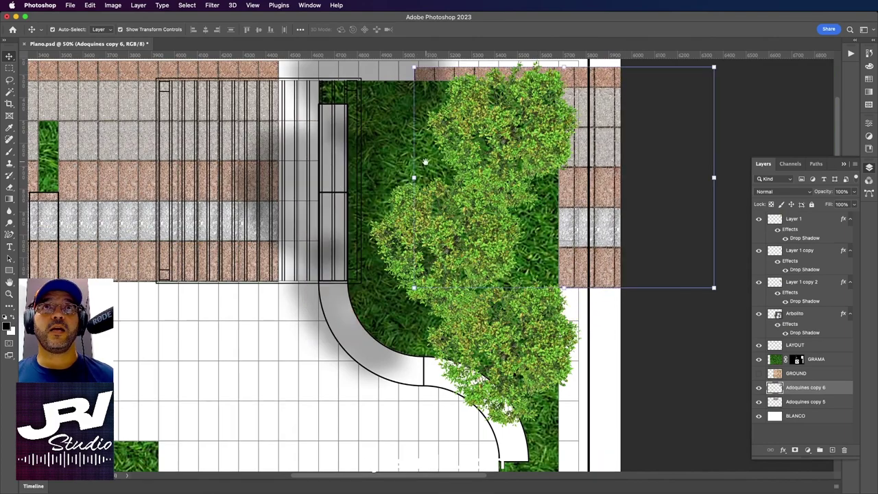
- Align the paver strip with the top border and Free Transform it wider to meet the border
key(ctrl+plus)
key(ctrl+plus)
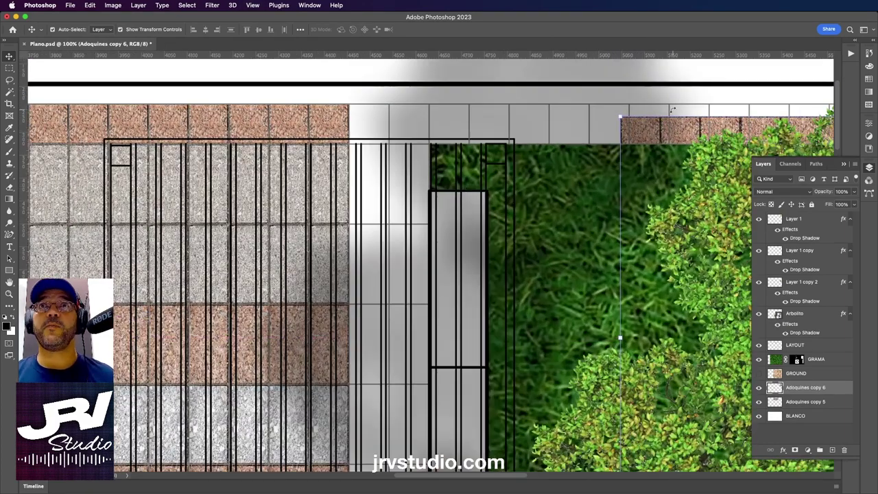
drag(649, 129, 378, 117)
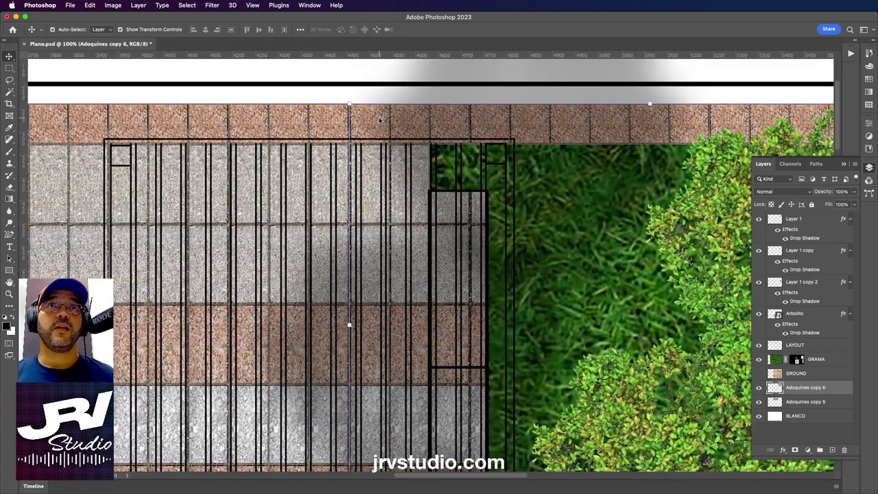
key(Left)
key(Left)
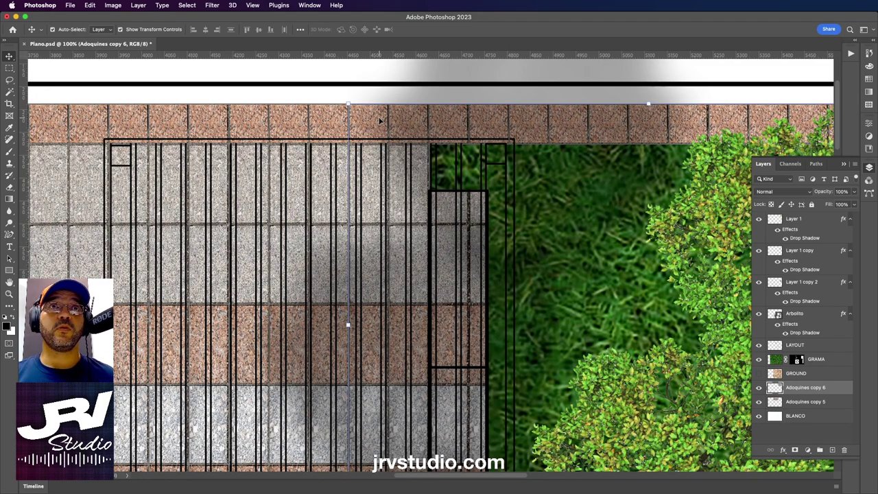
scroll(380, 121, right, 10)
scroll(380, 121, down, 3)
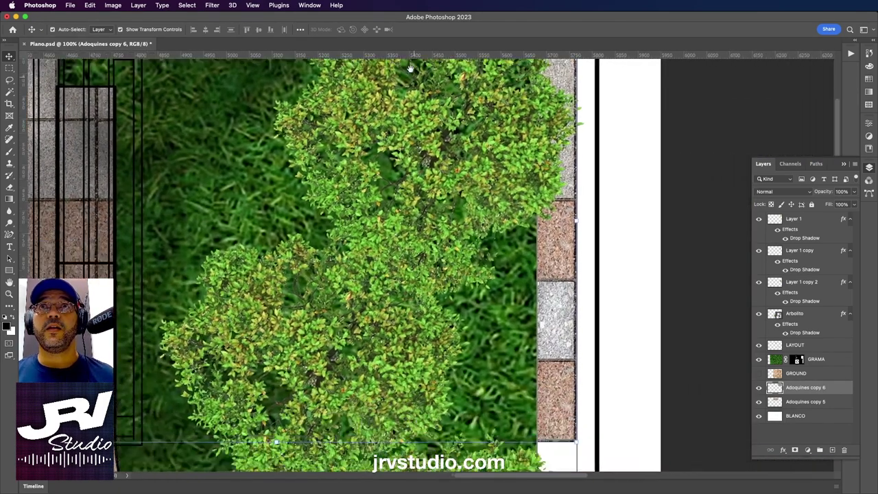
scroll(410, 69, down, 2)
scroll(409, 69, right, 2)
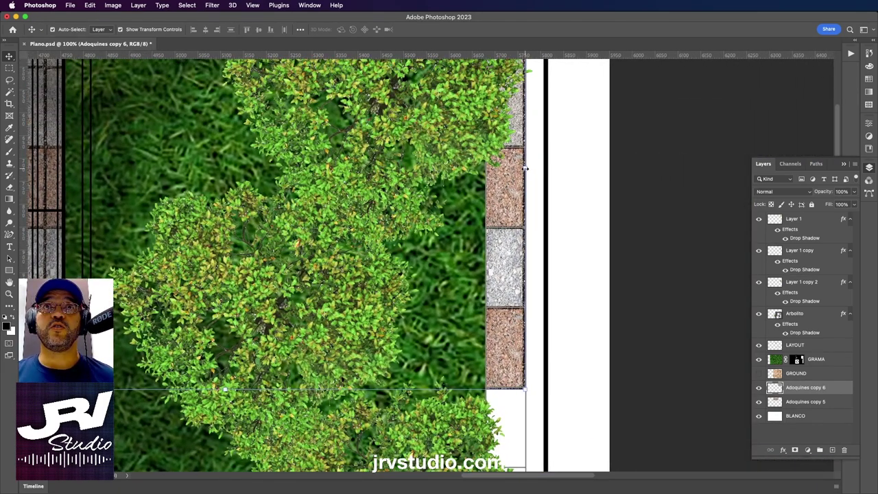
key(ctrl+t)
drag(527, 168, 529, 169)
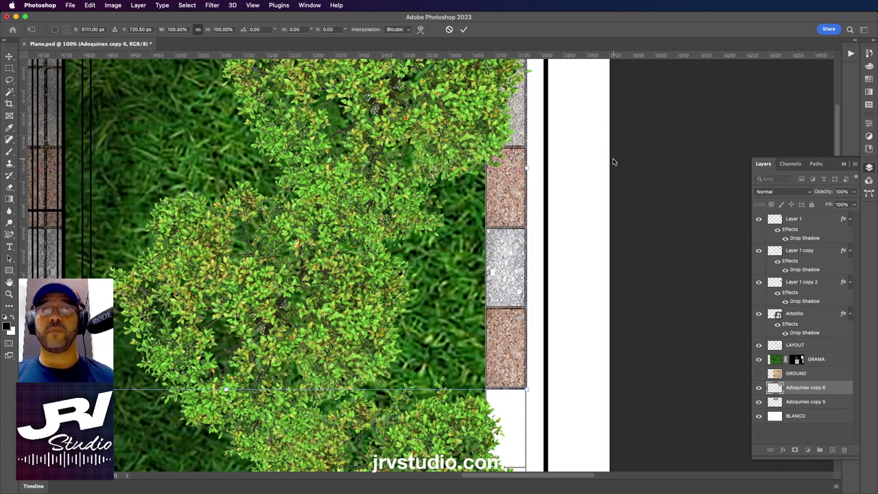
scroll(614, 159, down, 5)
scroll(559, 195, up, 3)
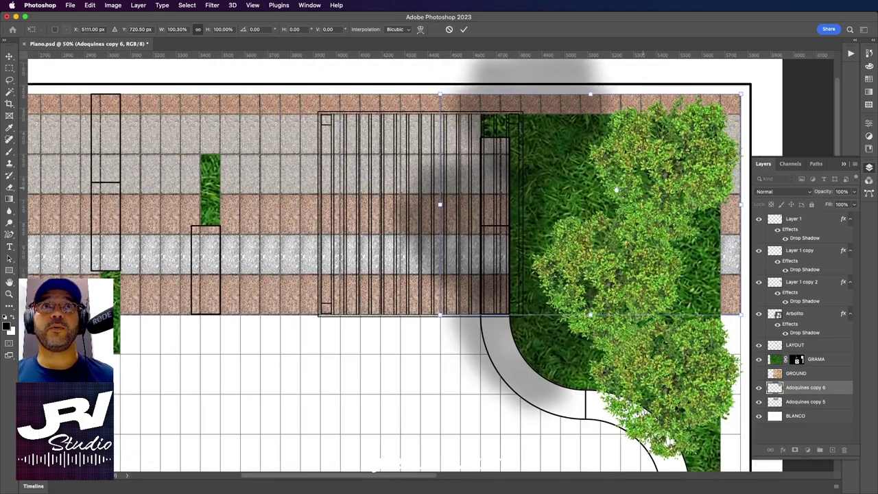
scroll(559, 196, down, 1)
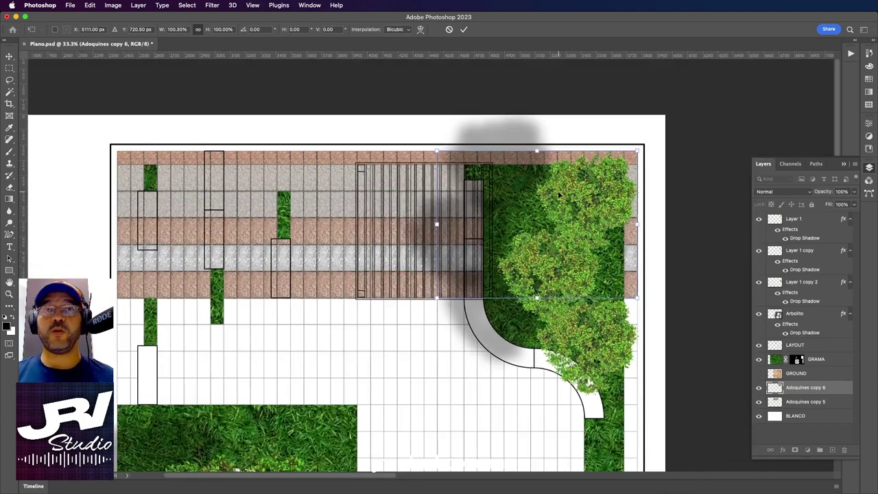
- Merge Adoquines copy 5 and copy 6 and shift the strip along the plan's top edge
shift+click(807, 404)
drag(759, 404, 759, 390)
right_click(811, 389)
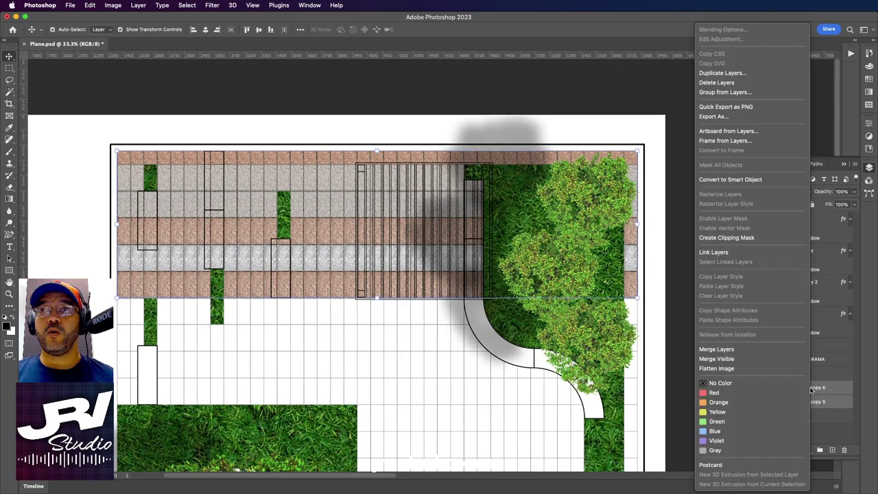
click(713, 350)
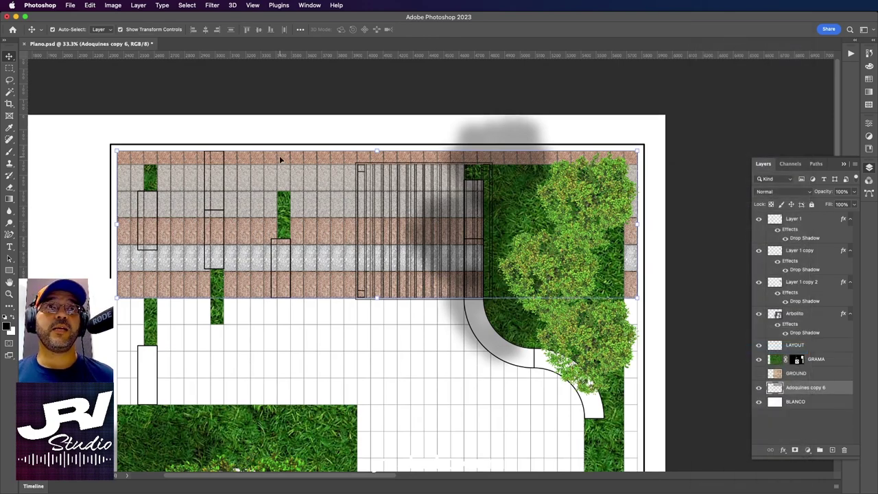
mouse_move(280, 161)
mouse_down()
mouse_move(228, 167)
mouse_move(283, 159)
mouse_up()
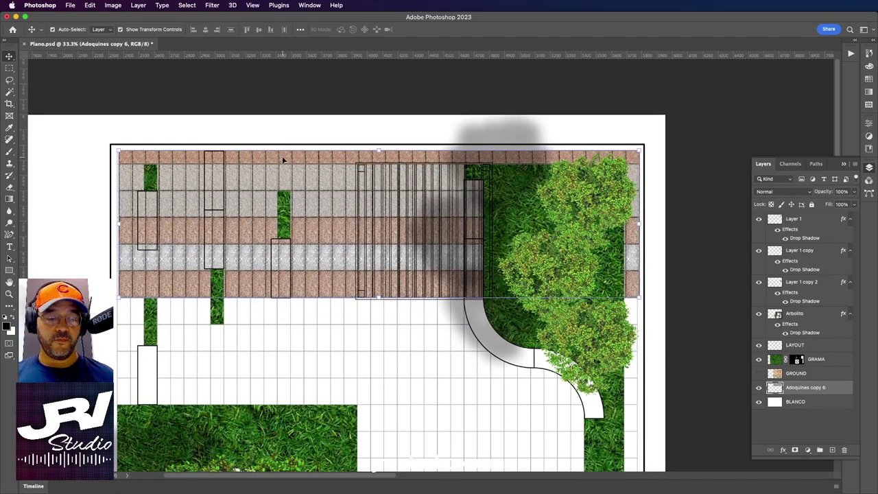
scroll(343, 157, down, 5)
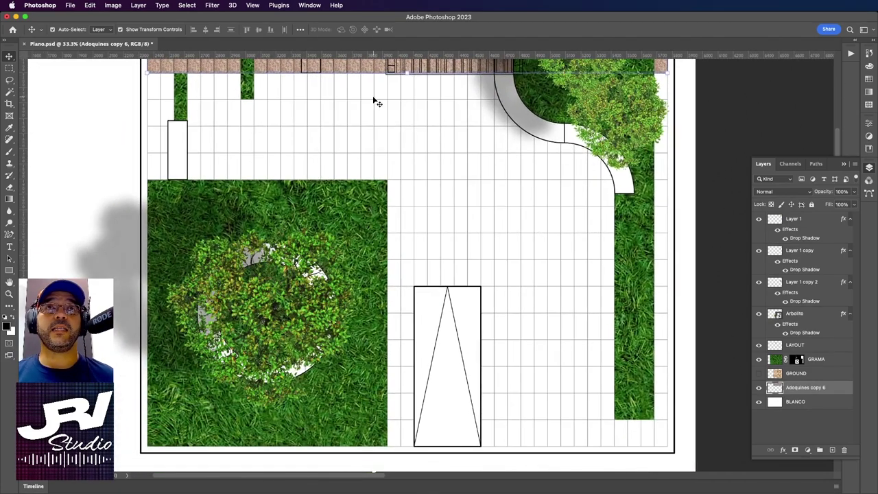
drag(425, 104, 421, 281)
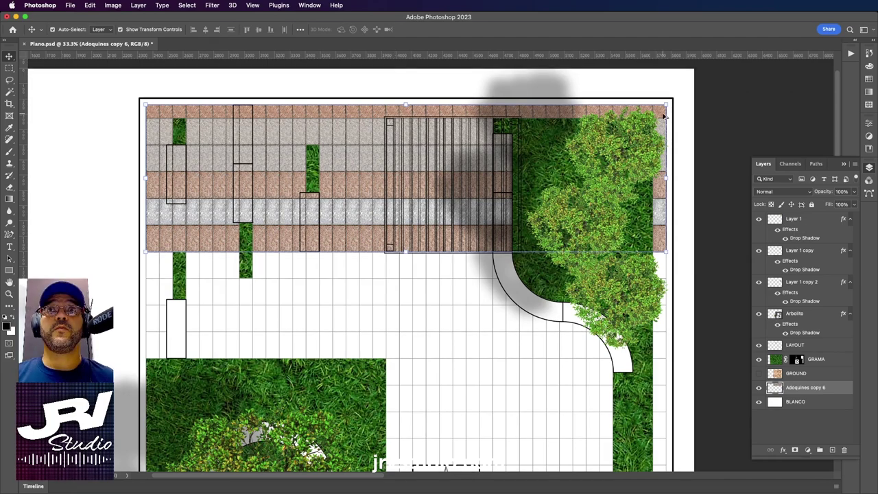
- Alt-drag a copy of the paver strip lower-left and rotate it 180° as Adoquines copy 7
drag(665, 117, 501, 282)
scroll(501, 281, down, 5)
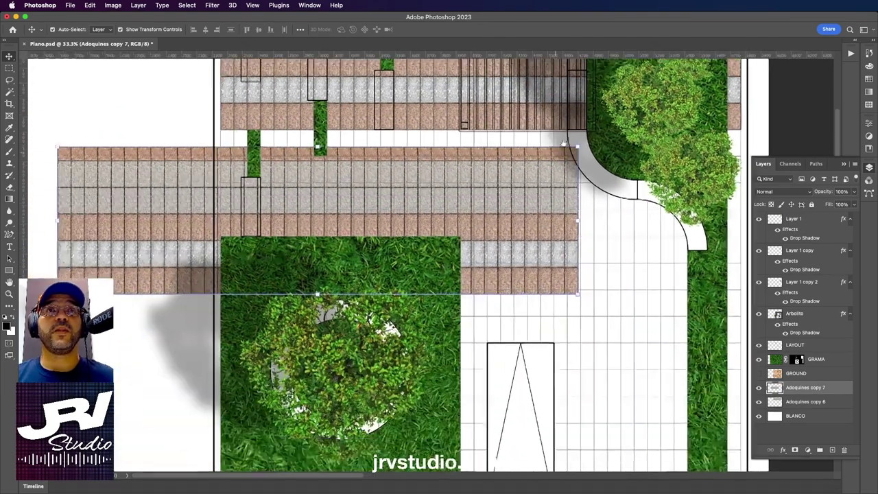
scroll(564, 143, down, 3)
scroll(564, 143, left, 3)
mouse_move(648, 251)
mouse_down()
mouse_move(239, 149)
mouse_move(235, 127)
mouse_move(239, 254)
mouse_up()
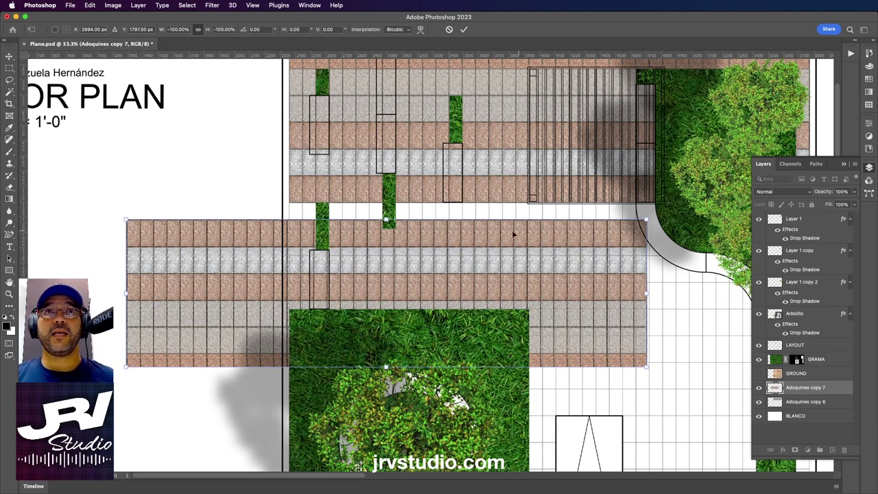
key(Return)
scroll(233, 181, up, 5)
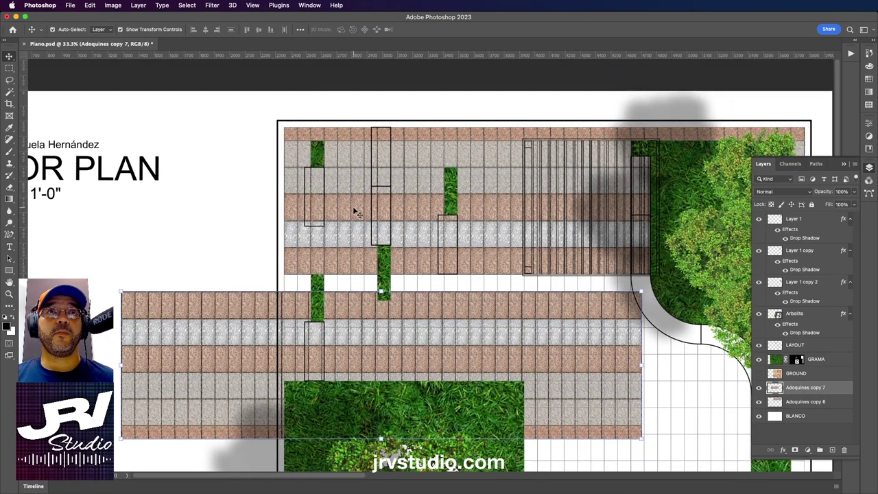
- Marquee-delete the top paver row of Adoquines copy 7 and drag the strip up against the paving
scroll(261, 226, down, 2)
scroll(197, 189, down, 3)
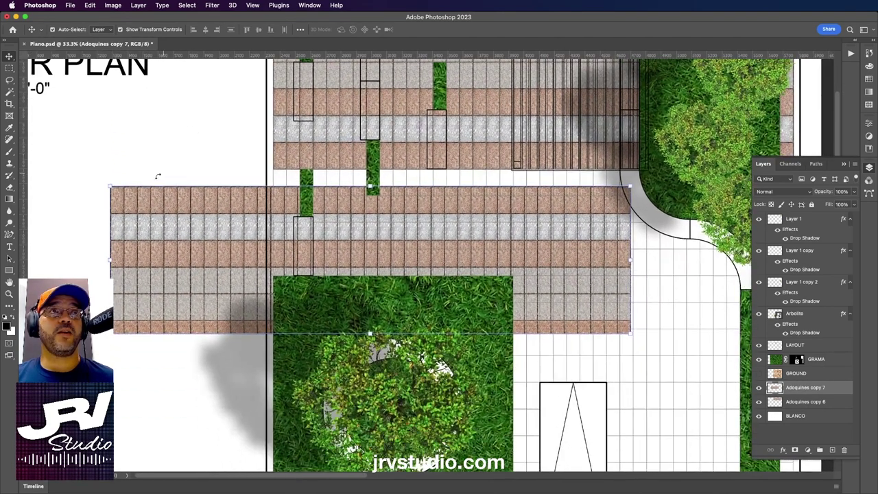
click(10, 68)
drag(76, 176, 669, 216)
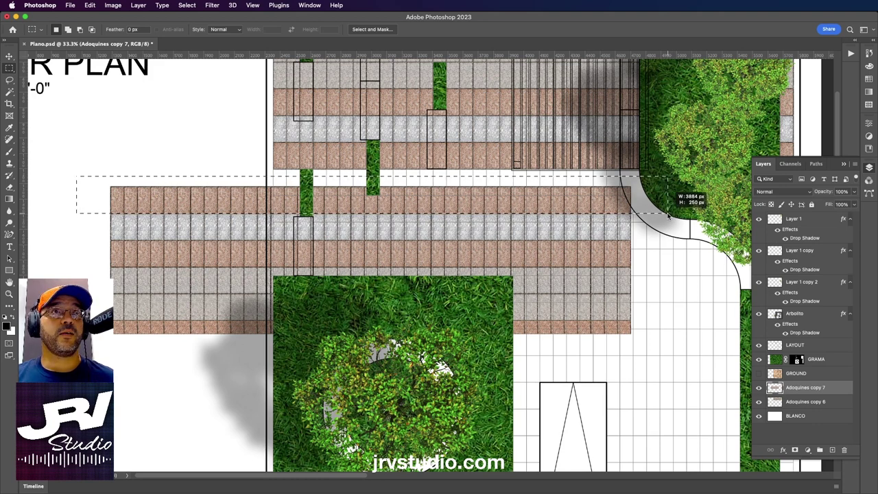
drag(669, 216, 669, 214)
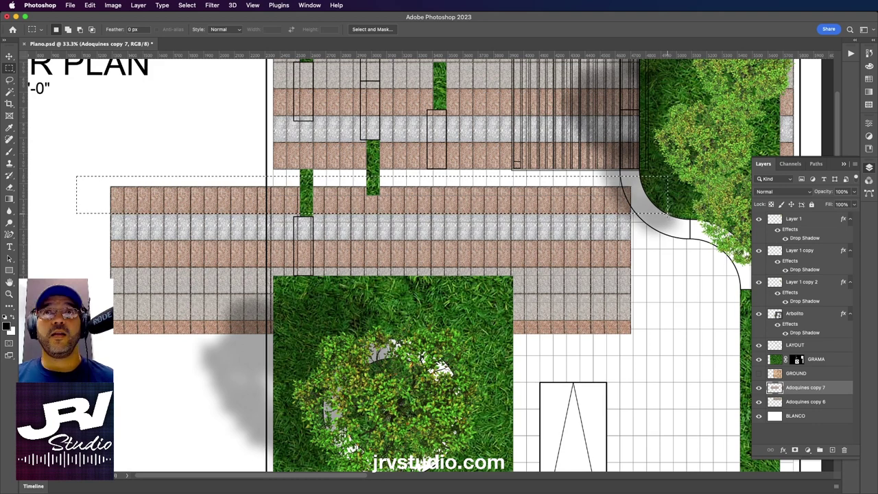
click(759, 388)
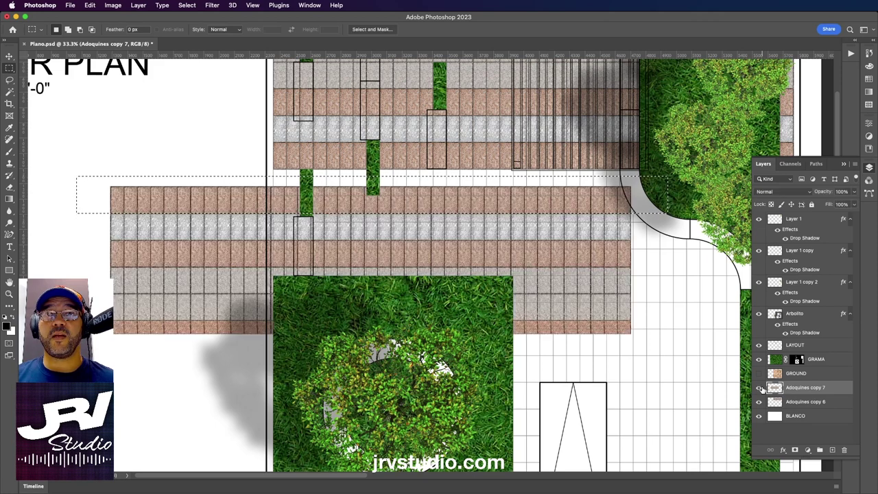
key(Delete)
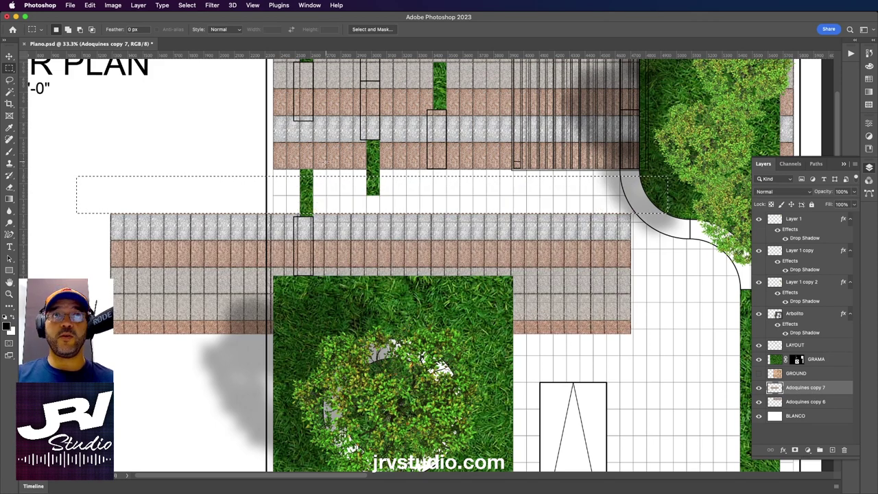
click(9, 56)
drag(116, 236, 280, 192)
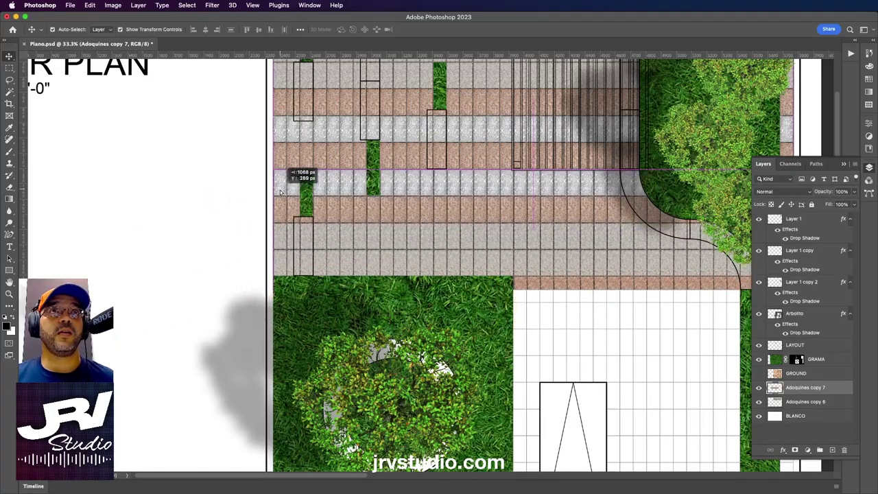
- Zoom in to 300% and nudge Adoquines copy 7 until its seam meets the upper paving
key(super+equal)
key(super+equal)
key(super+equal)
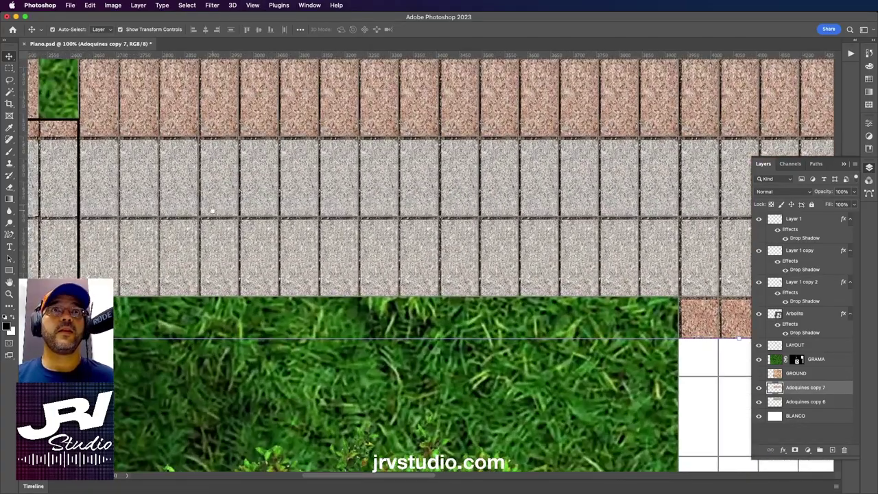
scroll(212, 210, up, 5)
scroll(227, 219, left, 5)
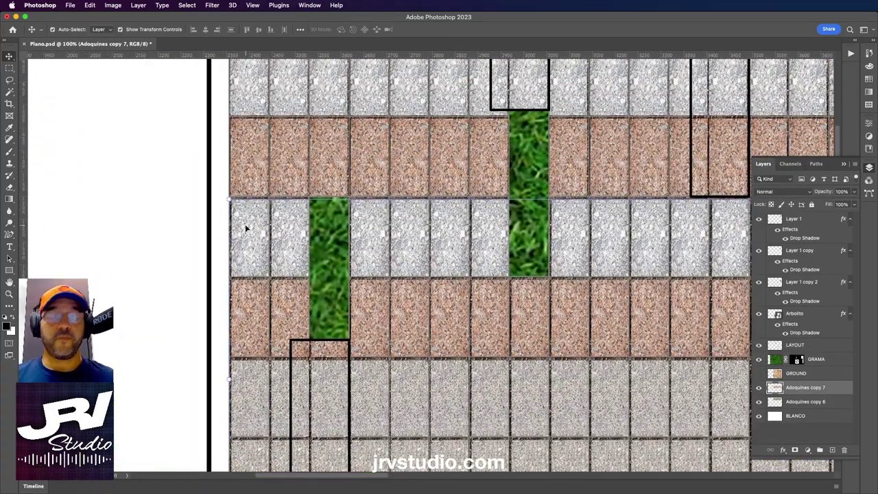
key(super+equal)
key(super+equal)
scroll(251, 231, left, 5)
scroll(252, 136, down, 3)
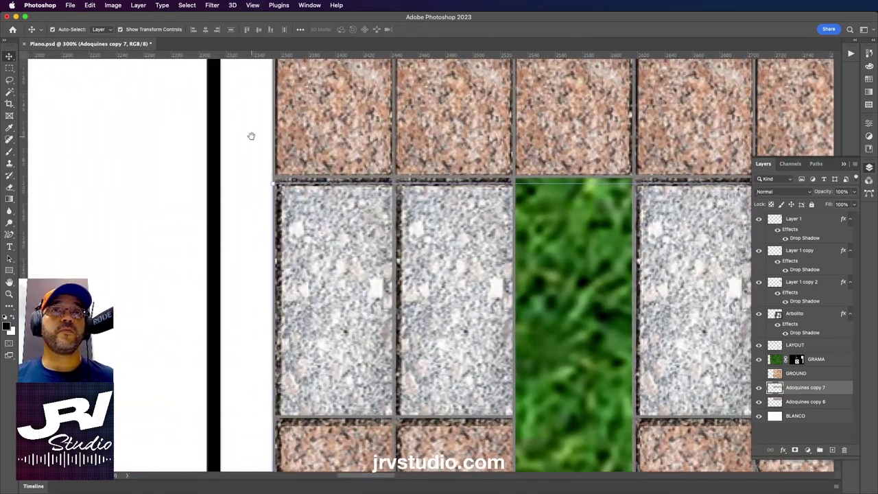
key(Up)
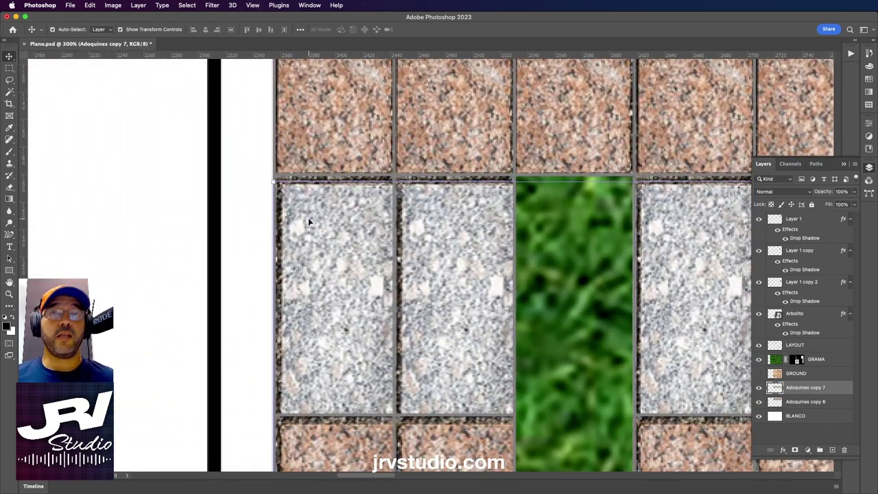
key(Up)
key(Up)
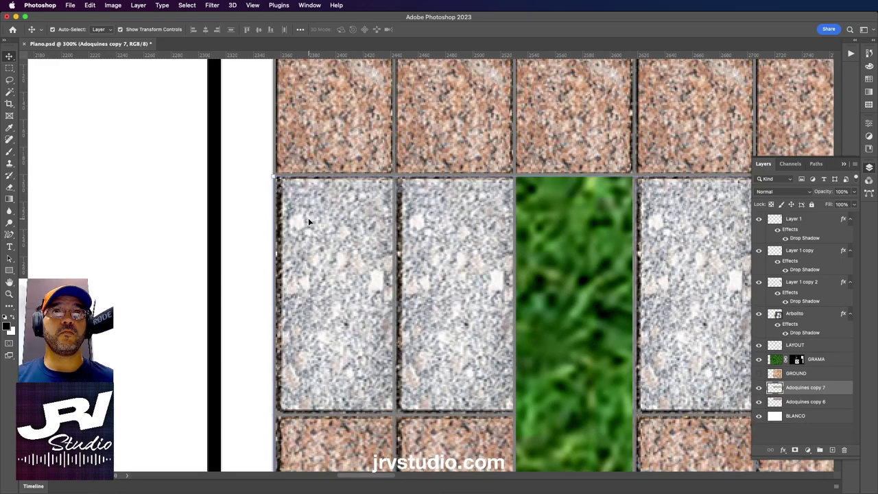
key(Down)
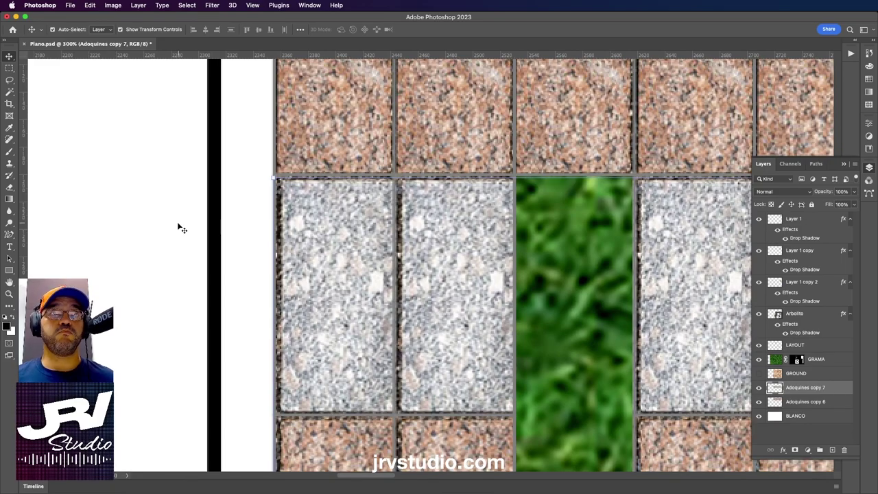
- Select the white background layer and zoom back out to view the whole plan
click(178, 228)
scroll(177, 221, down, 3)
scroll(177, 221, down, 3)
scroll(323, 286, down, 3)
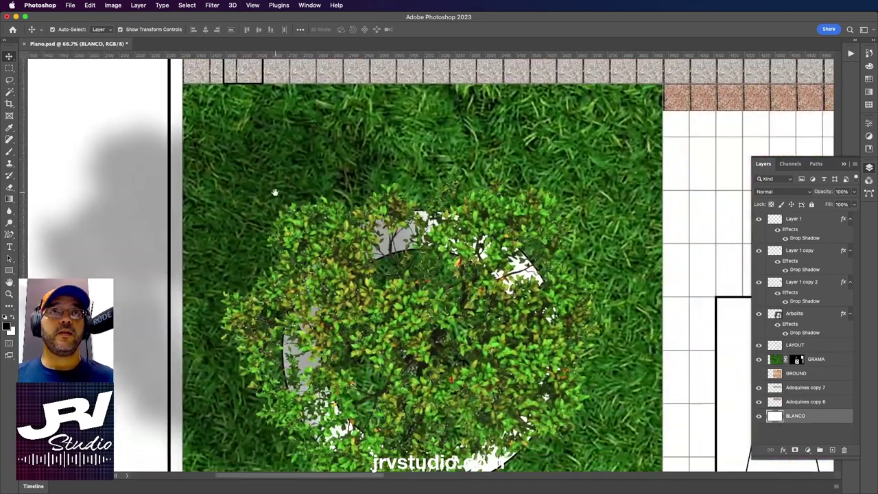
scroll(357, 189, up, 3)
scroll(449, 186, right, 5)
scroll(474, 183, right, 10)
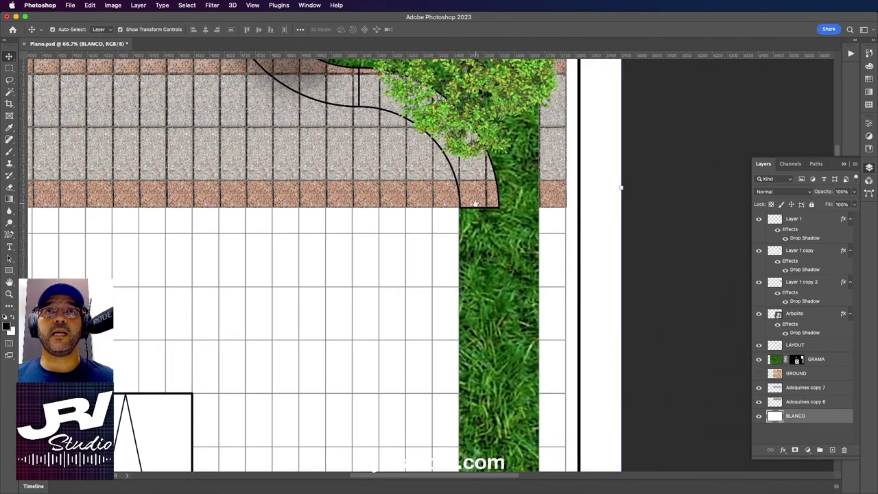
drag(206, 191, 250, 234)
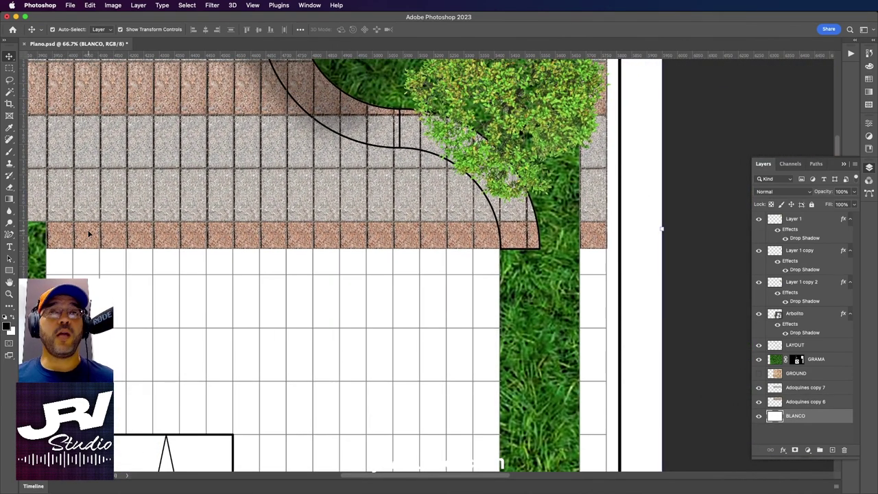
key(super+minus)
key(super+minus)
key(super+minus)
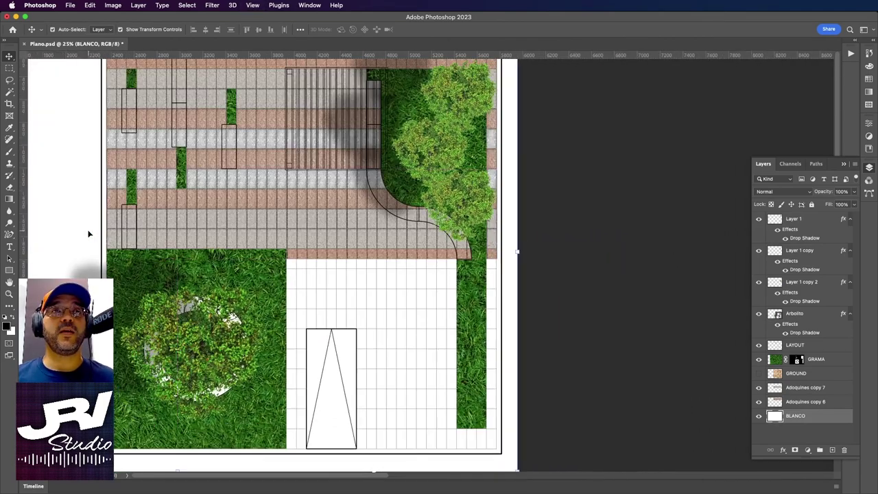
scroll(412, 247, left, 10)
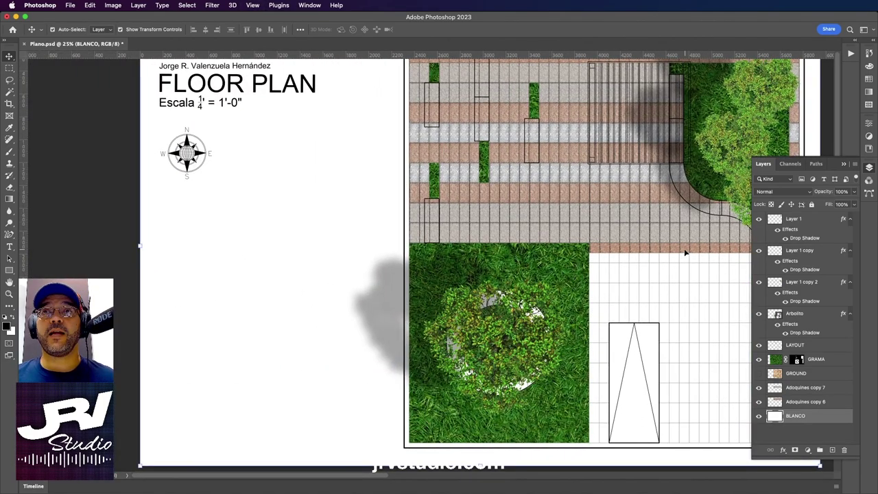
scroll(685, 253, right, 6)
scroll(685, 253, right, 2)
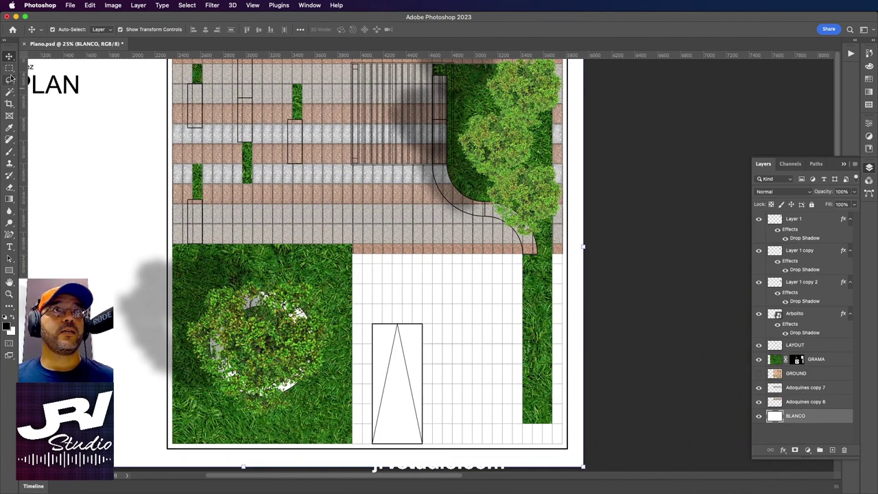
- Marquee the bottom band and delete the stray paver strip from Adoquines copy 7
key(m)
drag(583, 297, 81, 243)
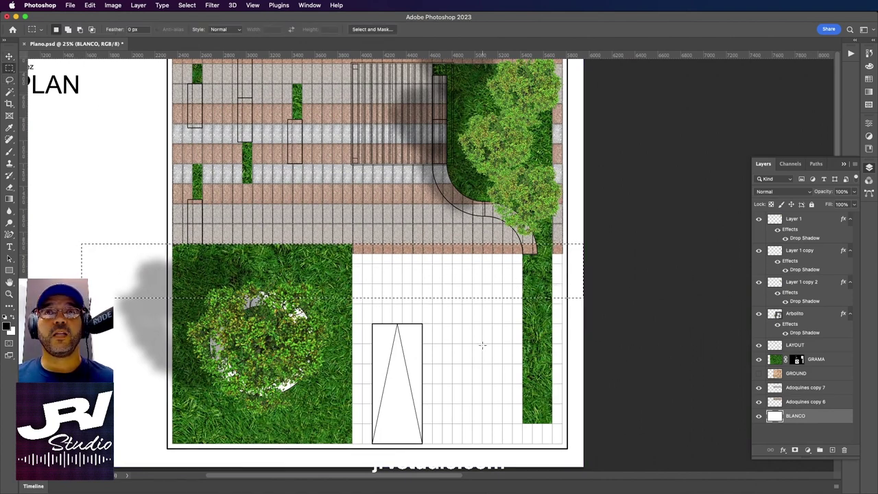
click(759, 403)
click(760, 388)
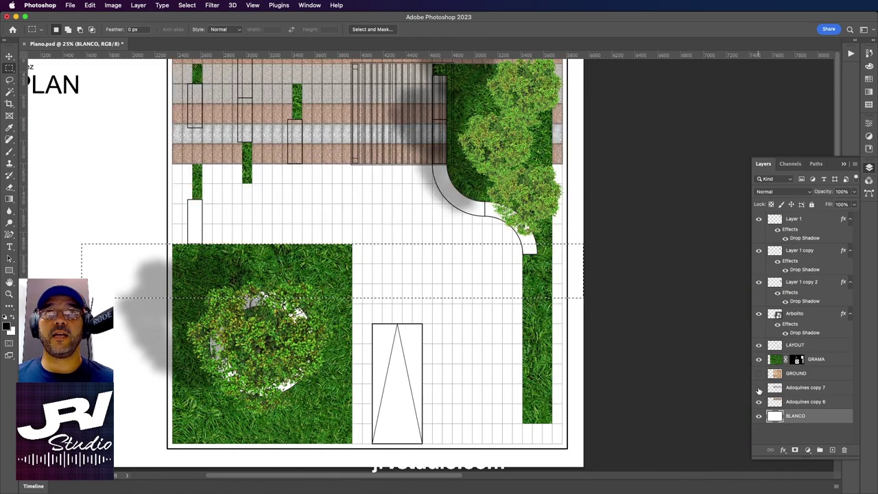
click(798, 389)
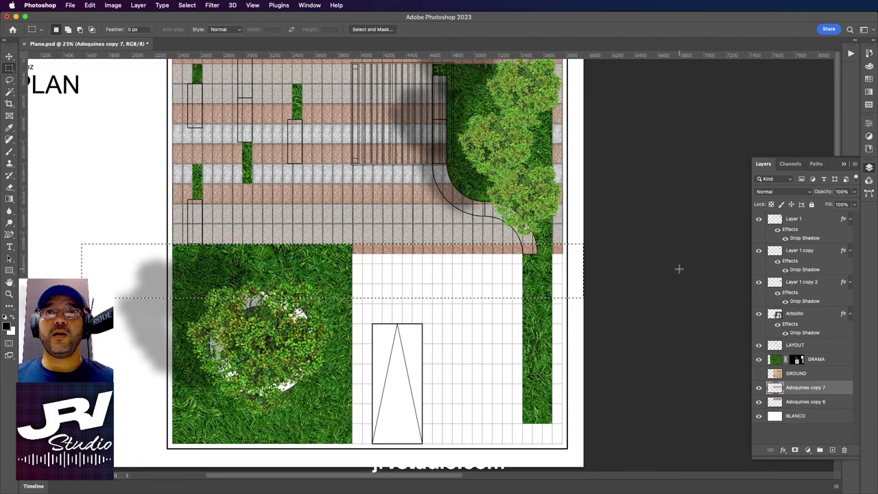
key(Delete)
key(ctrl+d)
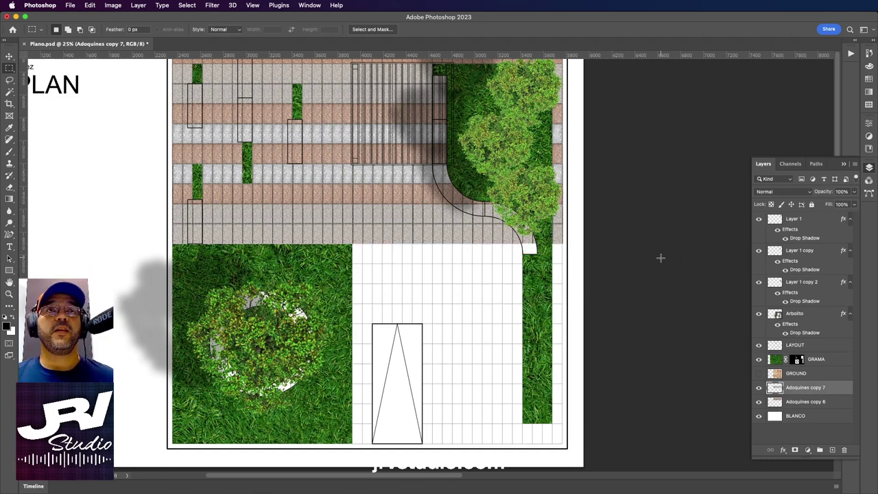
- Alt-drag the paver strip downward with the Move tool to duplicate it lower down
drag(302, 187, 348, 226)
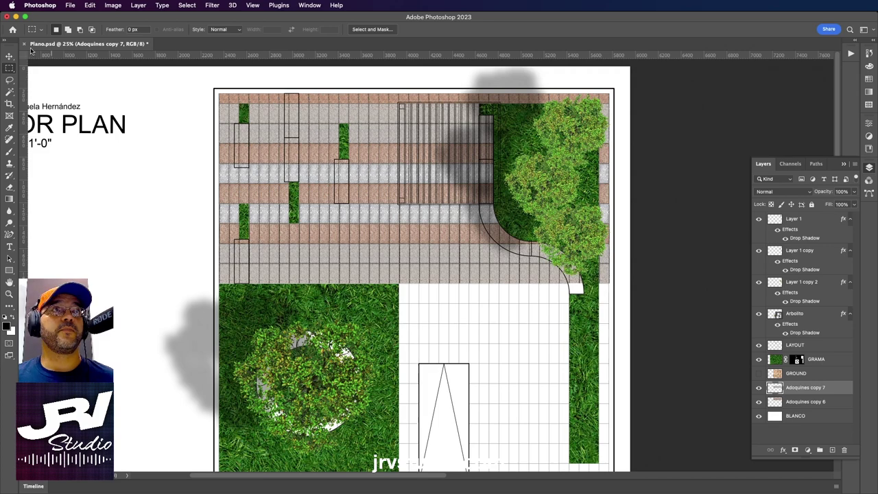
click(10, 55)
scroll(421, 221, down, 3)
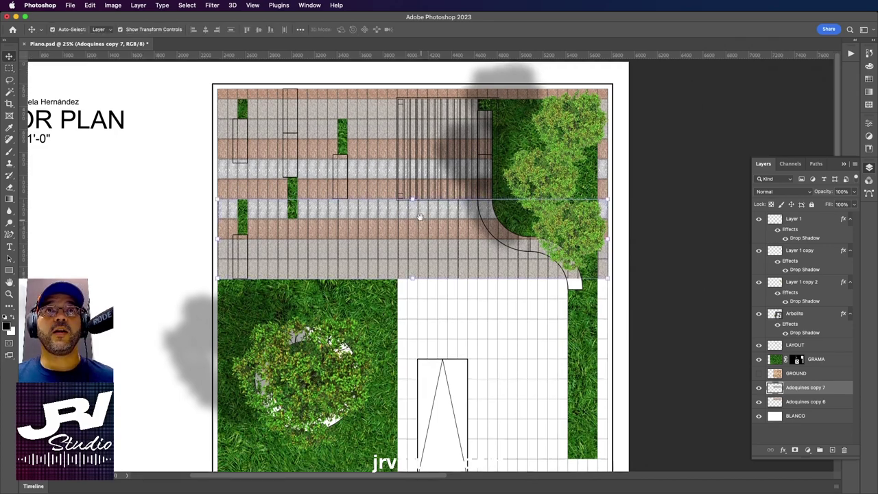
scroll(422, 221, right, 2)
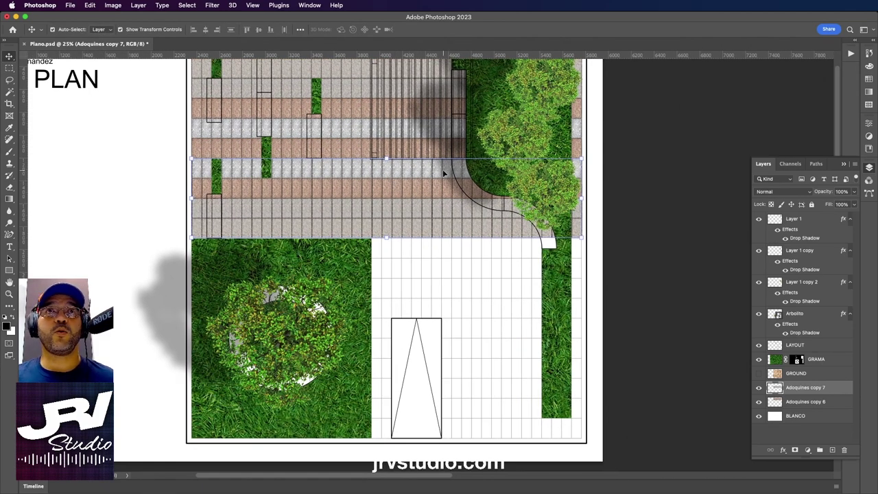
drag(435, 170, 412, 343)
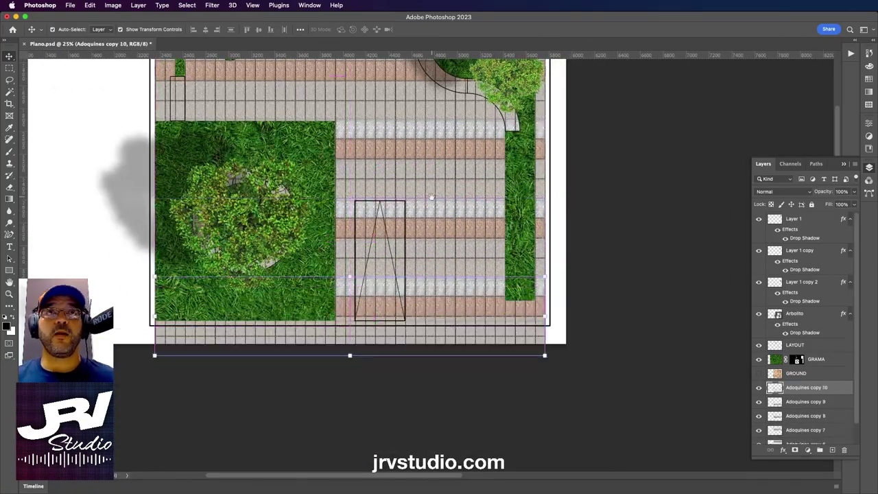
- Apply a Free Transform to the paver copy and select the Adoquines copy 10 layer
scroll(381, 273, up, 10)
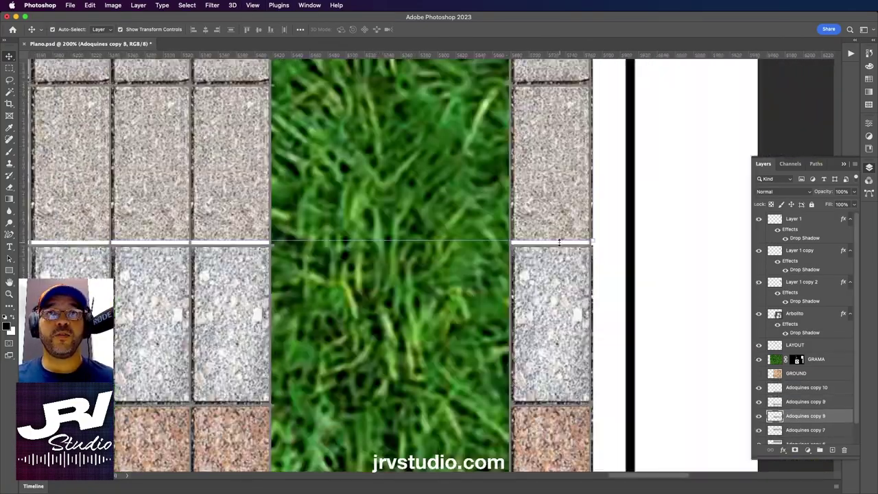
key(ctrl+t)
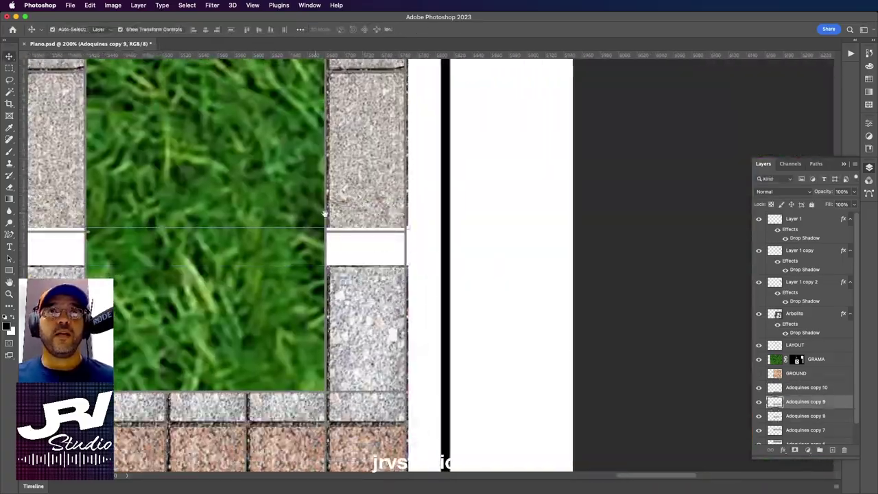
key(Return)
click(355, 232)
scroll(355, 232, down, 3)
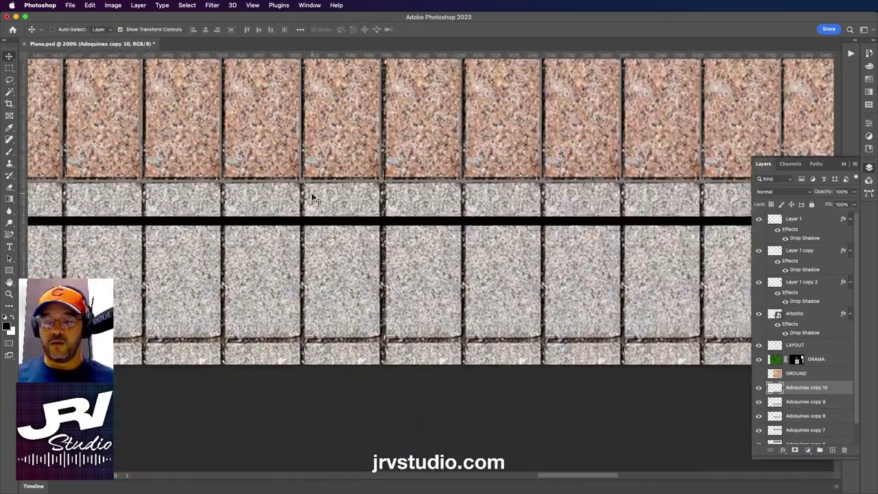
scroll(355, 232, down, 2)
- Marquee the bottom paver row and move it down 57 px to the plan's bottom border
key(m)
mouse_move(676, 240)
mouse_down()
mouse_move(81, 211)
mouse_move(561, 245)
mouse_up()
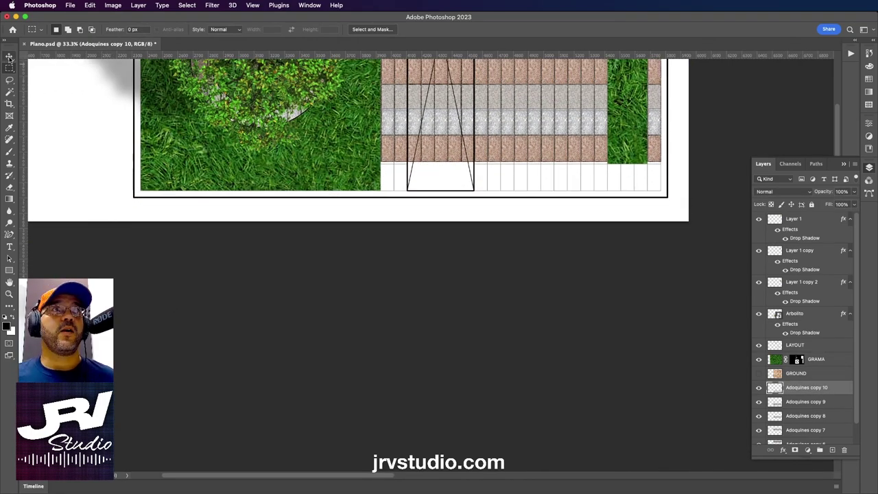
scroll(627, 171, up, 5)
key(v)
drag(574, 171, 562, 186)
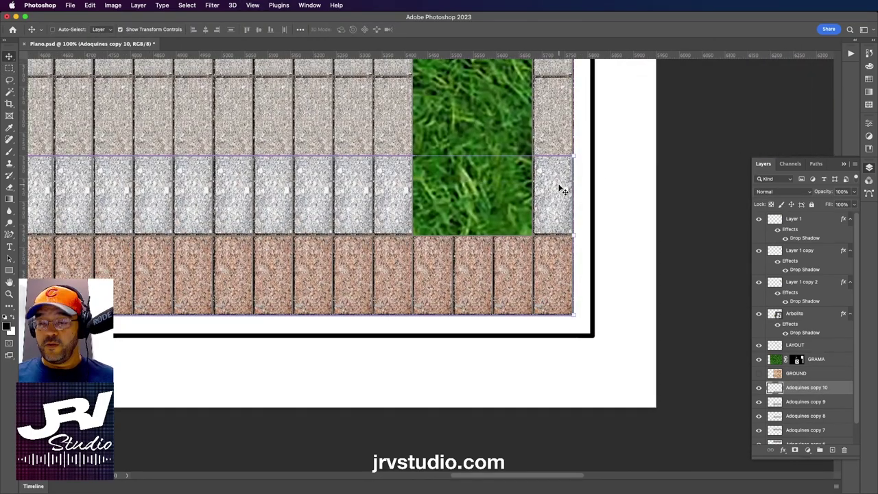
scroll(549, 314, up, 3)
scroll(411, 240, right, 2)
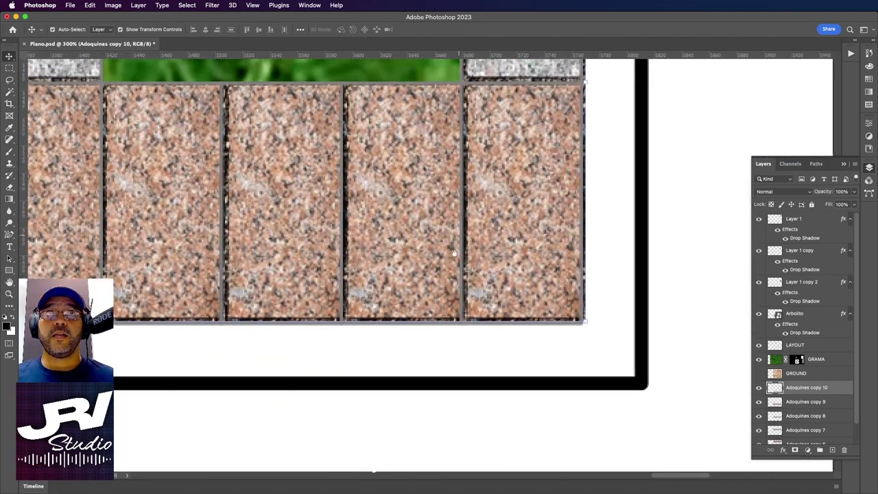
scroll(446, 261, up, 5)
scroll(478, 291, down, 2)
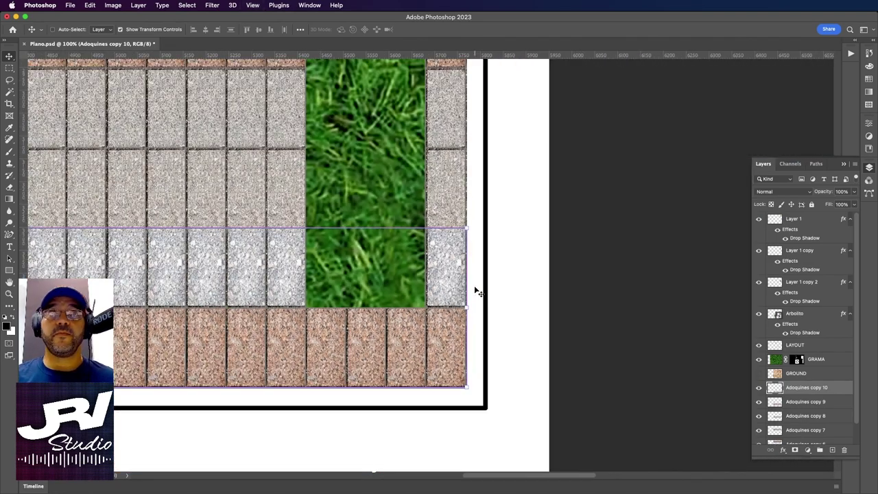
scroll(476, 290, down, 3)
scroll(455, 269, left, 4)
scroll(455, 270, down, 1)
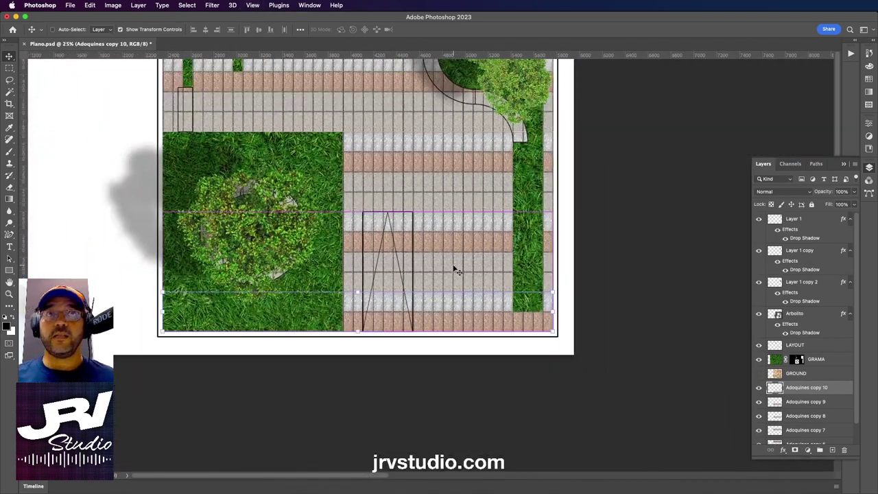
scroll(439, 273, up, 2)
scroll(432, 273, left, 1)
scroll(427, 274, down, 1)
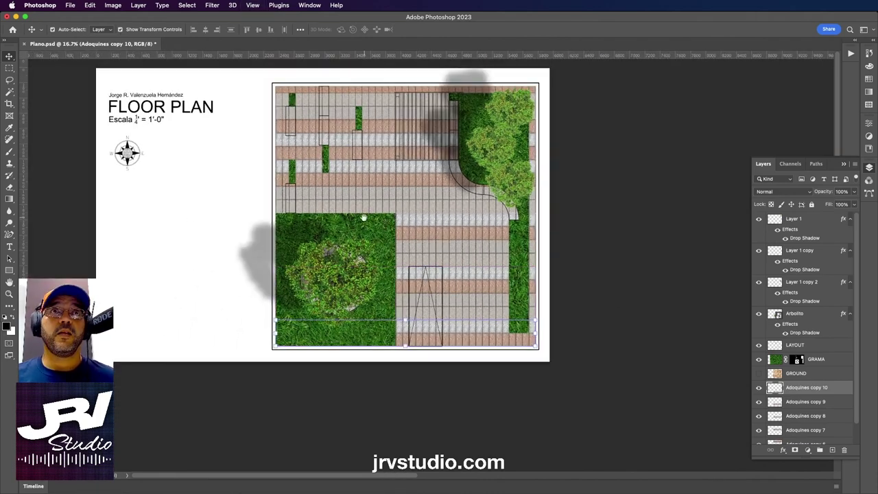
- Toggle Adoquines copy 10 through copy 6 to check their rows, then select all five layers
click(232, 205)
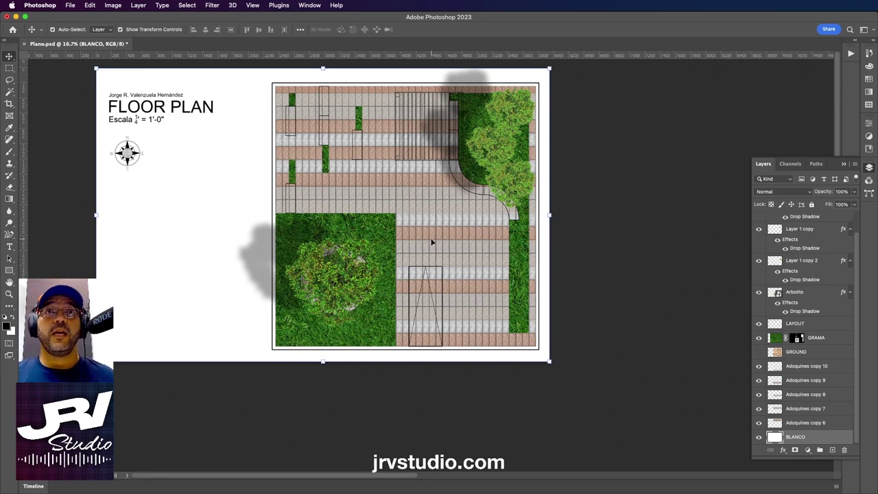
drag(462, 235, 440, 221)
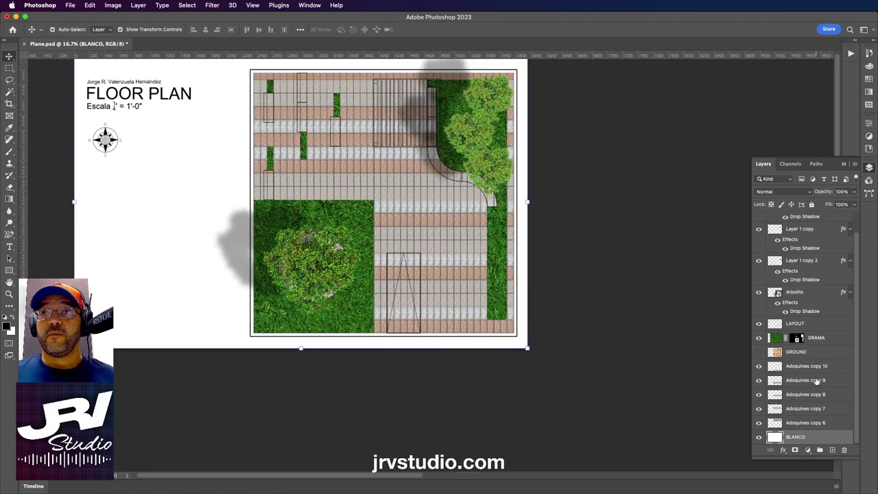
click(759, 366)
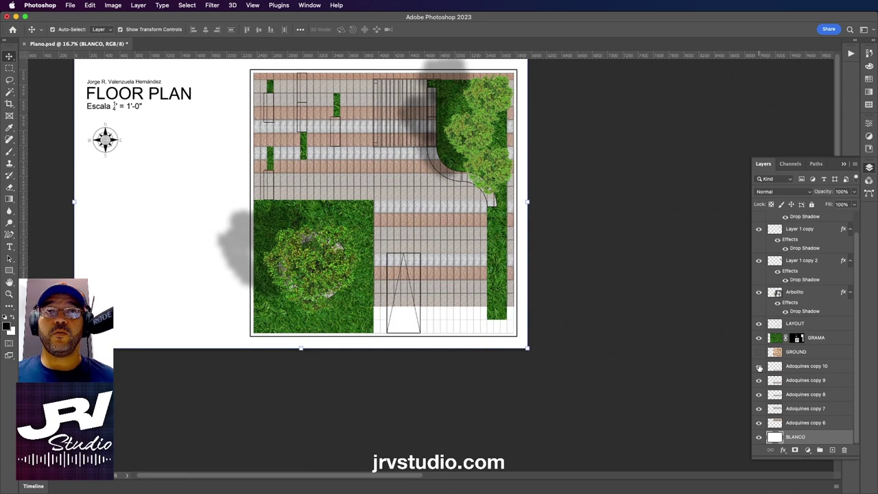
click(759, 380)
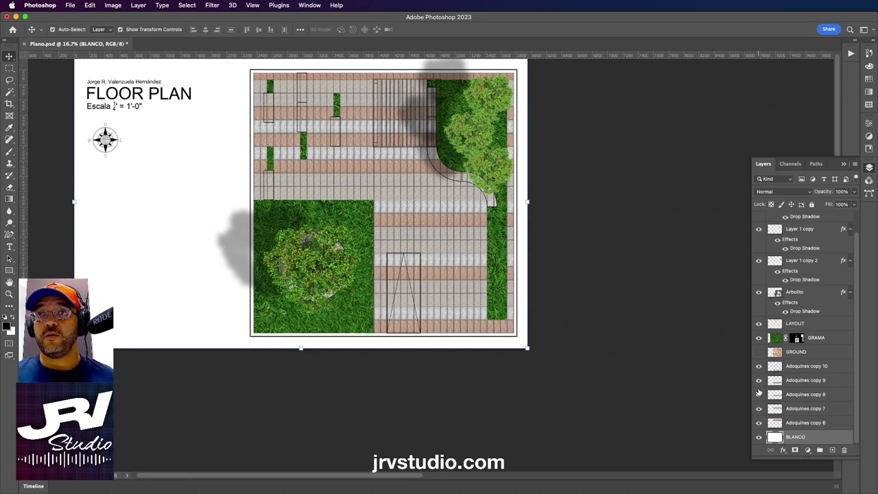
click(759, 395)
click(759, 409)
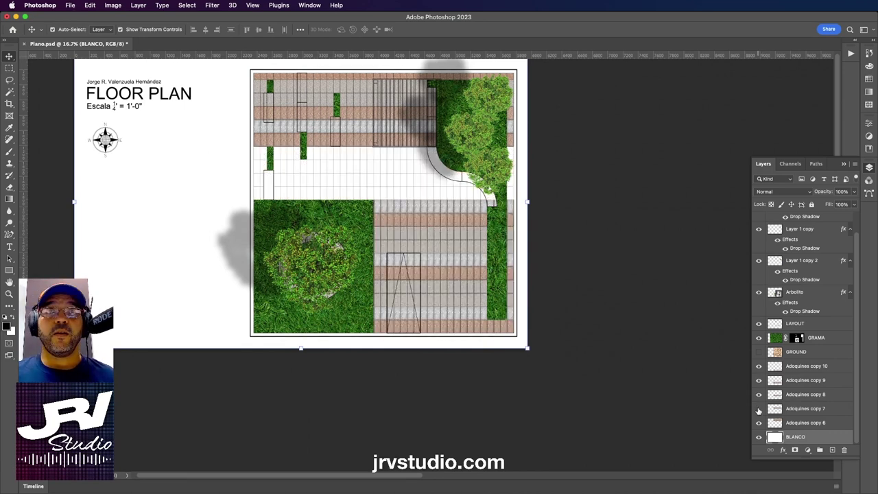
click(759, 423)
click(759, 422)
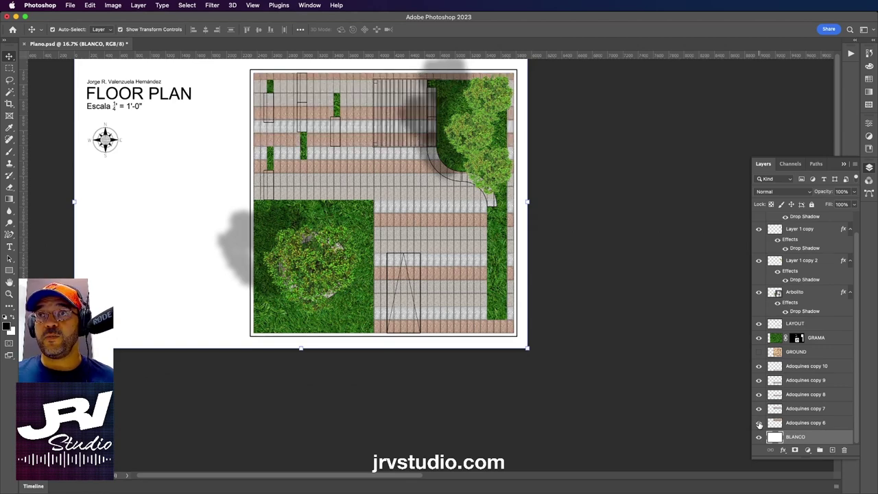
click(805, 423)
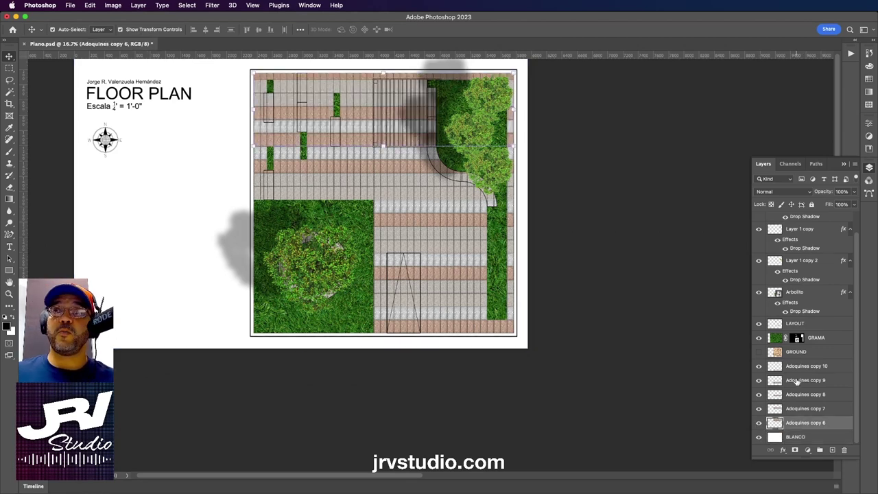
shift+click(797, 367)
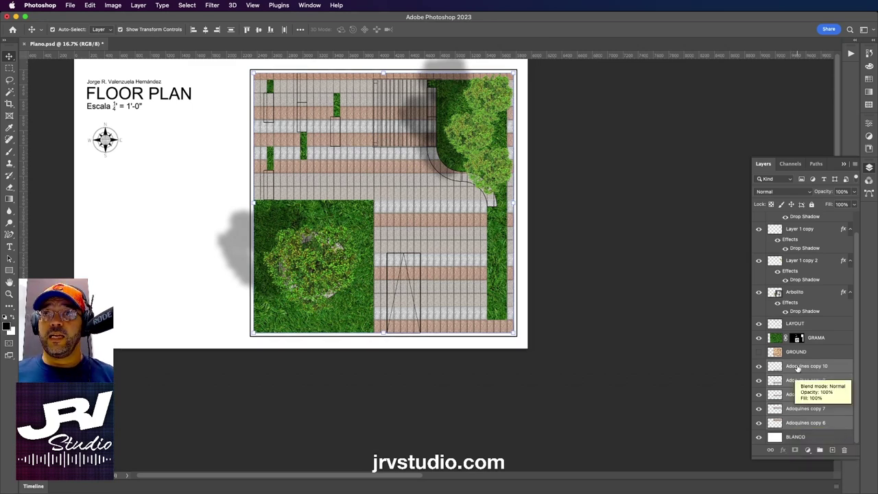
- Merge the selected paver layers into Adoquines copy 10 and undo an accidental move
right_click(798, 367)
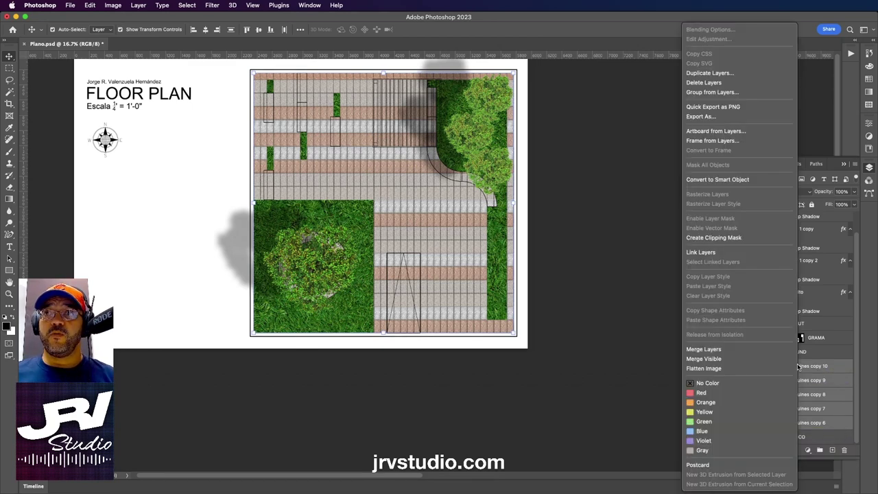
click(703, 350)
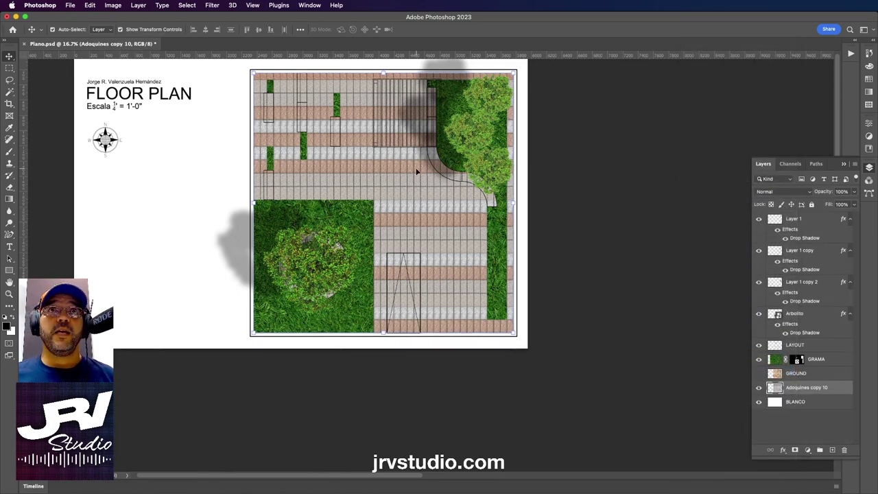
mouse_move(466, 190)
mouse_down()
mouse_move(355, 269)
mouse_move(283, 186)
mouse_up()
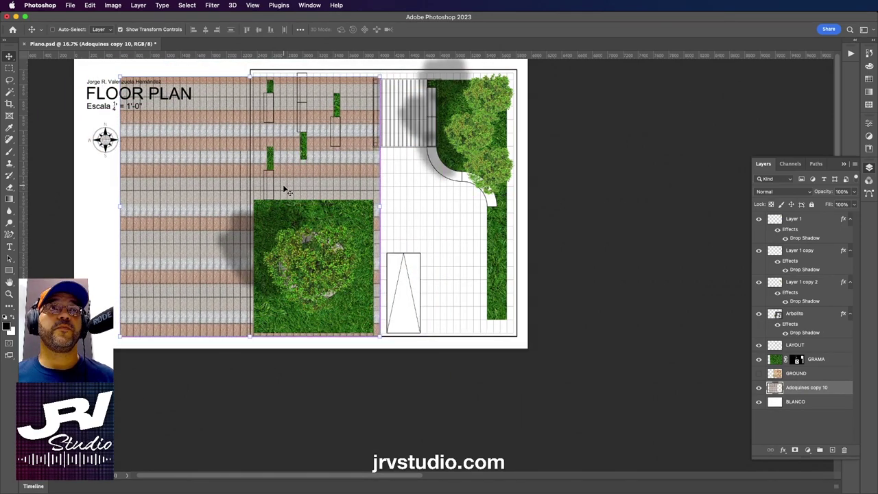
key(super+z)
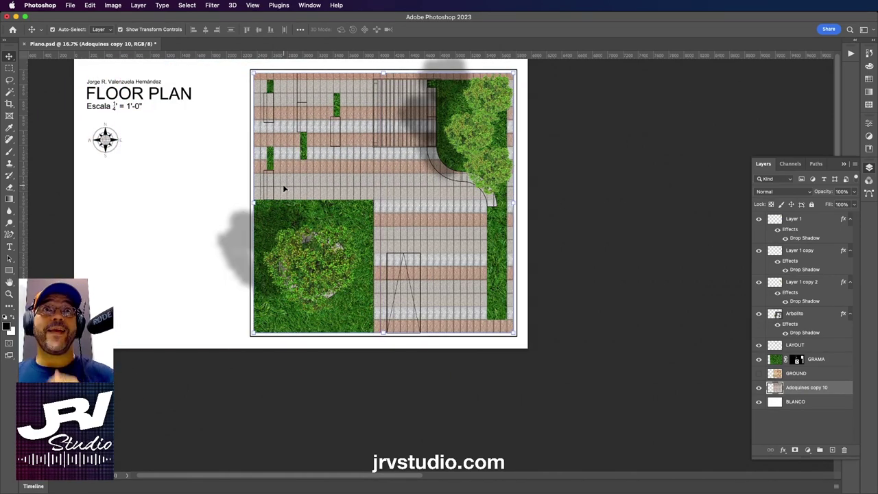
mouse_move(535, 160)
mouse_down()
mouse_move(608, 149)
mouse_move(509, 247)
mouse_up()
key(super+equal)
key(super+equal)
- Hide the black LAYOUT lines to inspect the layers underneath
scroll(508, 247, up, 5)
scroll(497, 261, down, 2)
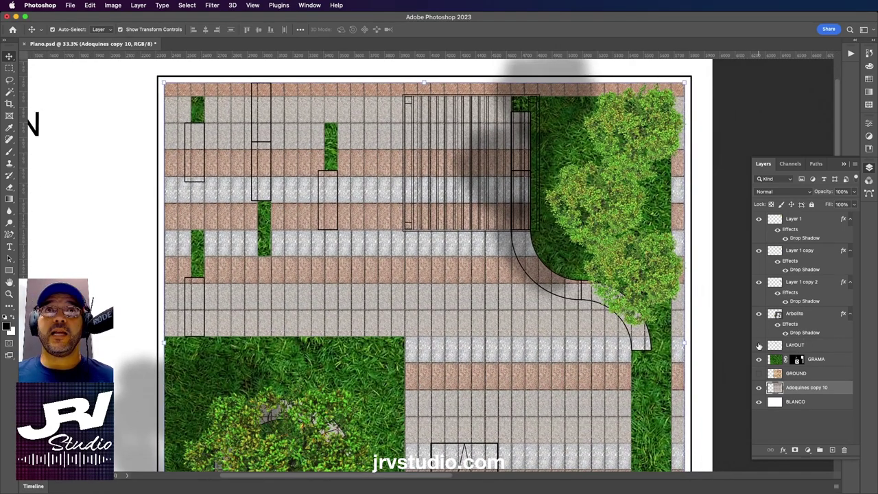
click(759, 346)
scroll(620, 291, down, 3)
scroll(603, 220, down, 2)
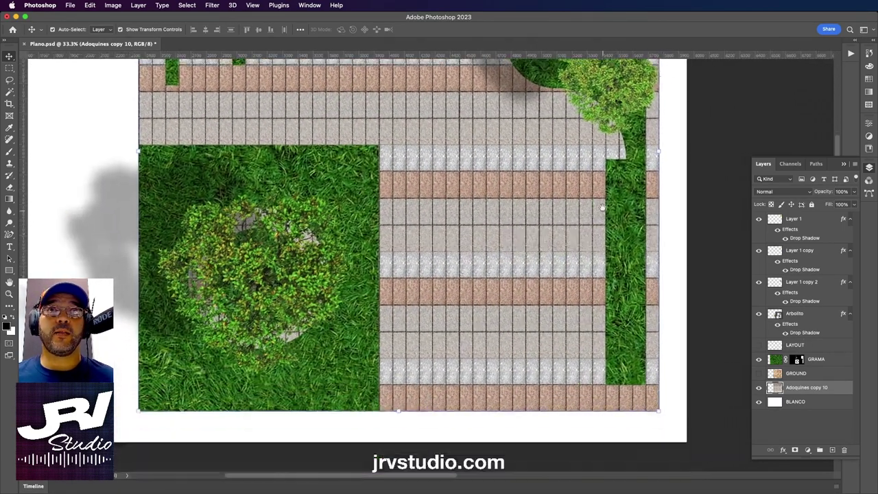
scroll(602, 207, down, 3)
scroll(614, 240, up, 2)
scroll(618, 315, up, 5)
scroll(594, 274, up, 4)
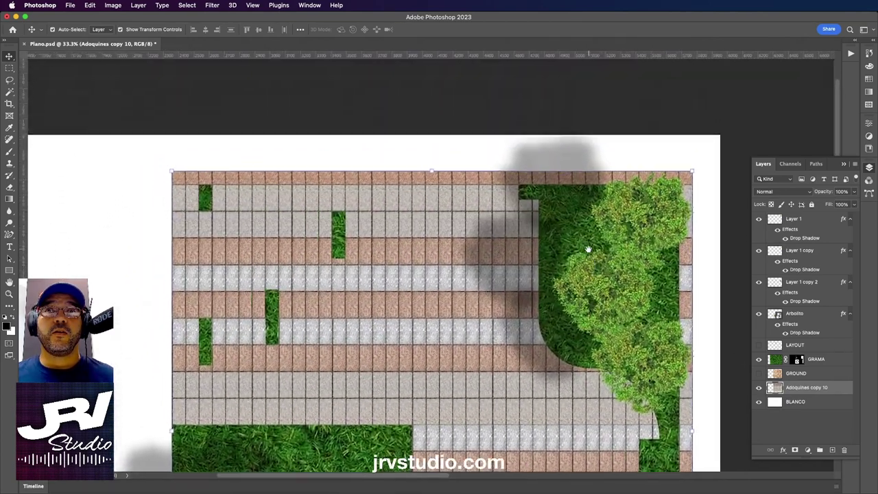
scroll(588, 249, down, 1)
scroll(638, 287, down, 3)
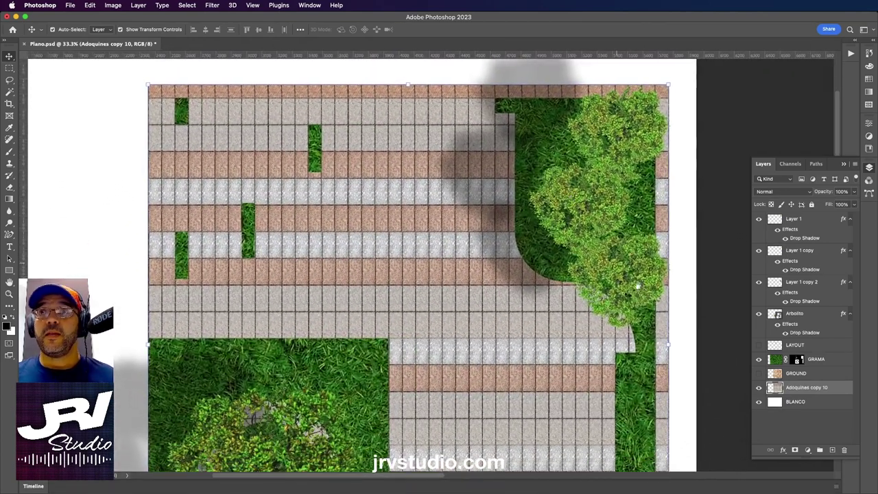
- Show the GROUND texture, move it below Adoquines copy 10, and turn LAYOUT back on
click(759, 373)
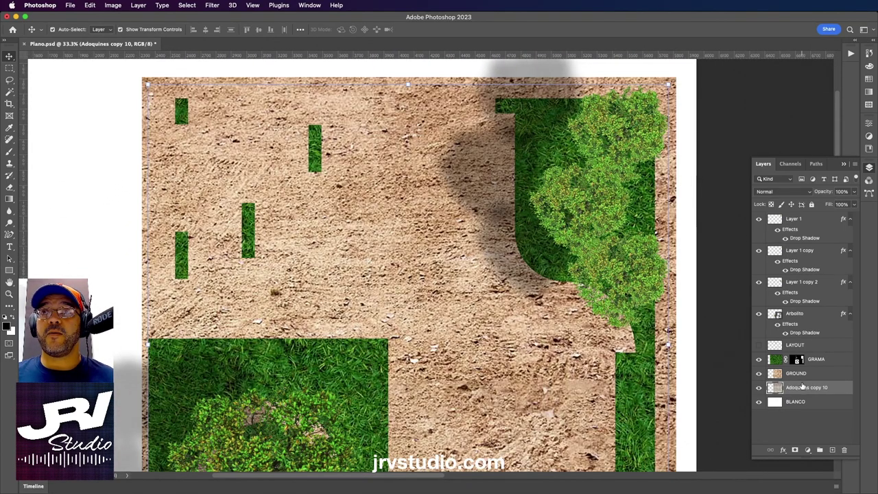
drag(802, 373, 799, 395)
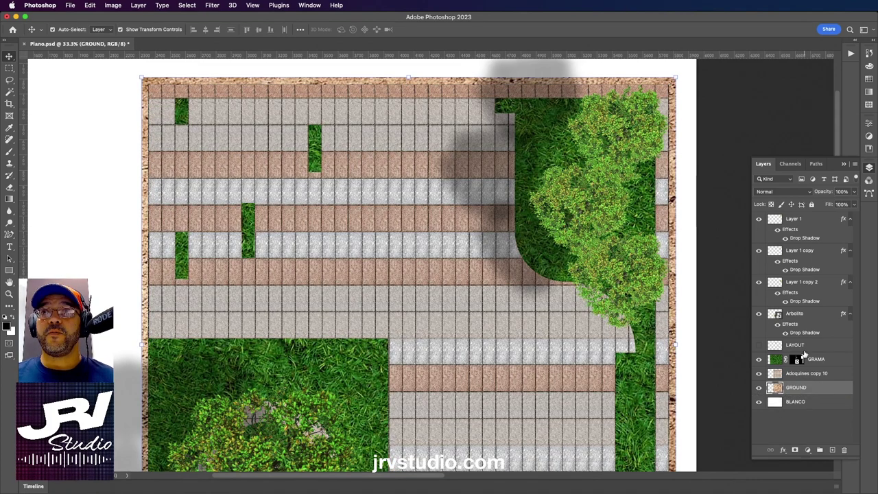
scroll(686, 343, down, 10)
scroll(604, 226, right, 3)
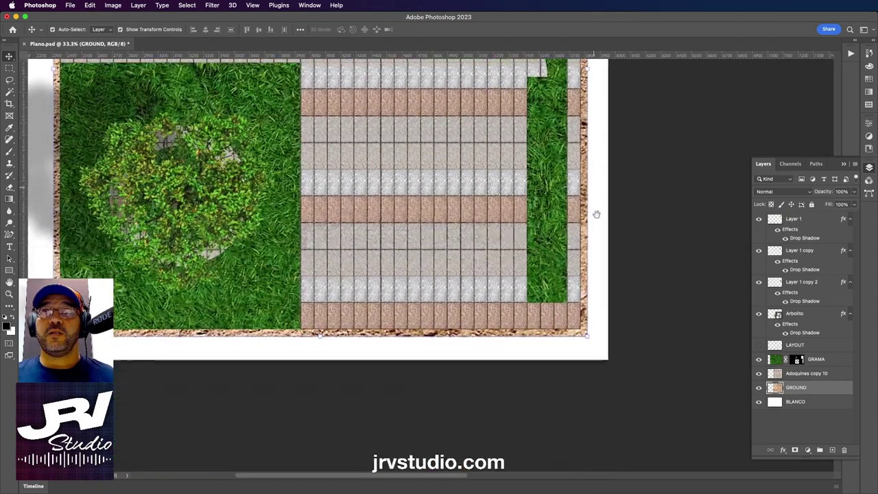
scroll(618, 295, up, 6)
scroll(631, 302, left, 4)
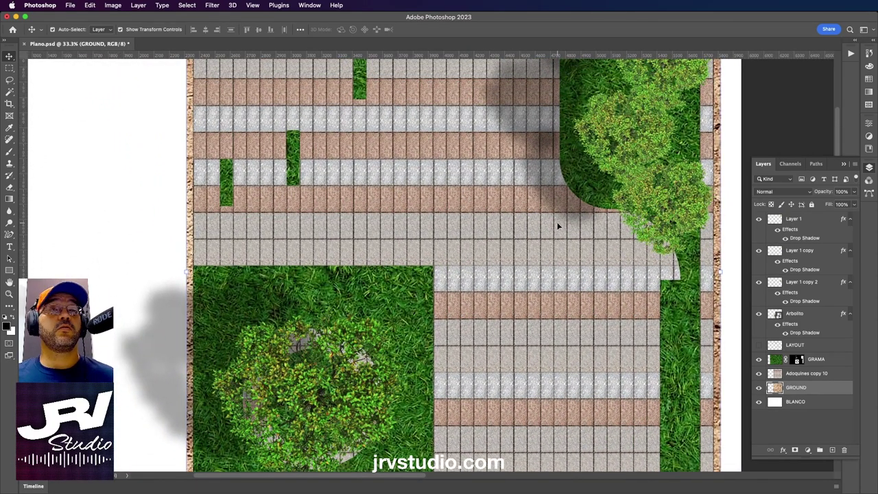
click(759, 349)
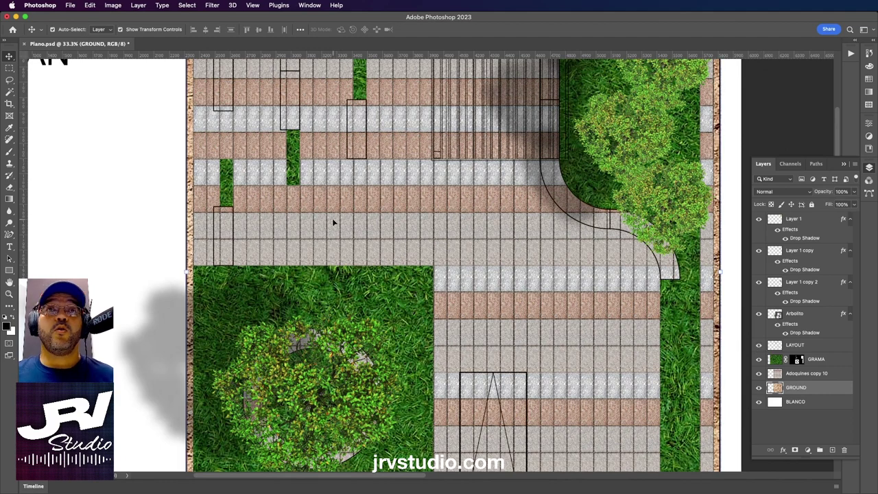
- Toggle each tree layer to identify it and make Arbolito visible
scroll(375, 158, up, 4)
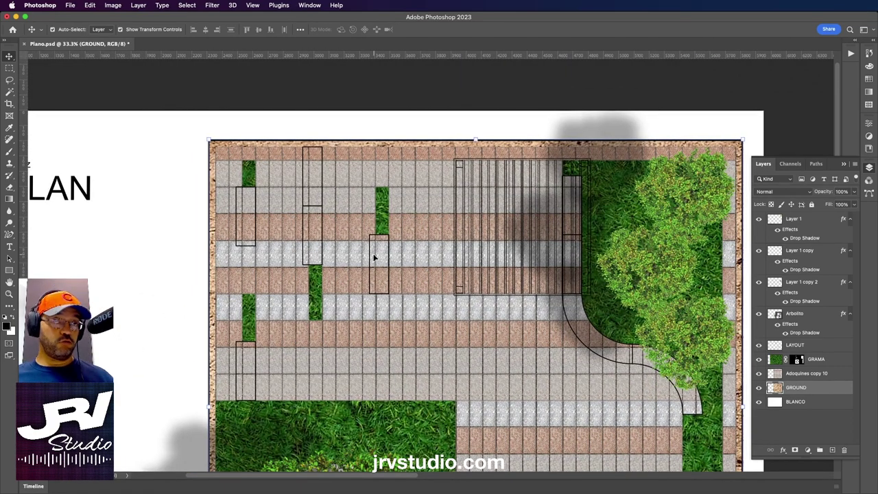
click(759, 218)
click(759, 219)
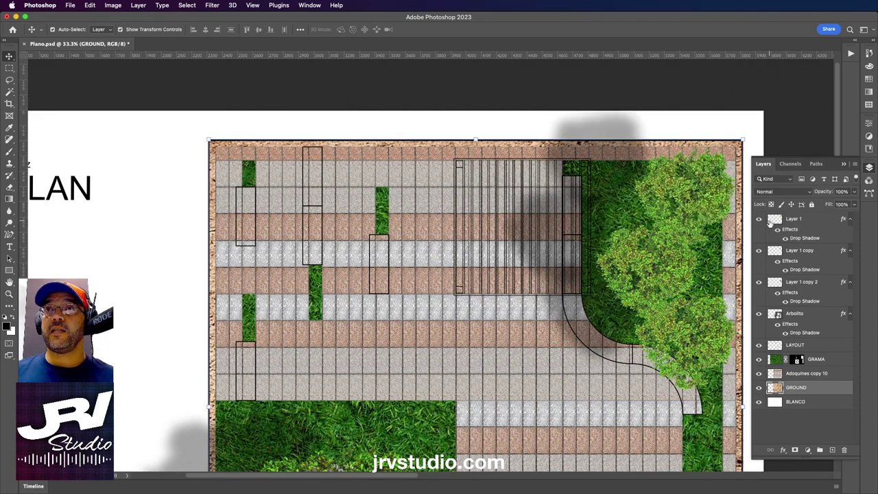
click(759, 251)
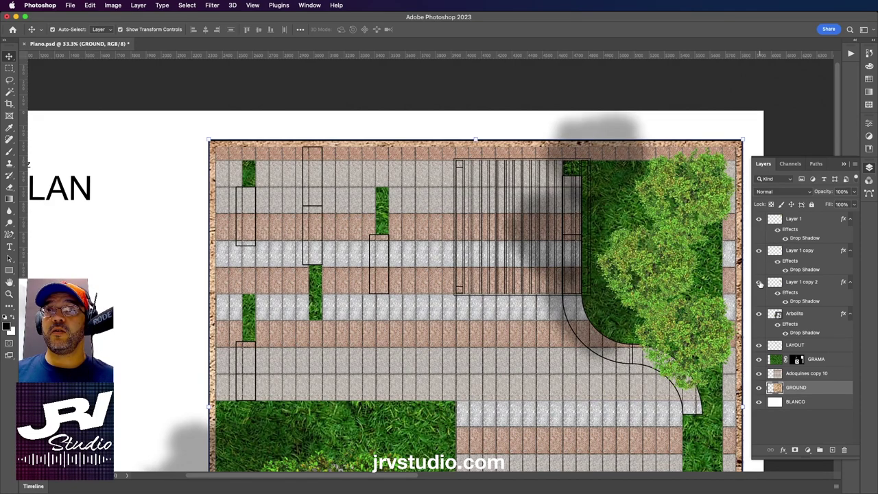
click(759, 282)
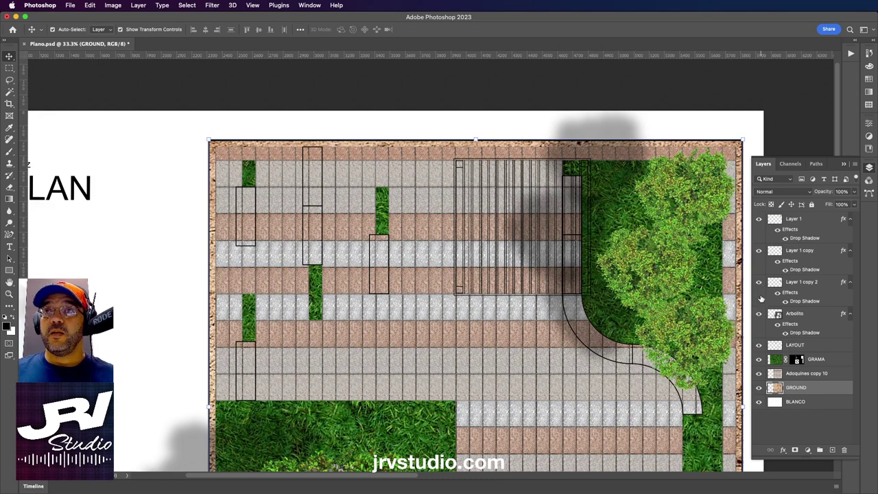
scroll(713, 297, down, 3)
scroll(594, 205, down, 3)
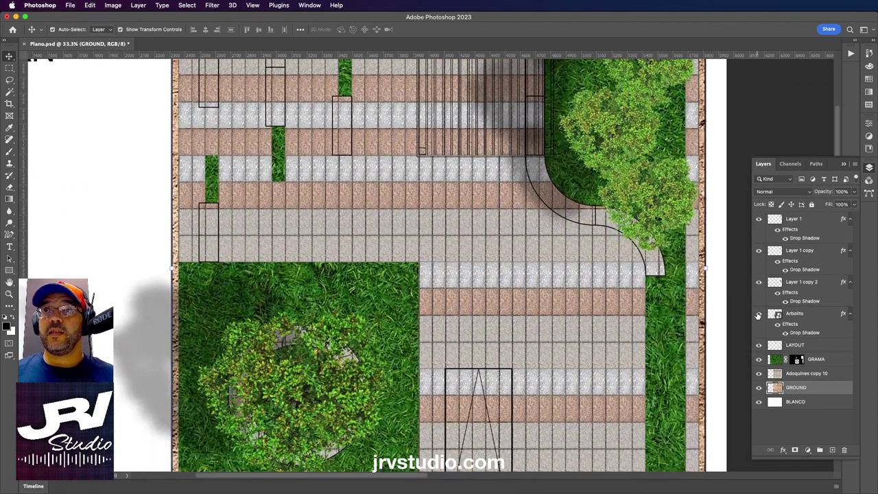
click(759, 315)
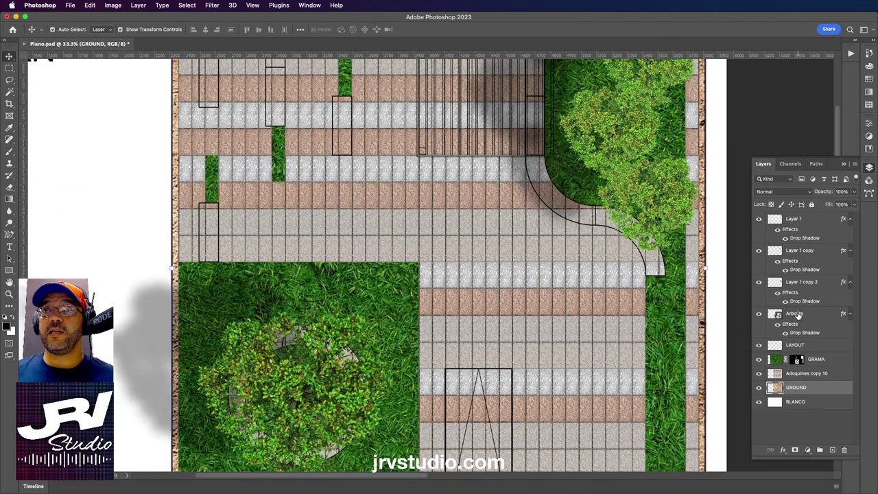
- Collapse the Drop Shadow effect lists of the four tree layers and select Layer 1
click(850, 313)
click(848, 282)
click(849, 250)
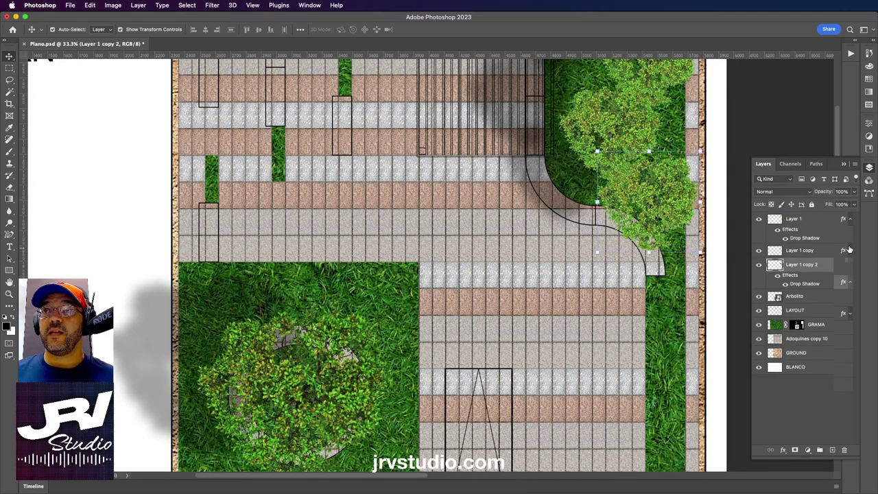
click(851, 219)
click(851, 247)
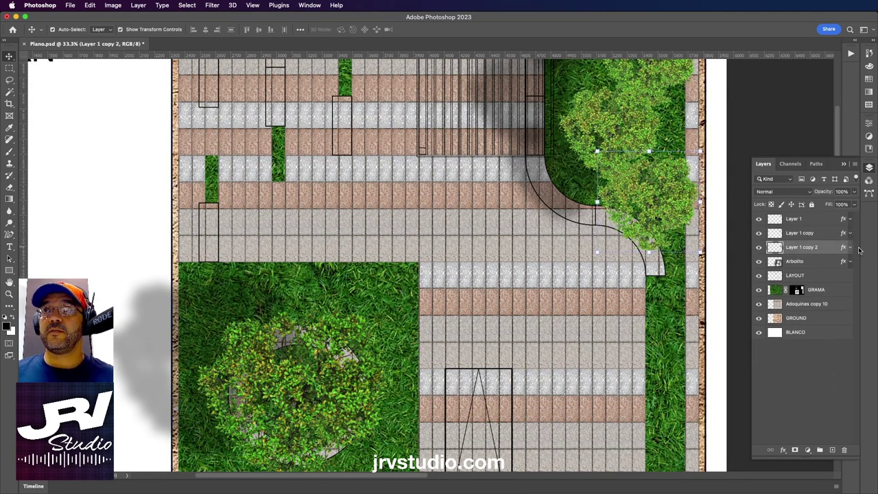
click(809, 220)
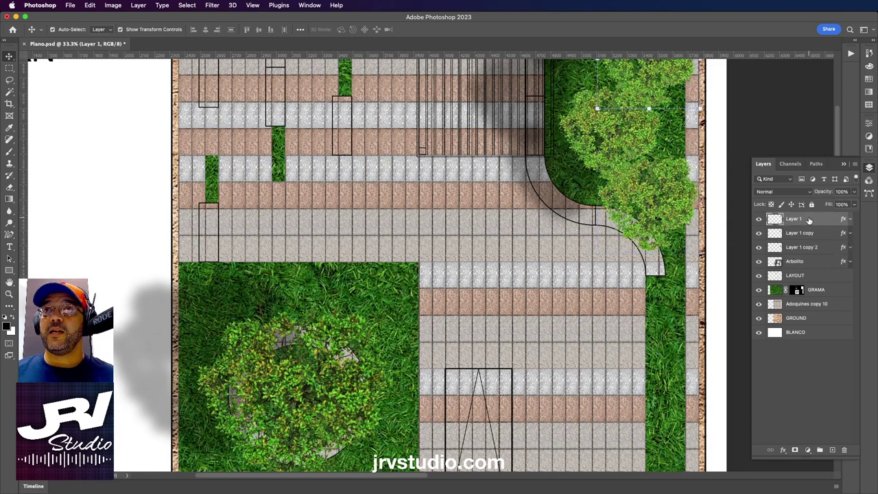
scroll(716, 209, up, 2)
- Rename the top-right tree layer Abrol01 and the middle tree layer Arbol02
scroll(716, 209, up, 2)
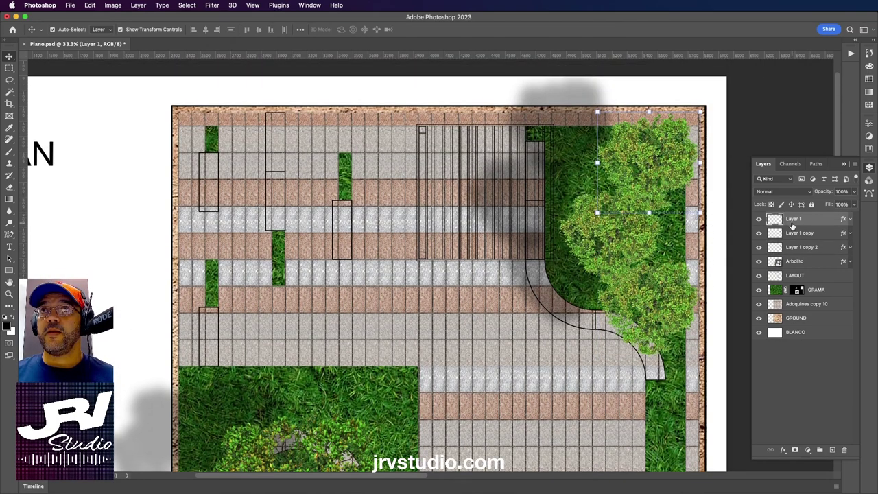
double_click(794, 219)
text(Abrol01)
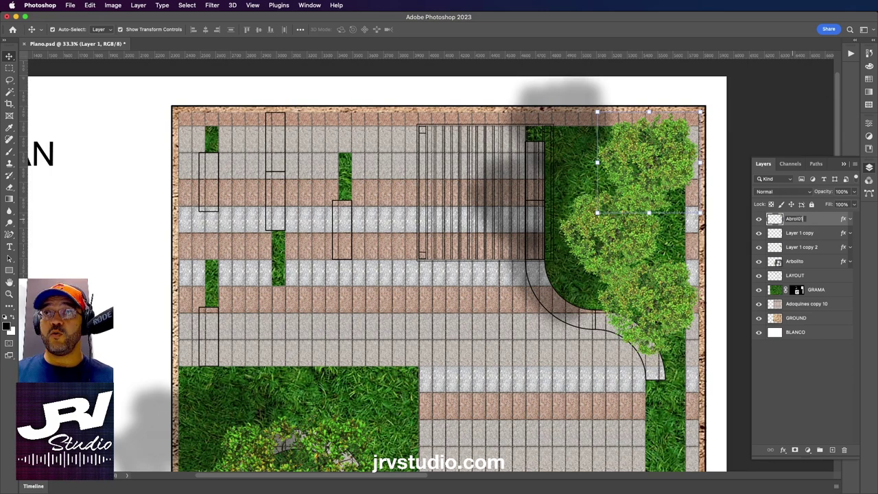
key(Return)
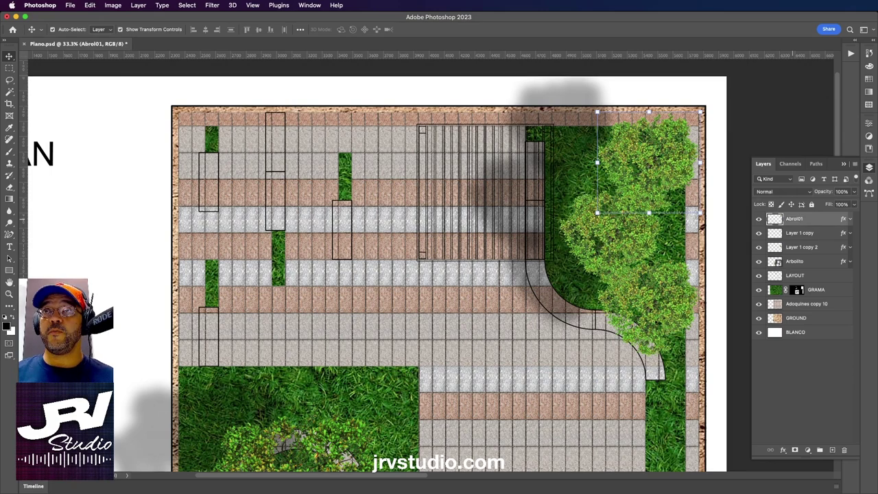
click(778, 237)
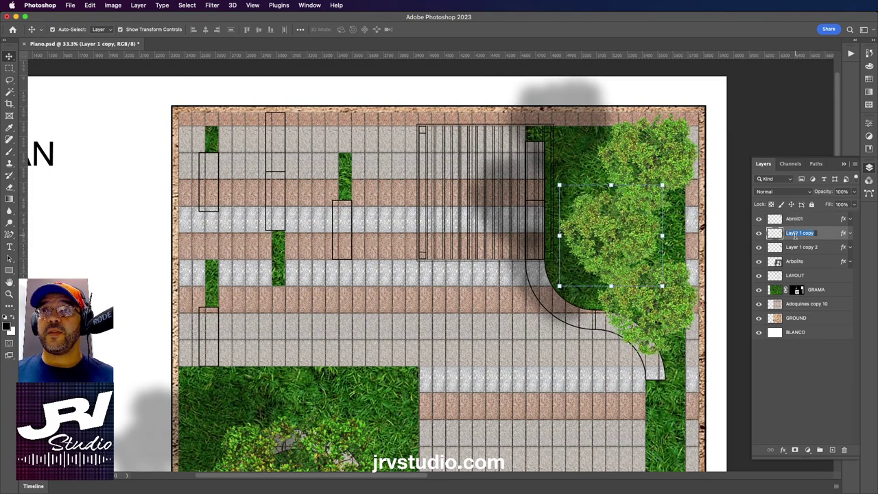
double_click(800, 233)
text(Arbol)
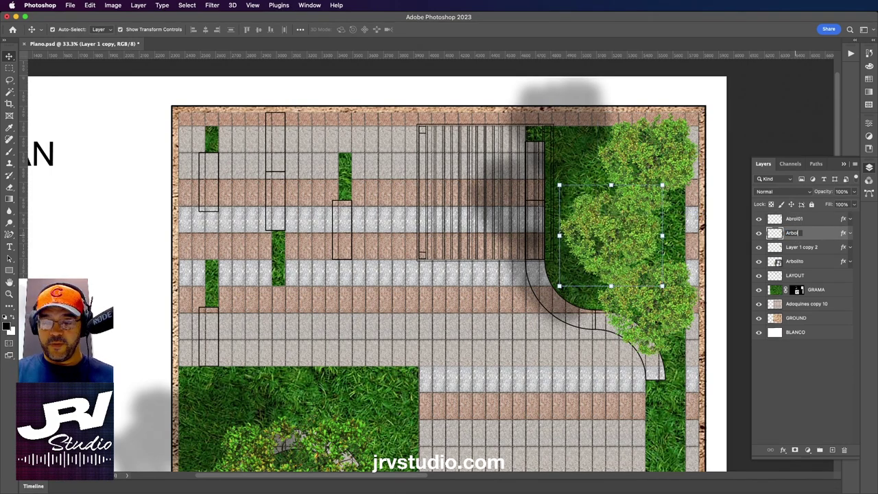
text(02)
key(Return)
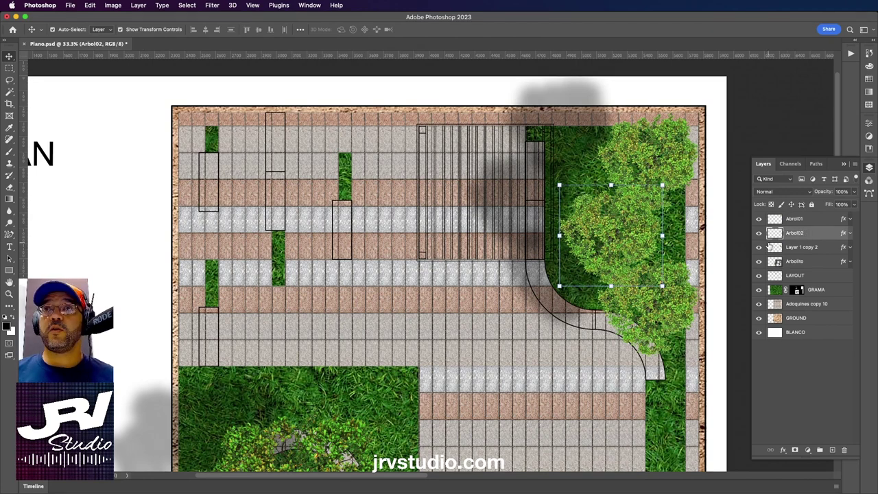
- Rename the lower tree layer Arbol03 and Arbolito to Arbolito Grande, then select all four
click(775, 247)
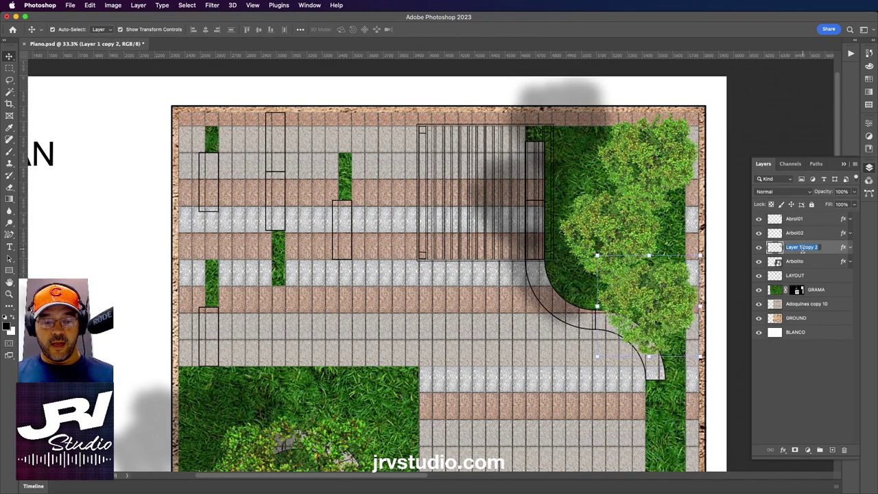
double_click(802, 247)
text(Arbol03)
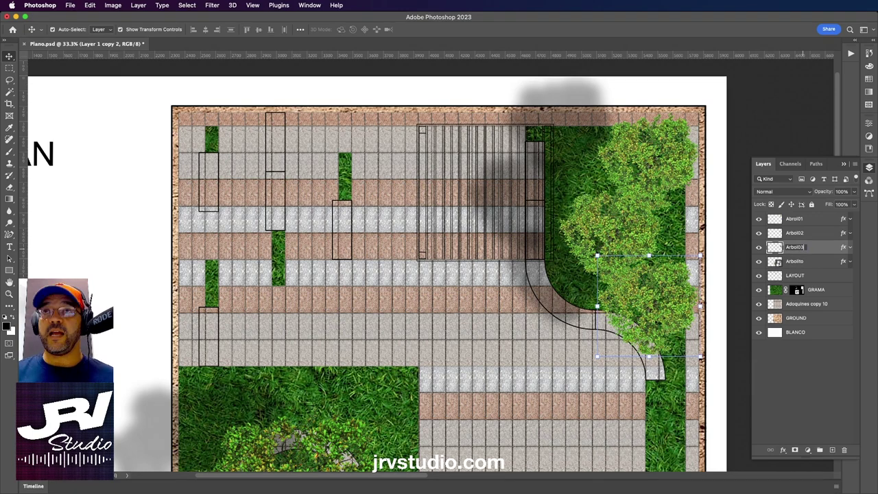
key(Return)
click(759, 261)
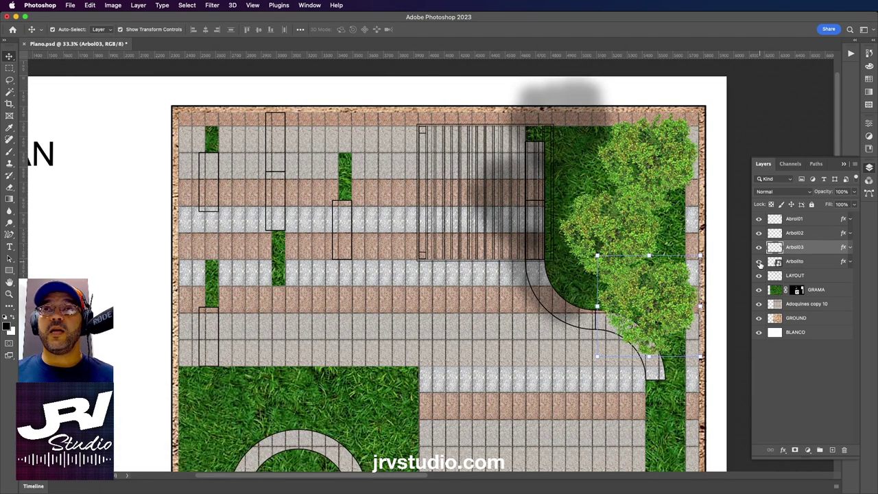
double_click(796, 261)
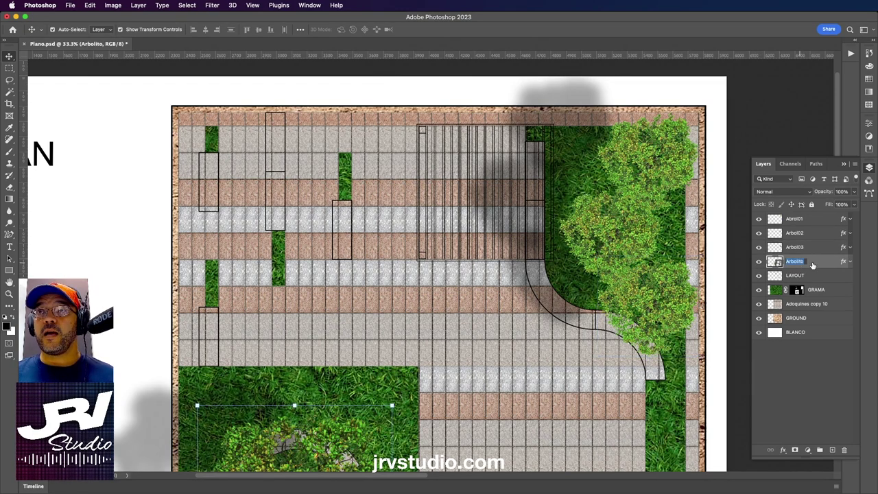
click(805, 261)
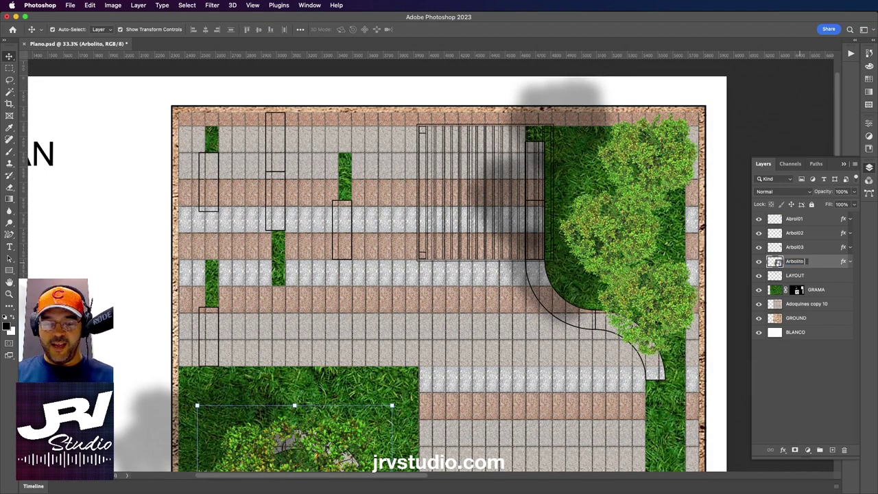
text(Grande)
key(Return)
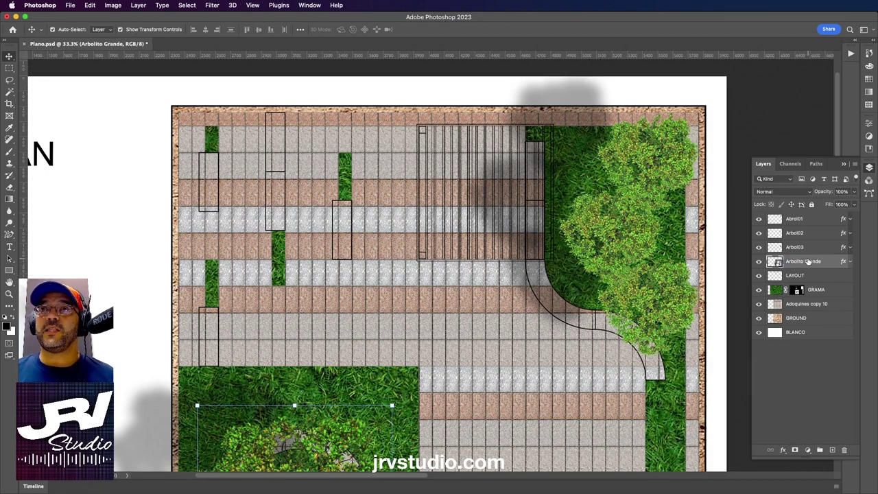
shift+click(794, 219)
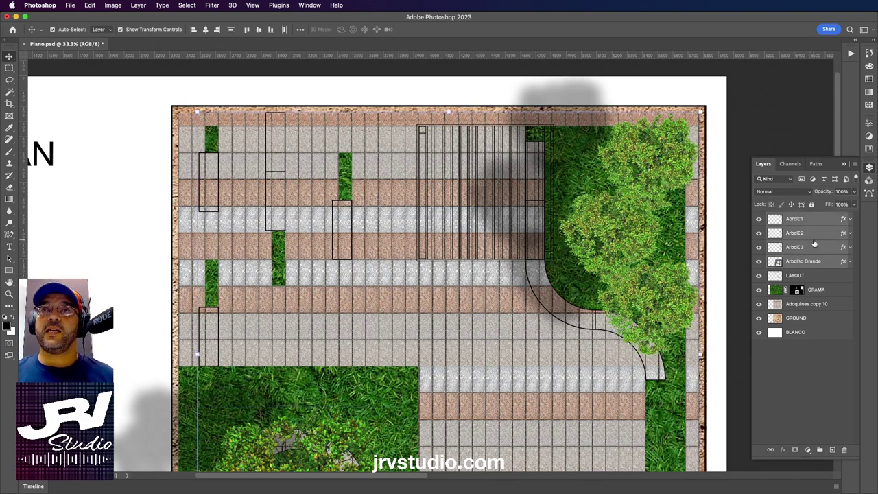
- Group the four tree layers into Group 1 and toggle it to check the trees
scroll(733, 243, down, 5)
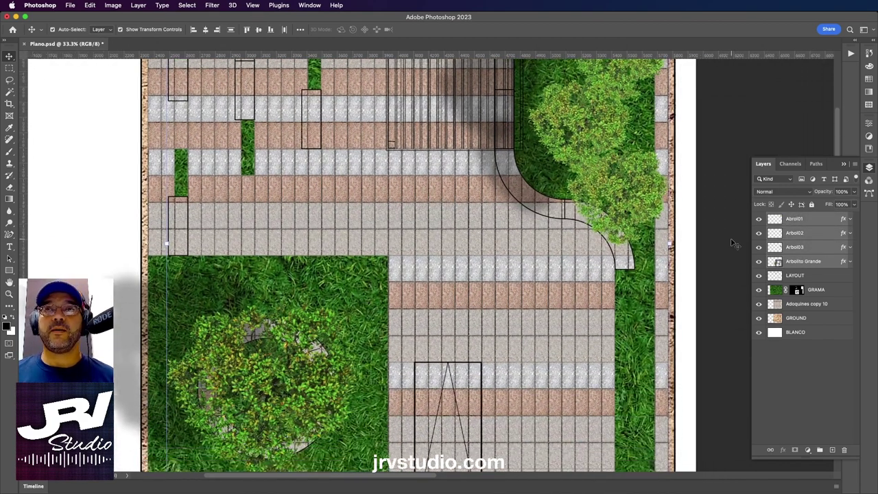
scroll(732, 243, down, 1)
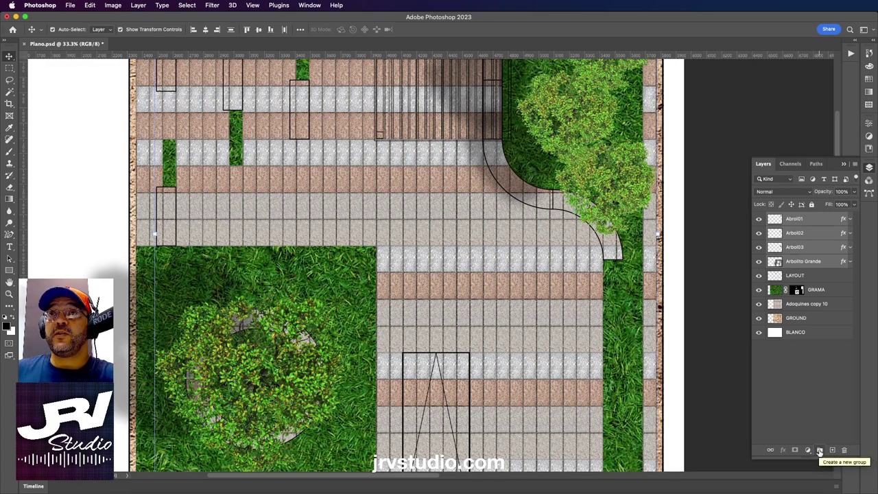
click(819, 450)
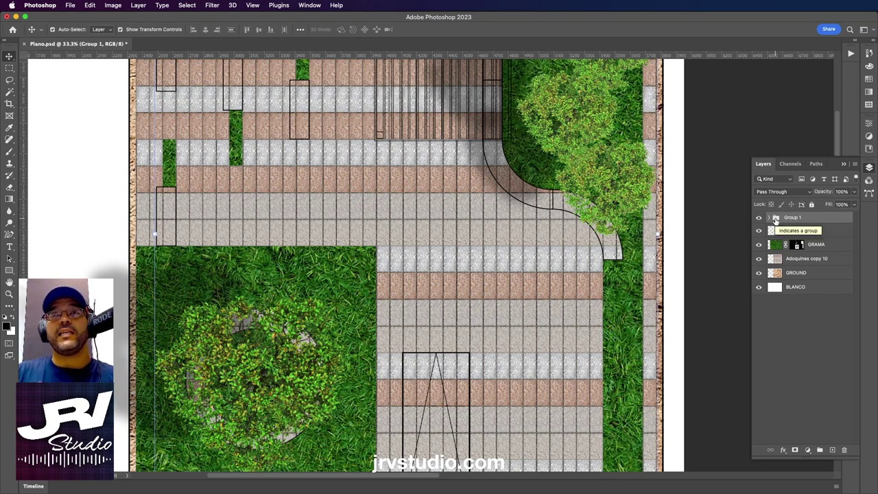
click(770, 217)
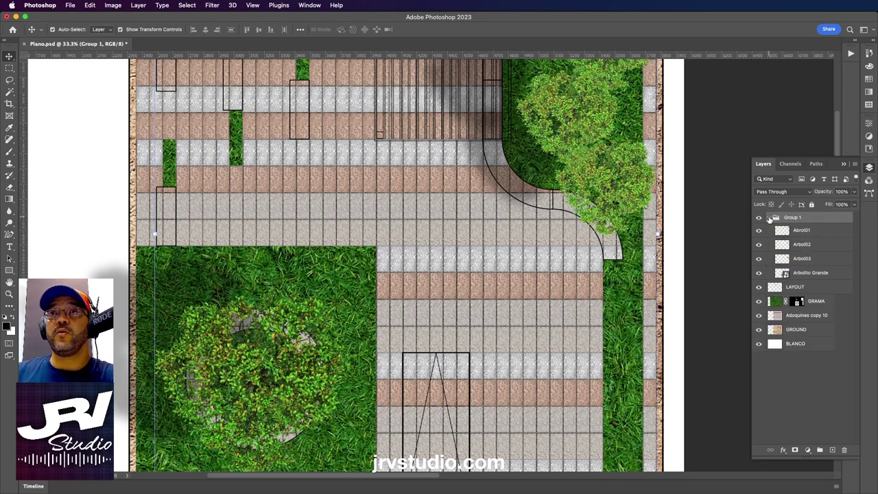
click(769, 218)
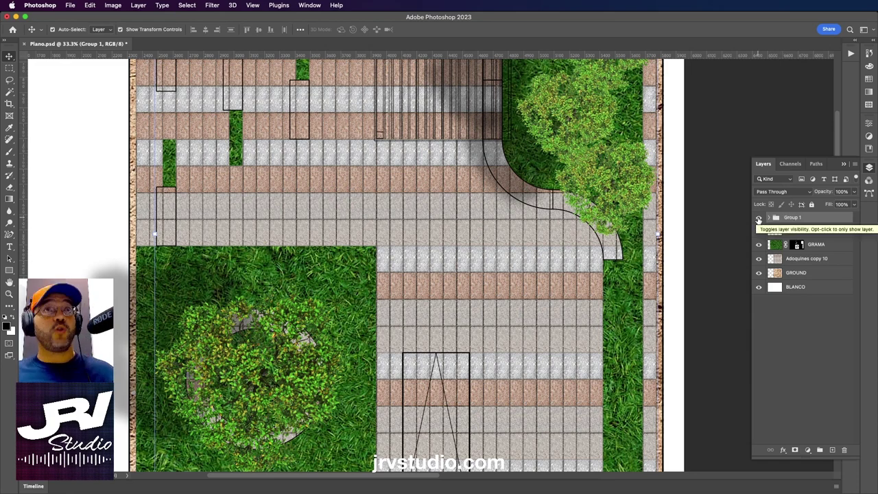
click(759, 218)
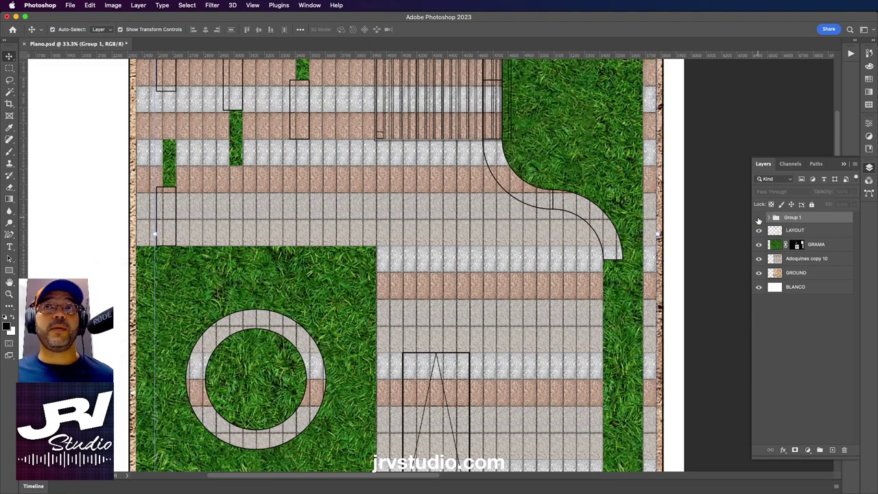
click(759, 218)
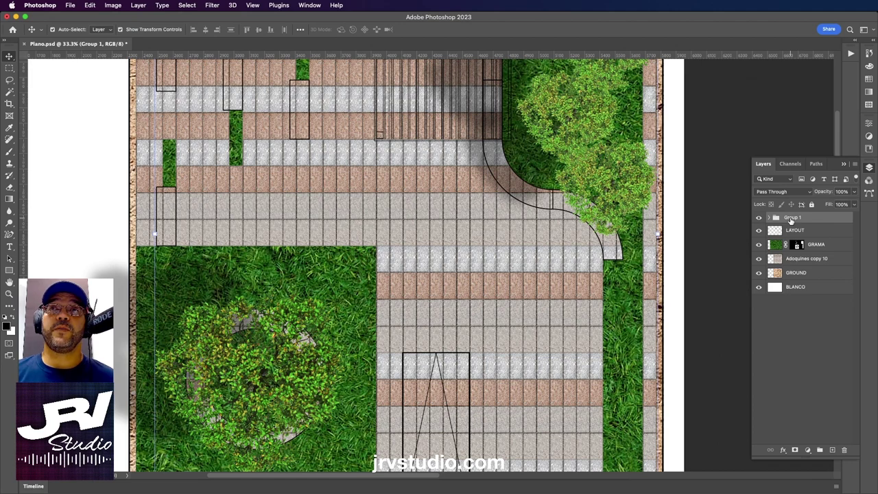
- Name the group Arboles and expand it briefly to confirm its trees
text(Ar)
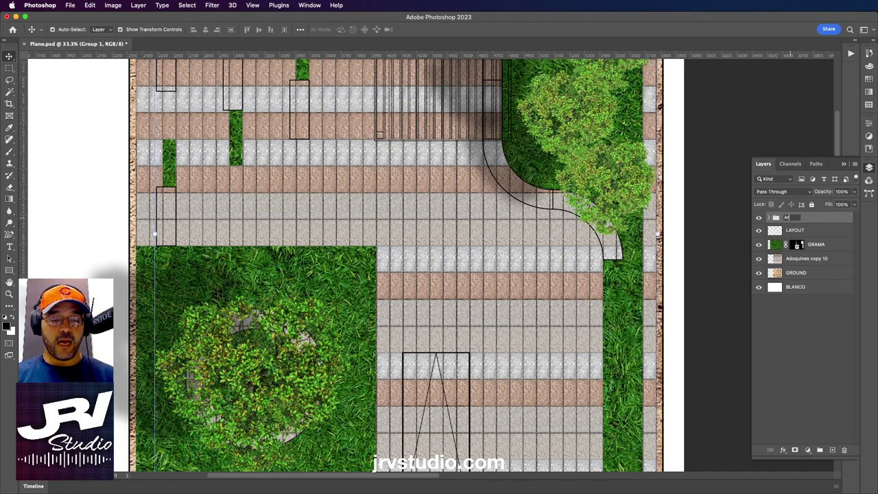
text(boles)
key(Return)
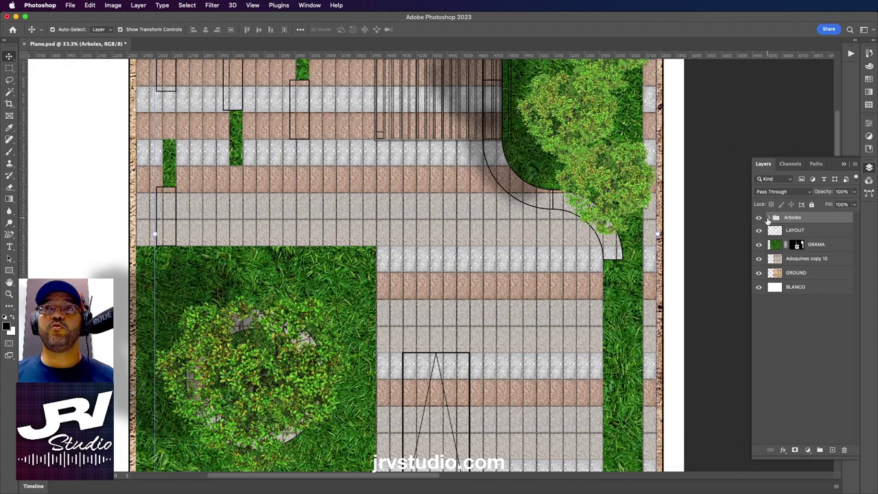
click(759, 218)
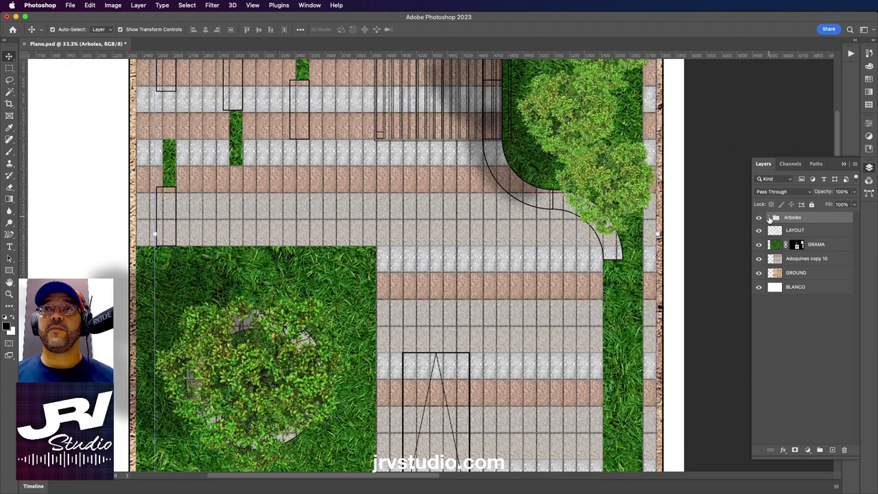
click(769, 218)
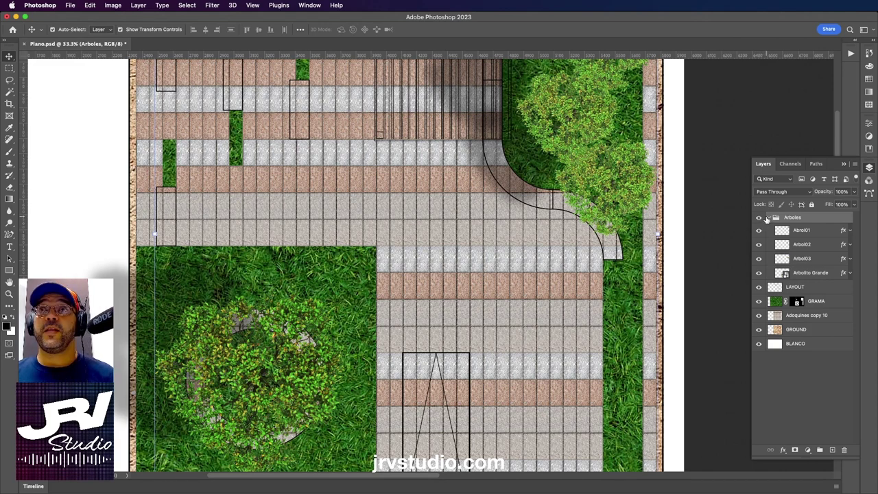
click(768, 218)
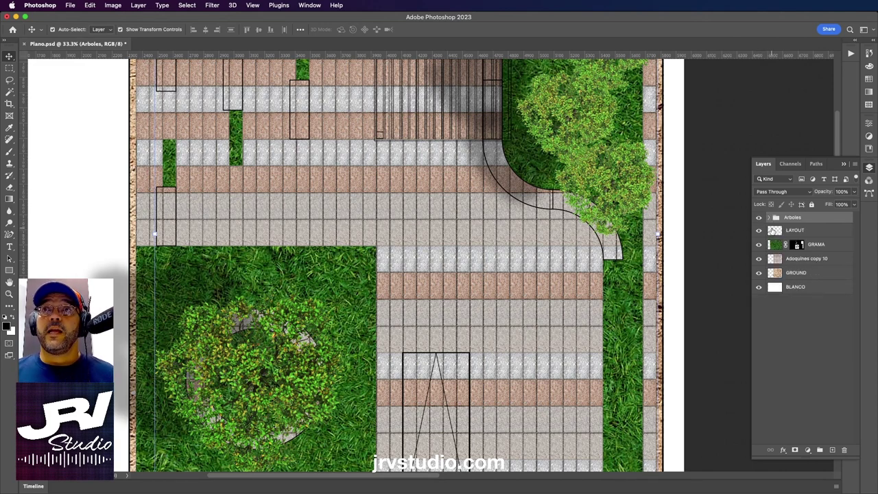
- Move the LAYOUT linework above the Arboles group, then toggle the grass, paver and dirt layers to check
drag(798, 233, 812, 216)
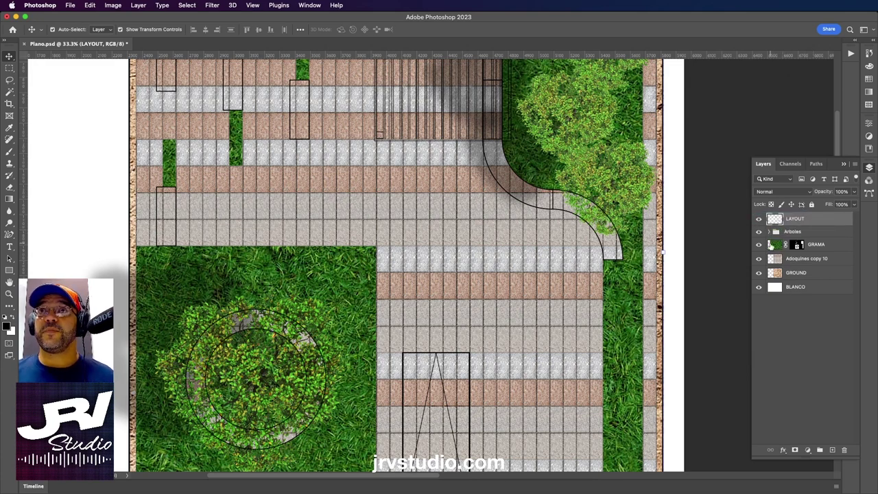
click(760, 245)
click(759, 245)
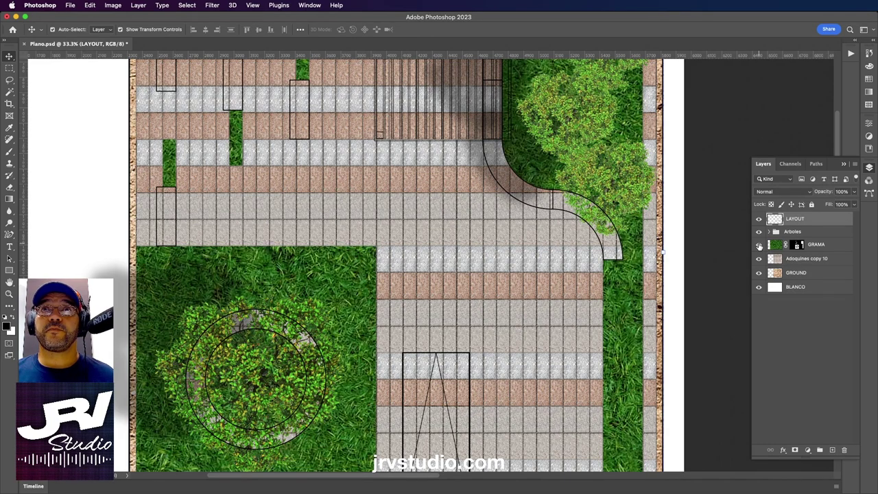
click(759, 259)
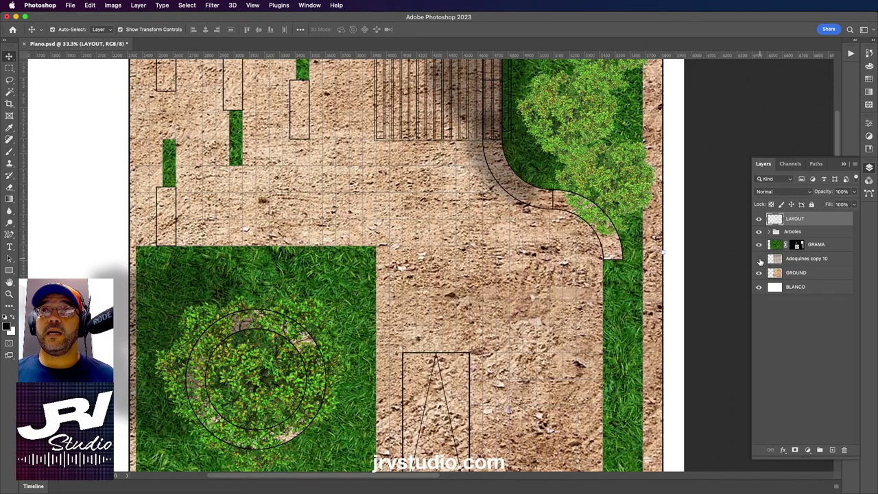
click(759, 258)
click(759, 273)
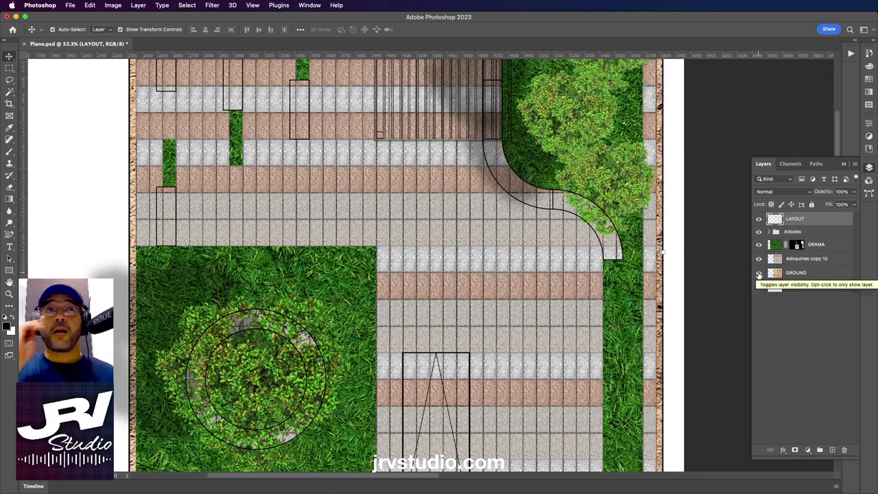
click(786, 323)
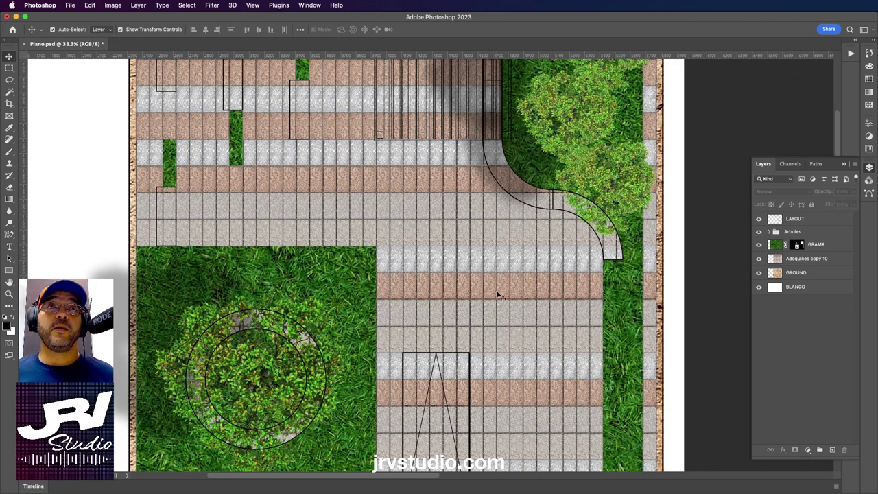
- Zoom out to view the whole plan, then return to the Getty Images search in Safari
key(super+minus)
scroll(433, 260, left, 2)
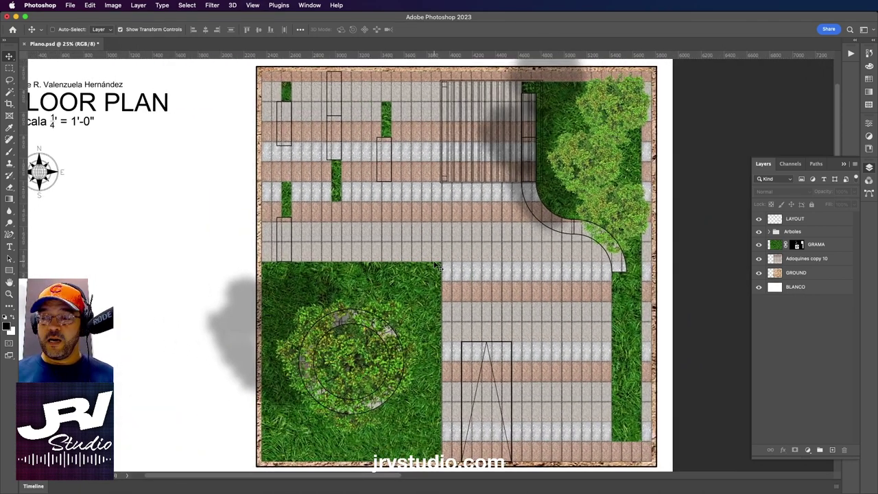
key(super+minus)
scroll(564, 252, left, 2)
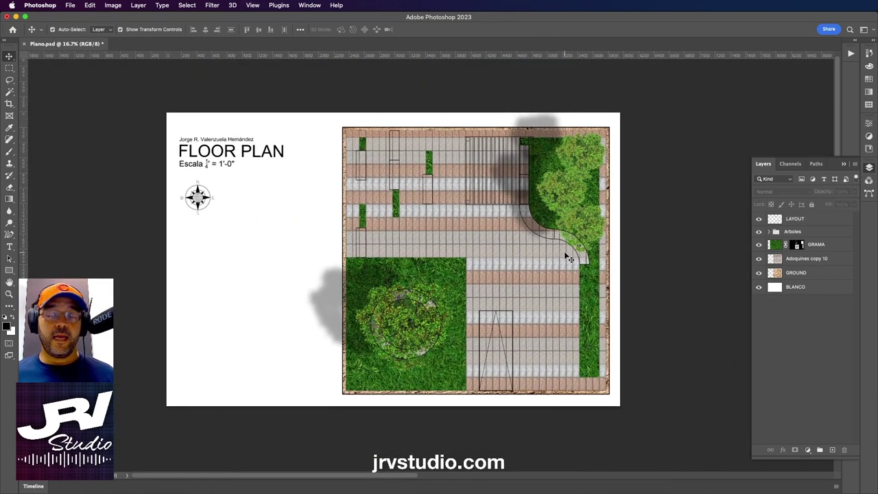
key(super+Tab)
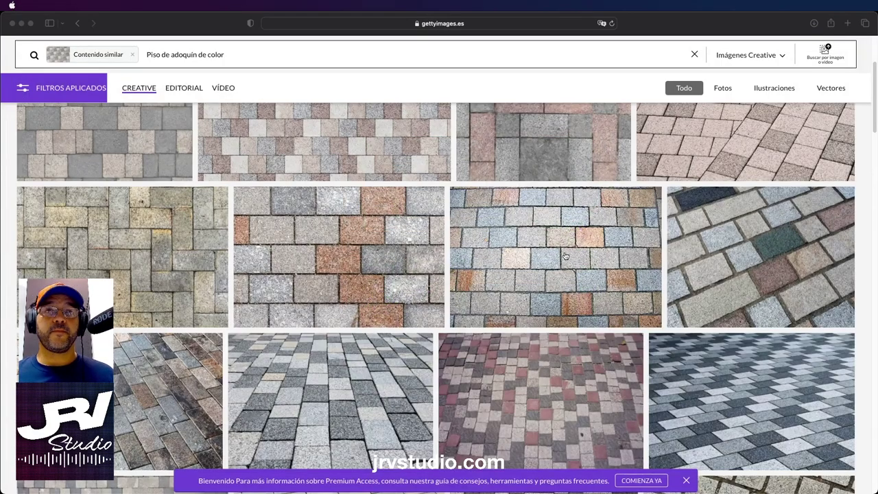
mouse_move(440, 5)
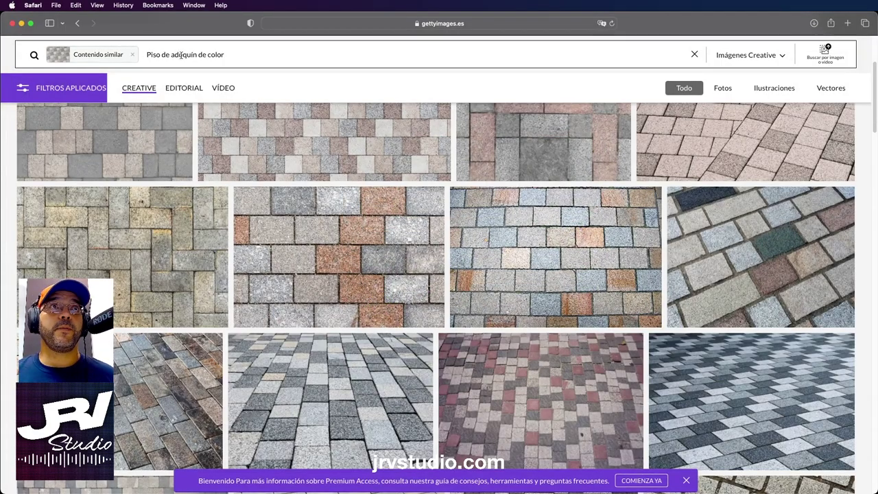
- Remove the similar-content filter and search Getty Images for 'Stone bench texture'
click(133, 54)
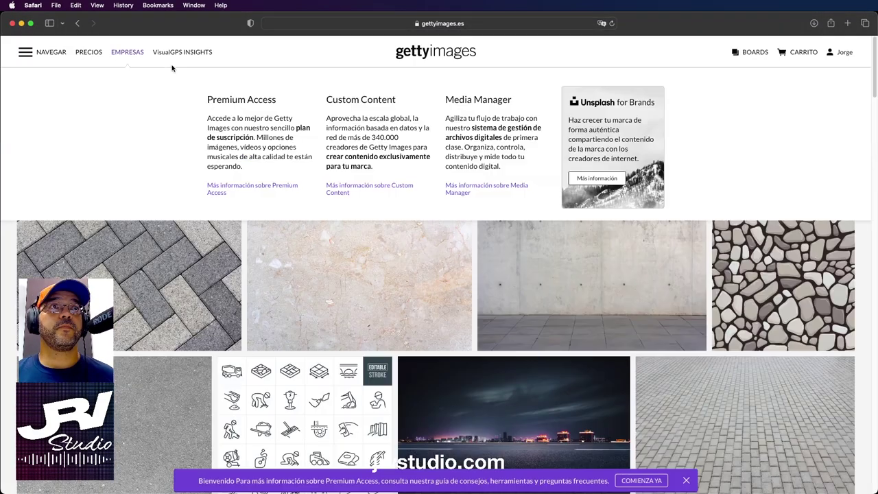
drag(145, 88, 11, 89)
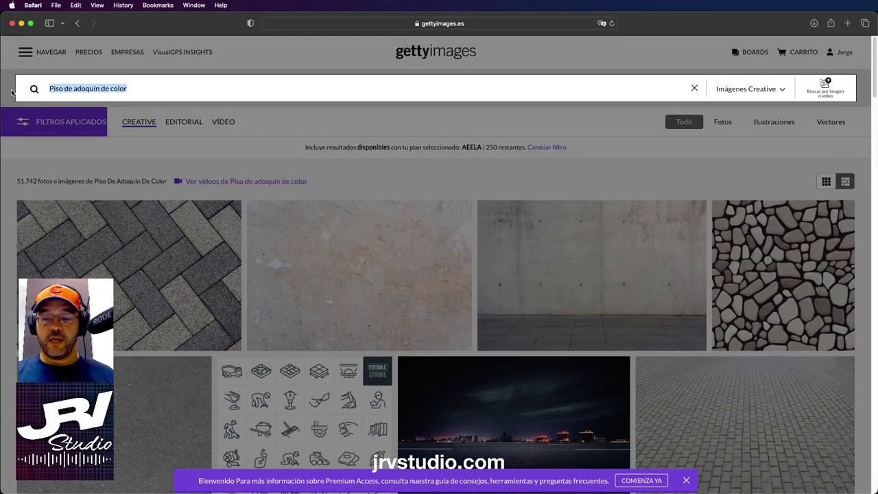
key(BackSpace)
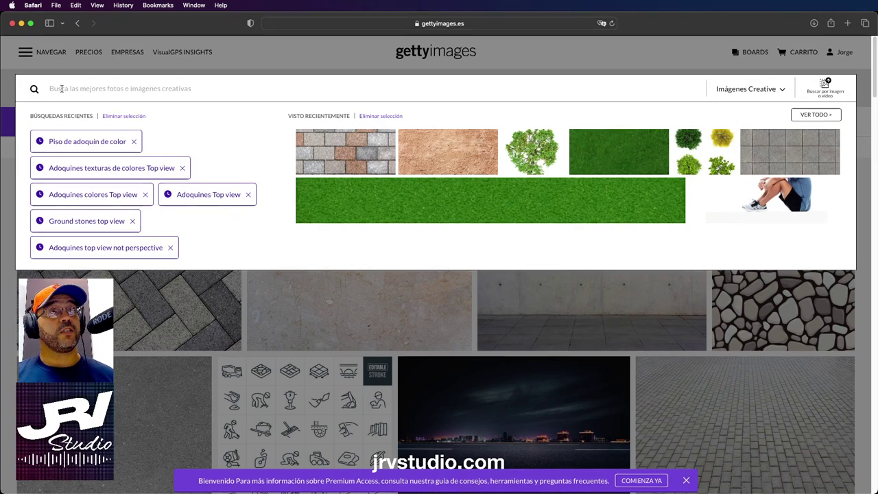
text(S)
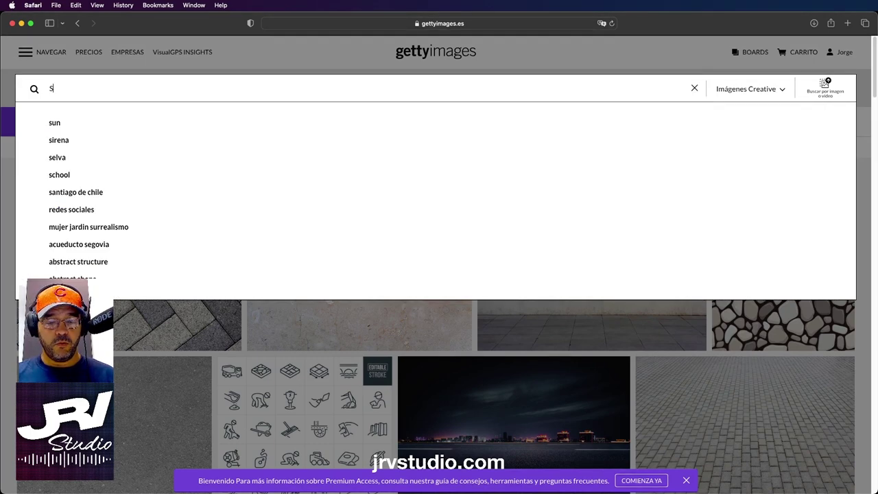
text(tone)
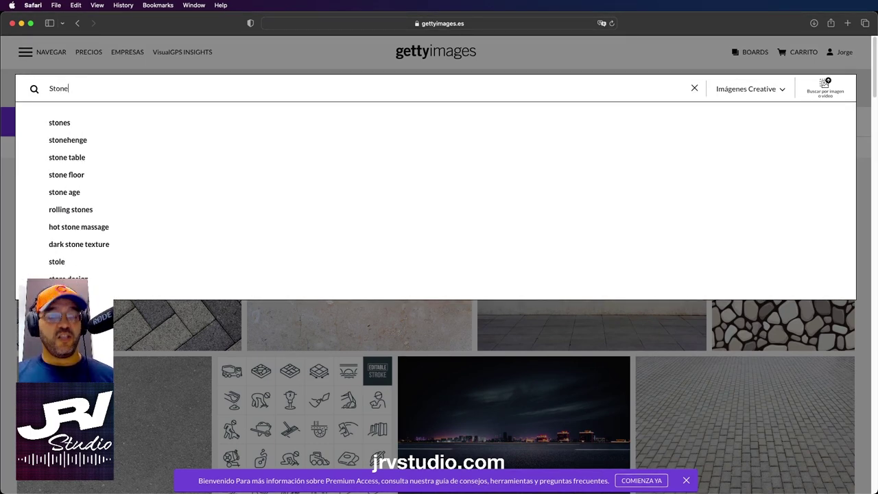
text( bench)
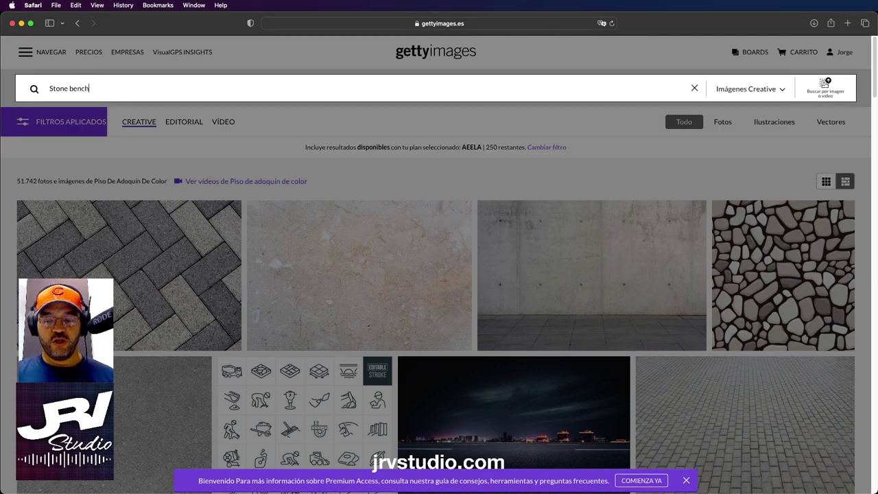
text( texture)
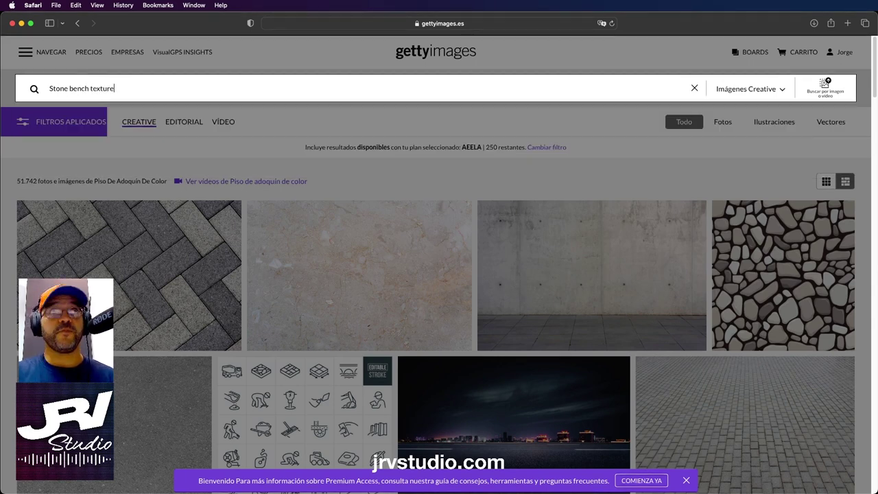
key(Return)
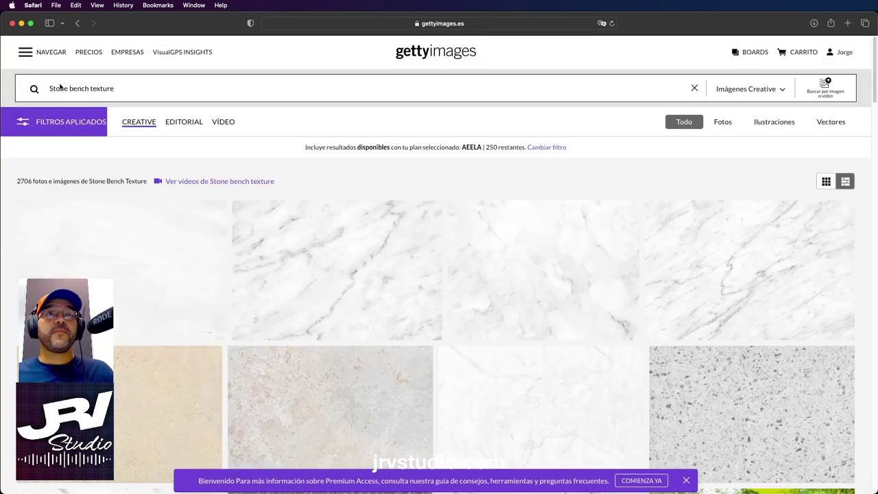
- Find the grey terrazzo texture in the results, download the image, and close its preview
scroll(464, 243, down, 3)
scroll(465, 243, down, 1)
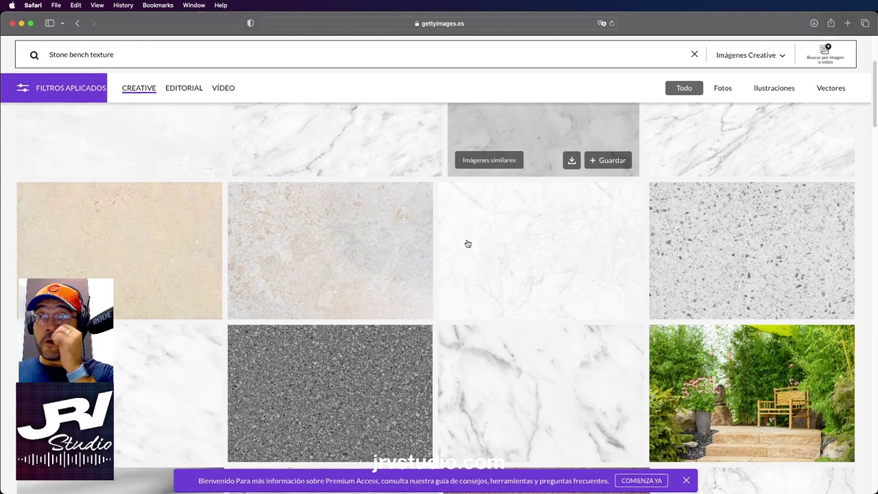
scroll(465, 243, down, 2)
scroll(468, 243, down, 2)
scroll(468, 244, down, 1)
scroll(468, 244, down, 1)
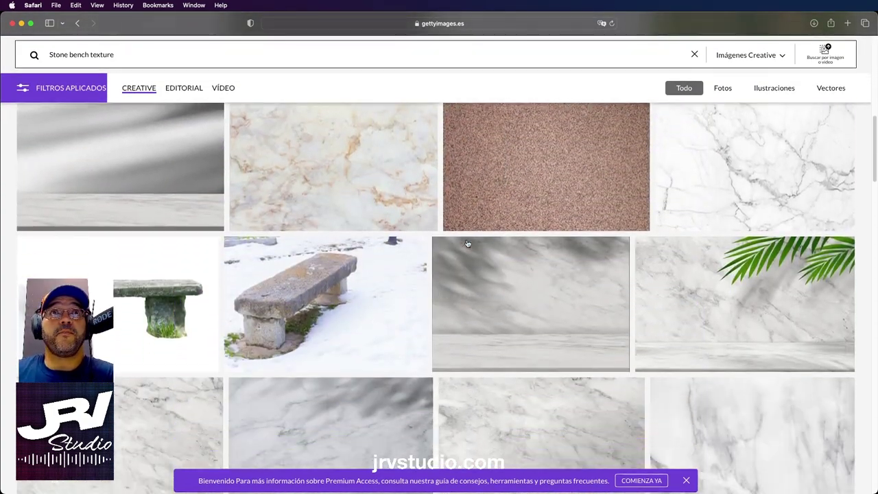
scroll(467, 243, down, 1)
scroll(467, 244, down, 1)
scroll(467, 244, down, 1)
scroll(467, 244, down, 1)
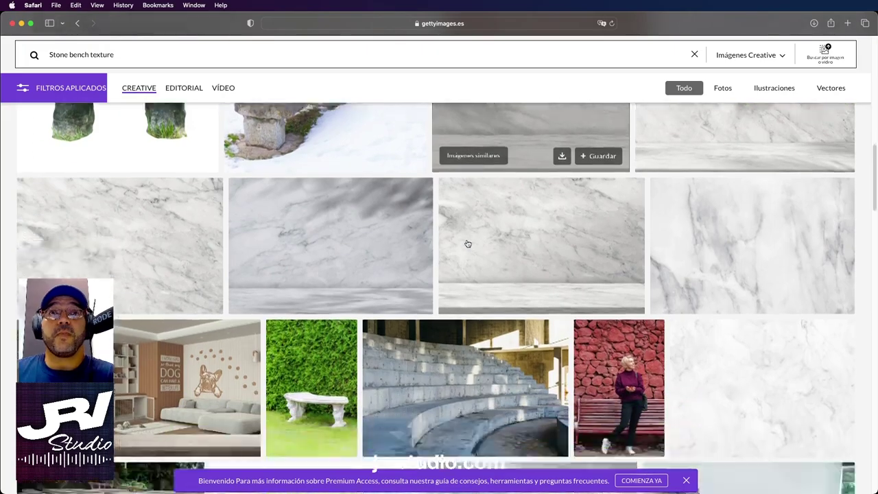
scroll(468, 244, down, 3)
scroll(468, 244, down, 1)
scroll(467, 243, down, 1)
scroll(467, 243, down, 1)
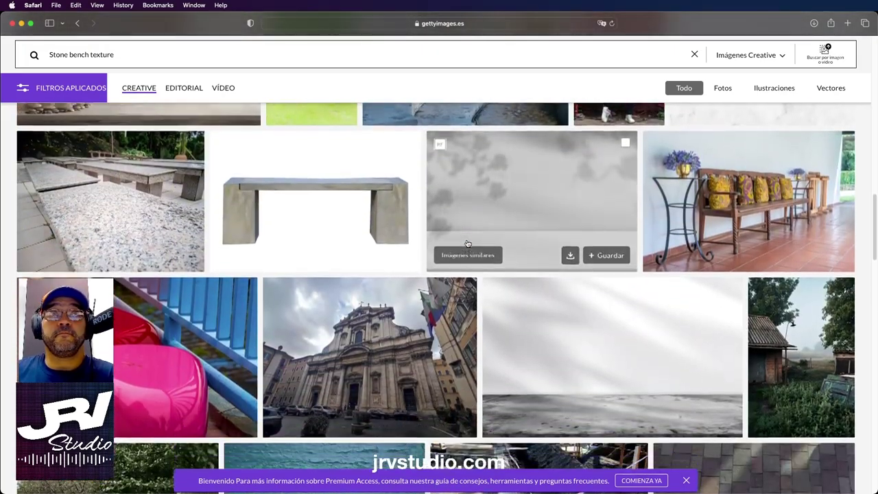
scroll(467, 244, down, 2)
scroll(468, 244, down, 2)
scroll(467, 243, down, 3)
scroll(468, 244, down, 3)
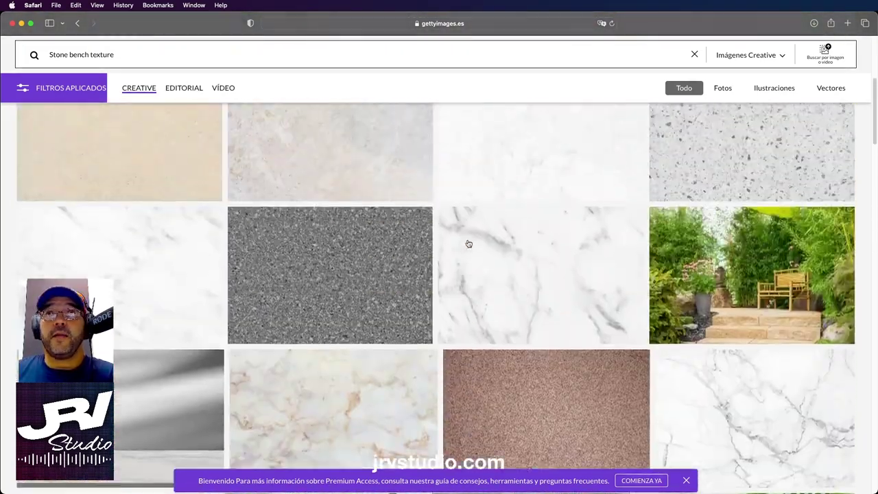
scroll(468, 244, down, 2)
scroll(469, 244, down, 1)
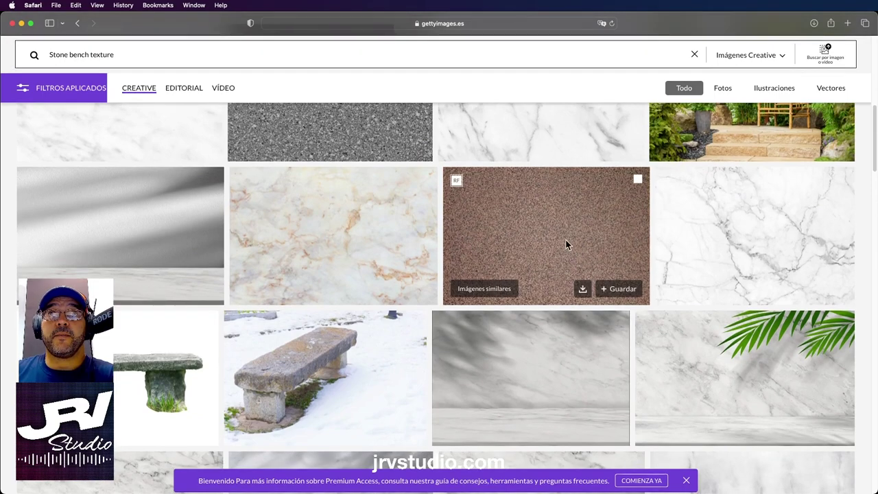
scroll(567, 244, up, 3)
scroll(567, 245, up, 1)
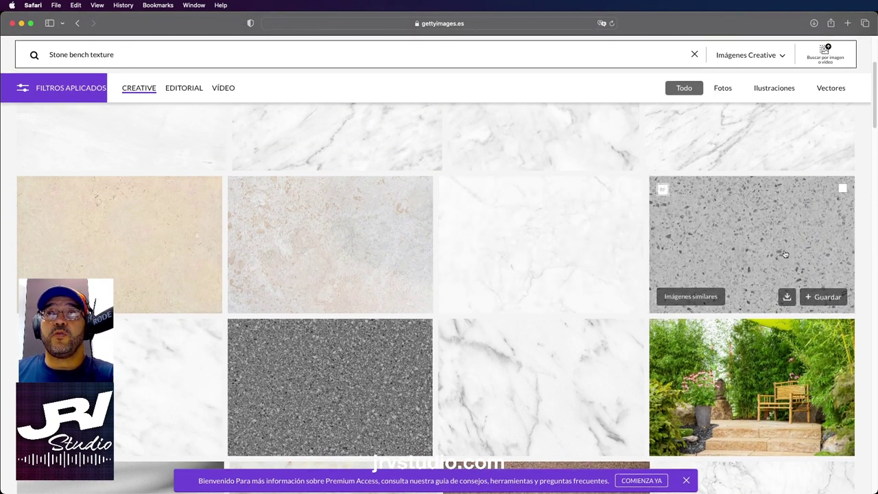
scroll(730, 247, down, 1)
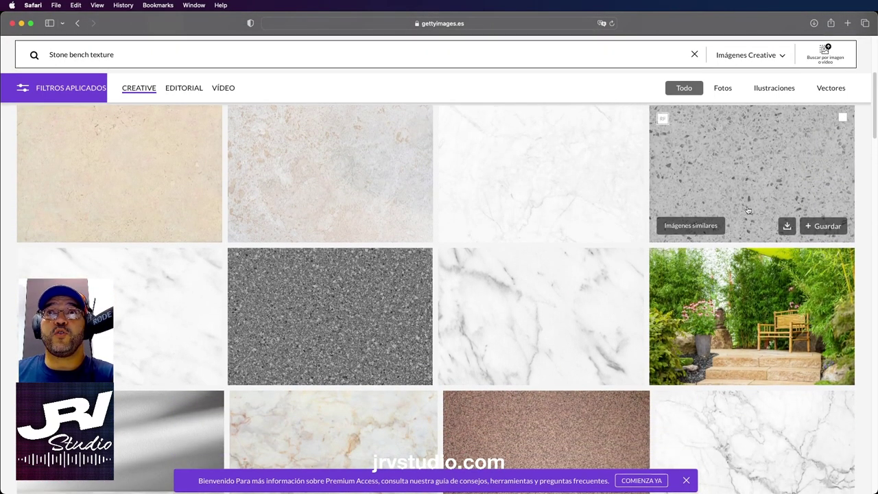
click(763, 171)
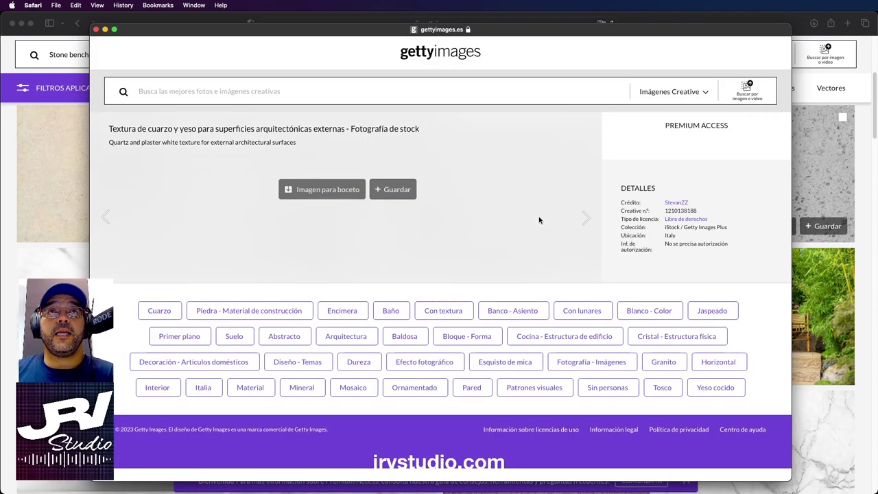
scroll(539, 219, down, 3)
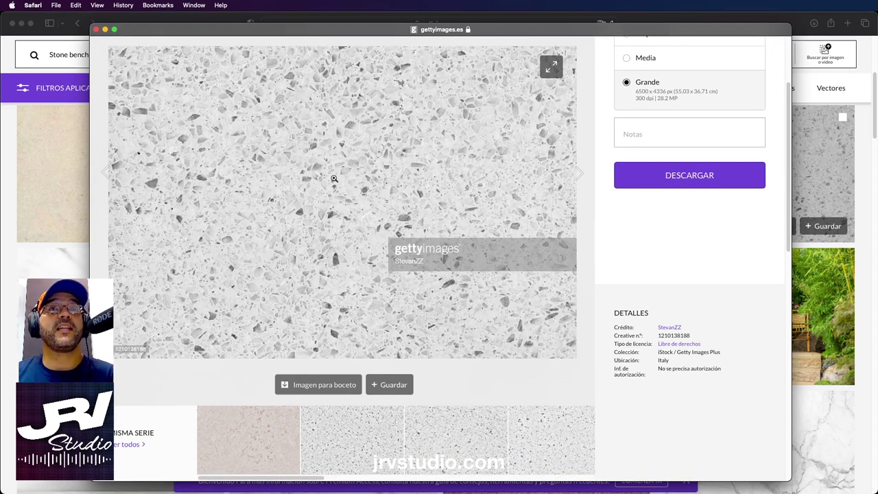
right_click(229, 171)
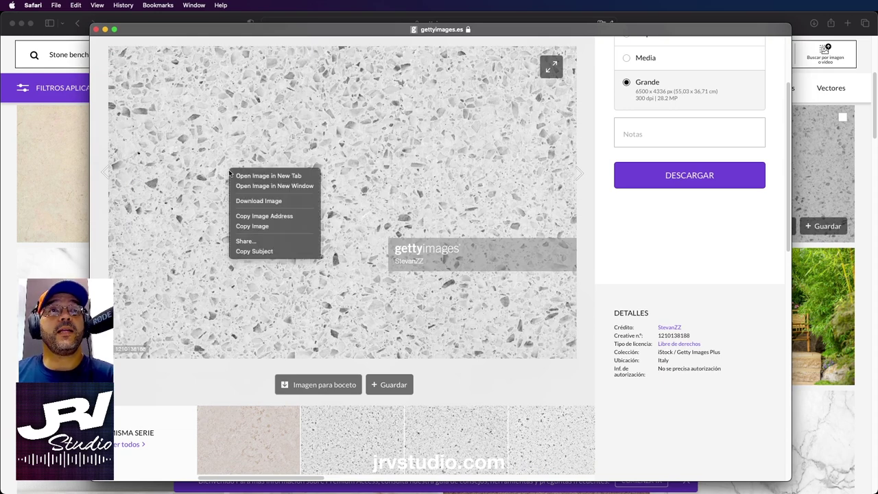
click(250, 201)
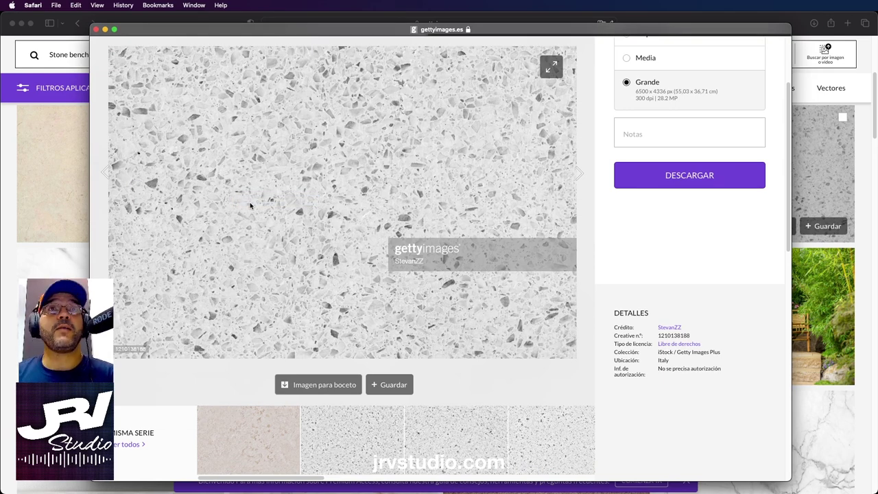
click(97, 29)
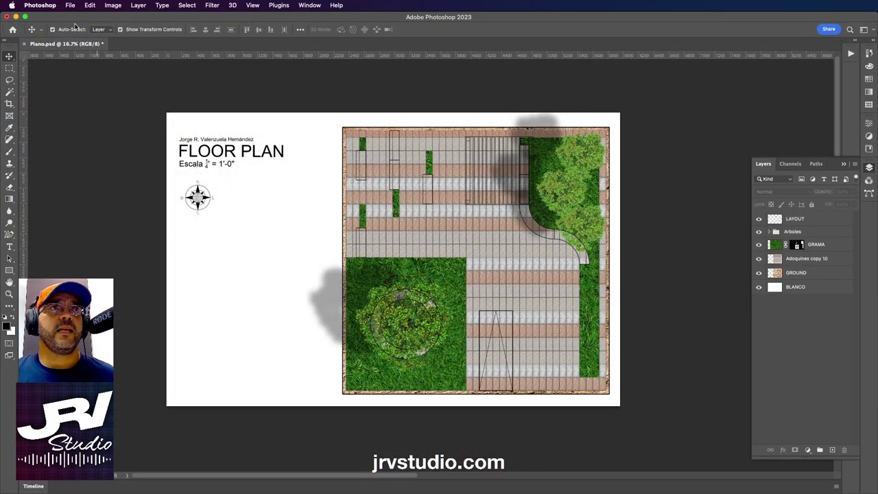
- Open the downloaded gettyimages terrazzo JPEG as a new Photoshop document
click(70, 5)
click(75, 26)
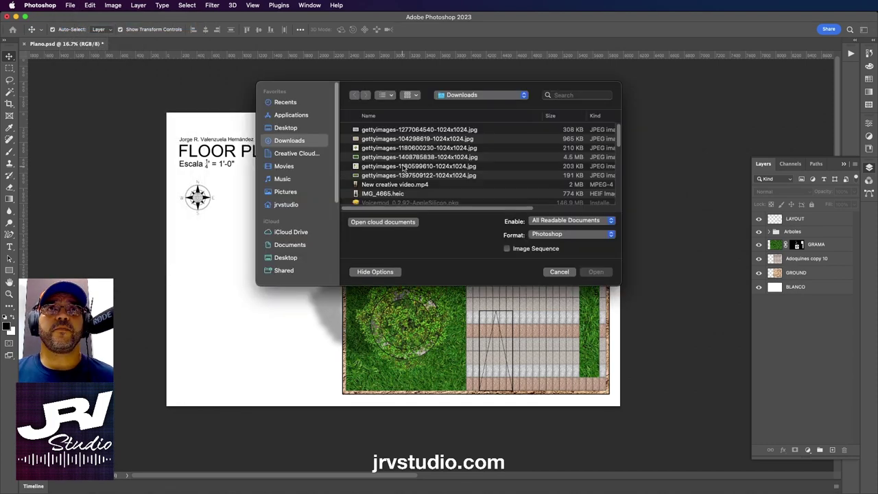
click(370, 130)
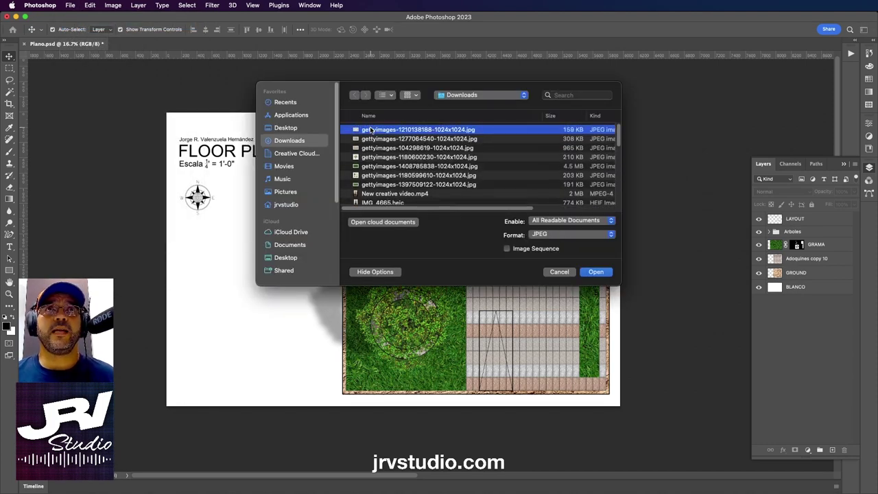
double_click(370, 131)
click(370, 130)
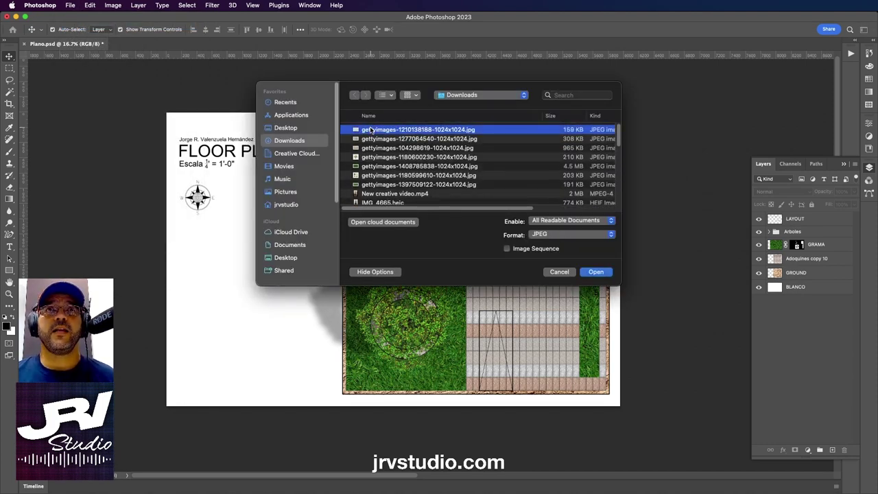
click(583, 272)
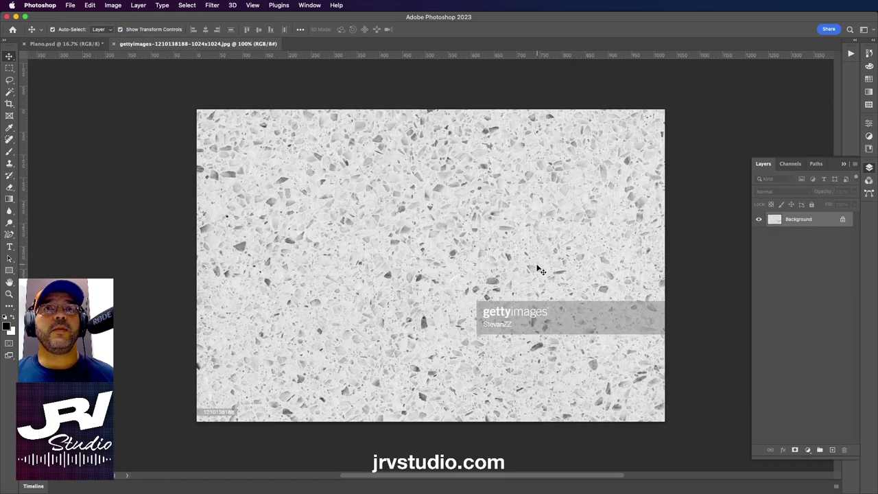
- Crop the texture to a wide strip without the watermark and unlock the Background as Layer 0
click(10, 68)
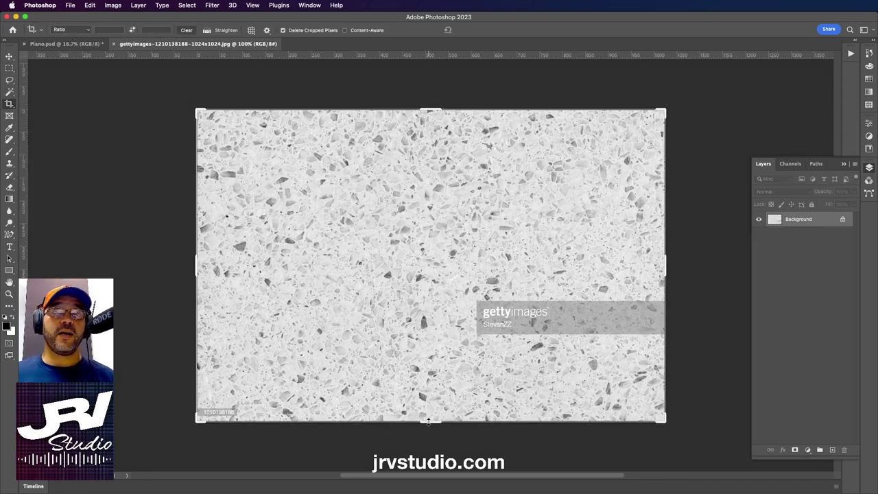
drag(429, 421, 426, 362)
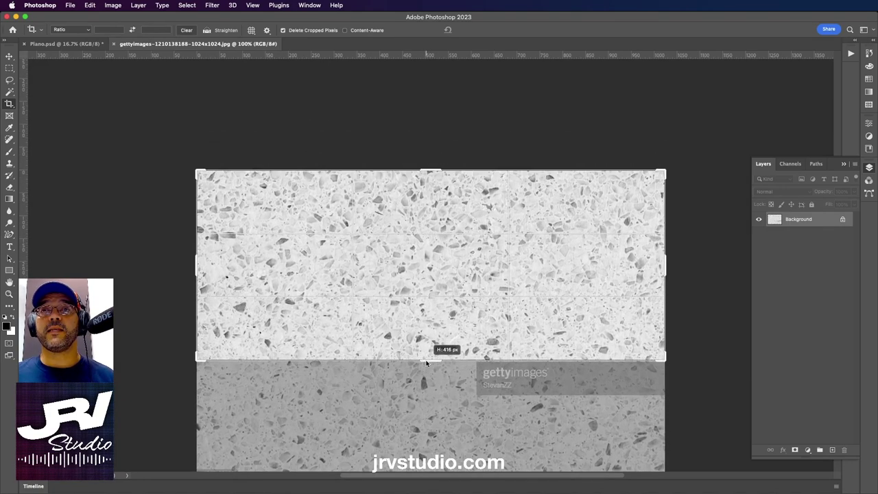
drag(426, 362, 426, 359)
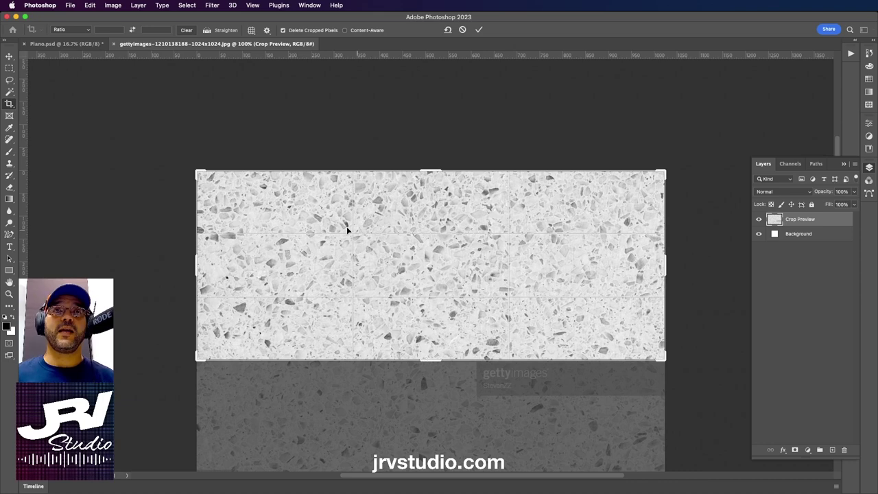
key(Return)
drag(389, 278, 388, 243)
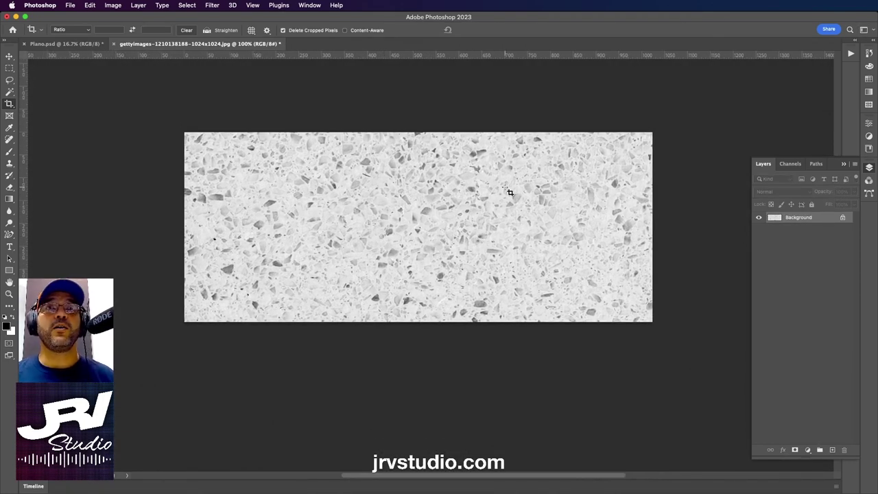
click(9, 56)
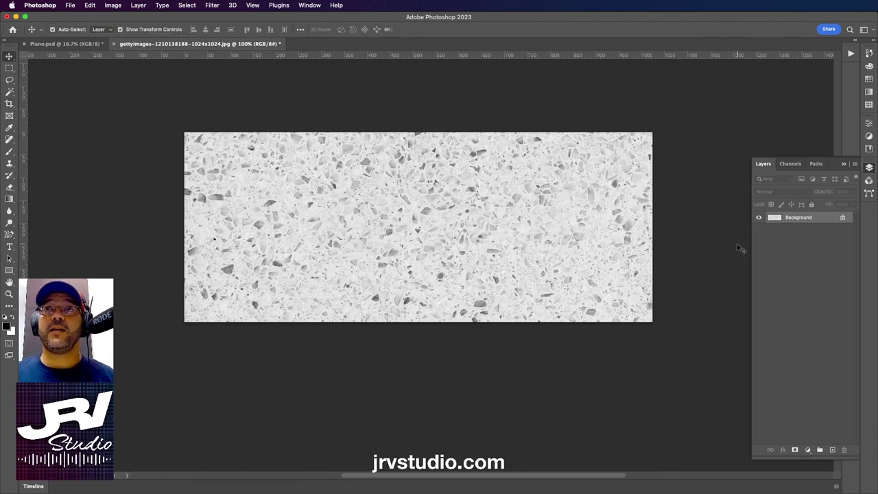
click(843, 218)
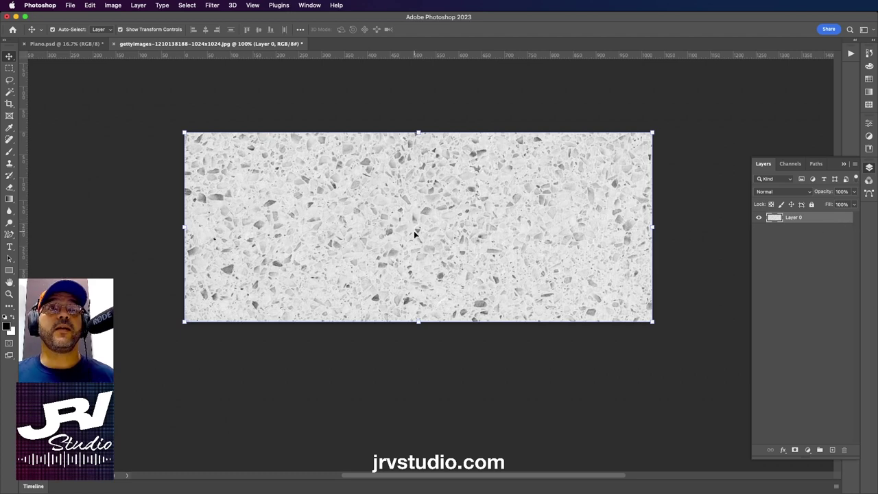
- Bring the terrazzo texture into Plano.psd and rotate it into a vertical strip
drag(414, 234, 77, 46)
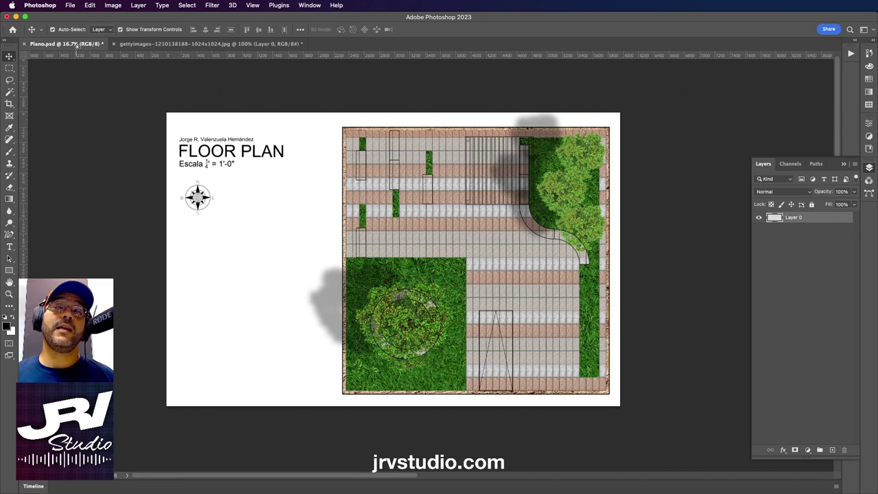
mouse_move(77, 46)
mouse_down()
mouse_move(326, 270)
mouse_move(309, 235)
mouse_up()
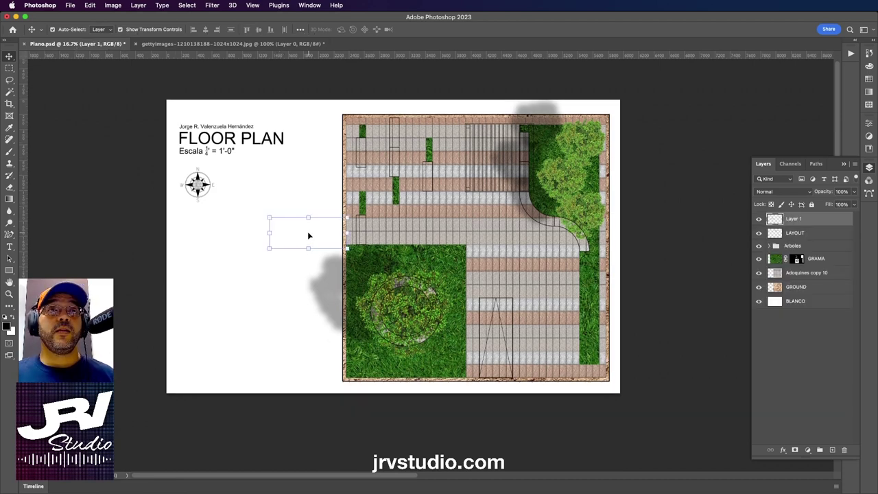
scroll(309, 235, down, 2)
drag(343, 196, 296, 201)
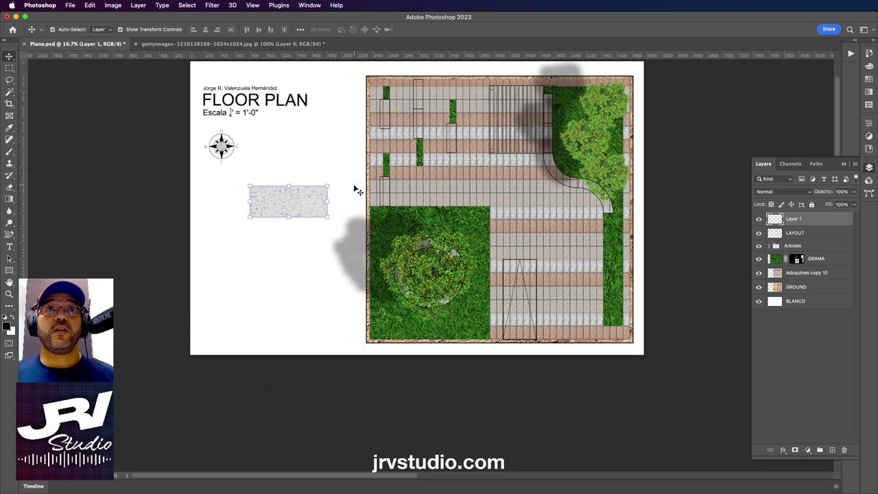
drag(335, 180, 265, 149)
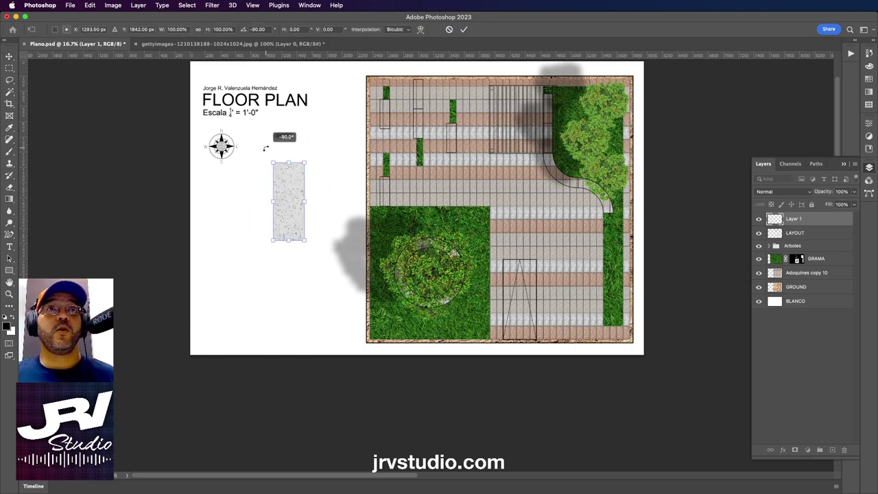
drag(280, 180, 329, 136)
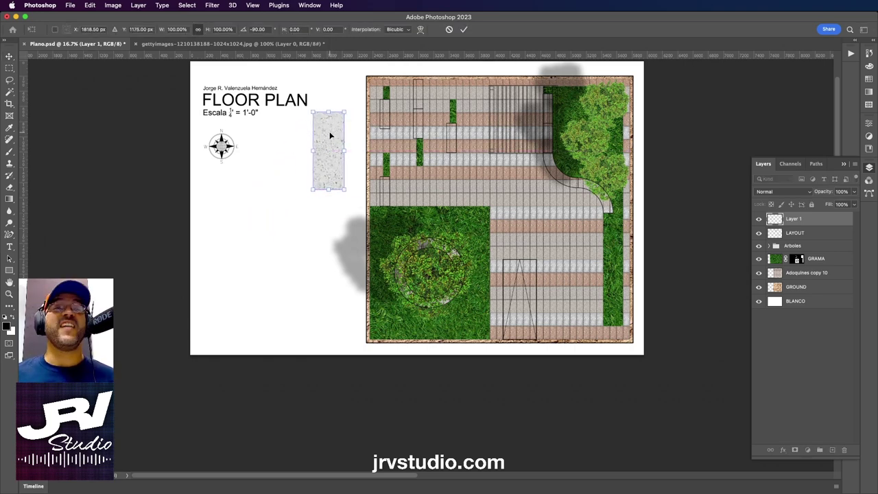
- Place the strip on the paving rows and shrink it in stages to about 28%
key(super+plus)
scroll(329, 135, up, 5)
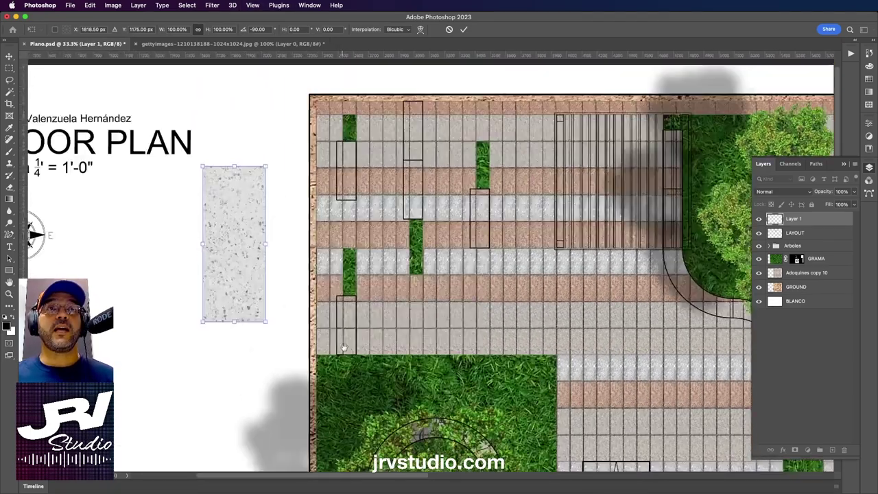
scroll(329, 135, up, 3)
key(super+plus)
key(super+plus)
drag(244, 337, 413, 319)
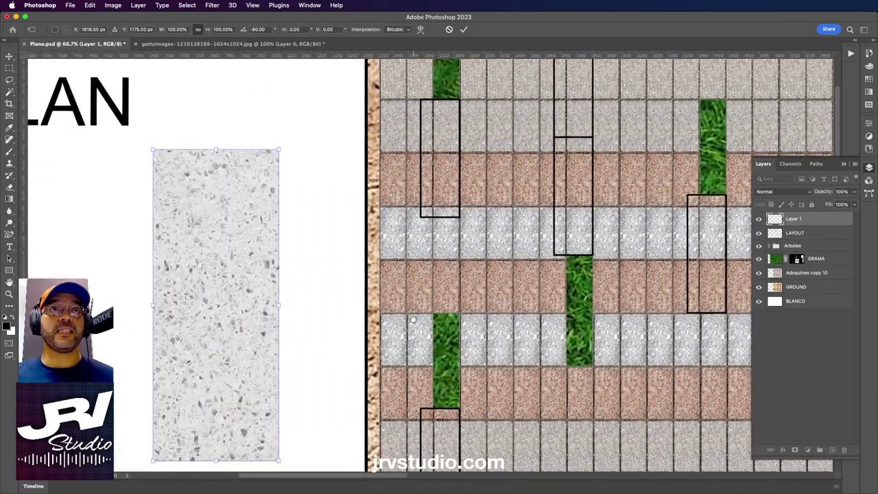
drag(240, 191, 504, 140)
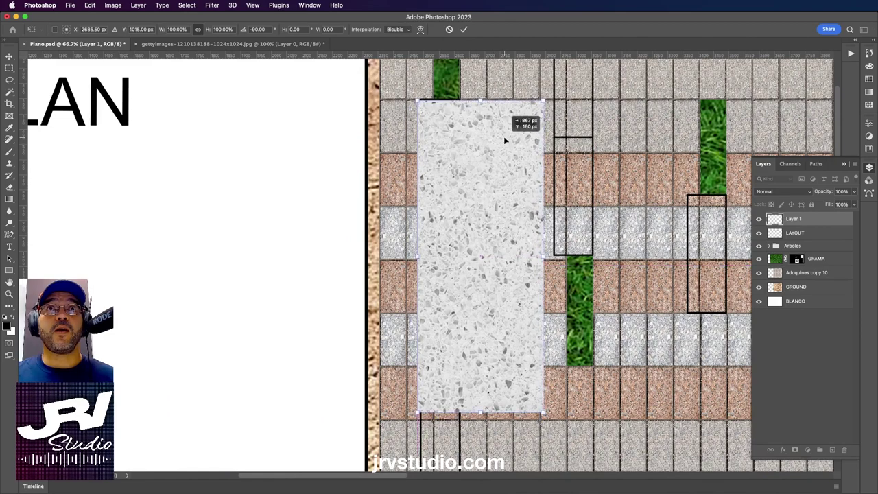
key(super+plus)
key(super+plus)
drag(484, 124, 361, 315)
drag(655, 127, 549, 333)
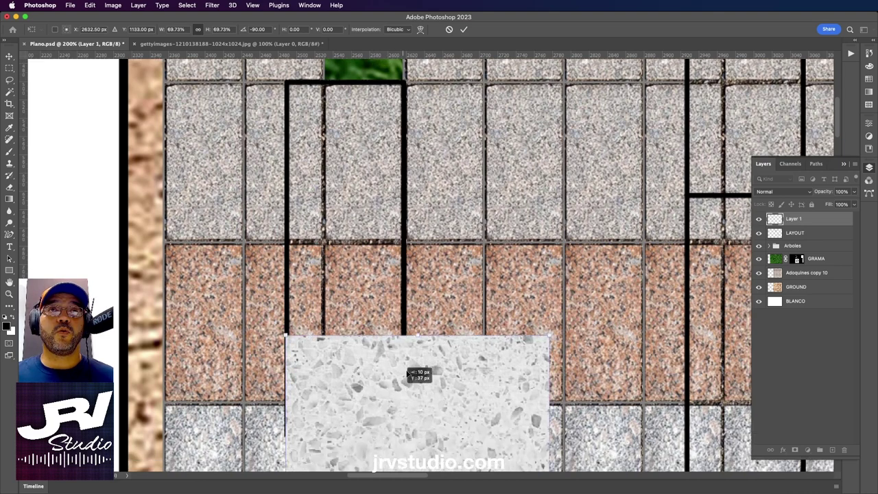
drag(508, 357, 567, 144)
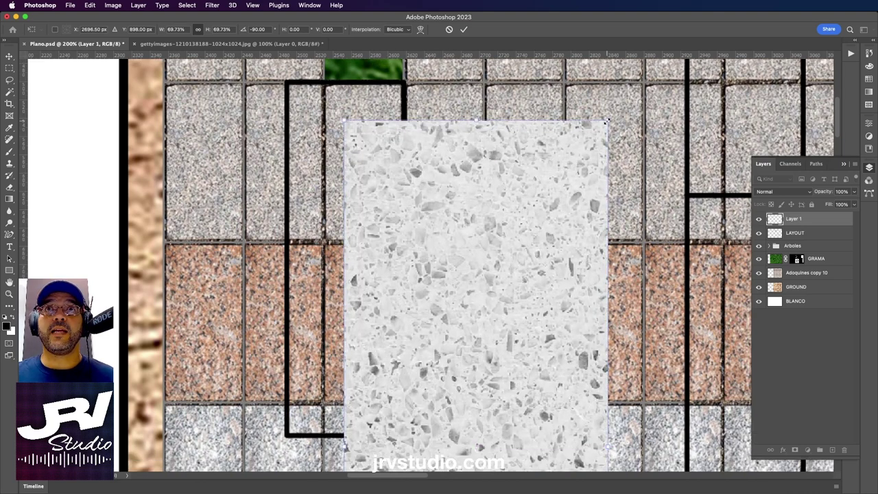
drag(607, 122, 520, 337)
drag(417, 392, 483, 146)
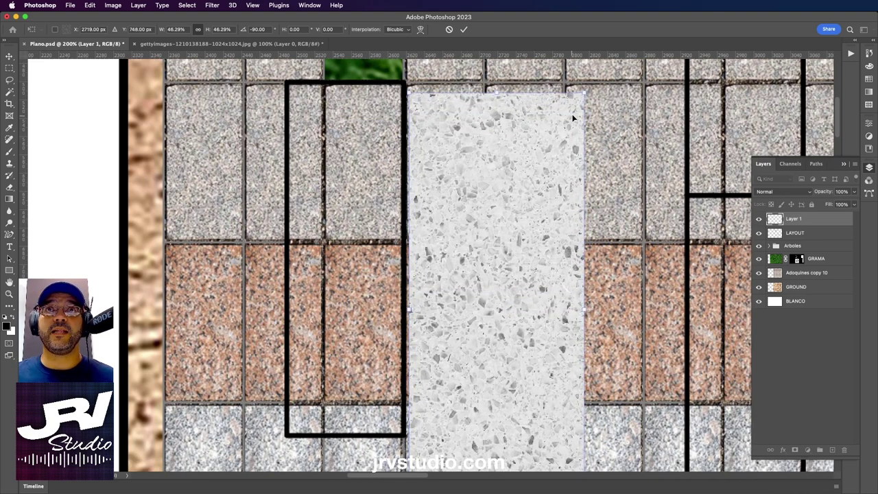
drag(583, 93, 514, 263)
mouse_move(469, 346)
mouse_down()
mouse_move(502, 181)
mouse_move(345, 140)
mouse_up()
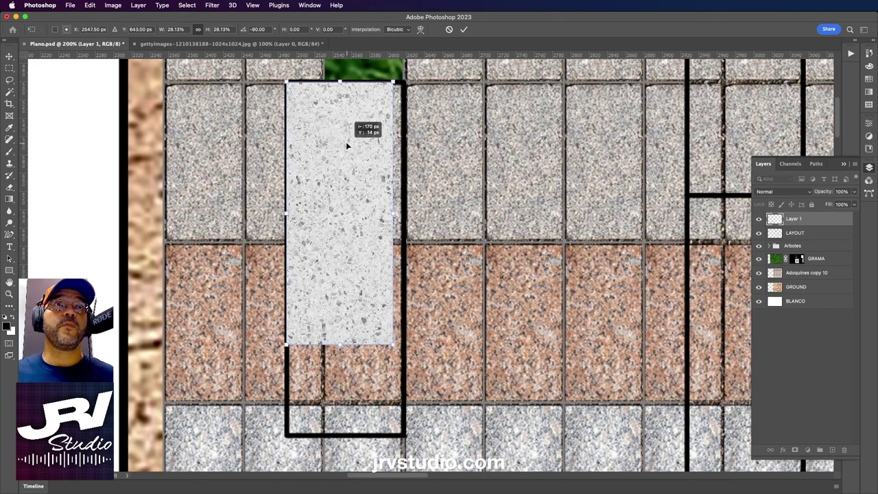
drag(345, 140, 345, 139)
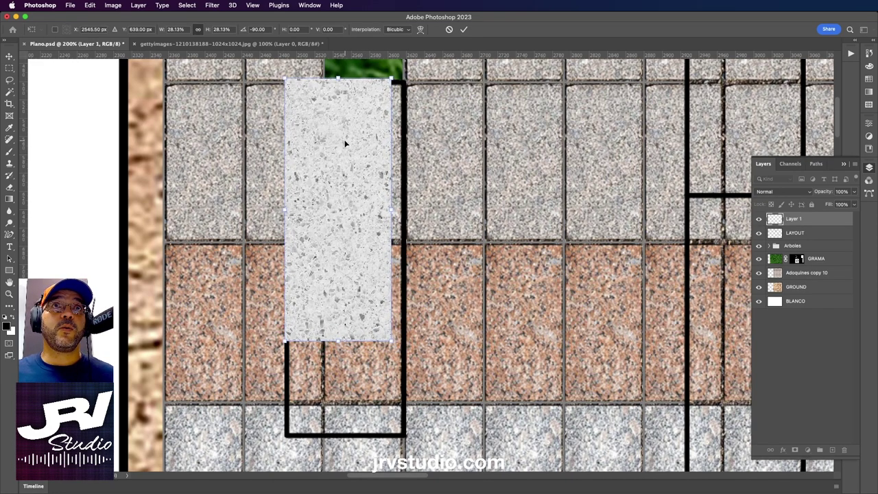
scroll(356, 102, down, 3)
- Enlarge the patch to about 38%, narrow it to bench width, and commit the transform
drag(386, 259, 401, 363)
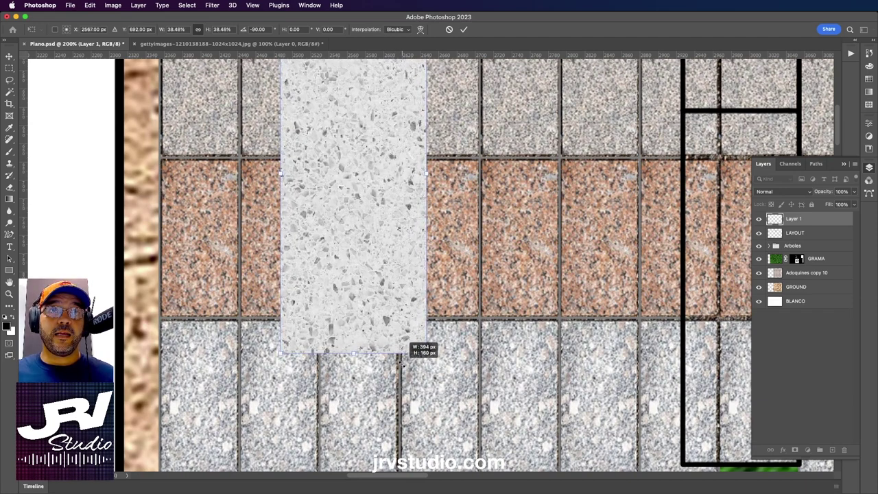
drag(401, 364, 403, 362)
scroll(387, 206, up, 4)
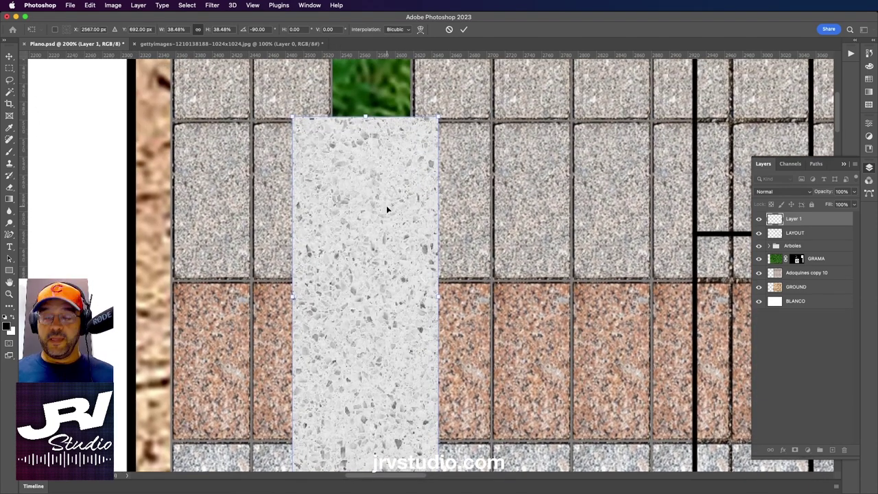
scroll(377, 168, down, 3)
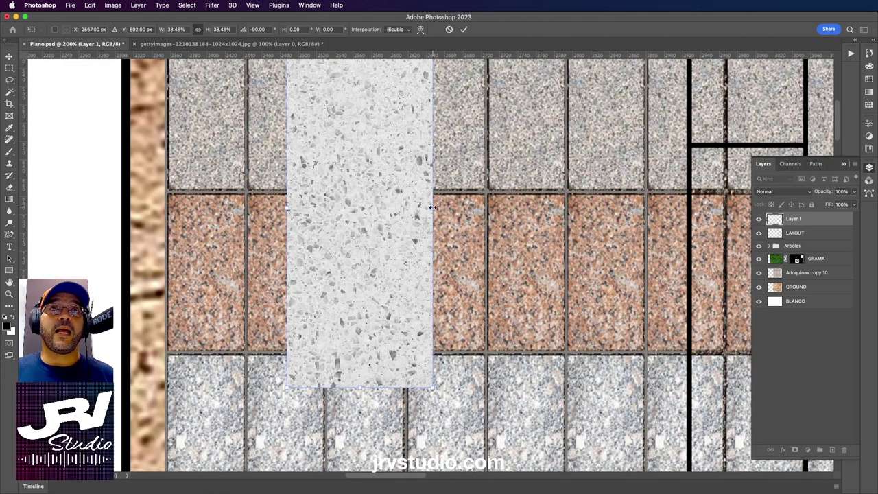
mouse_move(433, 207)
mouse_down()
mouse_move(402, 207)
mouse_move(409, 205)
mouse_up()
key(Return)
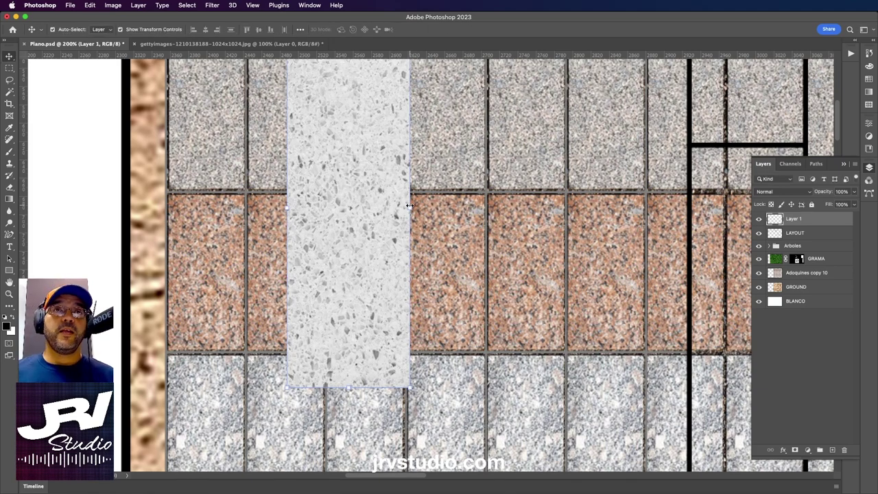
scroll(411, 214, up, 3)
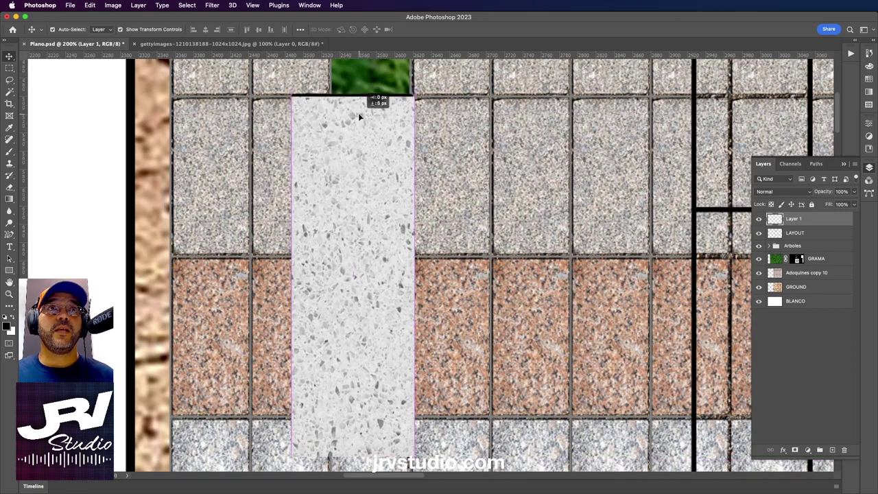
scroll(377, 157, down, 3)
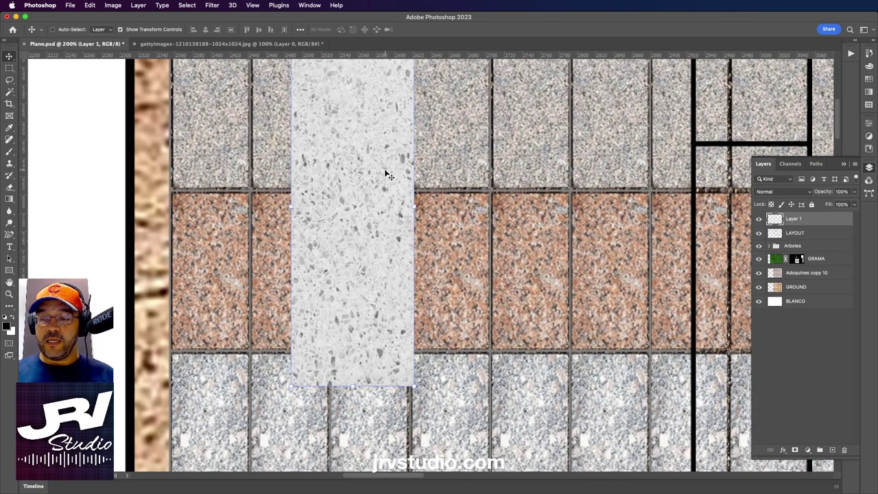
key(super+minus)
scroll(343, 185, right, 2)
scroll(300, 193, right, 3)
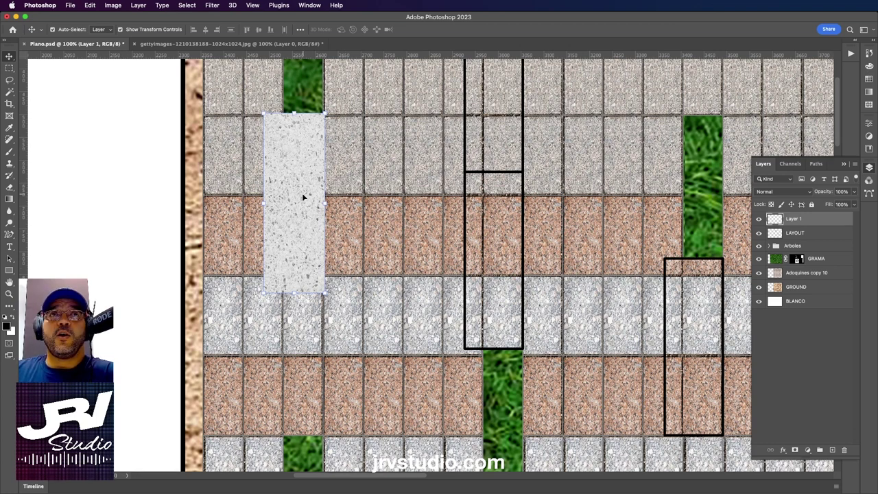
- Enable a Drop Shadow in Layer 1's layer style while keeping the plan in view
double_click(840, 220)
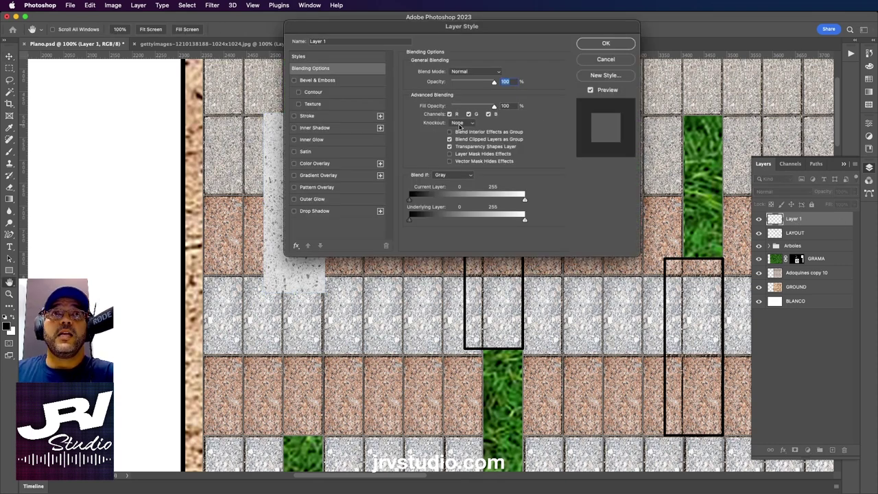
click(317, 211)
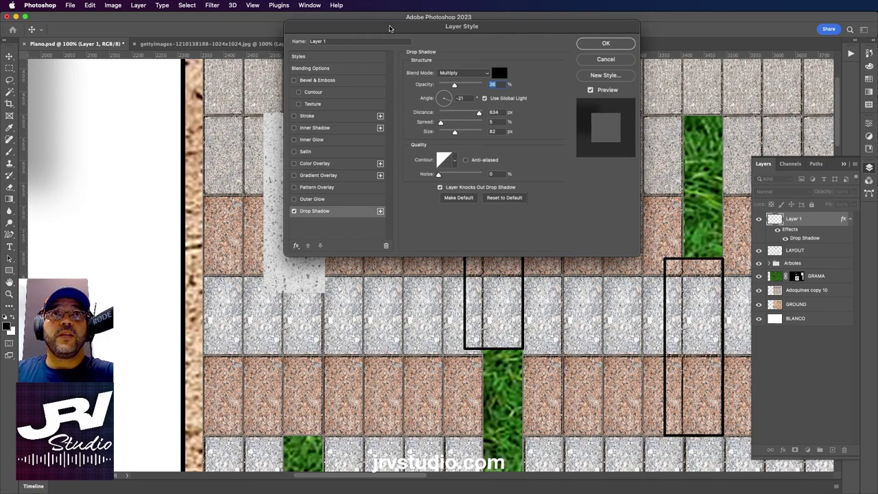
drag(497, 54, 622, 118)
key(super+minus)
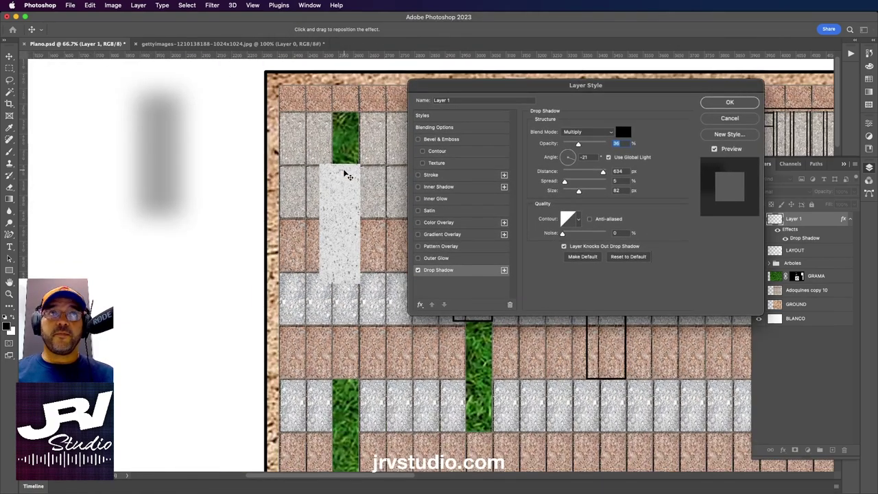
key(super+minus)
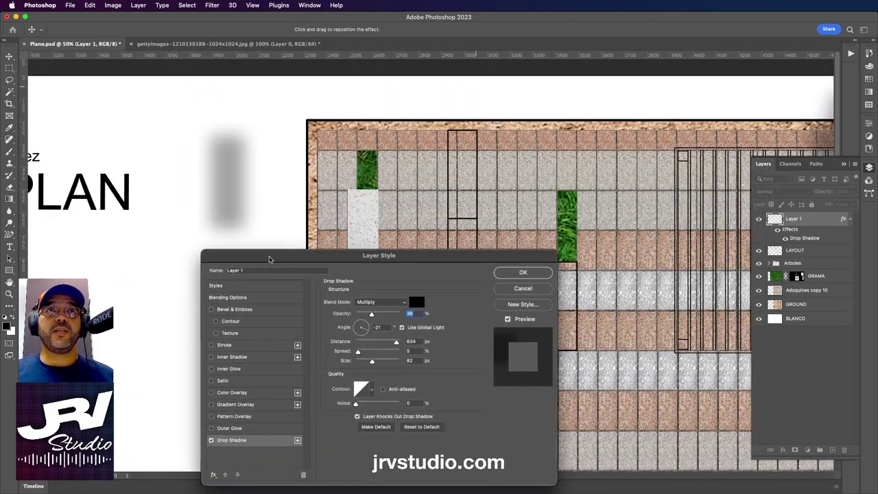
drag(470, 84, 264, 282)
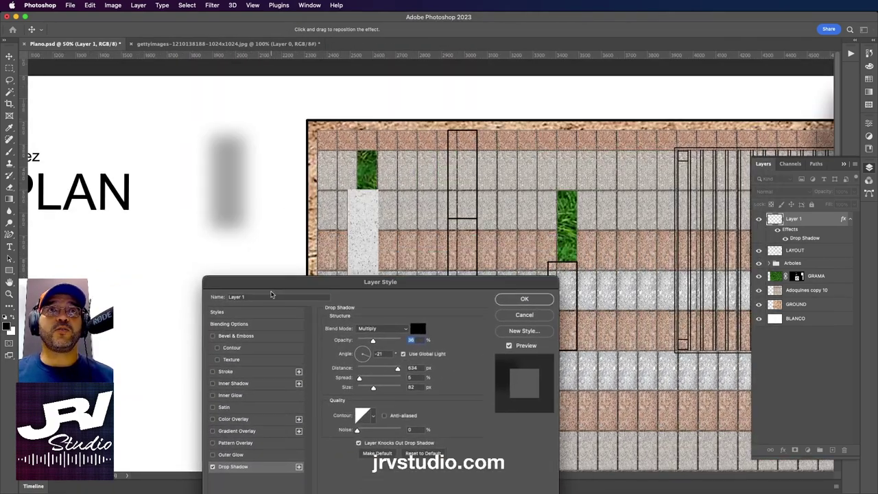
scroll(491, 256, down, 3)
scroll(492, 255, right, 8)
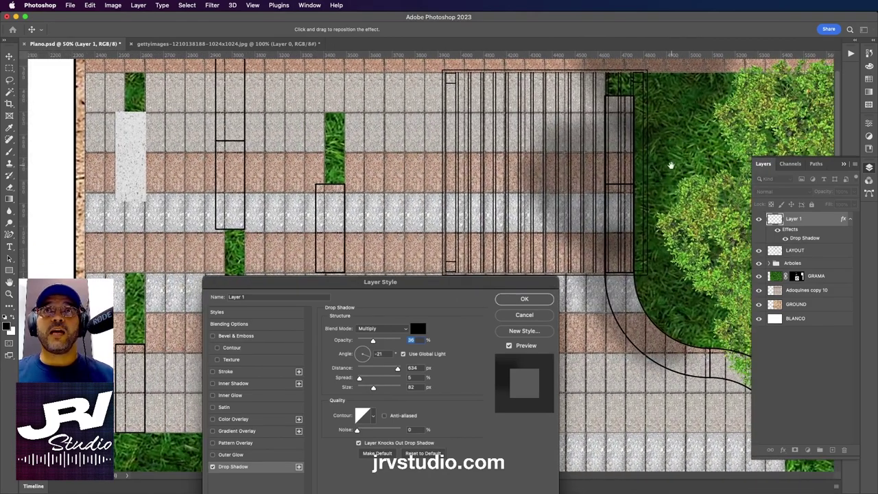
scroll(590, 213, down, 5)
scroll(522, 202, left, 10)
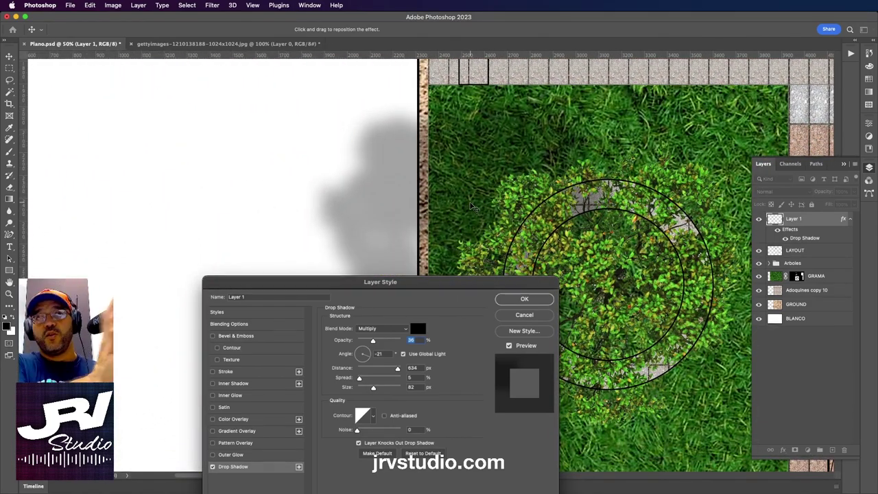
scroll(472, 206, right, 3)
scroll(453, 192, up, 10)
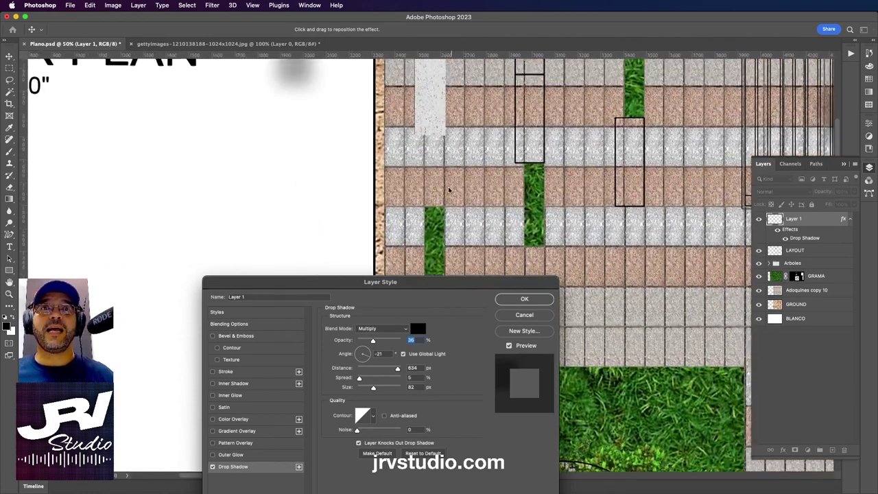
scroll(412, 178, up, 5)
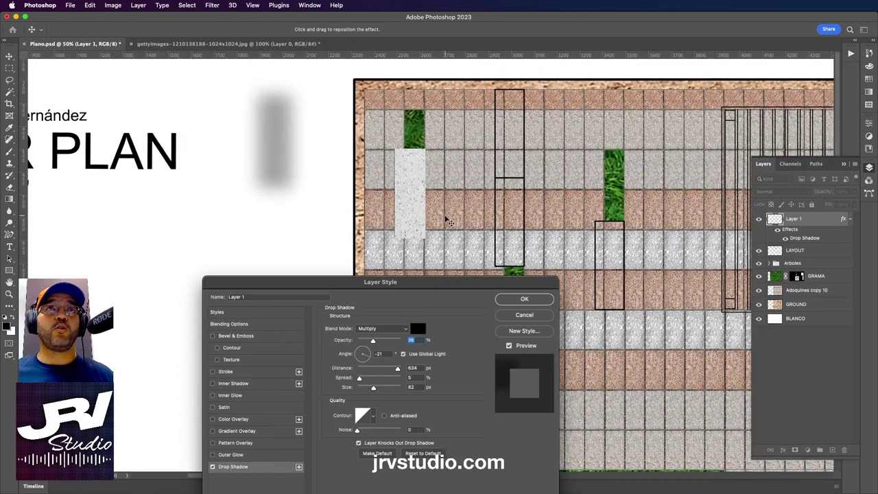
drag(440, 285, 286, 231)
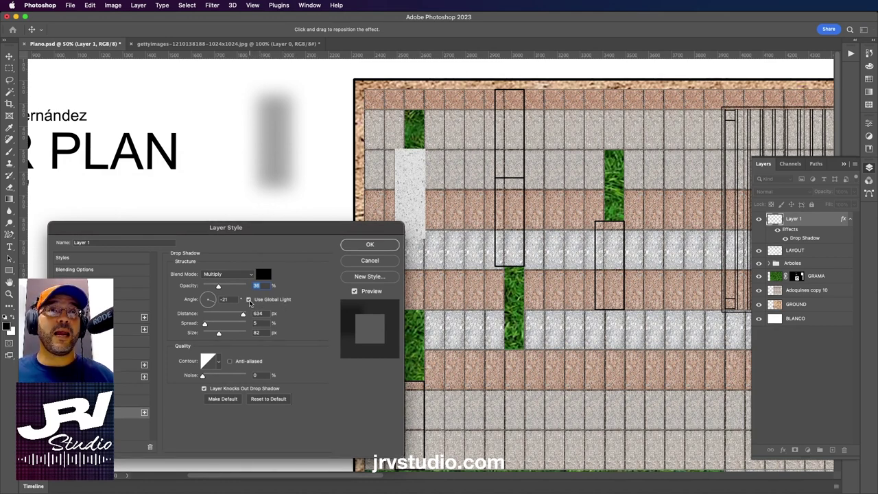
- Turn off Use Global Light and drag the shadow to a -28° angle and 35 px distance
click(248, 300)
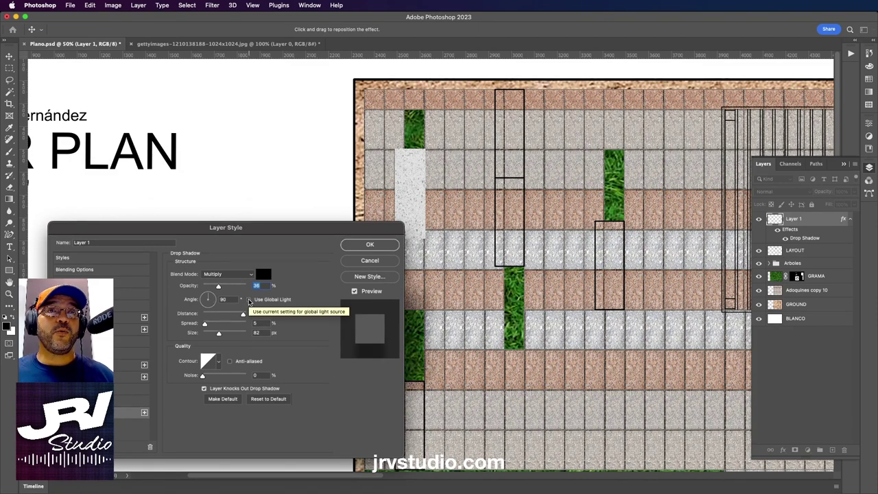
drag(277, 232, 678, 220)
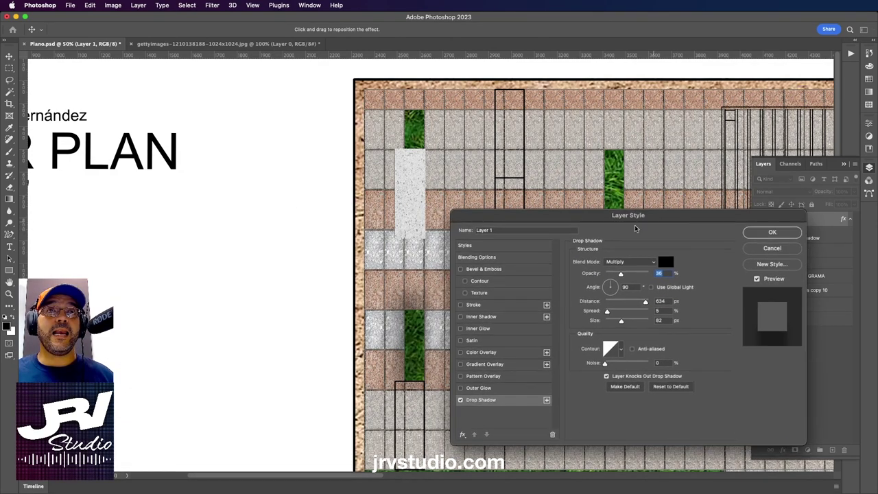
drag(554, 216, 589, 102)
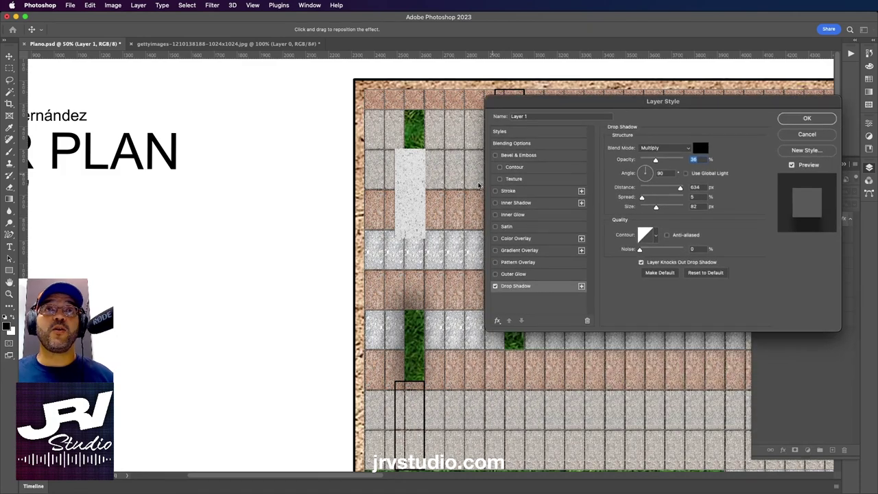
scroll(250, 256, right, 5)
scroll(250, 256, down, 3)
mouse_move(249, 256)
mouse_down()
mouse_move(268, 226)
mouse_move(226, 262)
mouse_up()
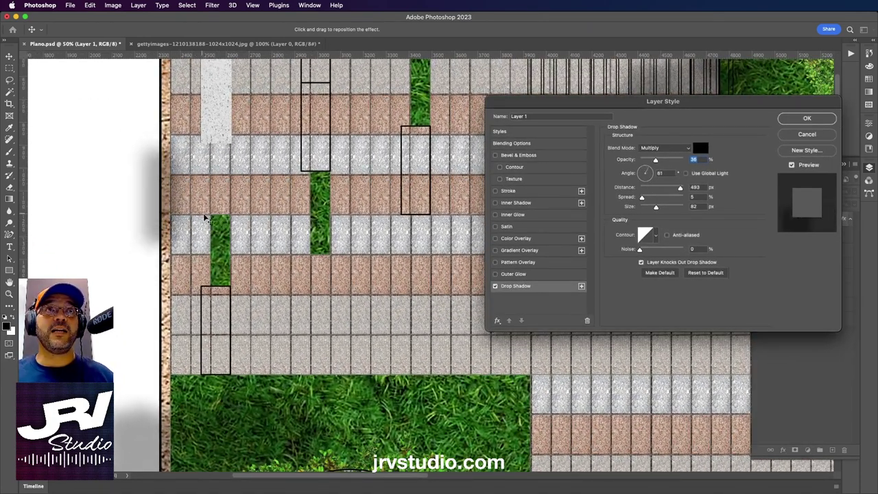
scroll(226, 262, down, 3)
scroll(226, 263, left, 4)
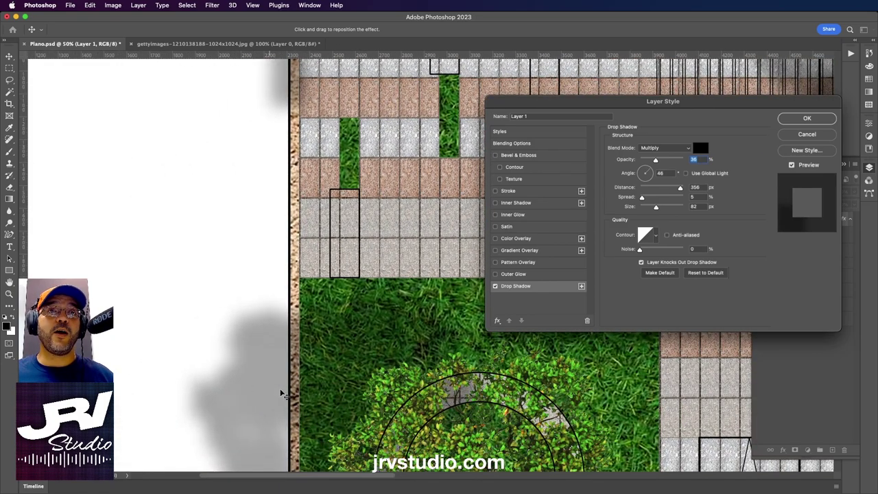
scroll(282, 395, up, 5)
scroll(281, 395, right, 2)
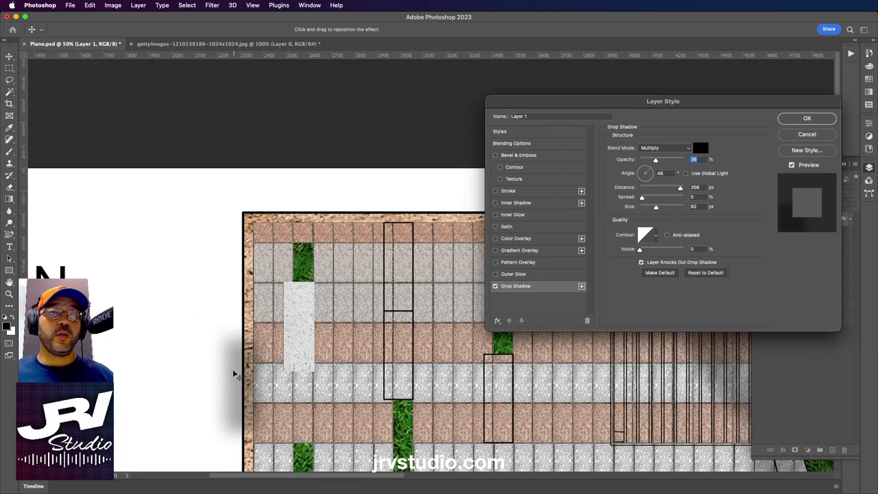
drag(235, 376, 289, 317)
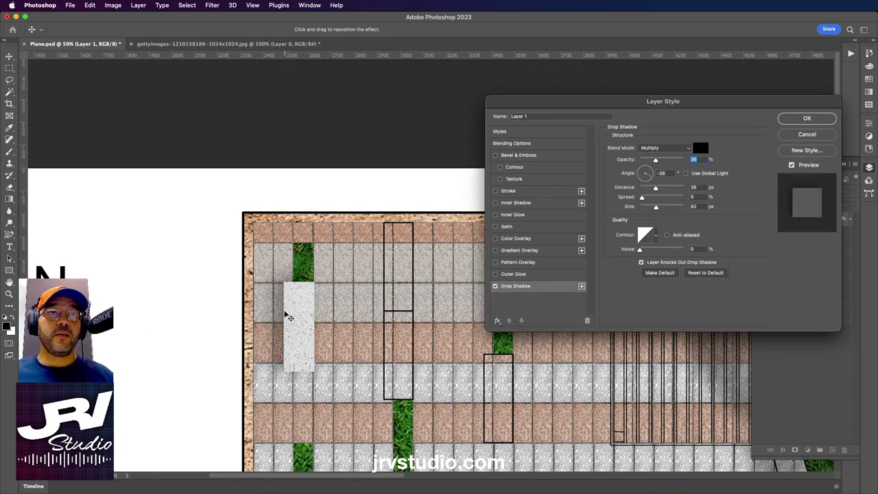
scroll(289, 317, down, 4)
scroll(222, 265, right, 3)
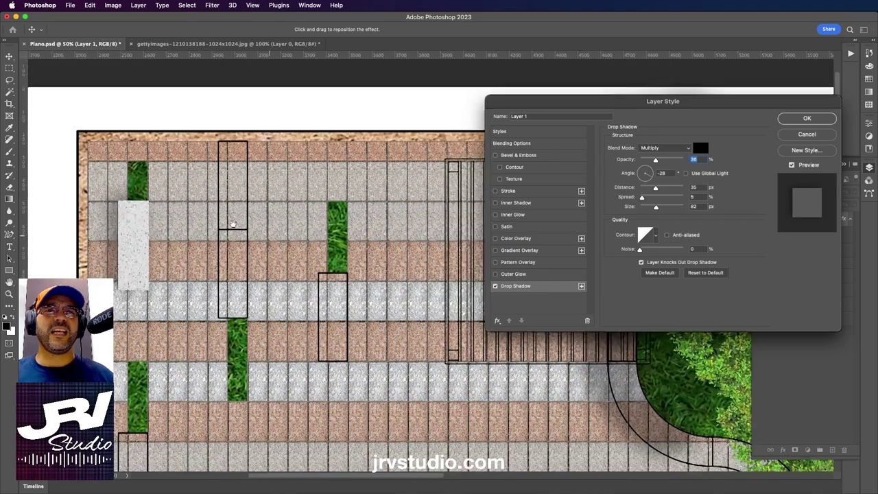
scroll(363, 223, right, 5)
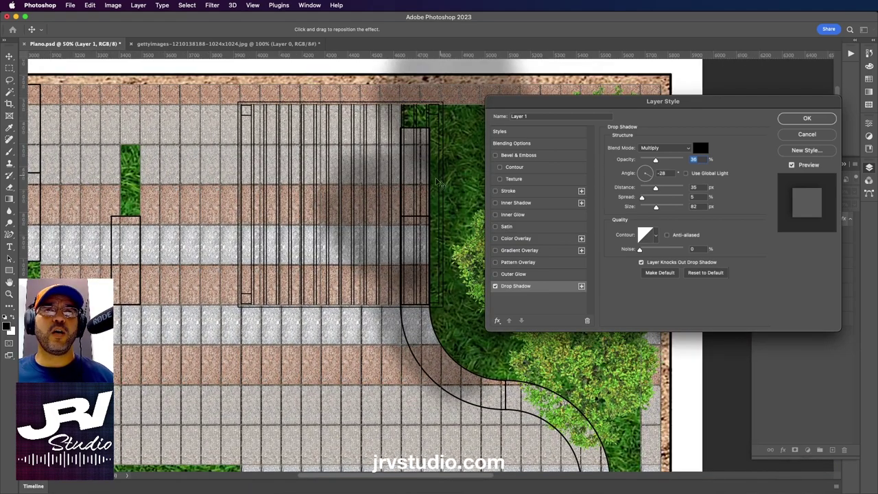
scroll(439, 182, left, 3)
scroll(439, 182, up, 1)
scroll(424, 249, left, 2)
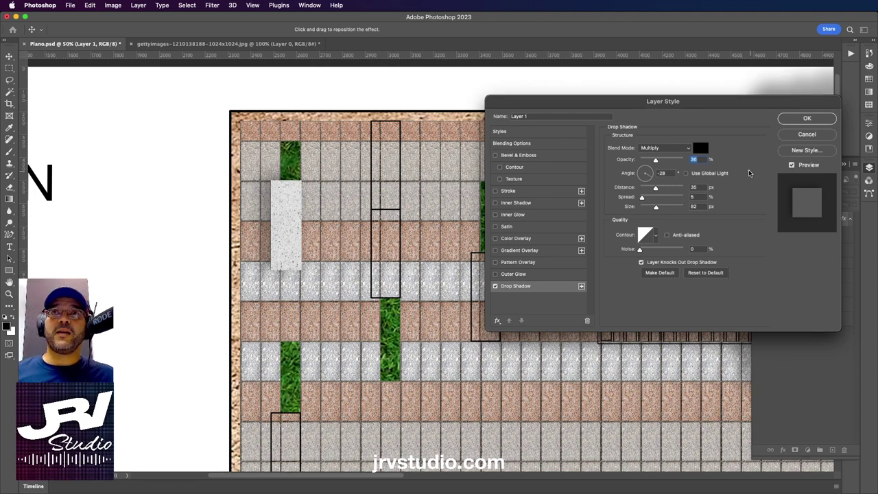
- Set the drop shadow size to 29 px and its opacity to 50%
drag(679, 108, 546, 130)
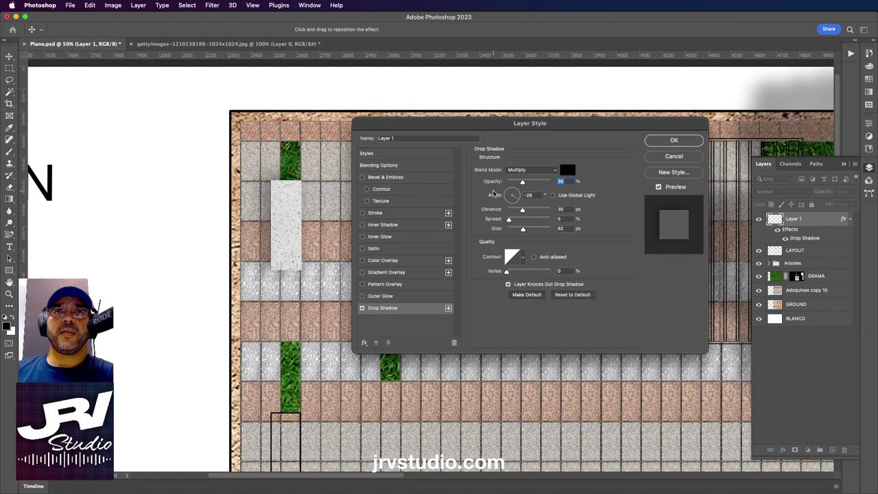
drag(522, 183, 541, 183)
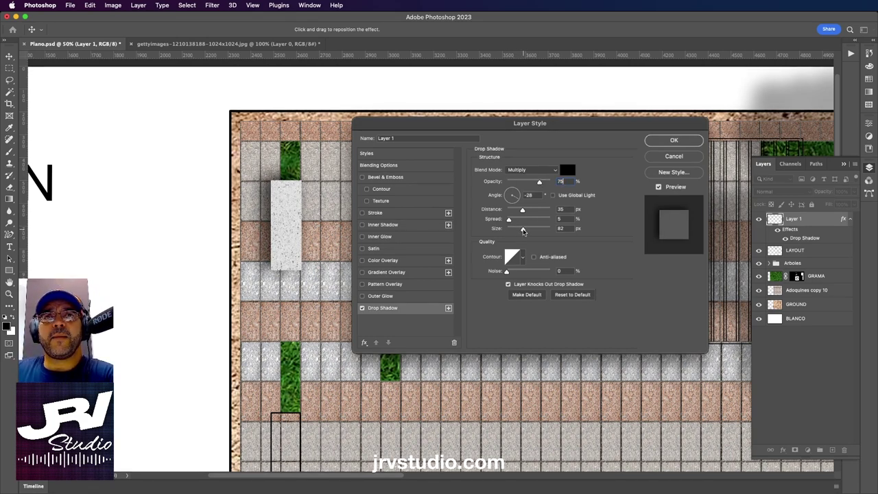
drag(523, 231, 515, 232)
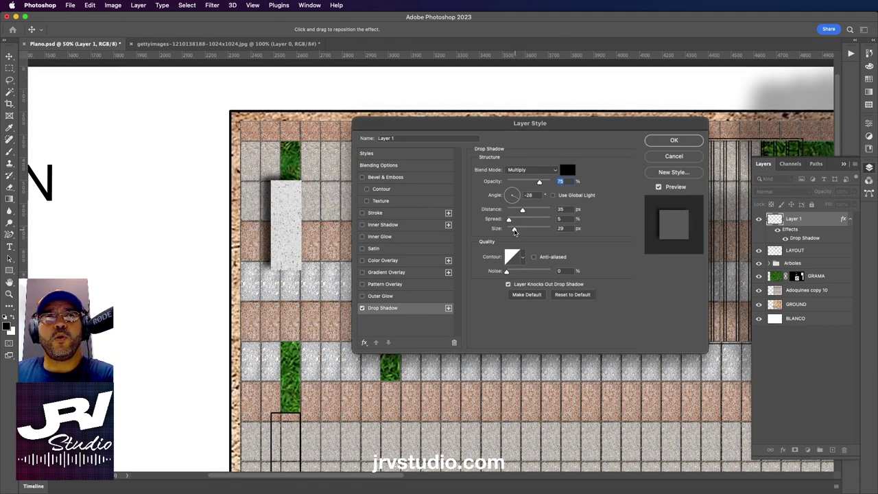
click(514, 231)
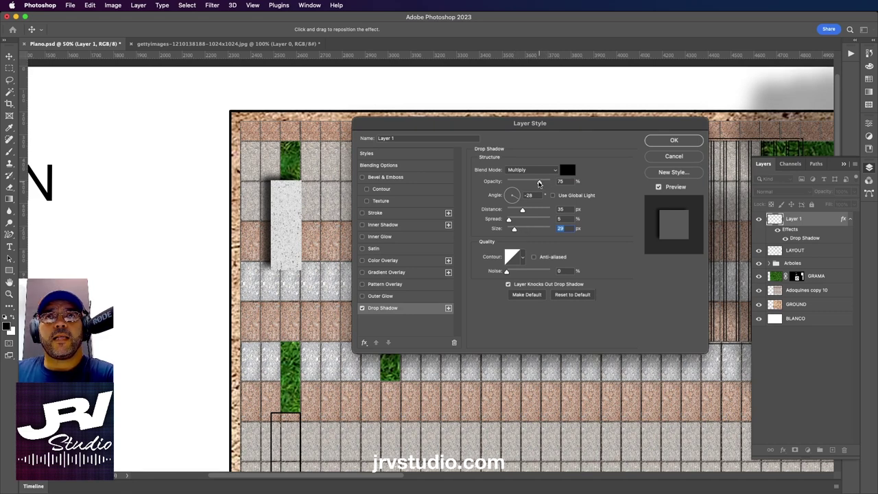
drag(539, 184, 530, 186)
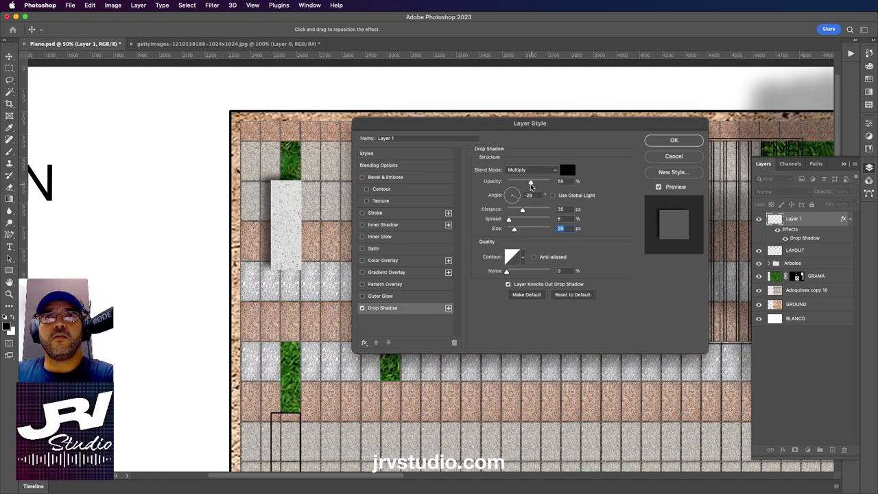
drag(530, 186, 529, 188)
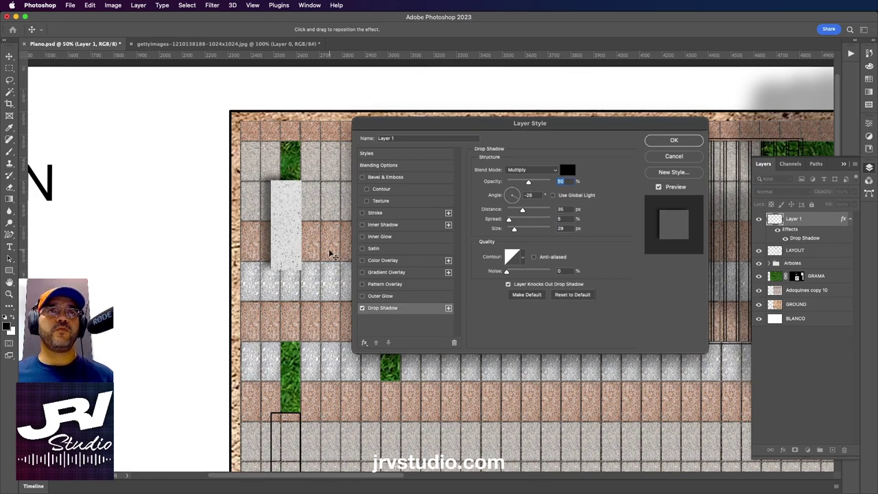
drag(331, 254, 298, 198)
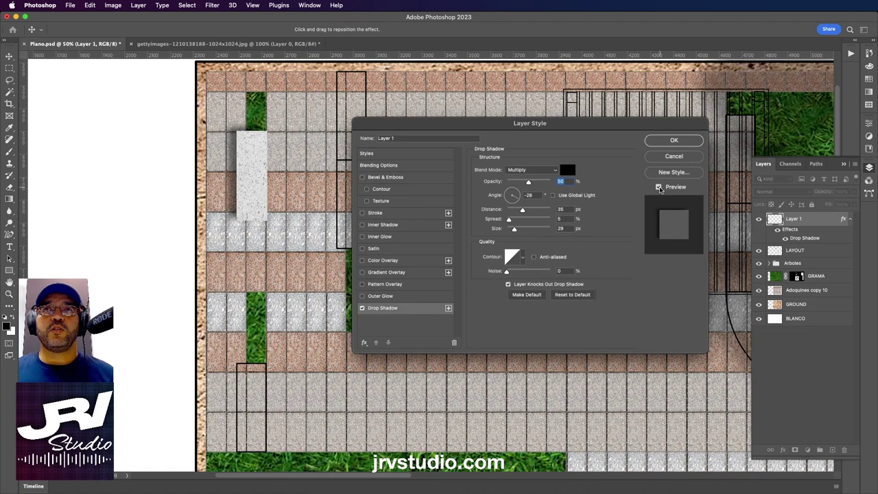
- Toggle Preview to compare the shadow, then apply the layer style with OK
click(659, 187)
click(659, 188)
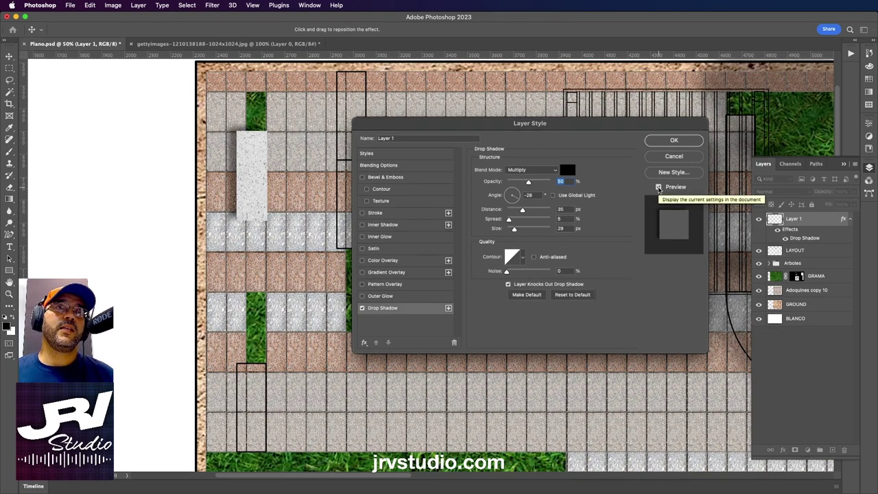
click(659, 188)
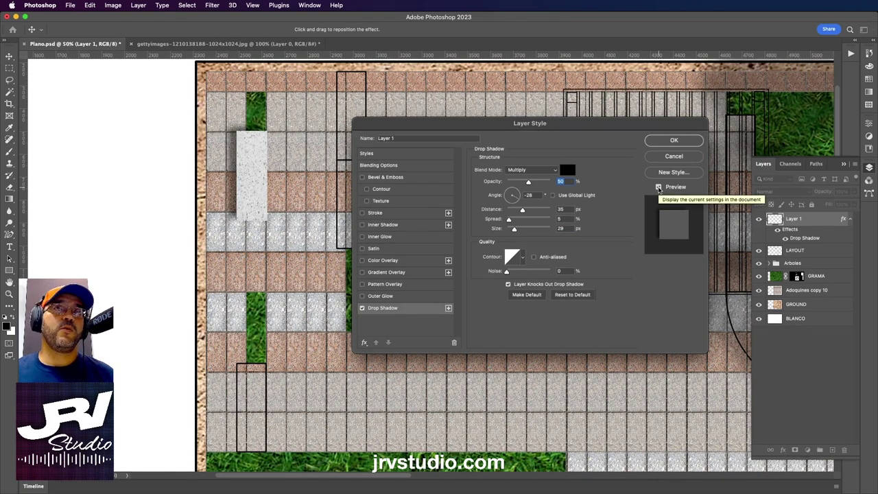
click(674, 140)
- Alt-drag a duplicate of the shadowed terrazzo bench stone
scroll(250, 165, down, 2)
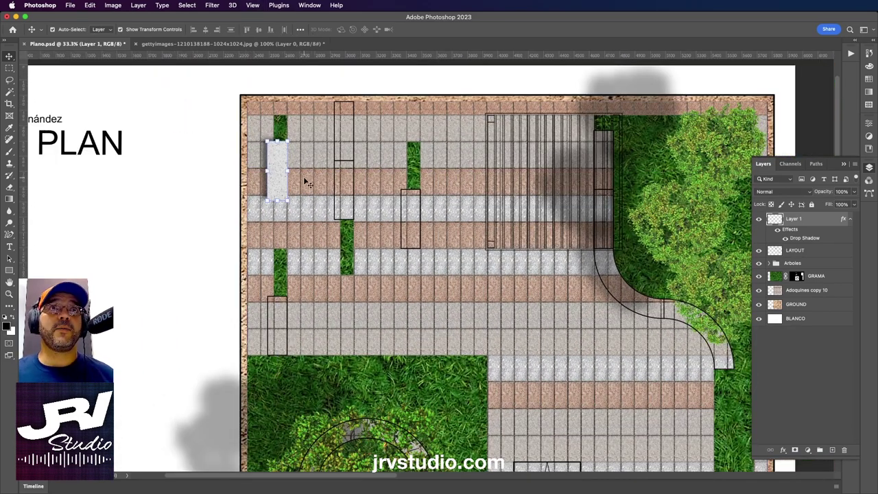
scroll(318, 191, up, 2)
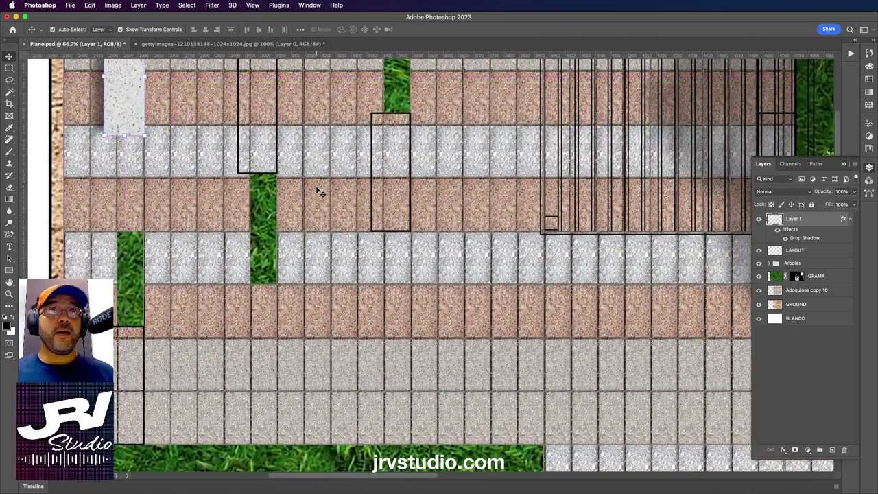
scroll(357, 213, down, 2)
scroll(431, 252, up, 5)
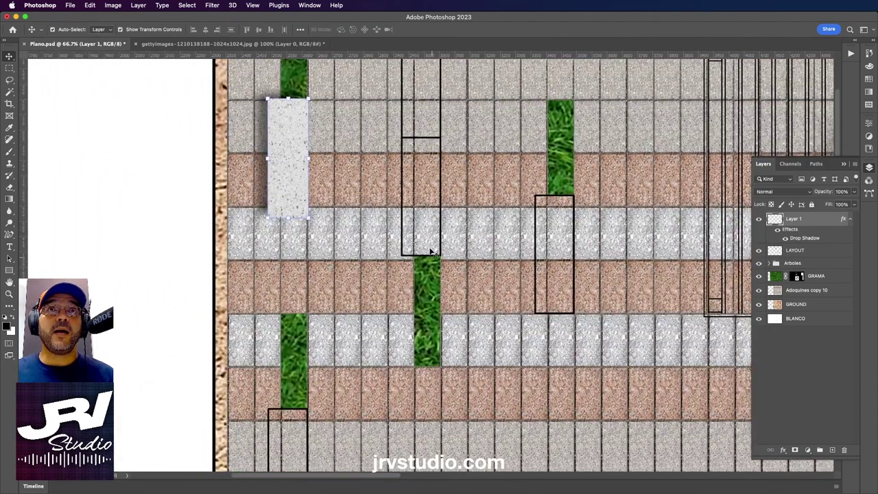
scroll(378, 221, up, 3)
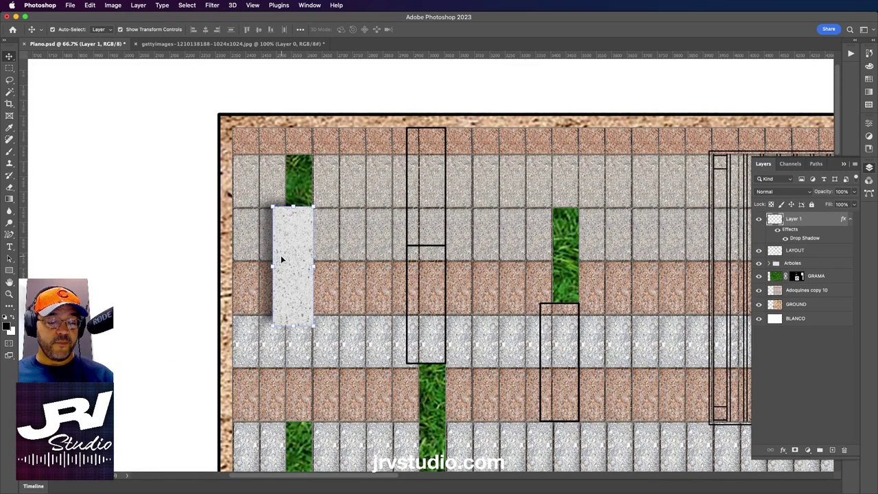
mouse_move(293, 275)
mouse_down()
mouse_move(89, 194)
mouse_move(432, 222)
mouse_up()
scroll(432, 222, up, 5)
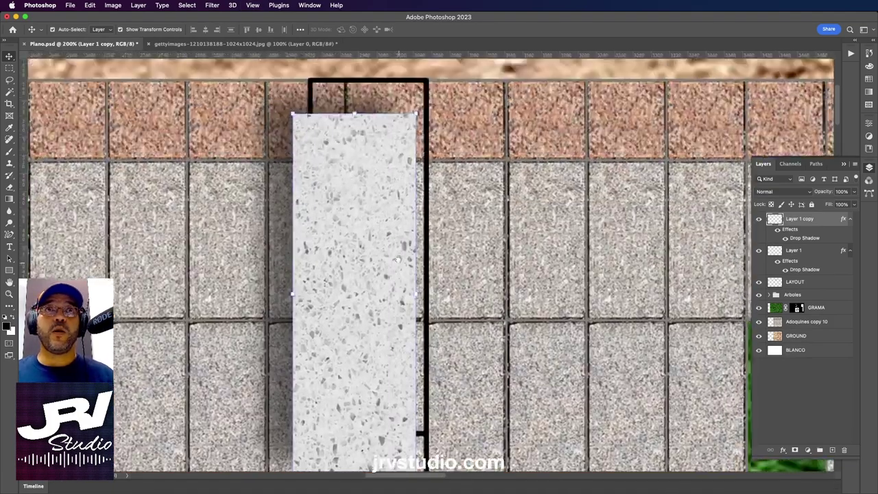
scroll(398, 258, up, 4)
- Move the copied stone into the top paver row, nudging it up twice
drag(380, 288, 392, 256)
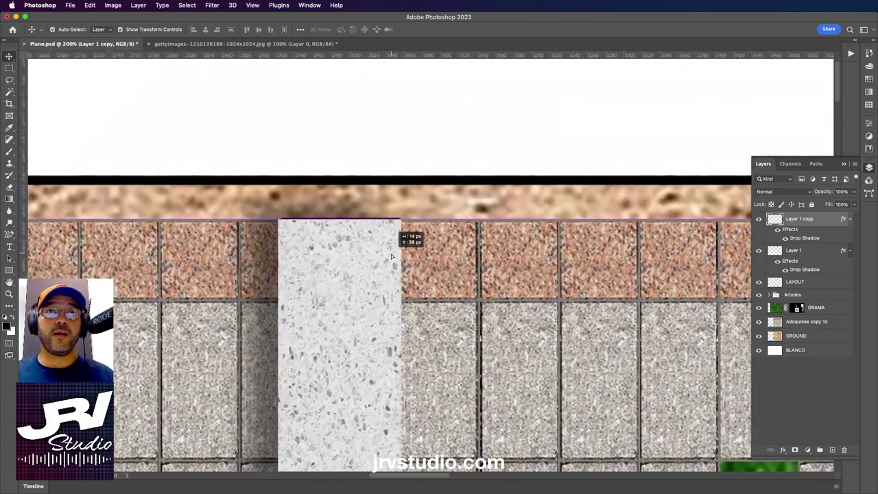
key(Up)
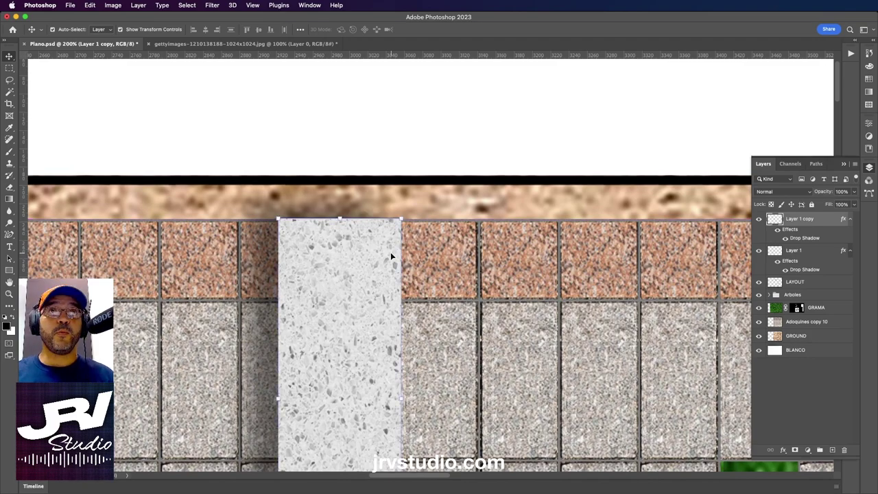
key(Up)
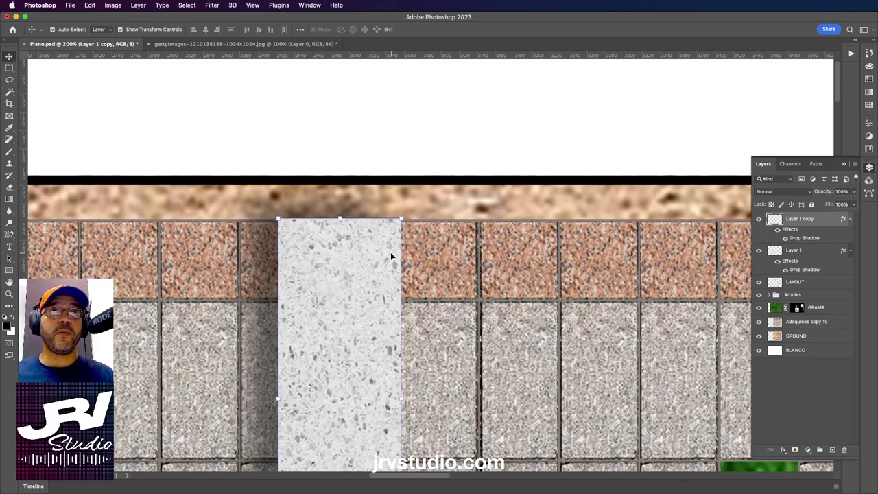
scroll(390, 256, down, 2)
scroll(376, 255, down, 8)
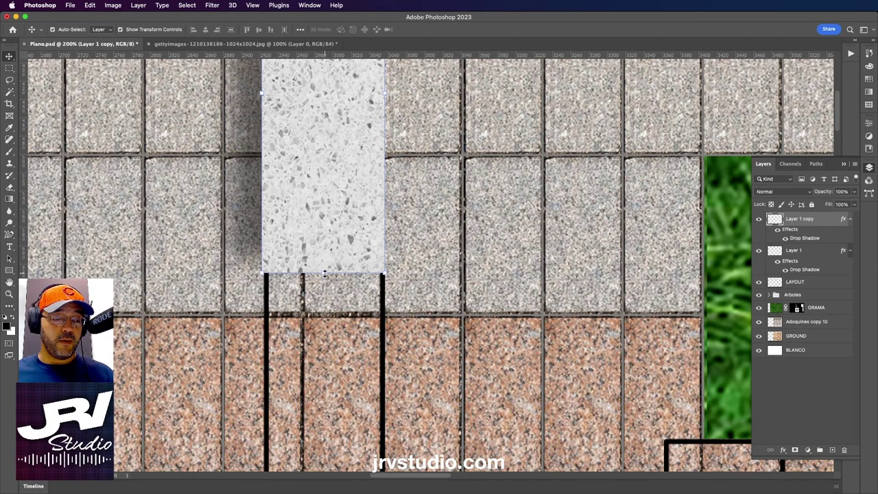
- Trim the copied stone's bottom and left edges with Free Transform to fit the paver grid
drag(325, 274, 324, 272)
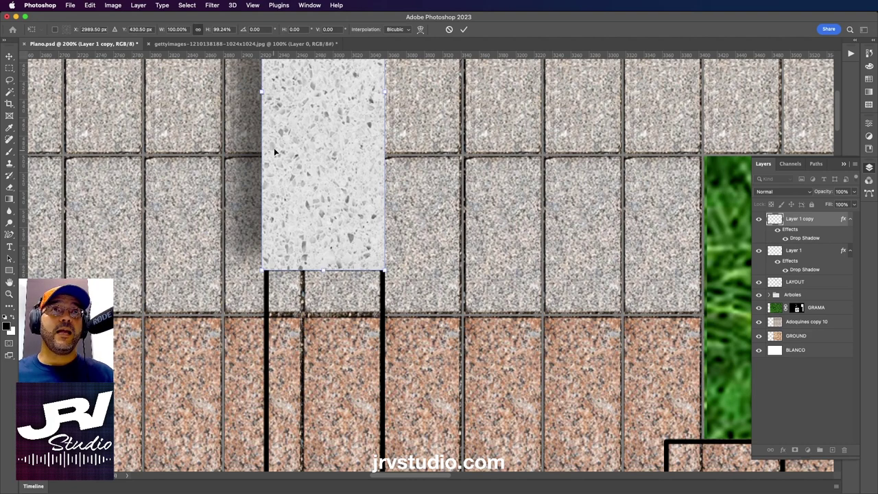
drag(264, 91, 266, 91)
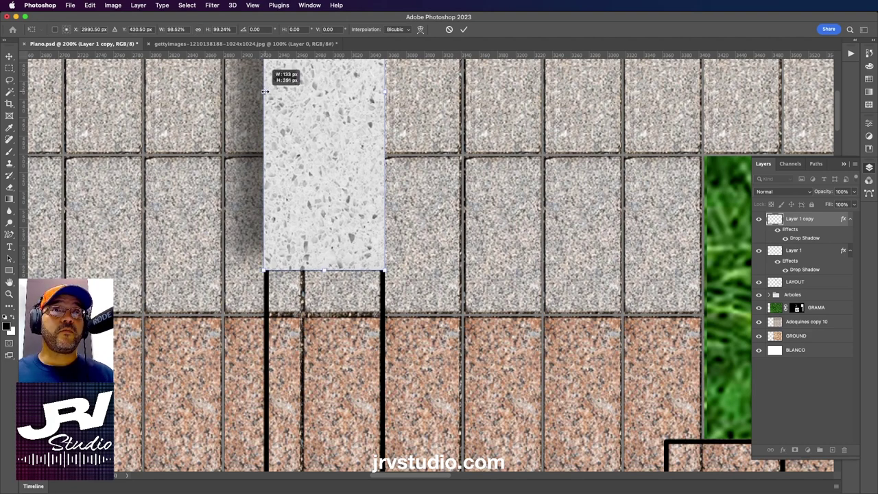
key(Return)
- Zoom out to check the bench placement and duplicate the stone again
scroll(370, 127, up, 2)
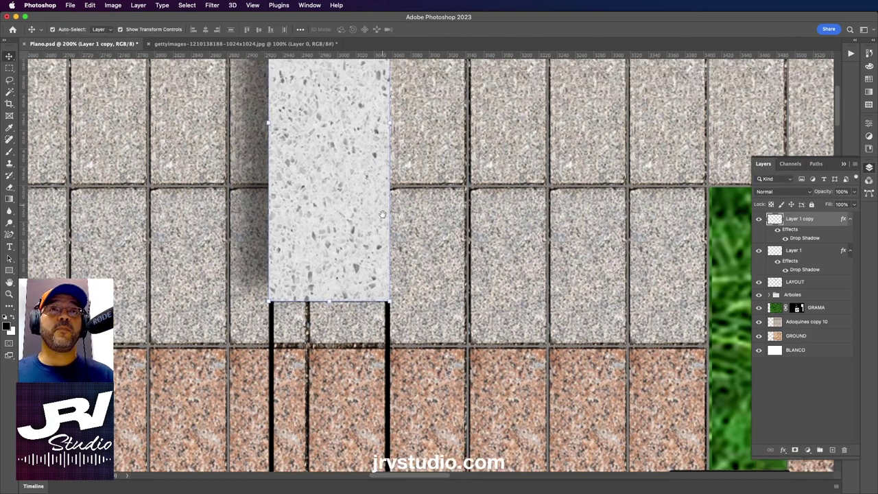
scroll(360, 179, up, 5)
scroll(352, 222, up, 1)
scroll(347, 255, down, 2)
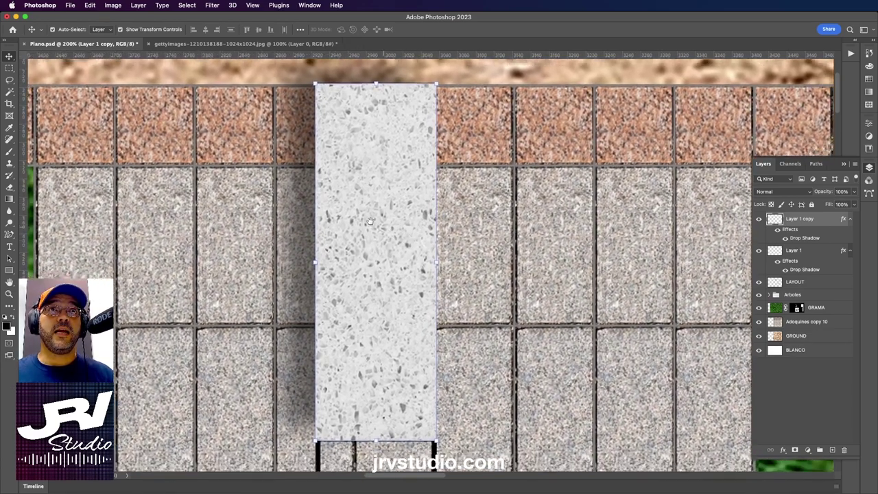
scroll(343, 233, down, 3)
key(super+minus)
key(super+minus)
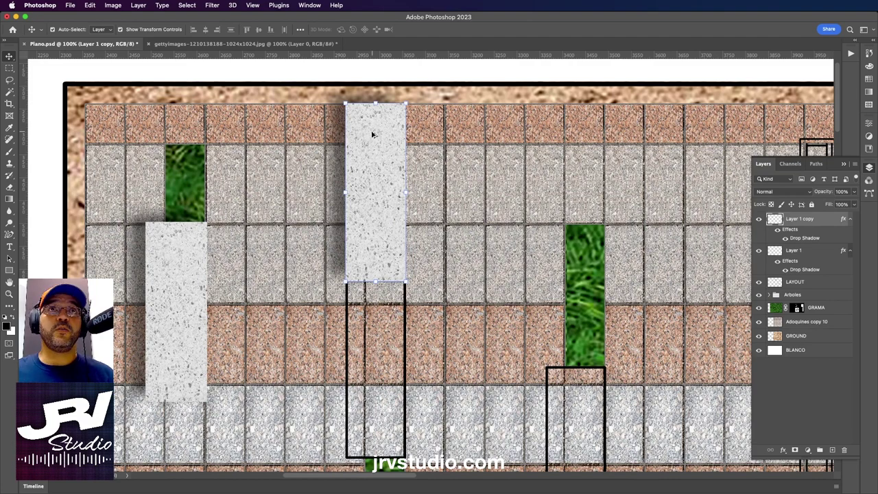
drag(371, 151, 313, 296)
- Place the third stone under the top-row stone, nudge it left twice, and raise Layer 1 copy above it
scroll(313, 295, down, 3)
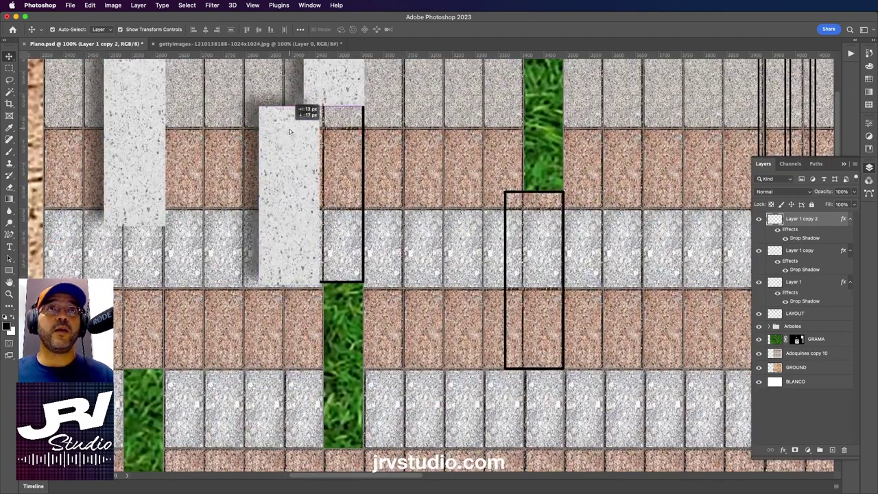
drag(277, 129, 335, 124)
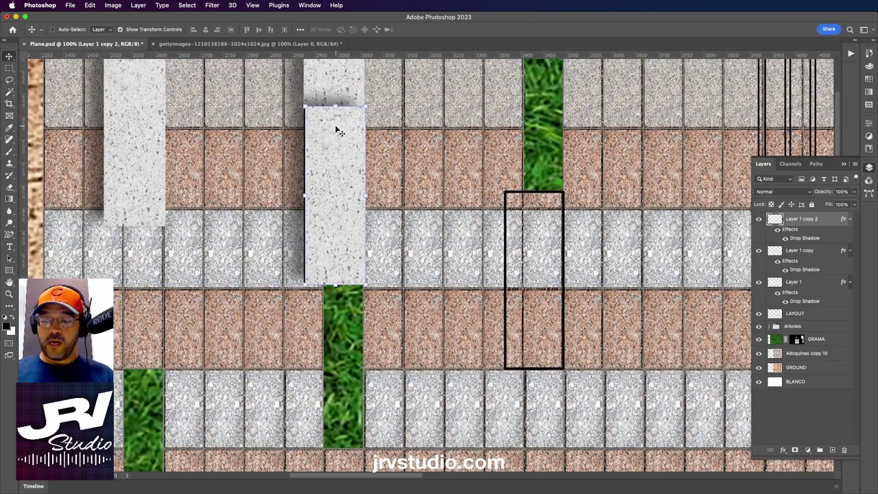
key(super+plus)
drag(346, 154, 416, 320)
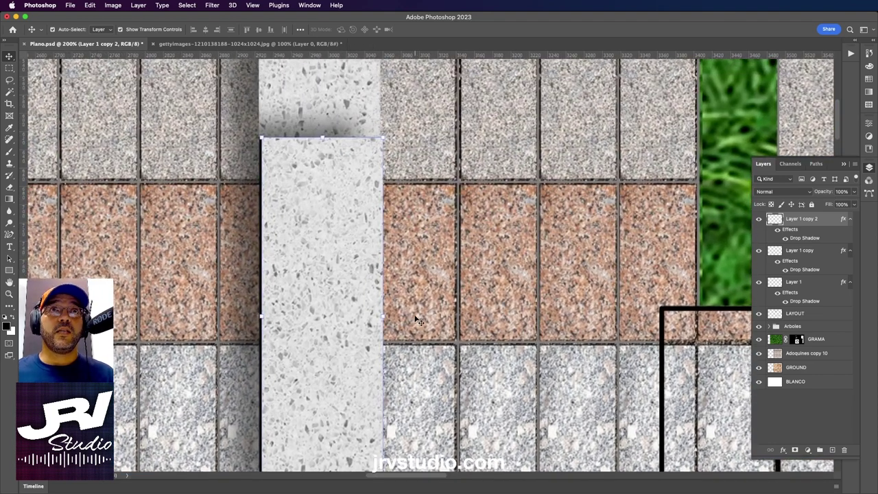
key(Left)
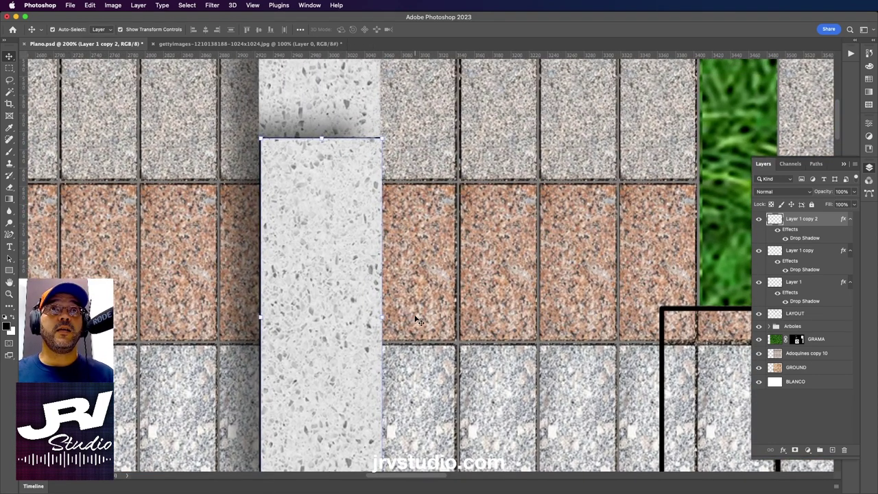
key(Left)
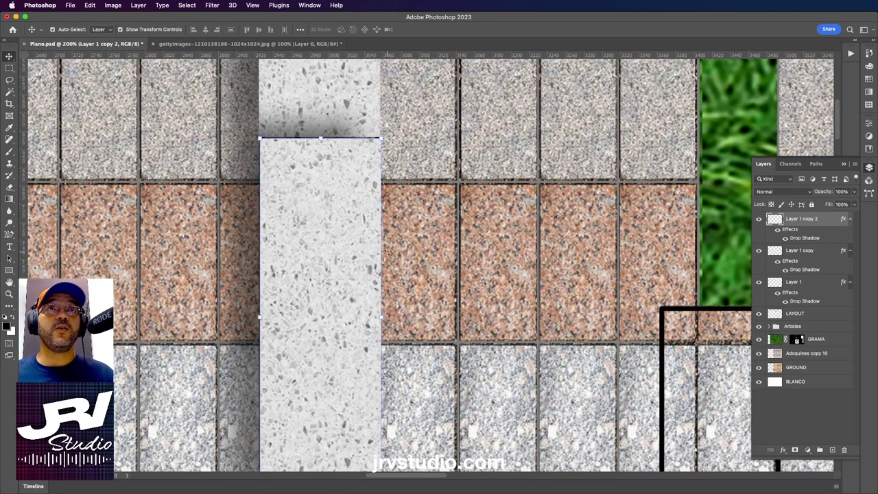
drag(307, 161, 347, 285)
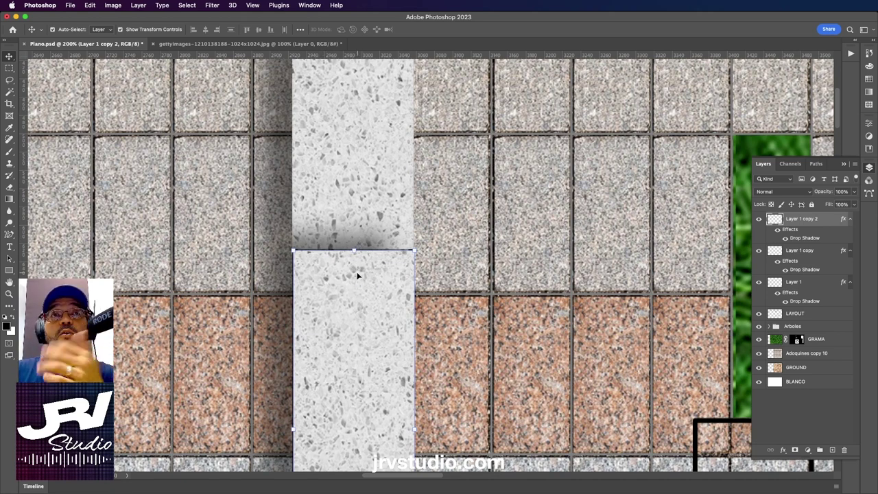
click(371, 166)
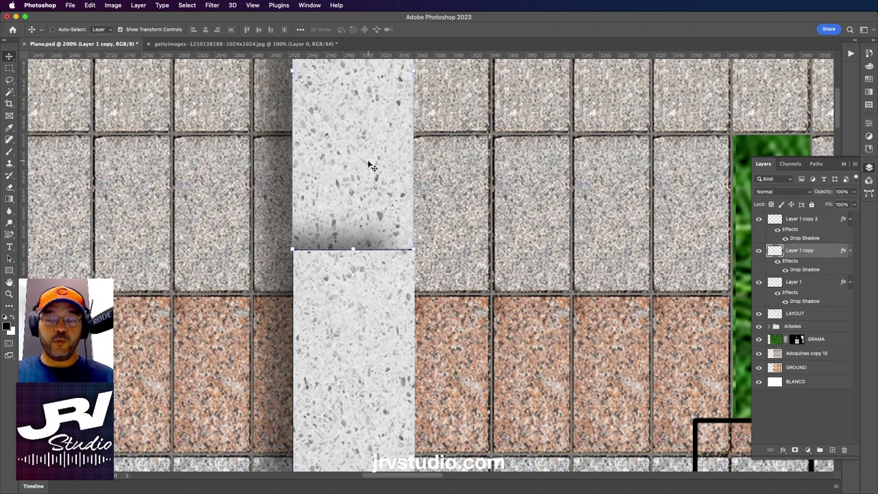
key(ctrl+bracketright)
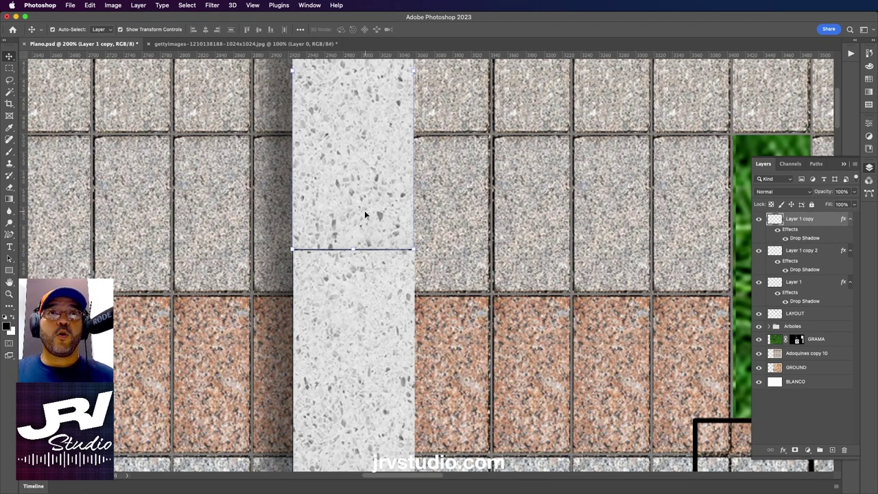
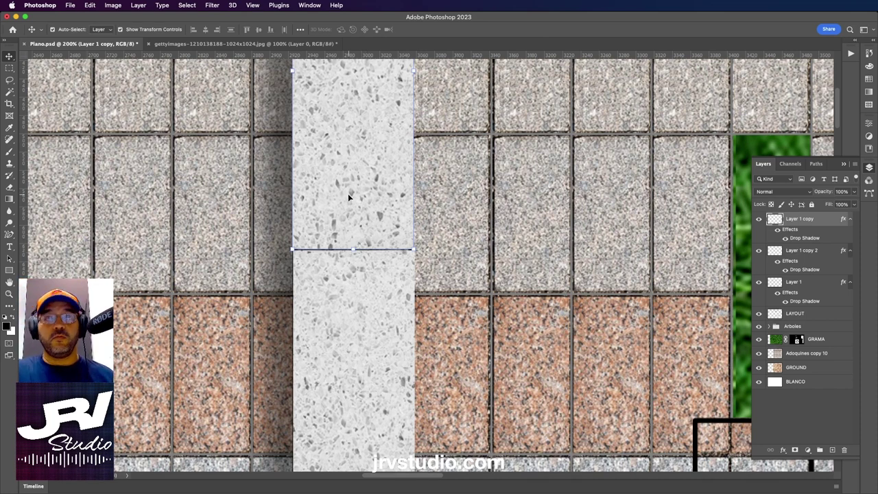
- Alt-drag the white slab into a new paving slot as Layer 1 copy 3
click(443, 226)
click(368, 226)
click(374, 268)
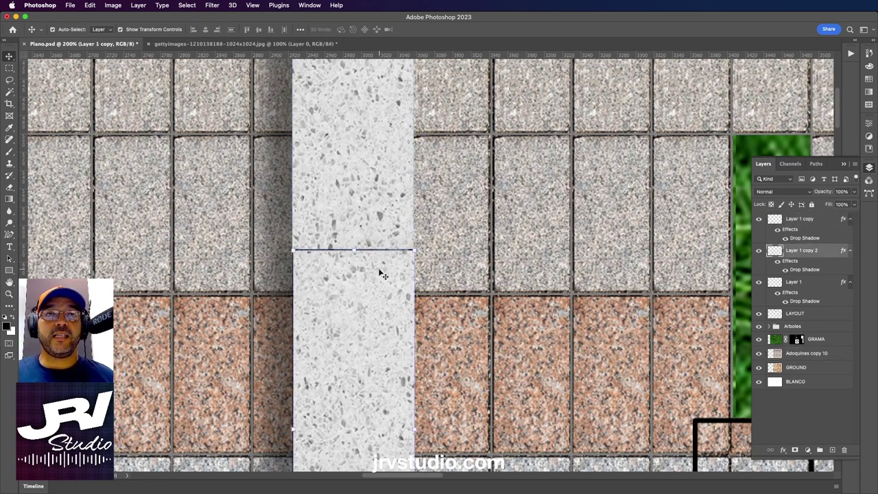
click(446, 242)
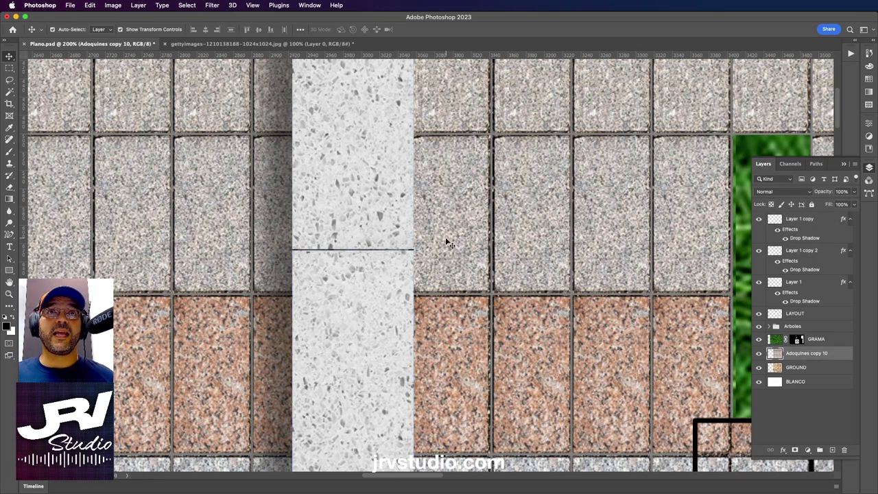
key(ctrl+minus)
key(ctrl+minus)
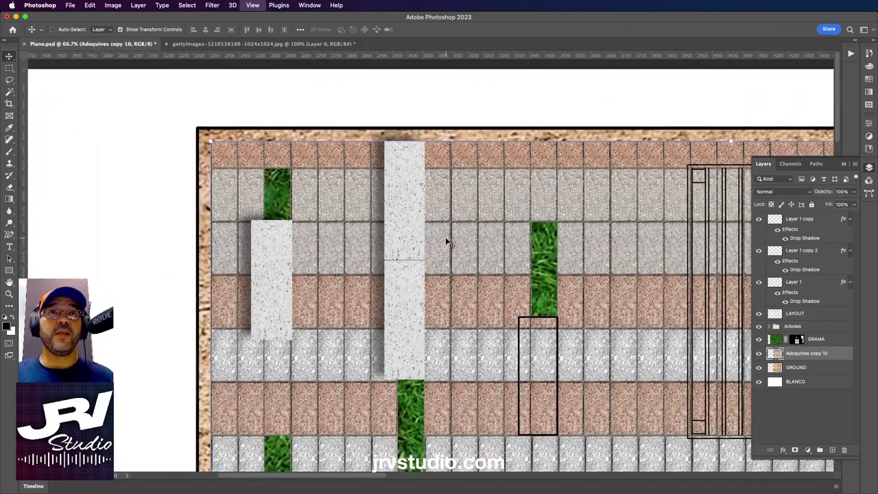
scroll(361, 190, down, 3)
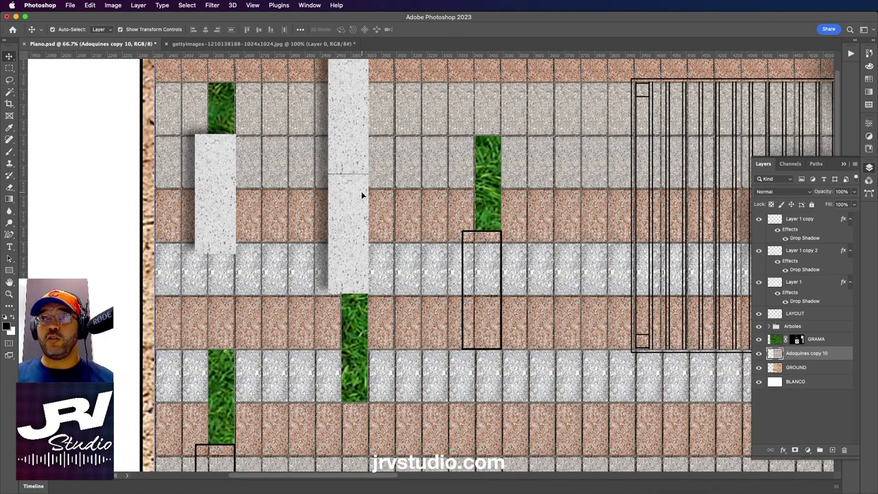
scroll(391, 227, down, 5)
scroll(391, 227, right, 5)
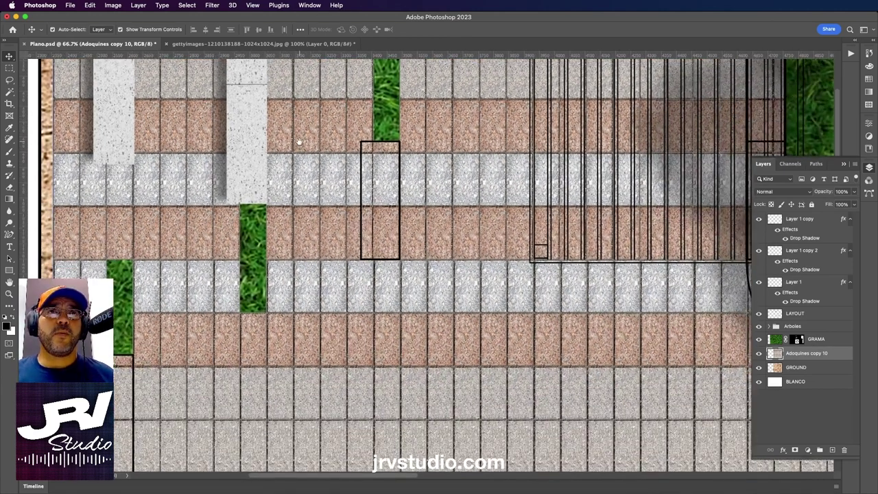
click(250, 145)
drag(250, 140, 384, 195)
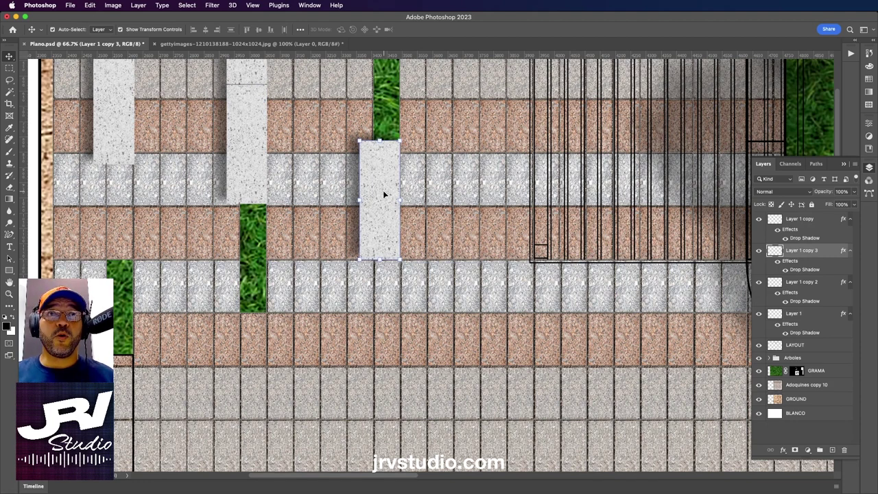
- Duplicate the slab into the lower-left paving slot and nudge it into alignment
drag(360, 261, 590, 128)
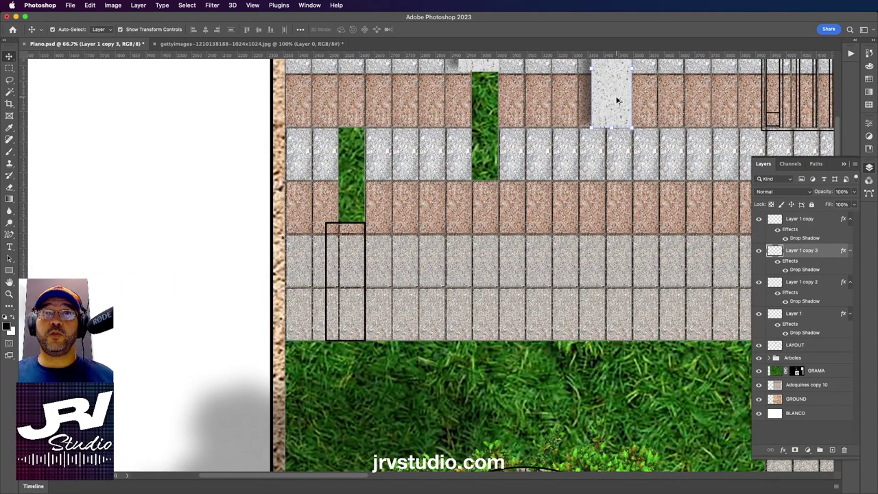
drag(616, 97, 350, 272)
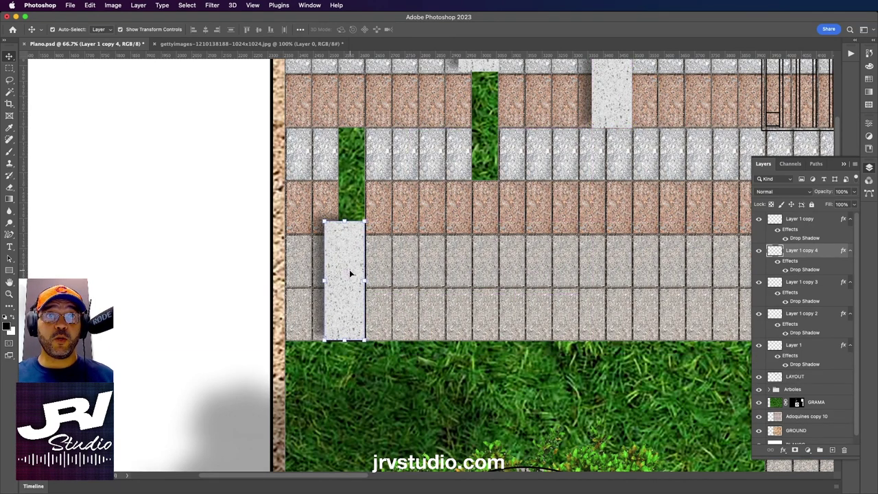
drag(350, 271, 350, 274)
key(Right)
key(Right)
key(Right)
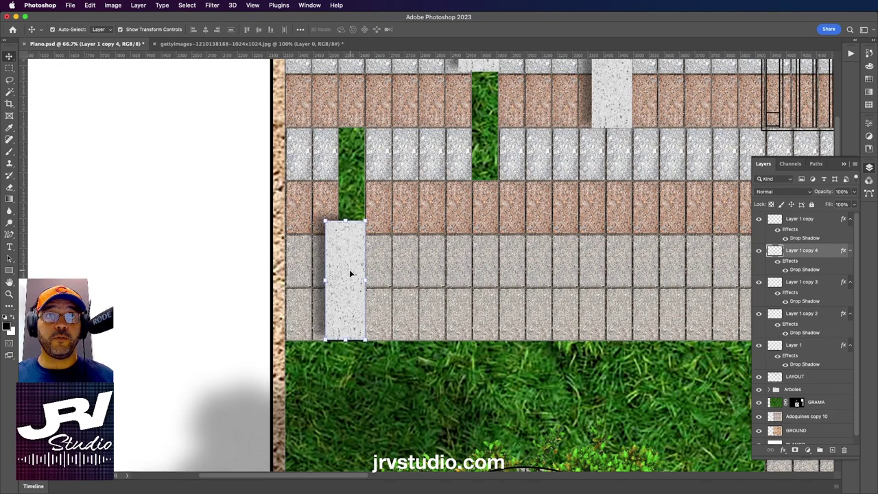
key(Right)
key(Left)
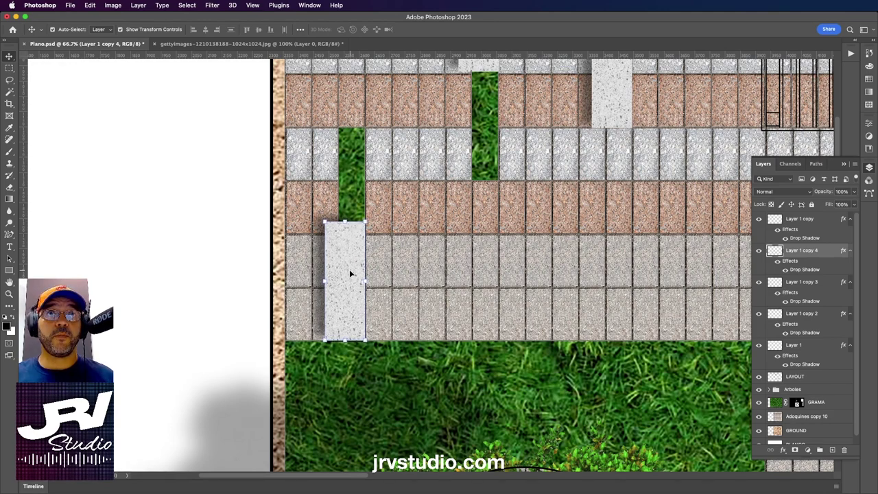
key(Right)
- Deselect the slab and zoom out to review the whole plan
click(227, 227)
key(super+minus)
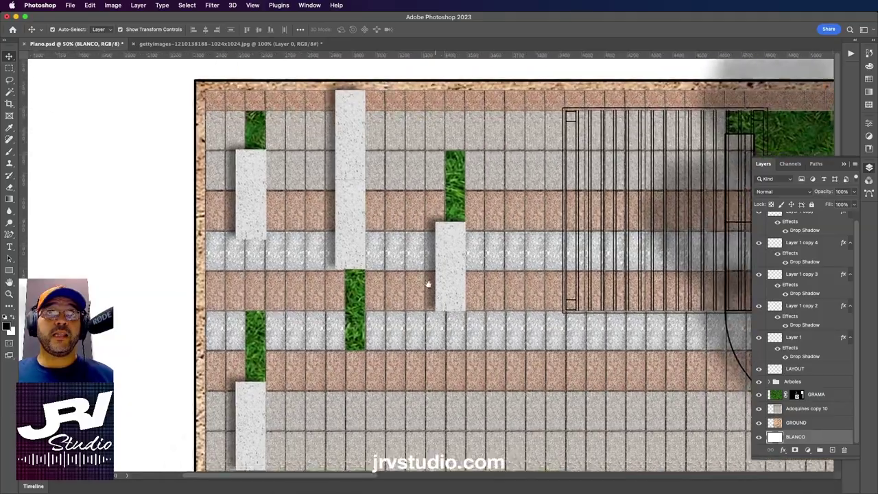
scroll(401, 276, down, 5)
scroll(401, 276, right, 10)
scroll(407, 274, right, 10)
scroll(409, 268, down, 5)
scroll(408, 268, left, 5)
scroll(412, 260, down, 6)
scroll(411, 261, left, 5)
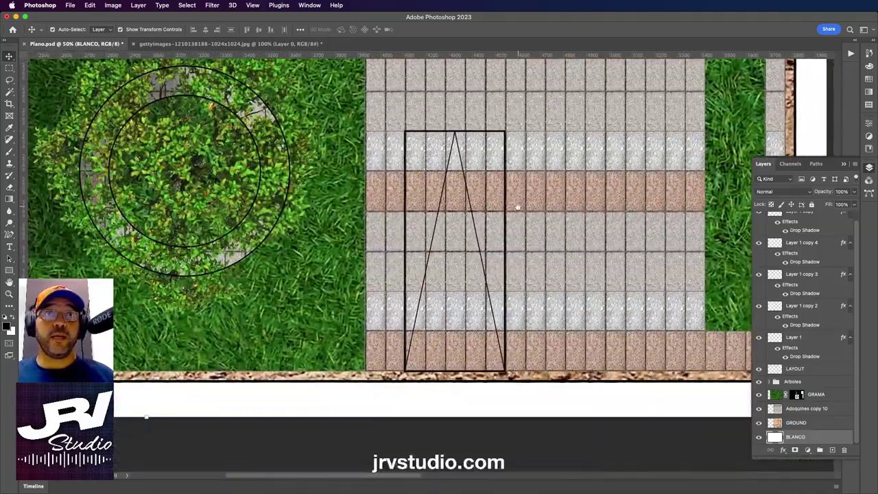
scroll(417, 236, up, 8)
scroll(417, 237, up, 5)
scroll(417, 237, right, 4)
scroll(416, 206, right, 3)
scroll(418, 165, down, 2)
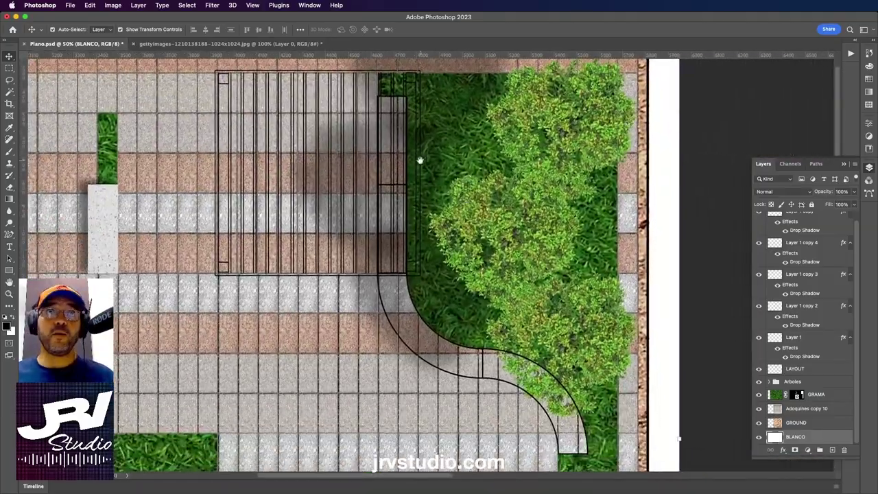
scroll(384, 203, left, 8)
scroll(442, 211, down, 2)
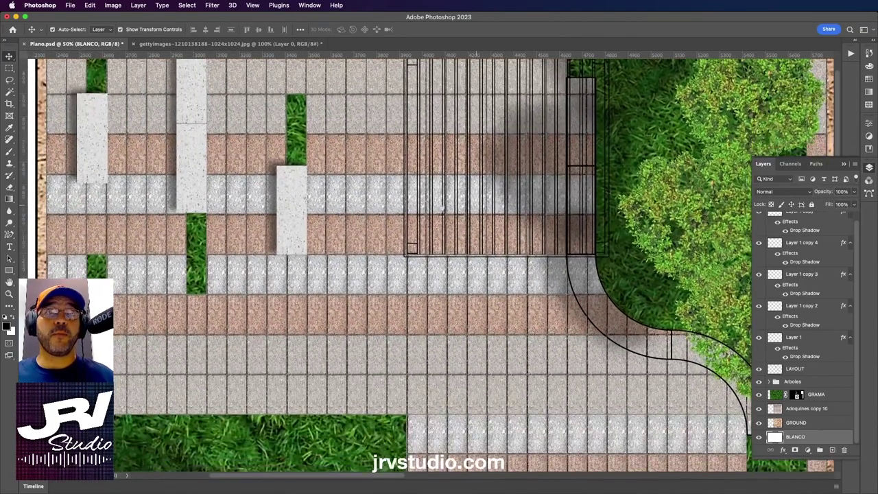
- Duplicate the middle slab against the gate's right edge and nudge it into line
click(289, 234)
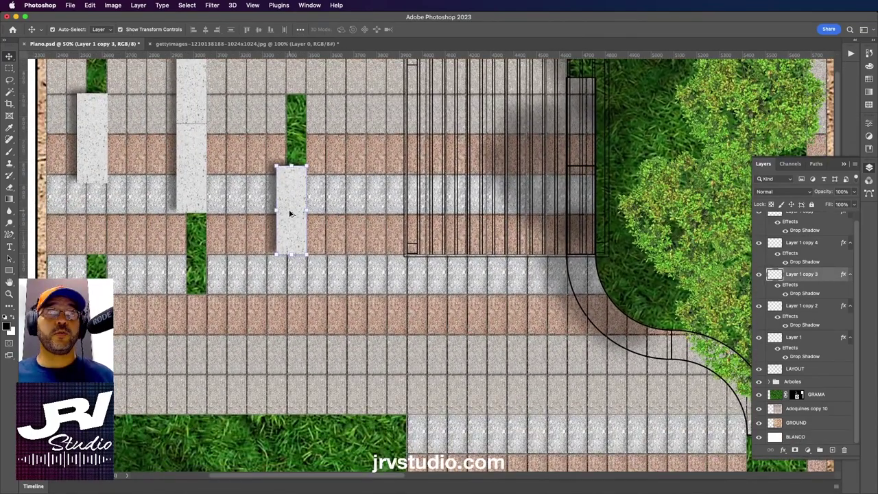
mouse_move(289, 214)
mouse_down()
mouse_move(529, 135)
mouse_move(366, 231)
mouse_move(412, 218)
mouse_move(271, 297)
mouse_up()
key(ctrl+plus)
key(ctrl+plus)
key(ctrl+plus)
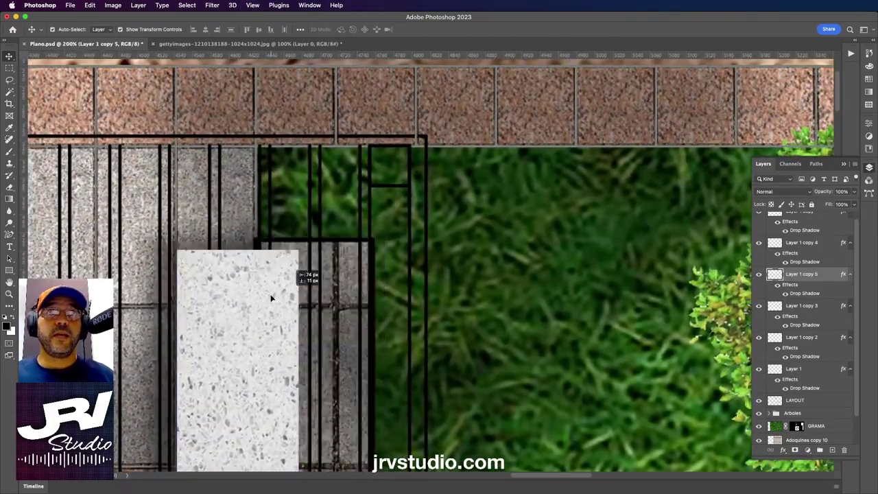
drag(271, 297, 346, 286)
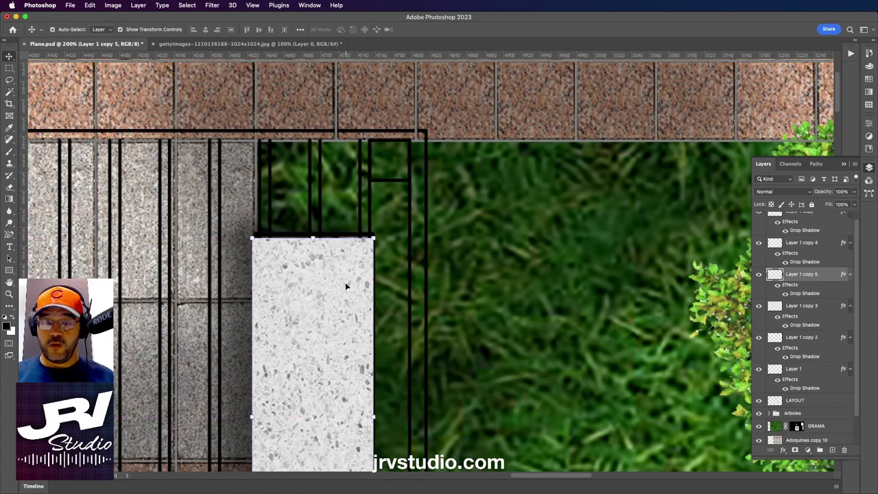
key(Right)
key(Up)
key(Up)
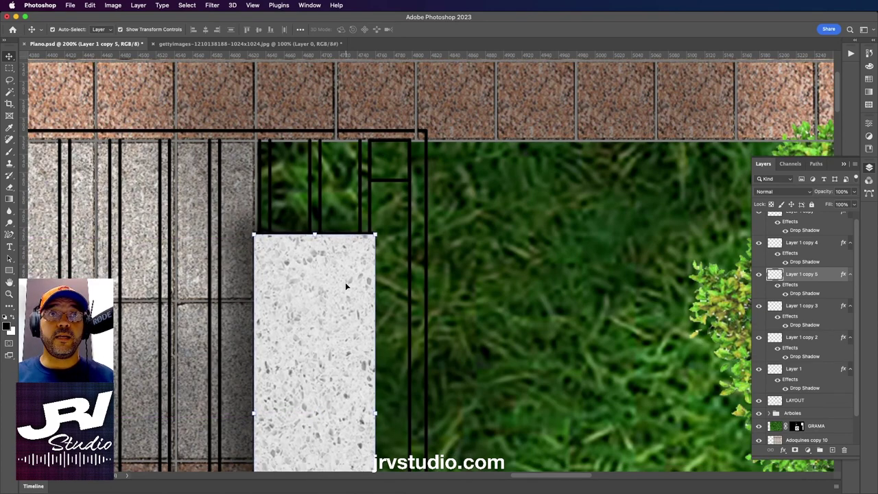
key(Up)
key(Right)
- Duplicate another slab directly beneath the first to complete the gate bench
scroll(347, 241, down, 5)
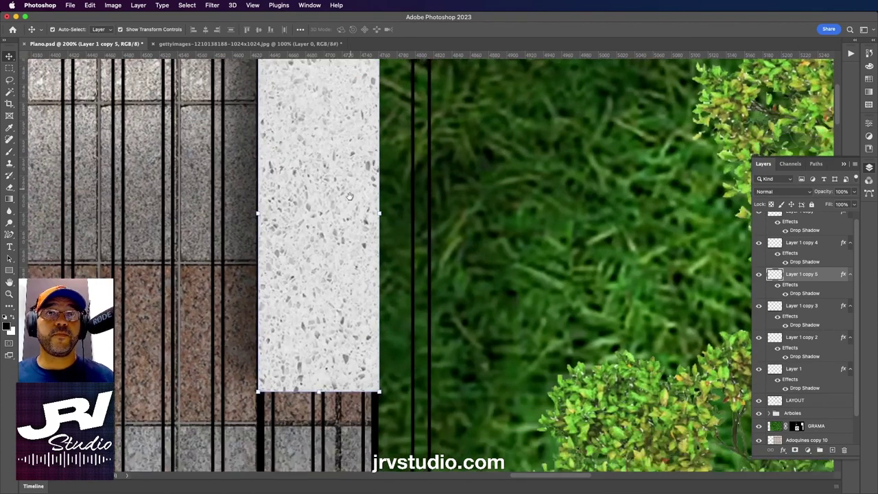
scroll(349, 196, down, 3)
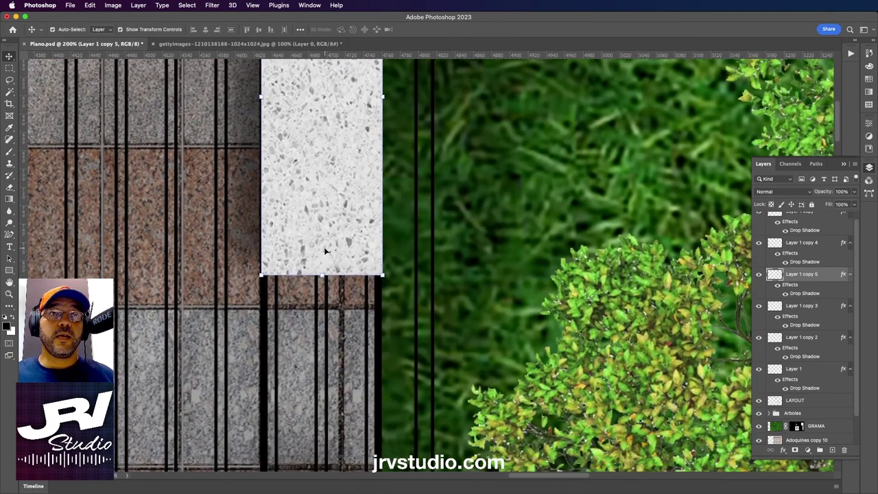
mouse_move(324, 247)
mouse_down()
mouse_move(368, 252)
mouse_move(324, 250)
mouse_up()
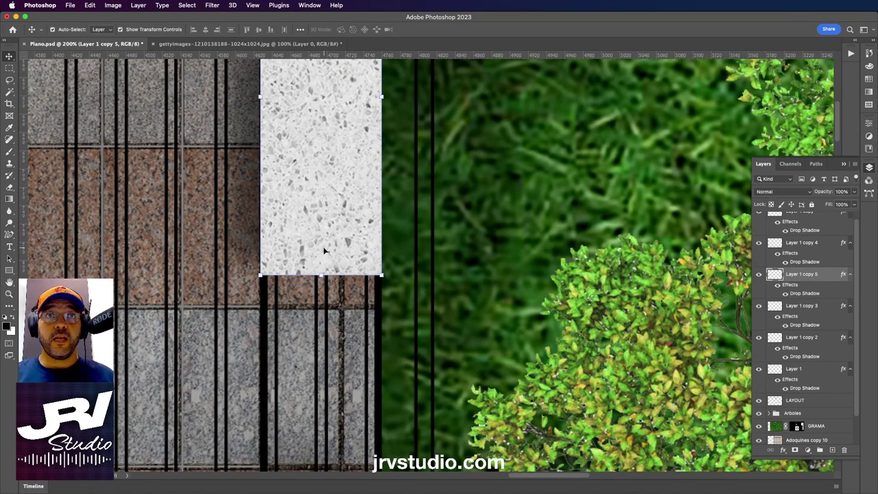
scroll(323, 247, down, 2)
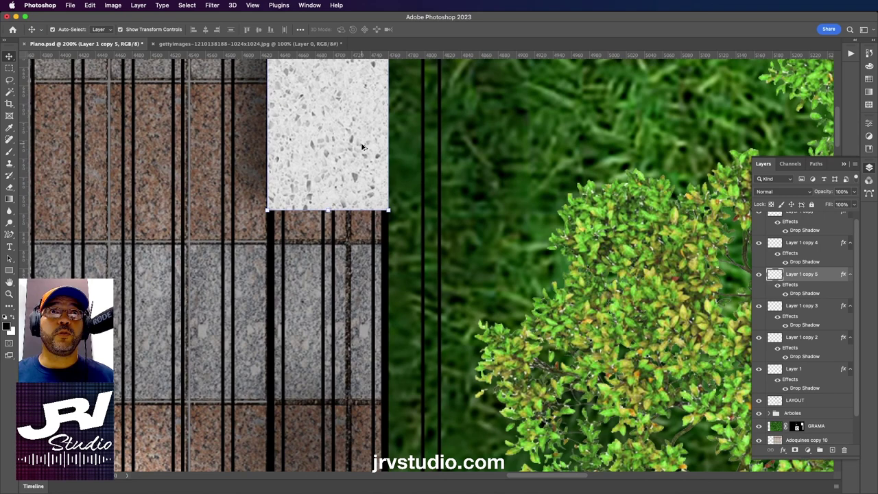
mouse_move(372, 91)
alt+mouse_down()
mouse_move(351, 252)
mouse_move(251, 207)
alt+mouse_up()
scroll(299, 383, down, 2)
drag(272, 241, 330, 258)
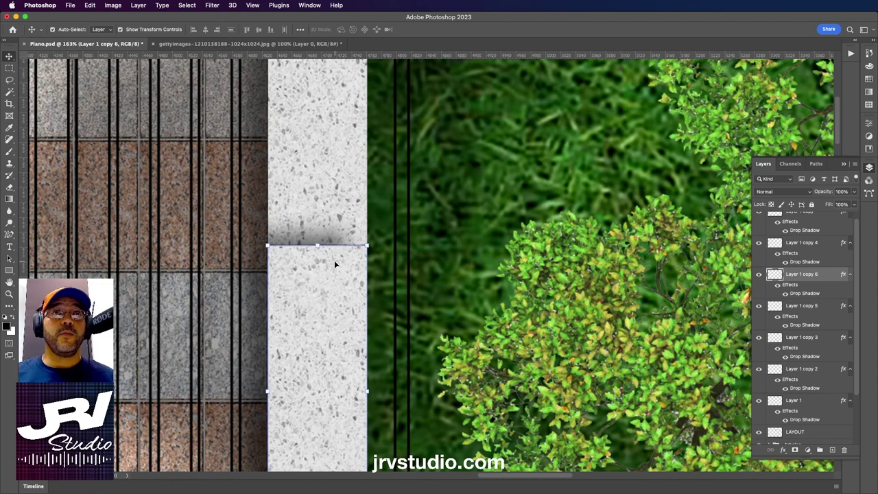
- Bring the upper bench slab to the top of the layer stack
click(350, 175)
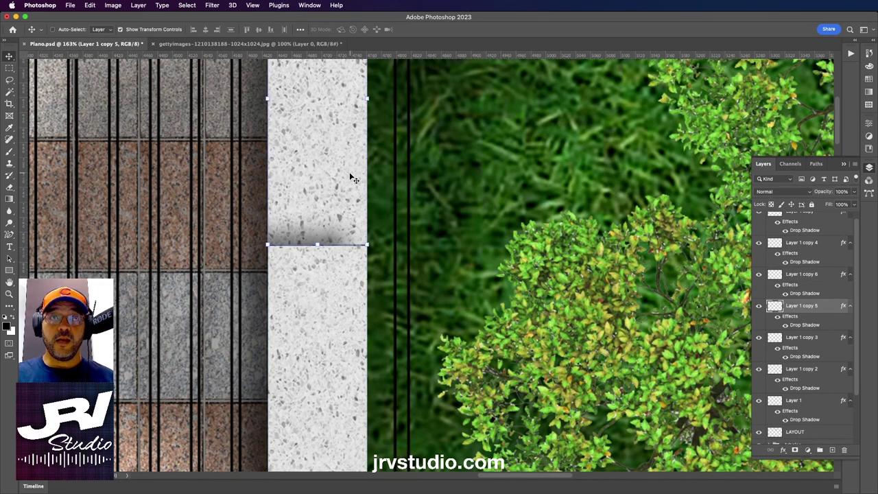
key(super+shift+bracketright)
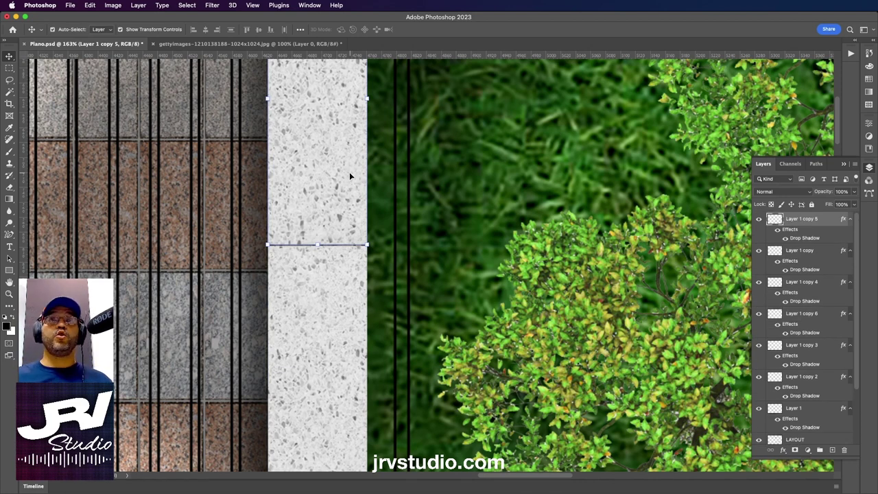
drag(415, 254, 415, 253)
- Zoom to 100% and scroll around the plan to check the new bench
key(super+1)
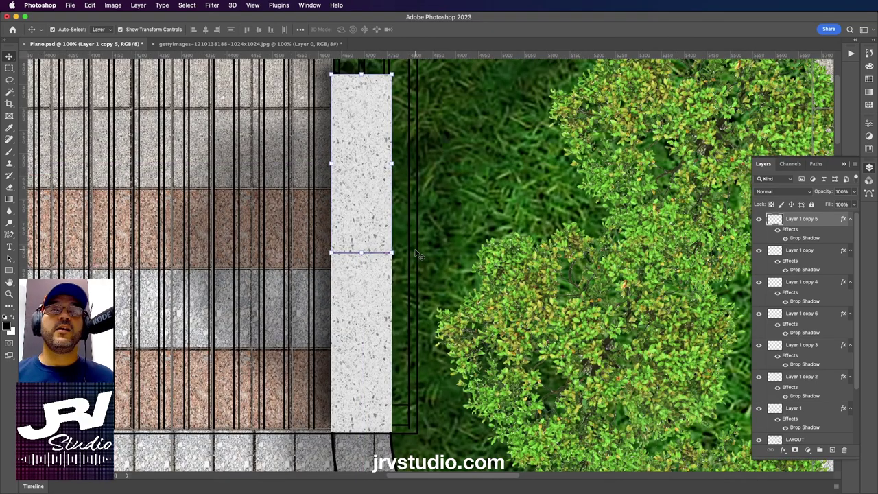
click(446, 252)
scroll(395, 261, down, 5)
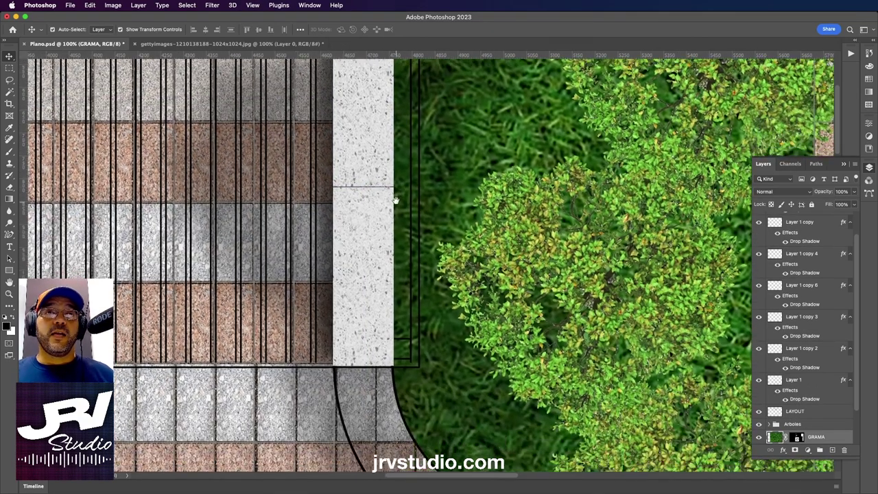
scroll(394, 199, down, 5)
scroll(392, 254, down, 5)
scroll(349, 124, down, 5)
scroll(349, 124, down, 3)
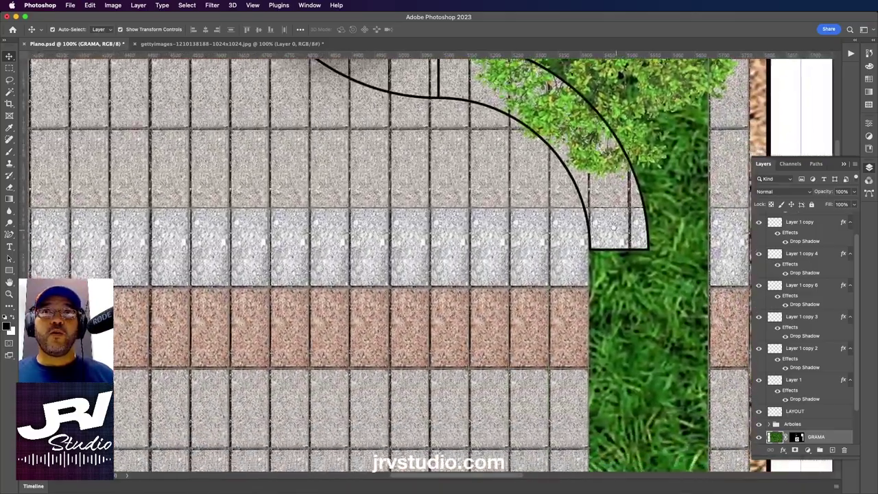
scroll(396, 332, down, 5)
scroll(397, 335, down, 3)
scroll(398, 334, down, 2)
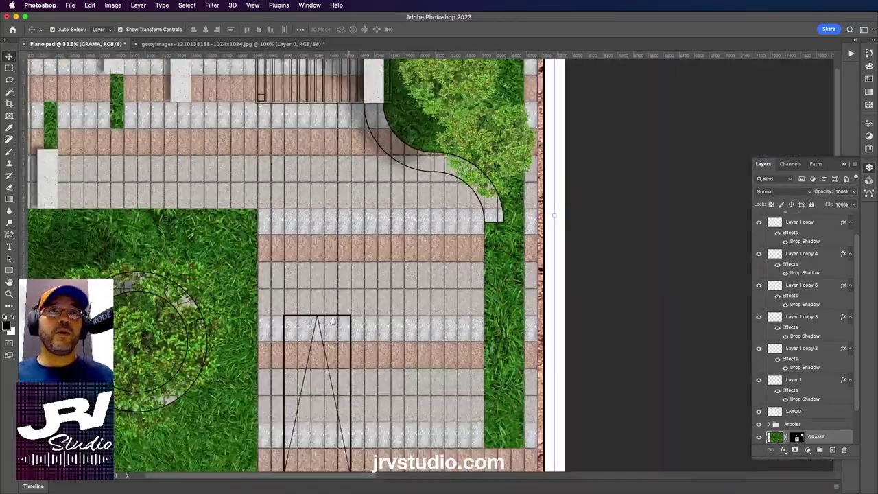
scroll(412, 302, down, 2)
scroll(385, 254, down, 1)
scroll(356, 227, right, 5)
scroll(235, 221, up, 5)
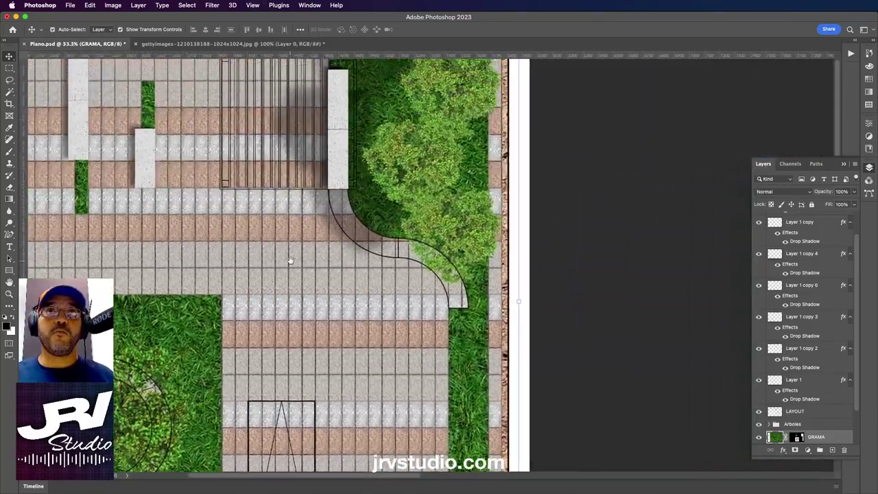
scroll(290, 259, up, 3)
scroll(274, 304, up, 1)
scroll(415, 248, down, 2)
scroll(415, 248, left, 3)
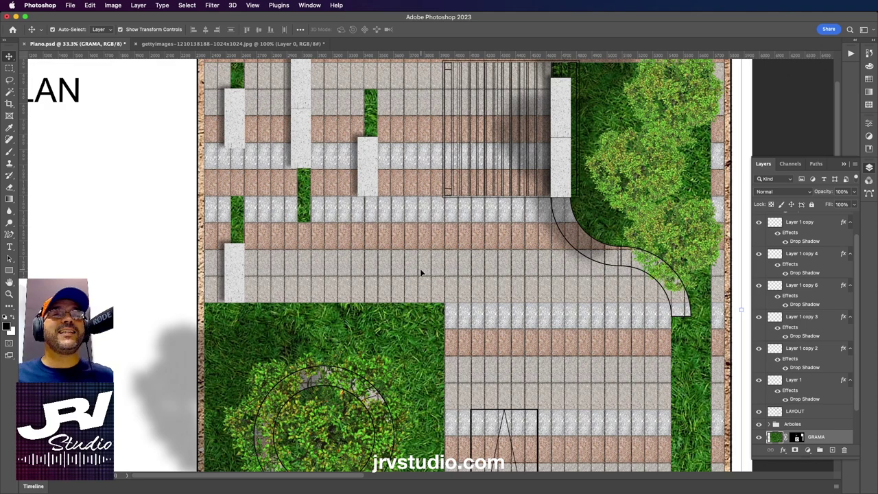
- Hide the Arboles trees group
click(151, 284)
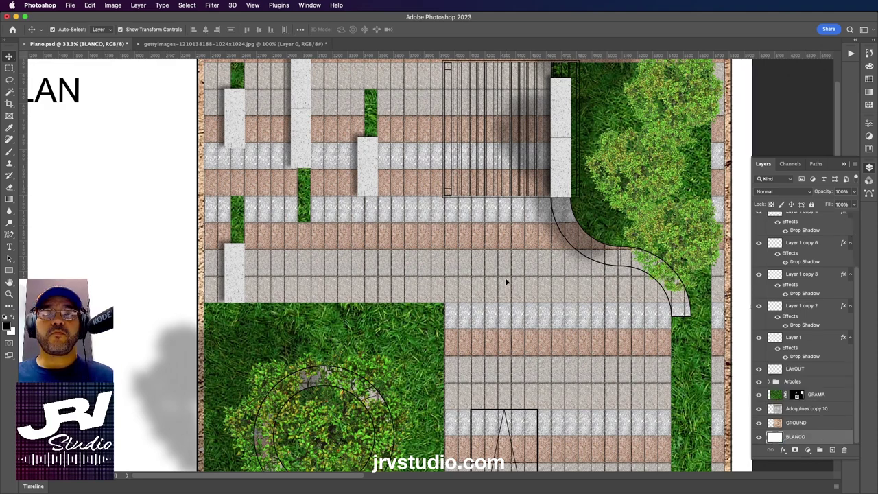
scroll(494, 261, down, 3)
scroll(549, 233, right, 3)
scroll(831, 274, up, 3)
scroll(830, 274, up, 2)
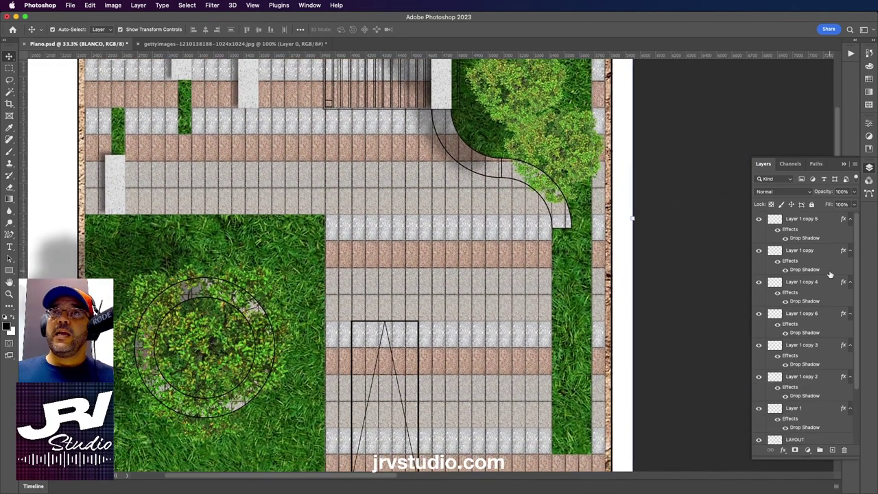
scroll(795, 296, down, 3)
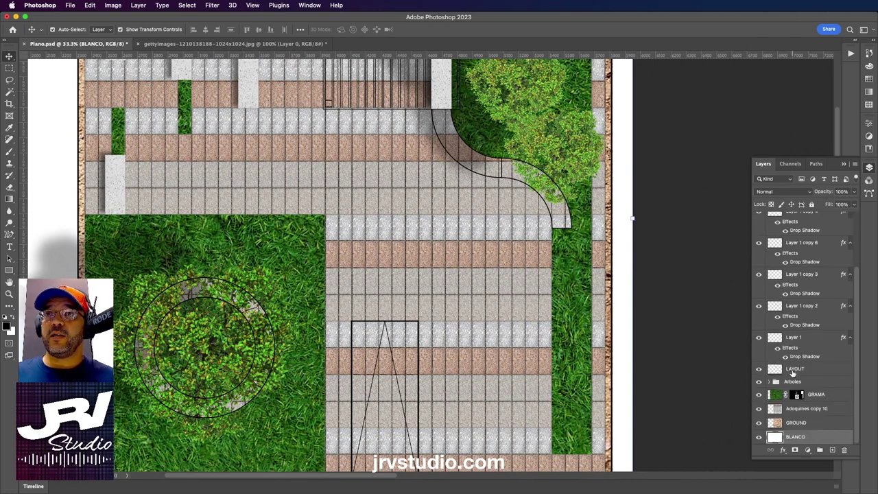
click(759, 382)
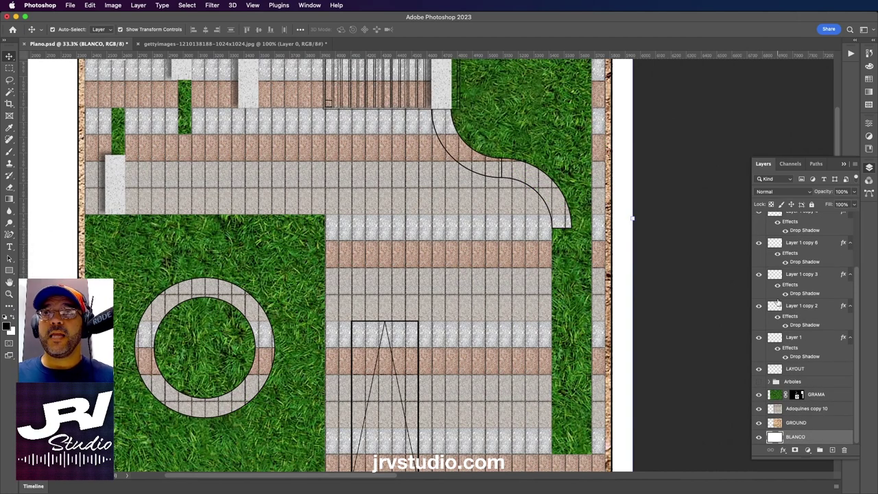
- Collapse the drop-shadow effect lists from Layer 1 copy 5 down to Layer 1
scroll(778, 302, up, 3)
click(851, 219)
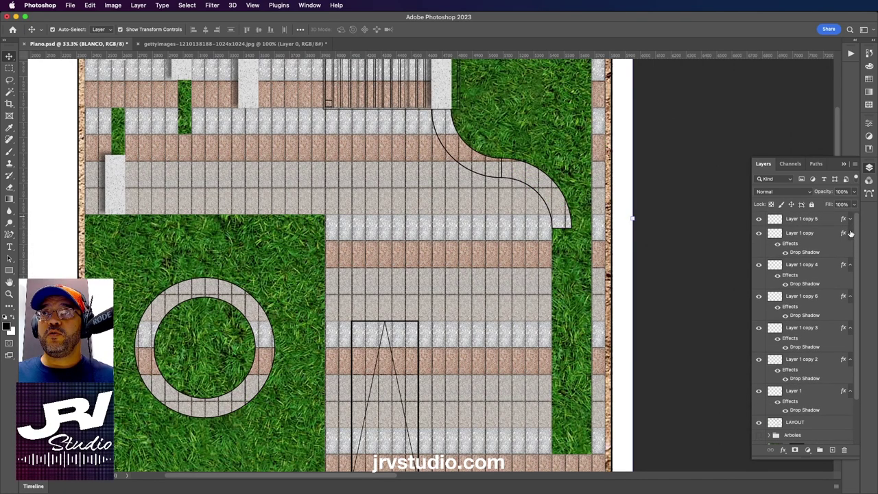
click(851, 233)
click(851, 262)
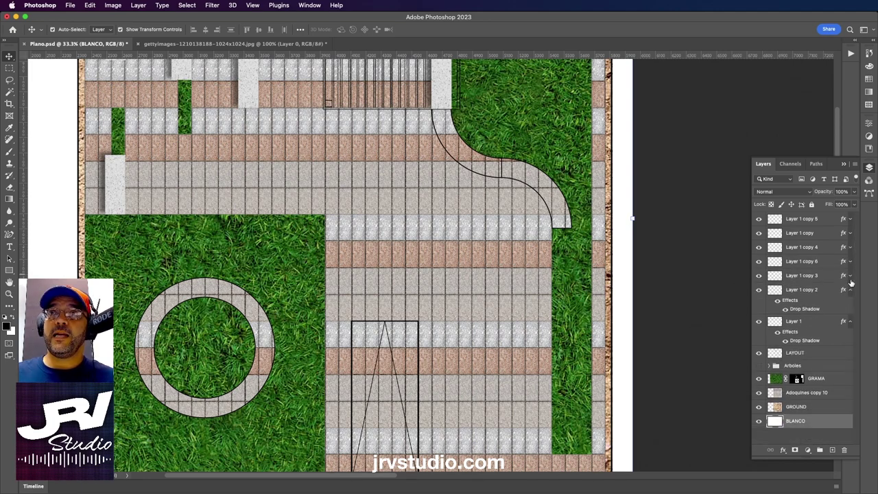
click(851, 290)
click(851, 304)
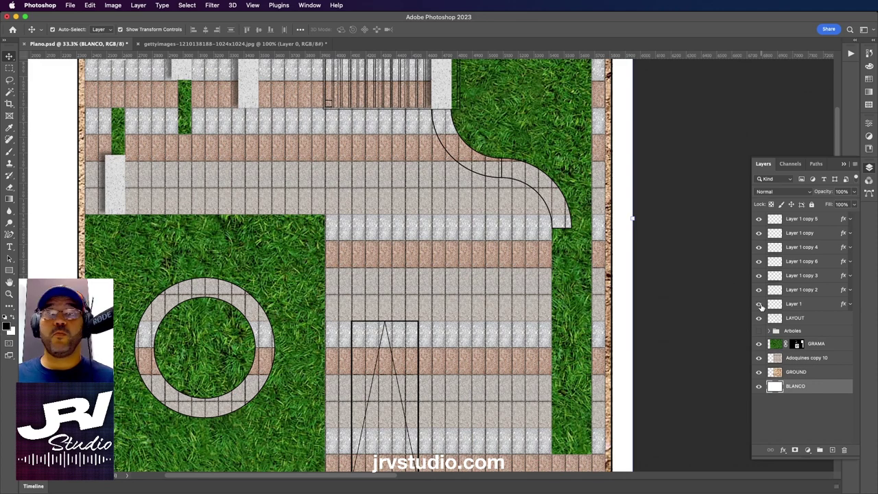
- Select the bench layers from Layer 1 copy 5 through Layer 1
click(759, 290)
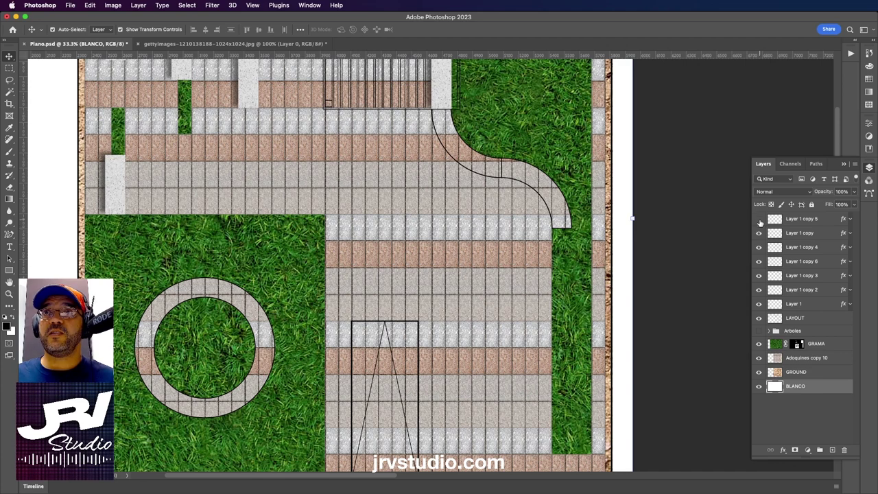
shift+click(803, 292)
shift+click(801, 306)
scroll(412, 275, up, 3)
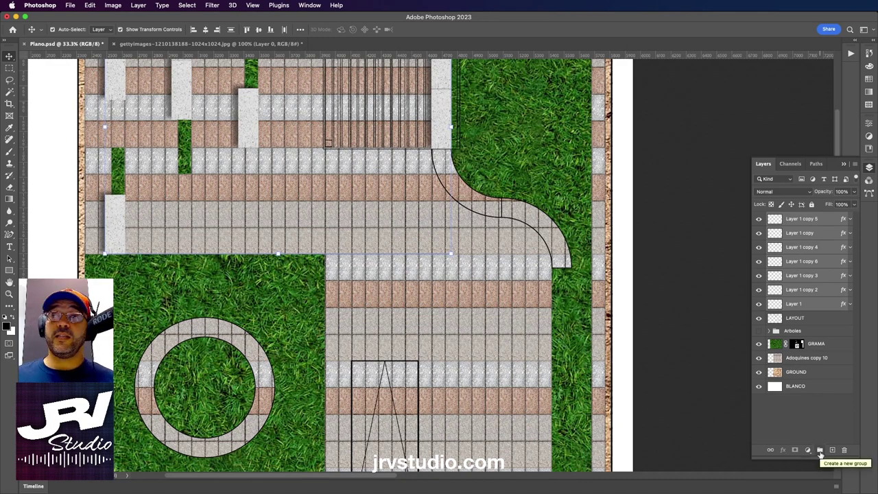
- Group the selected bench layers and name the group Bancos
click(820, 450)
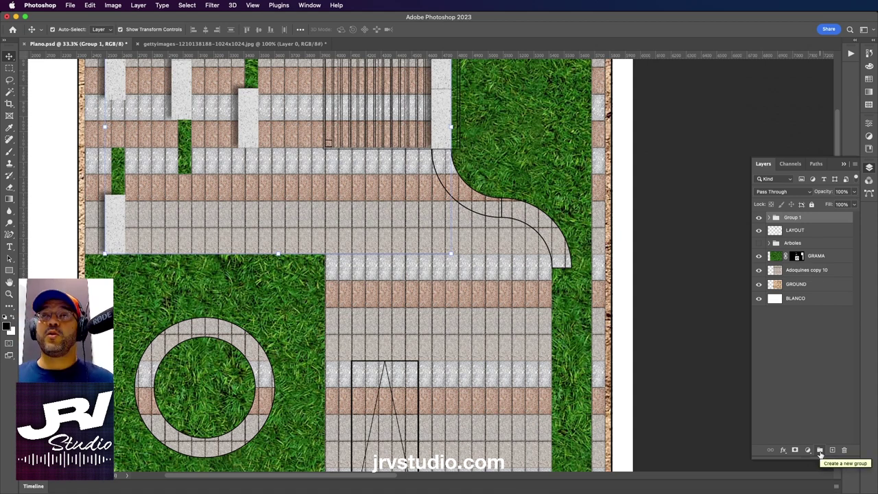
double_click(792, 217)
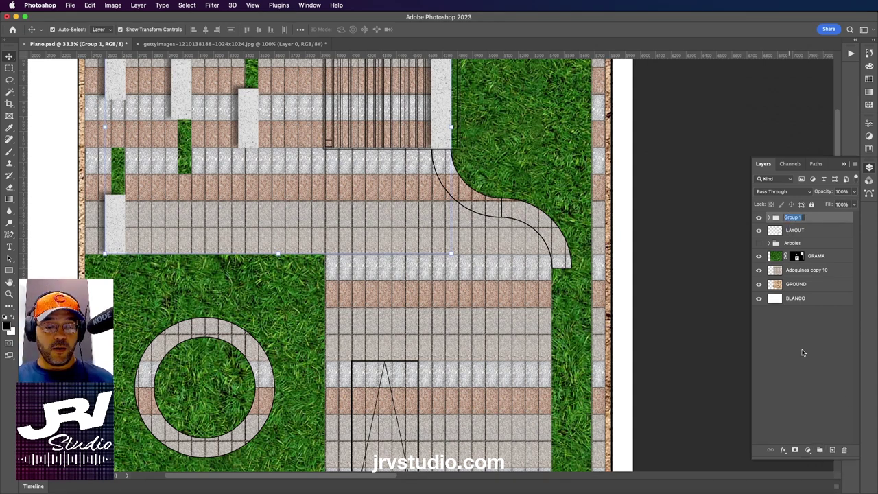
text(E)
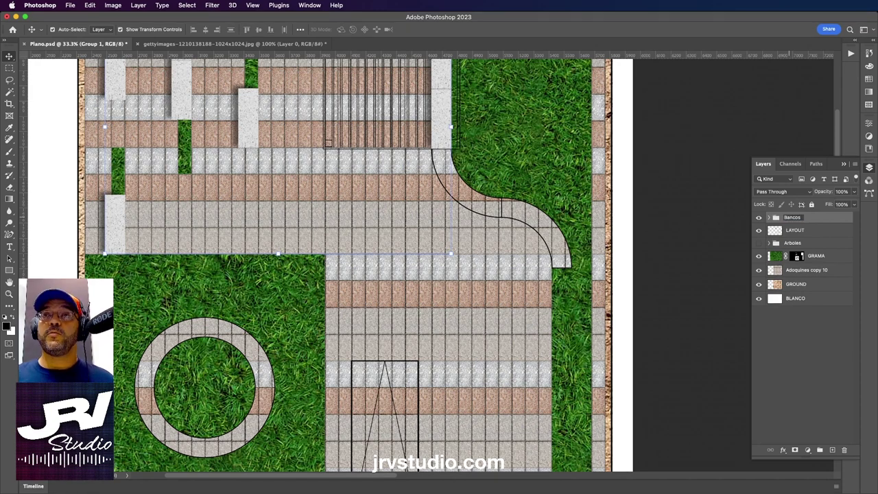
key(Return)
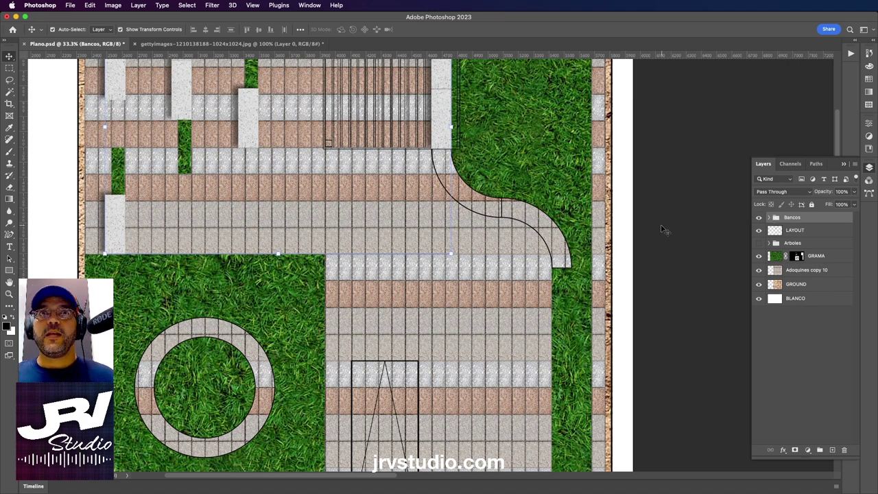
- Zoom in on the plan and hide the GROUND layer
scroll(676, 264, up, 2)
scroll(676, 264, left, 2)
click(691, 300)
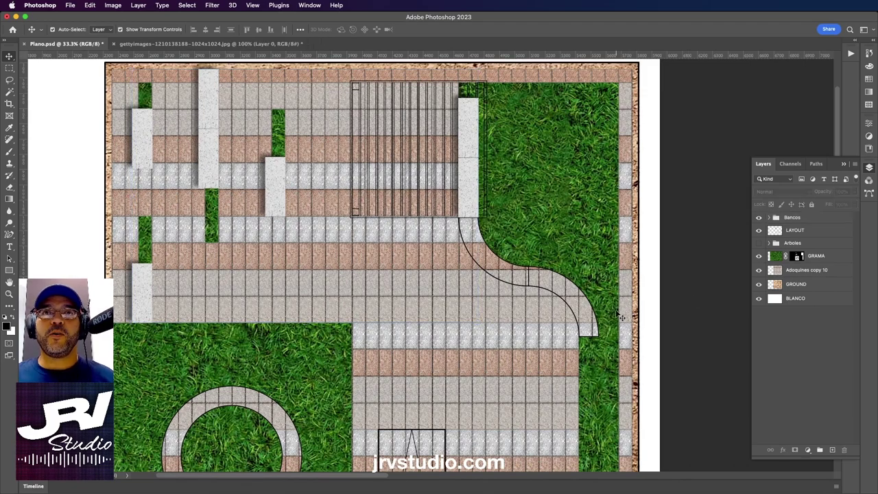
scroll(620, 316, down, 2)
scroll(620, 317, right, 1)
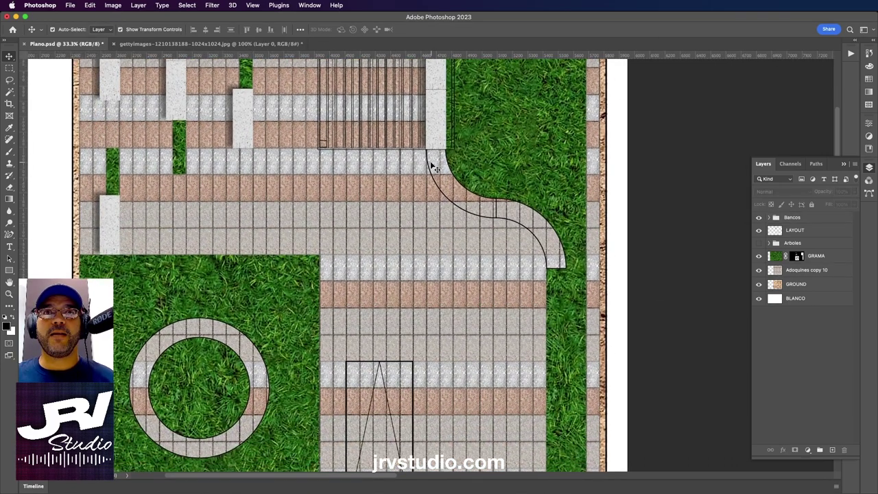
key(ctrl+plus)
key(ctrl+plus)
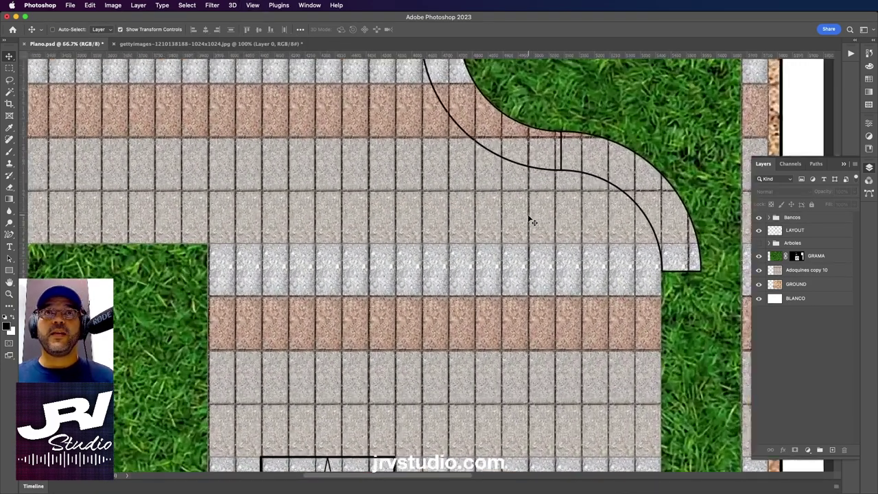
key(ctrl+plus)
scroll(480, 227, up, 6)
scroll(446, 237, right, 4)
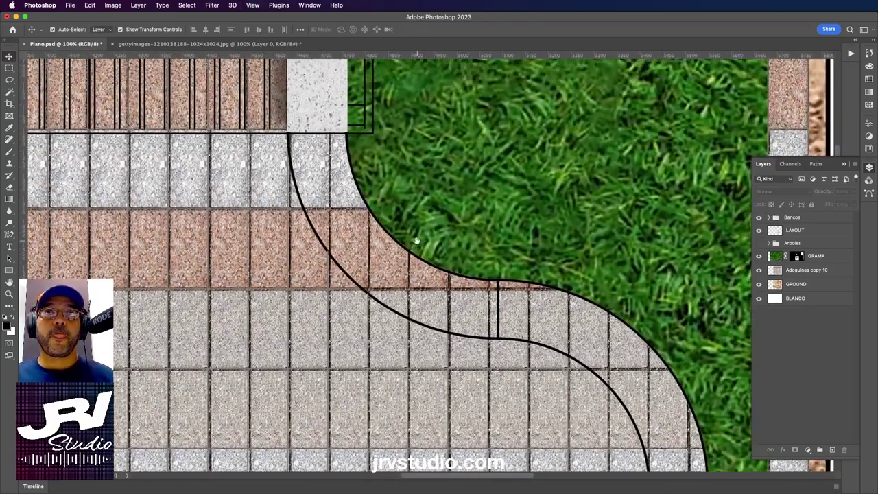
scroll(417, 242, down, 2)
scroll(417, 242, right, 3)
scroll(398, 219, down, 1)
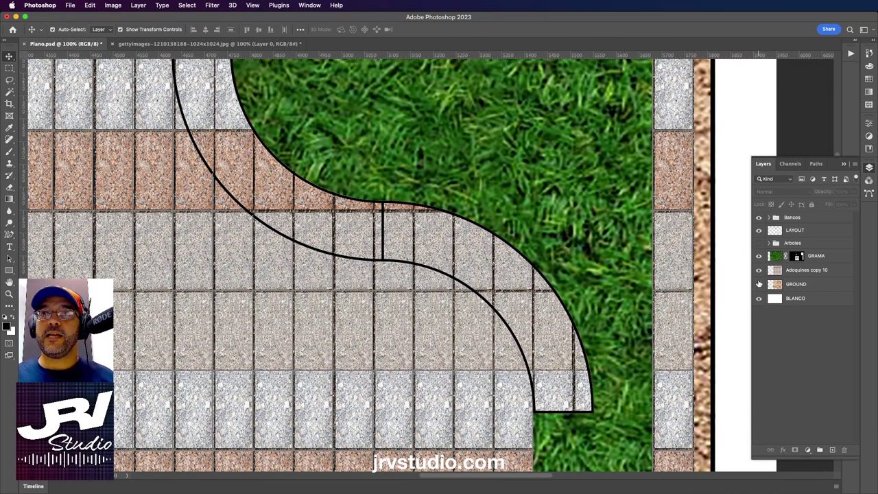
click(759, 284)
- Hide the Adoquines copy 10 paving and GRAMA grass layers
click(759, 270)
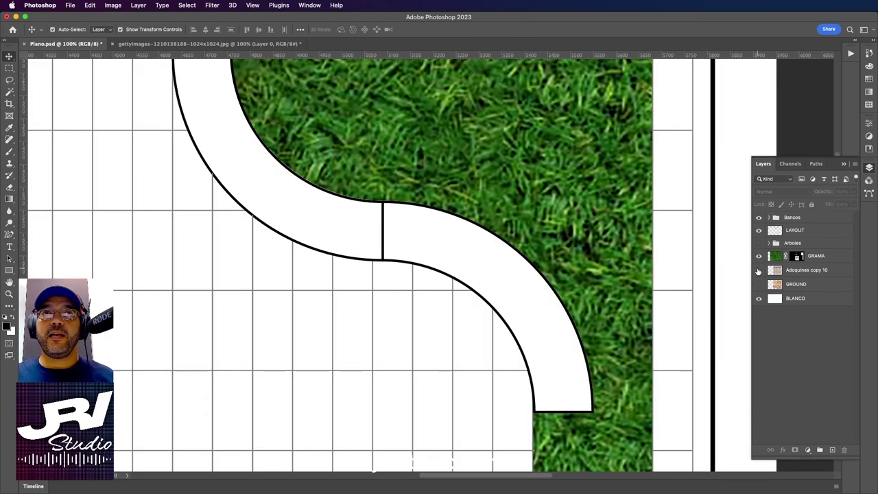
click(759, 256)
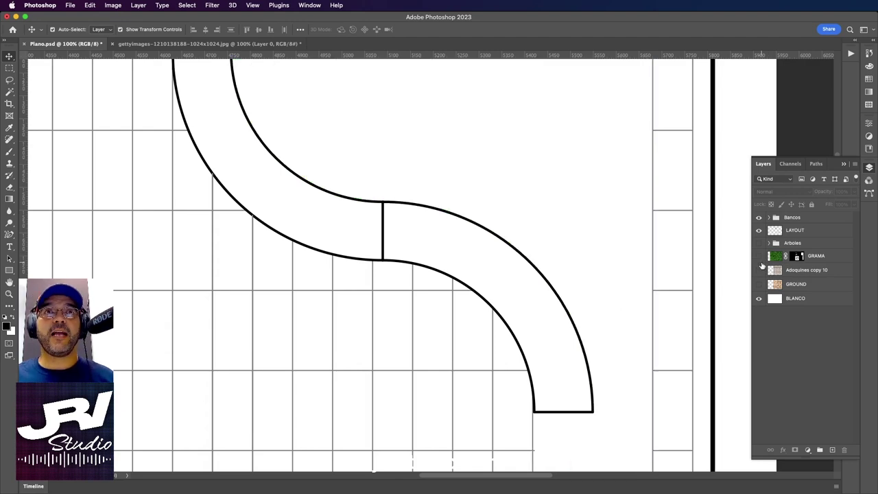
scroll(669, 370, up, 5)
scroll(576, 256, up, 5)
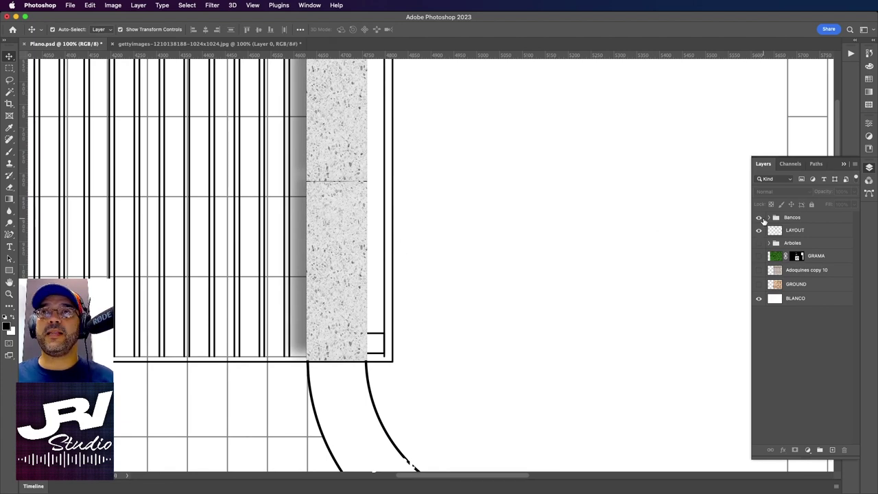
- Expand the Bancos group and select the terrazzo slab at the S-curve's top
click(768, 218)
scroll(529, 212, down, 3)
scroll(537, 202, down, 4)
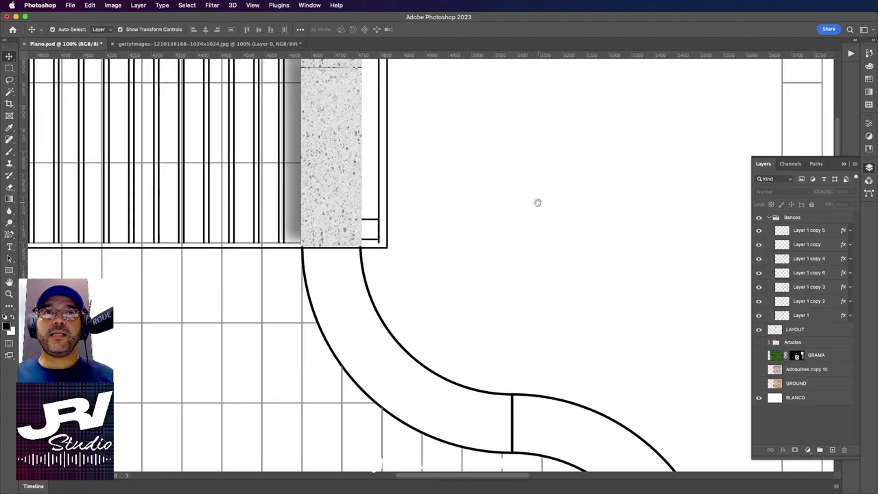
scroll(480, 203, down, 1)
click(328, 200)
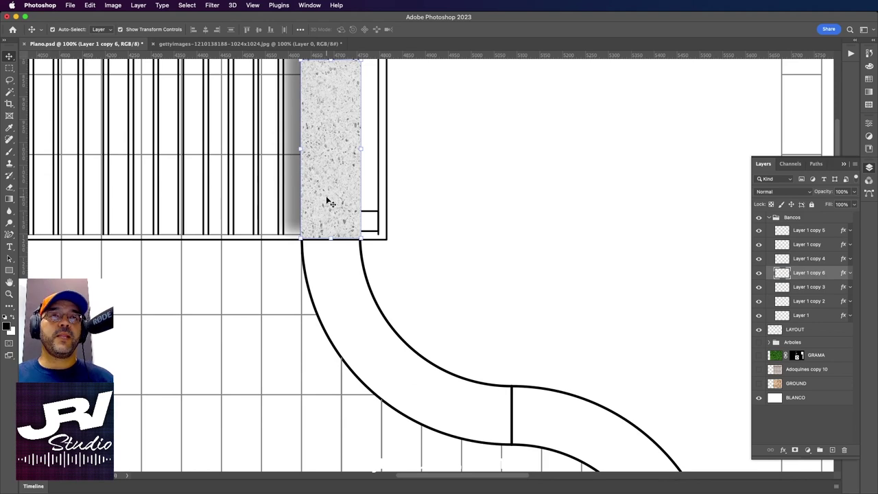
- Duplicate the top terrazzo slab and place the copy at the S-curve's middle joint
mouse_move(332, 183)
mouse_down()
mouse_move(506, 240)
mouse_move(328, 195)
mouse_up()
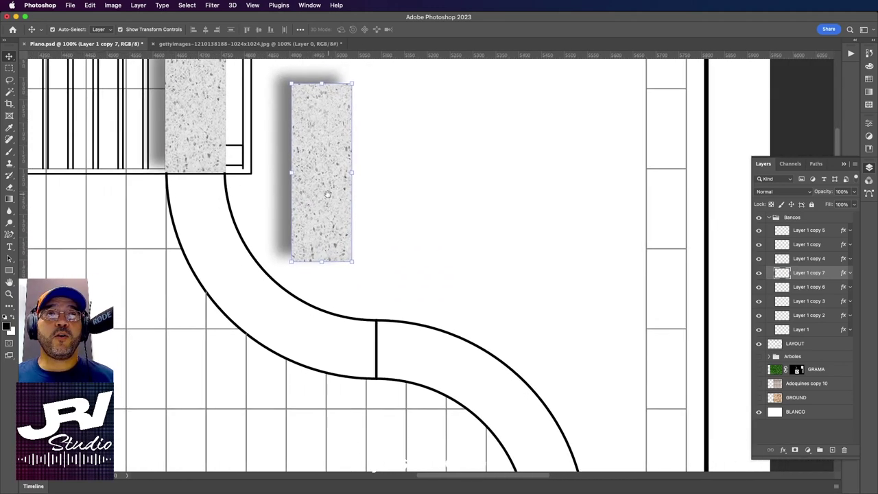
scroll(394, 201, down, 2)
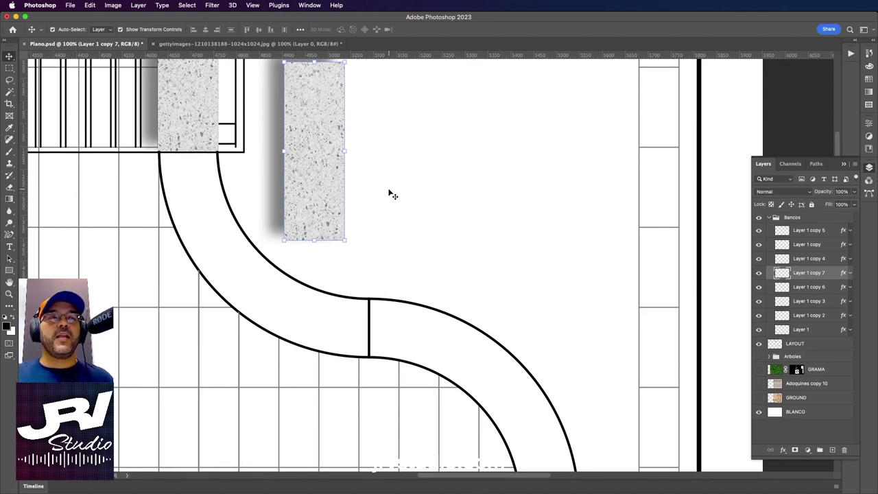
drag(315, 204, 315, 306)
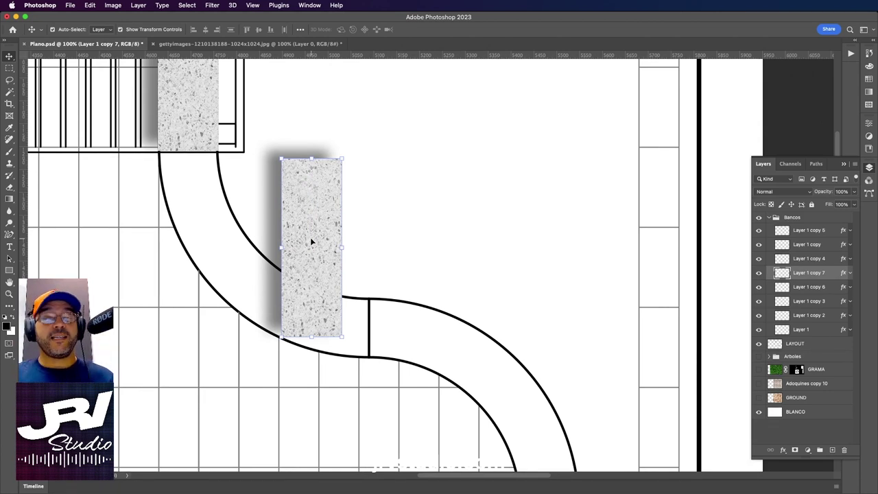
mouse_move(315, 204)
mouse_down()
mouse_move(353, 222)
mouse_move(253, 137)
mouse_up()
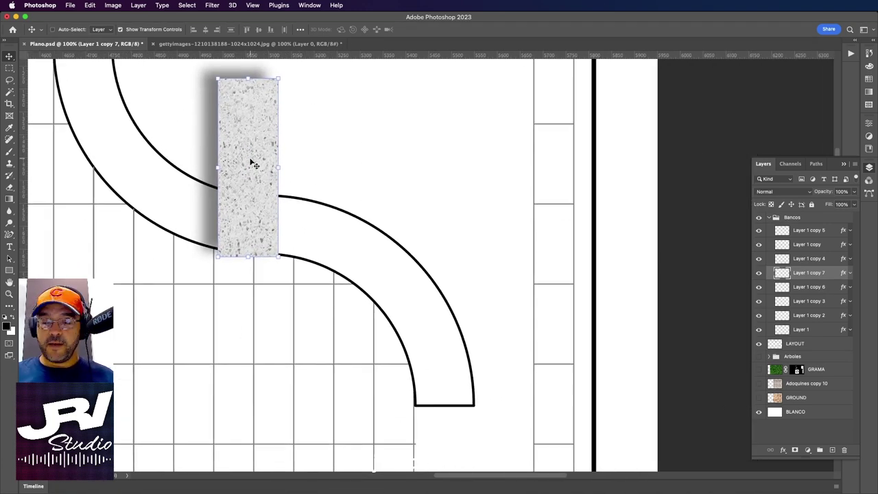
- Pan across the plan to bring the bench outlines into view
scroll(254, 165, down, 2)
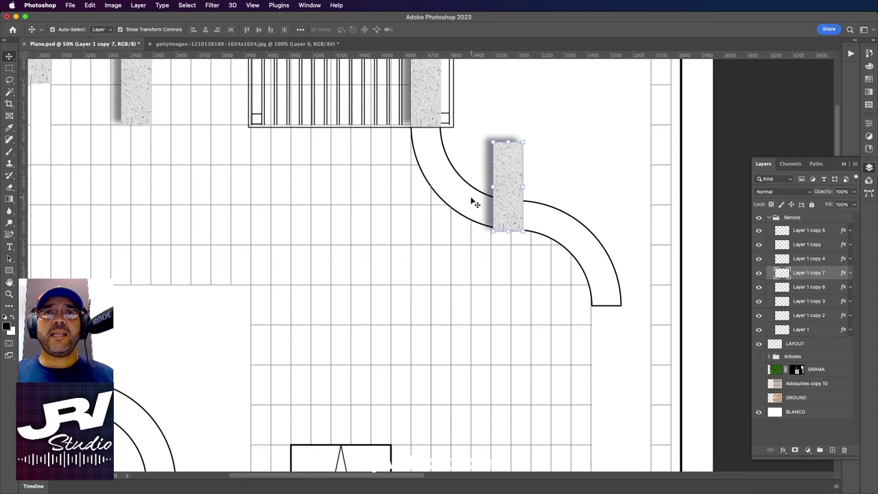
drag(582, 256, 523, 135)
scroll(590, 204, left, 5)
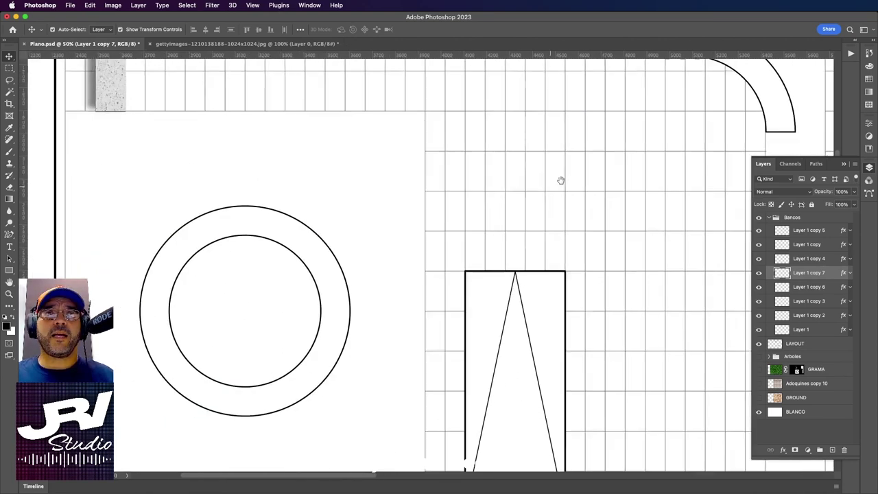
scroll(561, 181, left, 7)
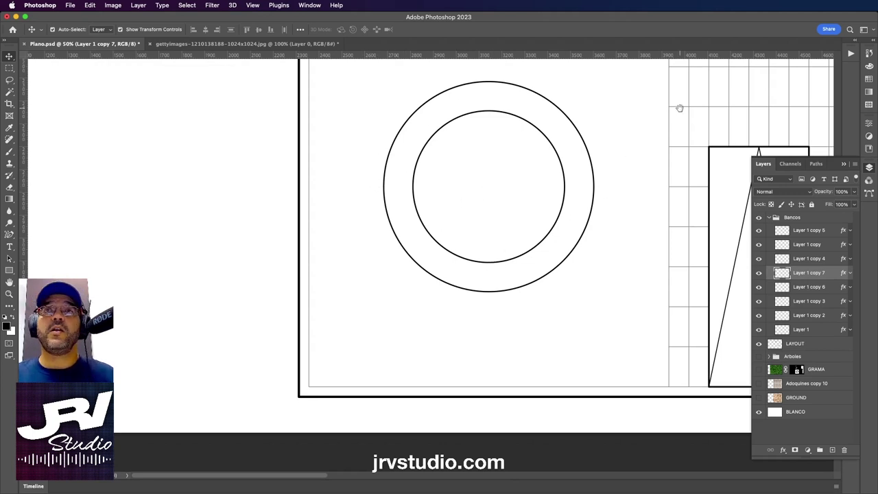
mouse_move(679, 108)
mouse_down()
mouse_move(584, 196)
mouse_move(538, 199)
mouse_move(517, 149)
mouse_move(497, 153)
mouse_move(479, 135)
mouse_up()
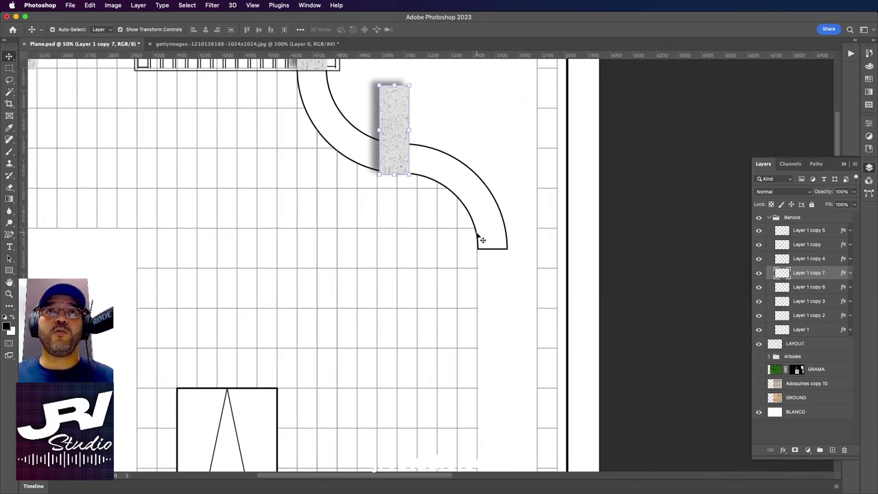
scroll(586, 180, left, 10)
scroll(412, 242, left, 2)
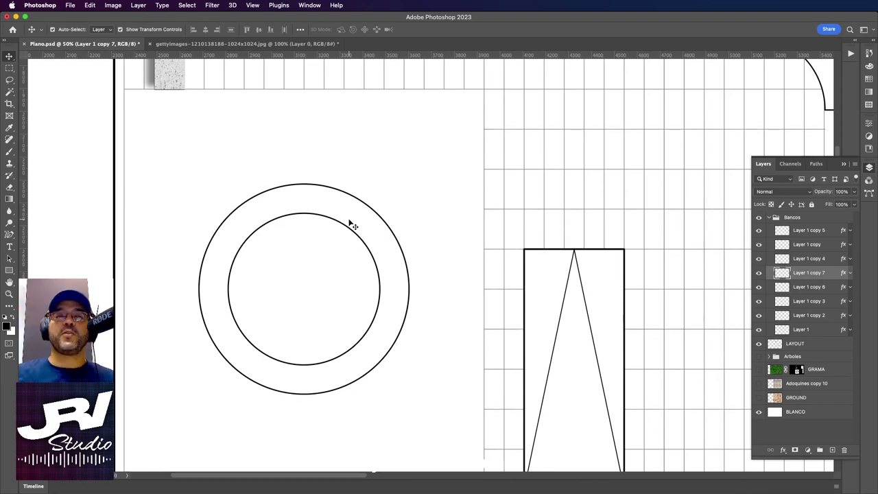
scroll(382, 226, right, 5)
scroll(424, 217, right, 8)
scroll(425, 294, up, 5)
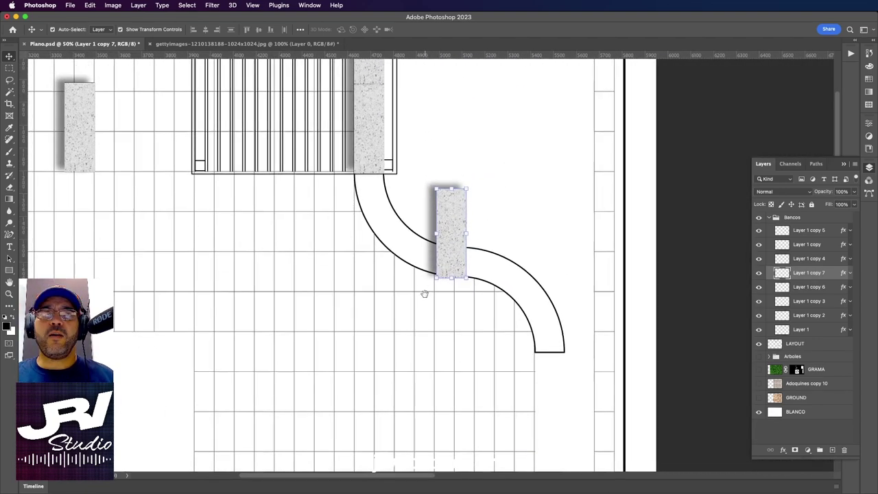
- Zoom in and drag the stone block onto the start of the lower arc
key(super+plus)
key(super+minus)
key(super+plus)
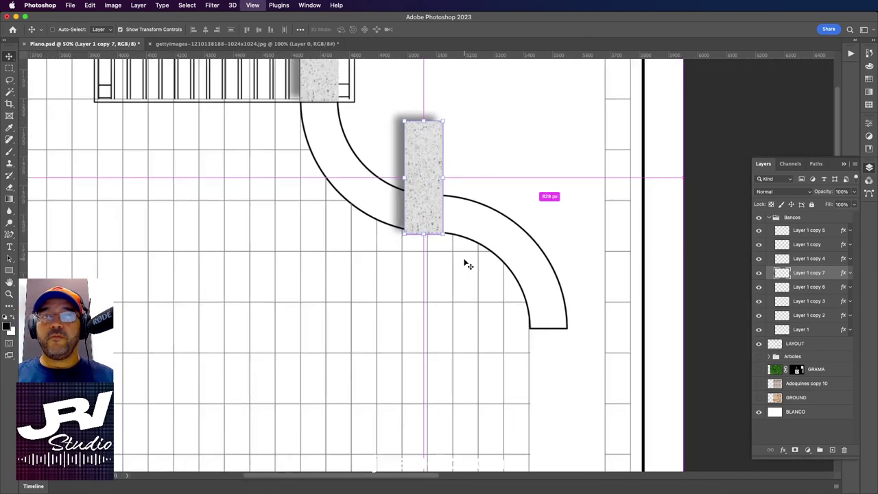
key(super+plus)
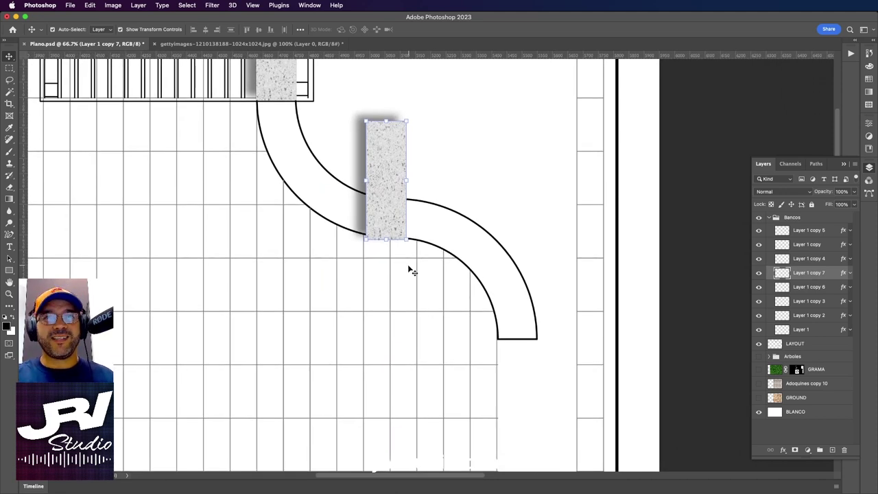
drag(409, 271, 488, 238)
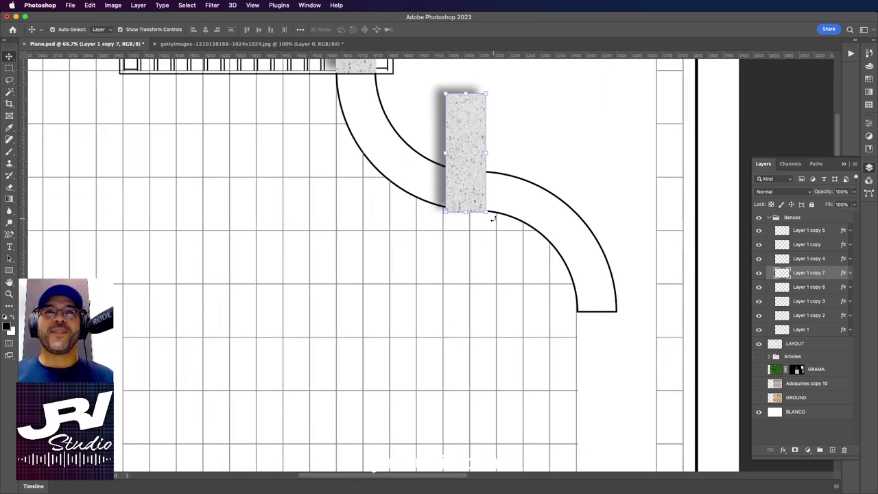
mouse_move(465, 152)
mouse_down()
mouse_move(571, 215)
mouse_move(552, 215)
mouse_up()
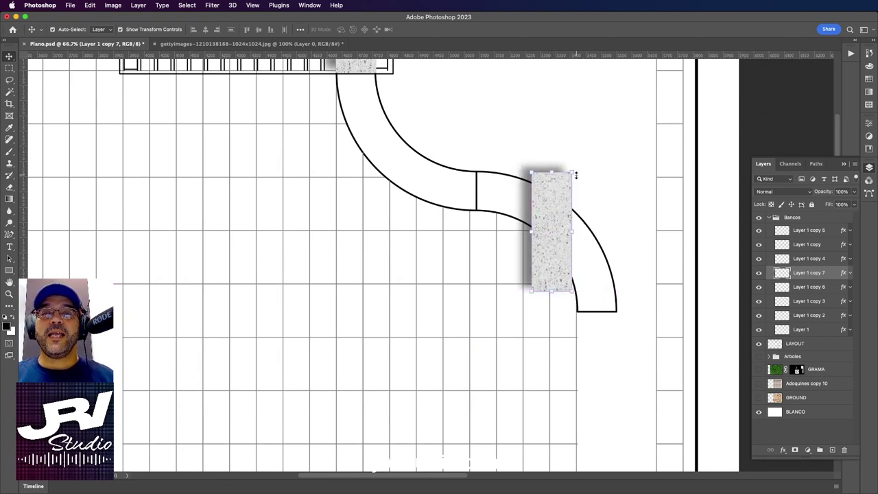
- Free-transform Layer 1 copy 7: rotate to about -43° and scale it across the lower arc
drag(577, 167, 512, 152)
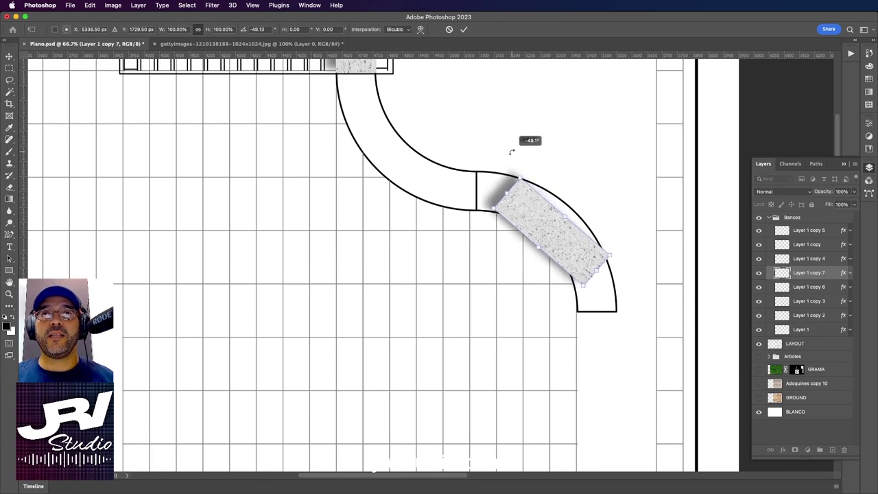
drag(533, 222, 503, 190)
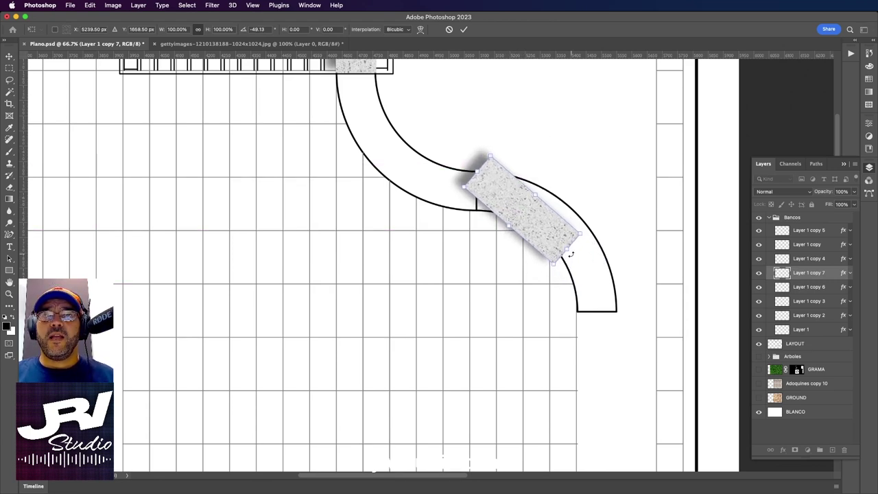
mouse_move(566, 251)
mouse_down()
mouse_move(632, 322)
mouse_move(624, 318)
mouse_up()
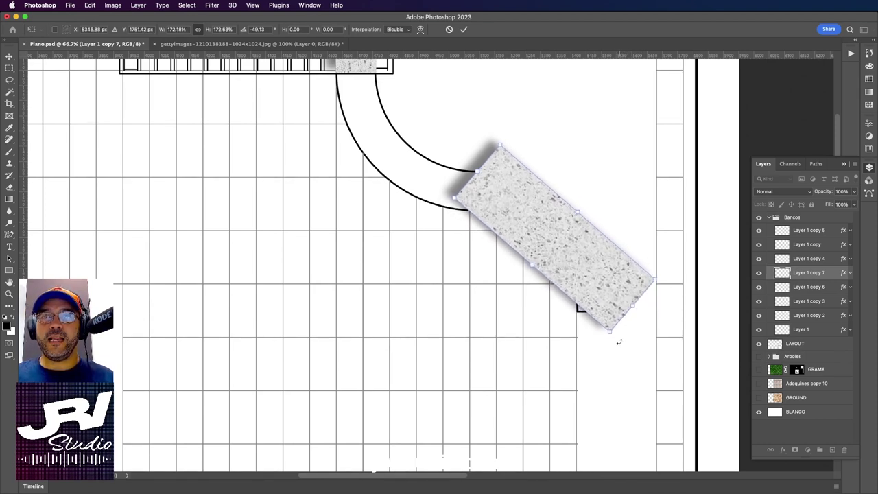
drag(619, 341, 608, 348)
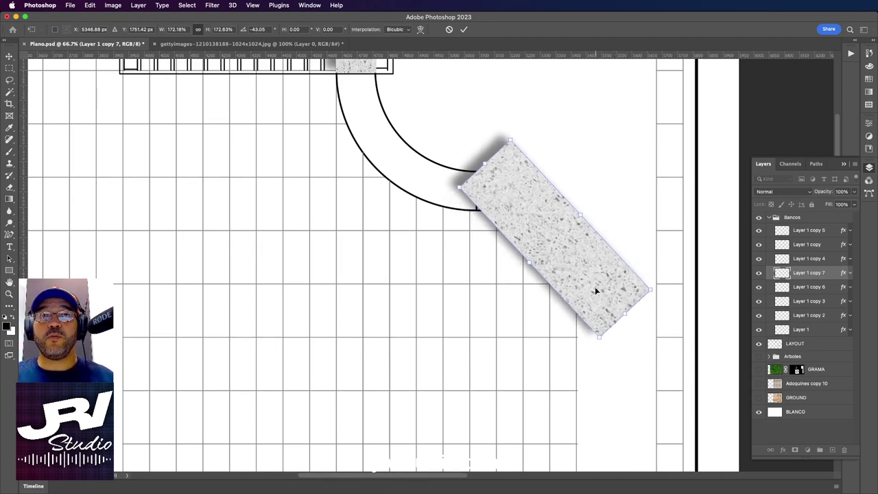
drag(595, 287, 593, 293)
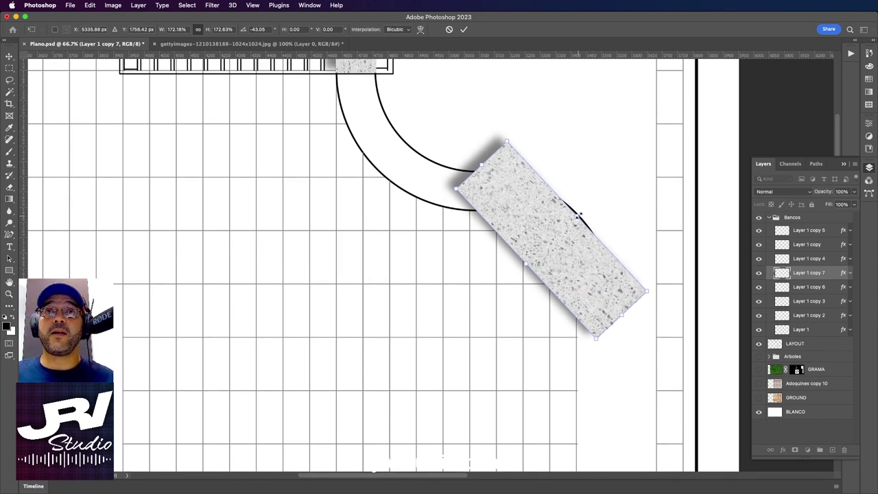
drag(579, 215, 581, 214)
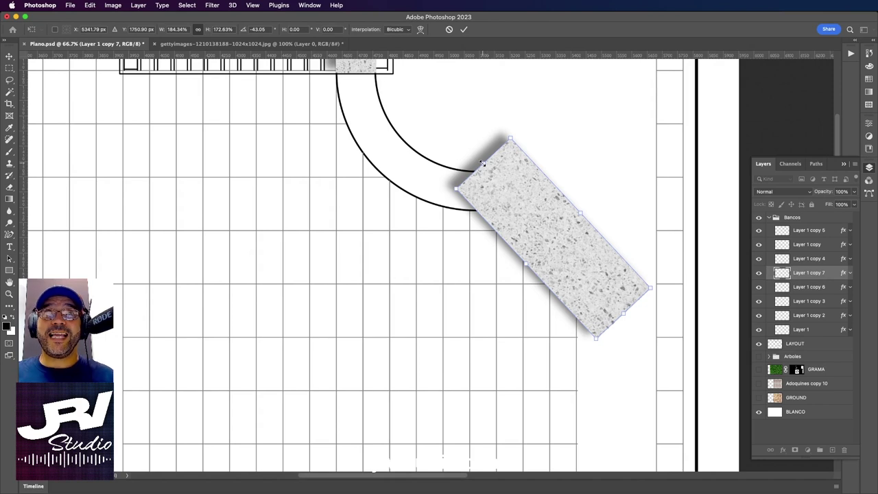
key(Return)
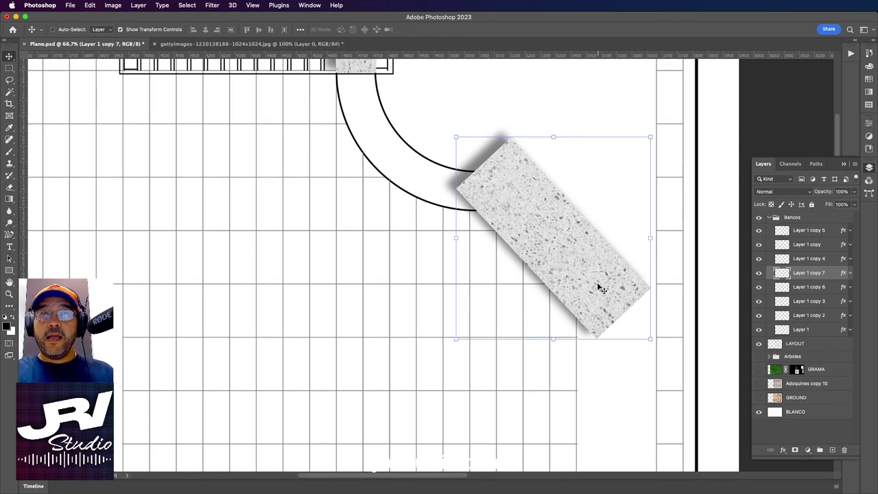
- Move Layer 1 copy 7 below LAYOUT, outside Bancos, so the bench outline shows over the terrazzo
key(ctrl+shift+bracketleft)
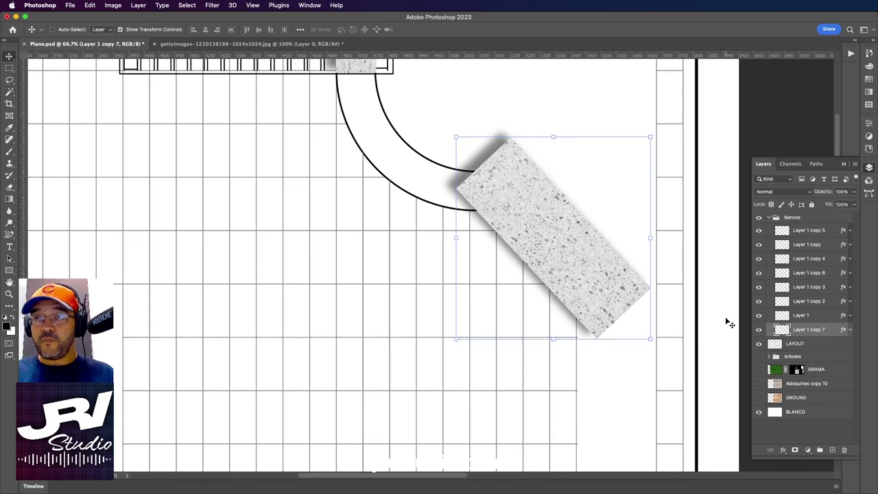
drag(803, 331, 806, 352)
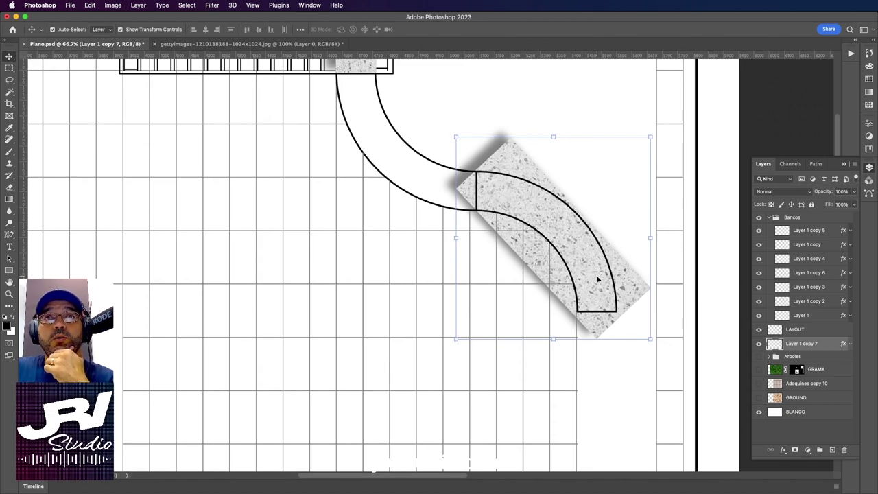
key(ctrl+plus)
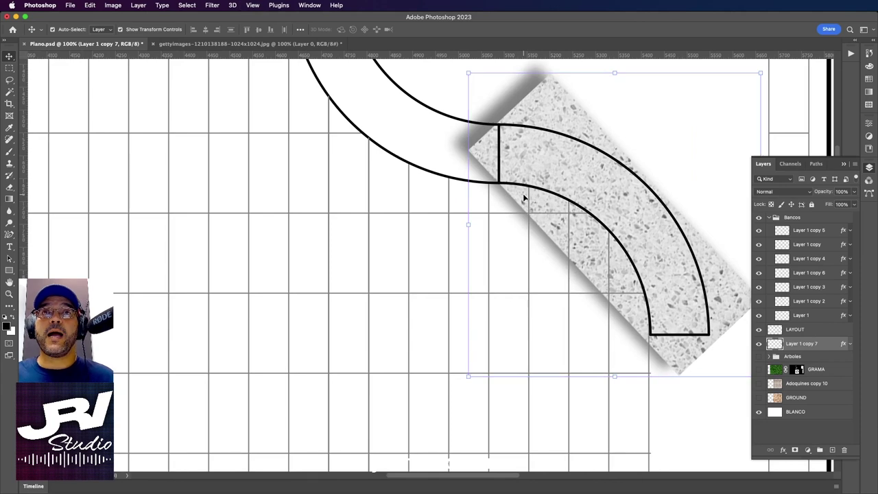
mouse_move(525, 198)
mouse_down()
mouse_move(240, 196)
mouse_move(596, 205)
mouse_move(604, 245)
mouse_up()
key(ctrl+plus)
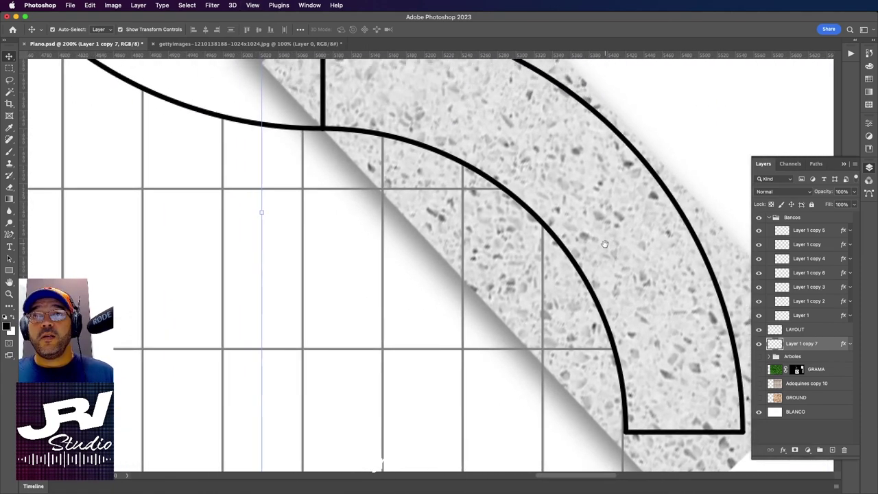
key(ctrl+minus)
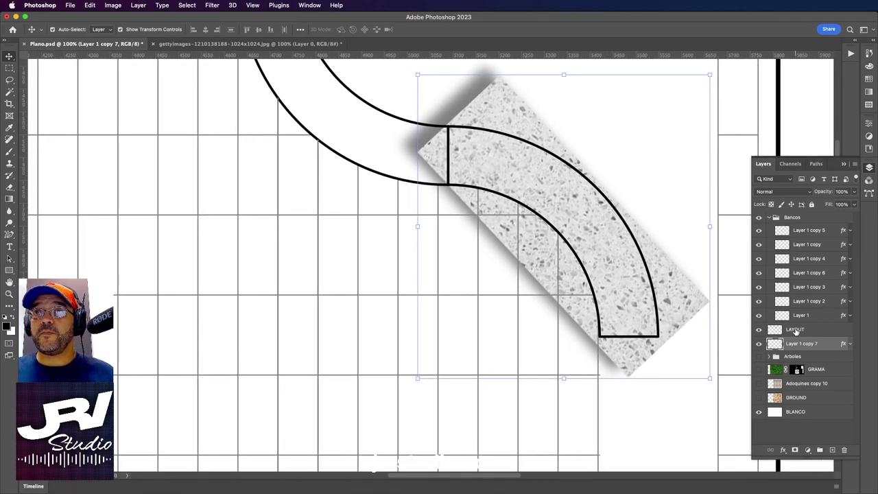
- Magic-wand the curved band on LAYOUT and delete the terrazzo outside it from Layer 1 copy 7
click(796, 331)
click(9, 91)
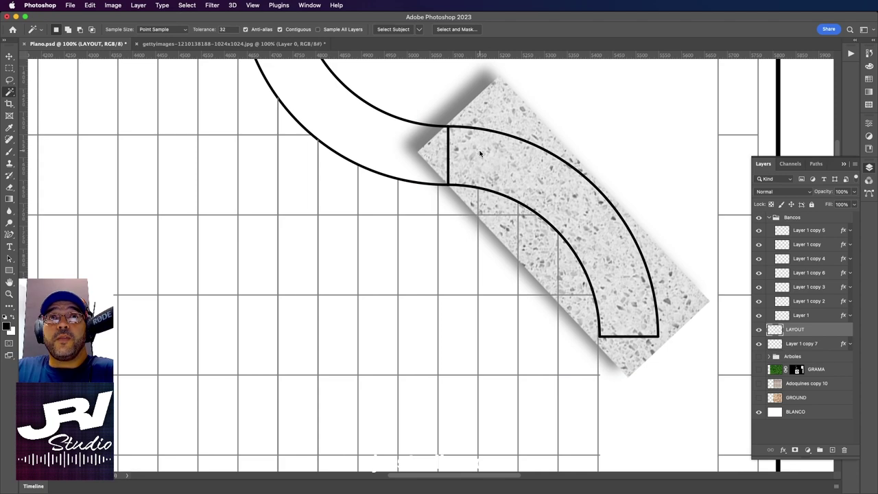
click(455, 130)
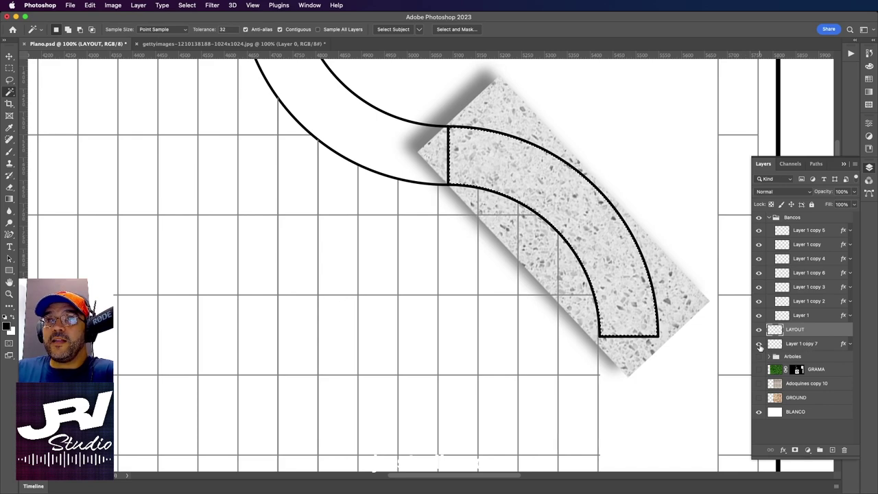
click(760, 345)
click(760, 345)
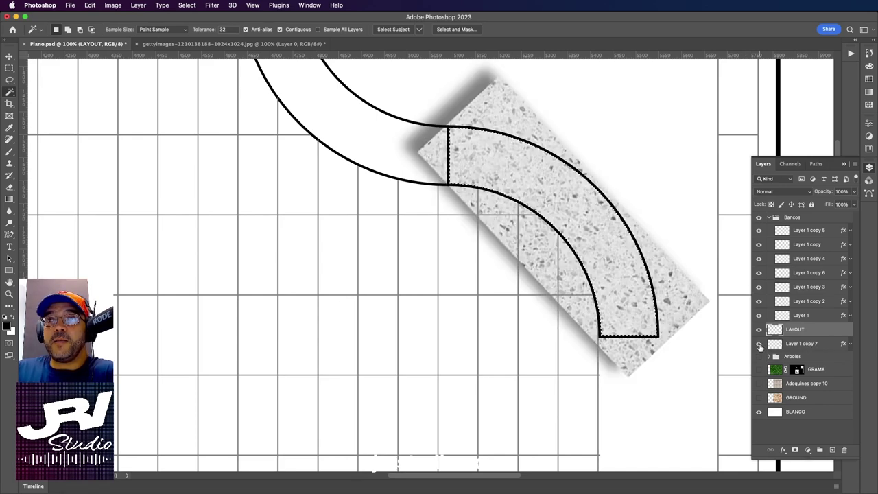
click(815, 344)
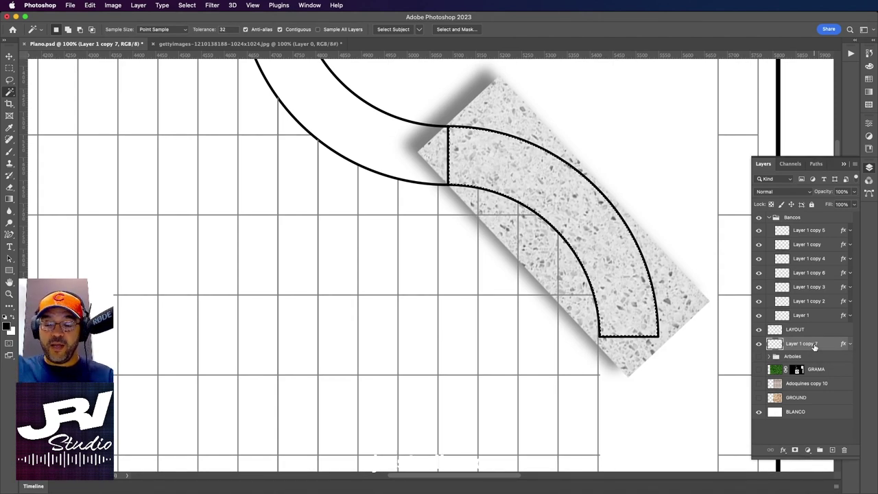
key(Delete)
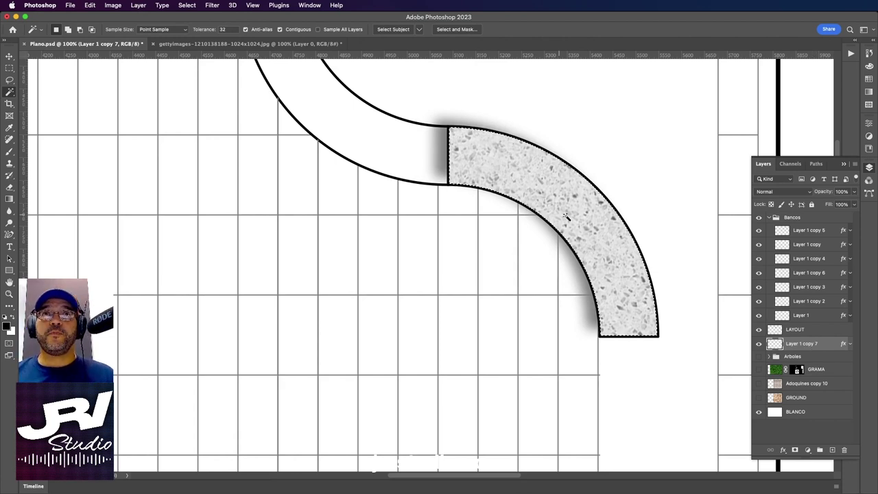
click(10, 68)
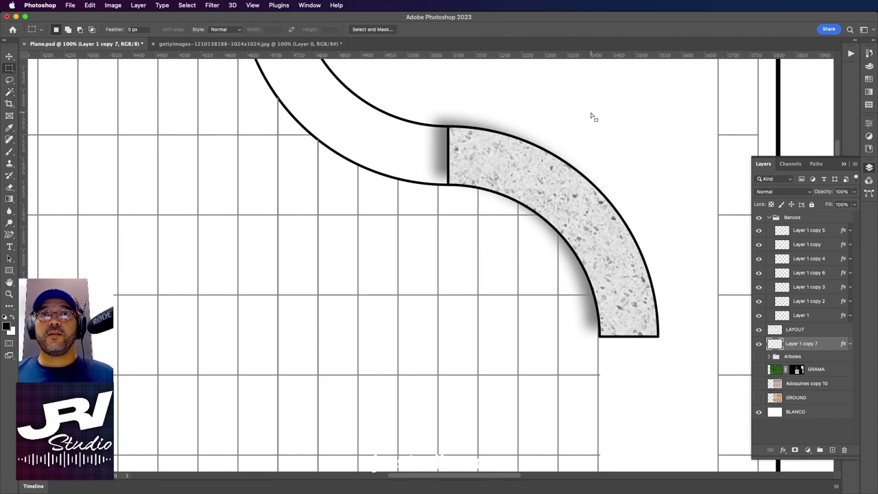
- Rename the trimmed arc layer 'Banco Curvo' and move it back into the Bancos group
click(8, 58)
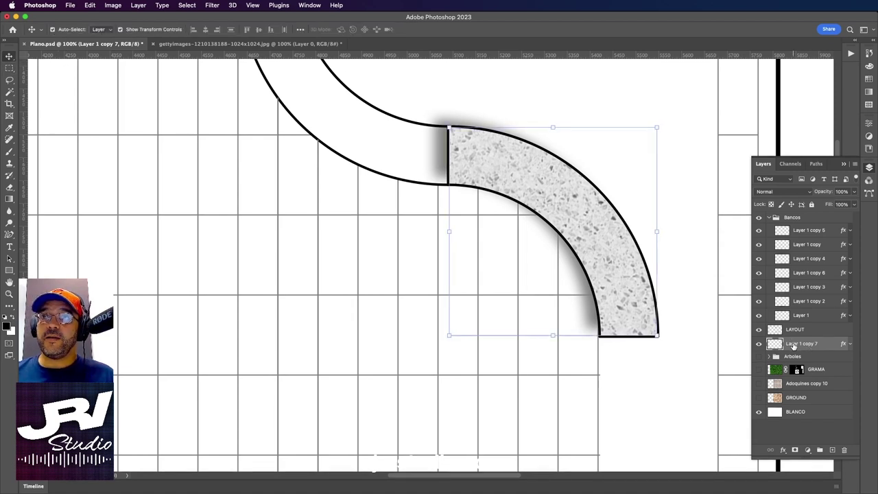
text(Ban)
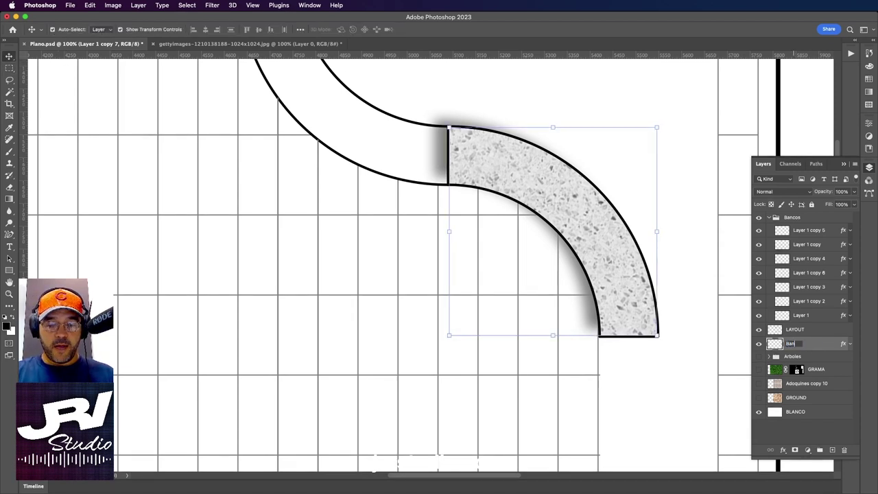
text(co Cur)
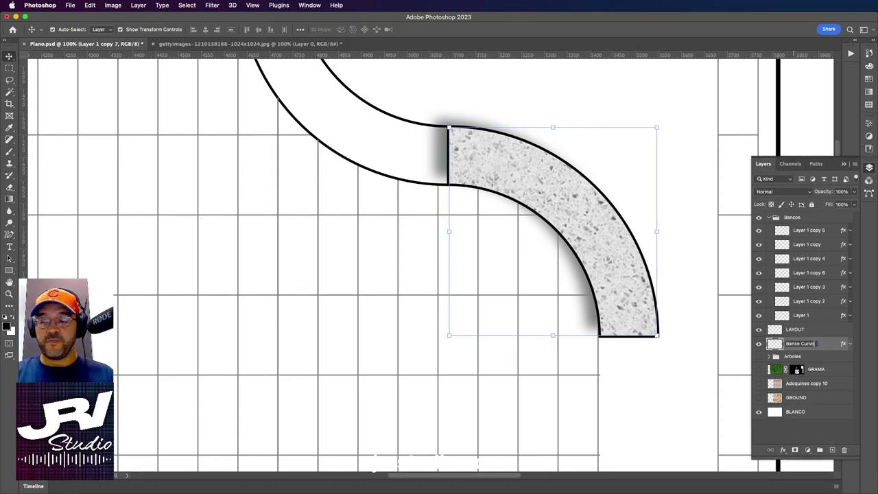
text(vo)
key(Return)
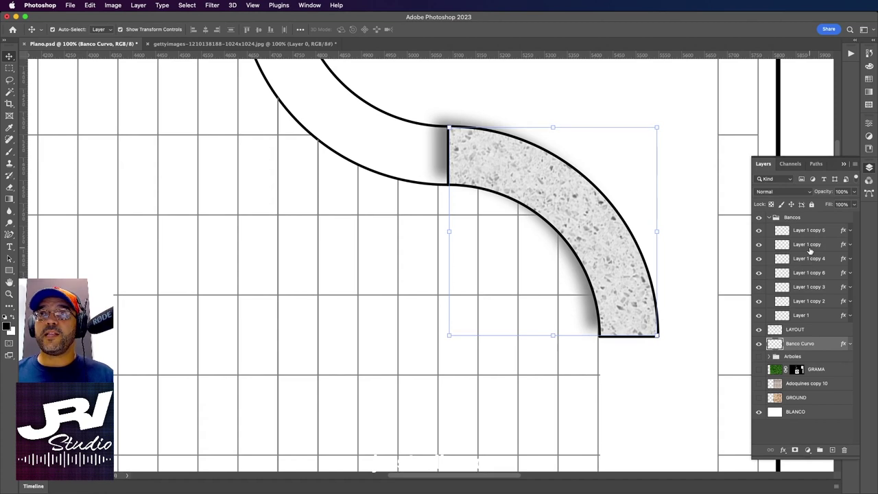
drag(804, 348, 799, 220)
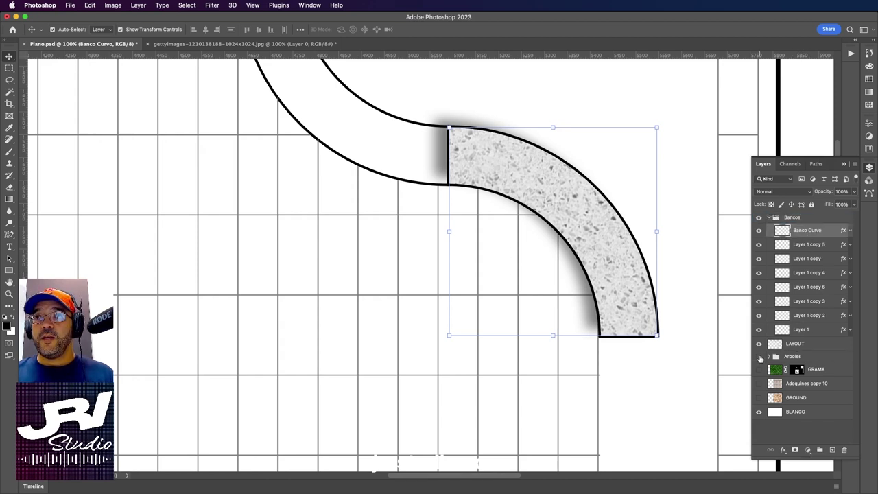
click(759, 344)
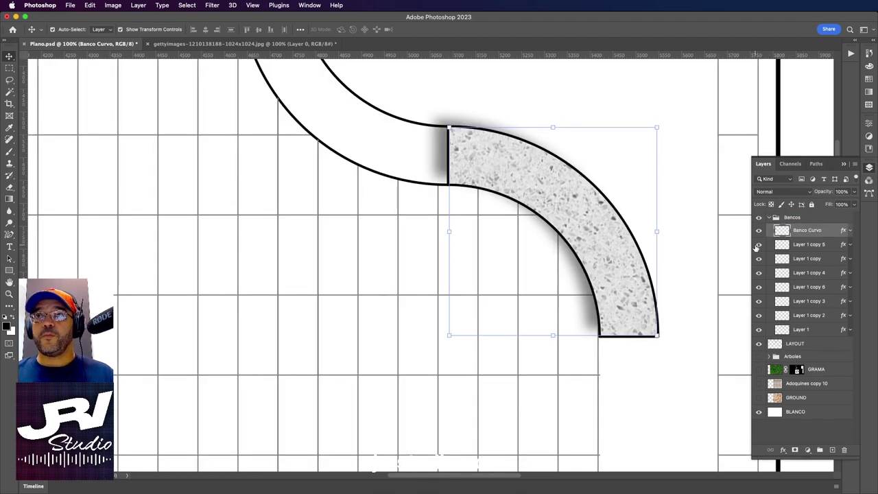
click(769, 219)
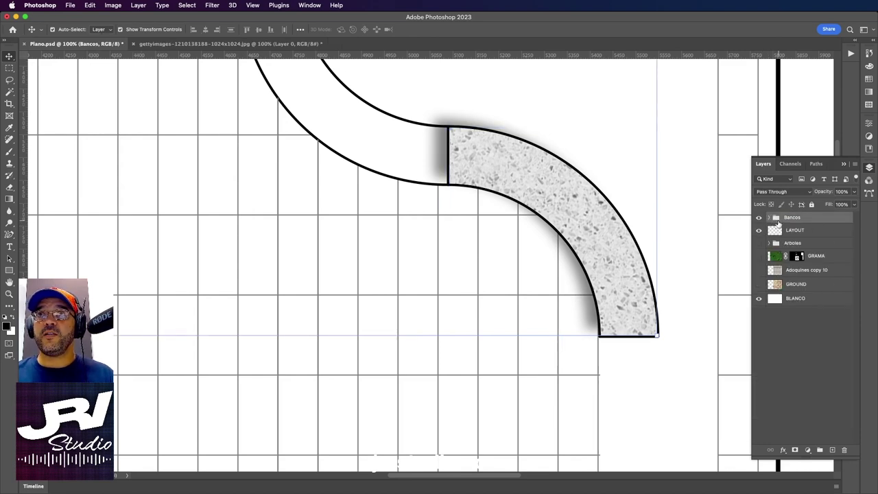
click(759, 218)
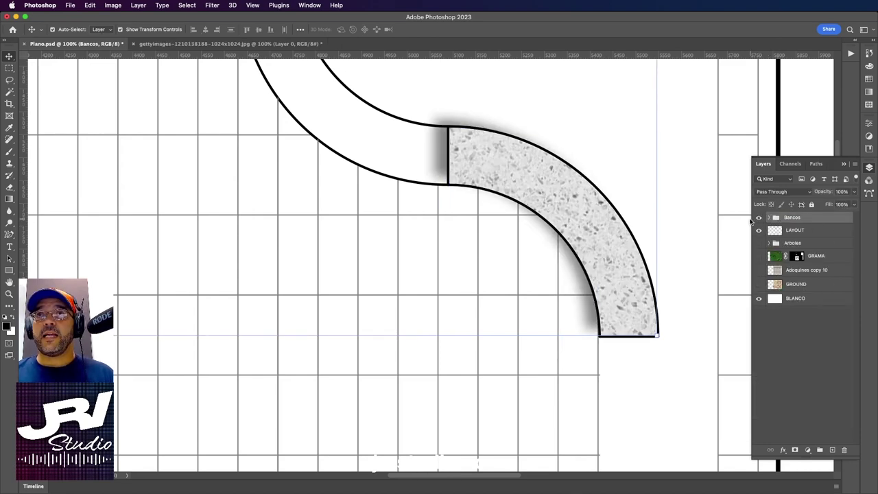
- Option-drag Banco Curvo upward to create a duplicate near the upper arc
mouse_move(612, 234)
mouse_down()
mouse_move(675, 351)
mouse_move(691, 354)
mouse_up()
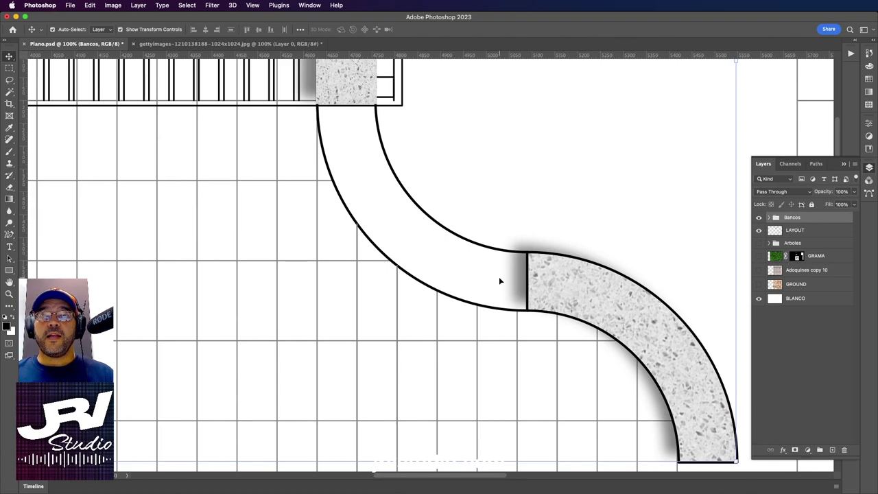
scroll(570, 191, down, 3)
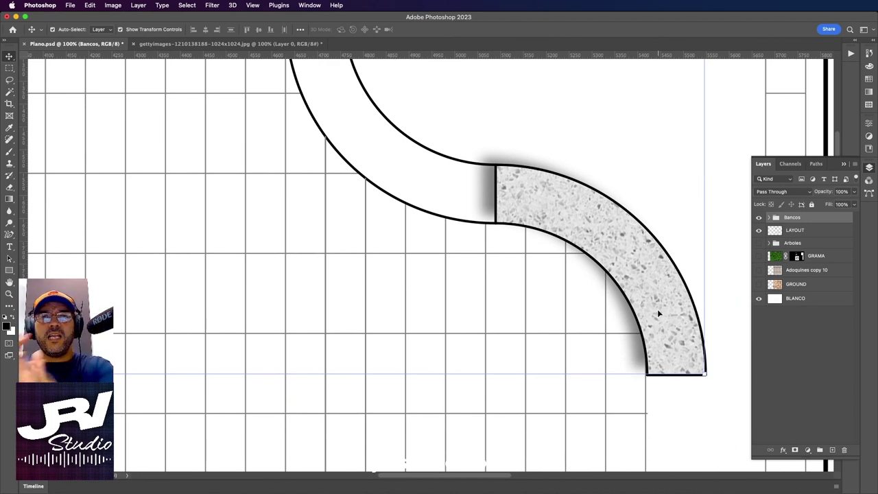
click(660, 285)
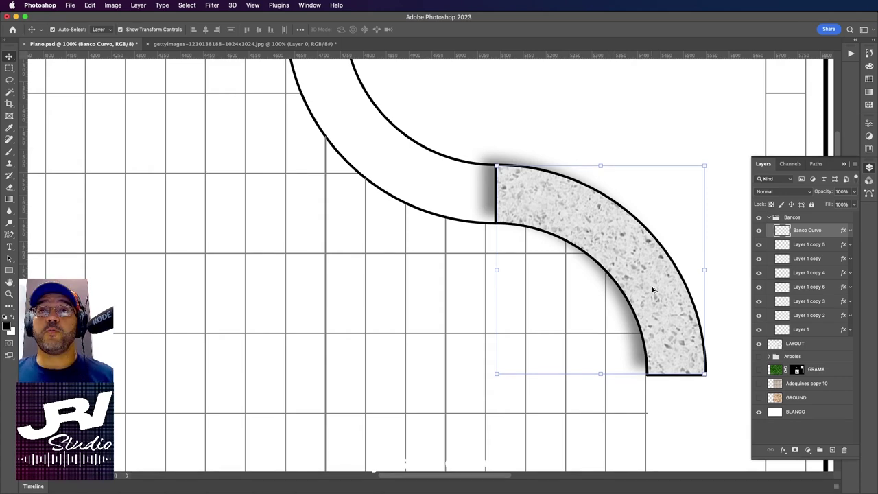
mouse_move(652, 291)
alt+mouse_down()
mouse_move(648, 212)
mouse_move(373, 214)
alt+mouse_up()
scroll(647, 212, up, 5)
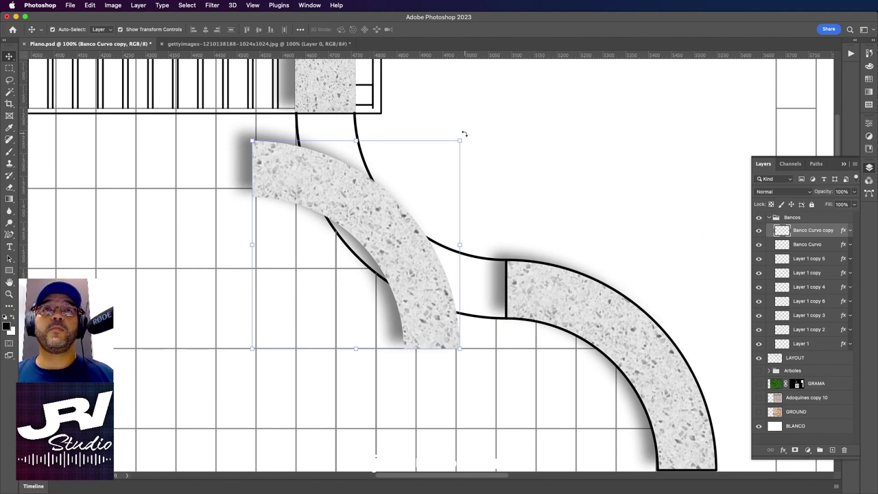
- Rotate the bench copy 180° and move it into the empty upper arc, nudging it to align
mouse_move(463, 134)
mouse_down()
mouse_move(278, 320)
mouse_move(284, 333)
mouse_move(266, 334)
mouse_up()
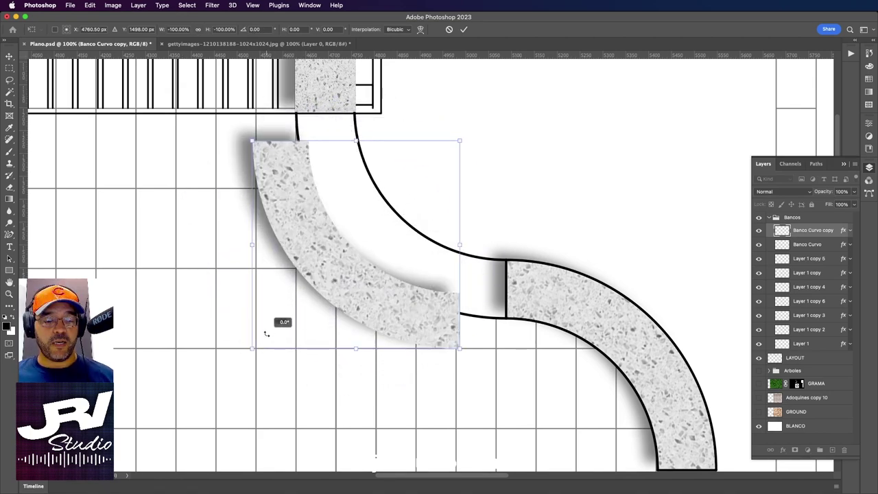
mouse_move(378, 307)
mouse_down()
mouse_move(418, 265)
mouse_move(425, 279)
mouse_up()
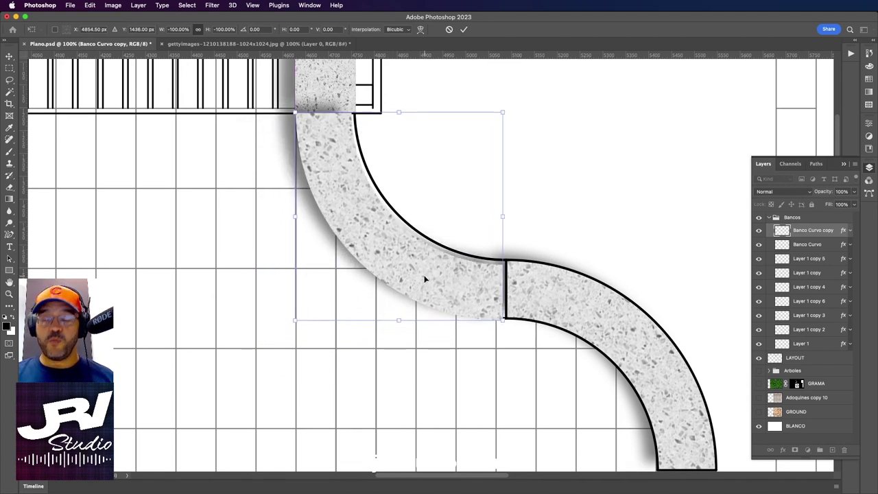
key(Up)
key(Up)
key(Up)
key(Up)
key(Up)
key(Right)
key(Right)
key(Right)
key(Right)
key(Right)
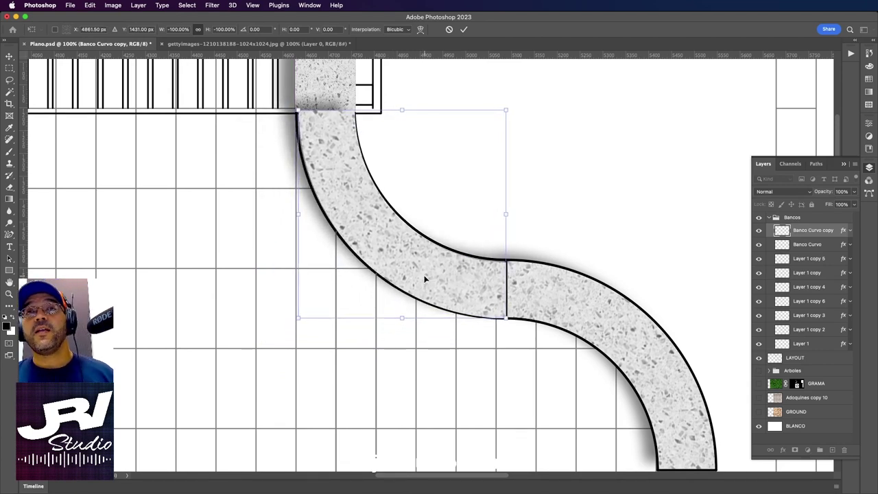
key(Up)
key(Up)
key(Right)
key(Right)
key(Down)
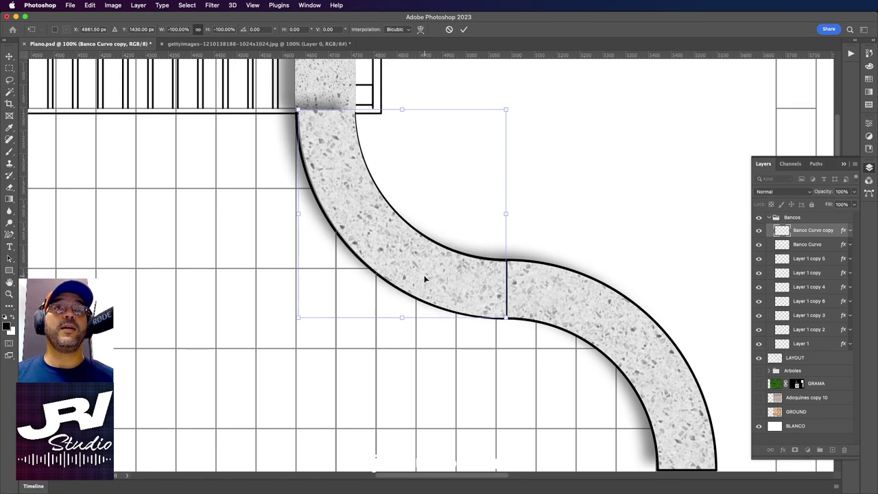
key(Down)
key(Up)
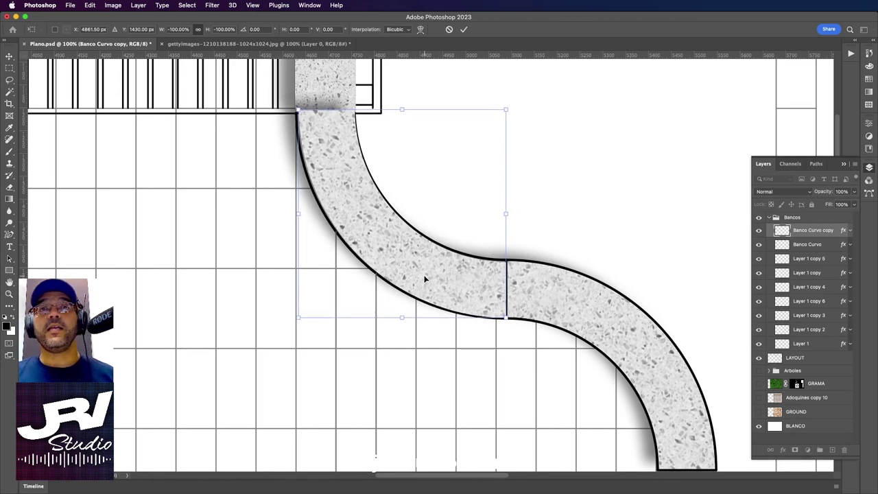
key(Up)
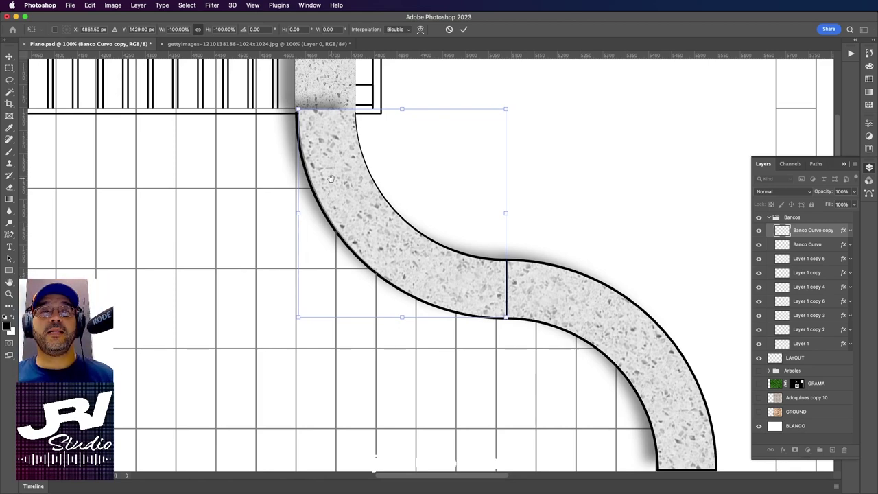
- Check the top joint up close, apply the transform, and recenter on the S-shaped bench
scroll(371, 240, up, 3)
key(super+plus)
key(super+plus)
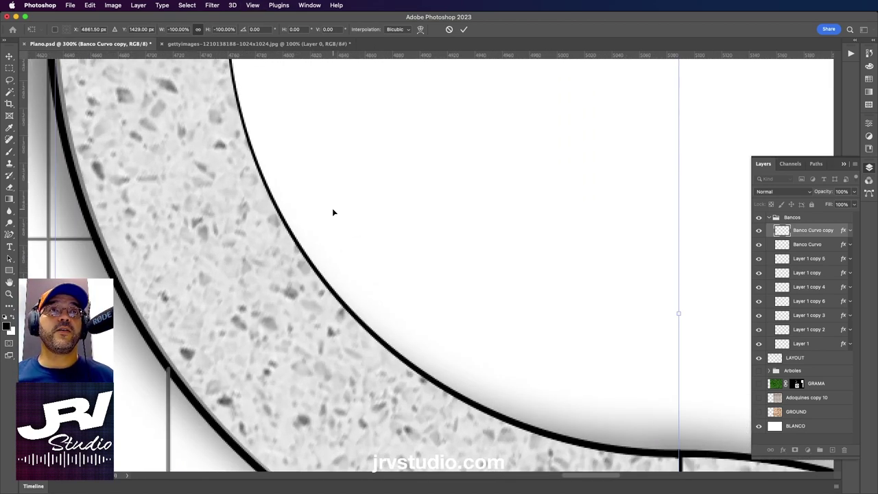
scroll(332, 212, up, 5)
scroll(302, 256, up, 1)
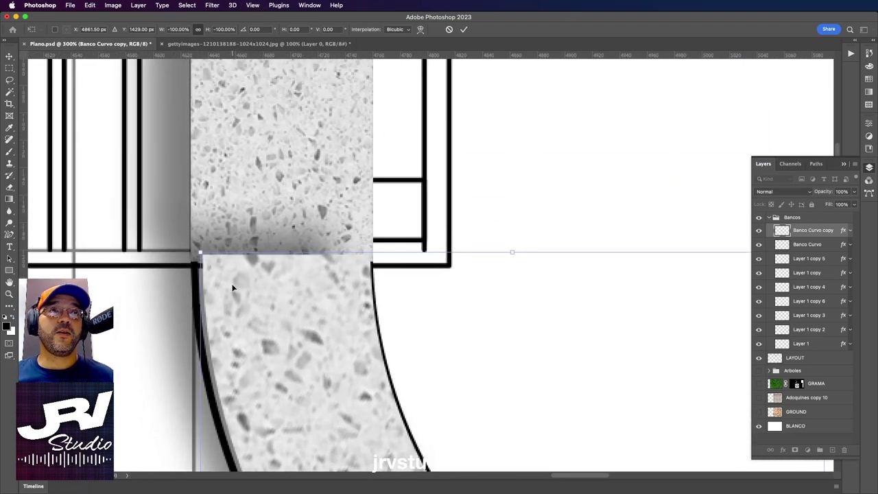
scroll(233, 288, down, 2)
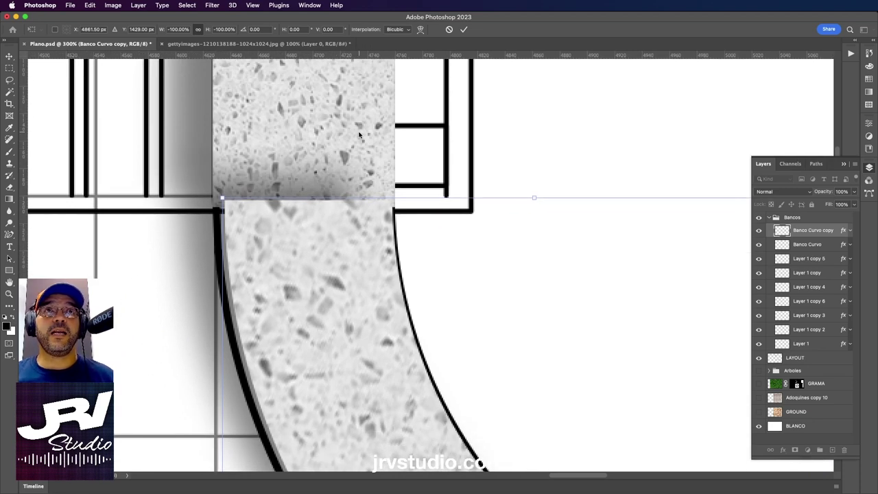
key(Return)
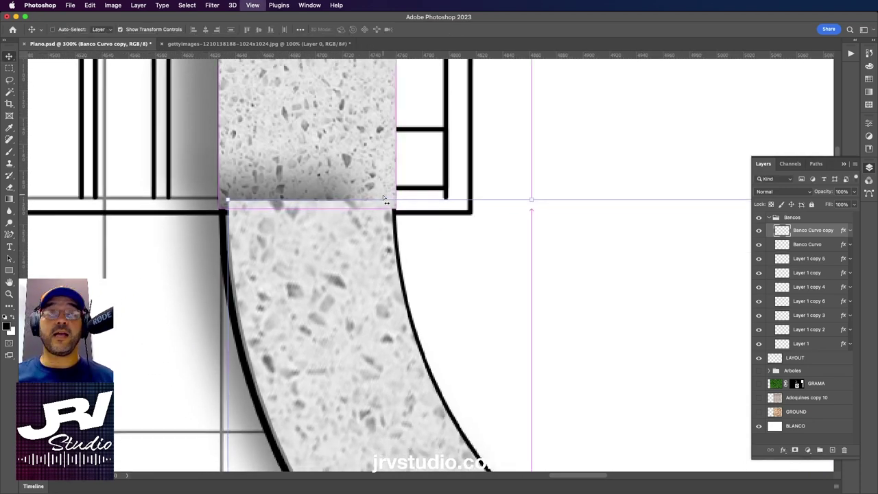
key(super+minus)
key(super+minus)
drag(388, 228, 333, 110)
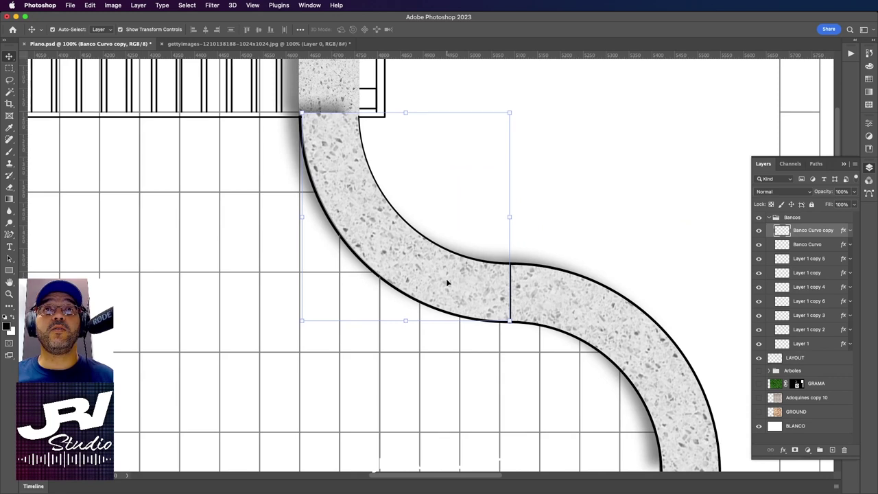
drag(446, 279, 426, 253)
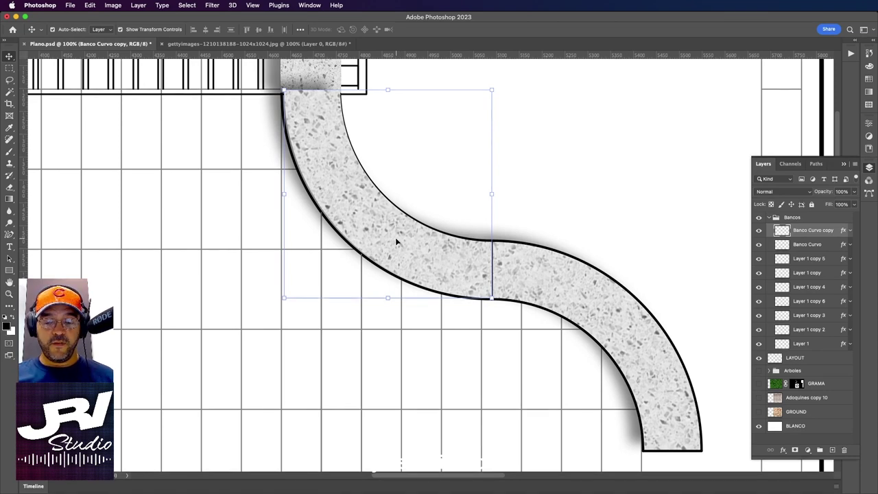
- Send Banco Curvo copy to the bottom of Bancos, just below Layer 1, then reselect Banco Curvo
key(ctrl+shift+bracketleft)
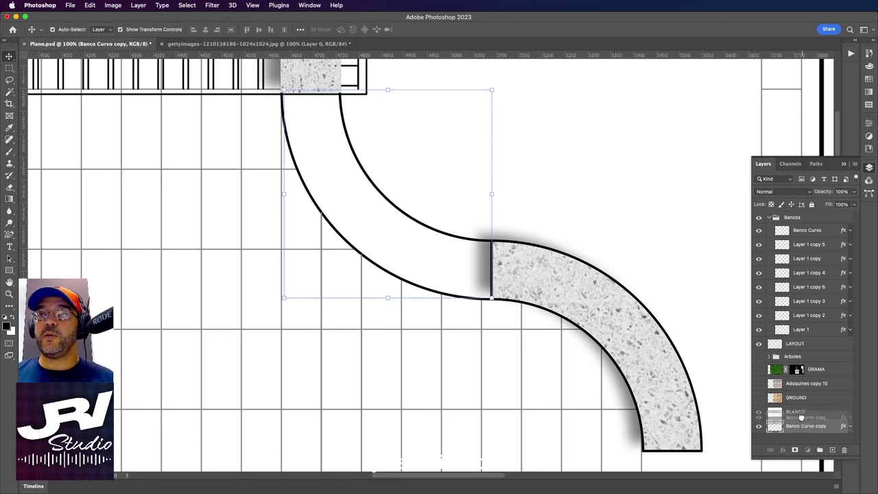
drag(805, 427, 800, 336)
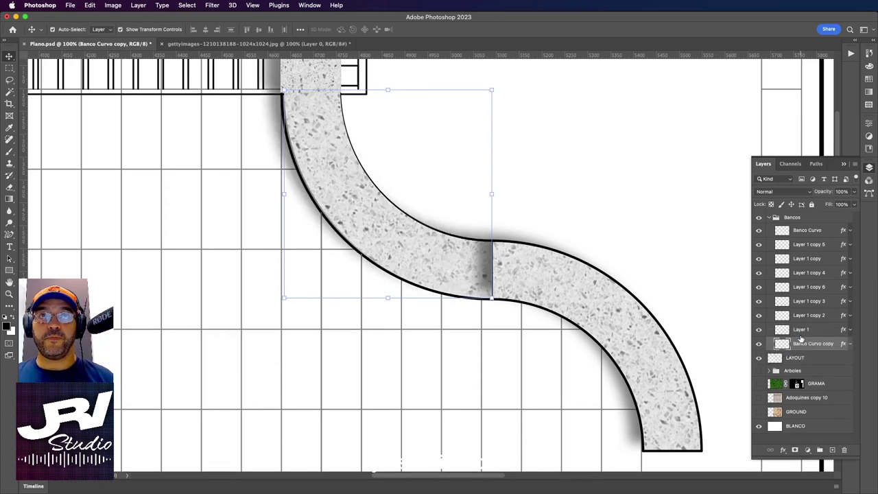
click(768, 217)
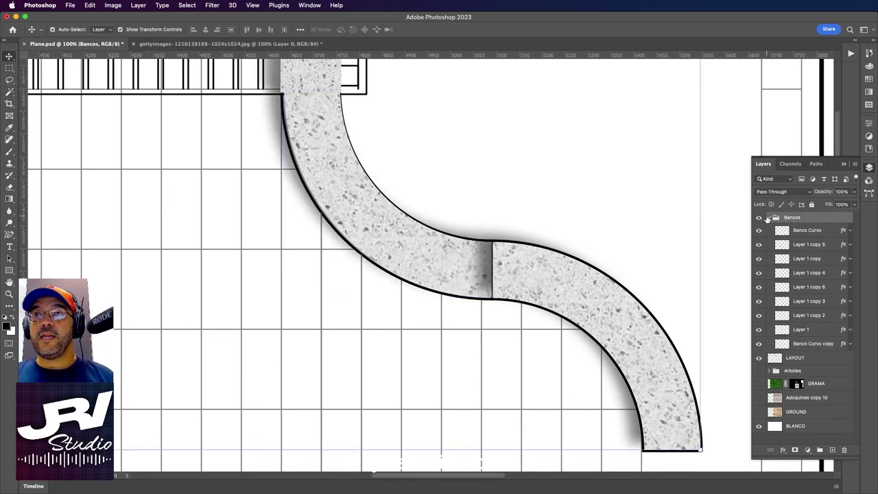
click(769, 218)
click(770, 218)
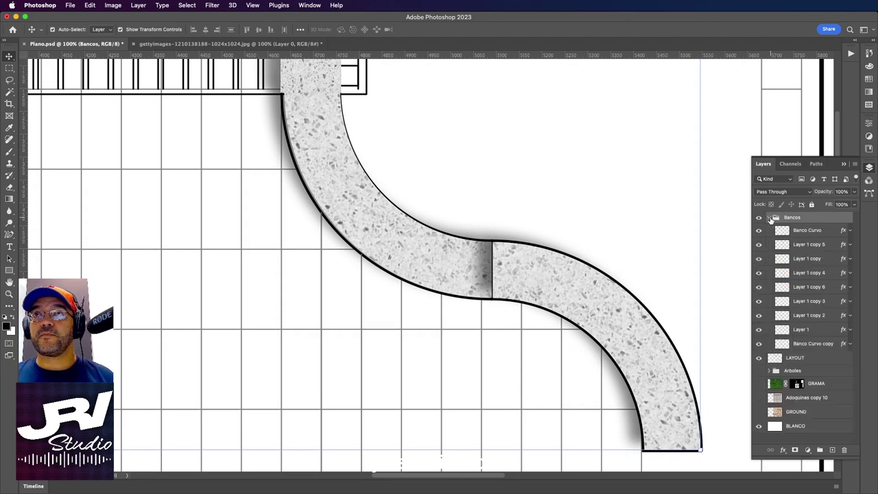
click(807, 345)
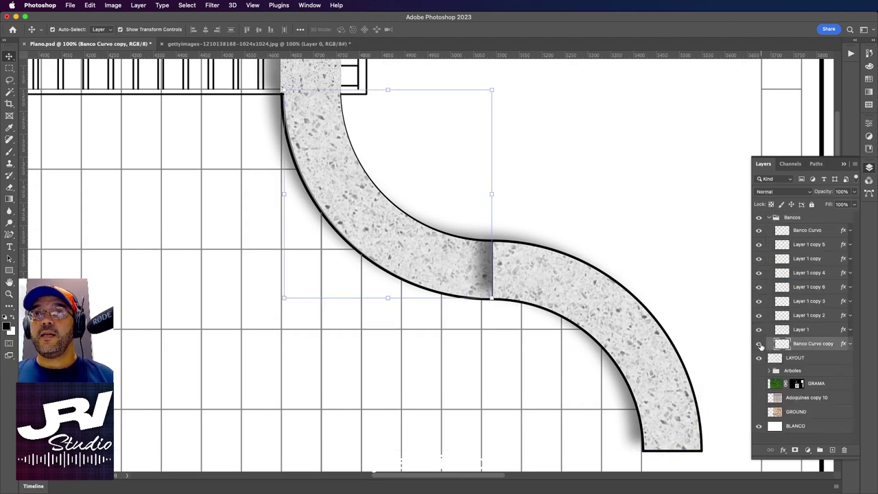
click(759, 344)
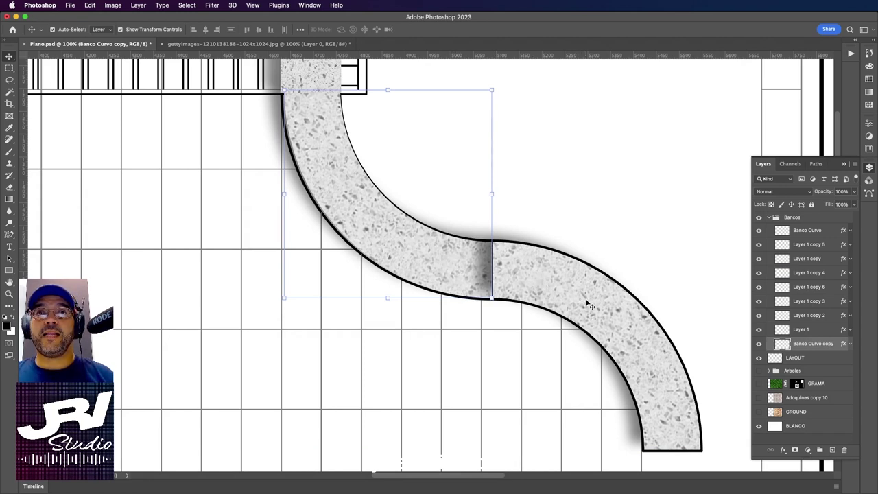
click(670, 351)
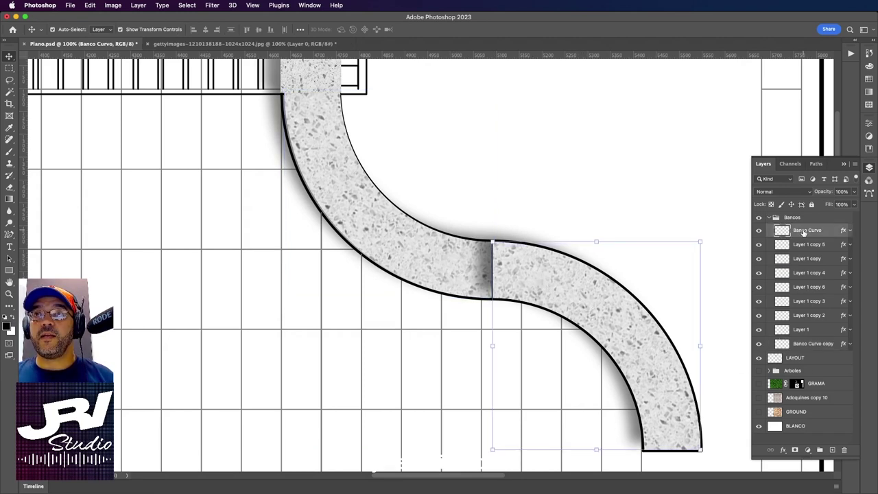
- Move Banco Curvo to the bottom of the Bancos group and bring the right arc into view
drag(805, 232, 807, 345)
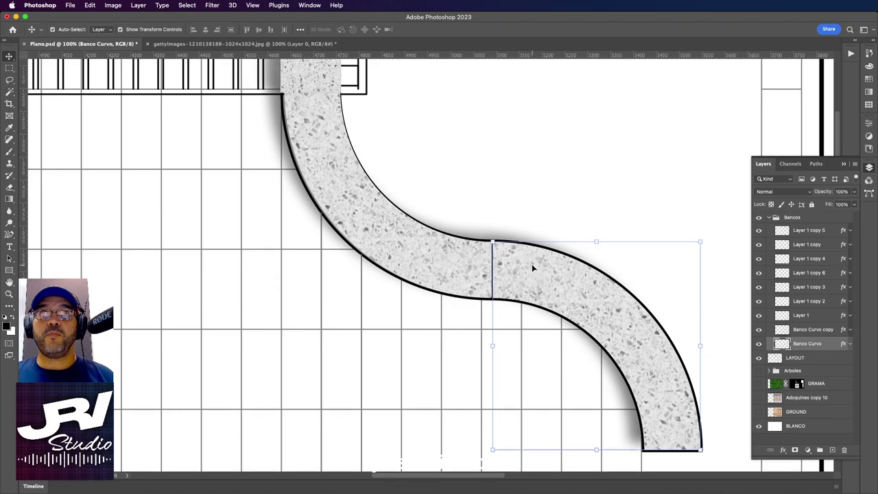
scroll(538, 269, up, 5)
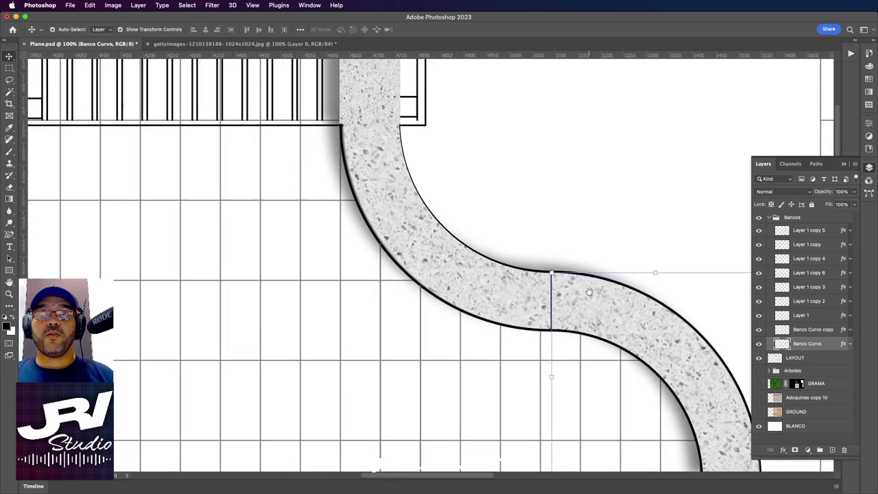
scroll(522, 274, left, 5)
scroll(482, 281, left, 3)
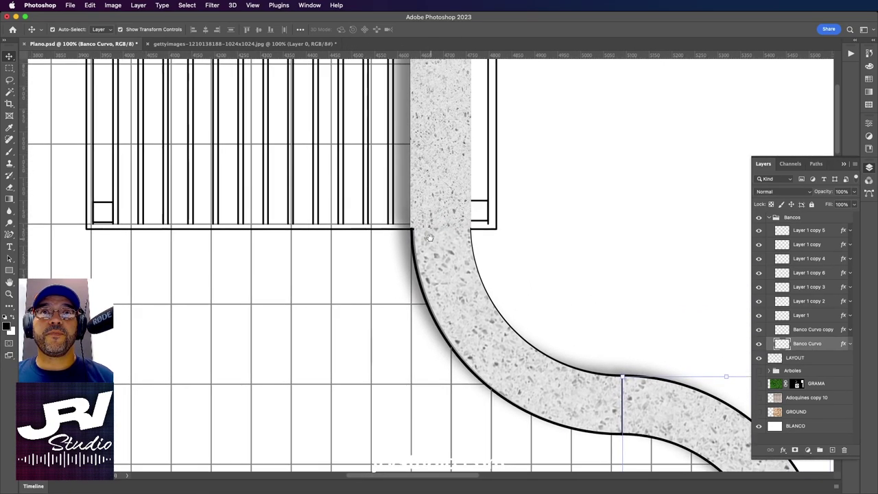
scroll(442, 184, down, 3)
scroll(441, 183, down, 2)
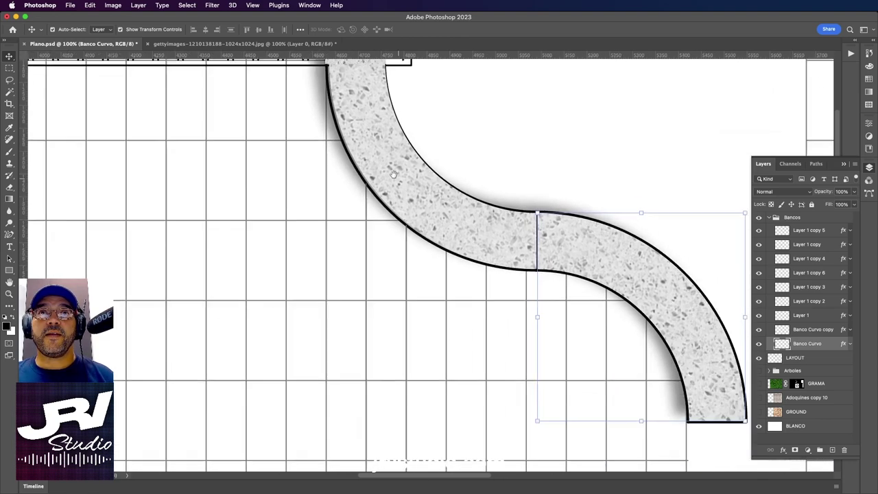
scroll(480, 206, right, 5)
scroll(480, 206, down, 4)
scroll(535, 233, right, 3)
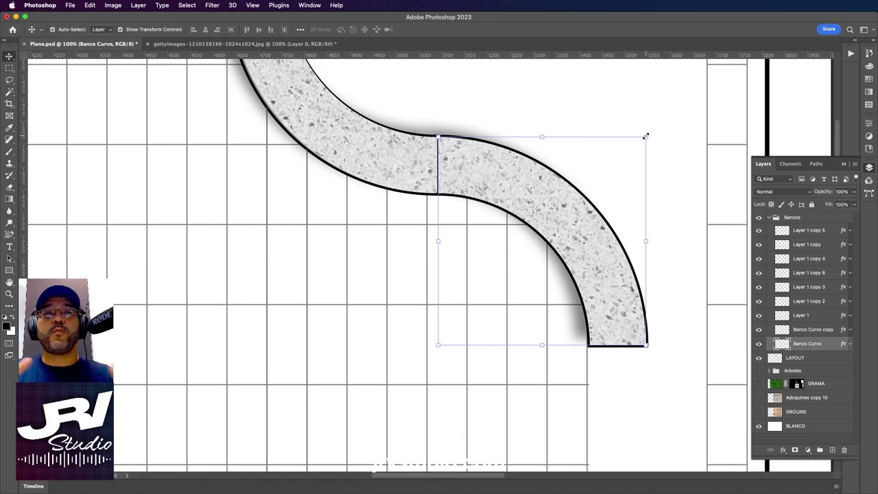
- Enlarge the right Banco Curvo arc slightly and nudge it down and right
drag(646, 136, 648, 134)
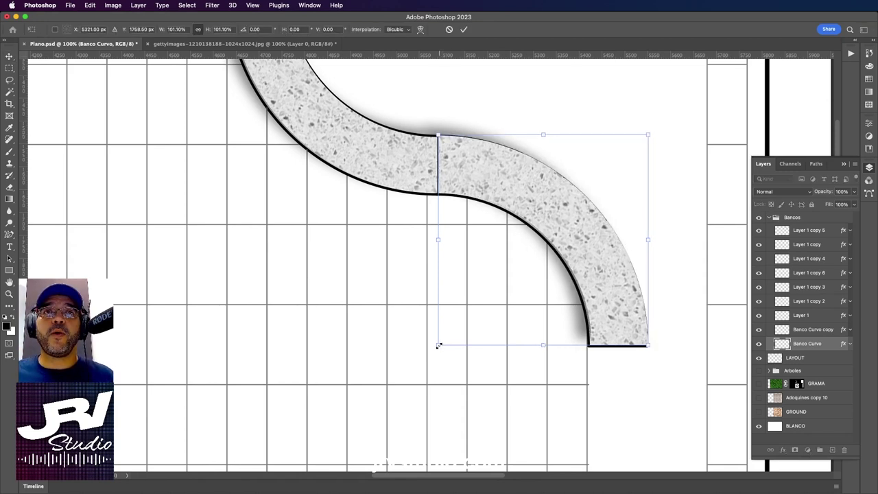
drag(438, 345, 433, 352)
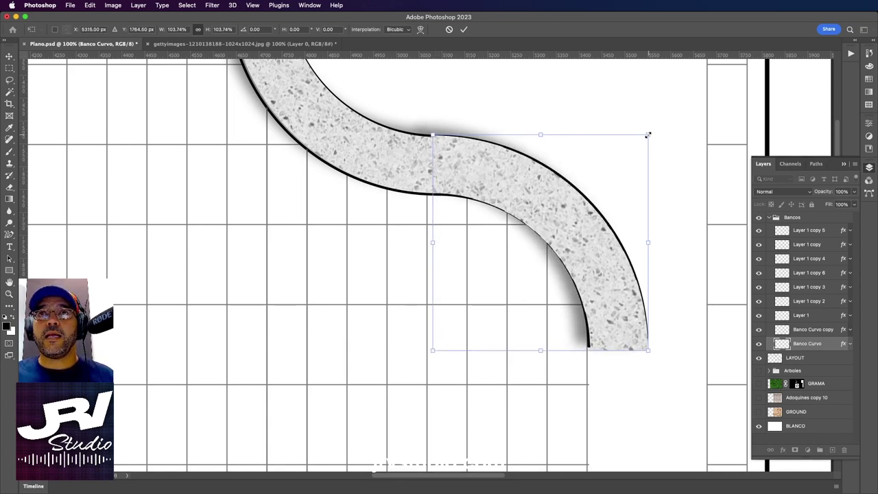
drag(649, 135, 650, 132)
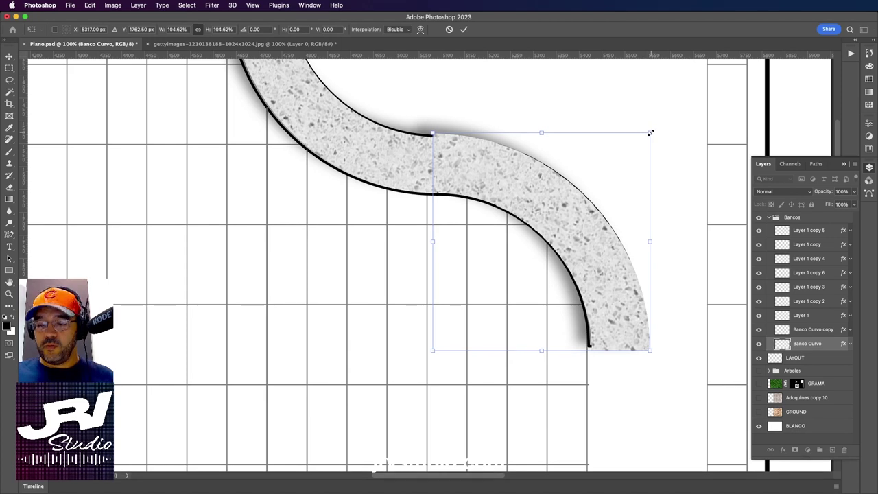
key(Return)
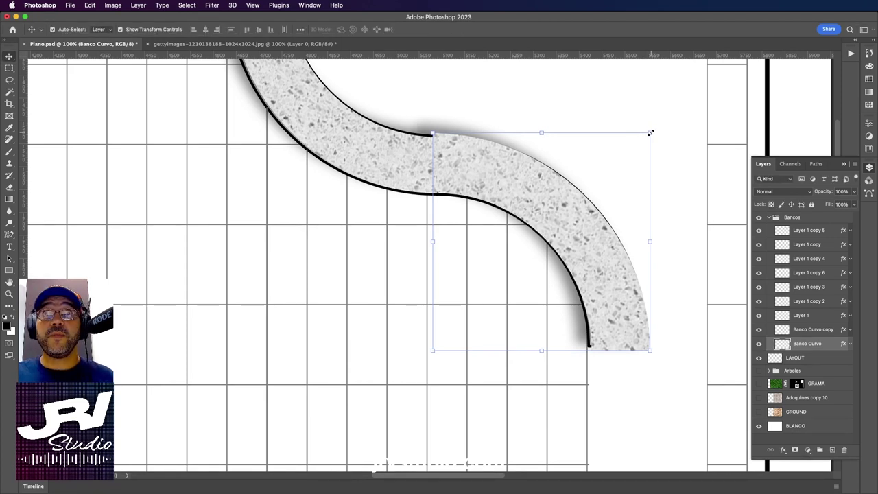
key(Down)
key(Down)
key(Down)
key(Down)
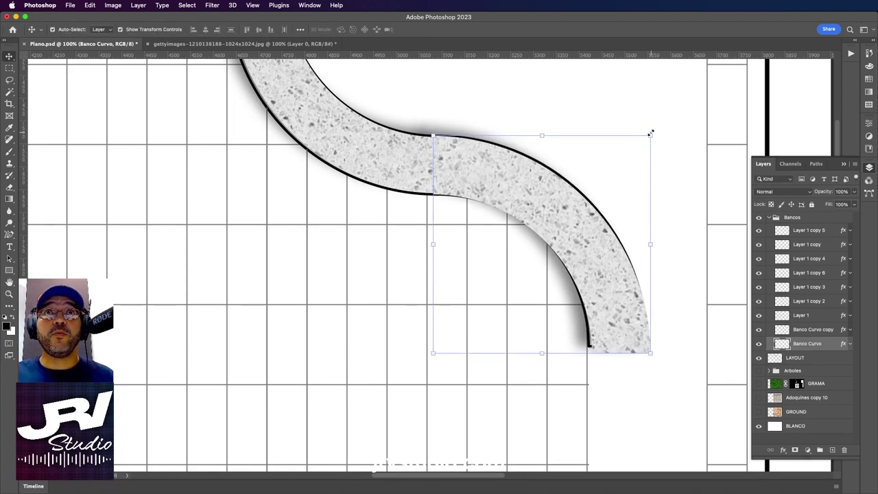
key(Right)
key(Right)
key(Right)
key(Right)
key(Right)
key(Right)
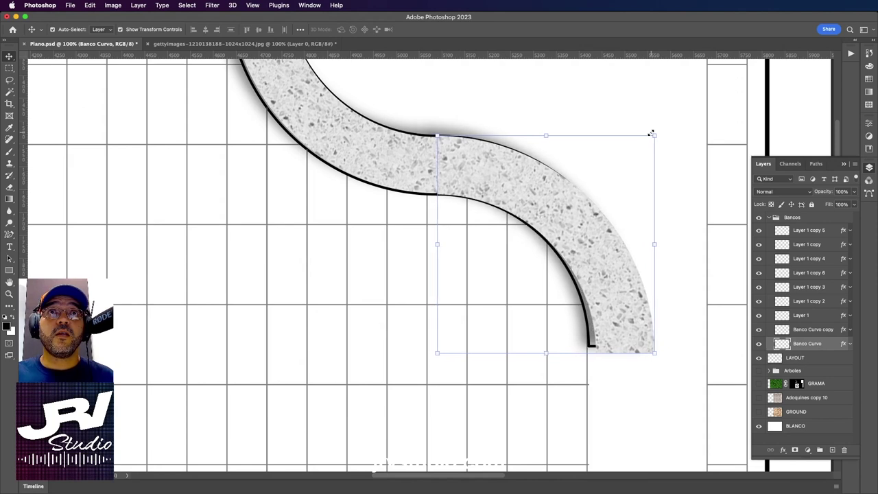
key(Right)
key(Right)
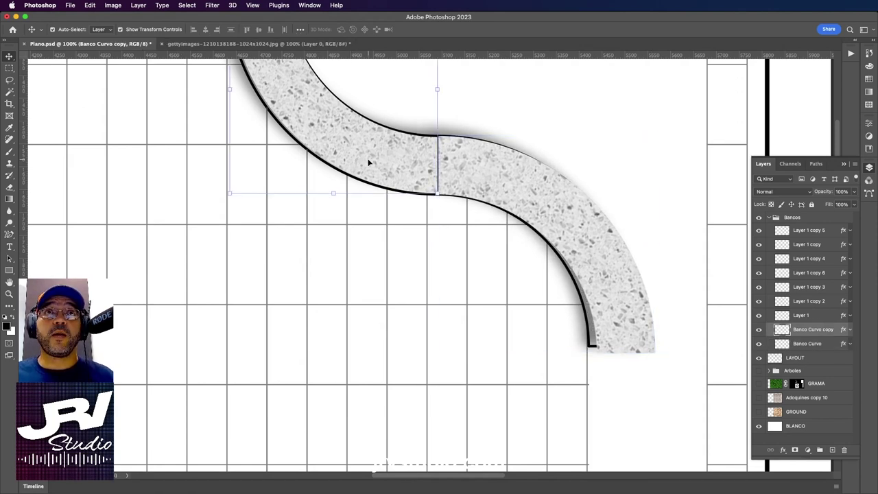
- Shift the left arc slightly left and fine-tune the right arc to about 97.27% (464 px)
drag(357, 167, 344, 165)
click(449, 167)
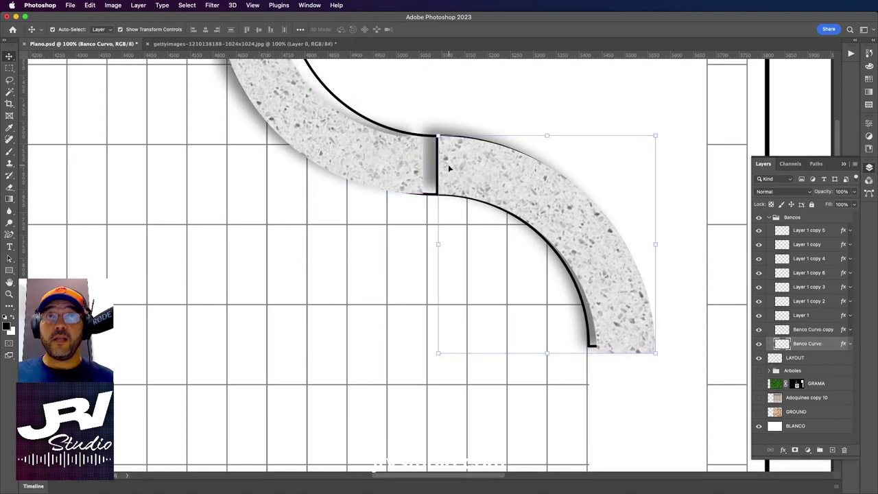
key(Left)
key(Left)
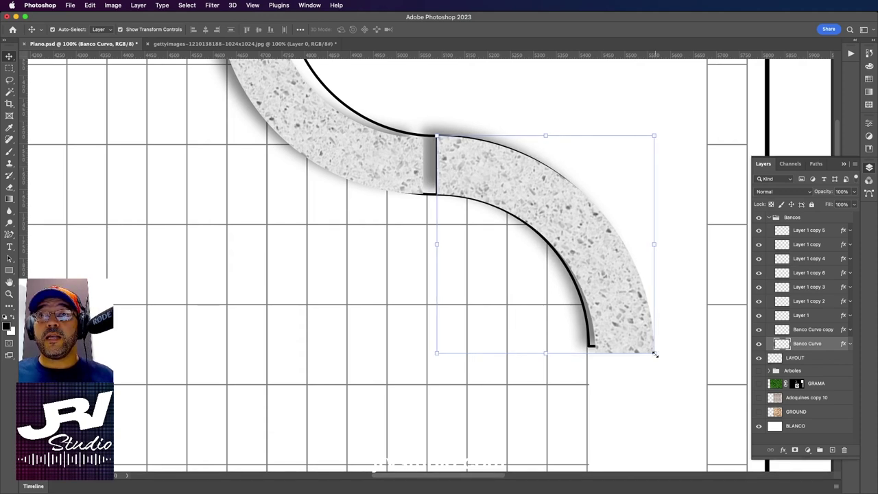
drag(656, 354, 650, 347)
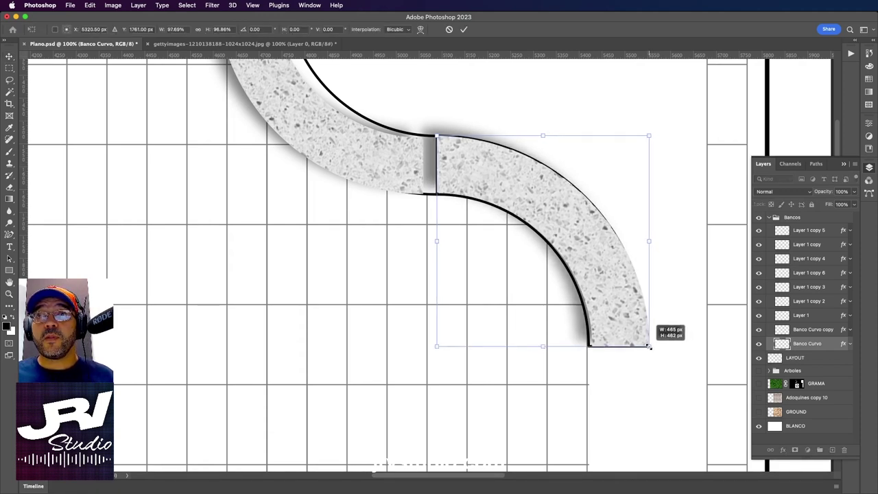
drag(650, 348, 649, 347)
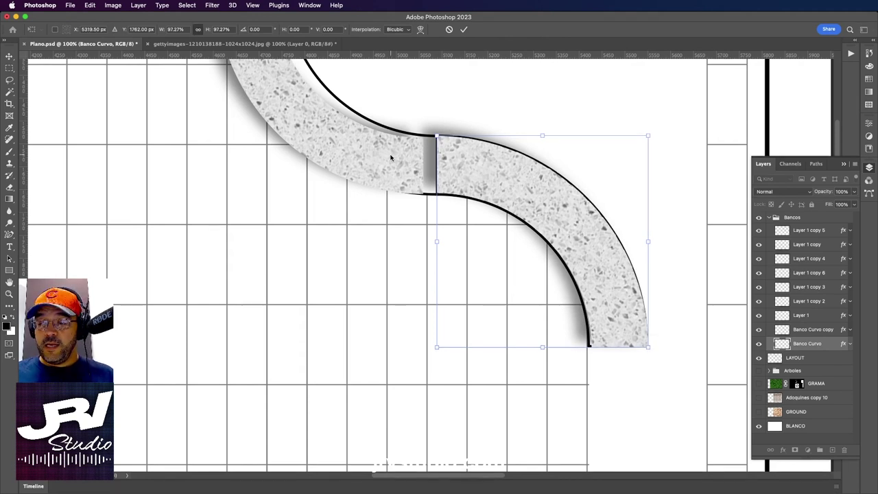
drag(391, 157, 453, 269)
- Commit the right arc's resize, then move and widen the left arc to close the seam
key(Return)
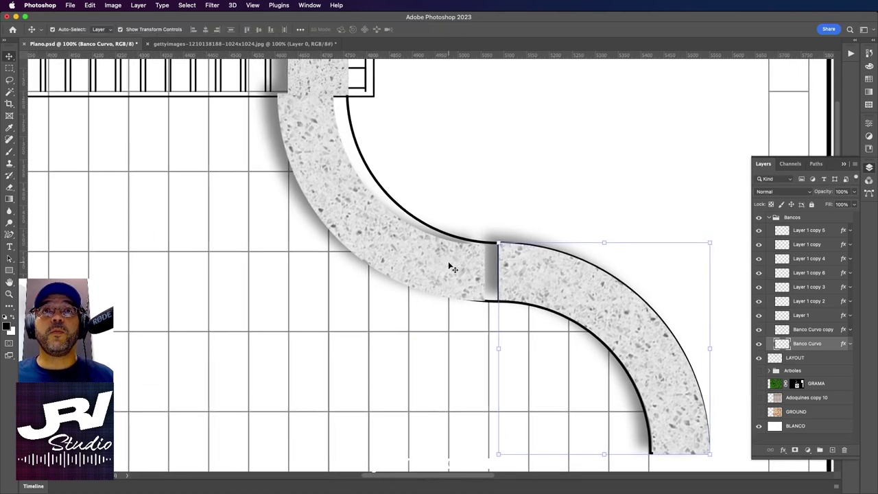
click(455, 264)
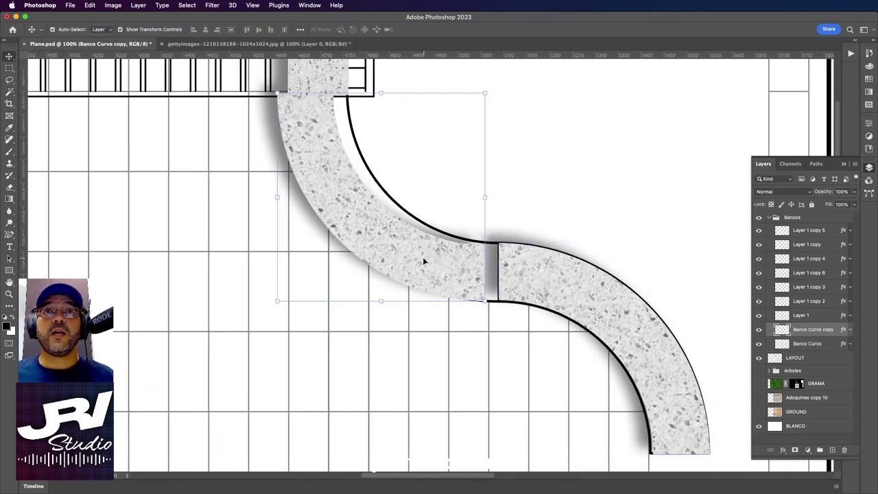
drag(423, 257, 435, 255)
key(Right)
key(Right)
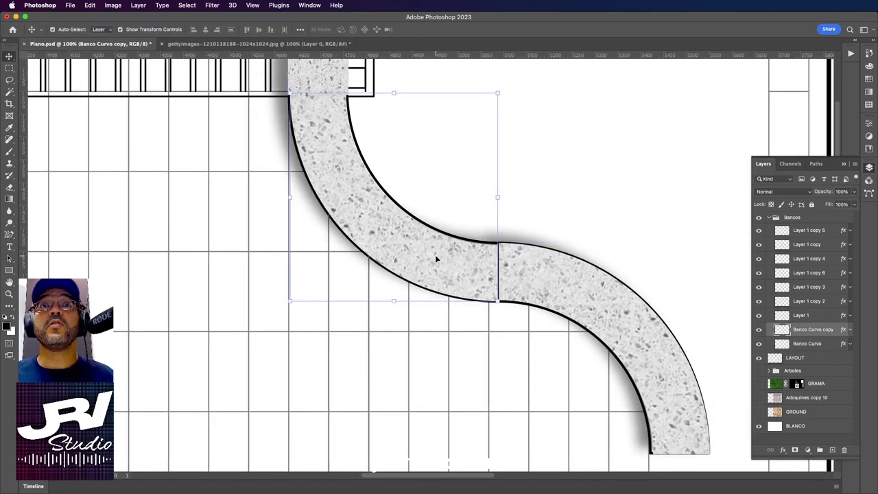
key(Right)
key(Right)
key(Left)
key(Left)
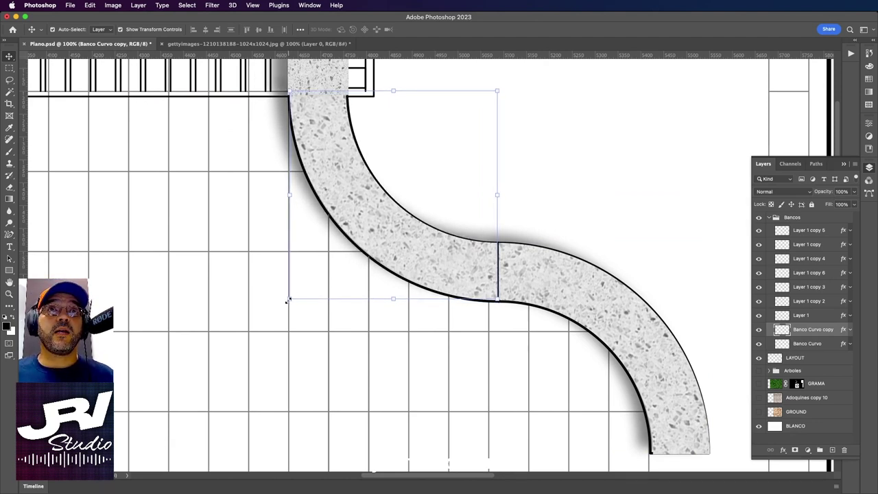
drag(288, 300, 284, 303)
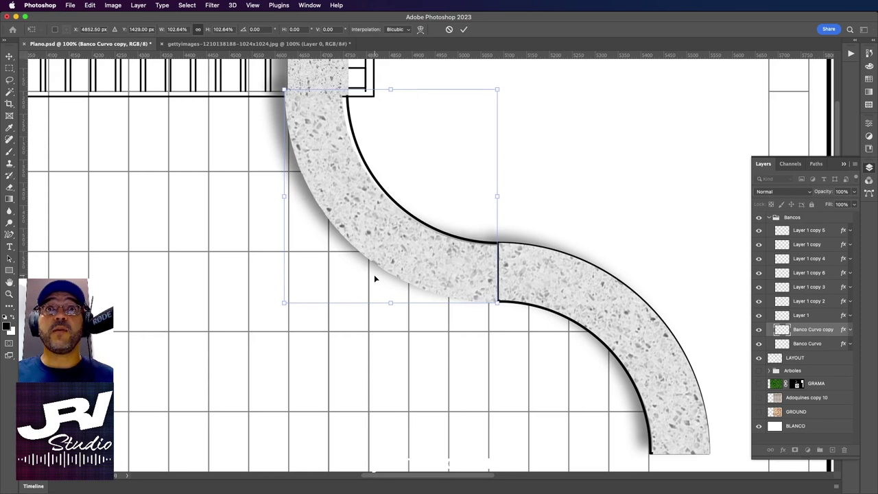
key(Up)
key(Up)
key(Up)
key(Up)
key(Up)
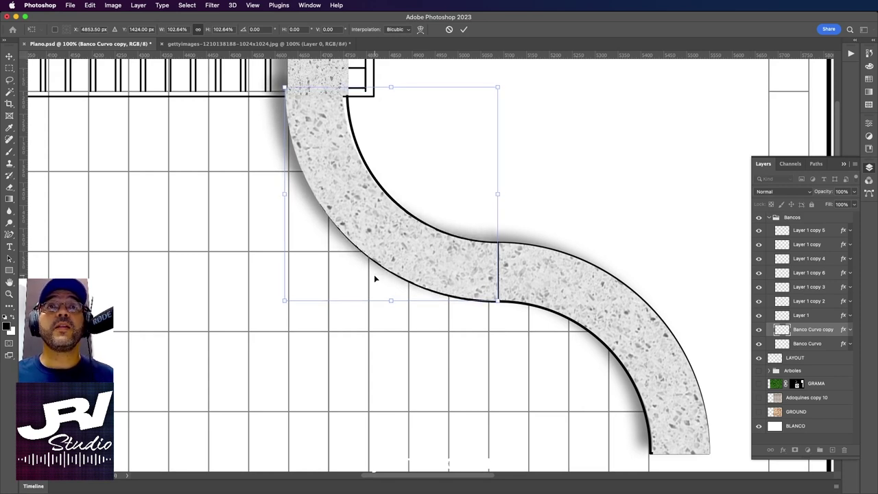
drag(284, 300, 282, 303)
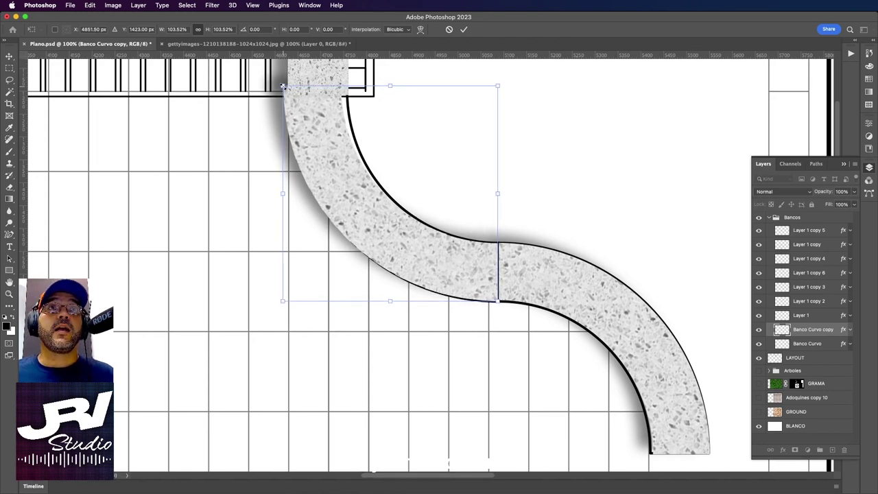
- Pull the left arc's top end to the walkway edge and widen it to meet the right arc
drag(282, 86, 292, 96)
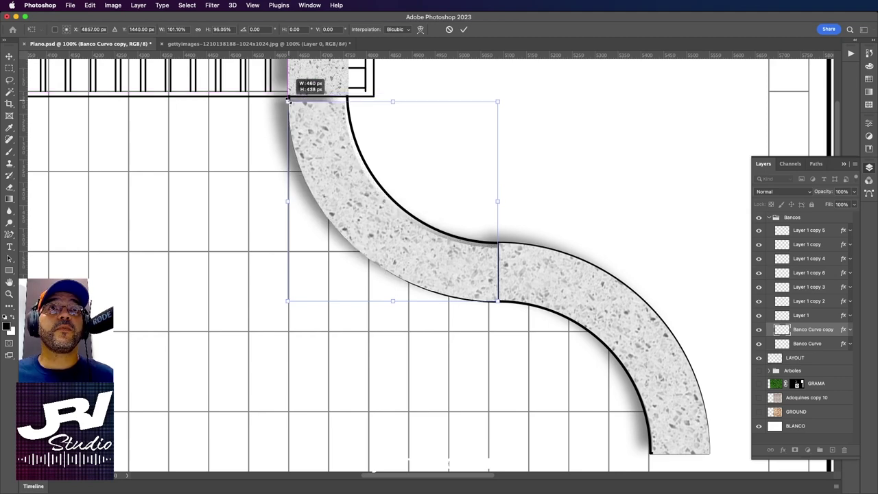
scroll(292, 96, up, 5)
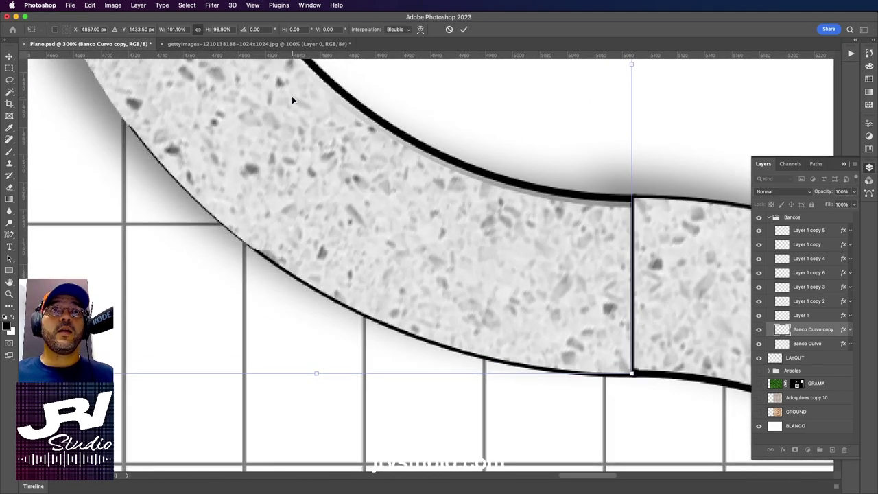
drag(292, 97, 383, 256)
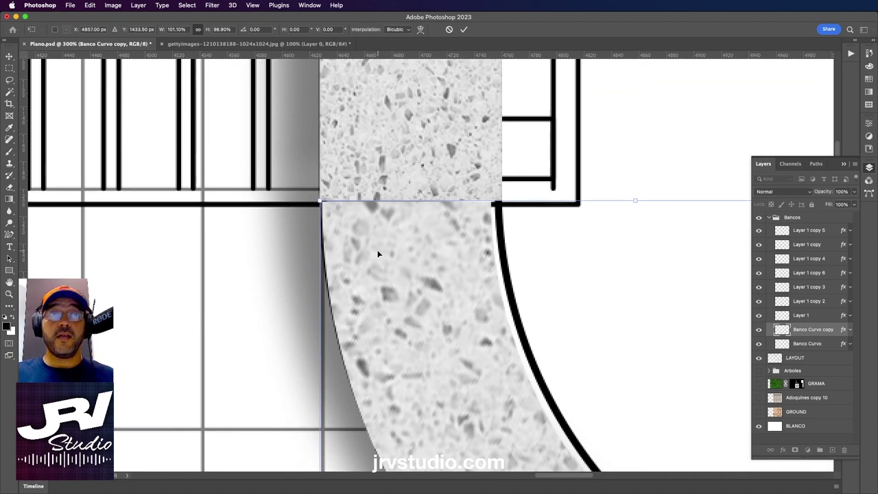
key(Left)
key(Left)
key(Down)
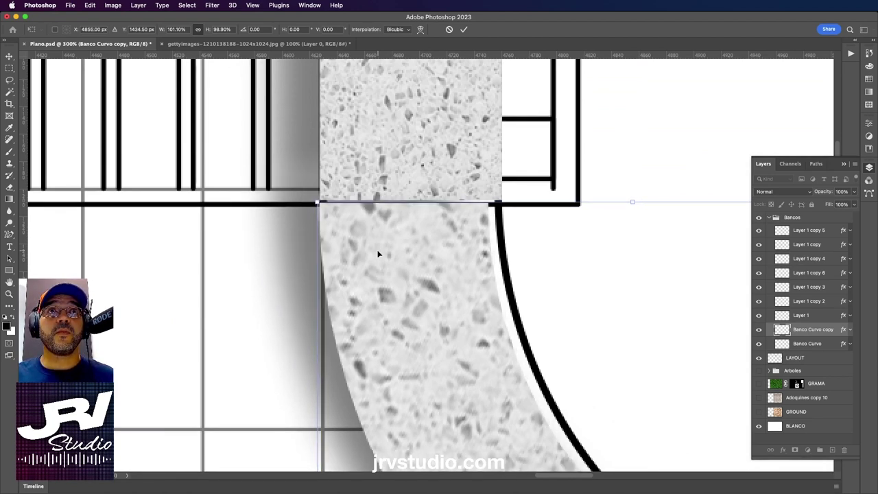
drag(389, 224, 289, 138)
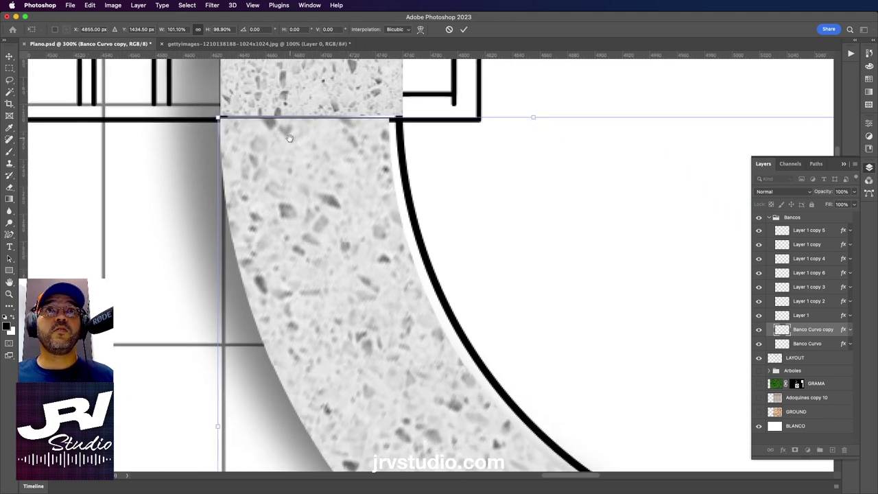
key(super+minus)
key(super+minus)
key(super+minus)
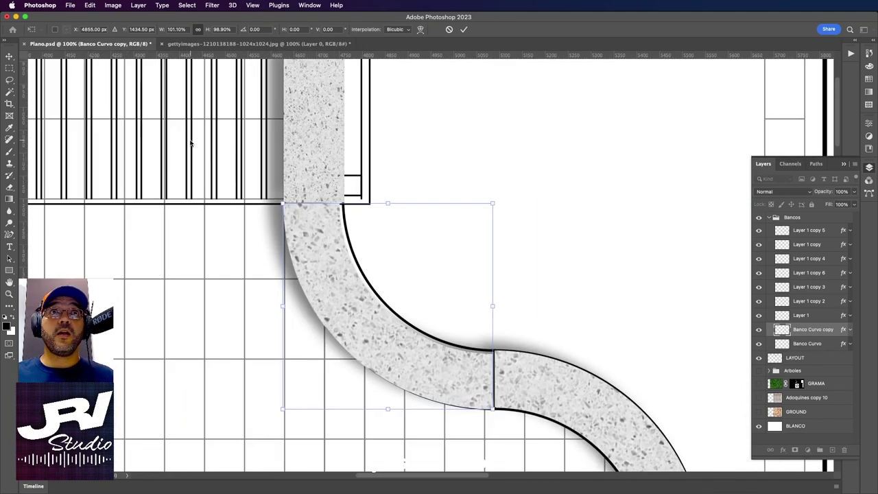
scroll(191, 144, down, 5)
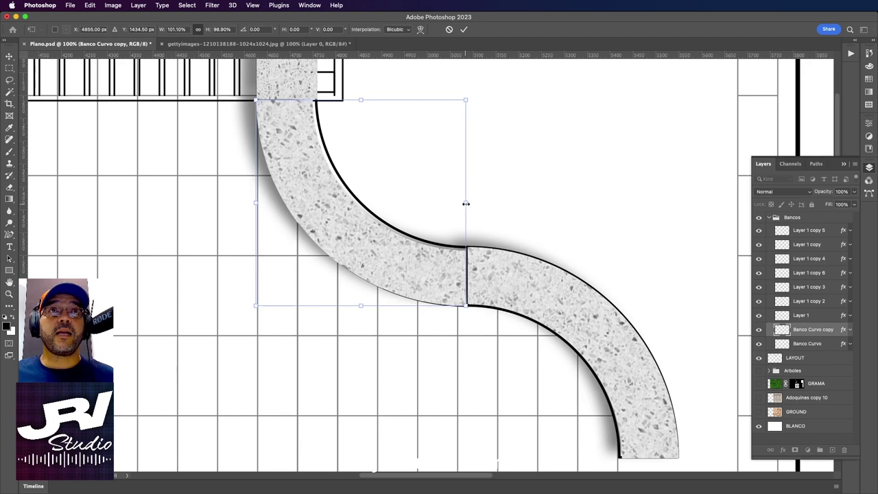
drag(466, 204, 480, 205)
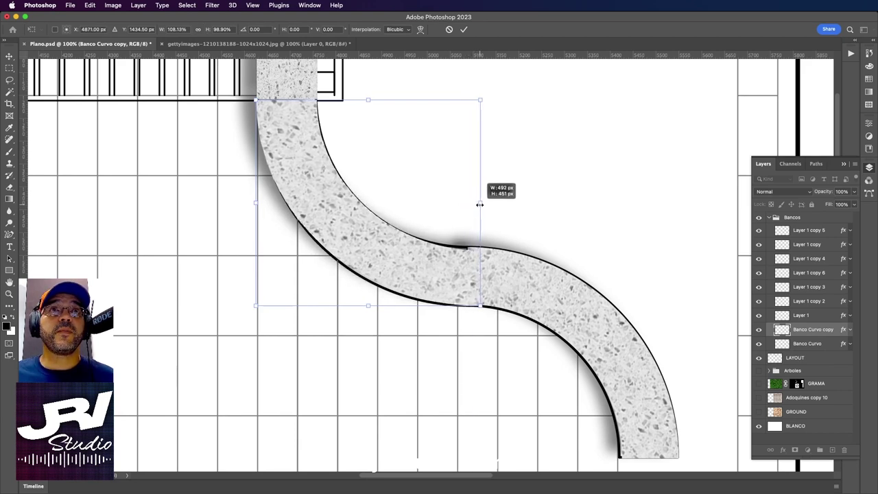
key(Down)
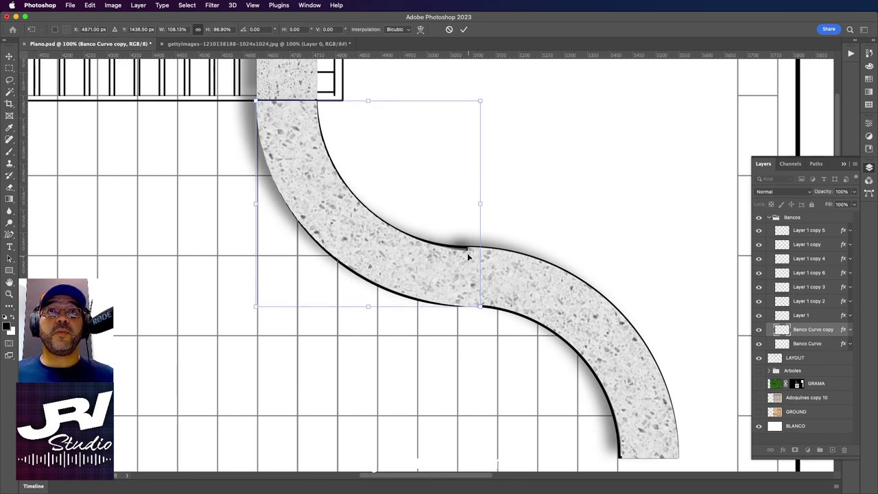
key(Return)
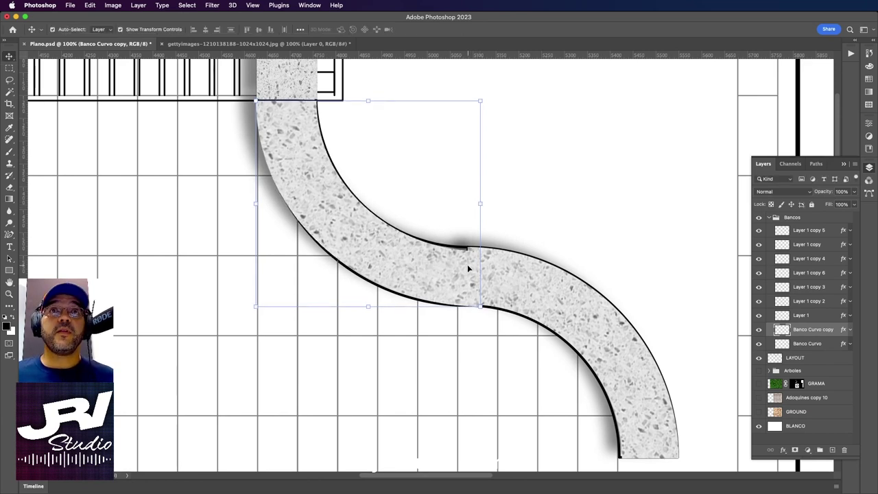
- Draw a rectangular selection at the middle joint and nudge the curved piece to close the seam
scroll(426, 261, down, 2)
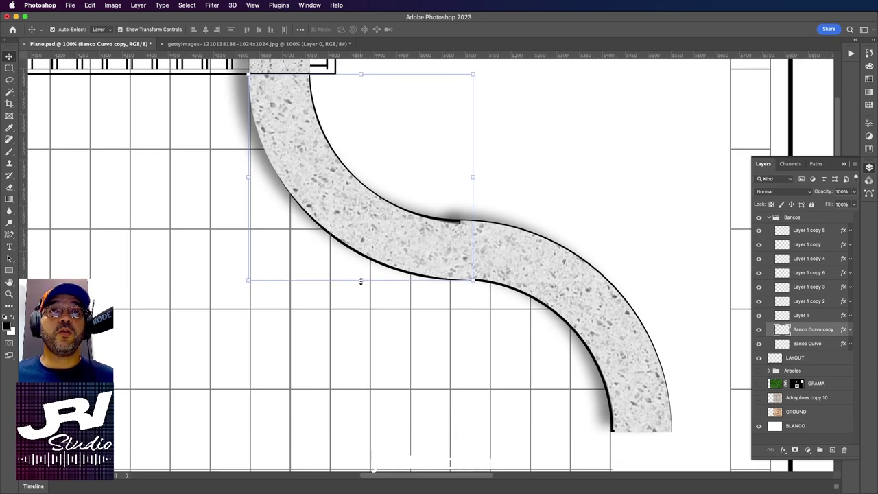
click(8, 70)
drag(528, 186, 459, 341)
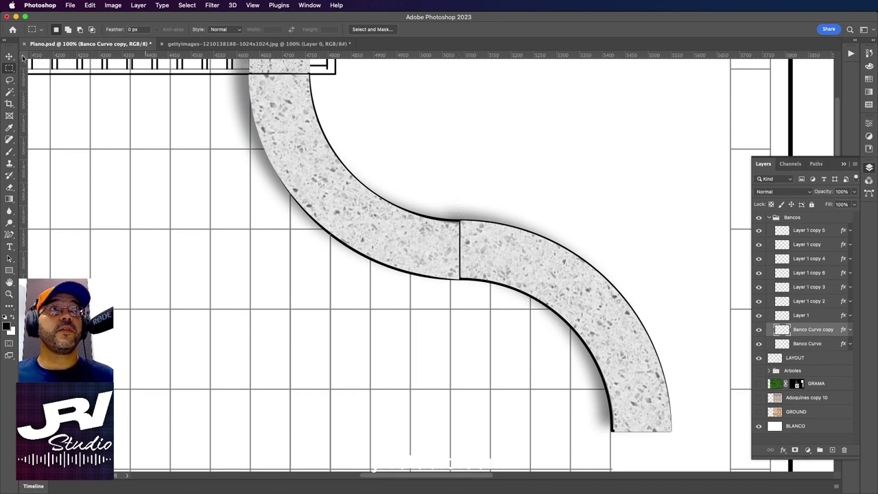
click(9, 57)
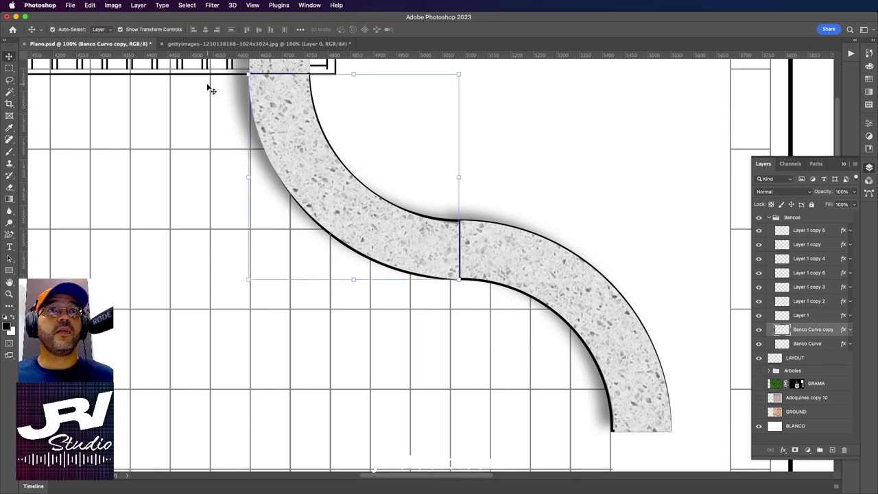
drag(469, 116, 475, 150)
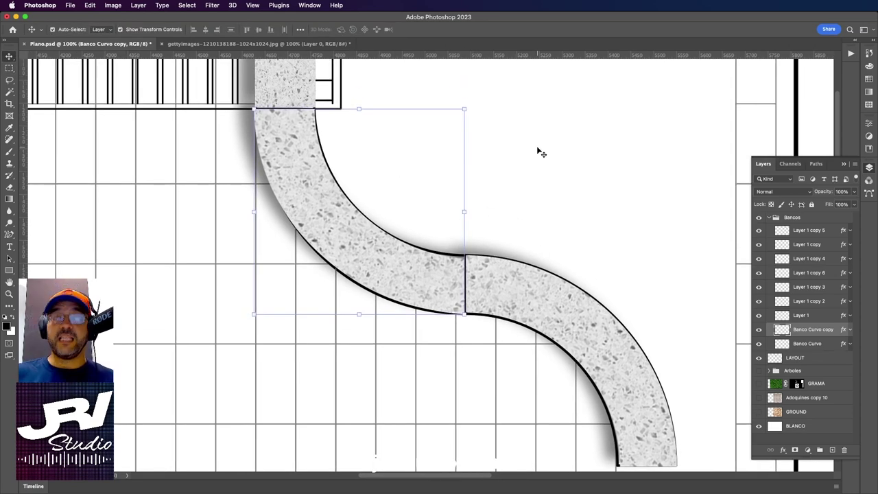
drag(540, 153, 559, 149)
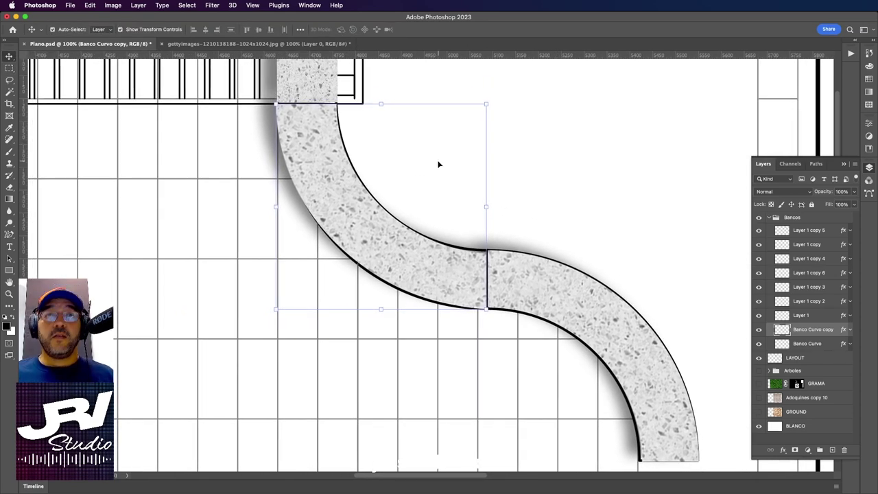
key(Right)
key(Up)
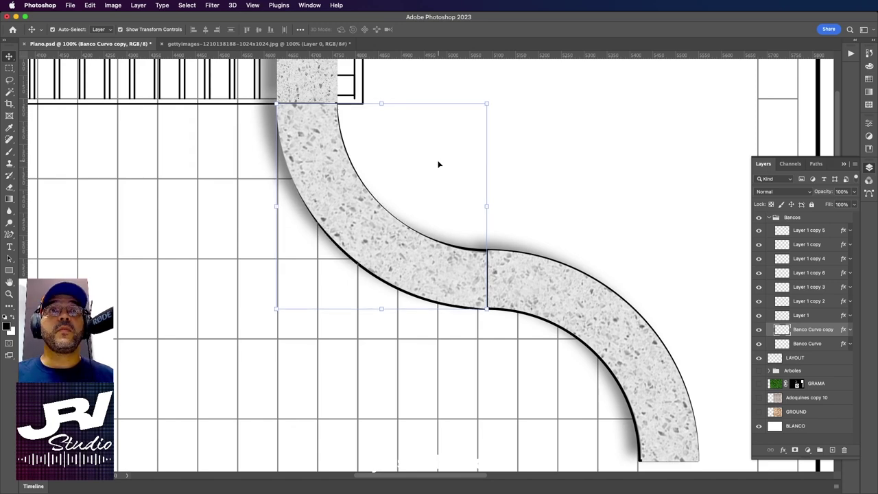
key(super+minus)
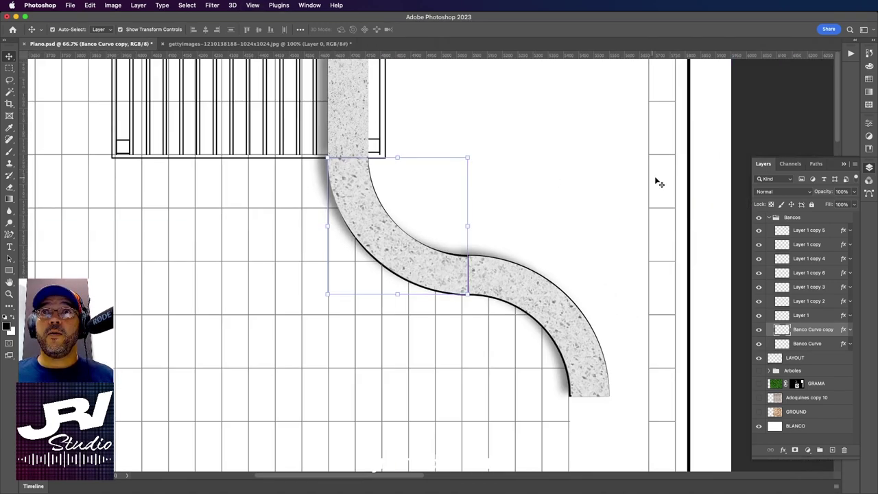
click(693, 182)
scroll(693, 182, down, 3)
scroll(693, 182, left, 2)
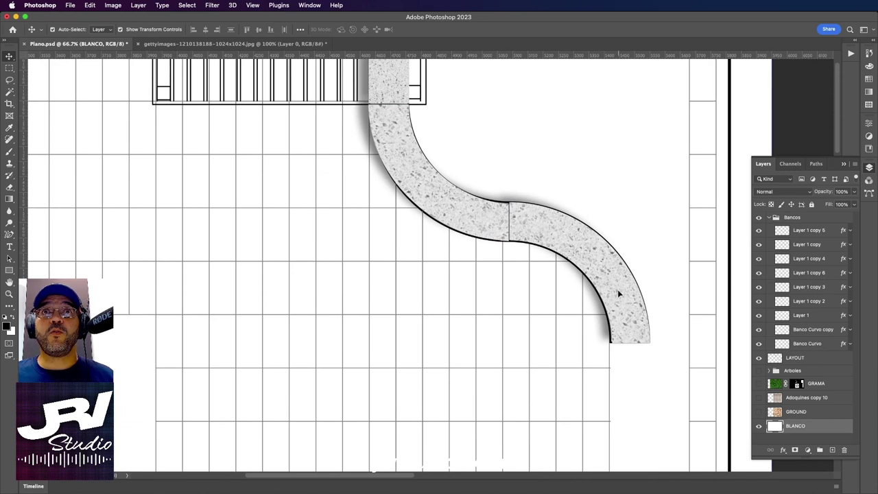
click(595, 257)
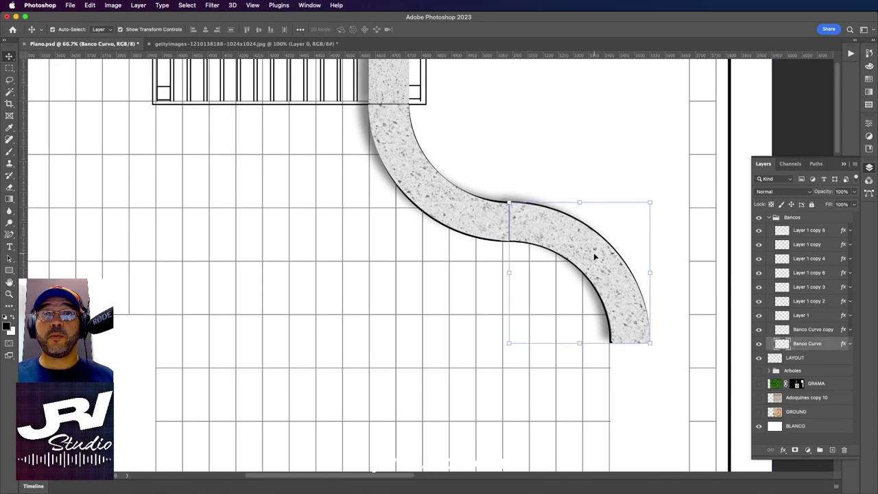
click(748, 267)
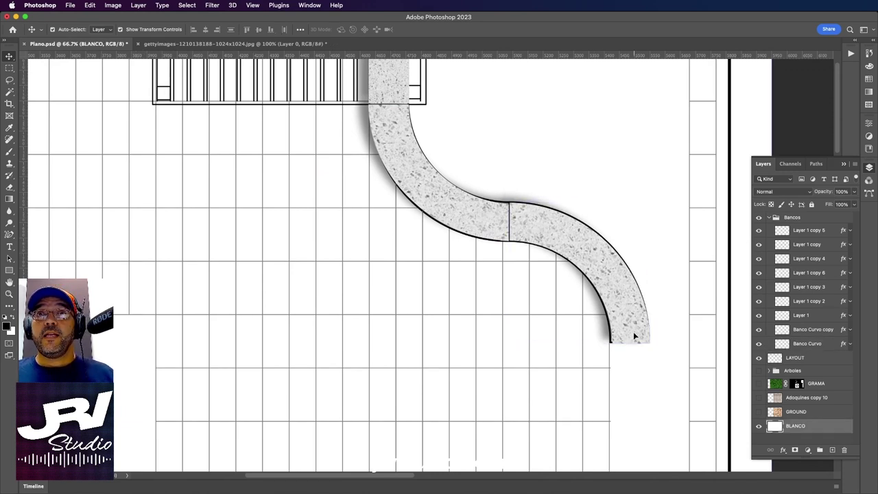
scroll(473, 333, up, 10)
scroll(473, 333, left, 4)
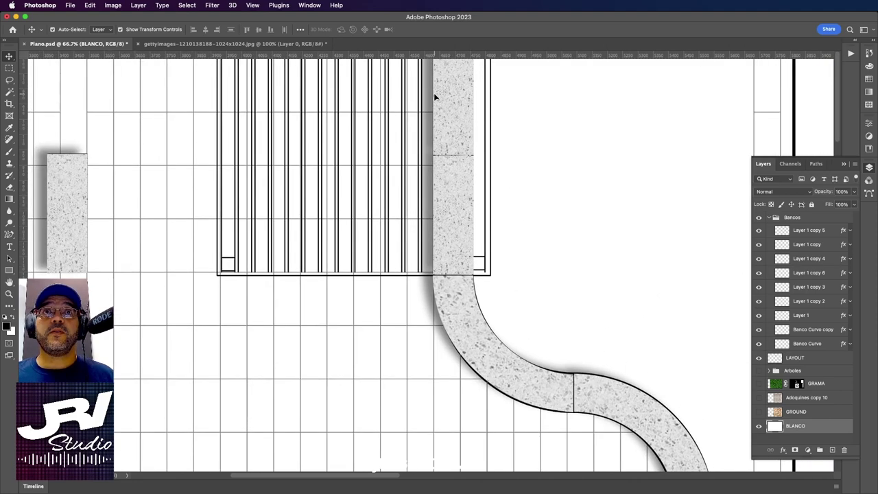
scroll(449, 265, up, 5)
scroll(457, 180, down, 10)
scroll(437, 195, down, 2)
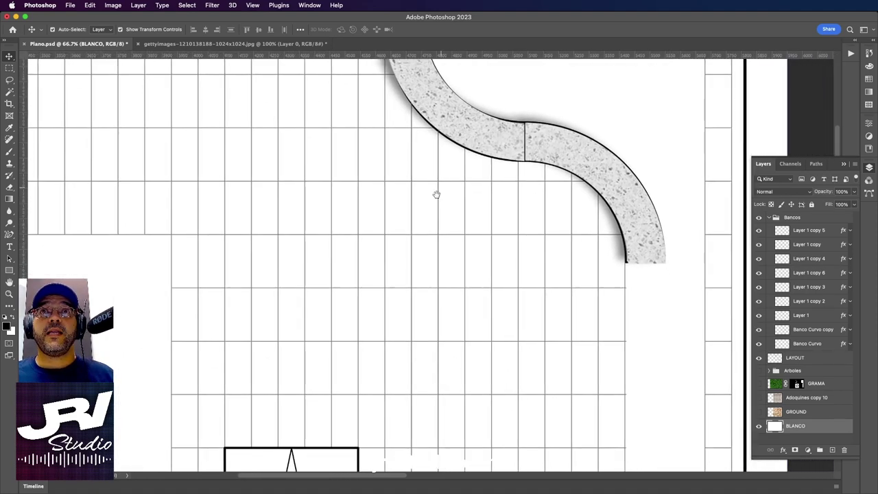
scroll(436, 194, left, 10)
scroll(436, 194, down, 6)
scroll(486, 149, left, 10)
scroll(486, 149, down, 3)
scroll(455, 271, up, 2)
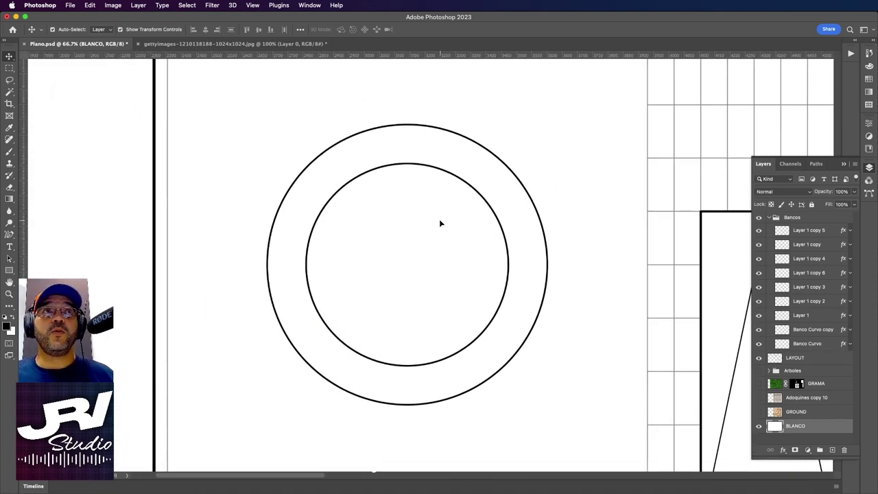
scroll(483, 241, right, 4)
scroll(427, 290, right, 10)
scroll(428, 290, up, 5)
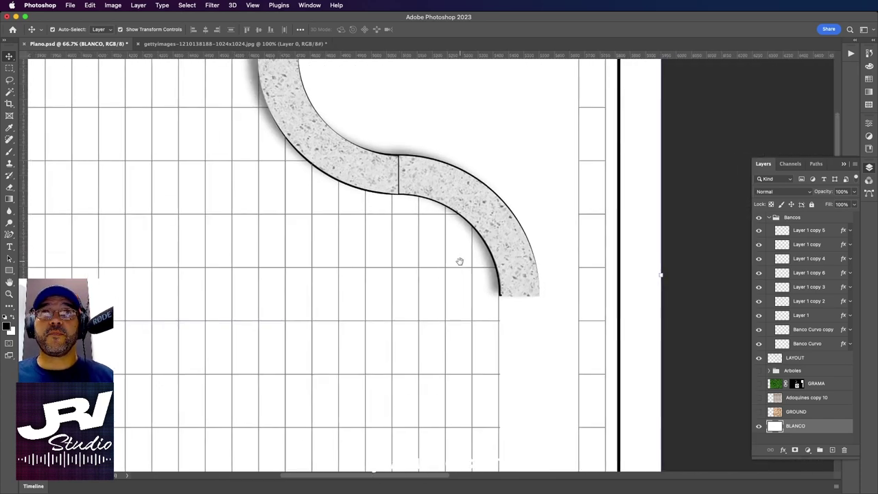
click(471, 209)
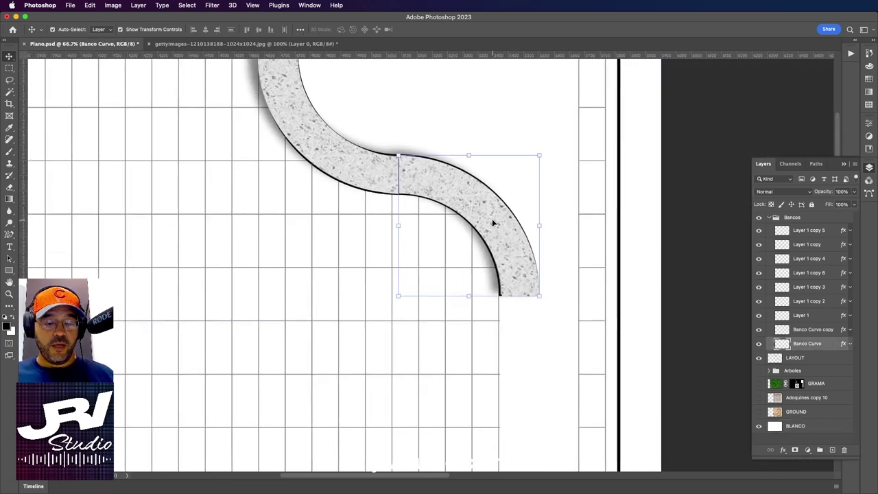
- Duplicate Banco Curvo as copy 2 and nudge it into the ring's top-right quarter
mouse_move(493, 224)
mouse_down()
mouse_move(222, 318)
mouse_move(621, 134)
mouse_move(304, 304)
mouse_move(343, 201)
mouse_up()
scroll(221, 318, left, 10)
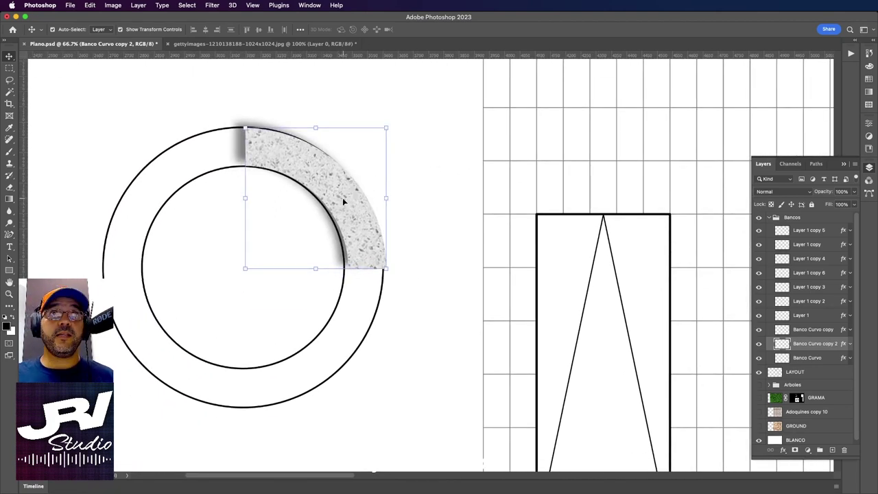
key(Left)
key(Left)
key(Left)
key(Up)
key(Up)
key(Up)
key(Left)
key(Left)
key(Left)
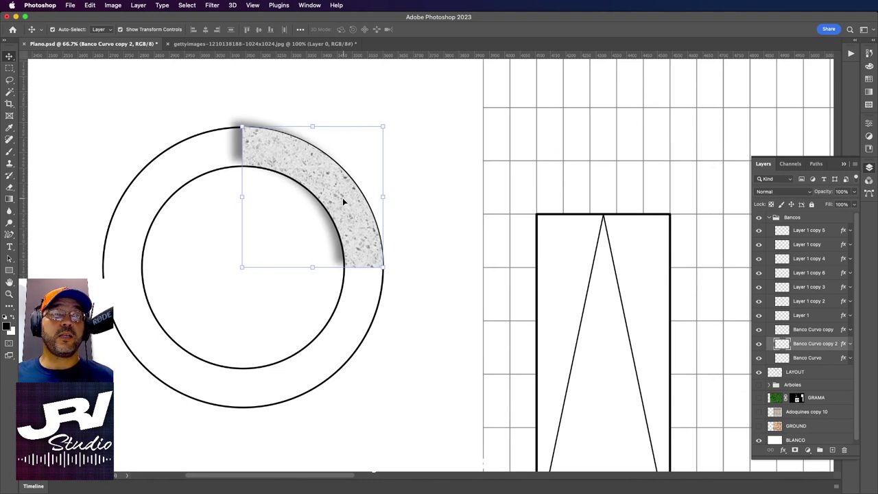
drag(342, 197, 405, 197)
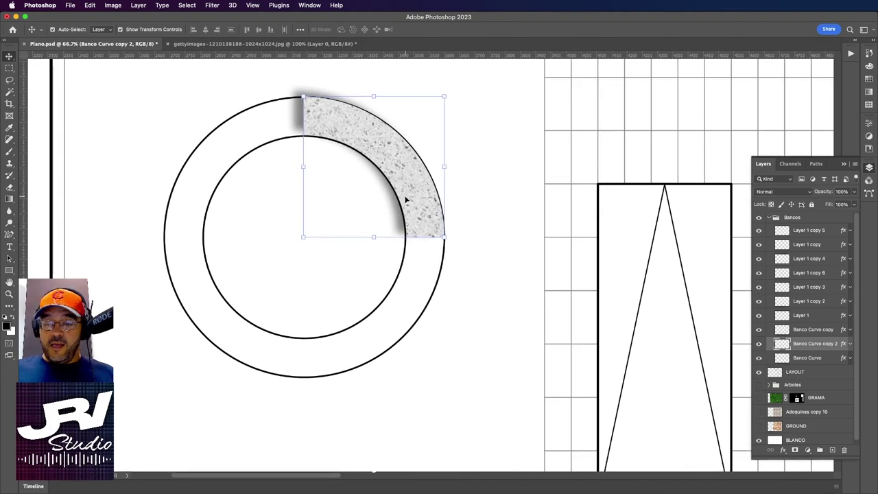
key(Right)
key(Down)
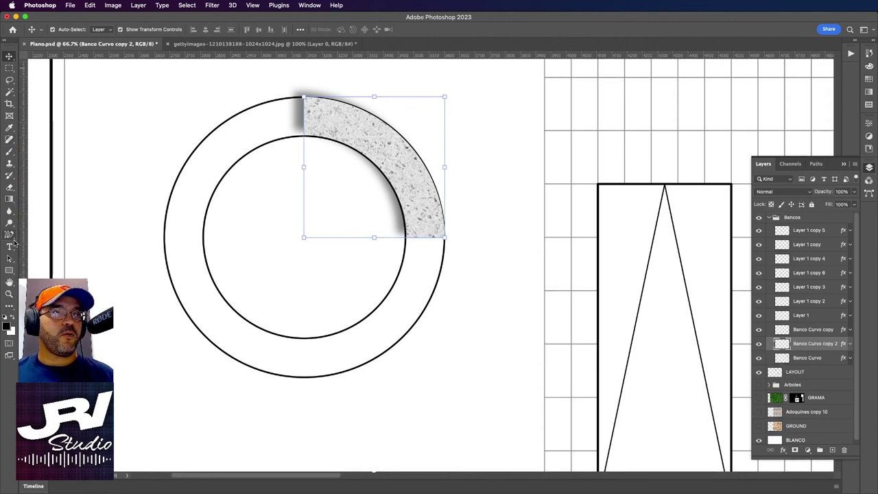
click(10, 308)
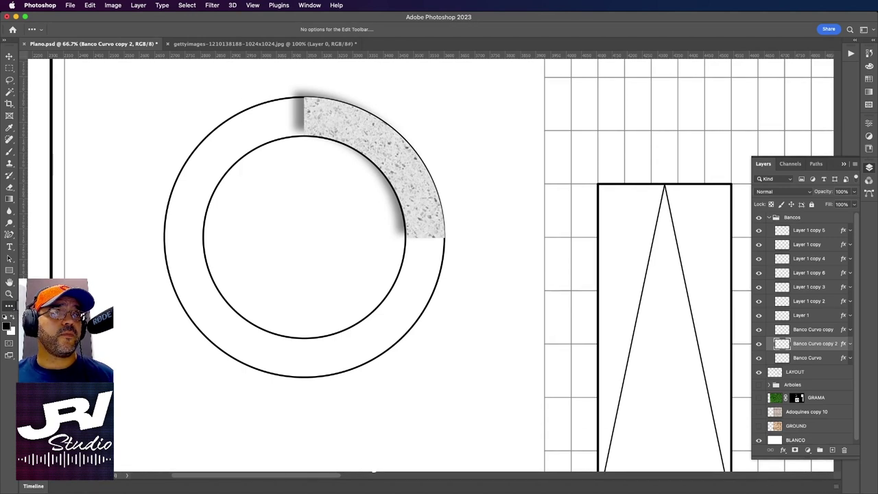
click(9, 306)
scroll(333, 224, down, 2)
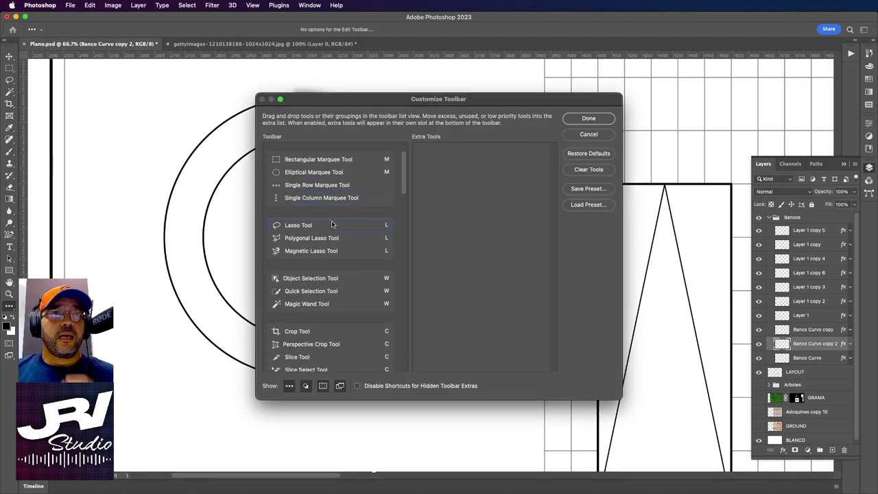
scroll(332, 224, down, 3)
scroll(332, 224, down, 2)
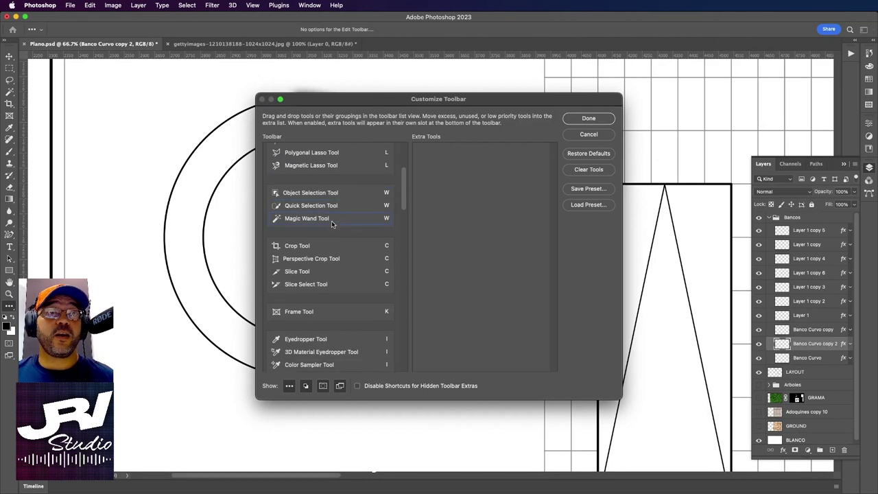
scroll(332, 225, down, 2)
scroll(333, 224, down, 2)
scroll(332, 225, down, 2)
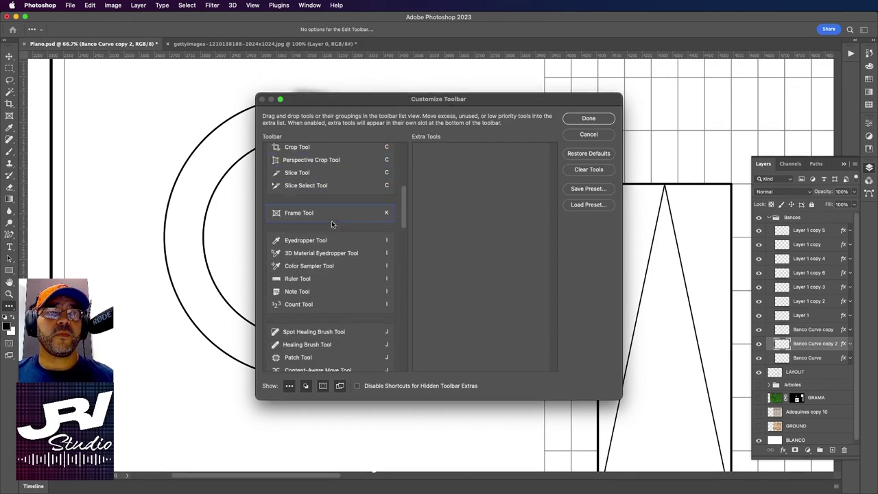
scroll(332, 224, down, 4)
scroll(332, 224, down, 2)
scroll(332, 224, down, 1)
scroll(333, 224, down, 3)
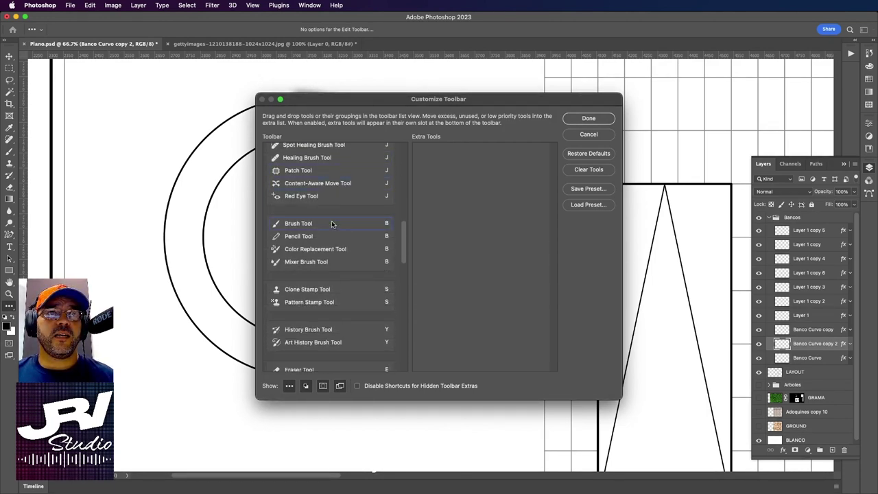
scroll(332, 224, down, 2)
scroll(332, 224, down, 1)
scroll(332, 225, down, 4)
scroll(332, 224, down, 5)
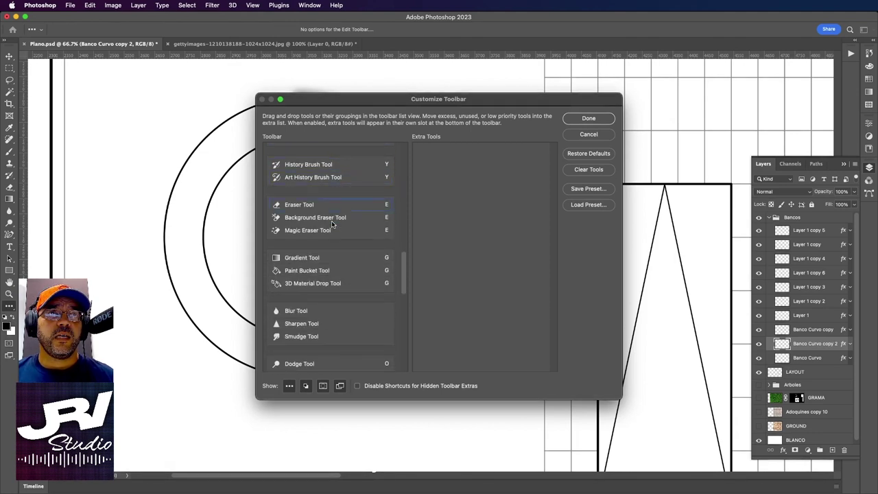
scroll(332, 224, down, 1)
scroll(332, 224, down, 2)
scroll(333, 224, down, 2)
scroll(332, 224, down, 3)
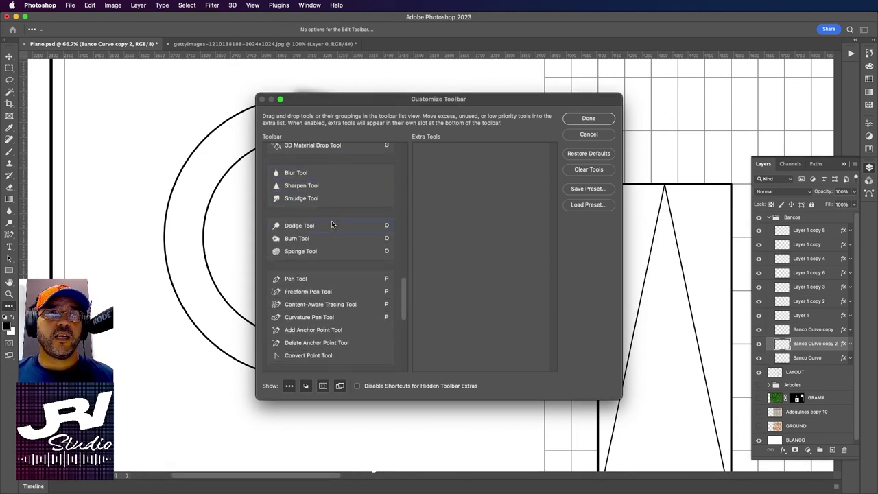
scroll(332, 224, down, 3)
scroll(332, 225, down, 2)
scroll(332, 224, down, 1)
scroll(332, 224, down, 1)
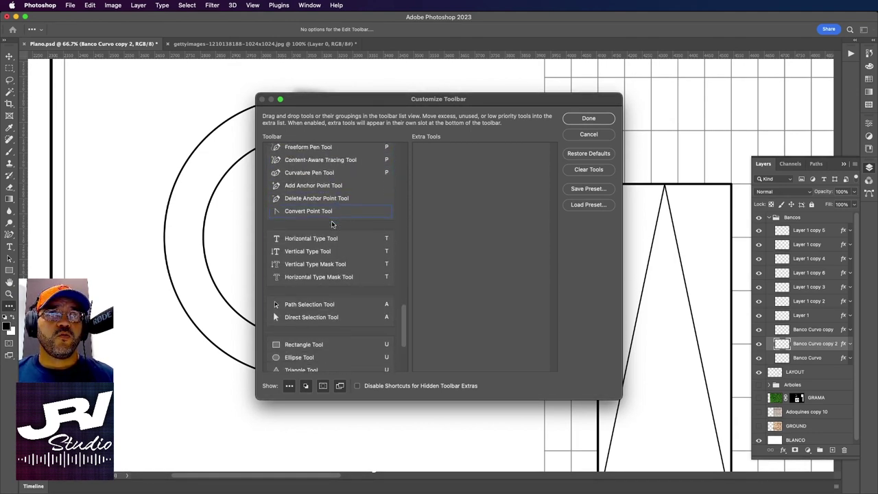
scroll(332, 225, down, 3)
scroll(332, 224, down, 3)
scroll(332, 224, down, 2)
scroll(332, 224, down, 1)
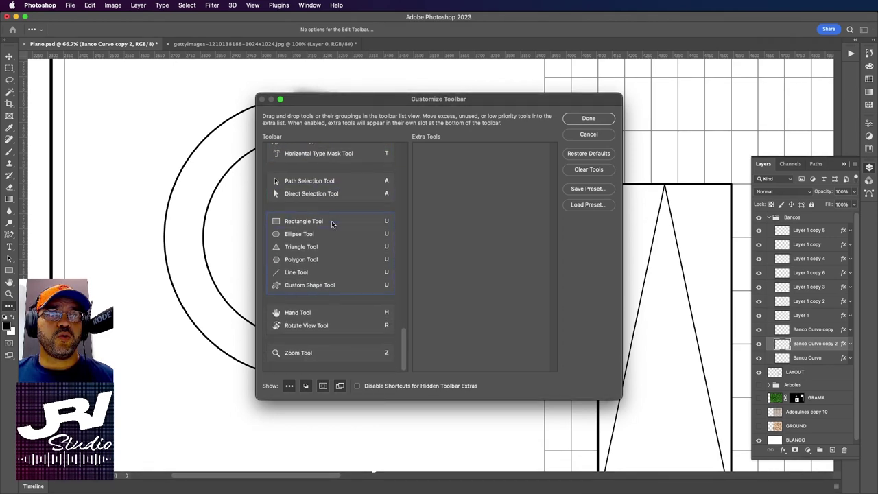
scroll(332, 224, up, 1)
scroll(332, 225, up, 10)
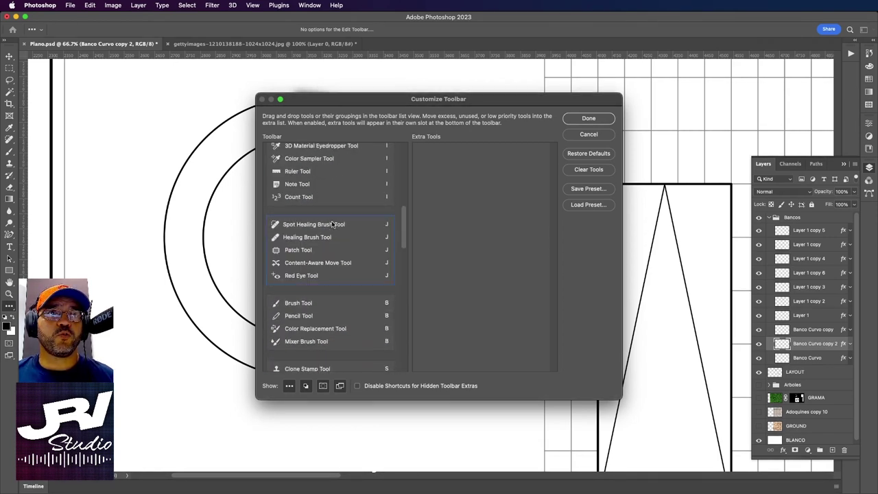
scroll(332, 224, up, 5)
scroll(332, 224, up, 1)
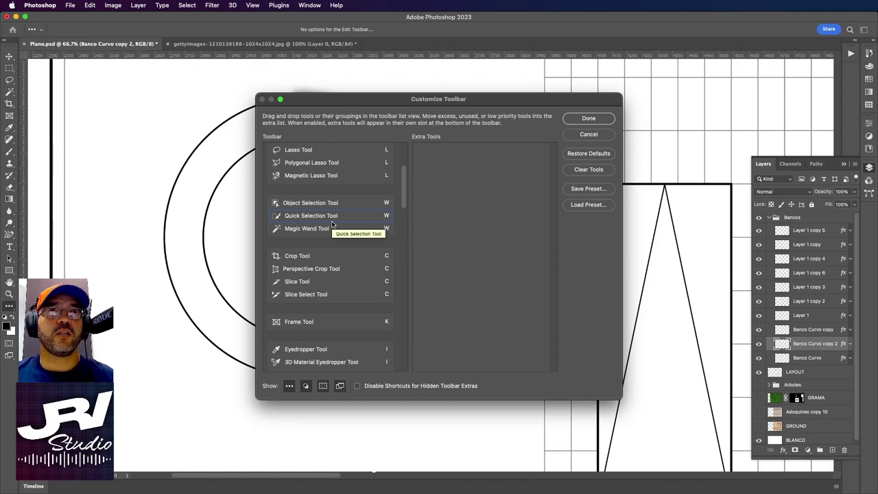
scroll(332, 224, up, 2)
scroll(332, 225, up, 3)
scroll(332, 224, up, 2)
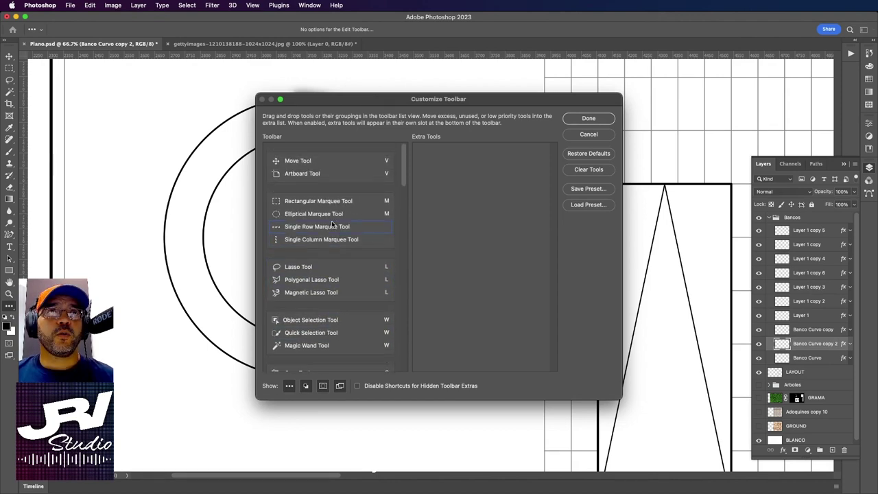
scroll(331, 218, down, 5)
scroll(331, 219, down, 5)
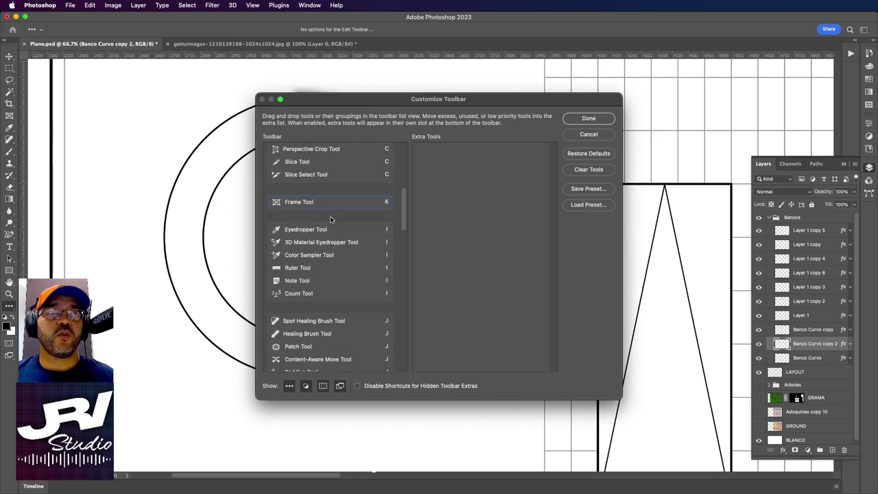
scroll(331, 218, down, 2)
scroll(331, 218, down, 1)
scroll(330, 216, down, 2)
scroll(330, 217, down, 1)
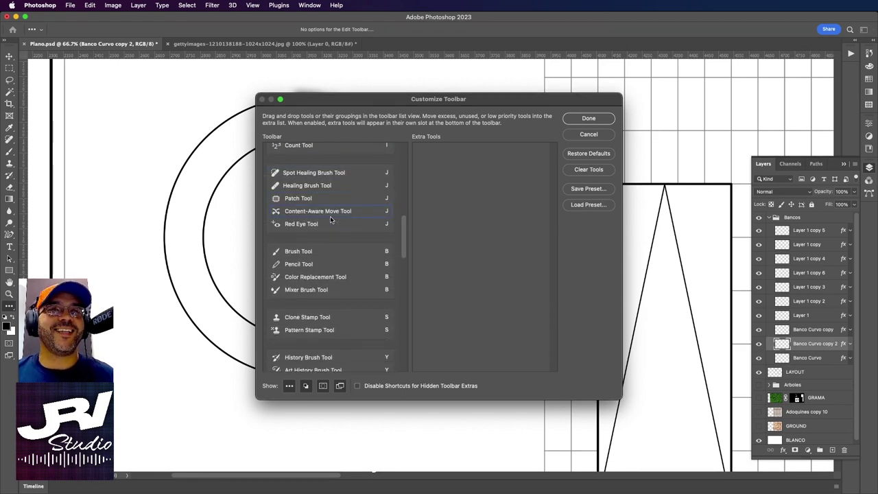
scroll(330, 216, down, 1)
scroll(331, 217, down, 3)
scroll(330, 218, down, 3)
scroll(330, 218, down, 3)
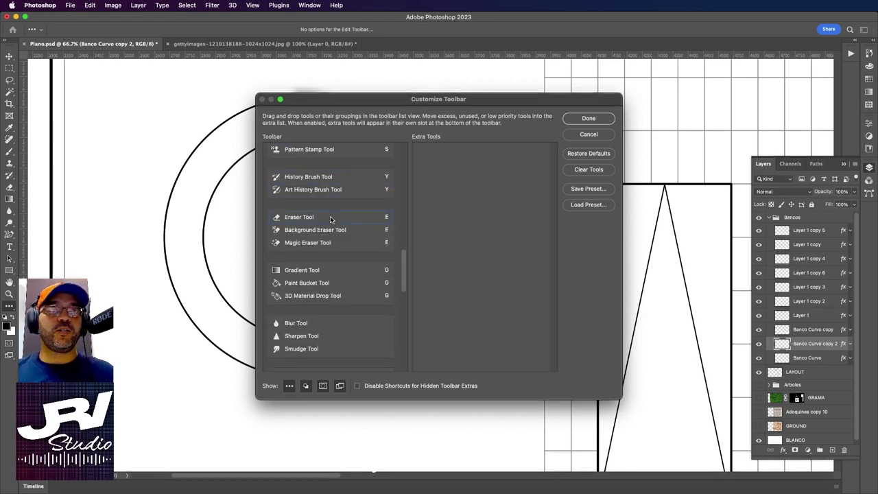
scroll(330, 218, down, 3)
scroll(330, 218, down, 5)
scroll(330, 219, down, 2)
scroll(330, 219, down, 5)
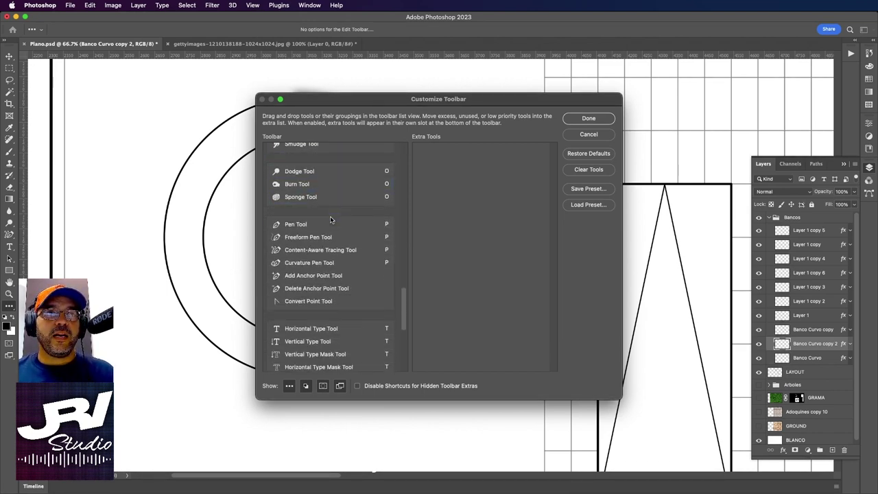
scroll(330, 219, down, 2)
scroll(331, 218, down, 5)
scroll(330, 219, down, 4)
scroll(330, 219, down, 1)
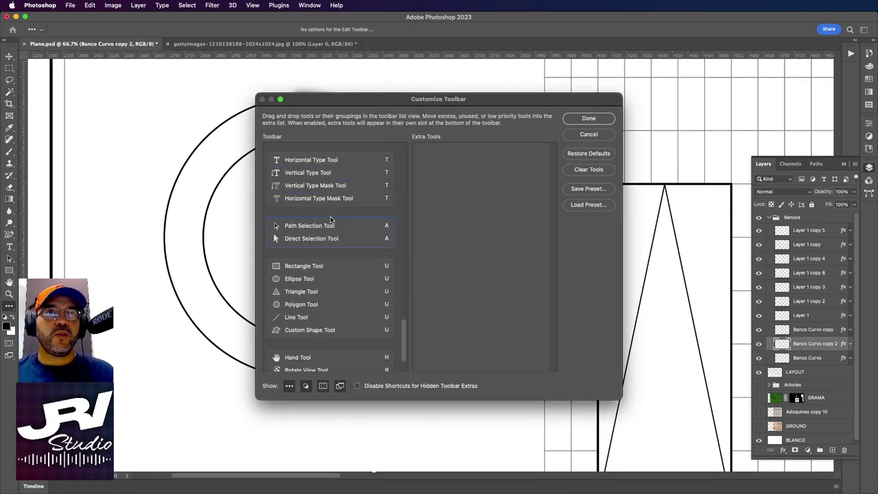
scroll(330, 219, down, 1)
scroll(330, 218, down, 3)
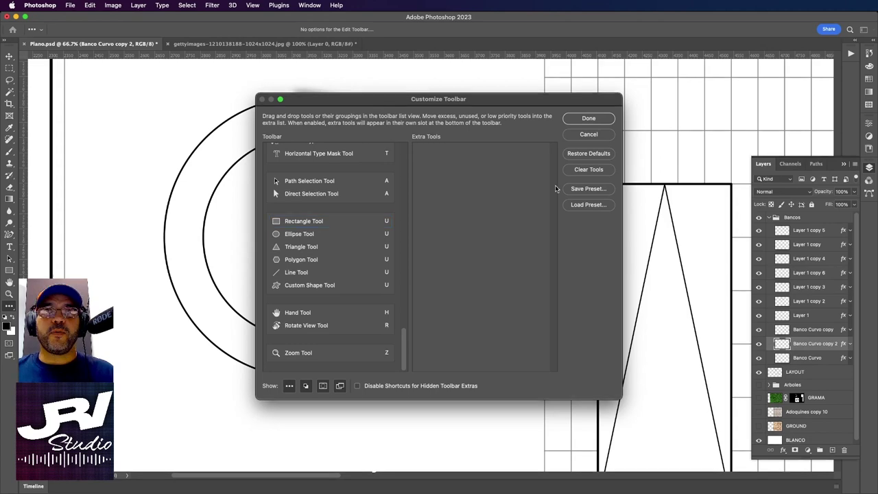
click(584, 136)
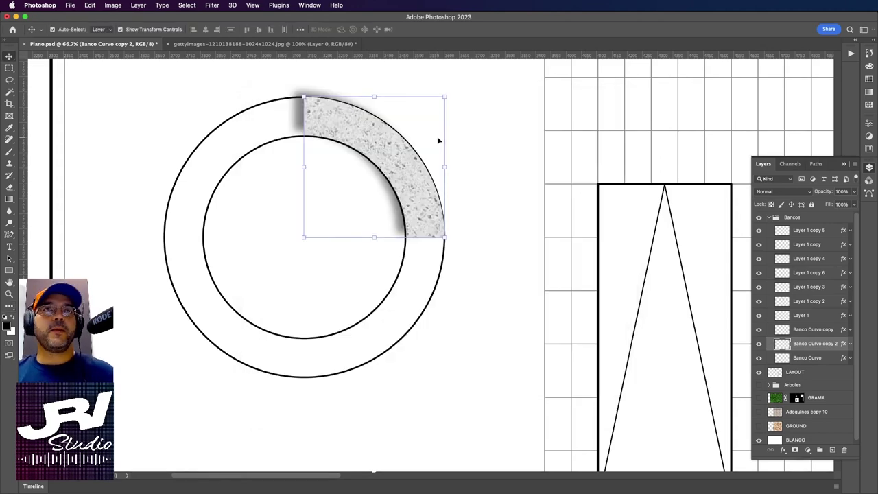
- Duplicate the arc to the circle's left, then delete the misplaced copy
drag(402, 152, 270, 221)
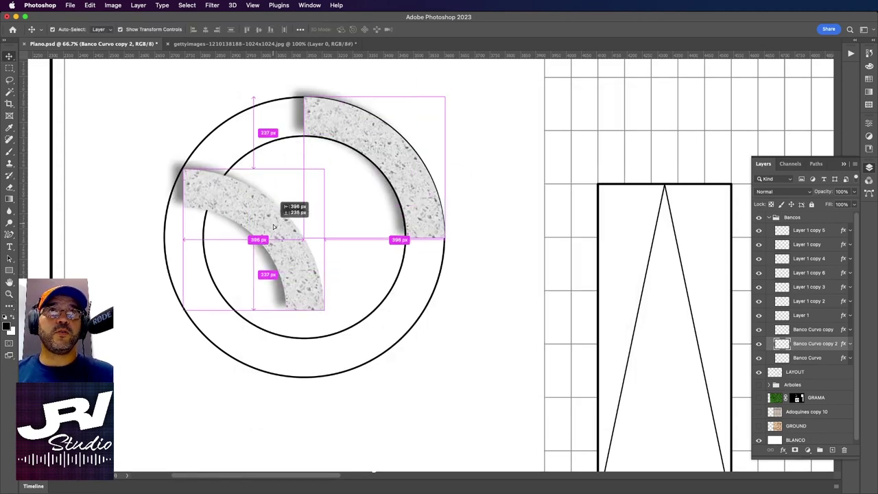
scroll(327, 177, down, 5)
scroll(326, 178, down, 1)
scroll(322, 177, up, 4)
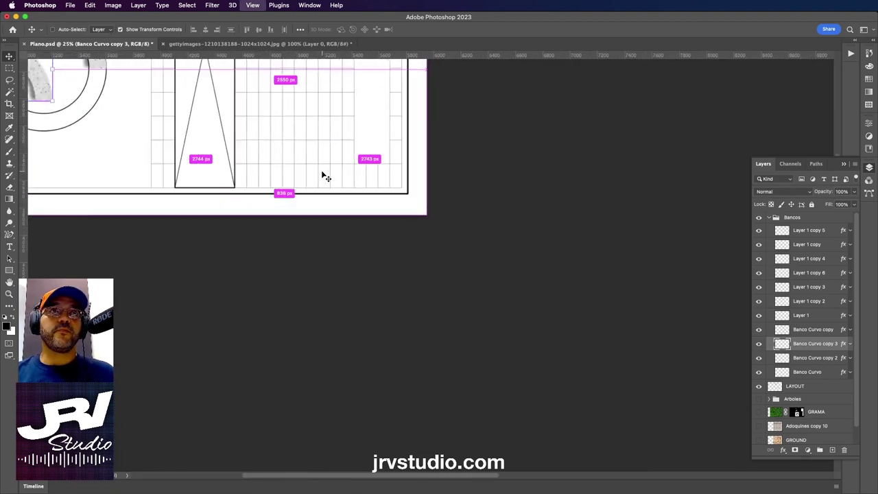
mouse_move(353, 229)
mouse_down()
mouse_move(490, 229)
mouse_move(558, 251)
mouse_move(617, 339)
mouse_up()
scroll(559, 251, down, 1)
scroll(559, 251, up, 1)
scroll(557, 249, up, 2)
scroll(510, 181, up, 1)
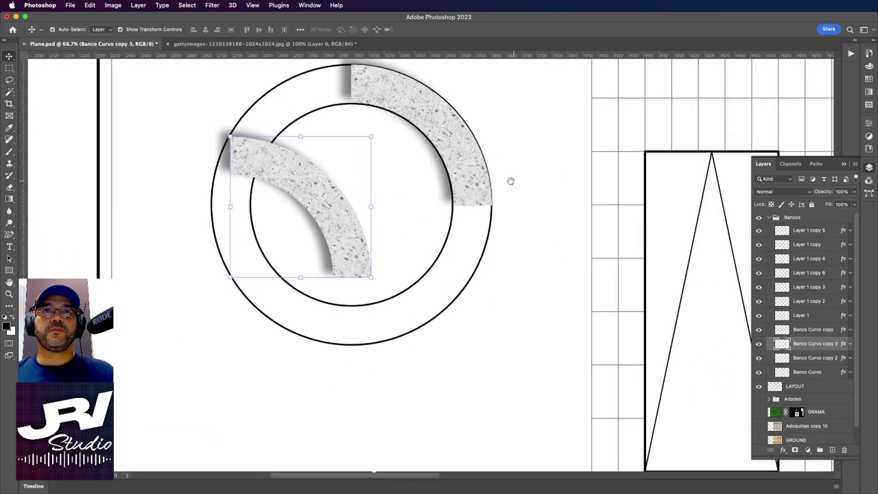
scroll(489, 211, down, 1)
key(Delete)
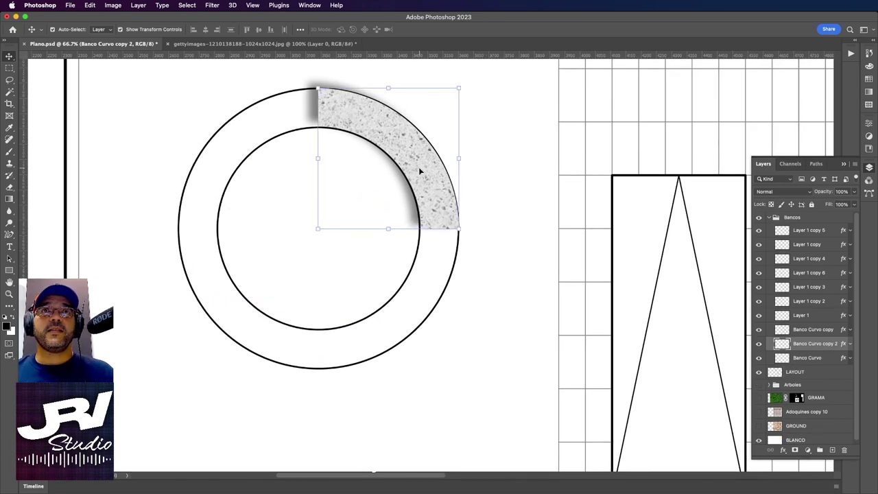
- Alt-drag a new arc copy, rotate it -90°, and fit it into the ring's top-left quarter
alt+drag(420, 171, 299, 244)
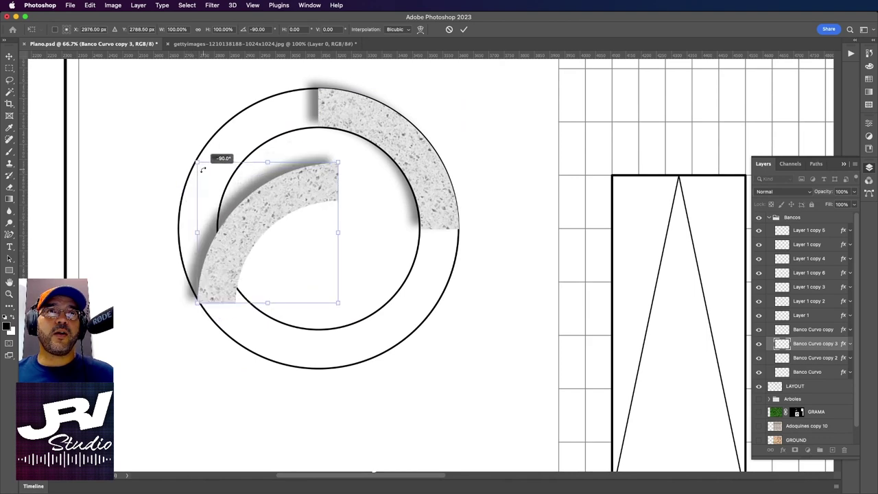
drag(195, 172, 206, 173)
drag(307, 196, 287, 121)
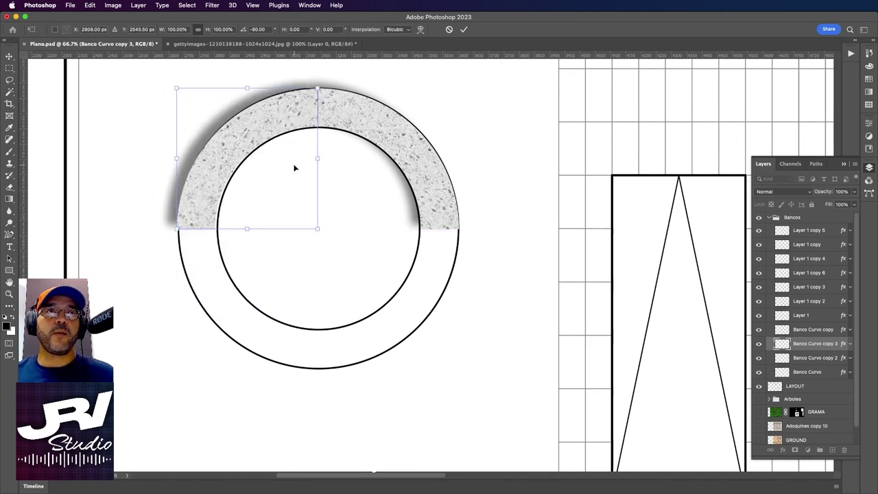
drag(232, 152, 269, 269)
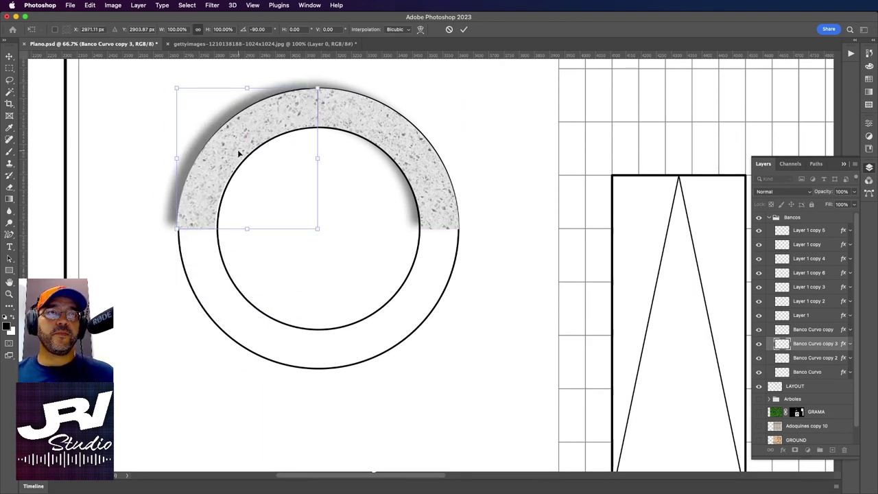
key(Return)
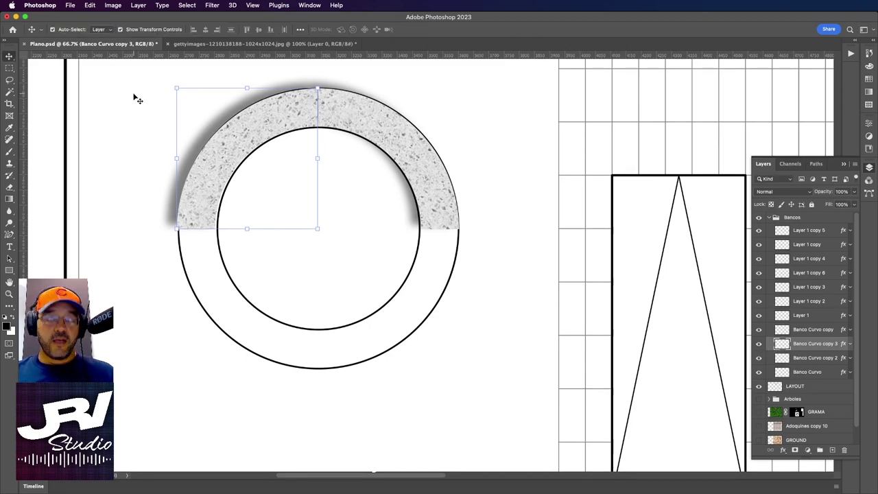
- Duplicate the arc as Banco Curvo copy 4, rotated -90° into the ring's lower-left quarter
drag(269, 121, 300, 252)
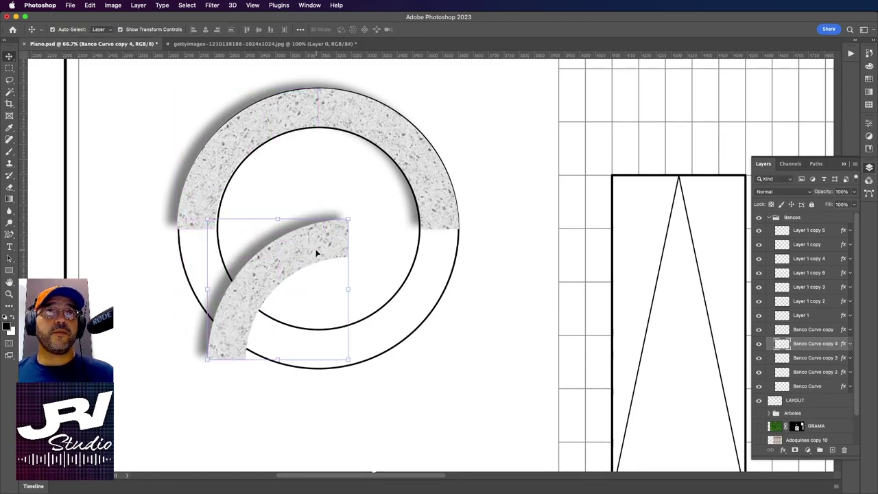
drag(355, 215, 184, 232)
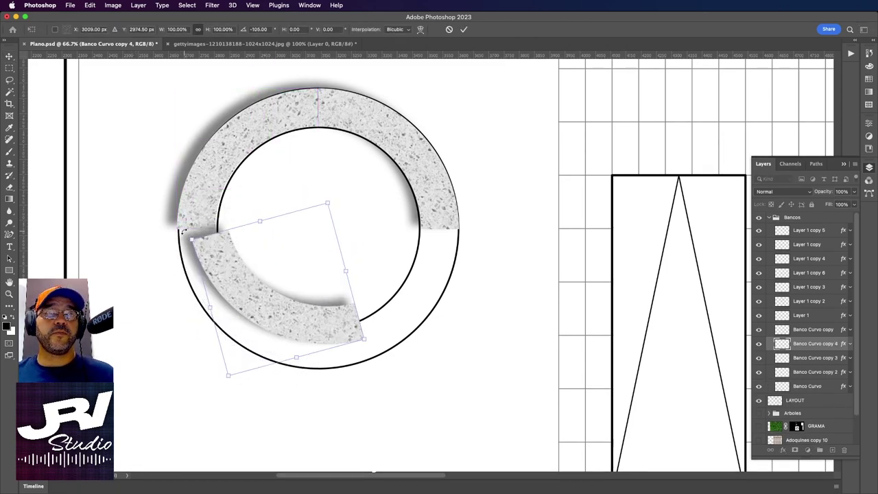
key(ctrl+z)
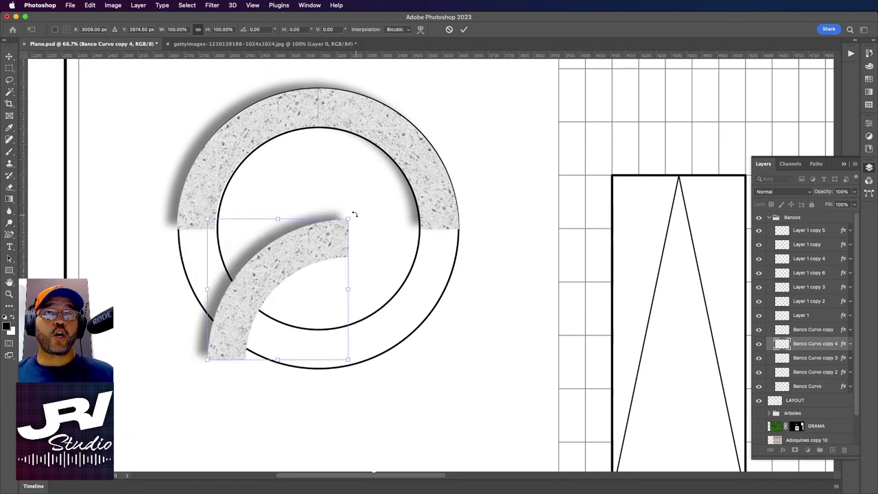
drag(356, 216, 207, 211)
mouse_move(219, 243)
mouse_down()
mouse_move(226, 259)
mouse_move(205, 262)
mouse_up()
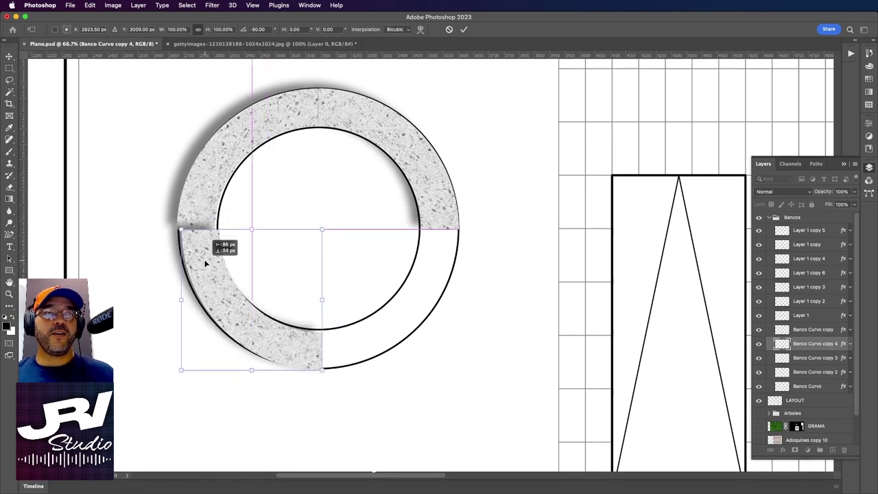
key(Left)
key(Left)
key(Left)
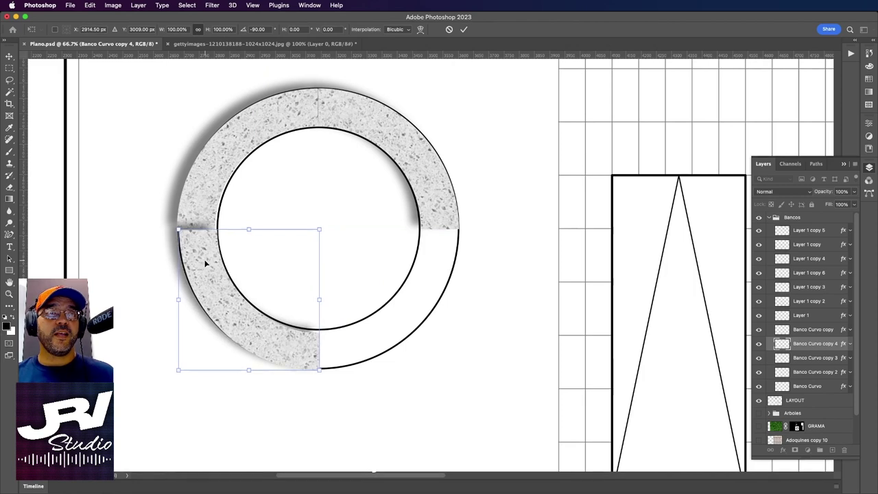
key(Down)
key(Down)
key(Down)
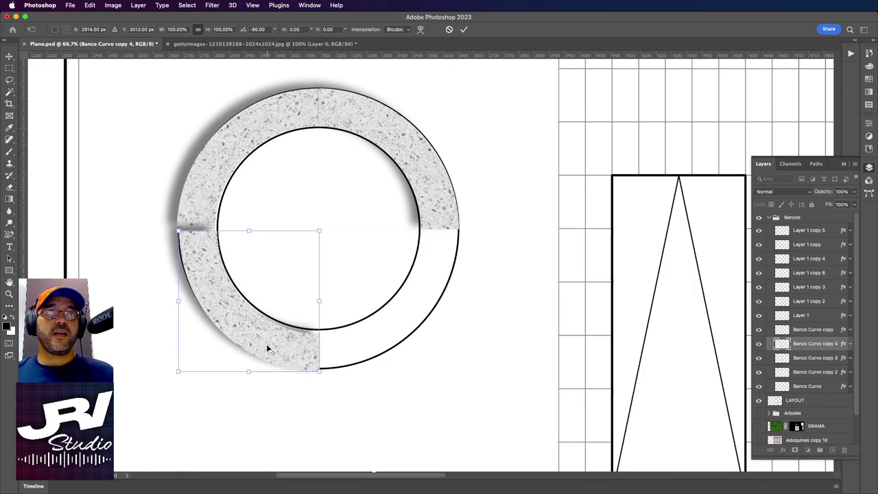
key(Return)
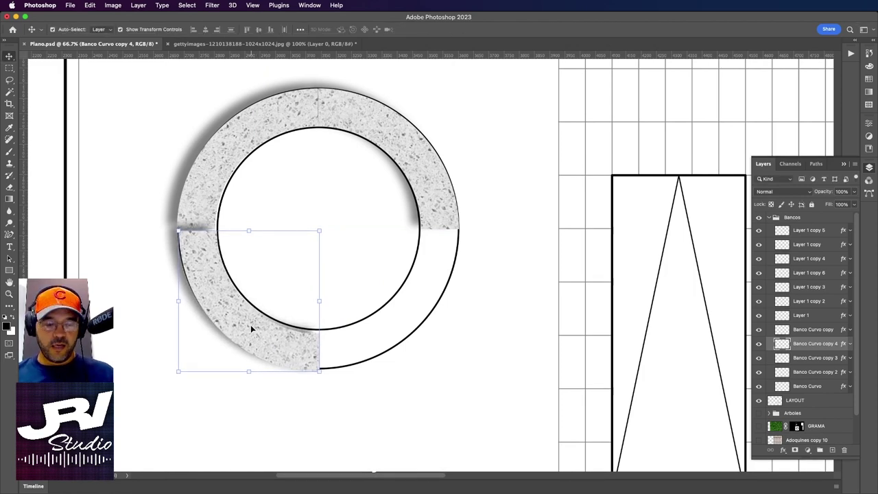
- Duplicate the arc as Banco Curvo copy 5 and rotate it a quarter turn
scroll(252, 329, down, 1)
drag(248, 322, 414, 314)
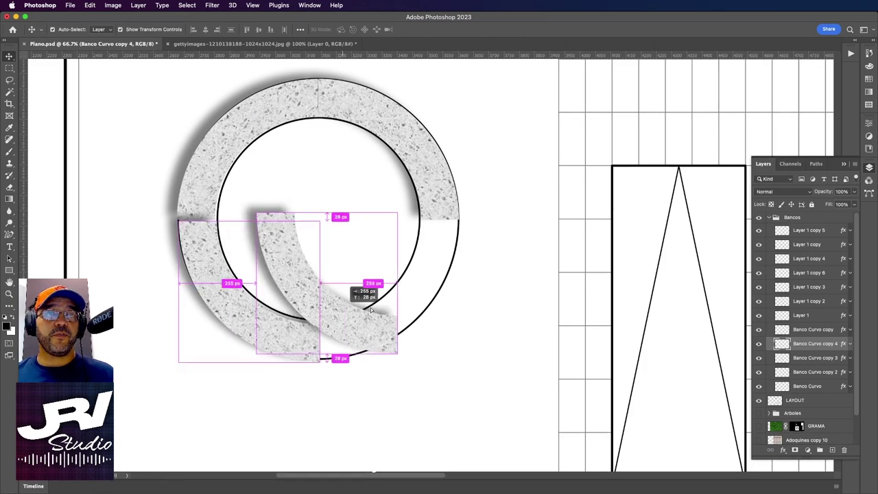
key(ctrl+t)
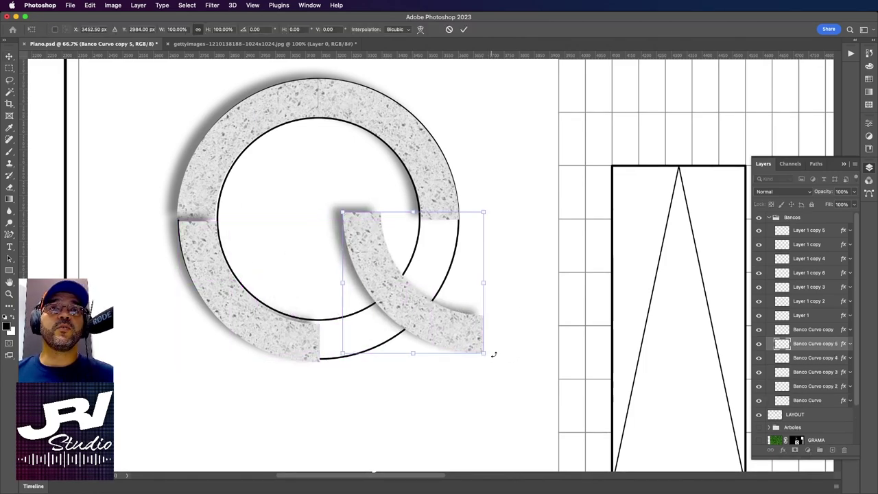
drag(490, 355, 480, 212)
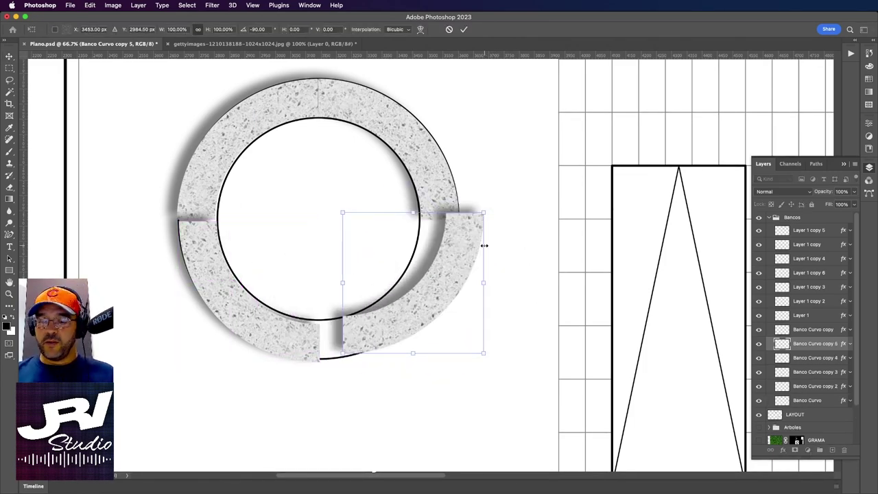
- Nudge Banco Curvo copy 5 with arrow keys into the ring's lower-right quarter
key(shift+Down)
key(shift+Down)
key(shift+Down)
key(shift+Down)
key(shift+Left)
key(shift+Left)
key(shift+Left)
key(shift+Left)
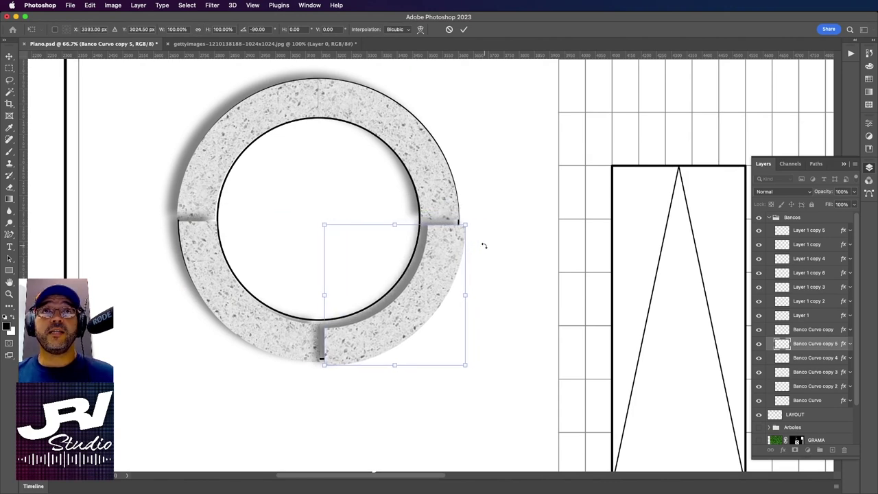
key(shift+Left)
key(shift+Left)
key(shift+Up)
key(shift+Left)
key(shift+Up)
key(Right)
key(Right)
key(Down)
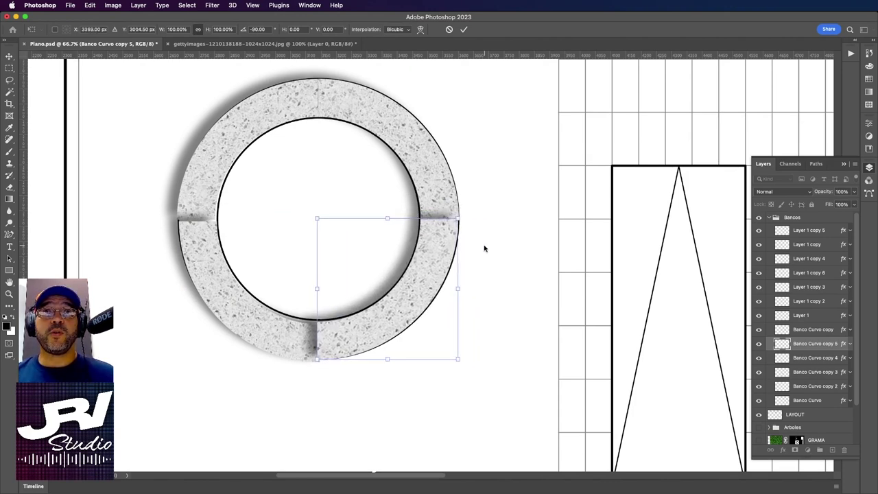
key(Down)
key(Right)
key(Right)
key(Down)
key(Down)
key(Down)
key(Down)
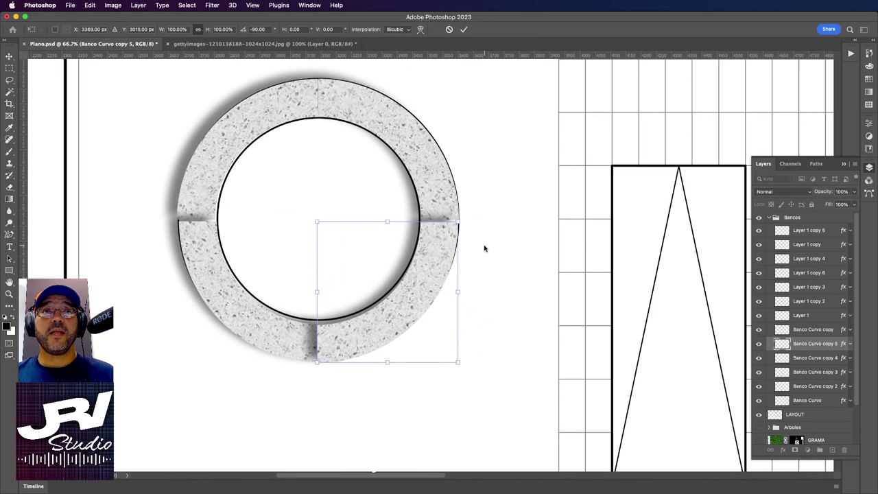
key(Right)
key(Right)
key(Down)
key(Up)
key(Up)
key(Up)
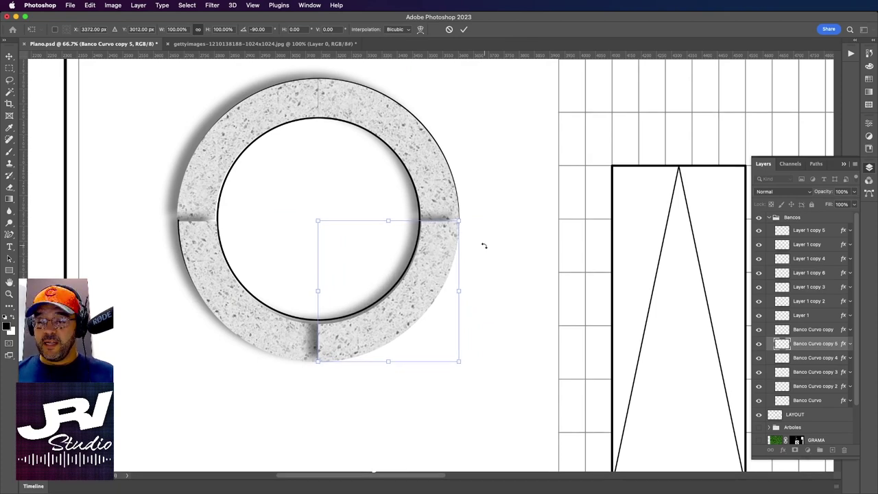
key(super+plus)
key(super+plus)
- Fine-tune copy 5's position a few pixels and commit its transform
key(Up)
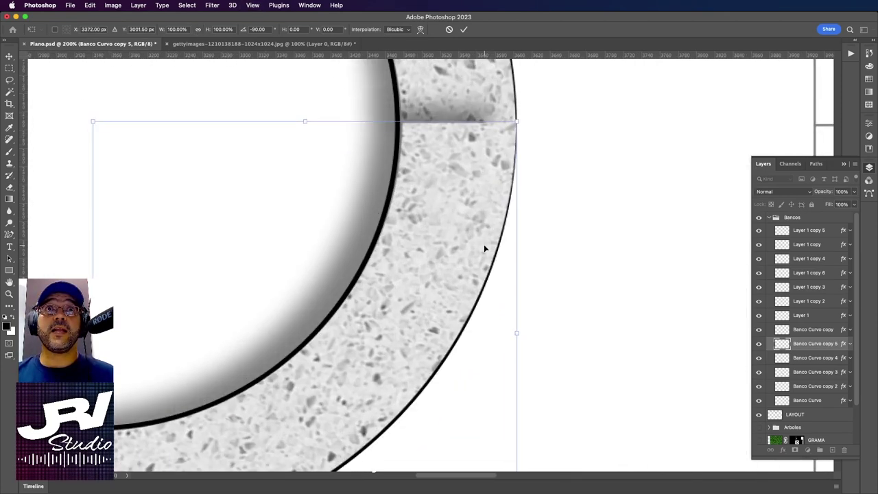
key(Up)
key(Up)
key(Up)
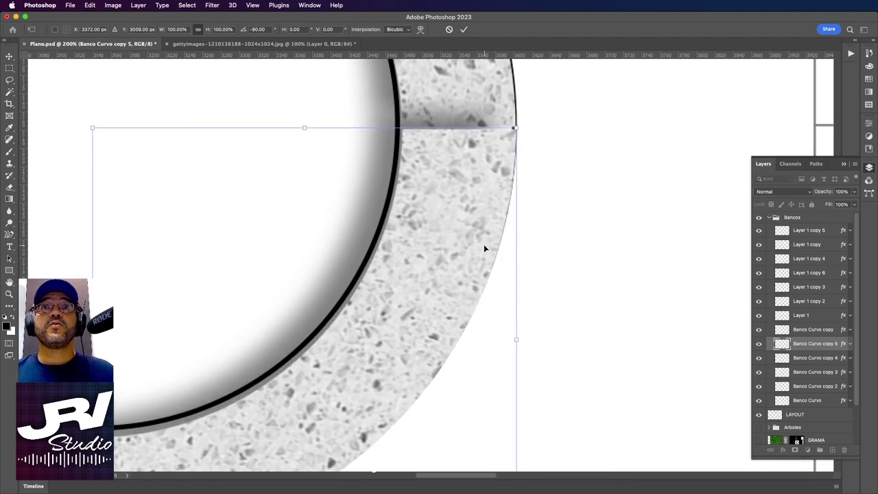
key(Left)
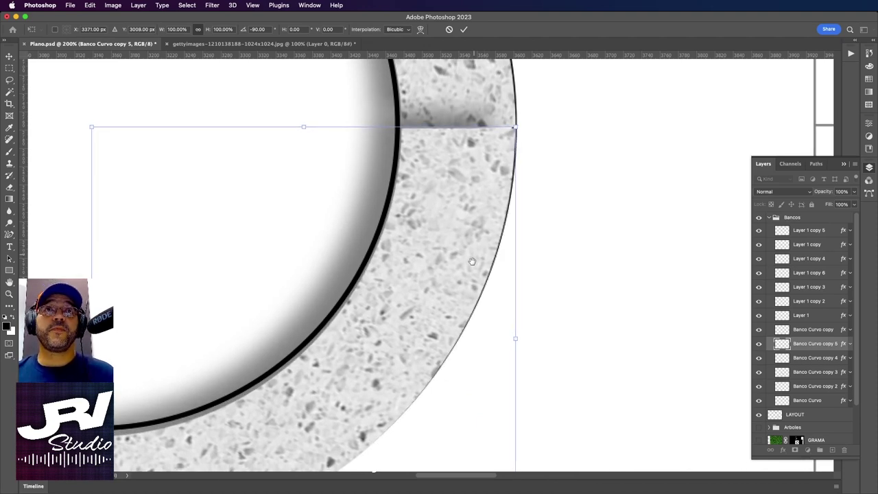
scroll(484, 244, down, 10)
scroll(484, 244, left, 5)
scroll(523, 222, down, 3)
key(Return)
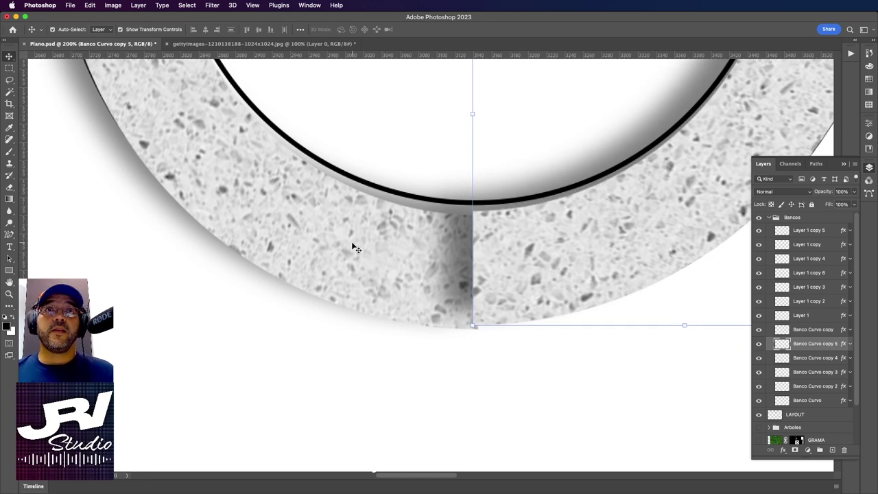
- Nudge the lower-left arc slab left and up to close the bottom seam
click(352, 246)
key(Left)
key(Left)
key(Left)
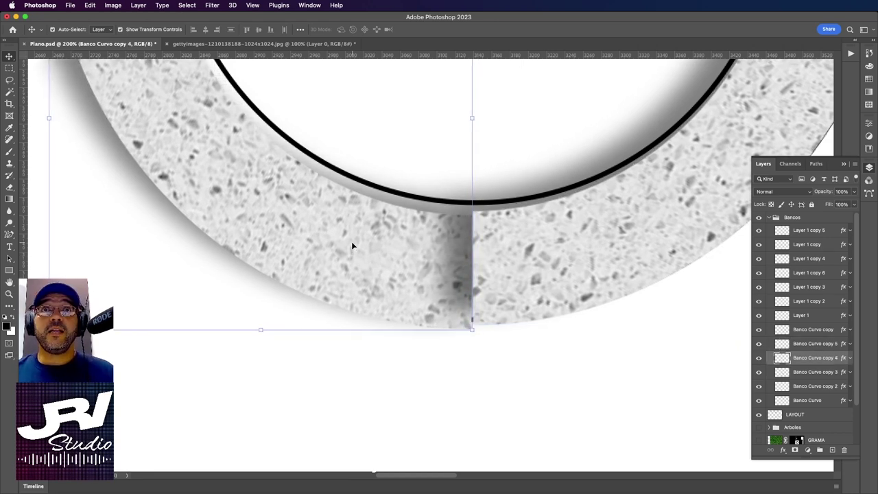
key(Up)
key(Up)
key(Up)
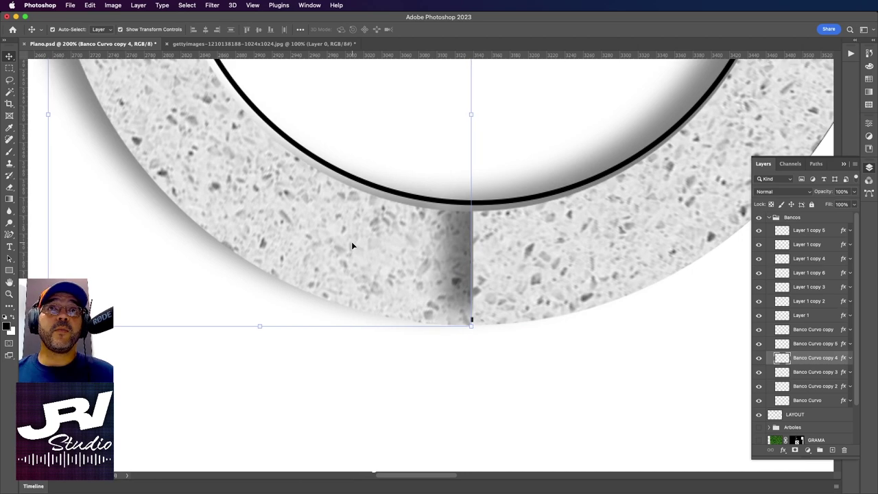
drag(352, 246, 395, 296)
scroll(395, 297, up, 10)
scroll(395, 297, left, 6)
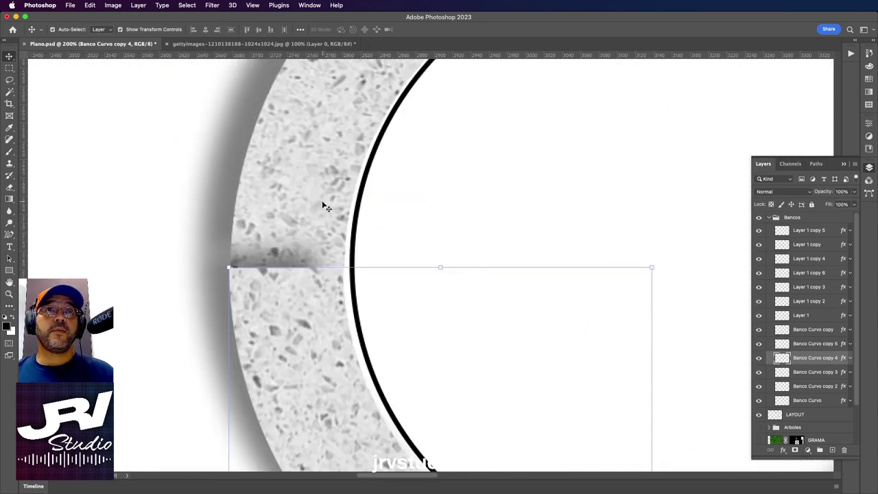
- Nudge the upper-left arc slab up and left to align the side and top seams
click(319, 203)
key(Up)
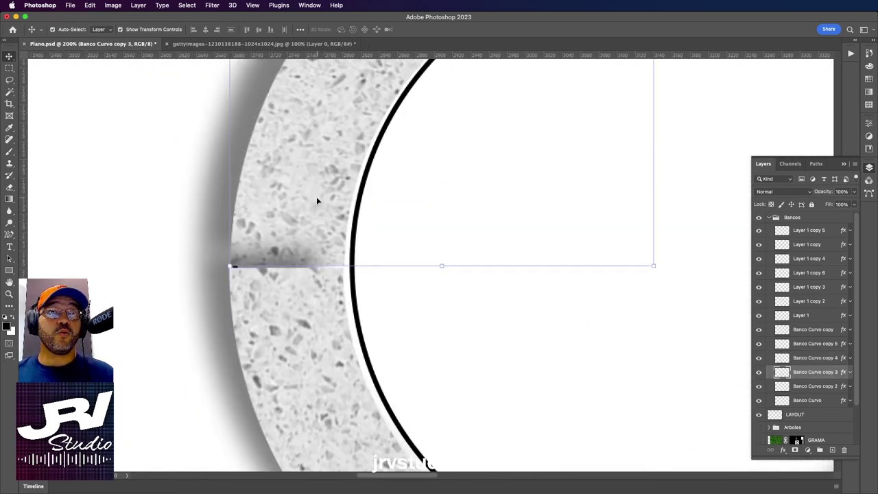
key(Left)
scroll(316, 196, up, 5)
scroll(317, 196, right, 2)
scroll(332, 267, up, 5)
scroll(332, 267, right, 3)
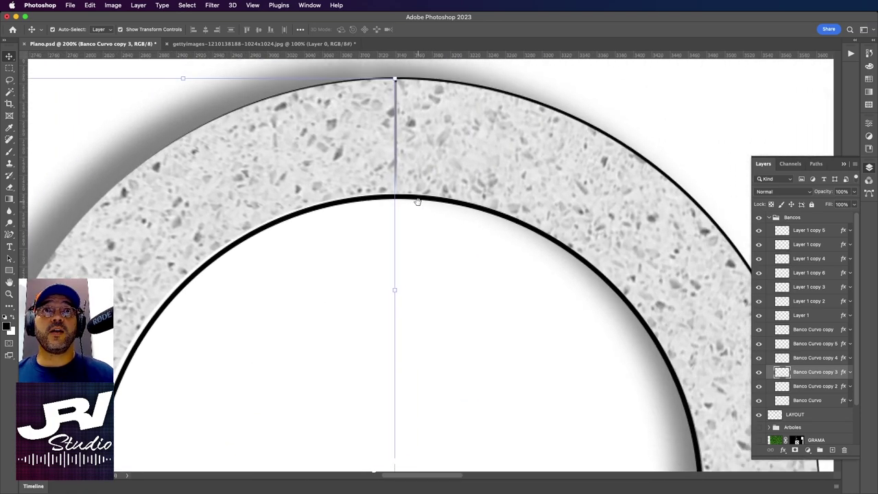
key(Left)
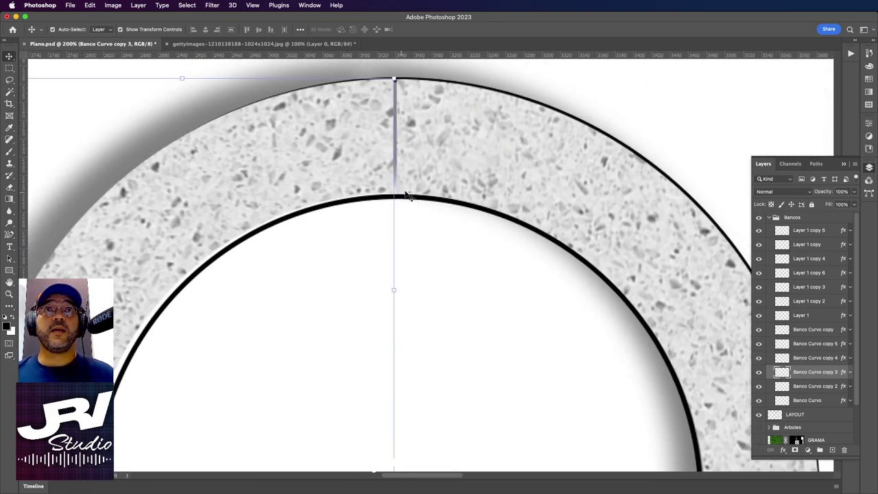
- Deselect the slab and scroll around the ring to inspect its seams
click(431, 173)
scroll(455, 98, down, 5)
scroll(476, 167, down, 5)
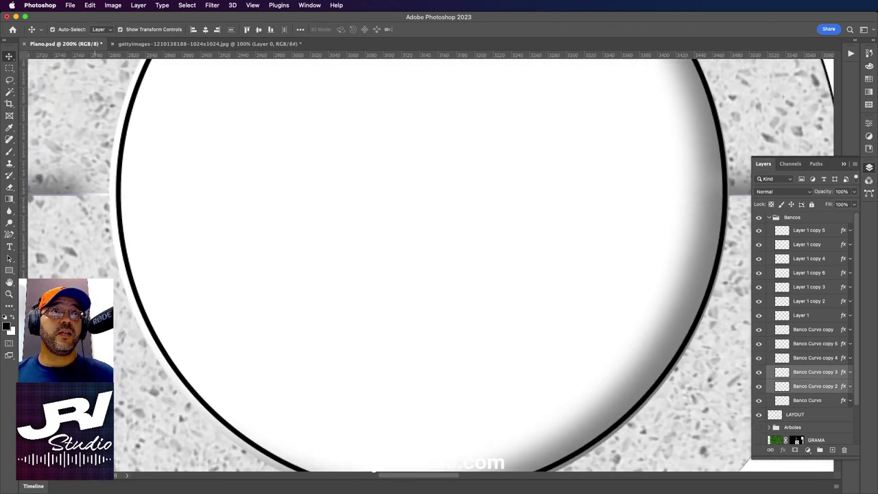
scroll(280, 231, down, 3)
scroll(377, 274, down, 5)
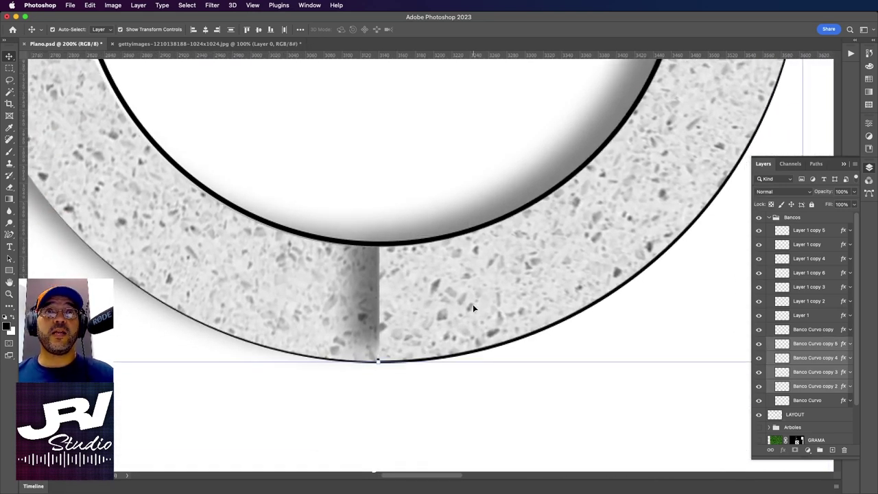
scroll(473, 308, up, 8)
scroll(471, 272, up, 2)
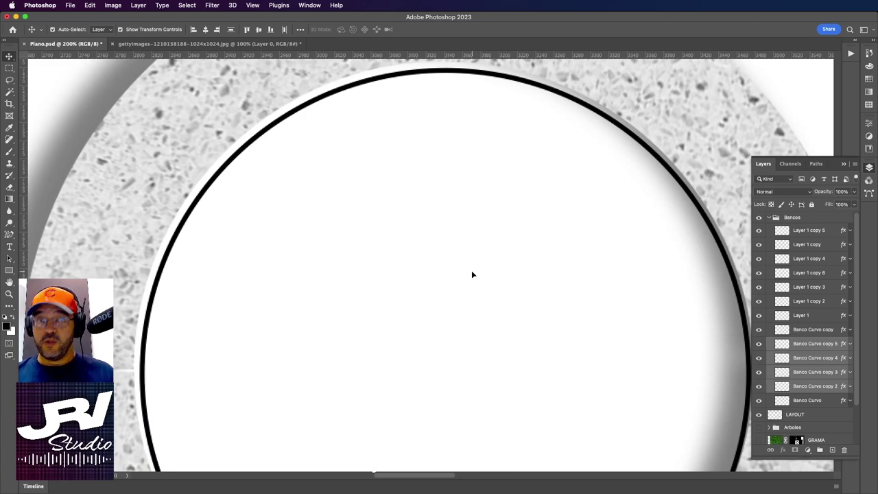
drag(470, 217, 477, 308)
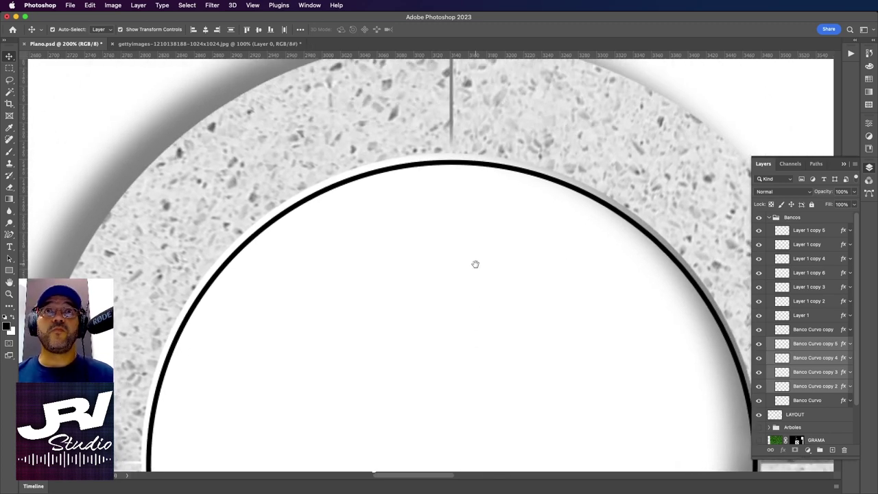
- Squeeze the whole ring to about 98.8% width and 99.25% height, then zoom out
key(super+minus)
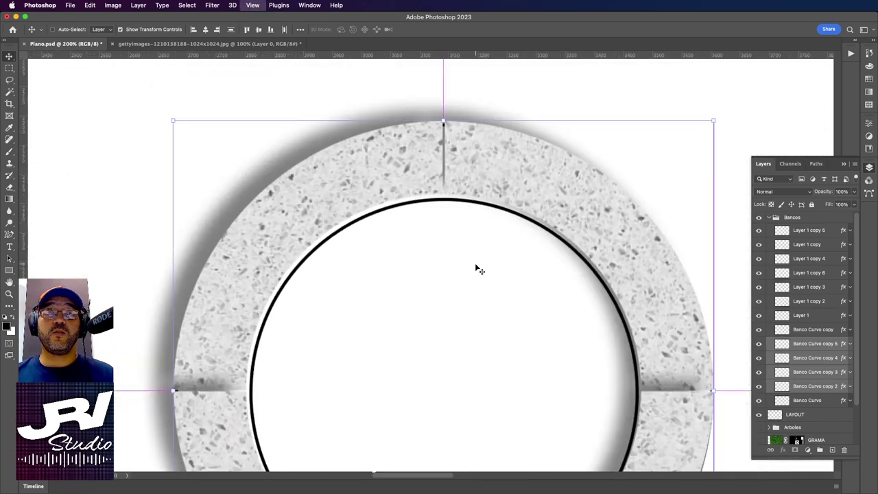
key(super+minus)
scroll(466, 220, down, 5)
scroll(453, 182, down, 2)
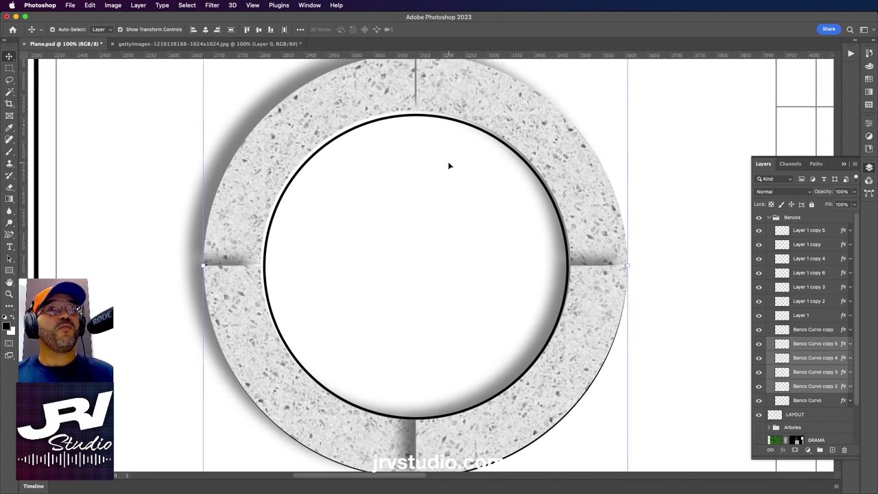
scroll(448, 182, up, 2)
scroll(443, 179, up, 2)
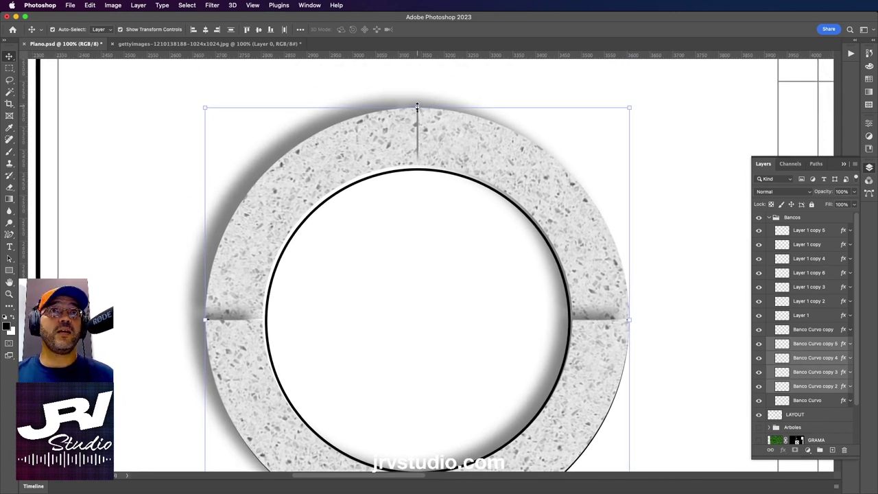
drag(417, 106, 417, 110)
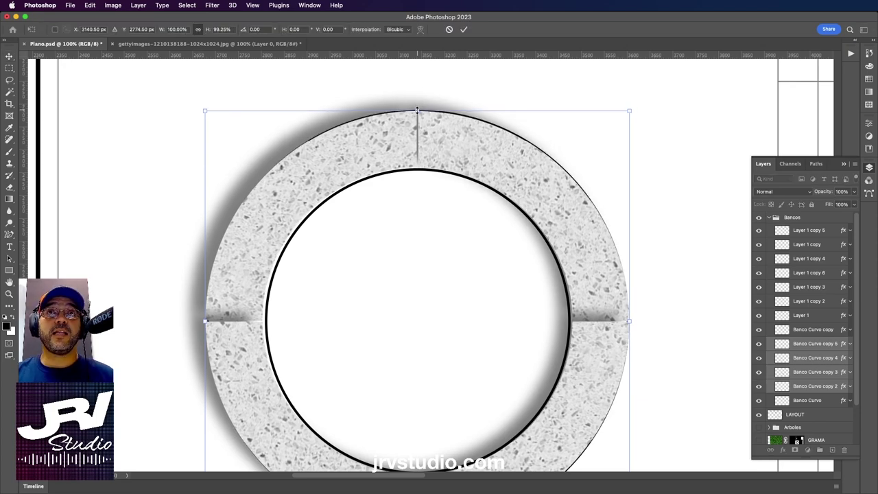
scroll(451, 172, down, 4)
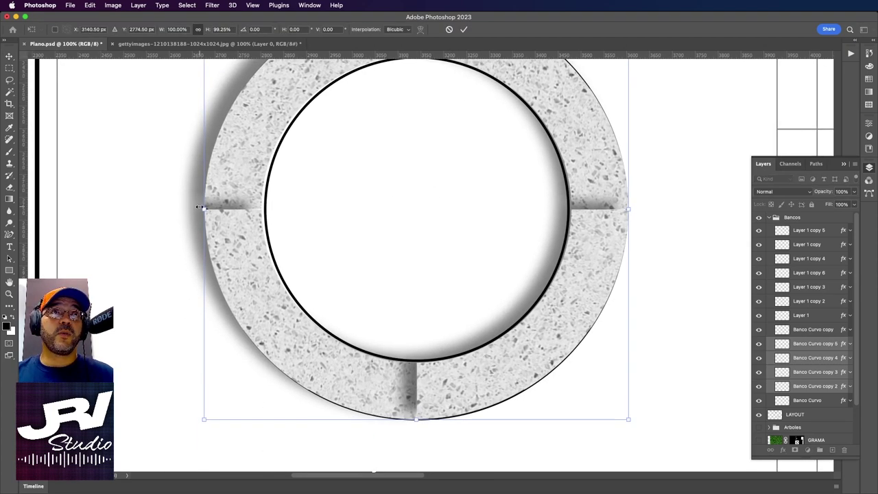
drag(205, 209, 207, 209)
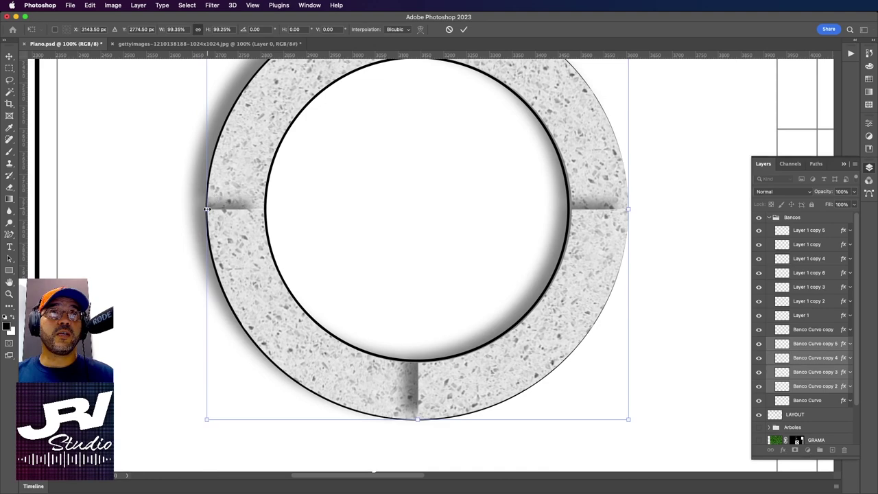
drag(400, 269, 365, 188)
scroll(555, 180, up, 2)
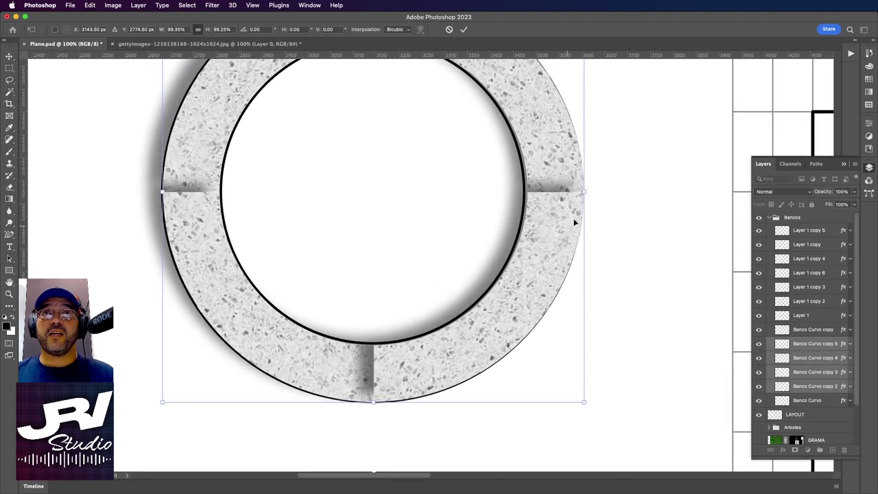
drag(583, 192, 582, 194)
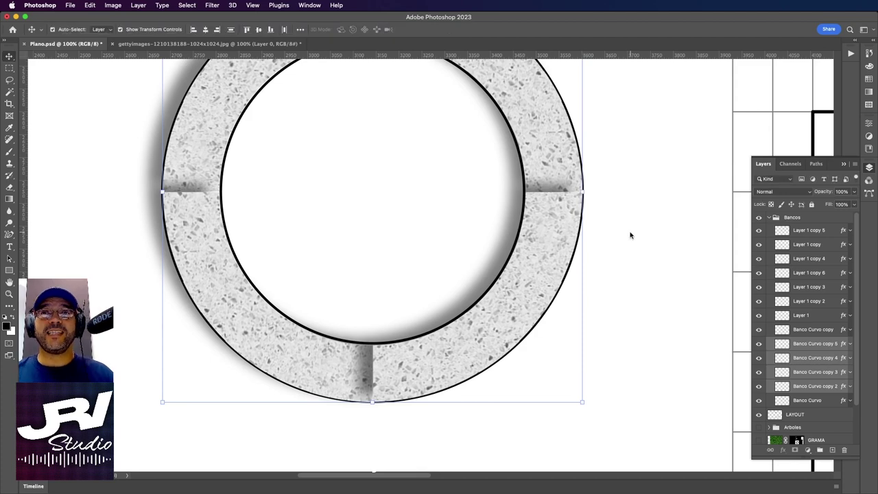
key(Return)
key(super+minus)
- Bring the upper-right and upper-left arc slabs to the front, then select the lower-left arc
scroll(521, 225, right, 3)
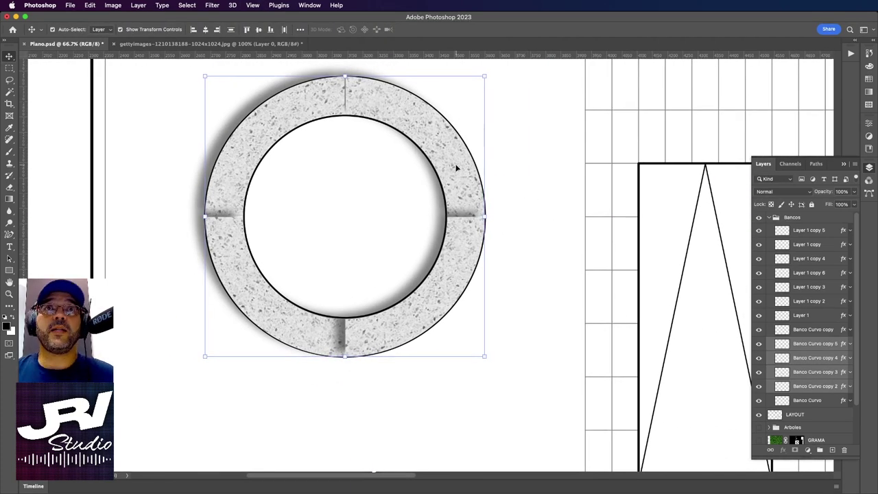
click(564, 264)
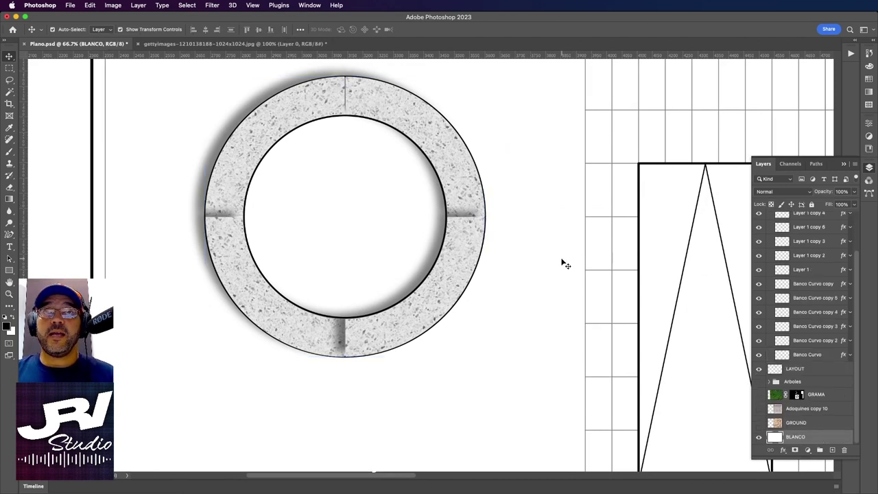
click(459, 180)
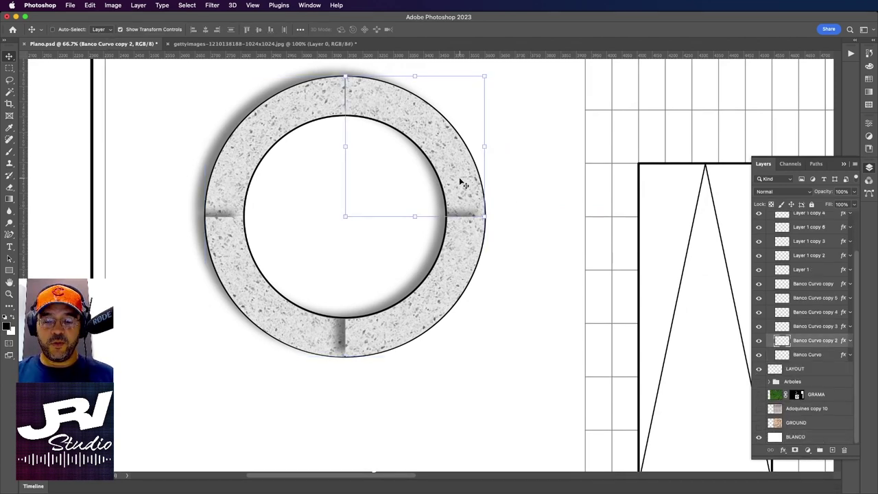
key(ctrl+shift+bracketright)
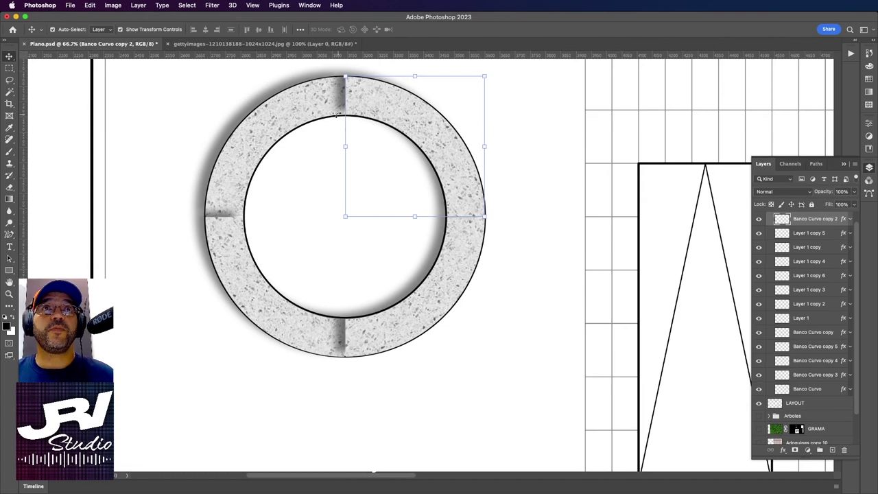
click(309, 112)
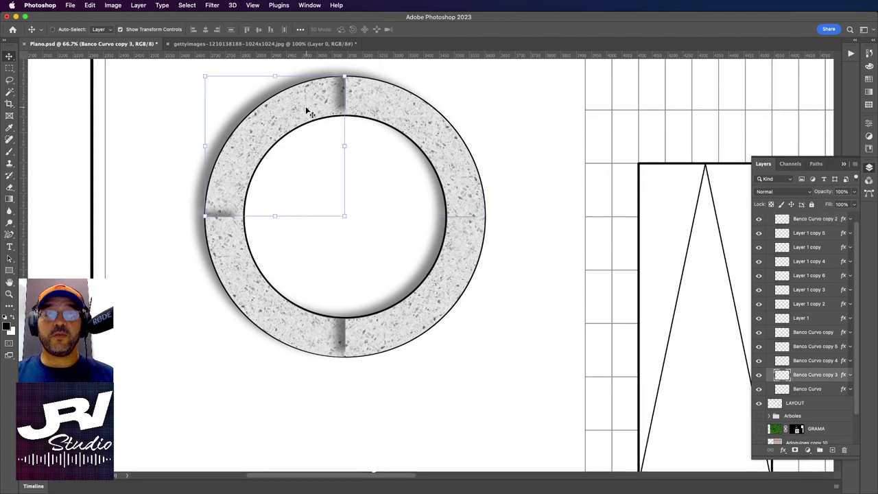
key(ctrl+shift+bracketright)
drag(368, 233, 374, 191)
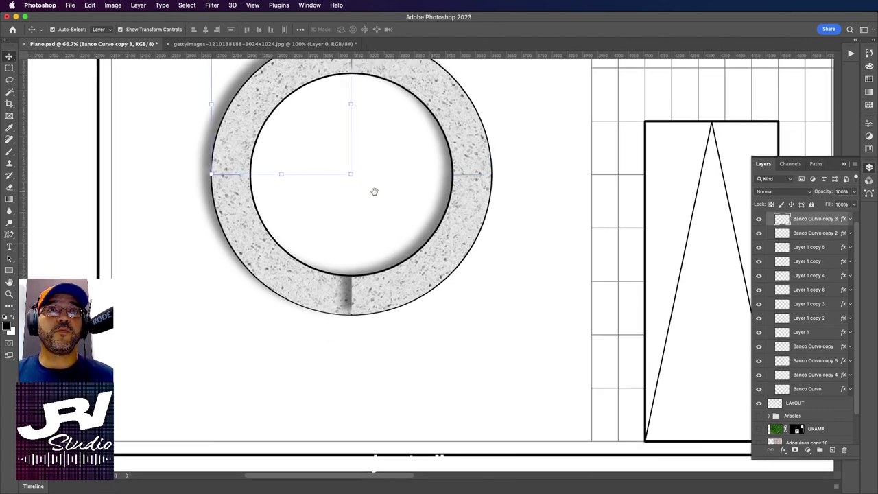
click(246, 237)
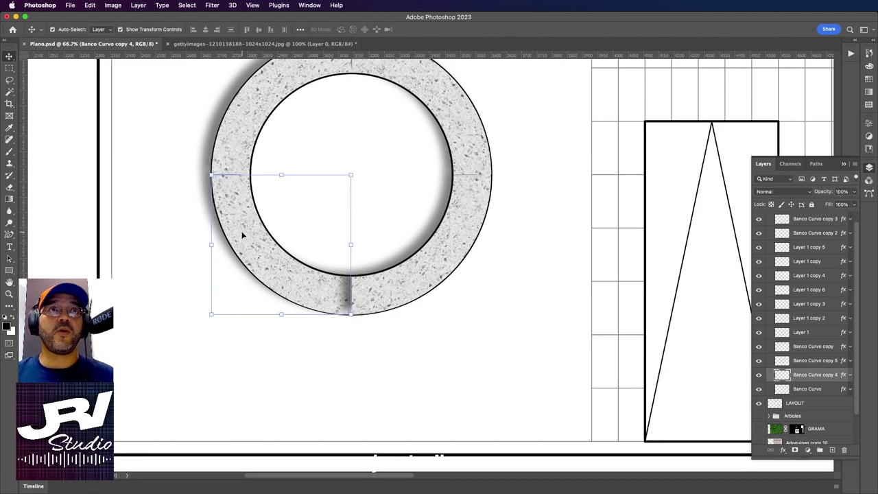
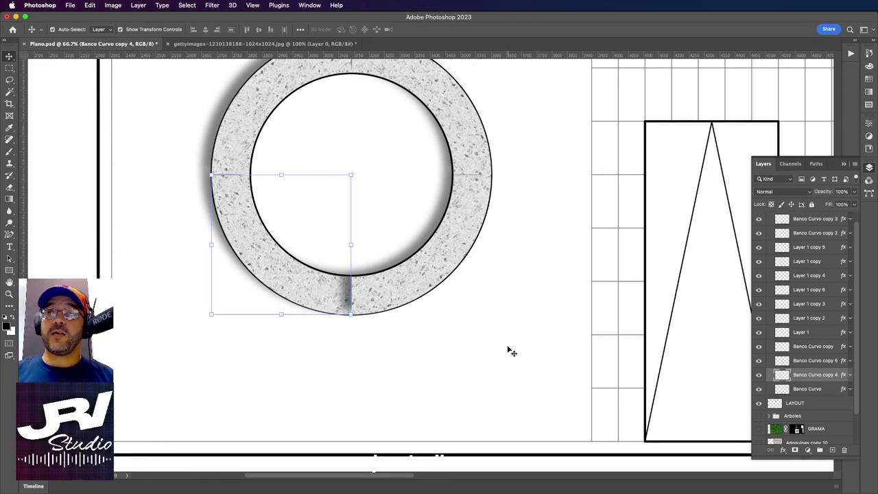
- Move the ring's two upper quarter layers below Banco Curvo
click(418, 287)
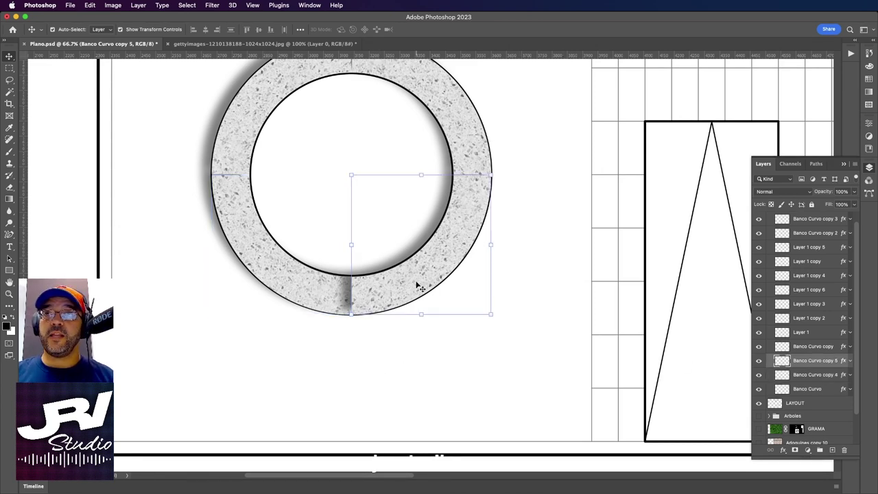
click(479, 151)
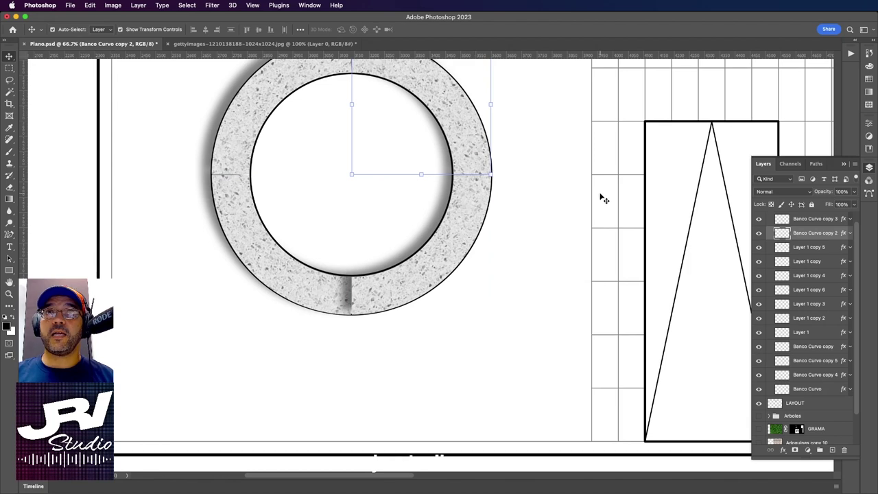
click(282, 92)
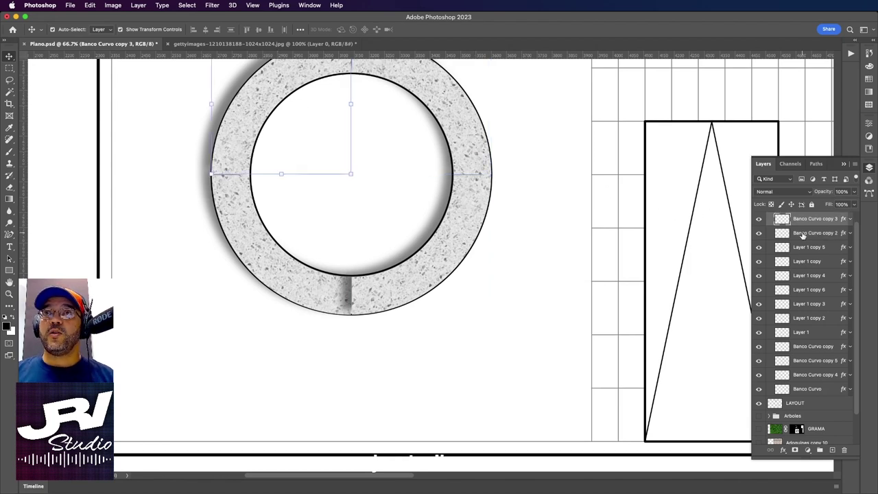
shift+click(813, 233)
drag(810, 233, 808, 392)
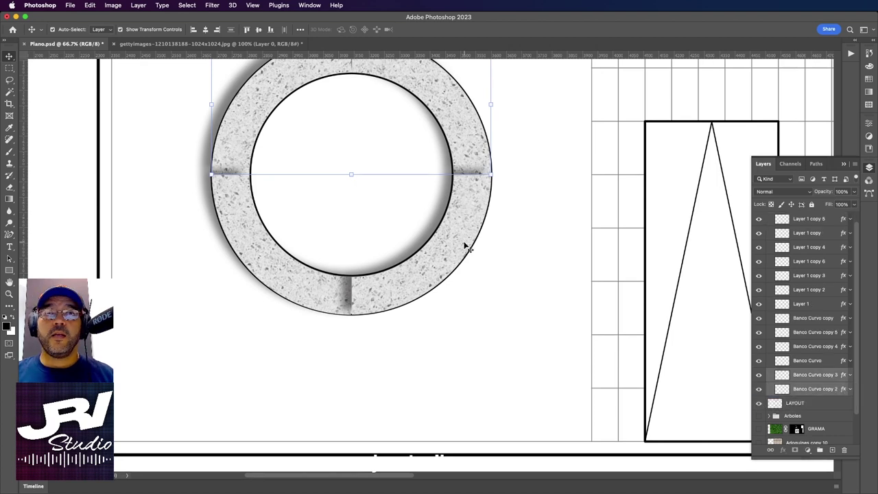
- Identify the ring quarters by toggling visibility and move Banco Curvo copy 4 below Banco Curvo
click(759, 348)
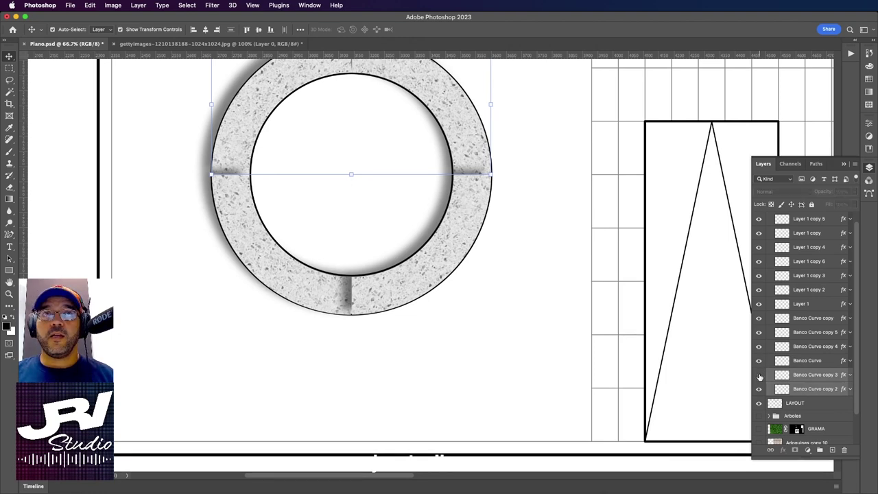
click(759, 375)
click(759, 389)
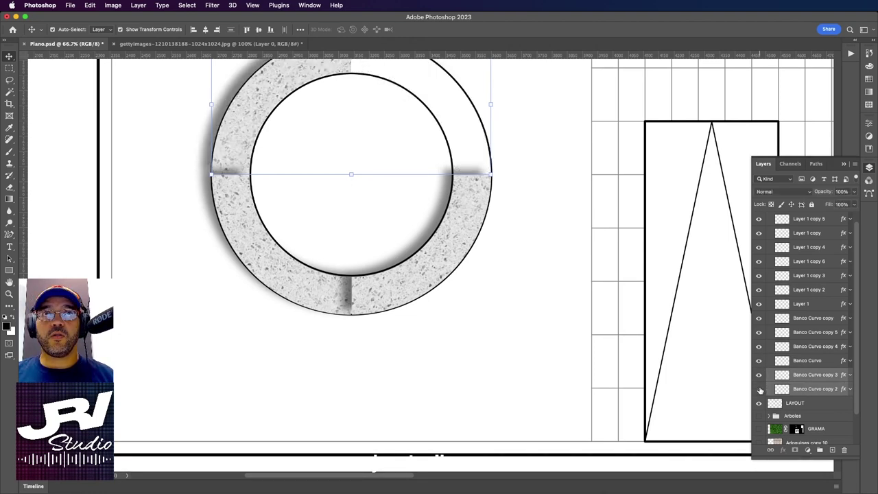
click(759, 346)
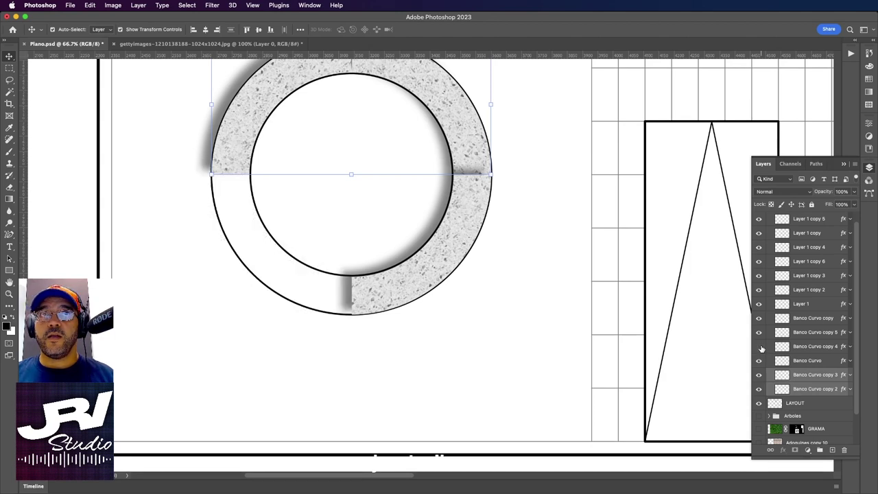
double_click(802, 348)
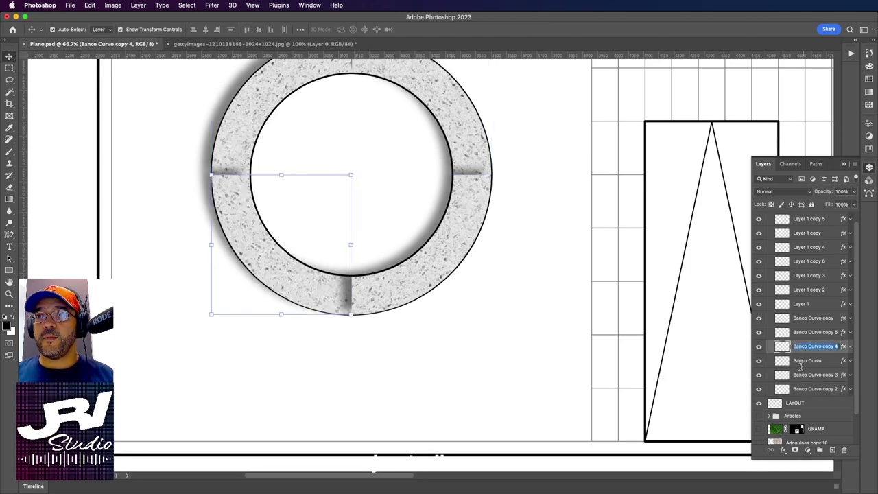
key(Return)
drag(827, 349, 827, 369)
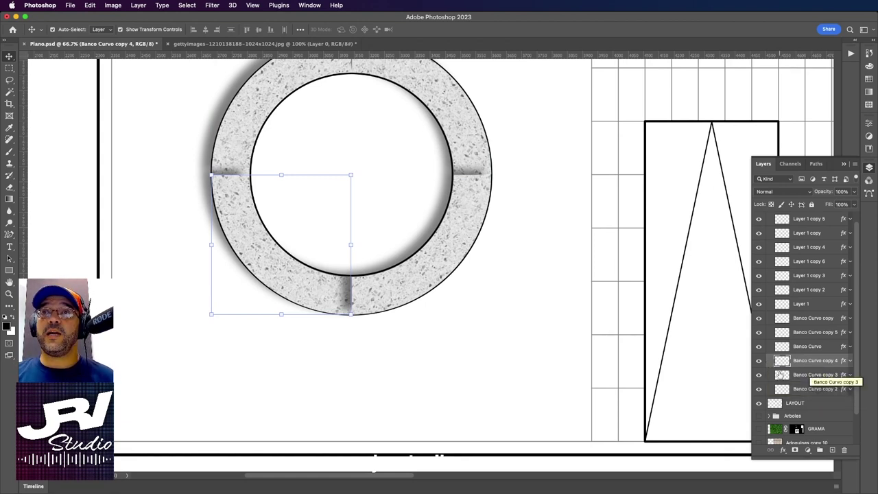
- Move Banco Curvo above the four quarter layers, checking each quarter's visibility
click(759, 361)
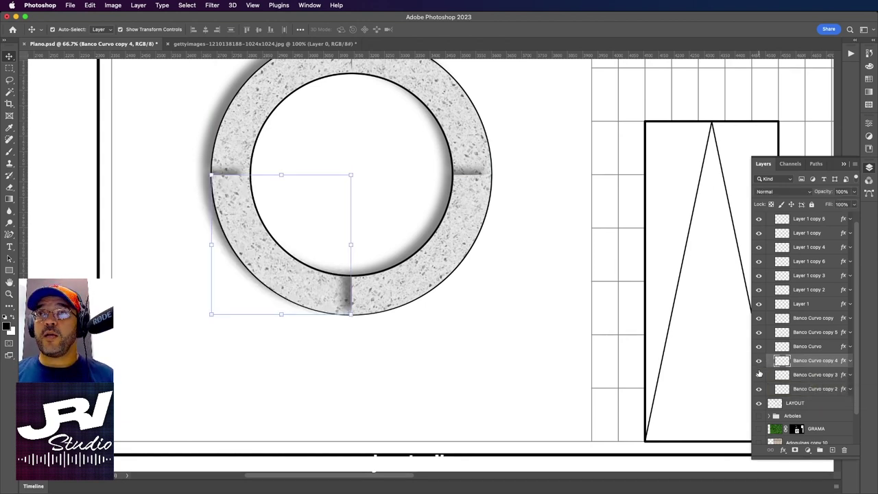
click(759, 375)
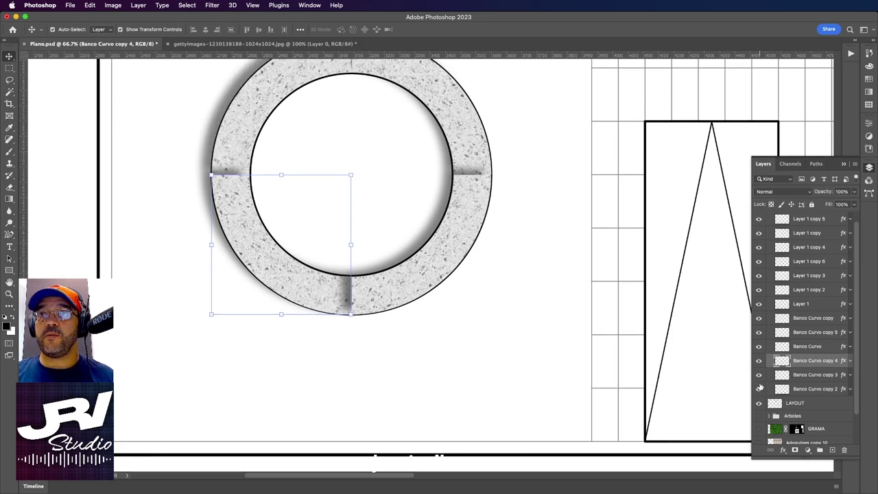
click(759, 389)
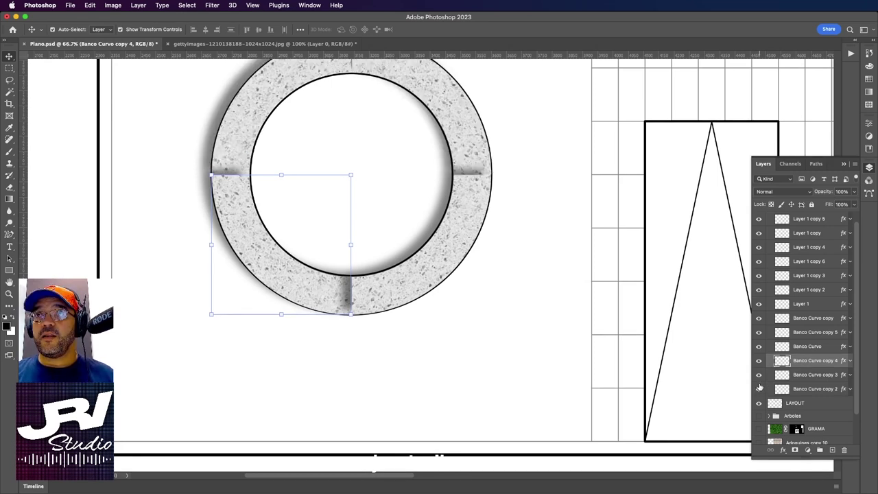
click(759, 332)
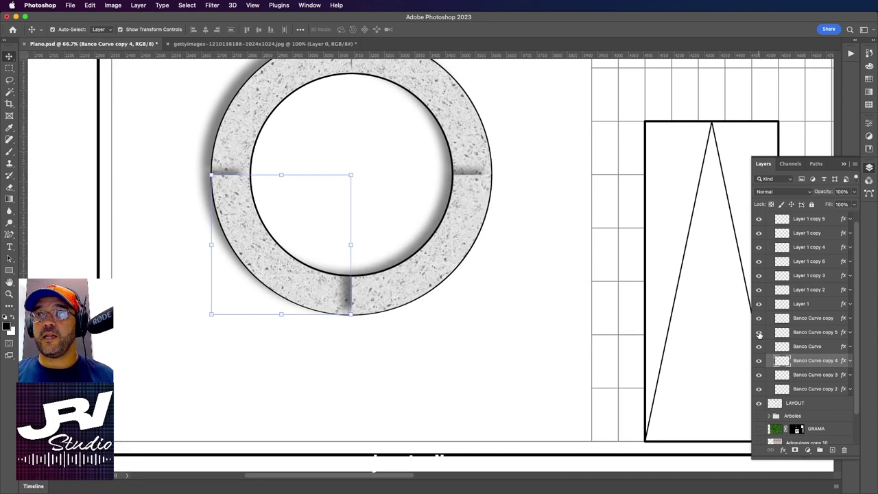
click(808, 347)
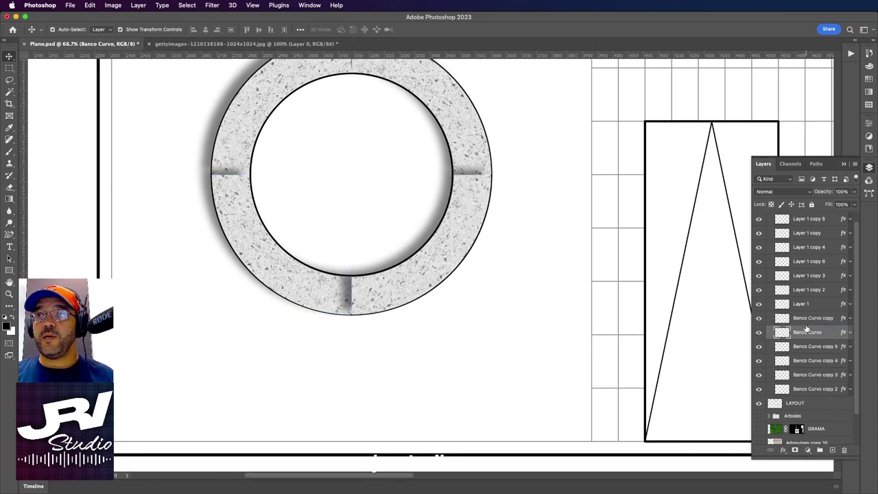
drag(808, 346, 807, 328)
click(759, 346)
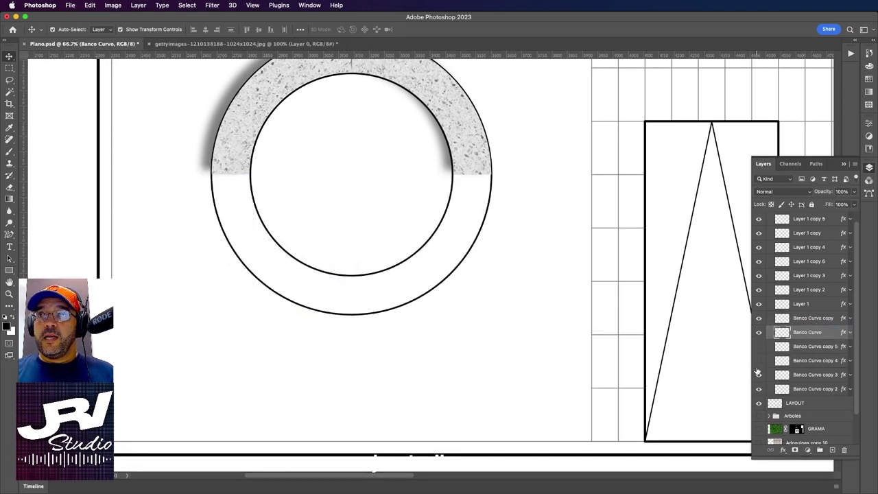
click(759, 374)
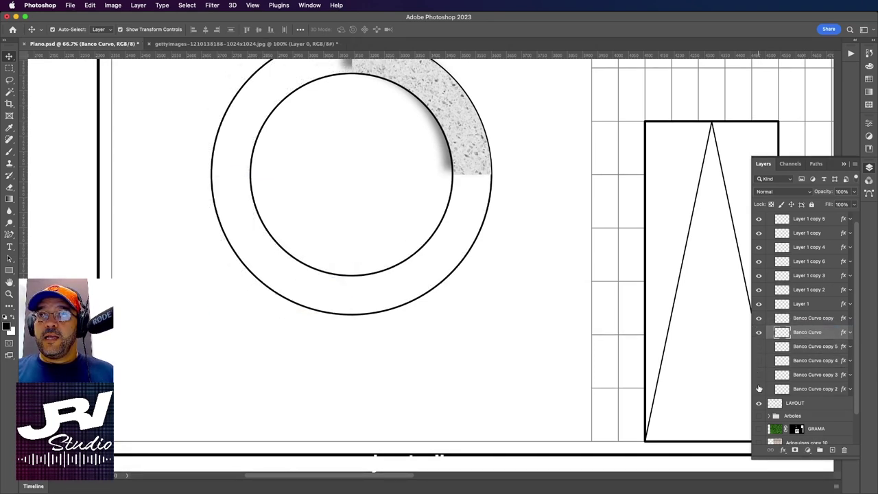
click(759, 347)
click(759, 375)
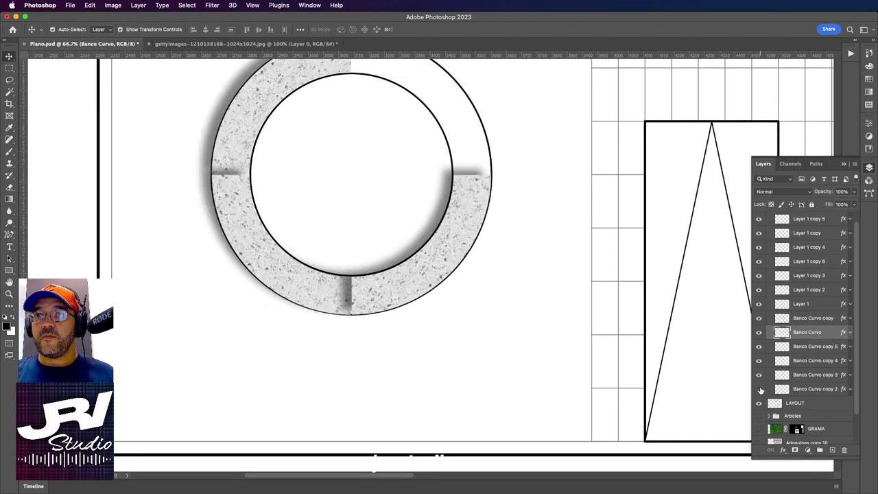
- Select Banco Curvo copy 2–5 and hide each layer's Drop Shadow effect
click(786, 389)
shift+click(803, 375)
shift+click(801, 350)
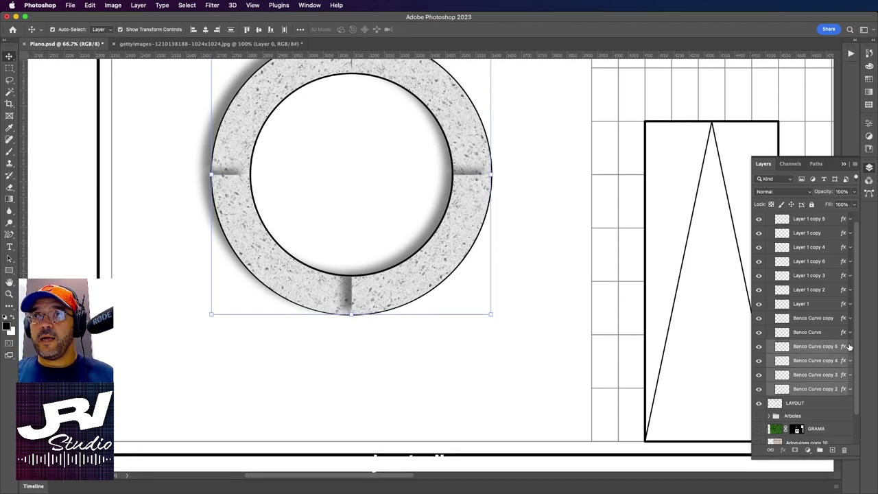
click(850, 347)
click(785, 357)
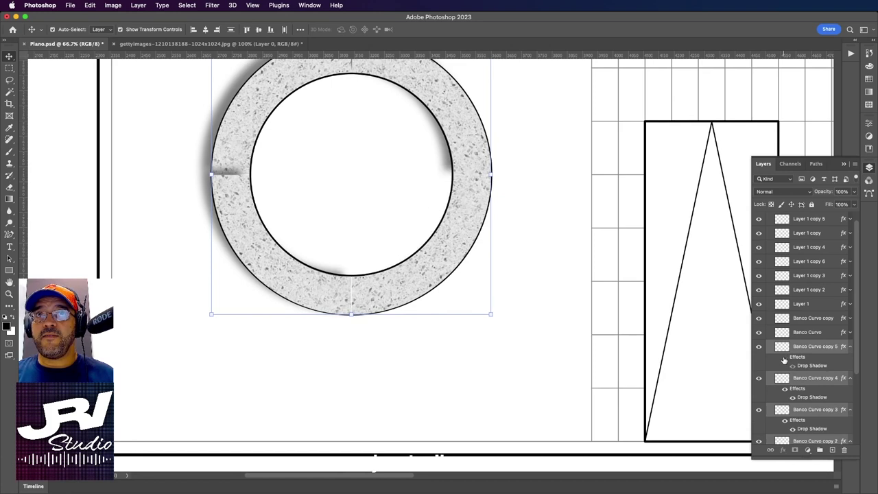
click(785, 388)
scroll(789, 370, down, 5)
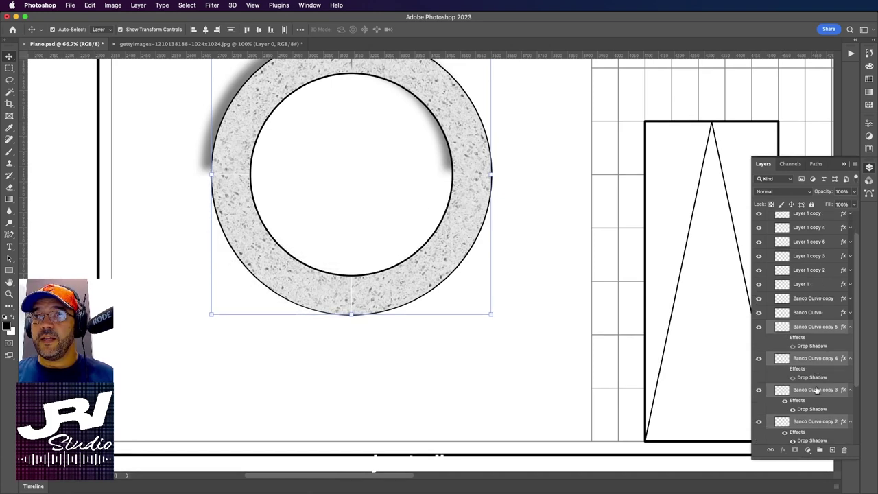
click(785, 327)
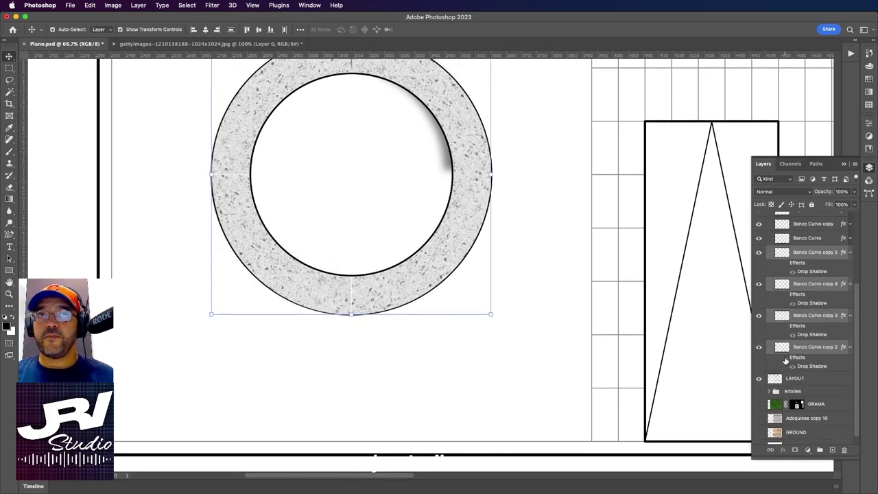
click(785, 358)
scroll(836, 356, up, 3)
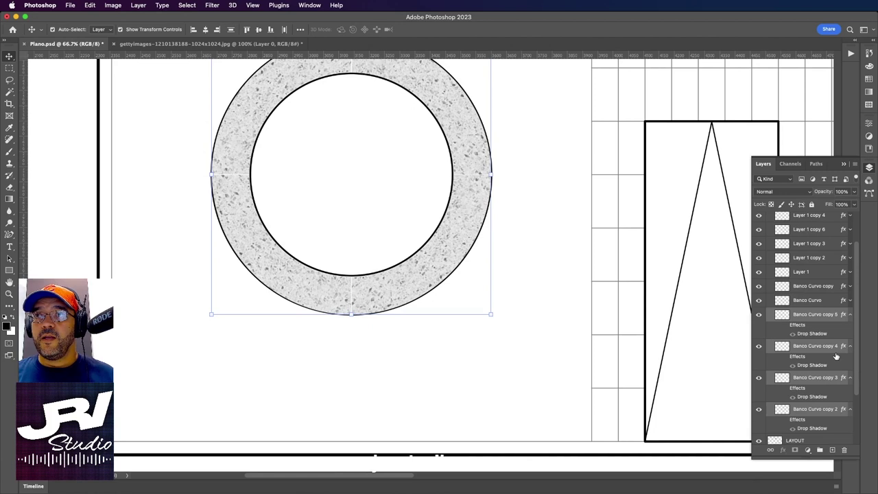
alt+click(849, 315)
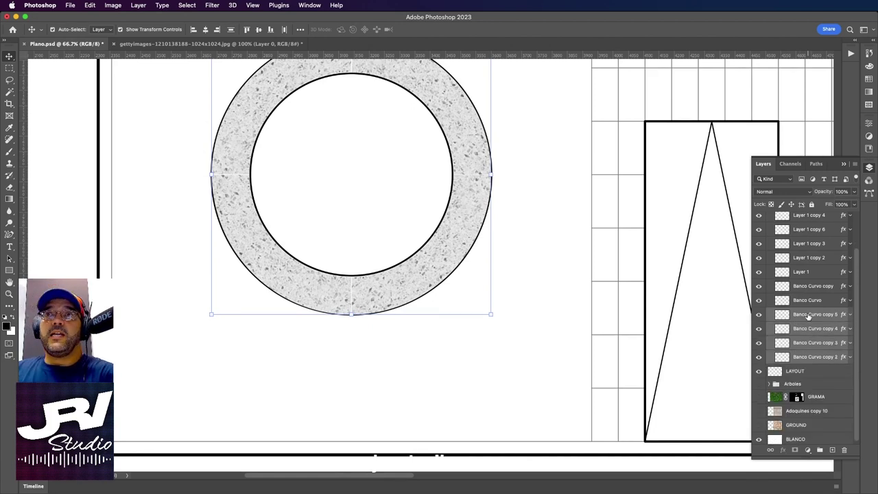
- Merge the four ring quarters into one layer named BANCO REDONDO
right_click(810, 315)
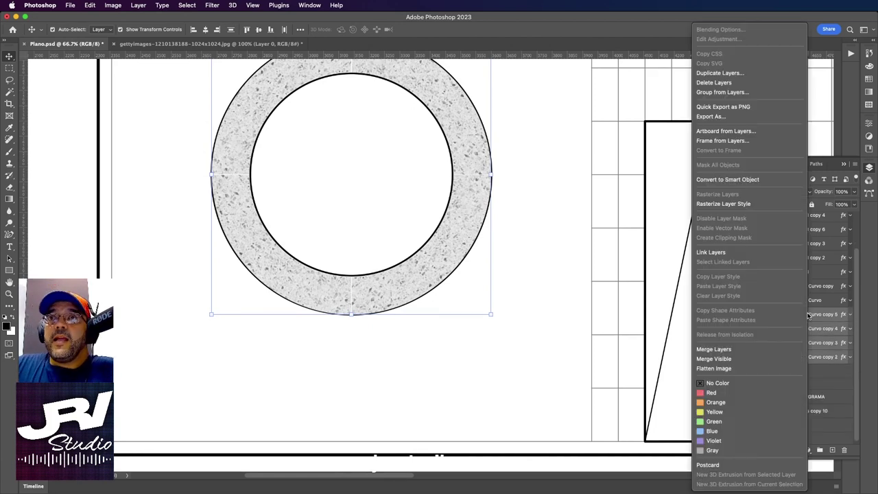
click(733, 348)
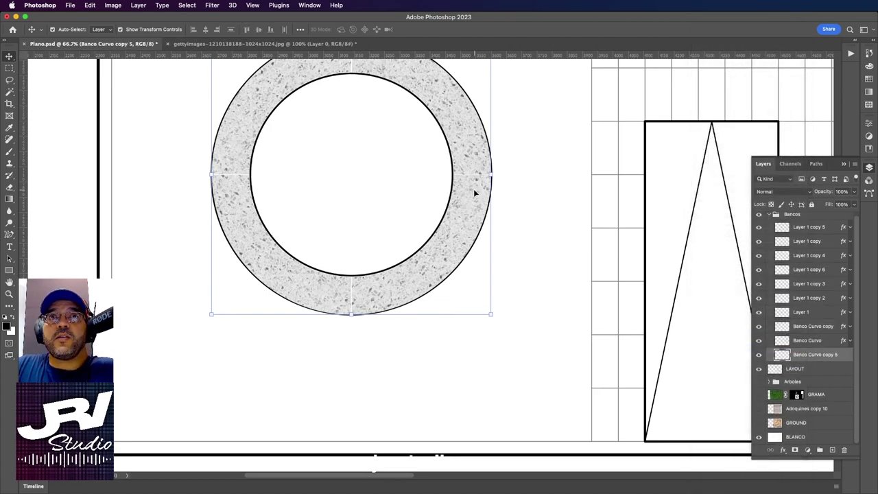
double_click(811, 355)
text(BANCO RE)
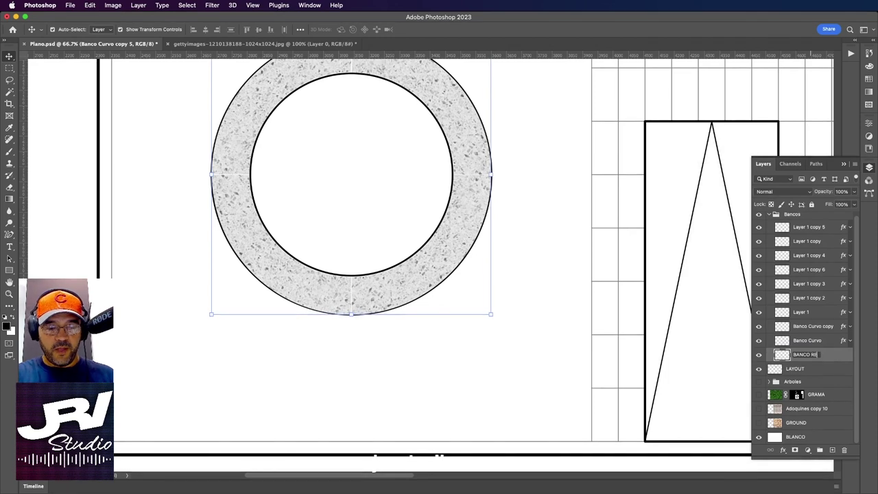
text(DONDO)
key(Return)
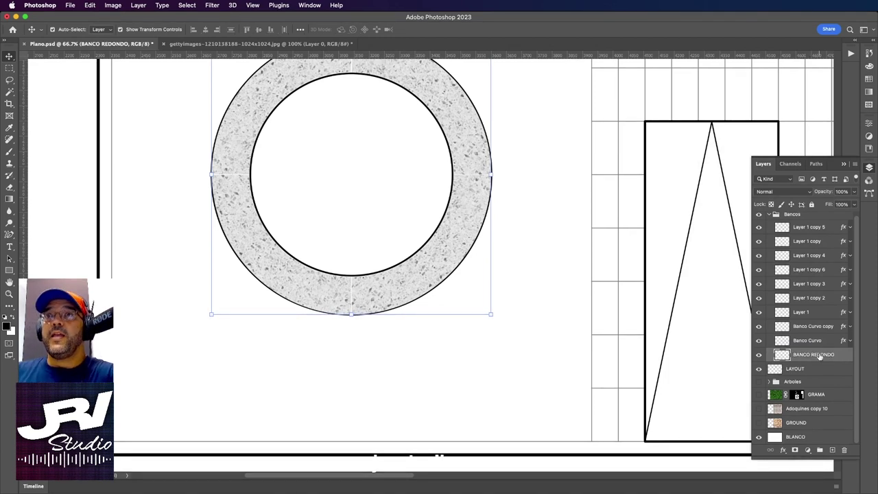
- Copy Banco Curvo's drop shadow effect onto BANCO REDONDO
click(823, 341)
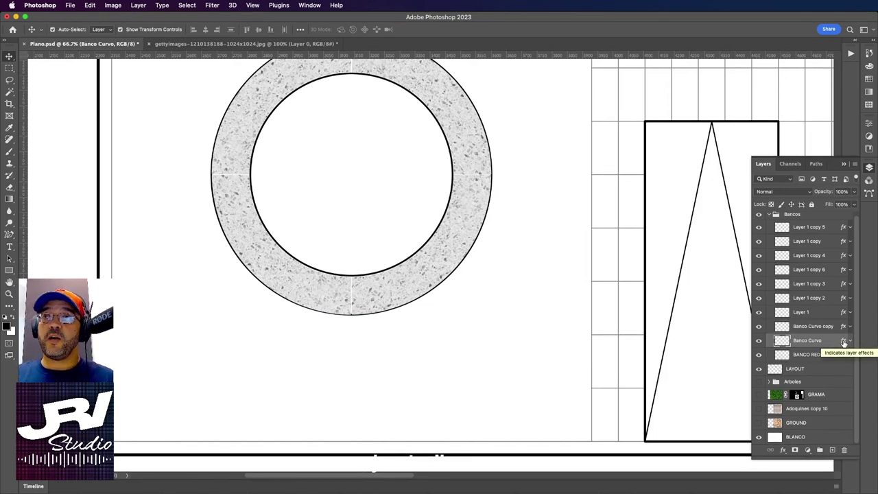
mouse_move(844, 342)
mouse_down()
mouse_move(825, 350)
mouse_move(836, 352)
mouse_up()
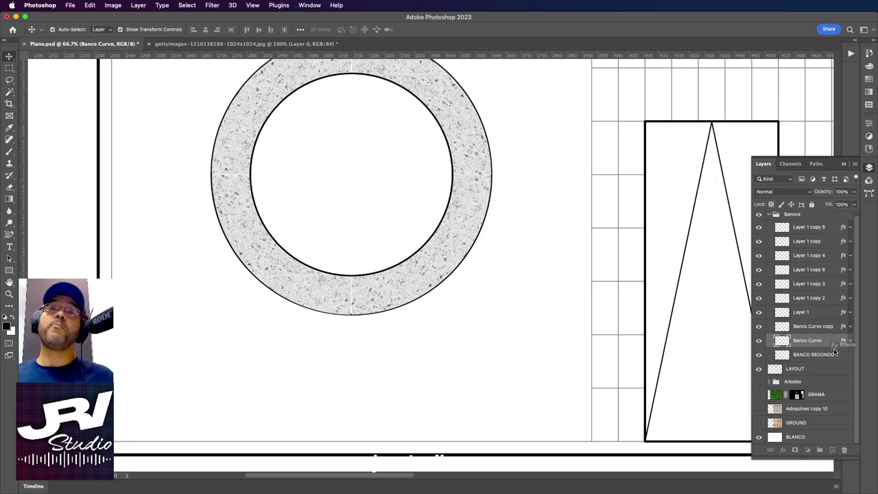
drag(835, 352, 836, 358)
key(super+minus)
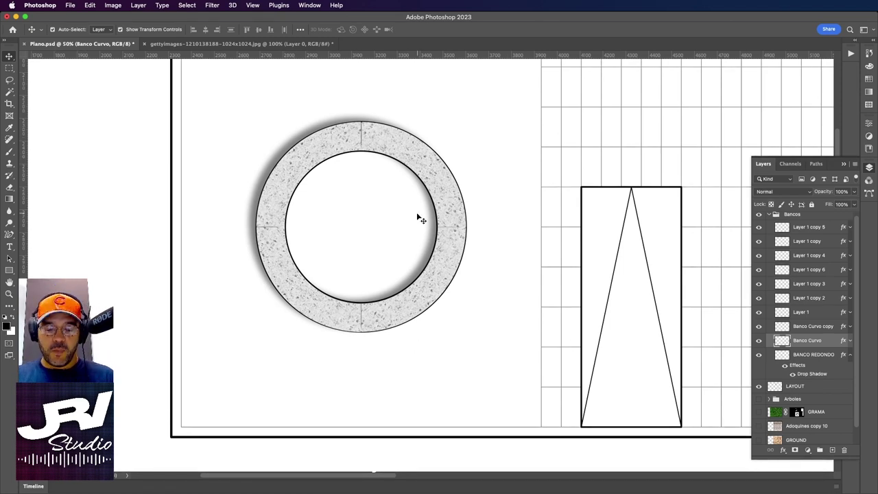
- Zoom out to 25% to fit the whole floor plan, then collapse and re-expand the Bancos group
key(super+minus)
key(super+minus)
scroll(451, 190, up, 5)
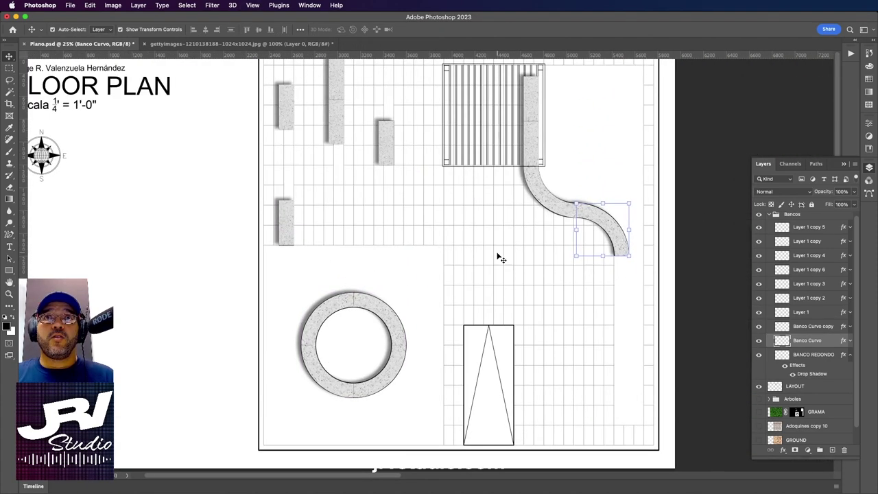
click(700, 200)
drag(682, 171, 653, 199)
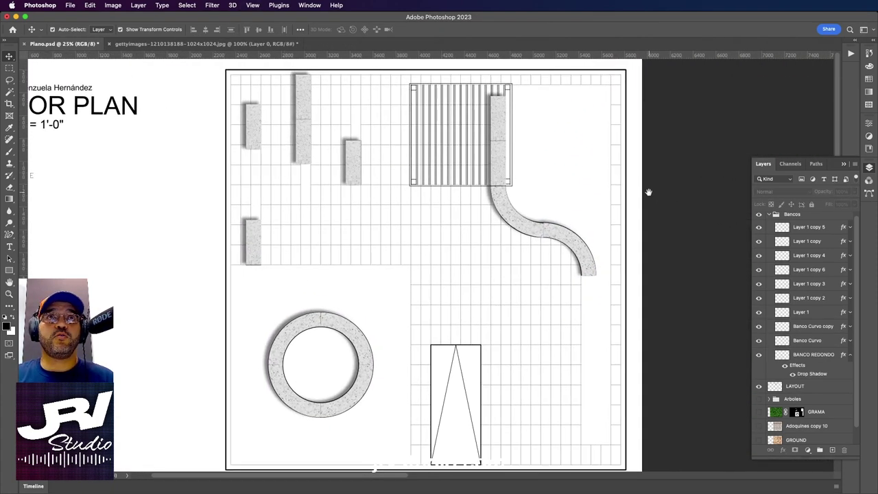
click(769, 214)
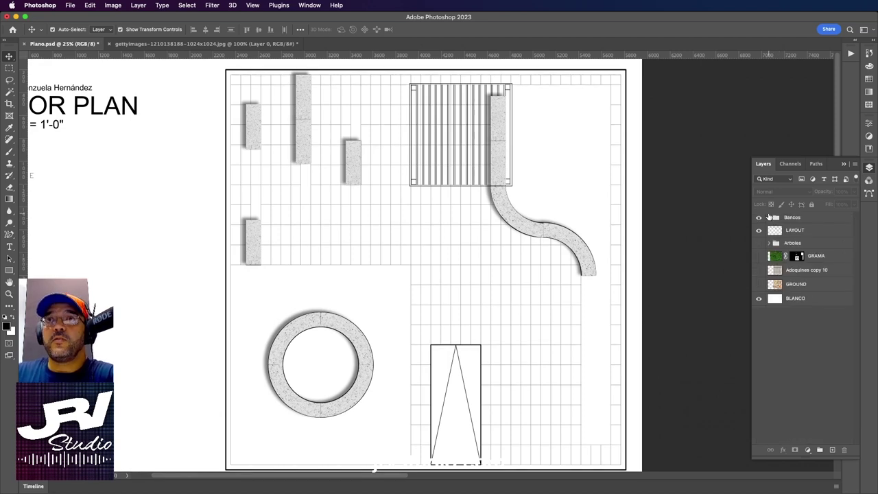
click(769, 217)
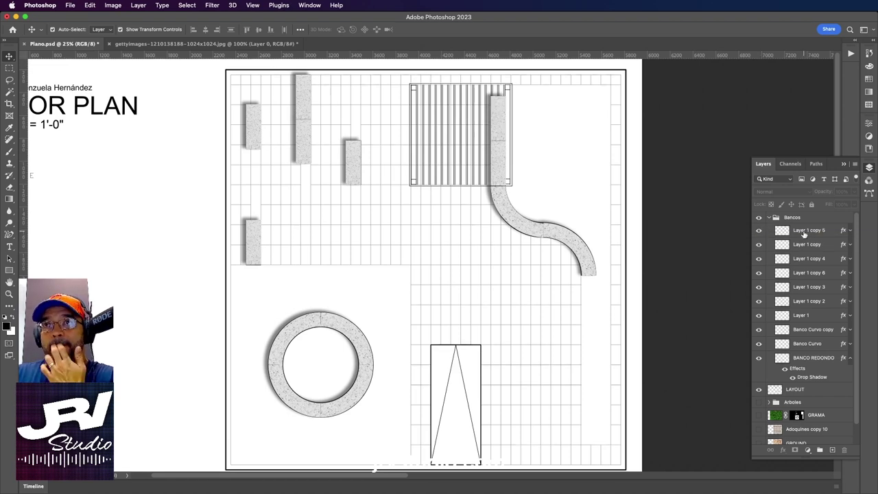
- Rename the first four bench layers 01, 02, 03 and 04
double_click(804, 231)
text(01)
key(Return)
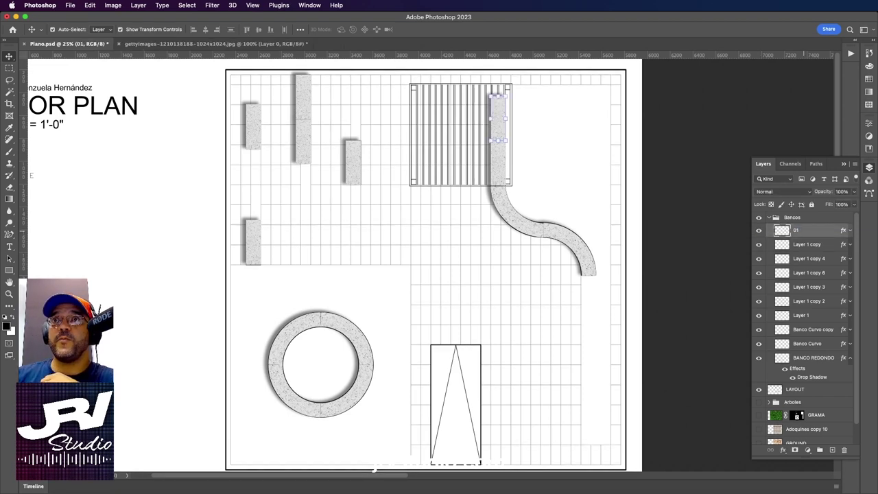
double_click(809, 245)
text(02)
key(Return)
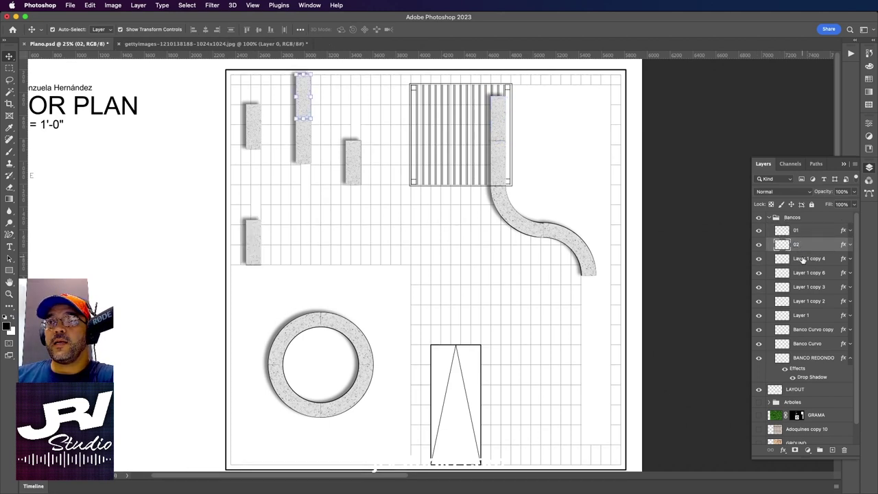
double_click(803, 258)
text(03)
key(Return)
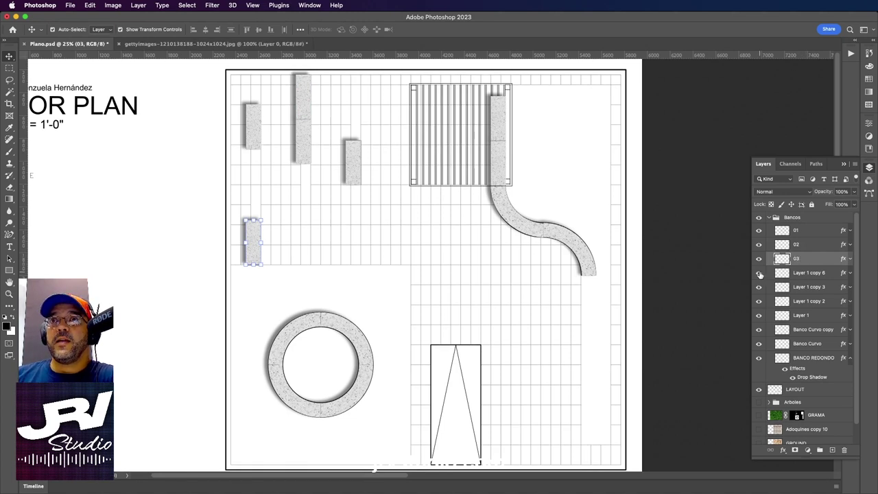
double_click(807, 273)
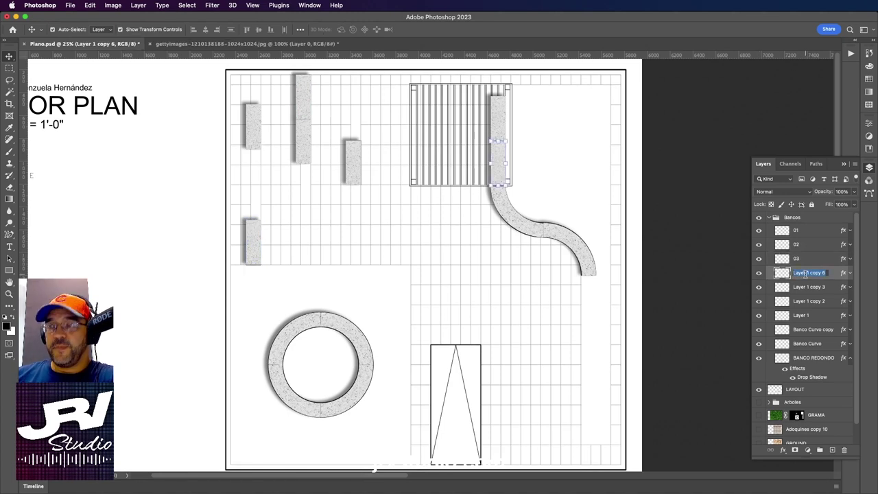
text(04)
key(Return)
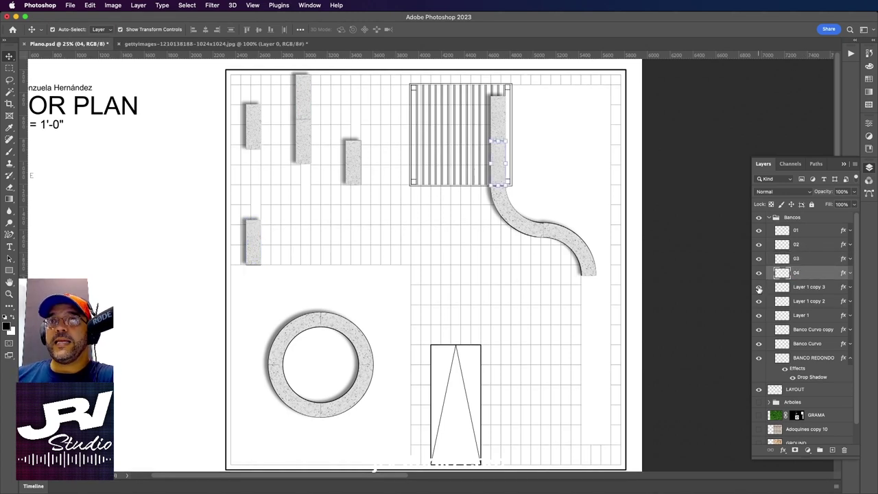
- Rename the next bench layers 05, 06 and 07
double_click(808, 287)
text(05)
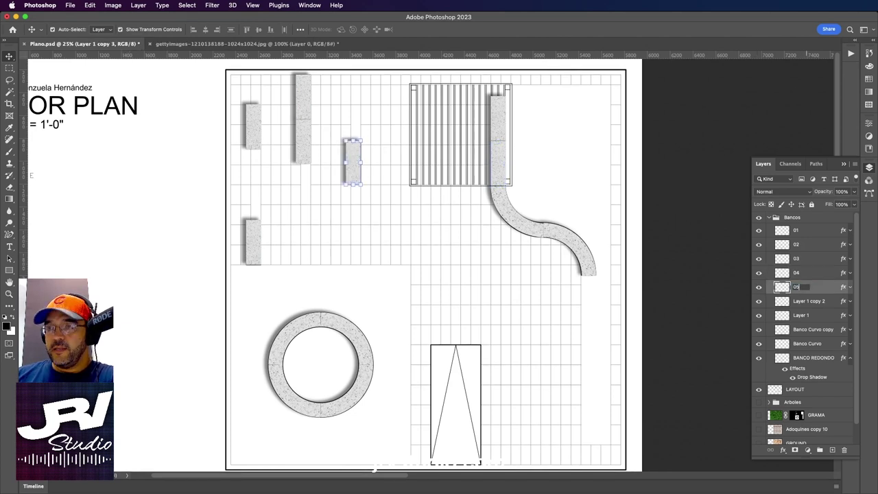
key(Return)
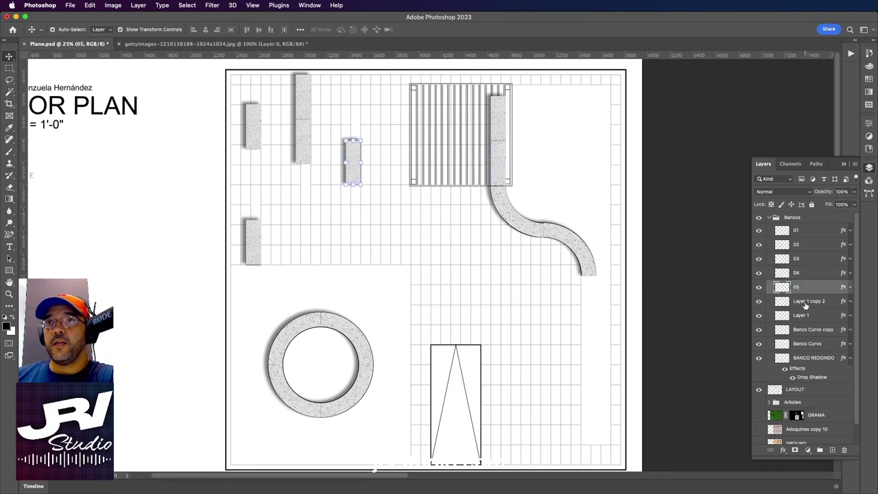
double_click(809, 301)
text(06)
key(Return)
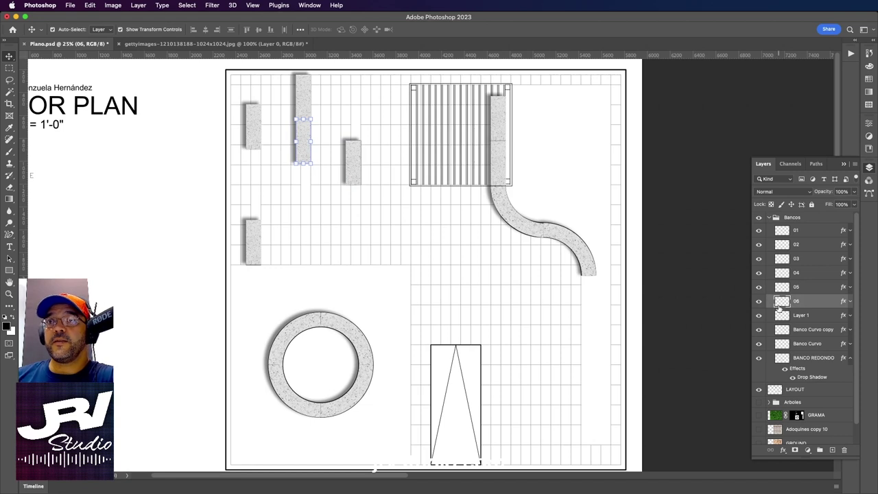
double_click(803, 315)
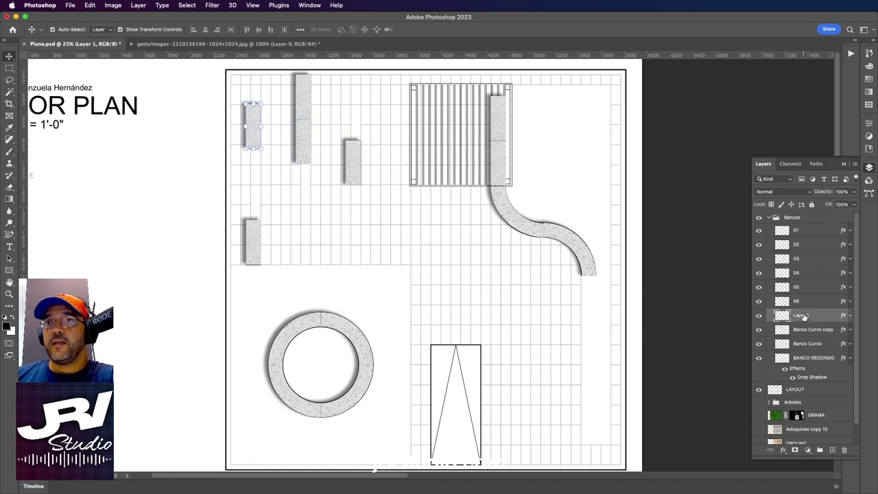
text(07)
key(Return)
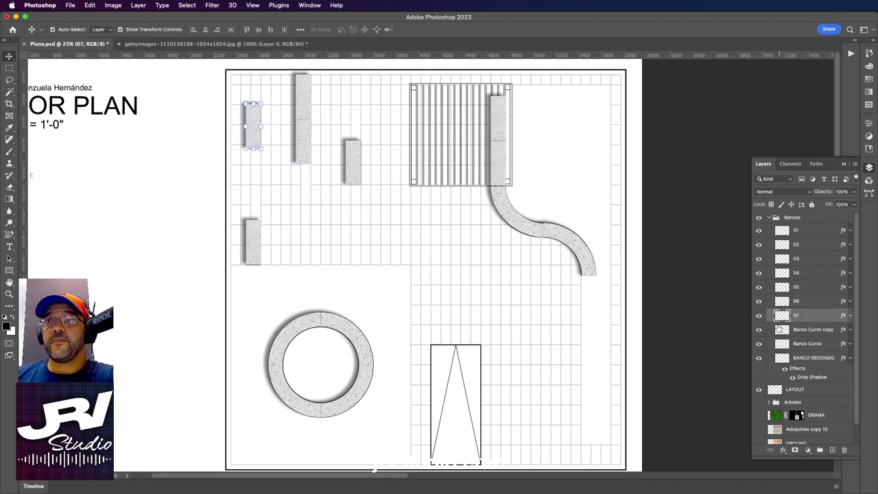
- Rename Banco Curvo copy to 08 and Banco Curvo to 09, checking which curved piece each holds
click(760, 330)
click(759, 330)
double_click(810, 330)
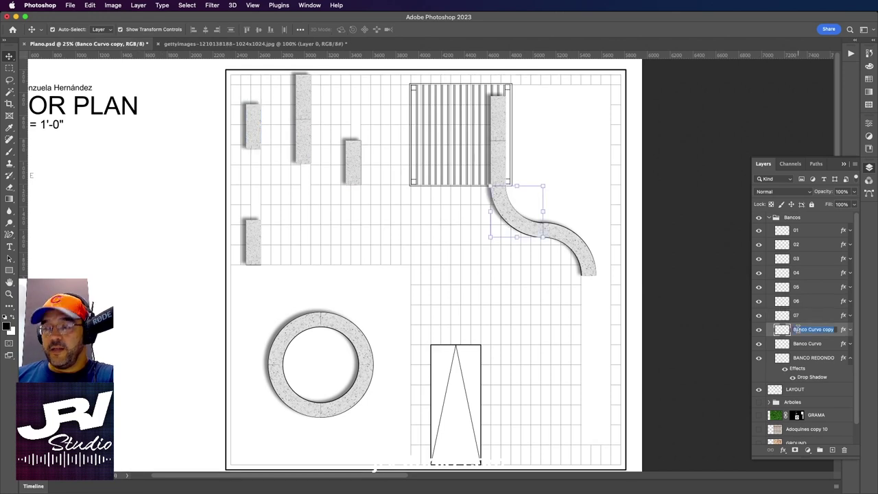
text(08)
key(Return)
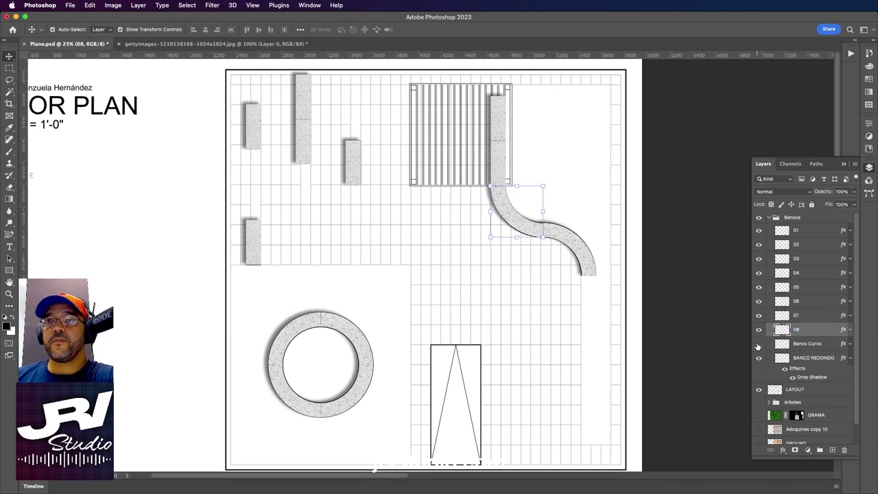
click(759, 343)
double_click(810, 343)
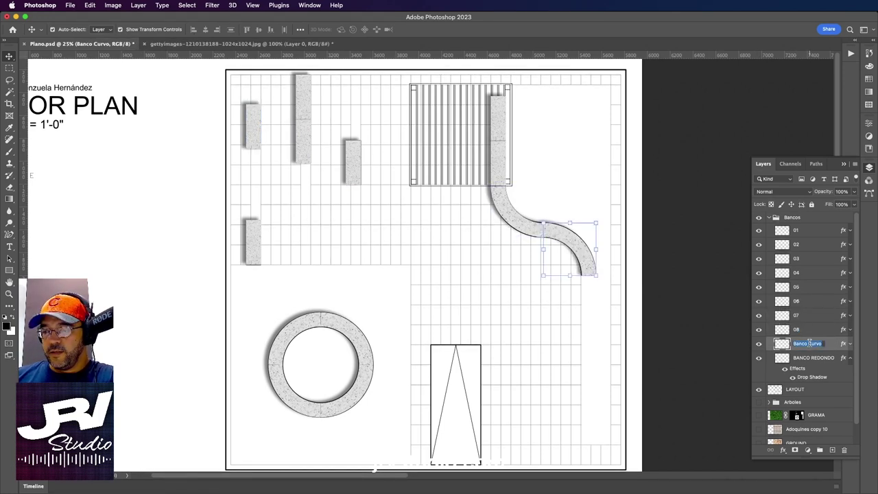
text(09)
key(Return)
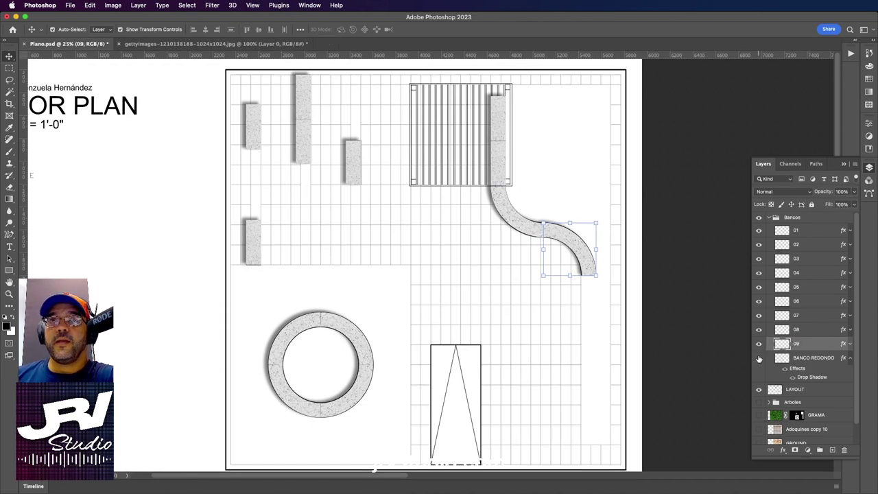
click(759, 358)
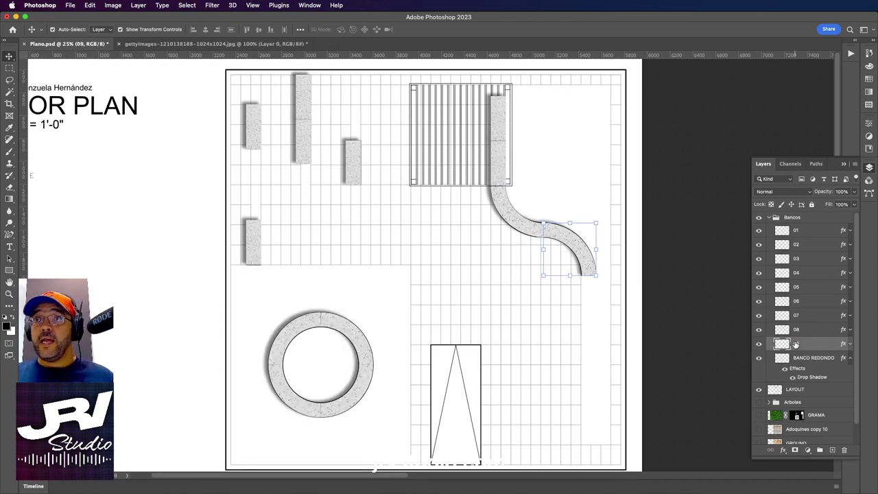
click(759, 330)
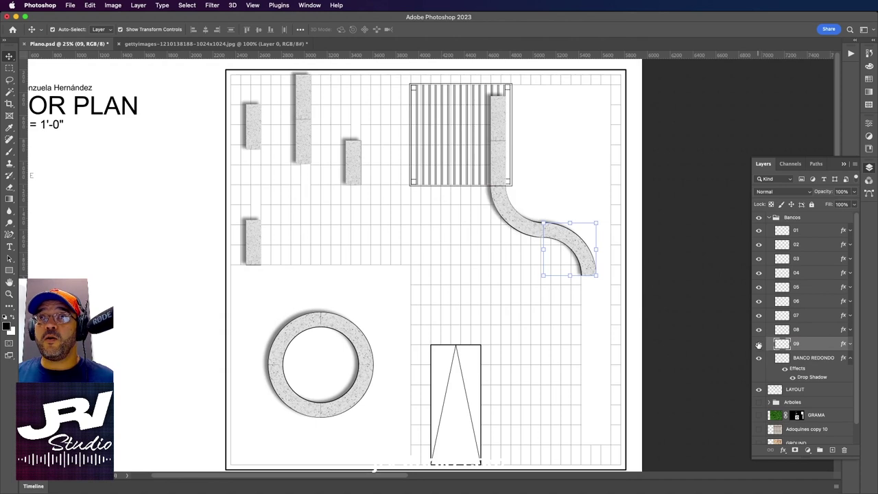
click(759, 343)
- Rename layers 08 and 09 to '08 - Redondo' and '09 - Redondo', then compare the curved pieces
double_click(796, 330)
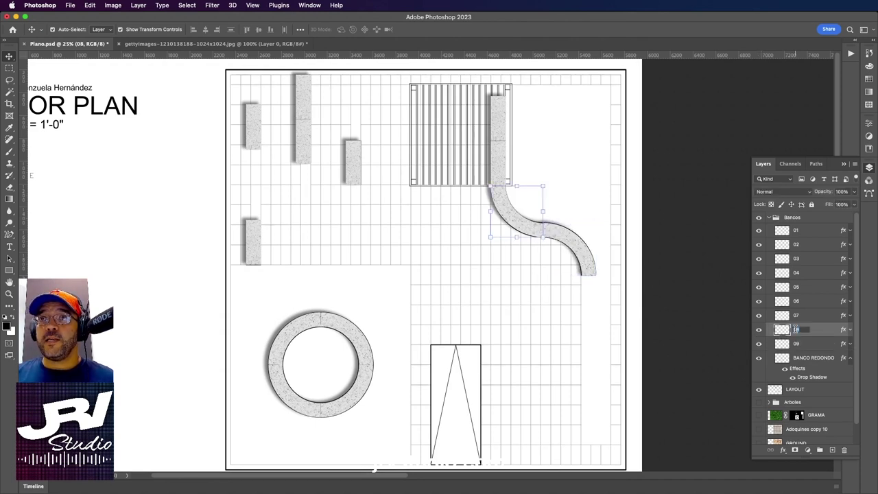
text(08 -)
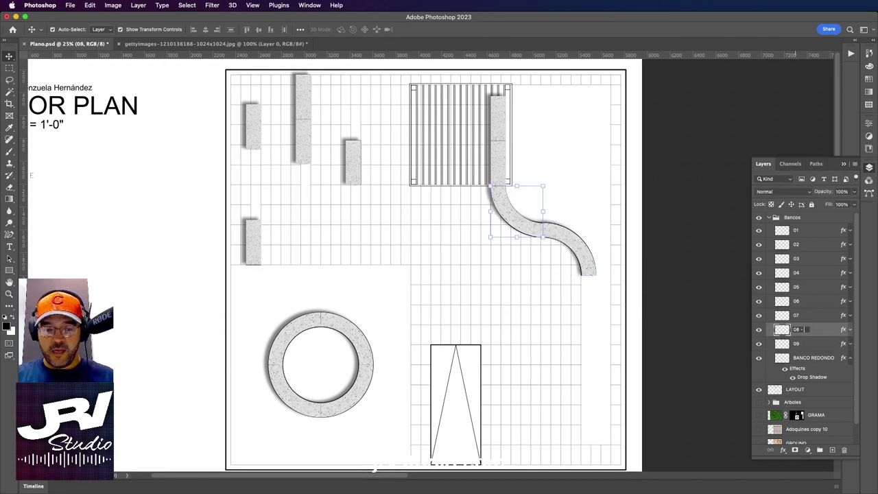
text( Redondo)
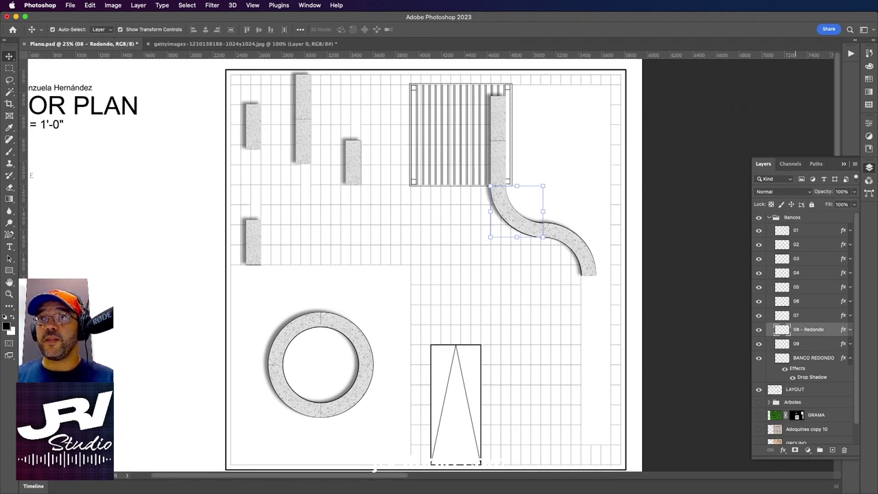
click(796, 344)
double_click(796, 345)
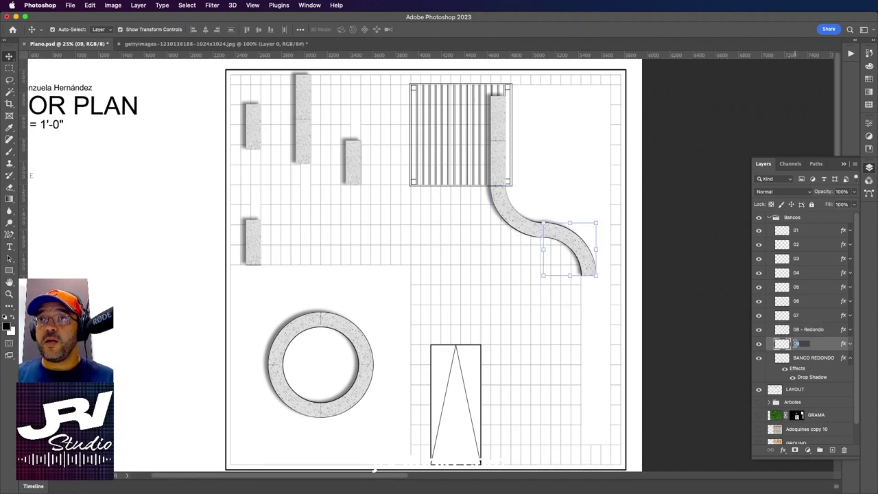
text(09 - )
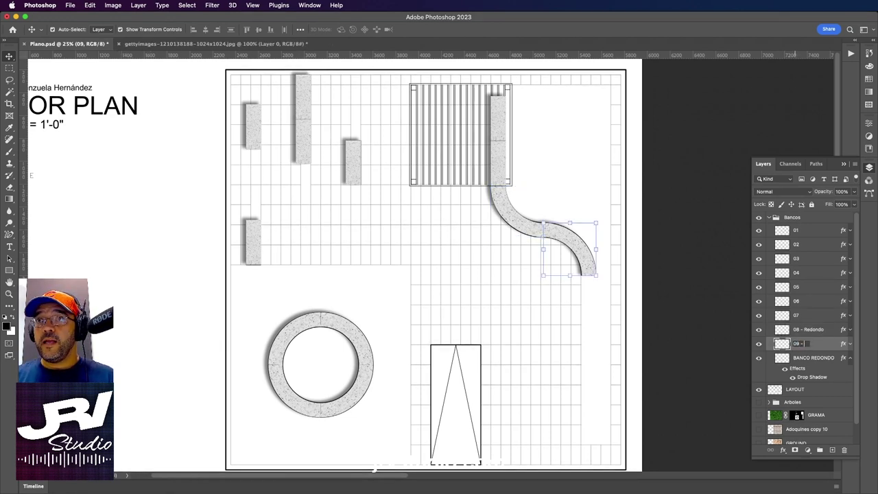
text(Redondo)
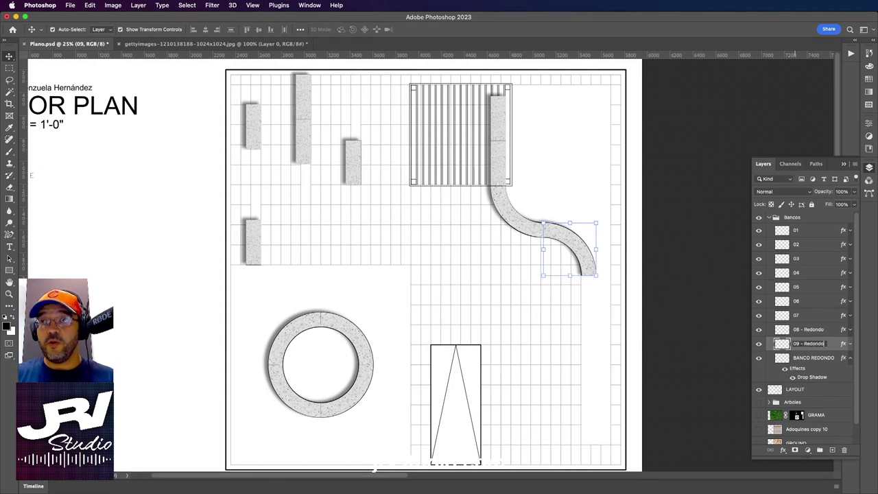
key(Return)
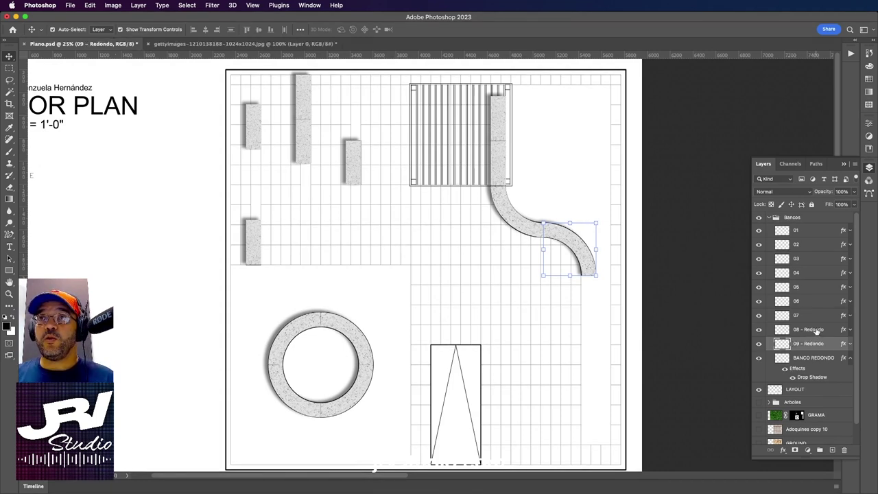
click(759, 330)
click(759, 343)
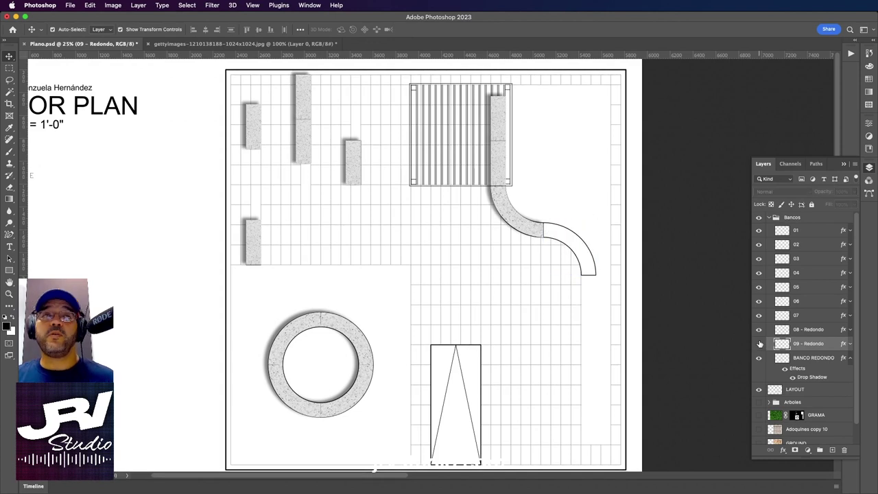
click(759, 343)
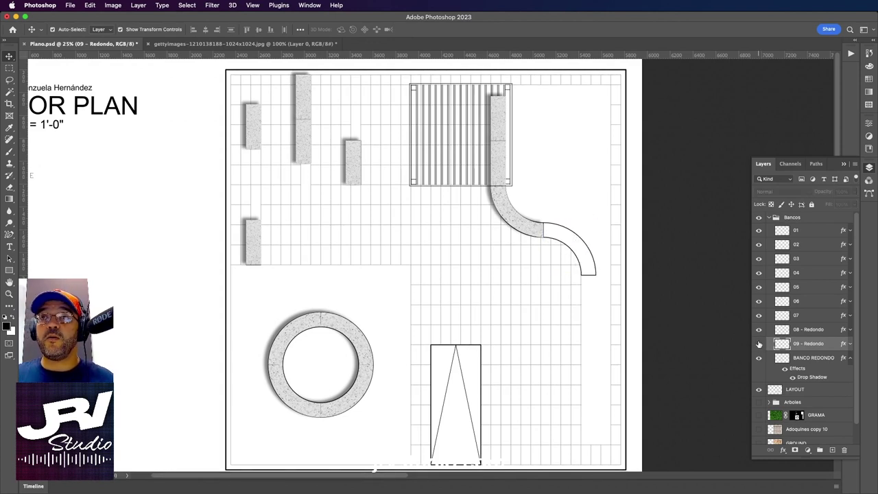
click(759, 343)
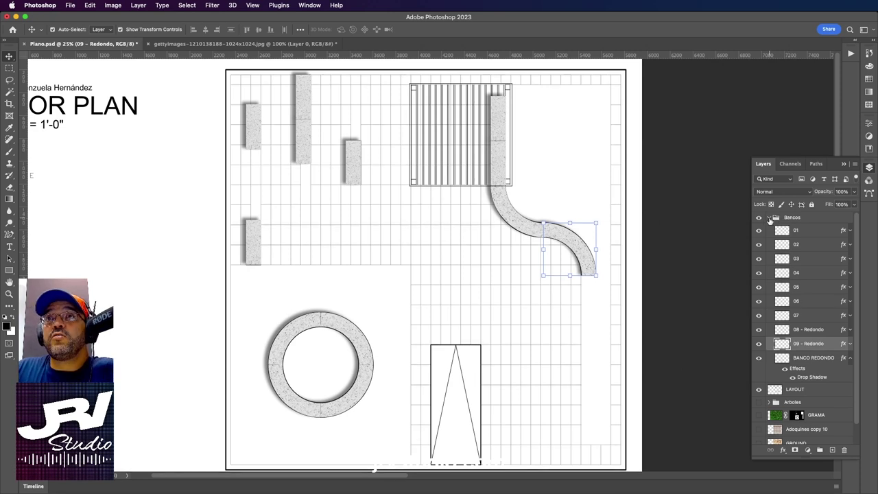
- Turn on the Arboles group so the trees appear on the plan
click(772, 218)
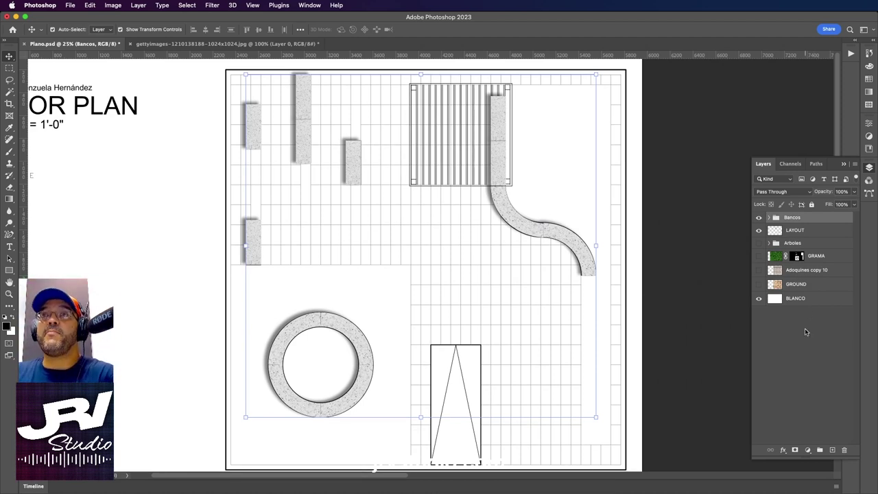
click(796, 372)
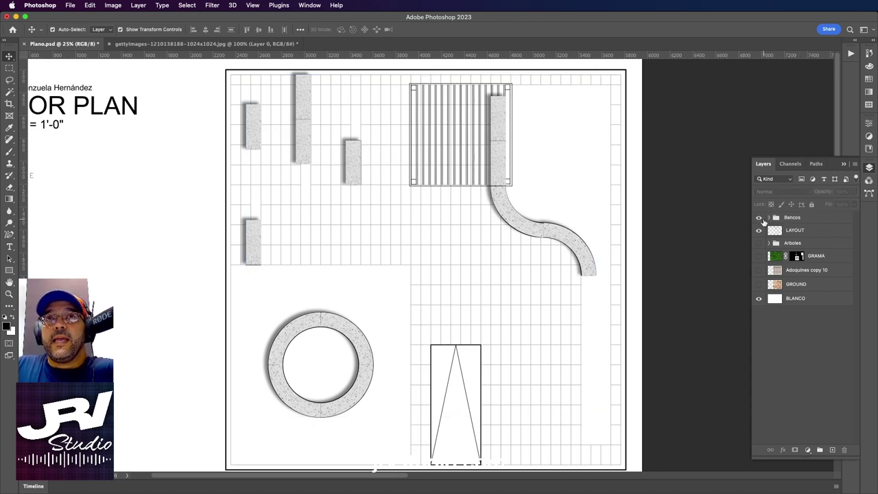
click(759, 218)
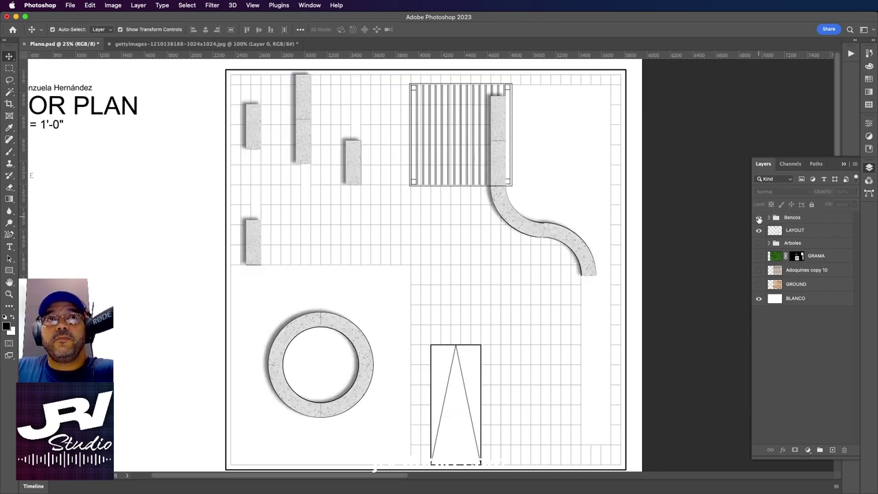
click(759, 217)
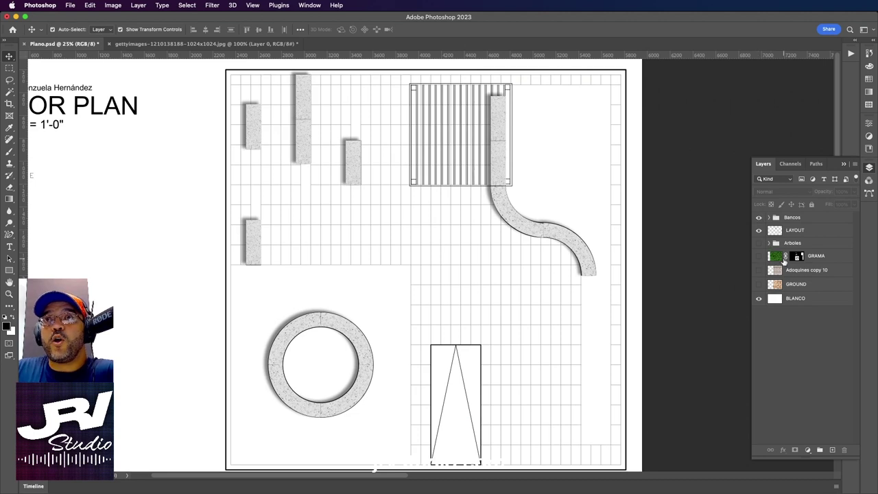
click(759, 244)
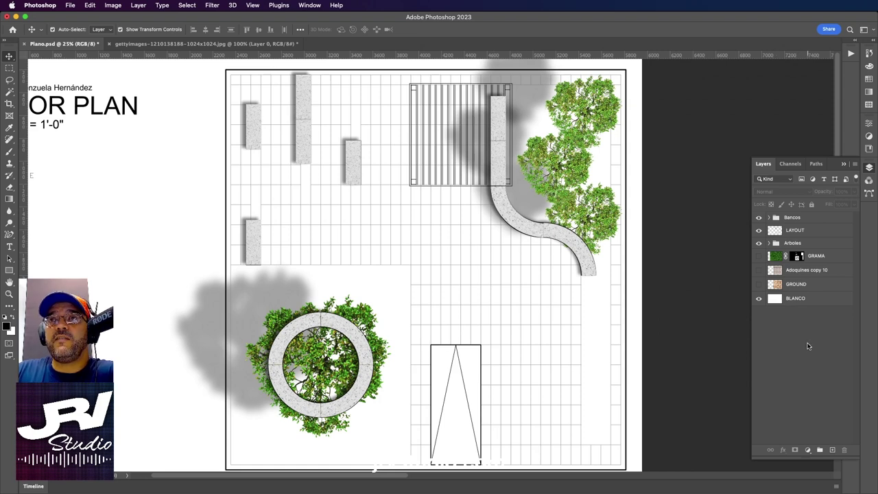
- Move the Arboles group above the Bancos group and compare the trees shown and hidden
click(799, 246)
drag(813, 246, 812, 217)
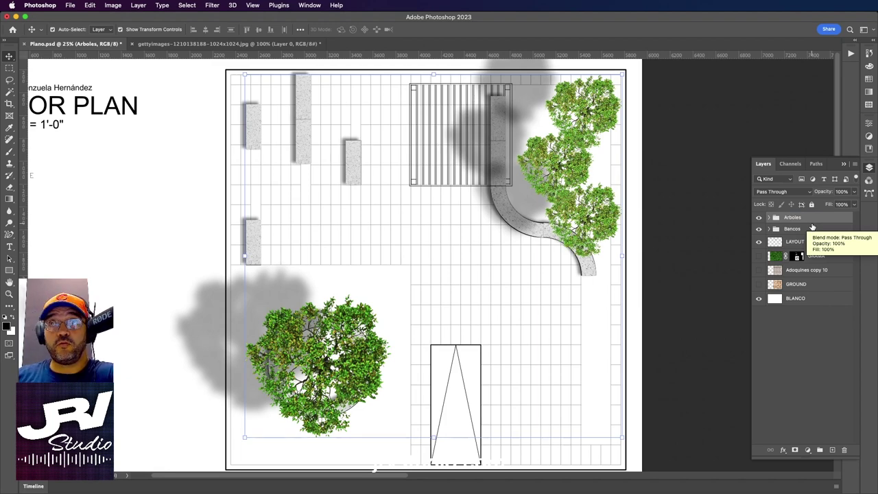
click(788, 337)
click(760, 218)
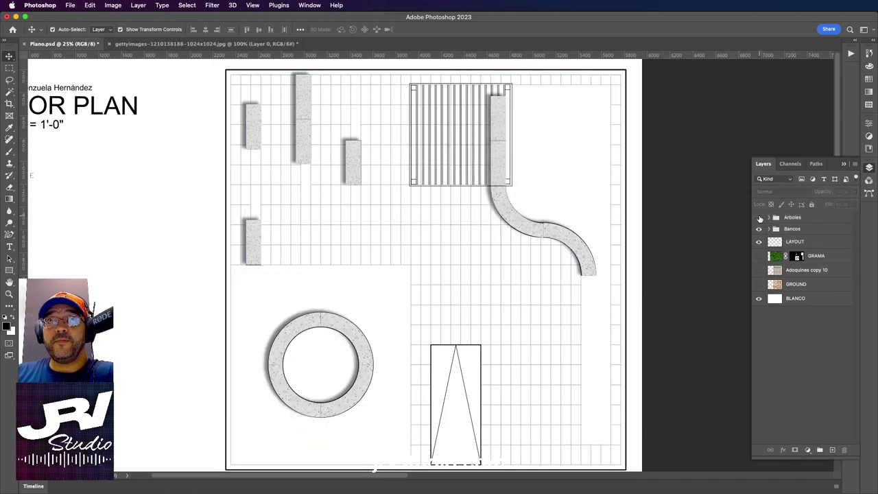
click(760, 217)
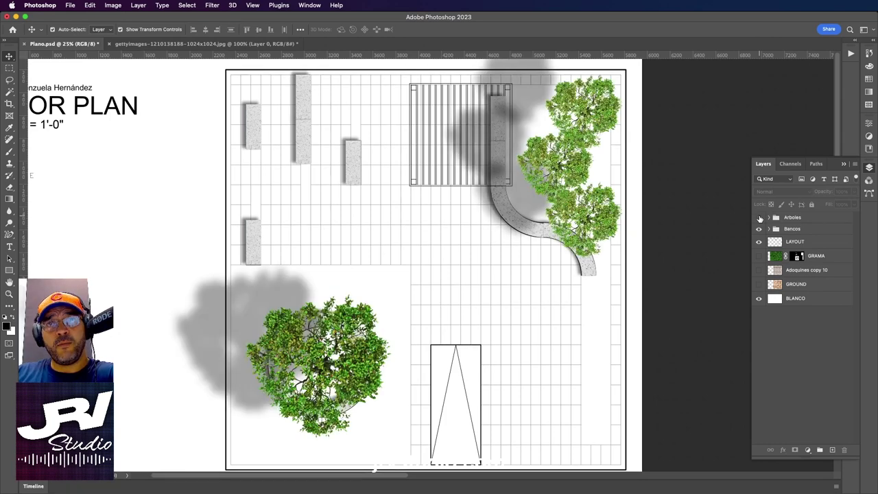
click(760, 217)
click(759, 218)
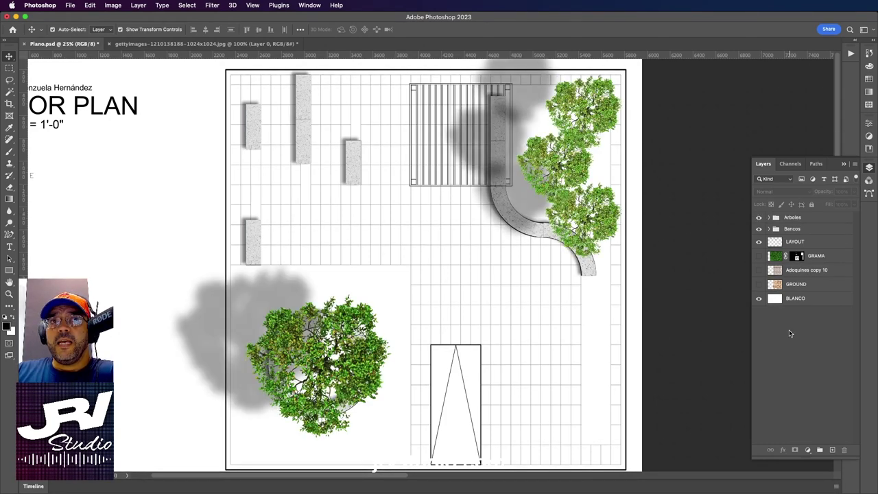
- Show the GRAMA grass, Adoquines copy 10 pavers and GROUND sand layers, then switch to Getty Images
click(759, 256)
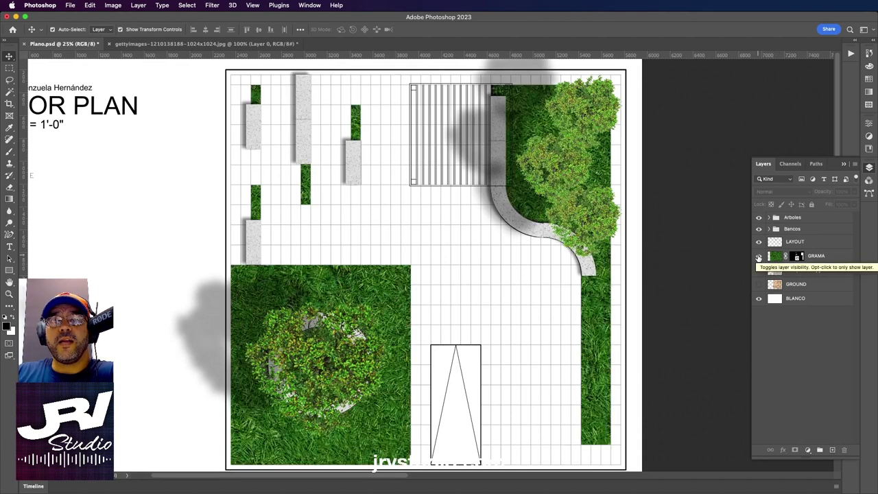
click(759, 270)
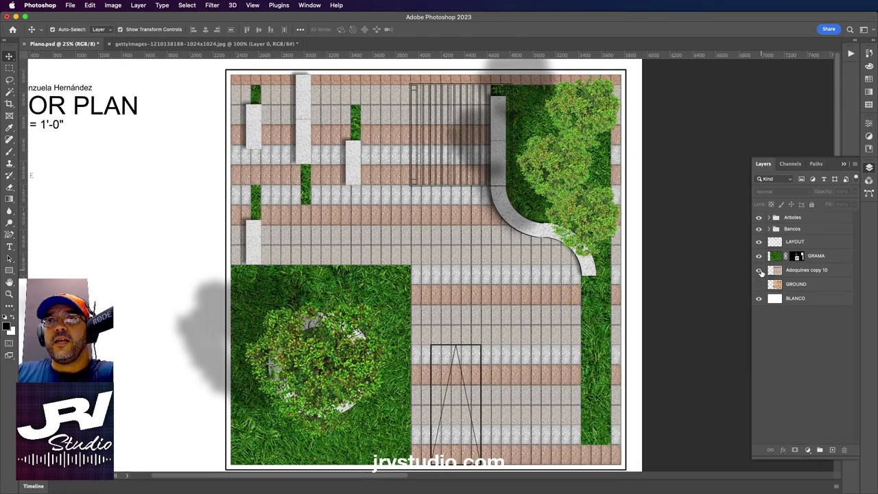
click(759, 284)
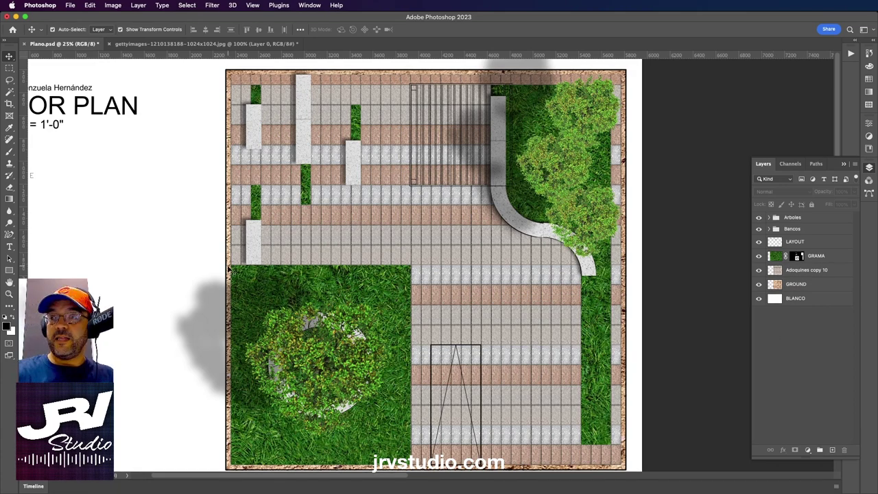
key(super+Tab)
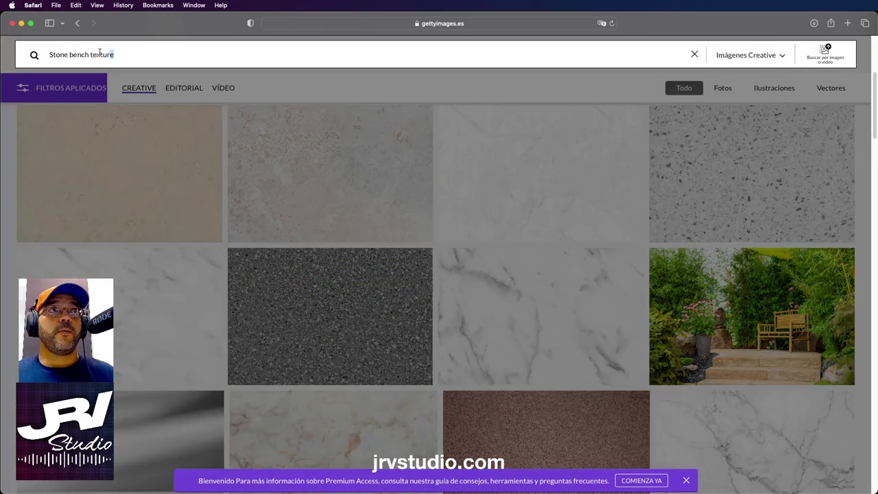
- Search Getty Images for 'Bushes' and scroll through the results
drag(120, 55, 39, 56)
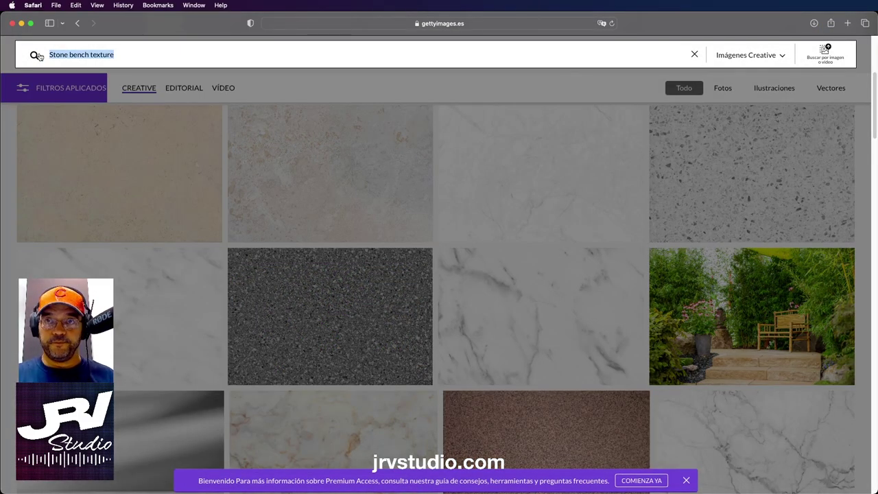
text(B)
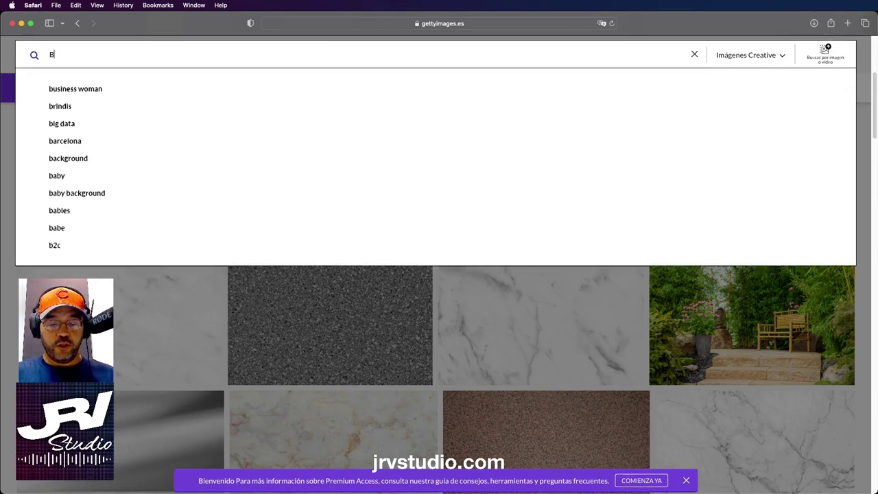
text(ushes)
key(Return)
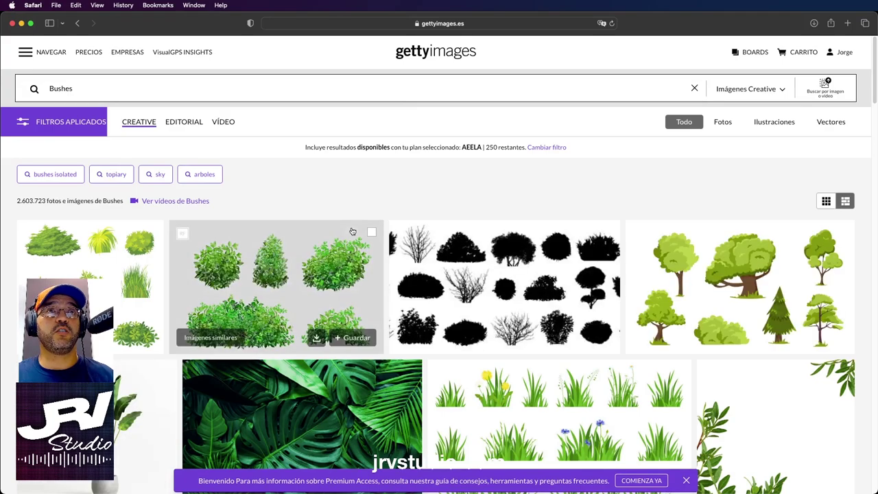
scroll(353, 232, down, 3)
scroll(352, 231, down, 2)
scroll(352, 232, down, 3)
scroll(352, 231, down, 2)
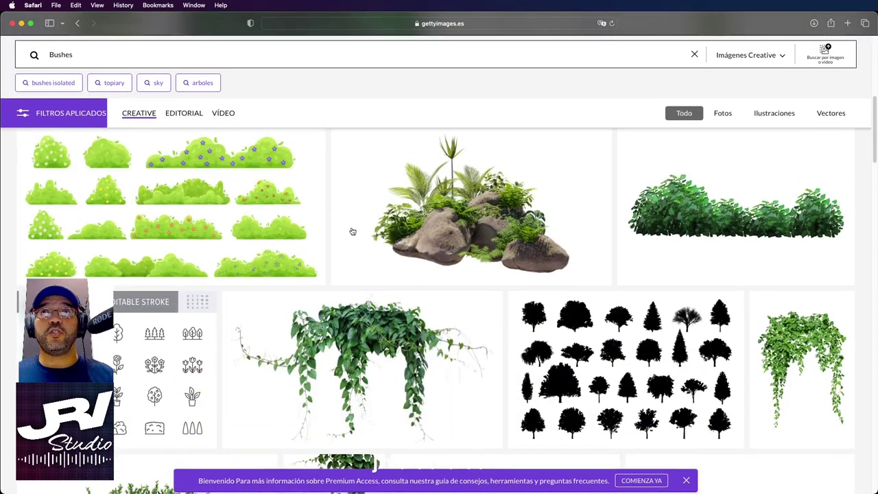
scroll(352, 231, down, 2)
scroll(352, 232, down, 3)
scroll(352, 231, down, 3)
scroll(352, 231, down, 2)
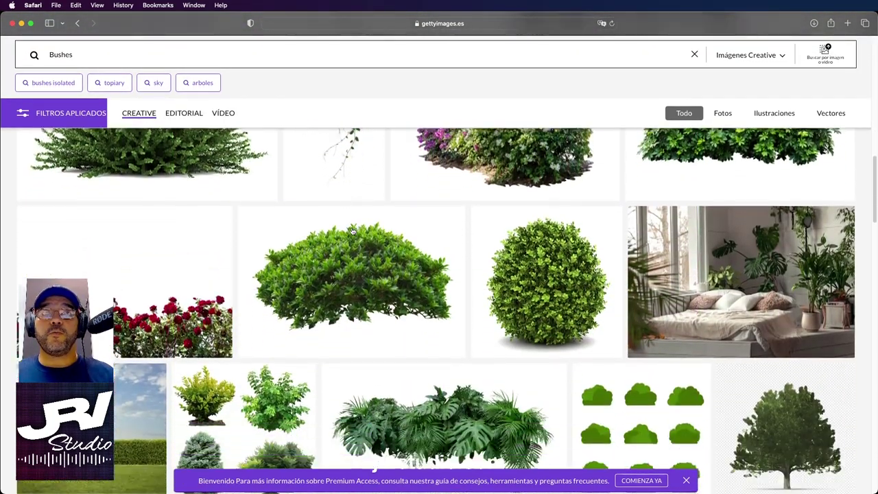
scroll(352, 231, down, 3)
scroll(352, 231, down, 3)
scroll(352, 231, down, 2)
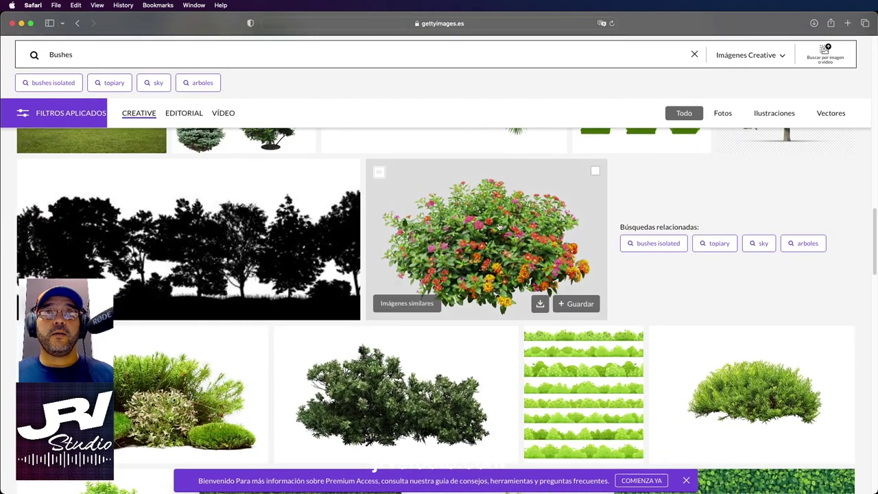
scroll(489, 243, down, 2)
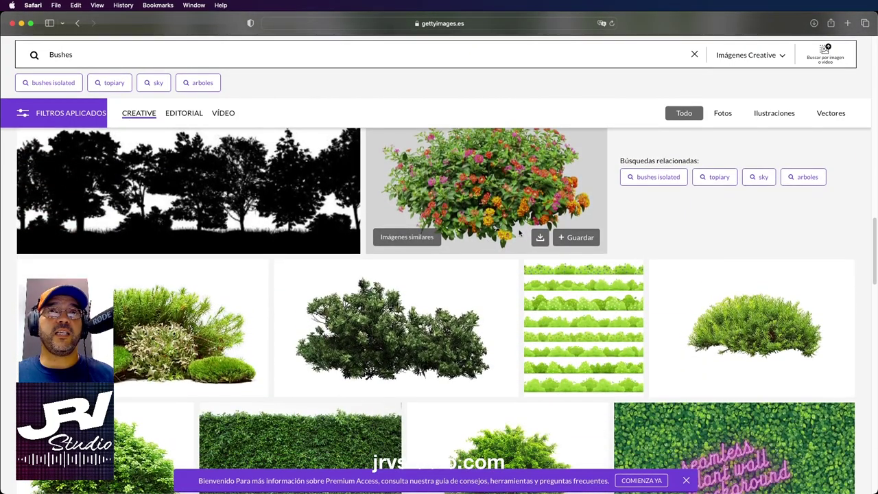
scroll(488, 244, down, 4)
scroll(520, 233, down, 1)
scroll(520, 234, down, 4)
scroll(520, 233, down, 1)
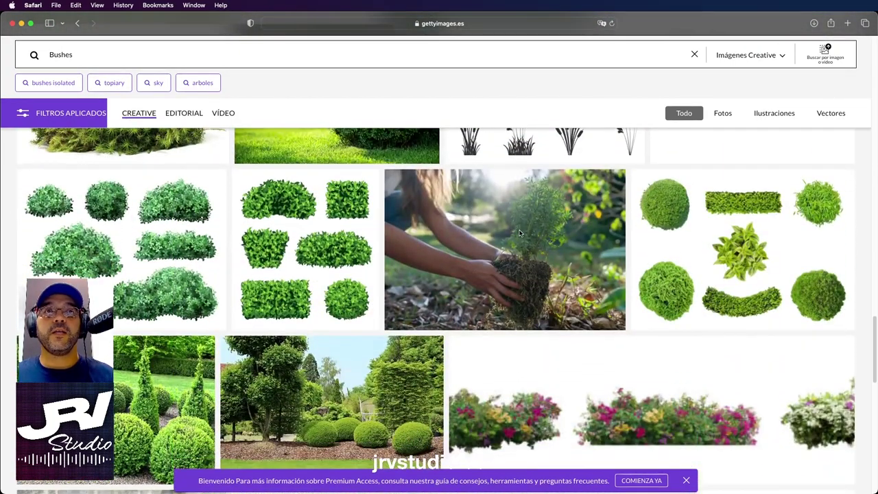
scroll(520, 234, down, 1)
scroll(520, 234, down, 1)
scroll(520, 234, down, 1)
scroll(521, 234, down, 1)
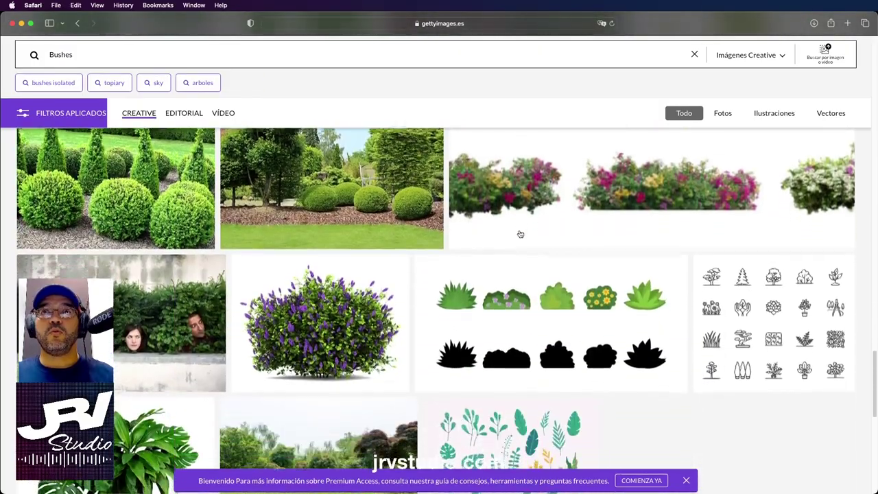
scroll(520, 234, down, 2)
scroll(520, 234, down, 1)
scroll(521, 234, down, 1)
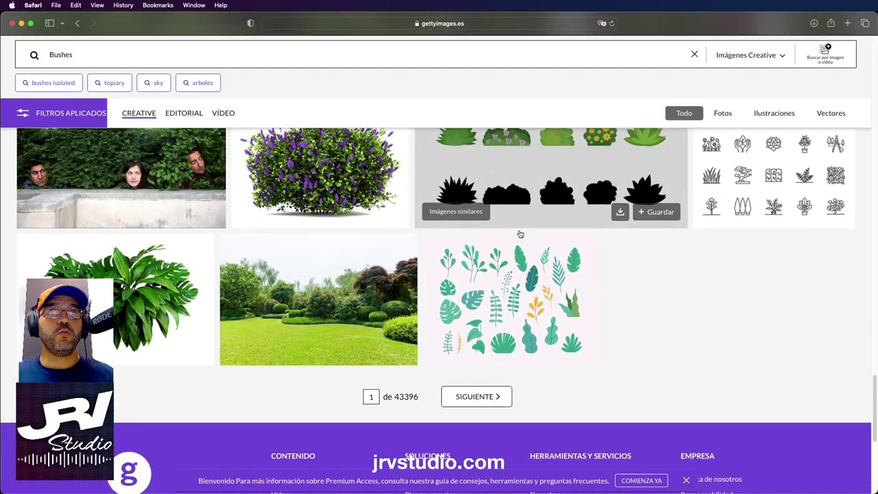
scroll(520, 234, down, 2)
scroll(520, 233, down, 2)
scroll(520, 234, up, 1)
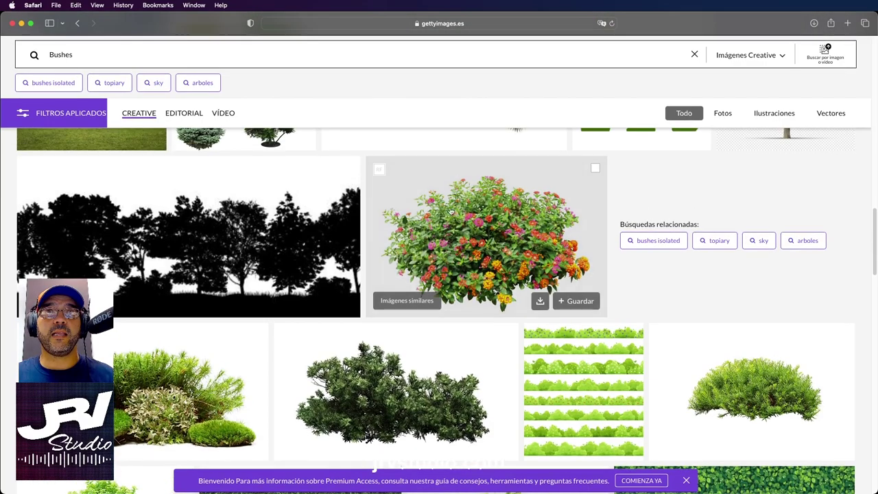
- Open a flowering bush image's details and browse the related images
click(470, 229)
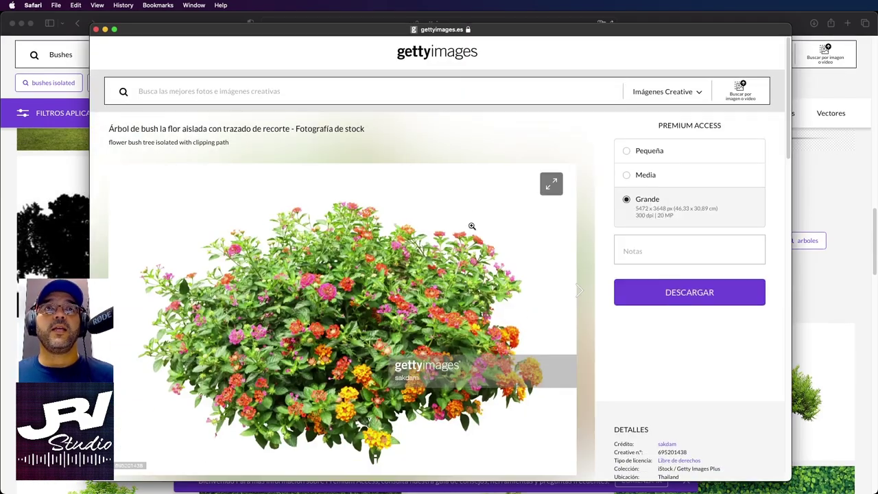
scroll(473, 206, down, 2)
scroll(475, 193, down, 1)
scroll(475, 194, down, 2)
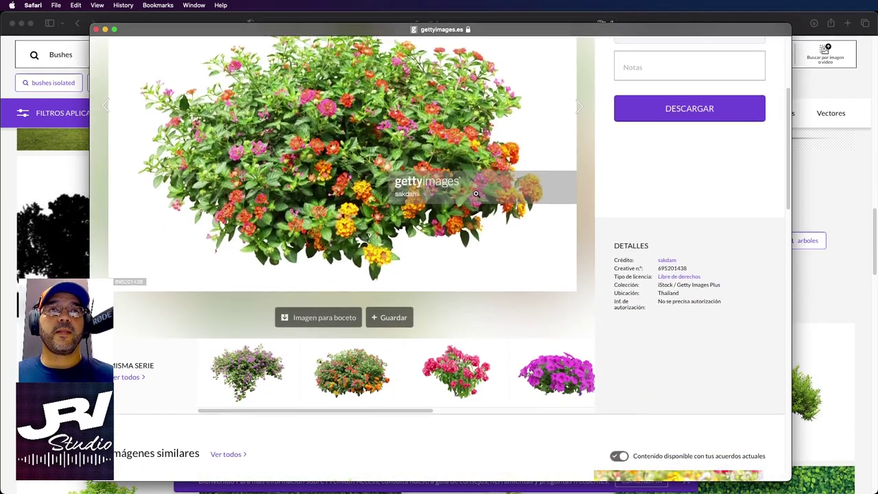
scroll(475, 194, down, 2)
scroll(476, 193, down, 1)
scroll(476, 194, down, 2)
scroll(476, 194, down, 2)
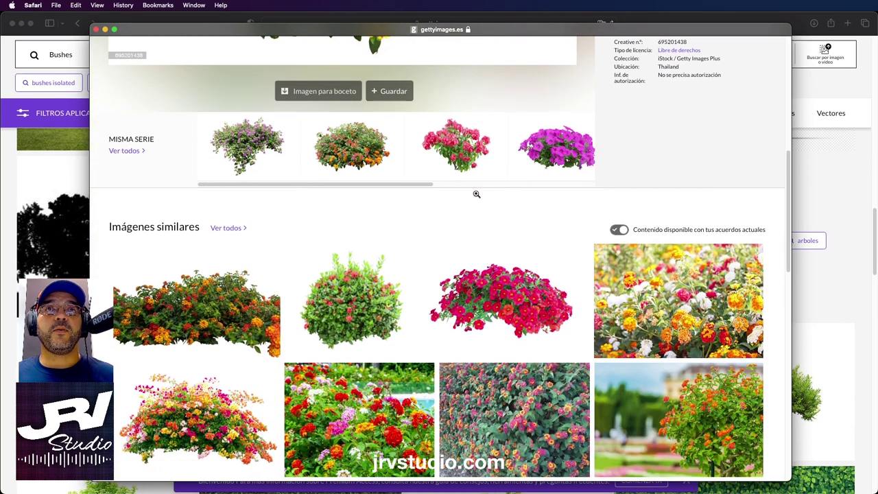
scroll(511, 286, down, 2)
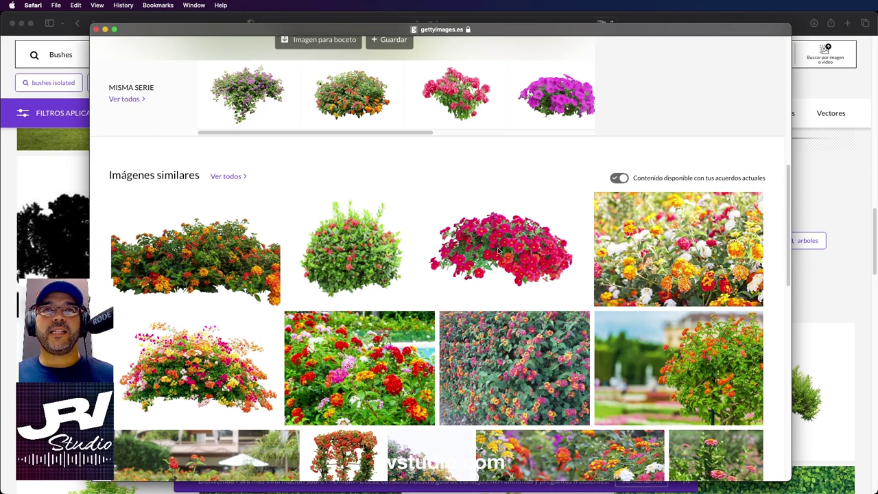
- Download the red petunia image and close its detail view
click(498, 252)
scroll(496, 261, down, 2)
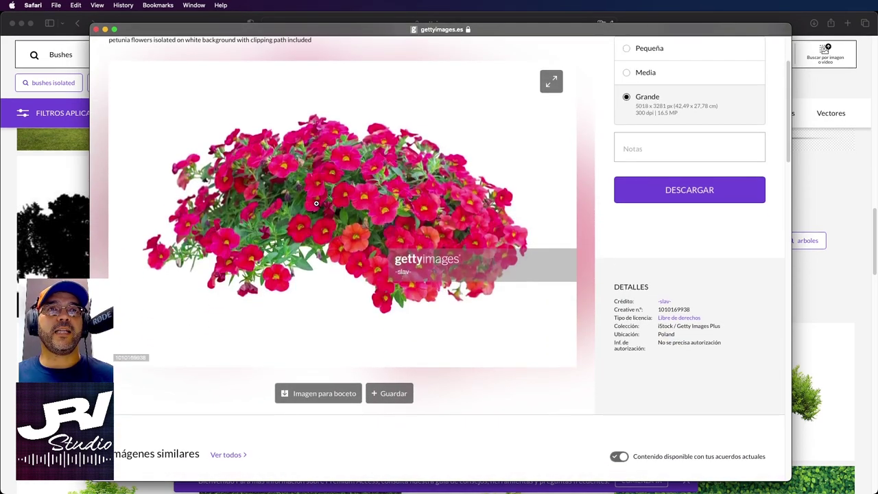
right_click(329, 181)
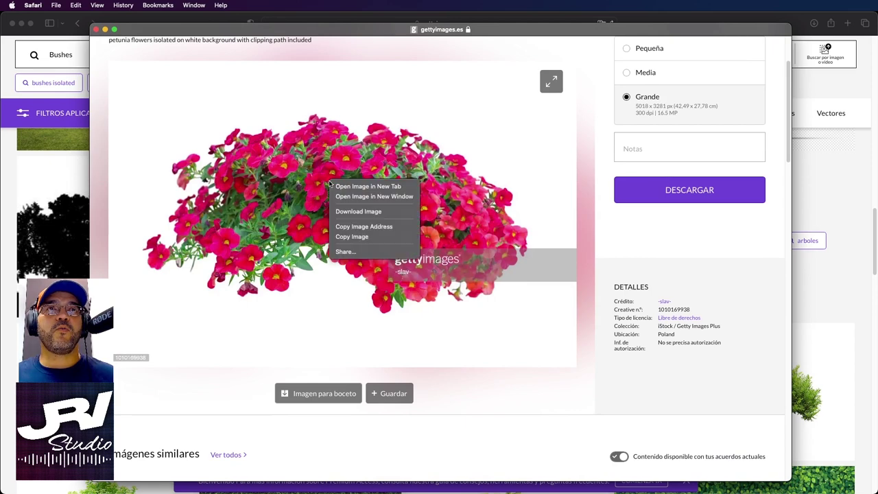
click(358, 212)
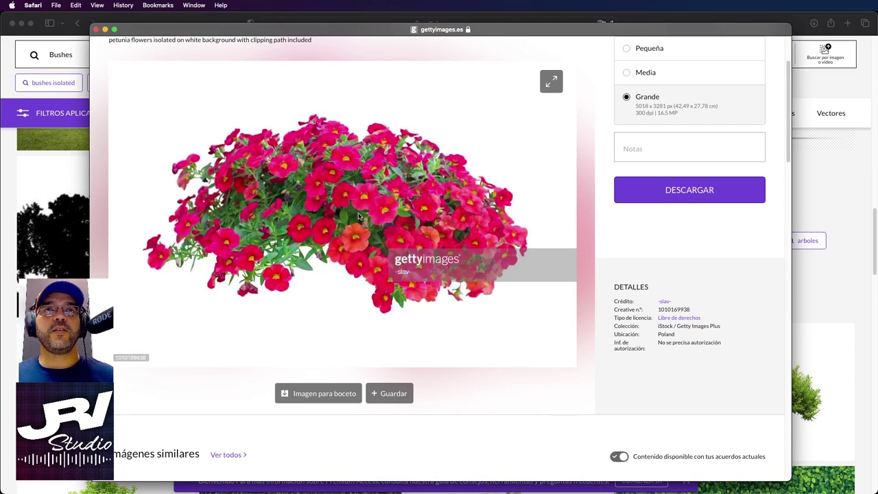
click(97, 29)
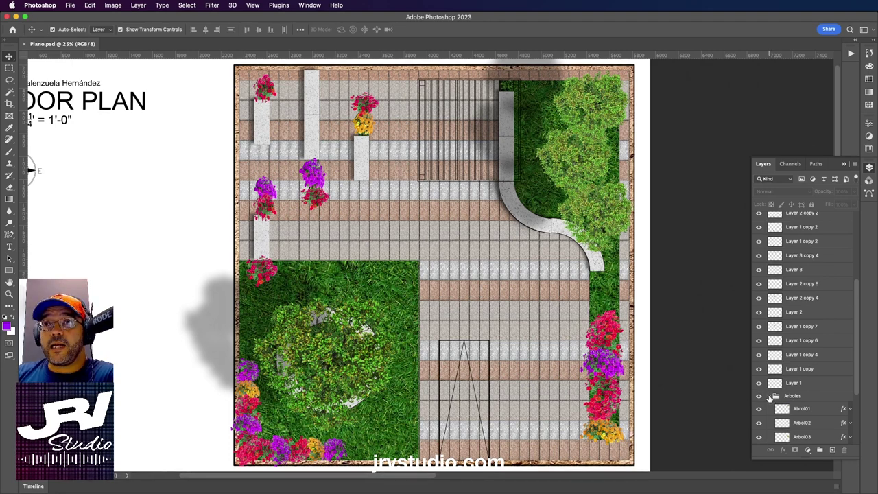
- Collapse Arboles and group Layer 1 copy 5 through Layer 1 into a group named 'Bushes'
click(770, 397)
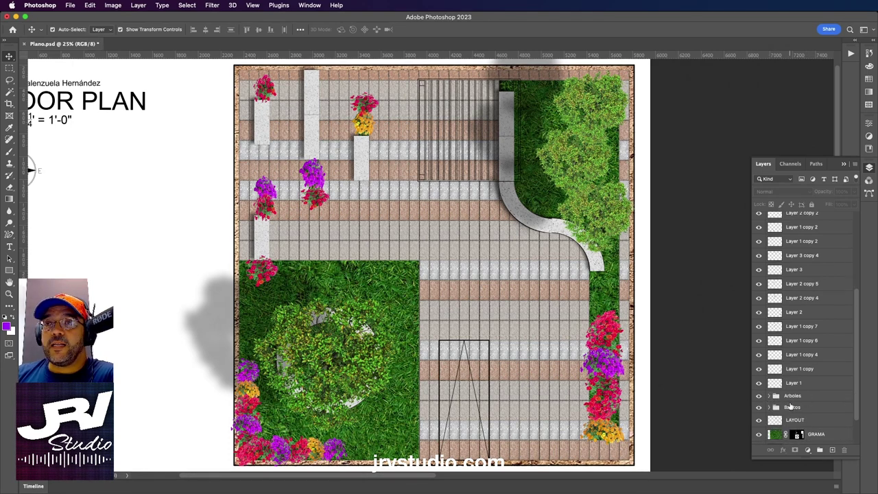
scroll(809, 358, up, 5)
scroll(810, 360, up, 3)
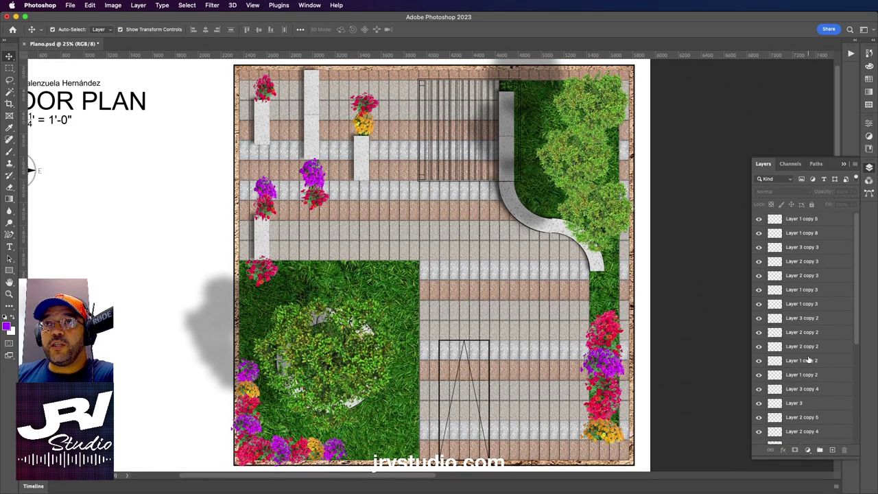
click(806, 220)
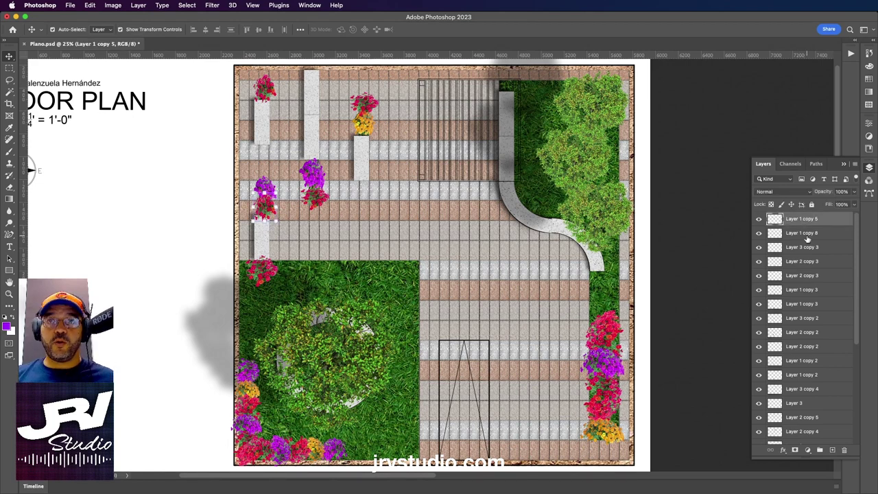
scroll(809, 247, down, 7)
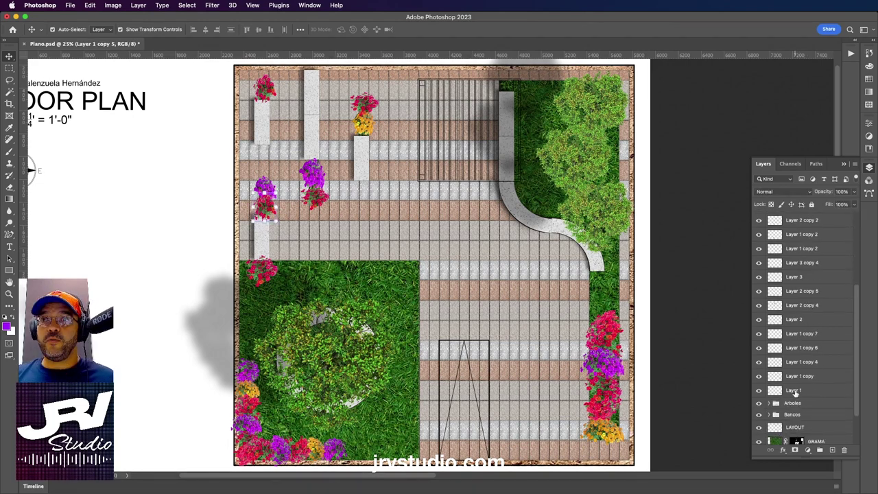
shift+click(794, 391)
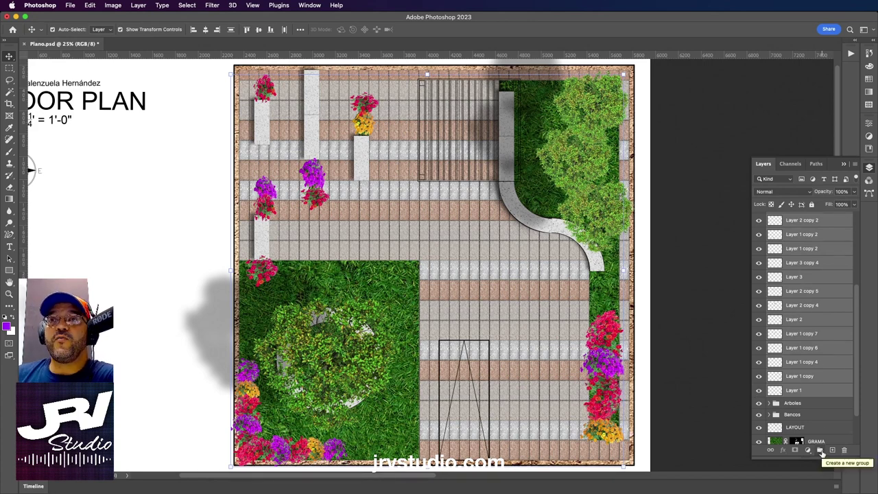
click(822, 452)
double_click(793, 217)
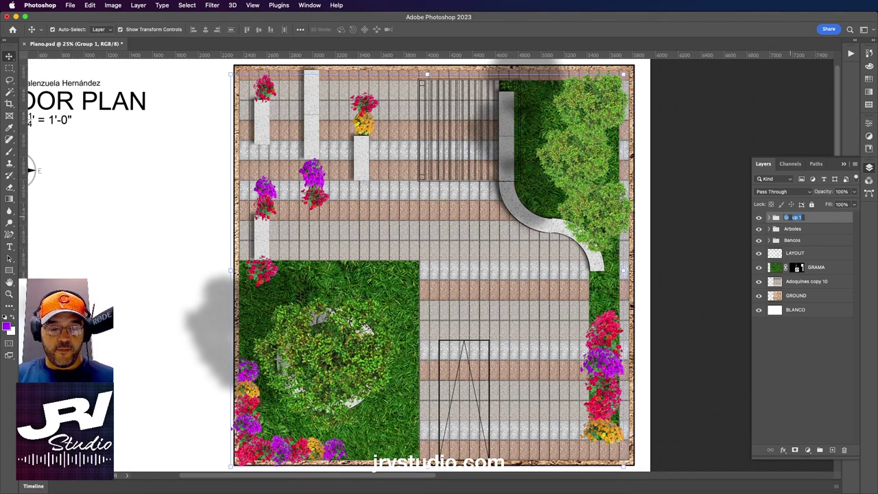
text(Bushes)
key(Return)
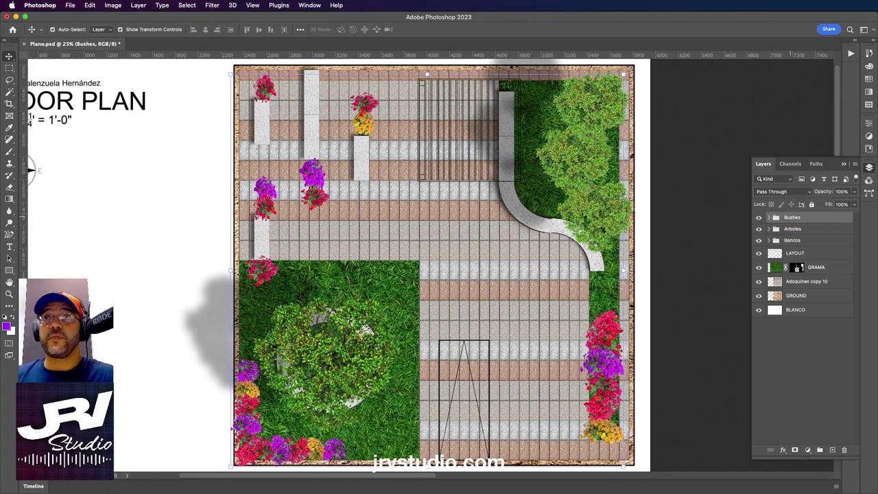
- Toggle the Bushes group's visibility to check the flowers, then deselect it
click(759, 219)
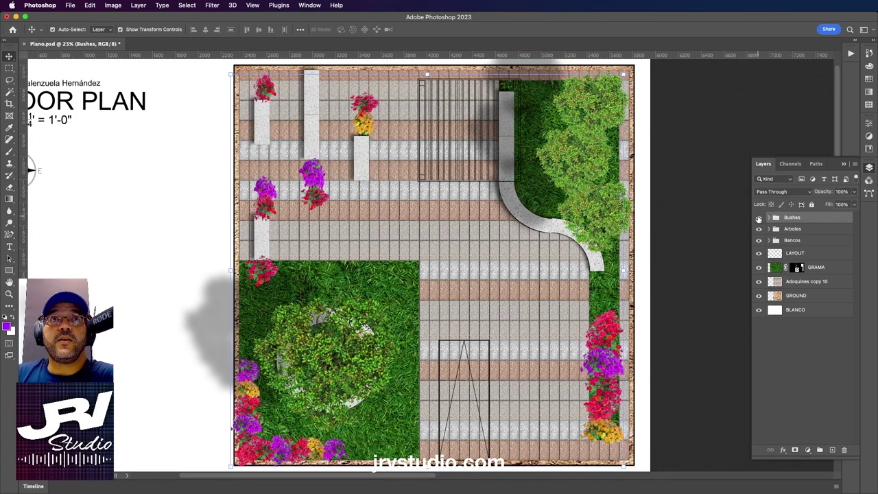
click(759, 218)
click(759, 219)
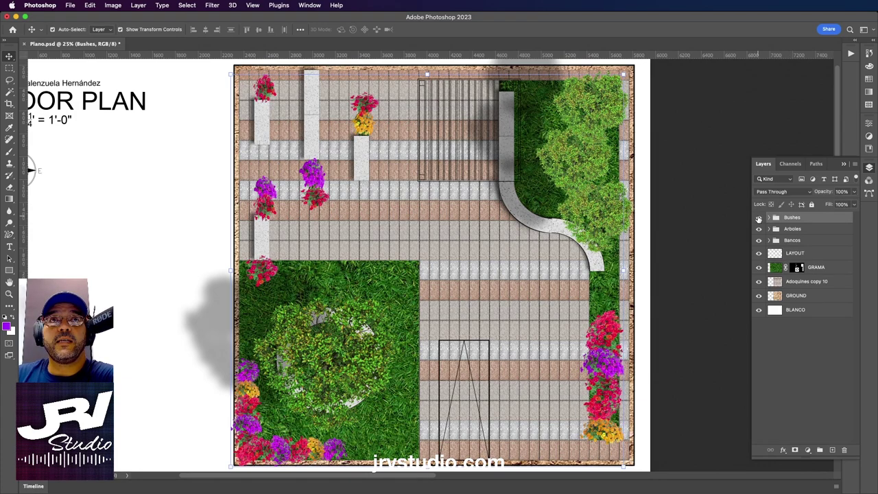
click(759, 218)
click(759, 218)
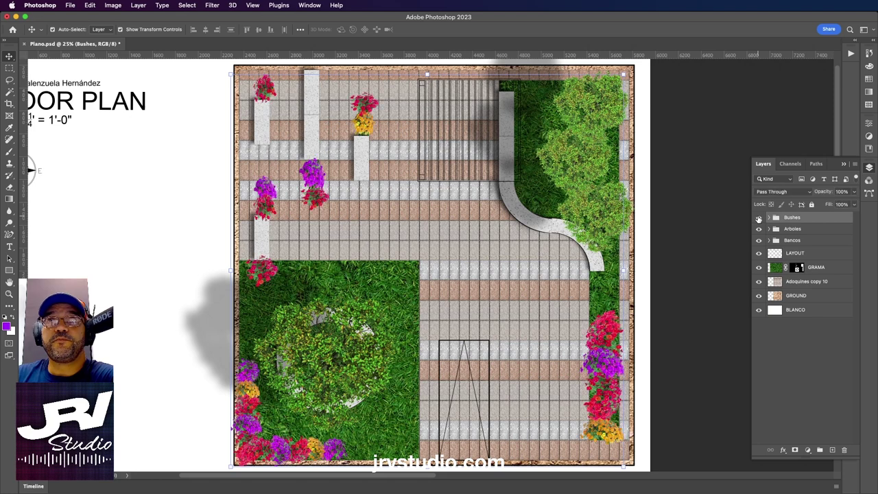
click(759, 218)
click(707, 243)
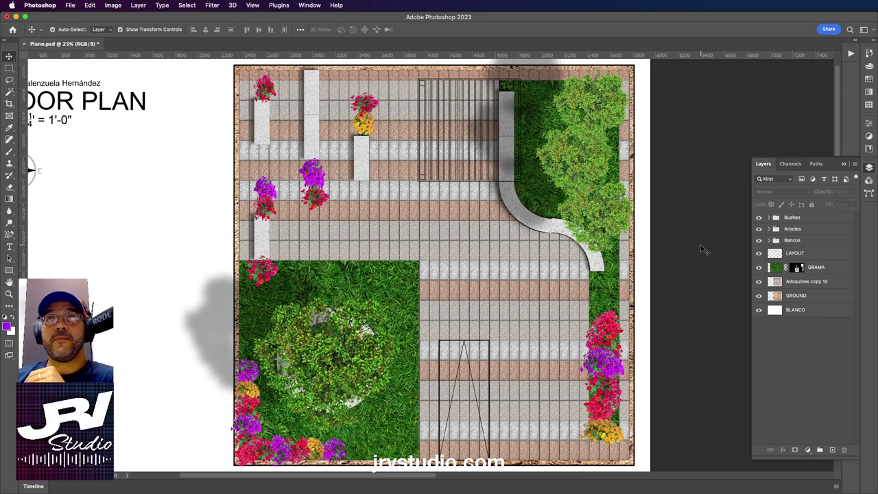
- Place the petunia image embedded in the left margin, then delete it
click(70, 4)
click(94, 192)
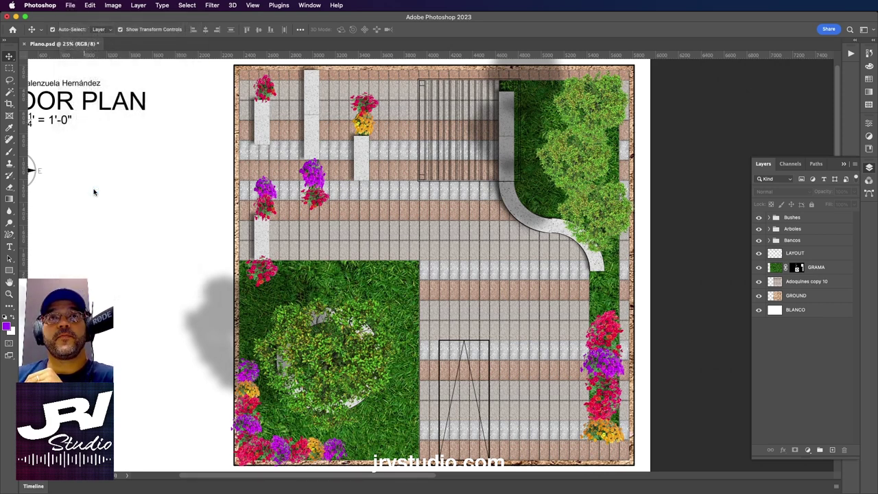
double_click(389, 131)
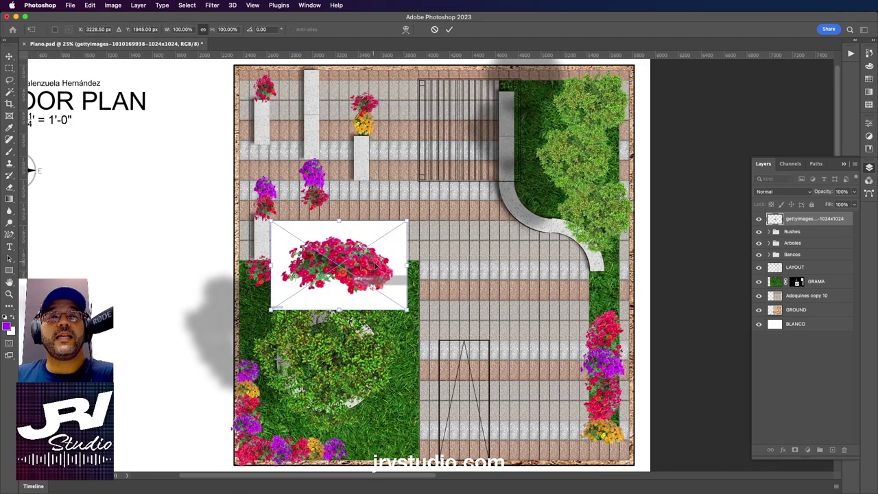
drag(377, 263, 171, 232)
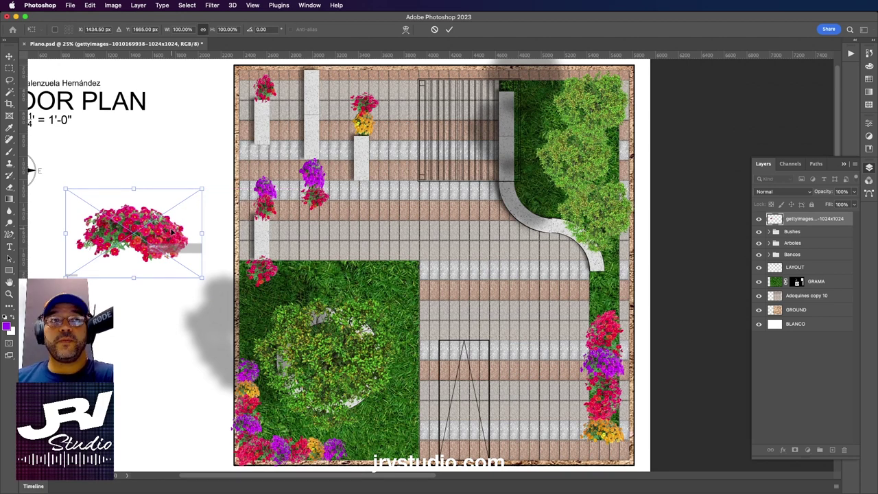
key(Return)
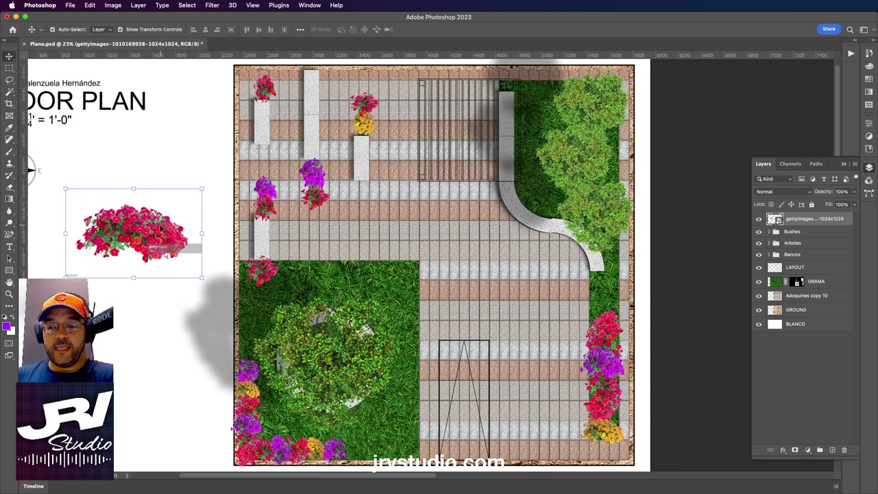
key(Delete)
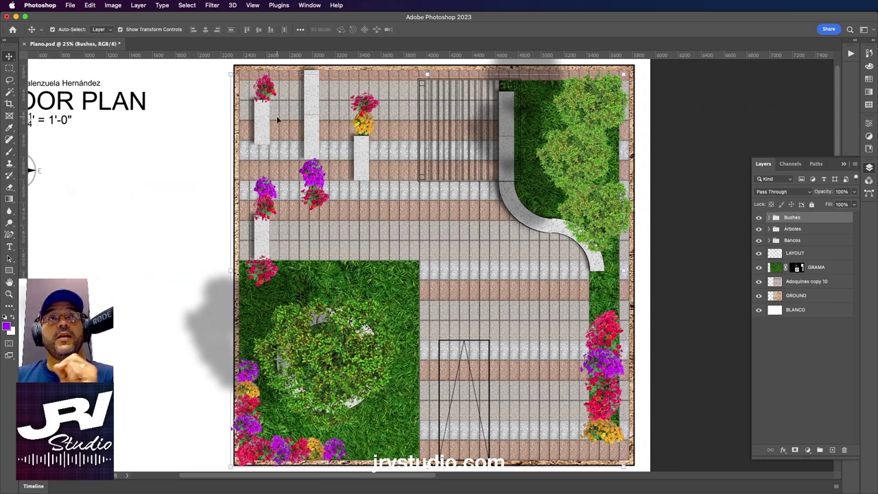
- Open the downloaded gettyimages petunia JPG from Downloads as its own document
click(70, 5)
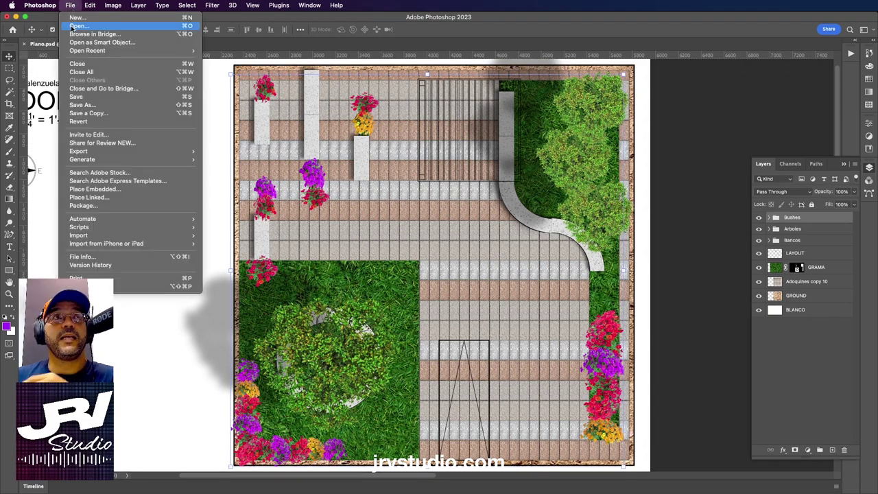
click(80, 27)
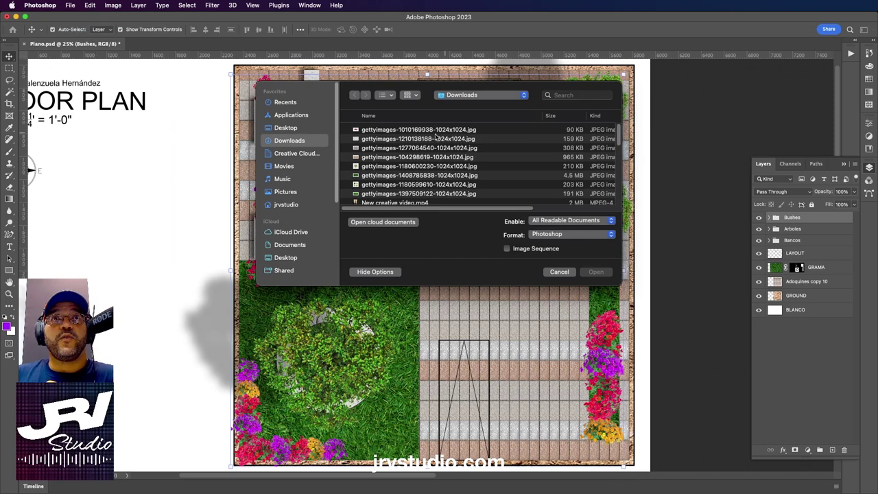
double_click(380, 130)
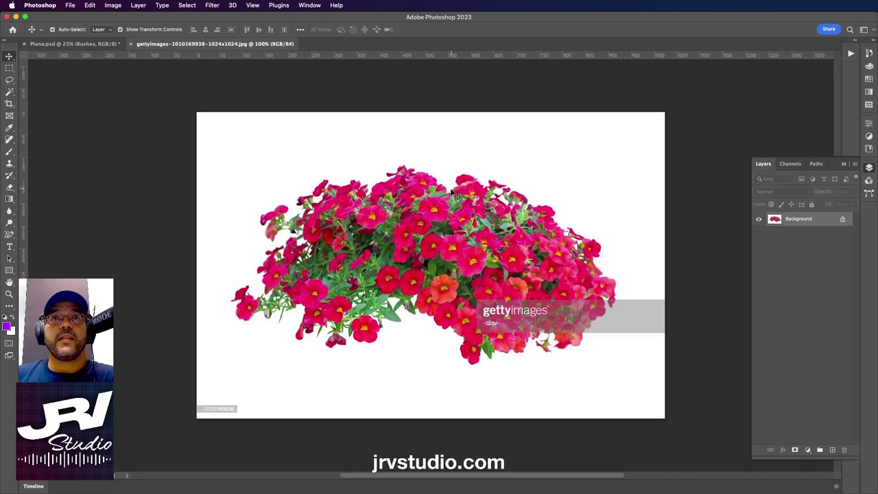
- In Replace Color, sample the magenta petals and shift their hue toward yellow
click(114, 4)
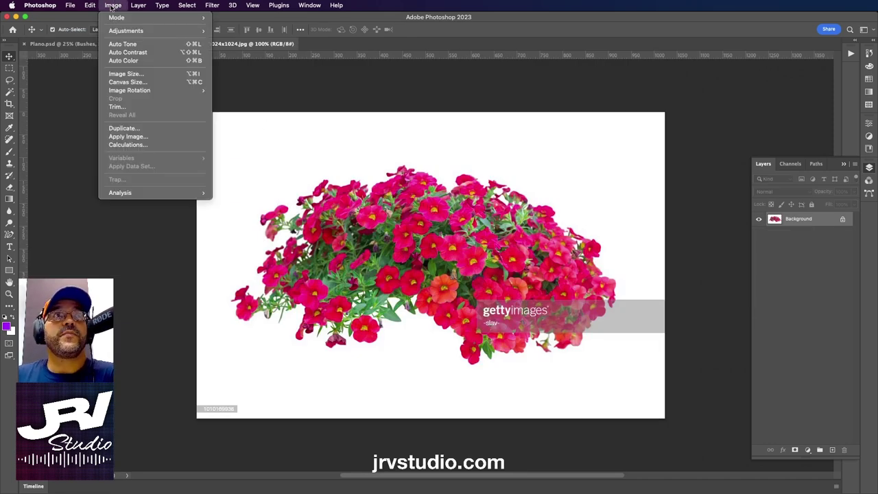
mouse_move(126, 31)
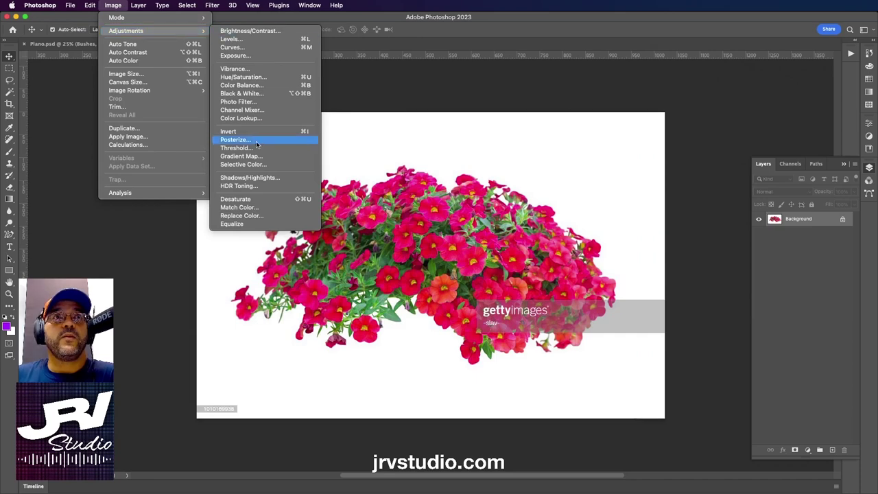
click(242, 216)
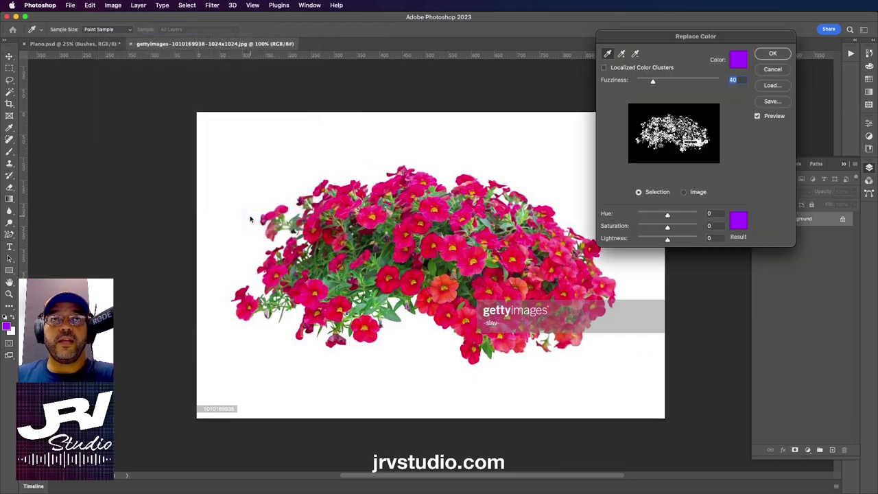
click(608, 54)
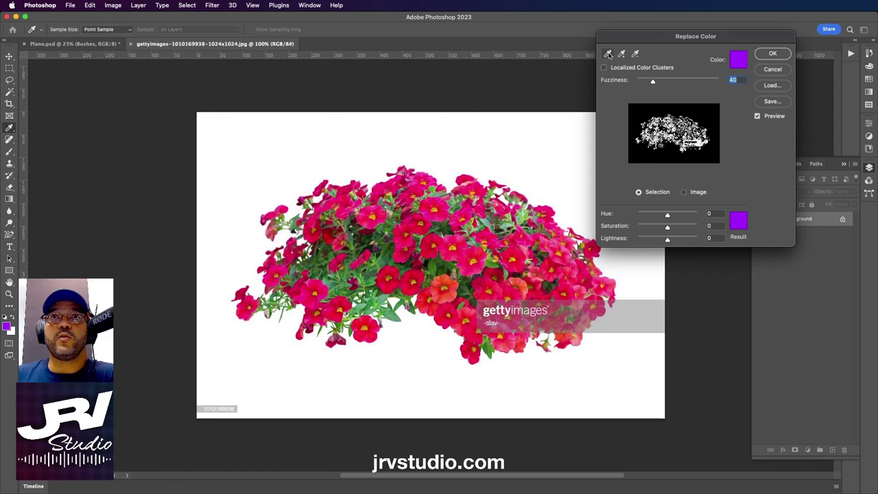
click(464, 242)
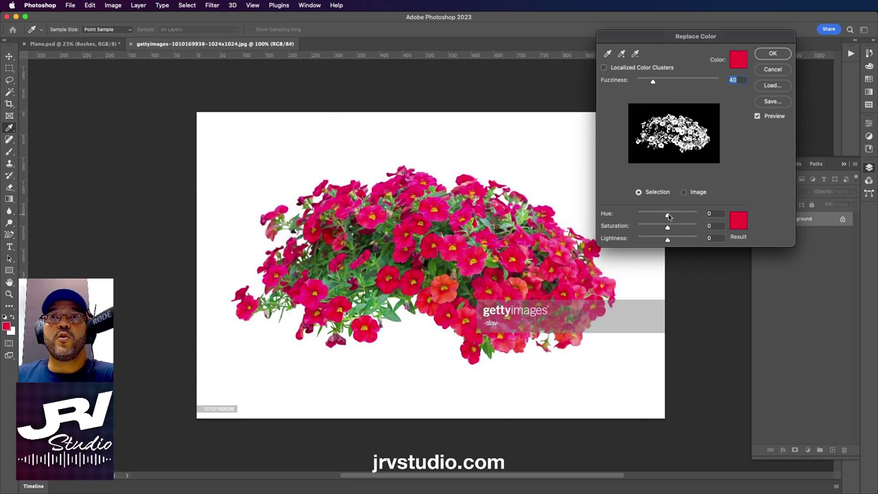
drag(669, 217, 680, 217)
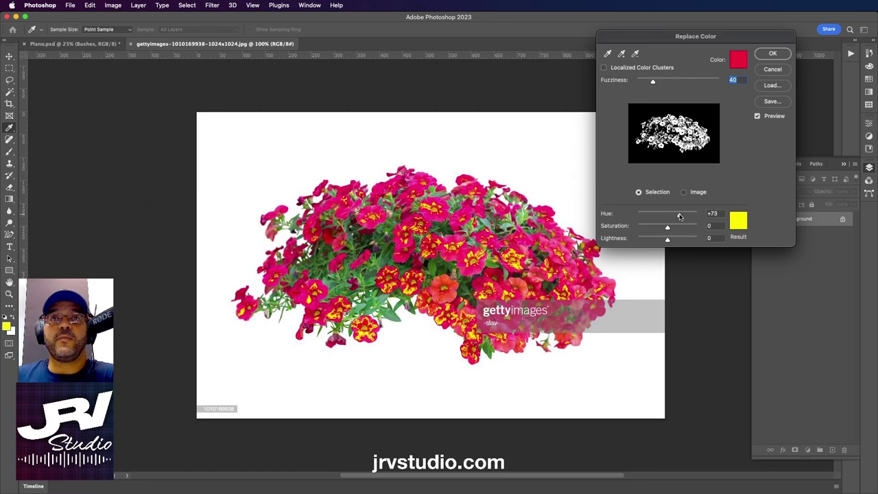
click(680, 217)
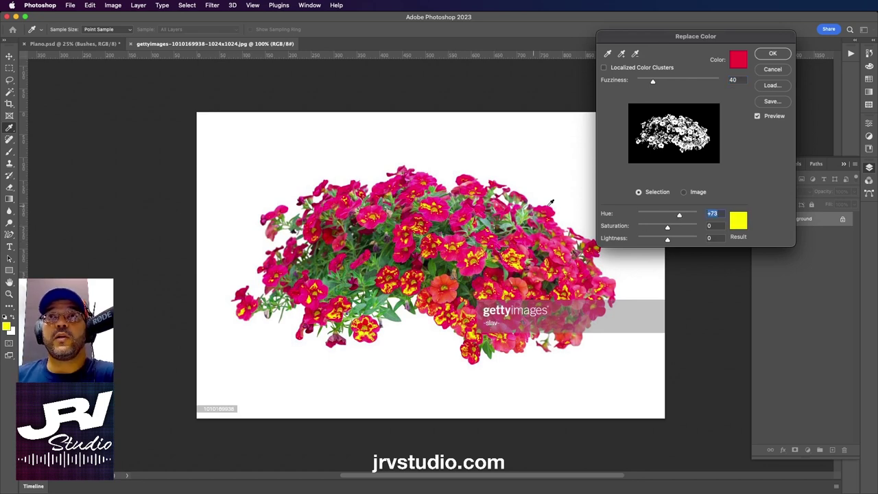
- Add more magenta, darker and red petal samples to the color selection
click(622, 55)
click(439, 215)
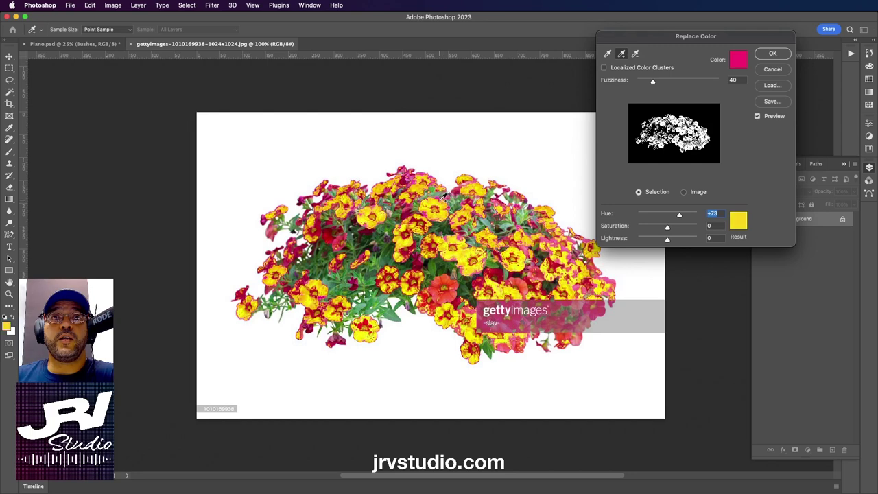
click(439, 200)
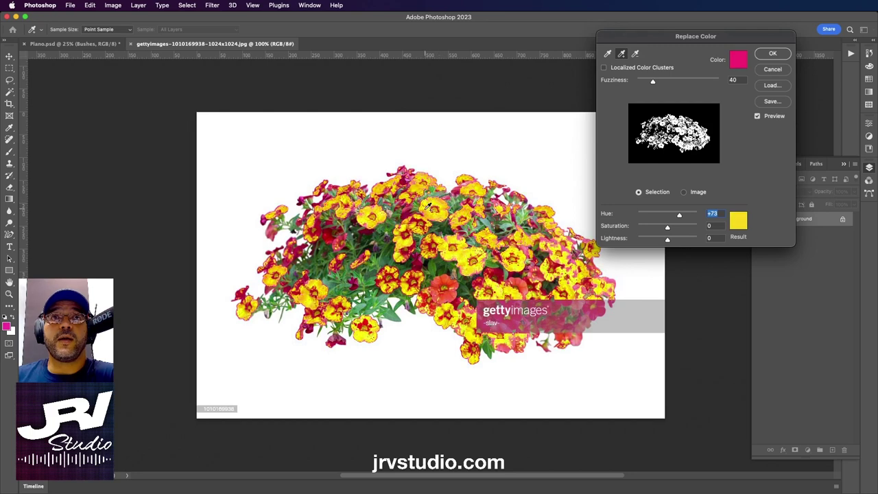
click(496, 269)
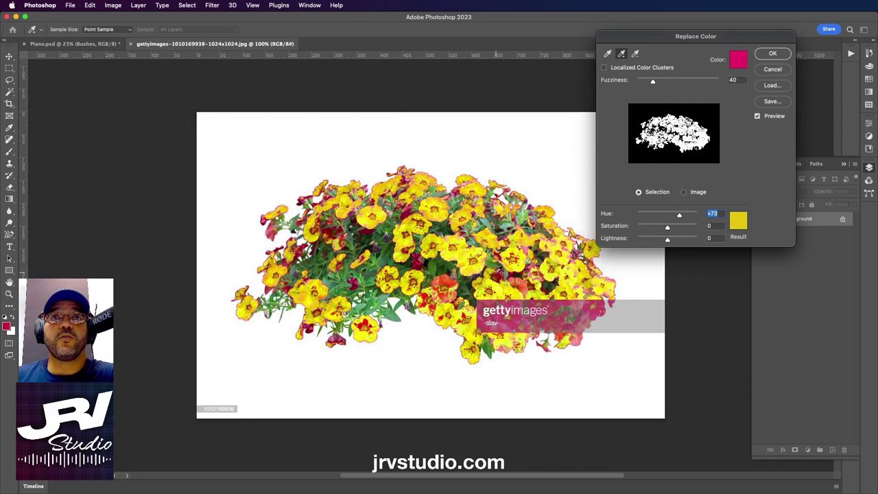
click(445, 291)
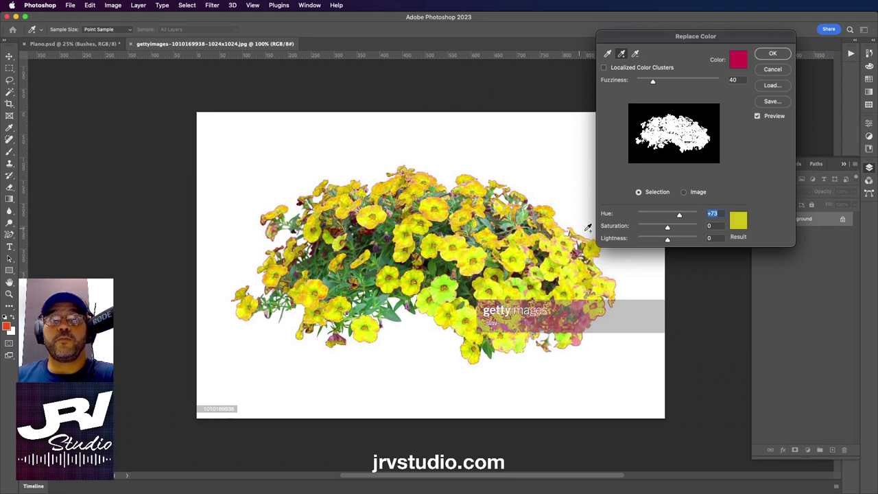
click(579, 337)
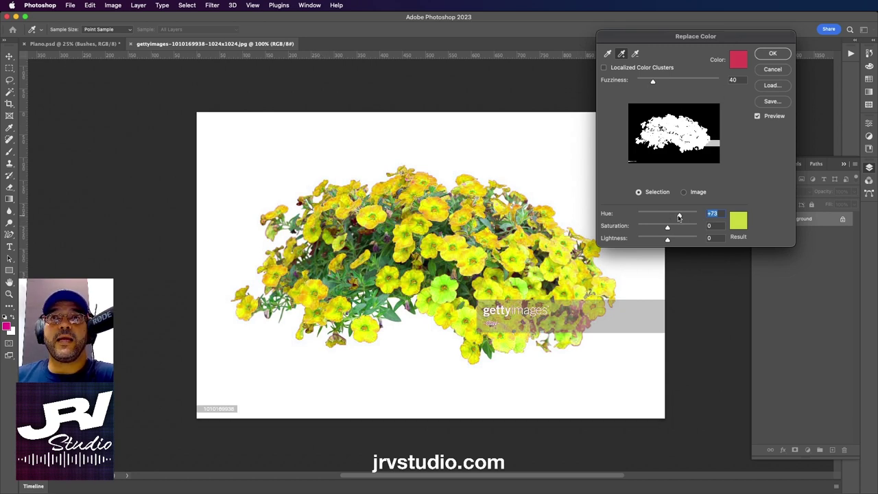
- Try Hue values -67, +15 and +70 (purple, red, yellow), then cancel Replace Color
mouse_move(679, 217)
mouse_down()
mouse_move(660, 216)
mouse_move(696, 217)
mouse_move(657, 217)
mouse_up()
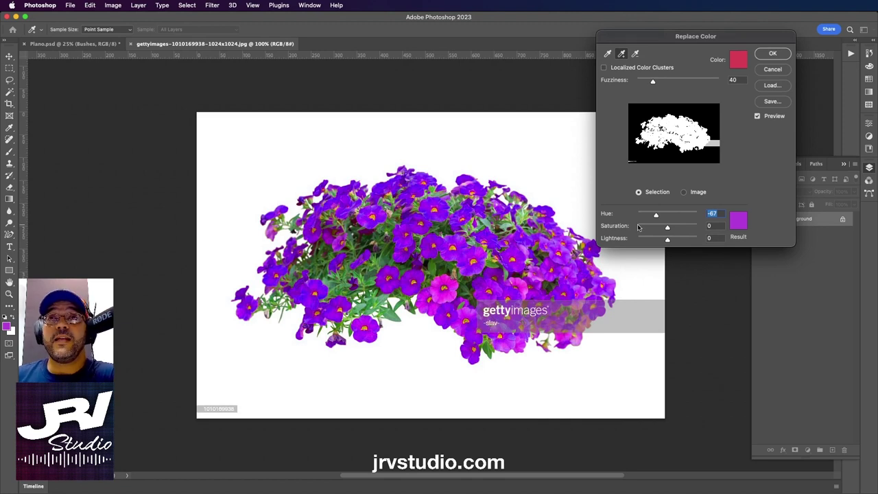
drag(657, 216, 671, 216)
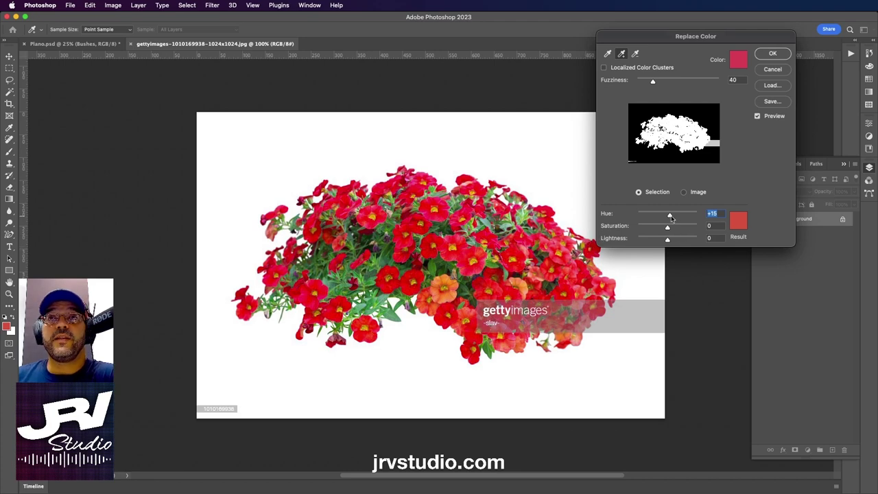
drag(671, 216, 683, 217)
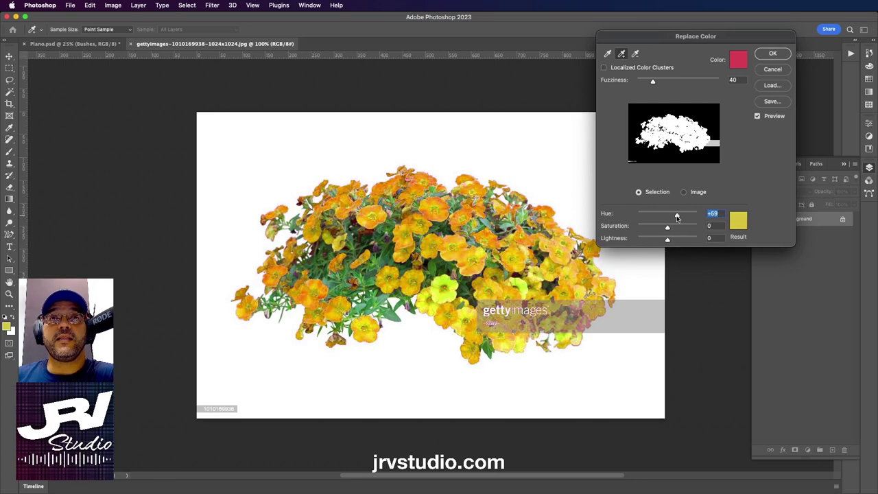
drag(677, 217, 680, 217)
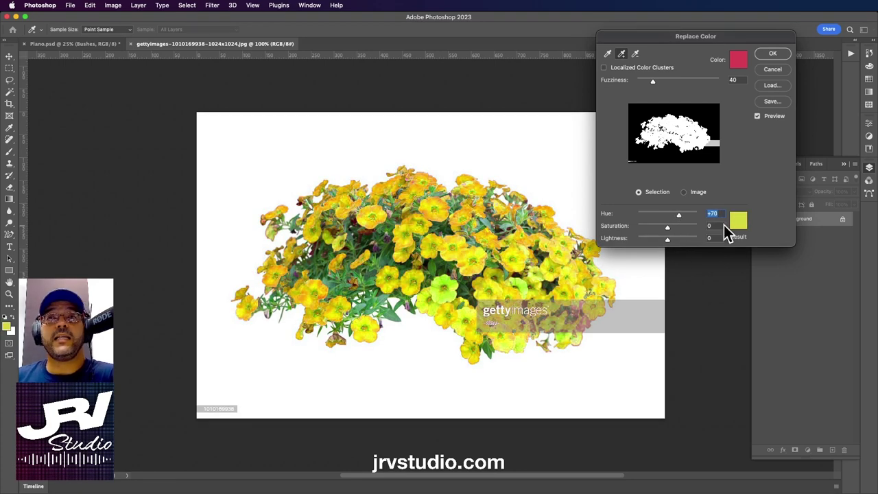
click(771, 70)
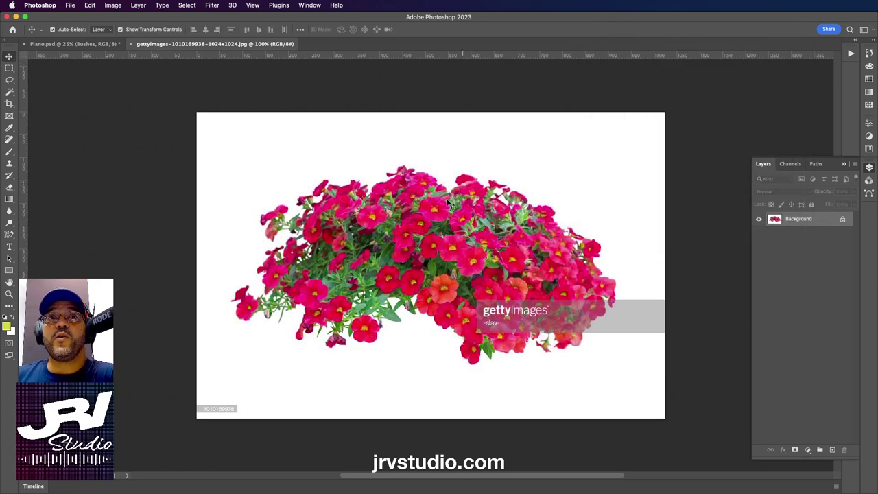
- Return to Plano.psd, select the Rectangular Marquee tool and pan to the FLOOR PLAN title
click(9, 70)
click(105, 46)
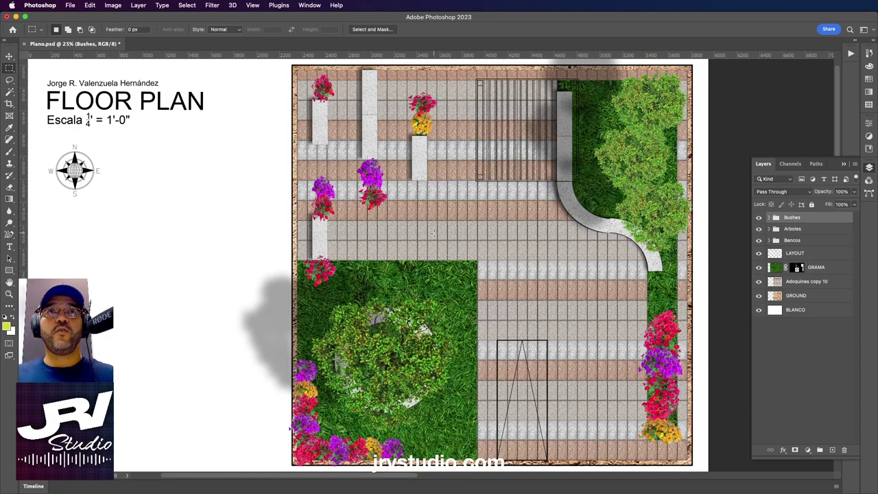
drag(433, 233, 243, 237)
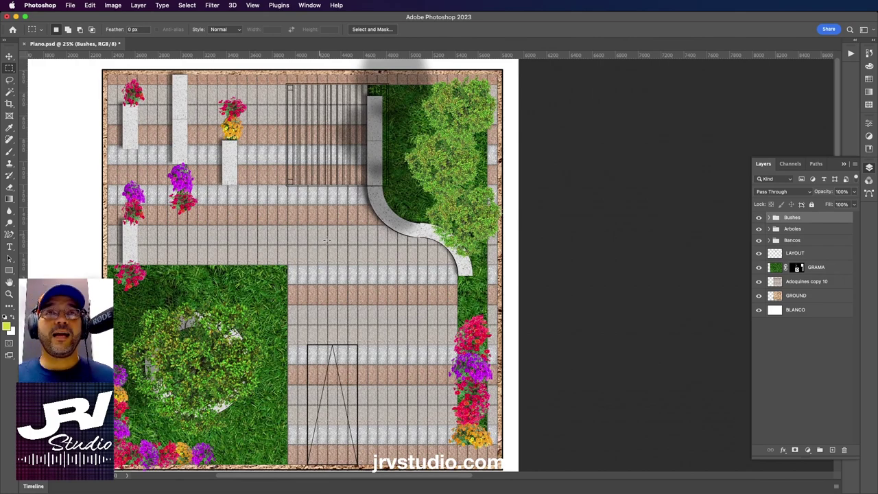
drag(326, 238, 559, 269)
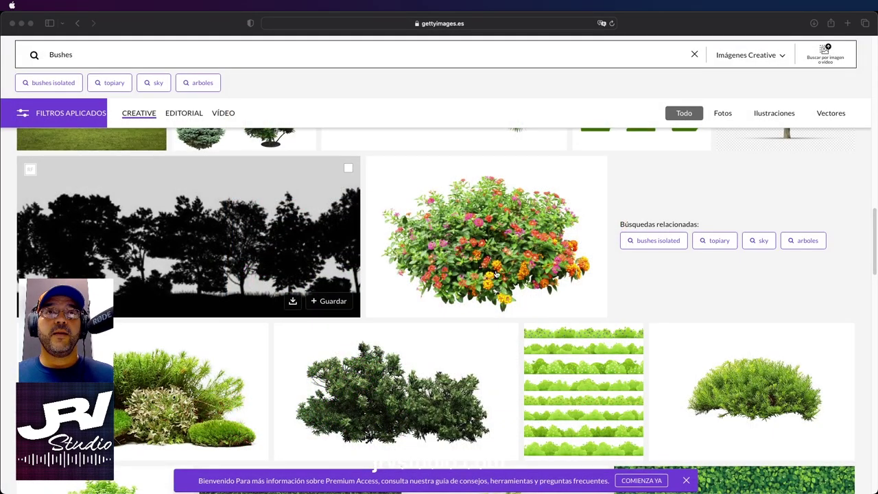
- Replace 'Bushes' with a hardwood search on Getty Images and scroll the wood-floor results
scroll(296, 165, up, 15)
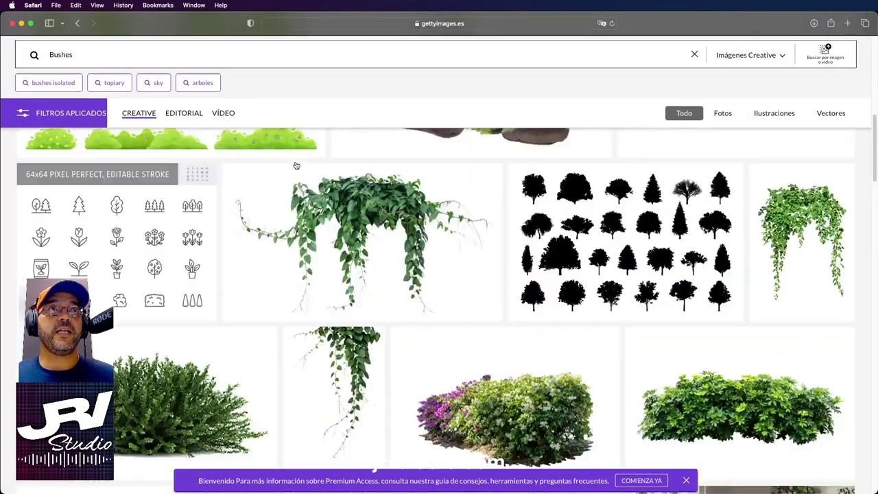
scroll(206, 123, down, 1)
click(139, 88)
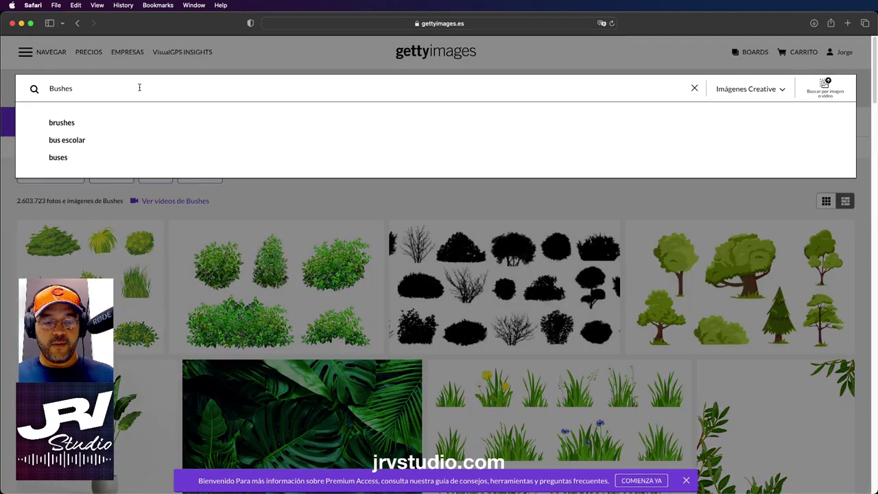
text(WOOD)
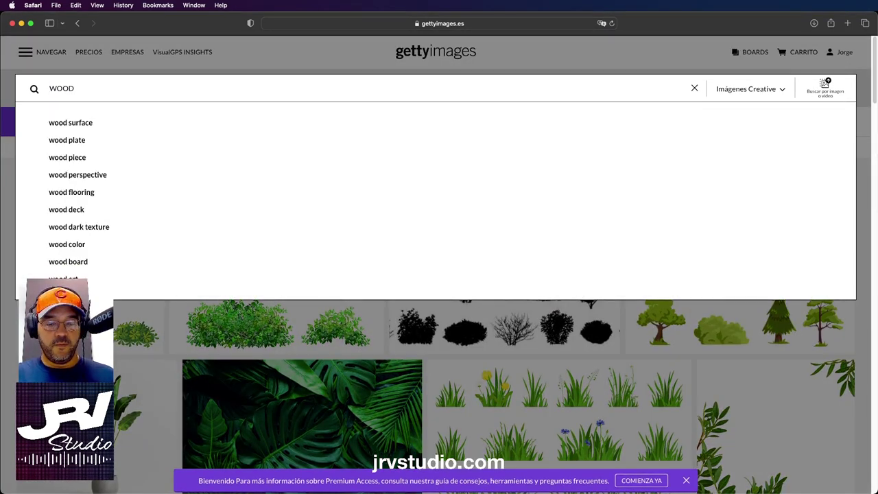
text(HARD)
key(Return)
key(Return)
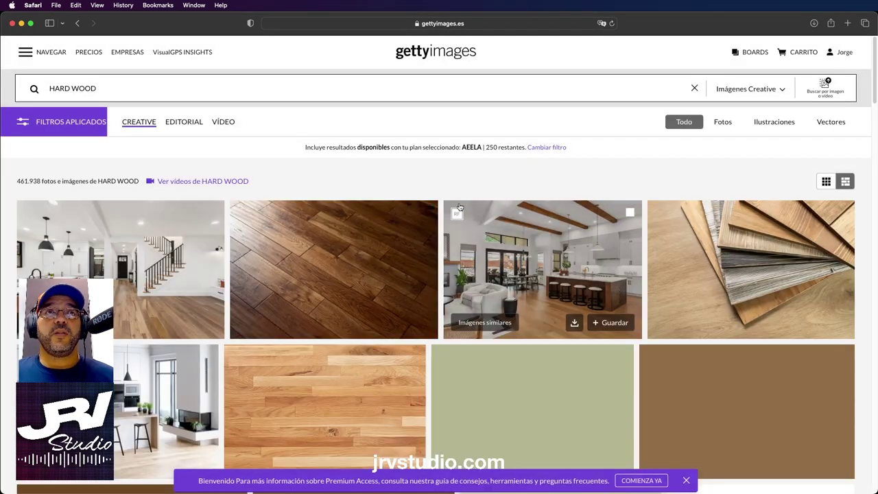
scroll(462, 202, down, 2)
scroll(460, 206, down, 3)
scroll(459, 207, down, 3)
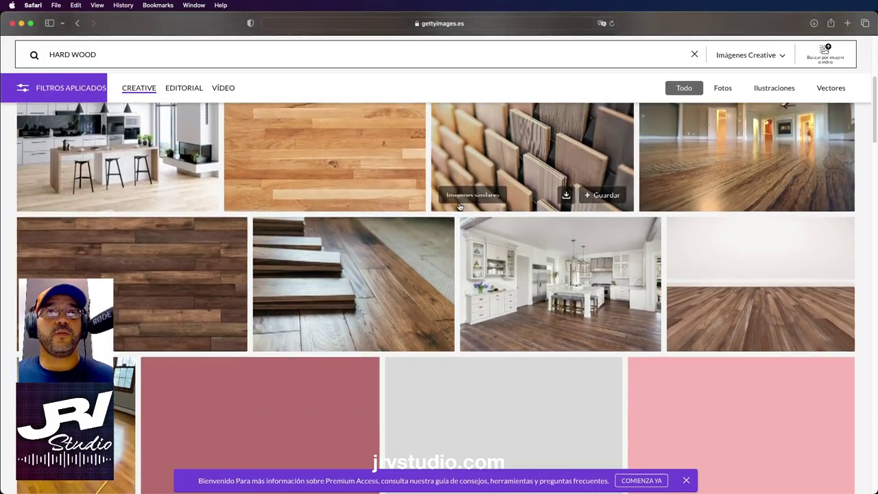
scroll(460, 207, down, 2)
scroll(460, 207, down, 3)
scroll(460, 207, down, 1)
scroll(459, 207, down, 2)
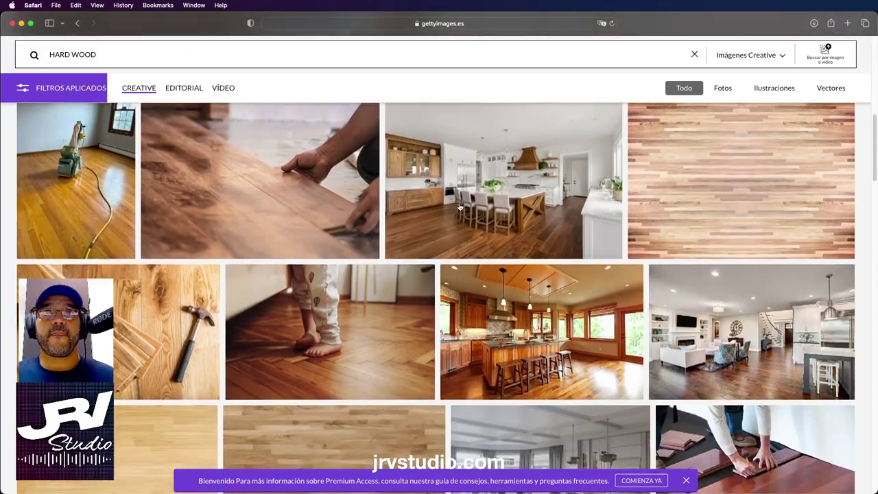
scroll(460, 207, down, 3)
scroll(460, 207, down, 3)
scroll(459, 207, down, 1)
scroll(459, 207, down, 1)
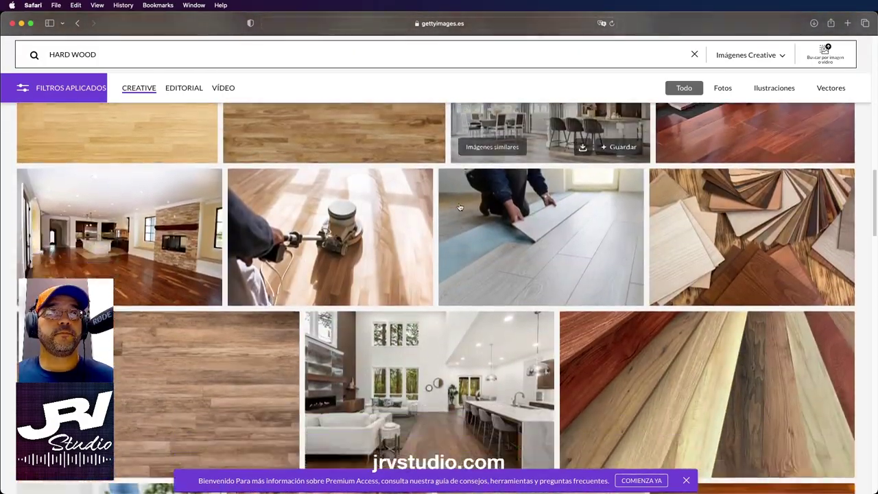
scroll(460, 208, down, 3)
scroll(460, 207, down, 2)
scroll(460, 207, down, 2)
scroll(460, 208, down, 2)
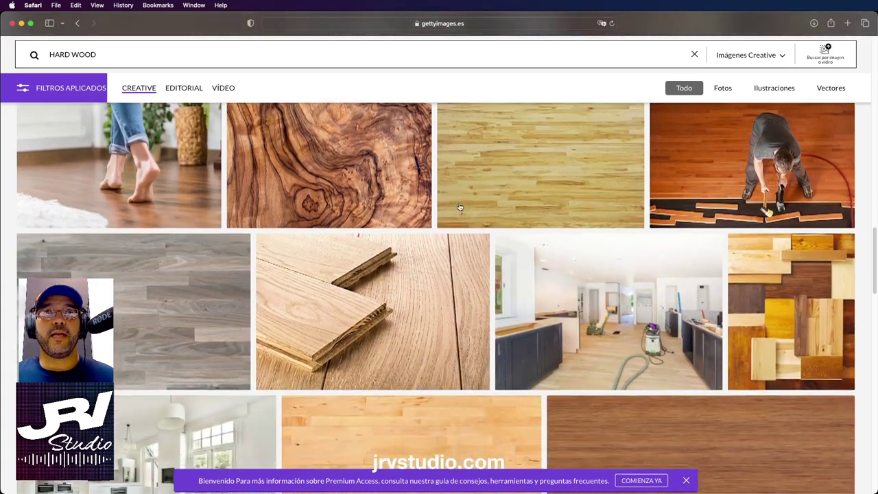
scroll(460, 207, down, 4)
scroll(460, 208, down, 2)
scroll(446, 247, down, 1)
scroll(412, 247, down, 1)
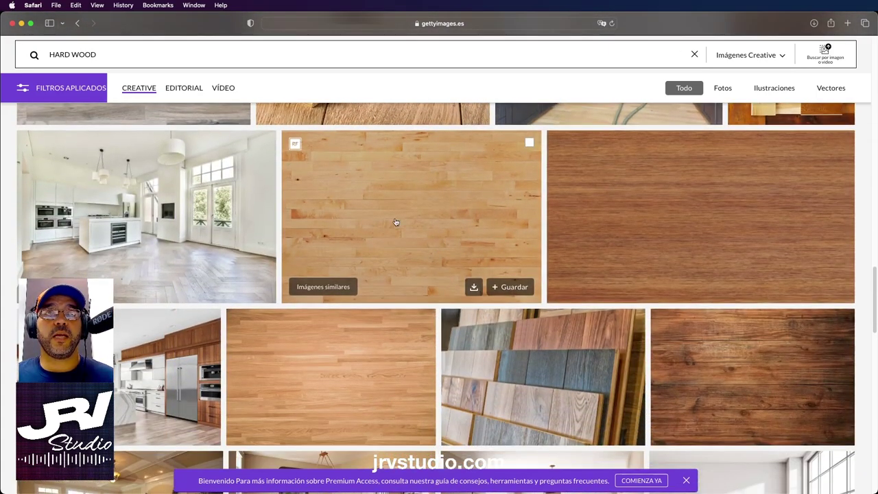
scroll(429, 233, down, 1)
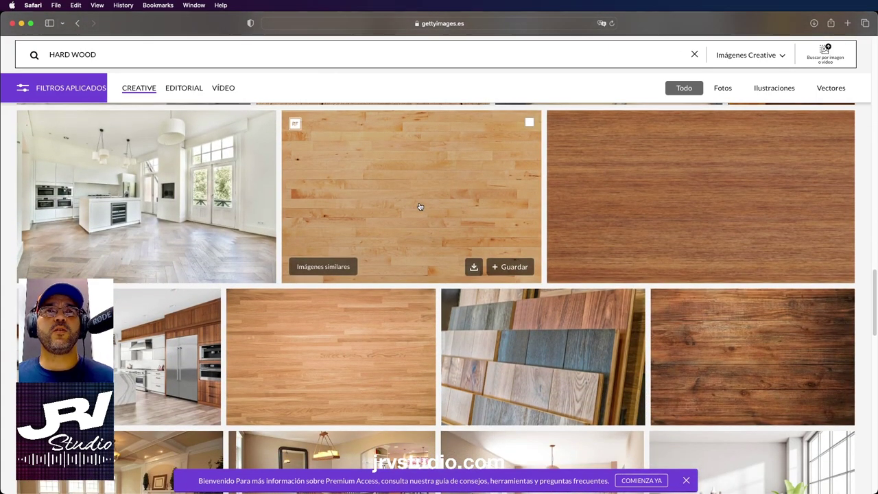
- Download the maple basketball-court floor photo and close its detail popup
click(420, 207)
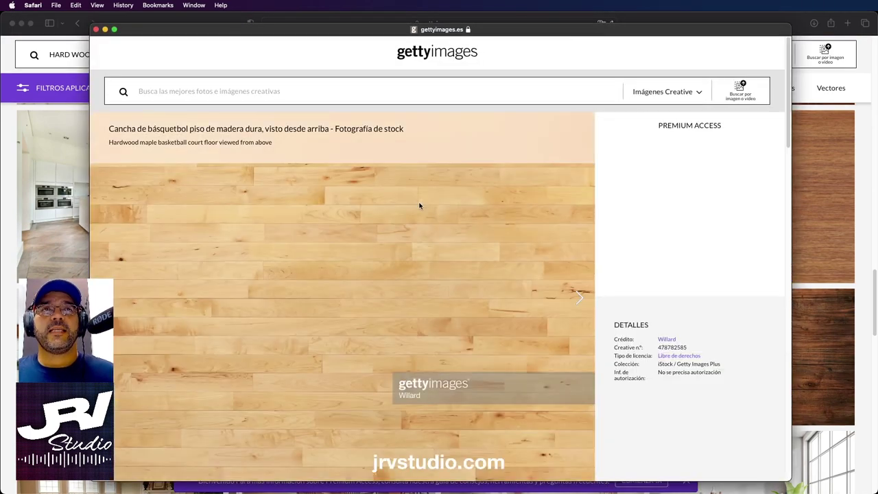
scroll(415, 222, down, 2)
scroll(415, 222, down, 1)
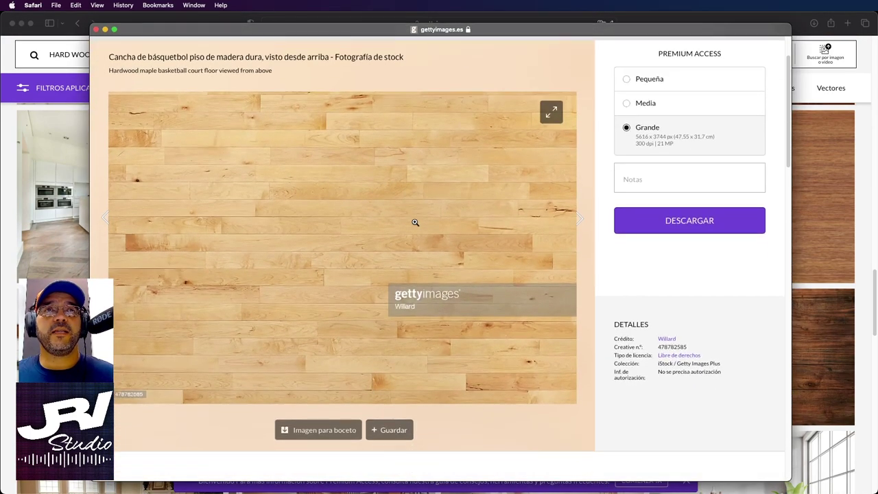
right_click(331, 206)
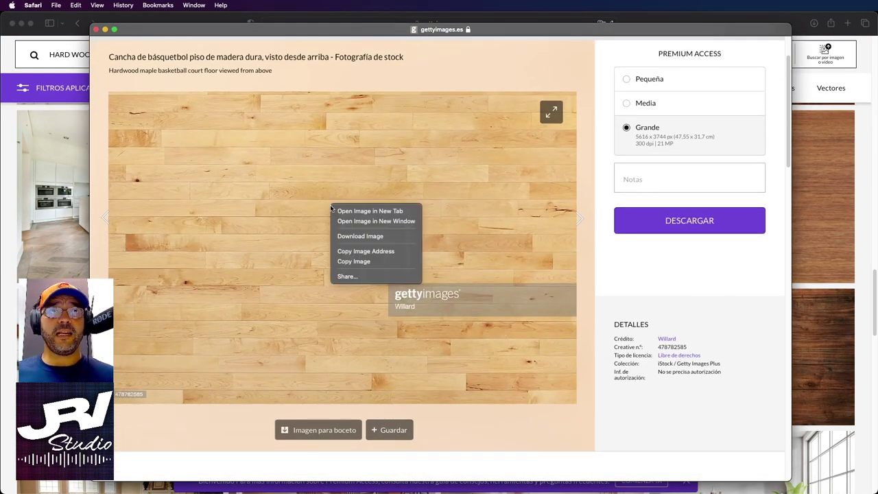
click(358, 237)
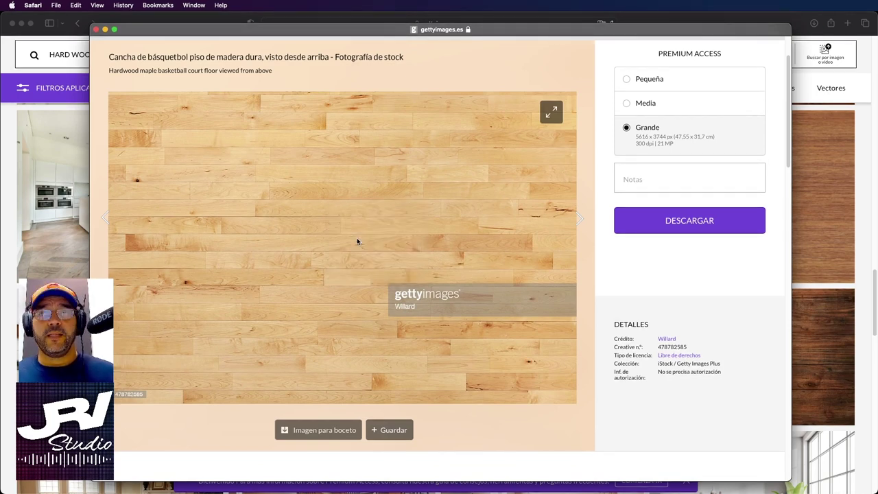
click(96, 30)
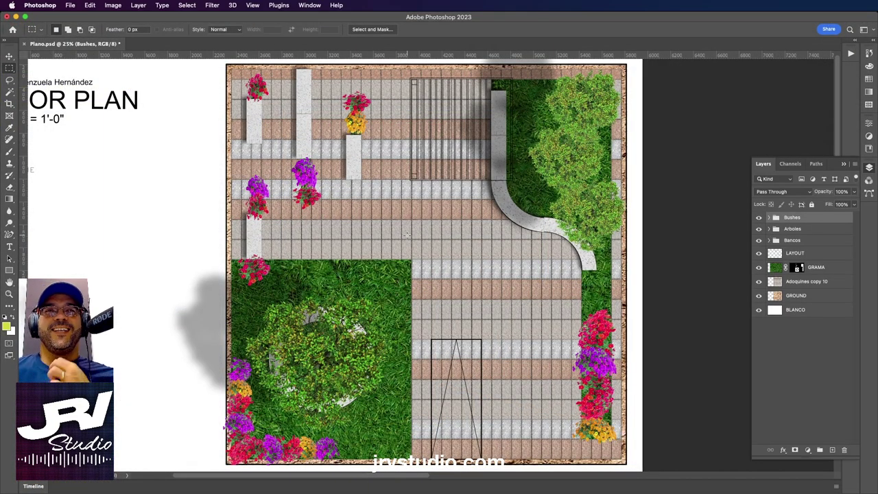
click(70, 5)
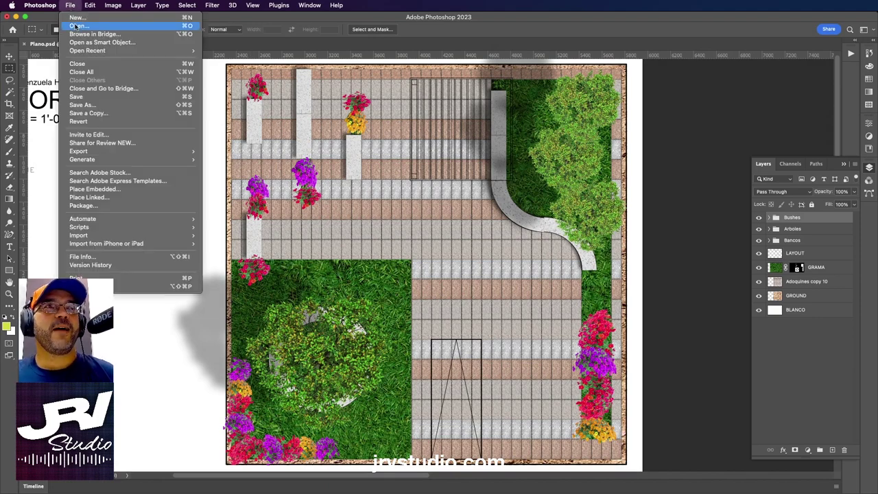
click(80, 32)
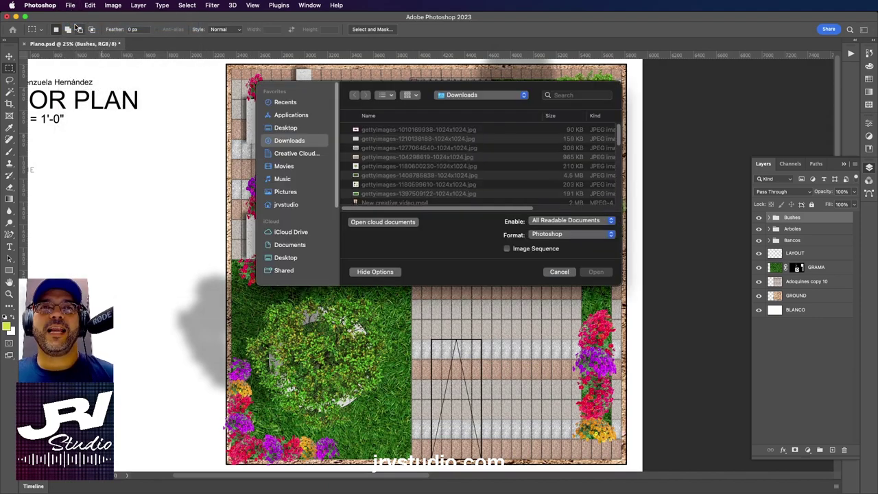
click(371, 130)
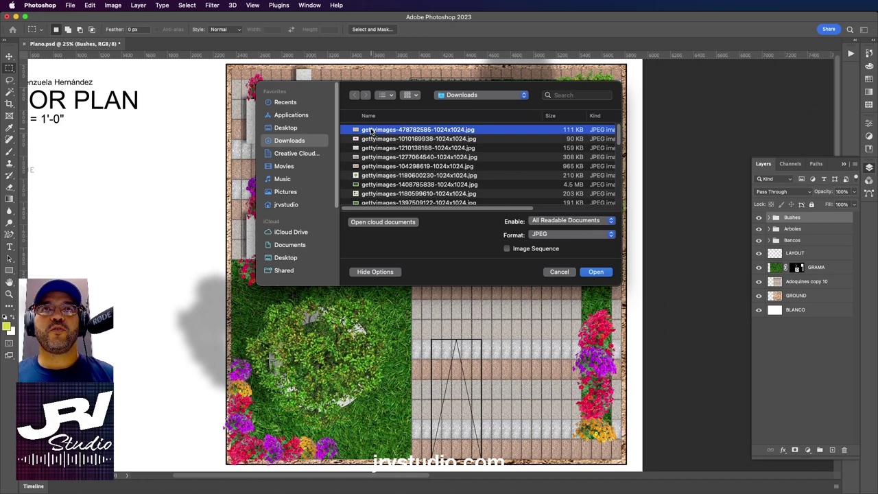
double_click(372, 131)
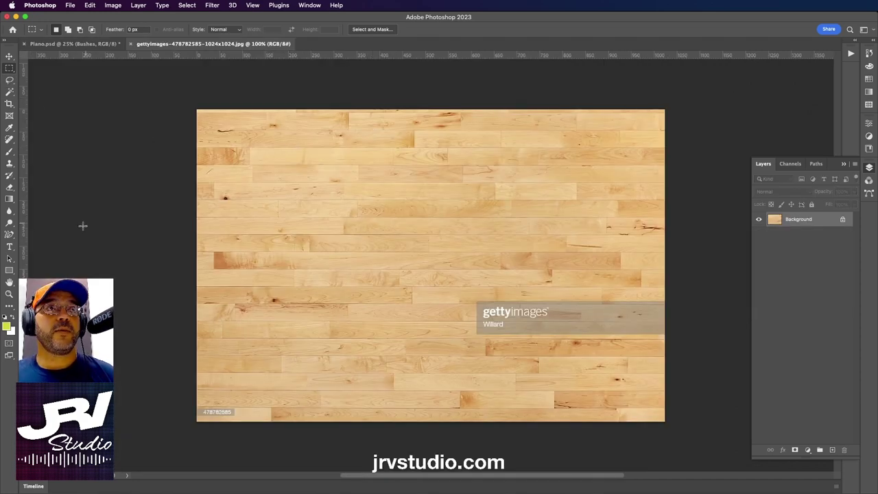
- Crop the wood-floor photo to a single-plank horizontal strip and zoom in
click(9, 104)
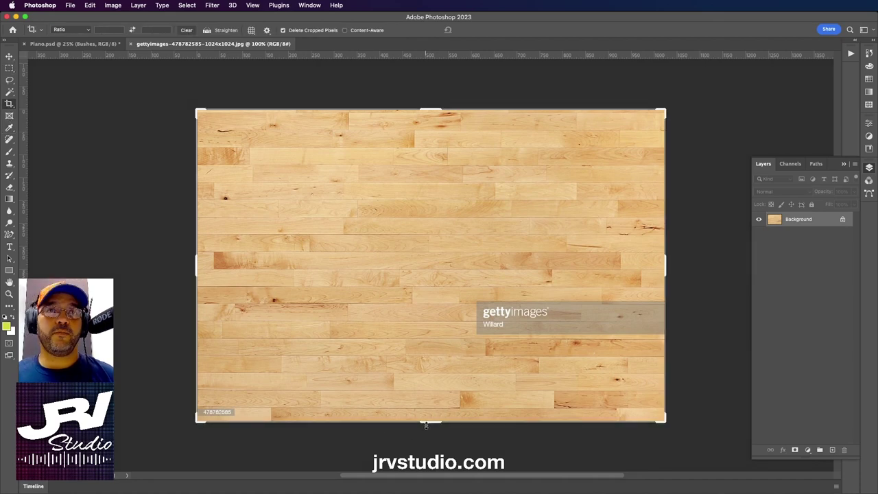
drag(426, 426, 430, 352)
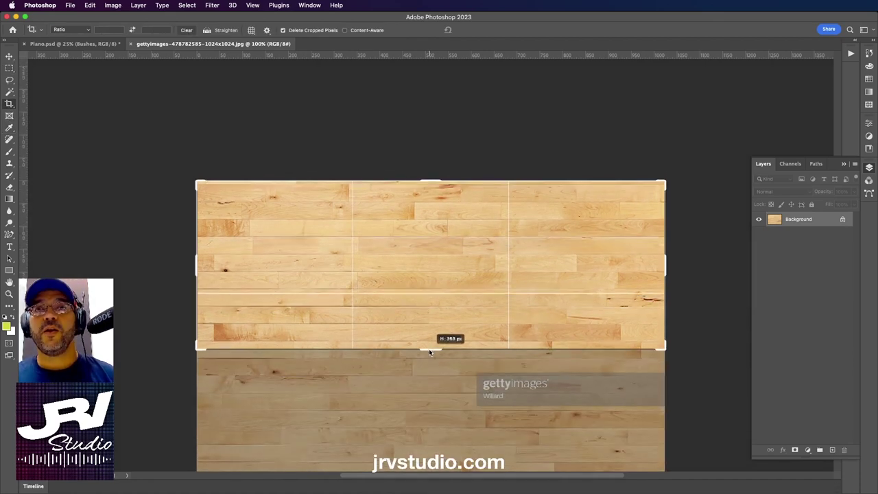
drag(430, 352, 429, 345)
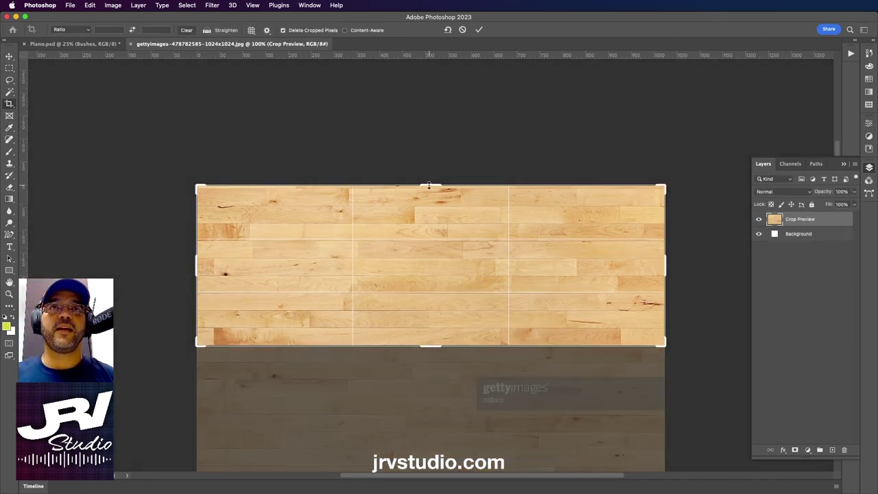
drag(430, 185, 426, 255)
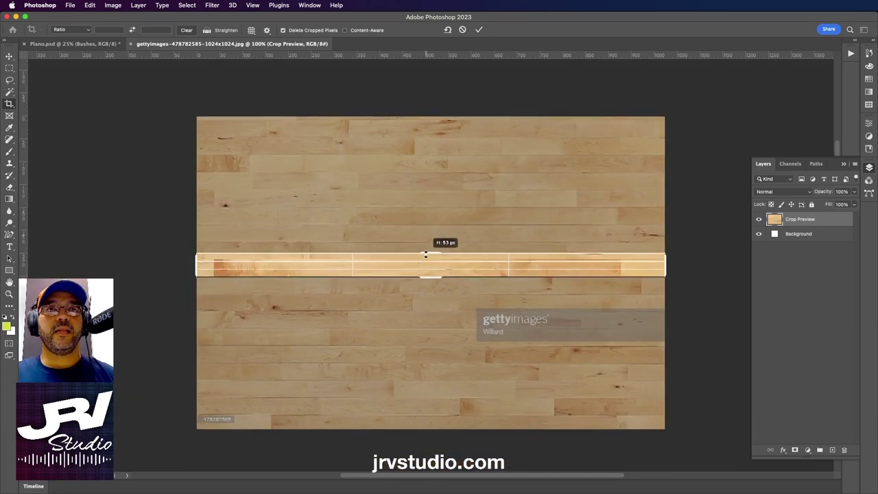
drag(426, 254, 424, 257)
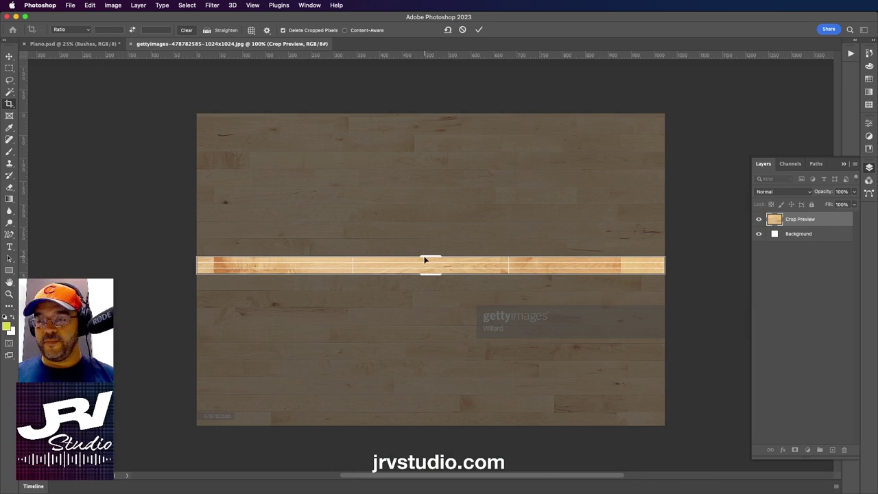
key(Return)
key(super+plus)
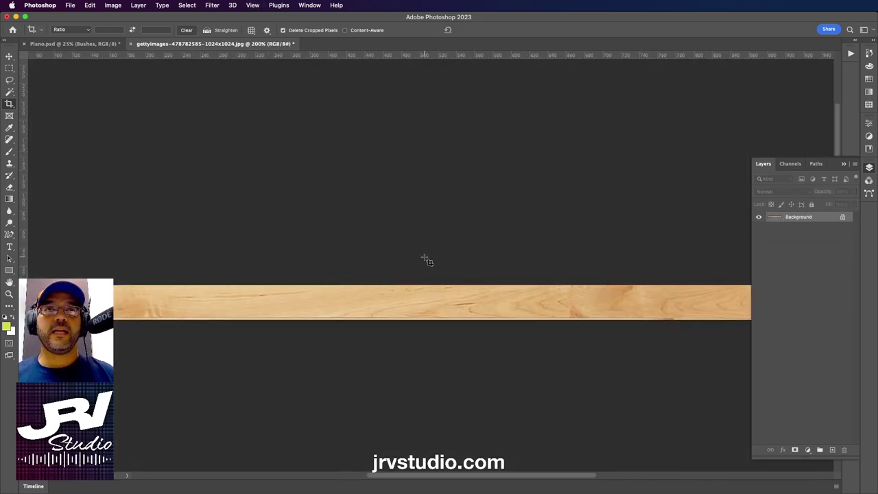
drag(426, 259, 554, 169)
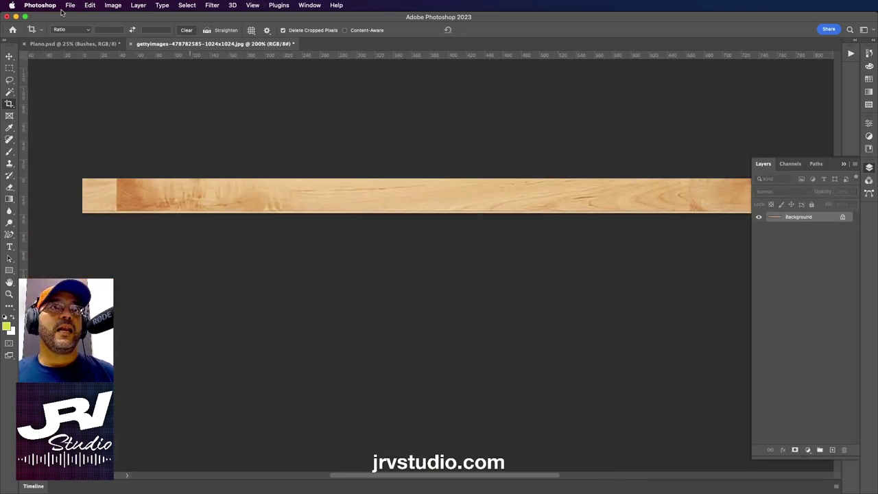
- Recrop the plank strip, trimming its bottom edge slightly
click(10, 106)
drag(551, 214, 551, 212)
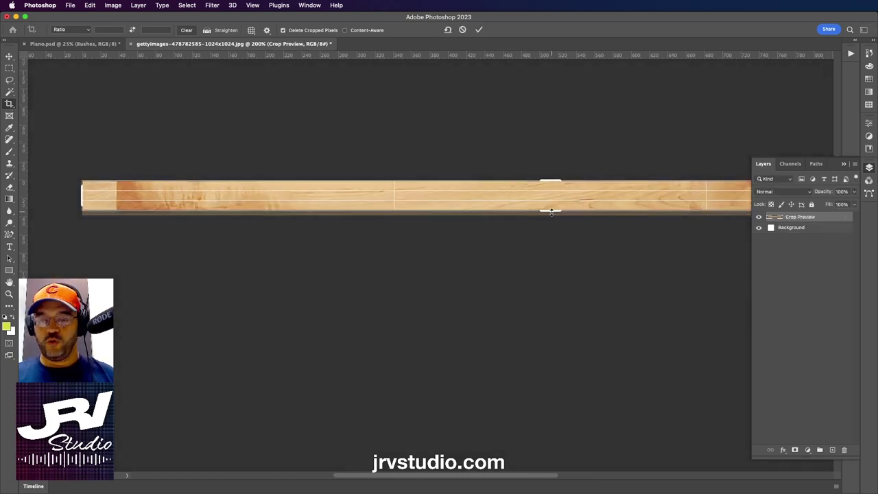
key(Return)
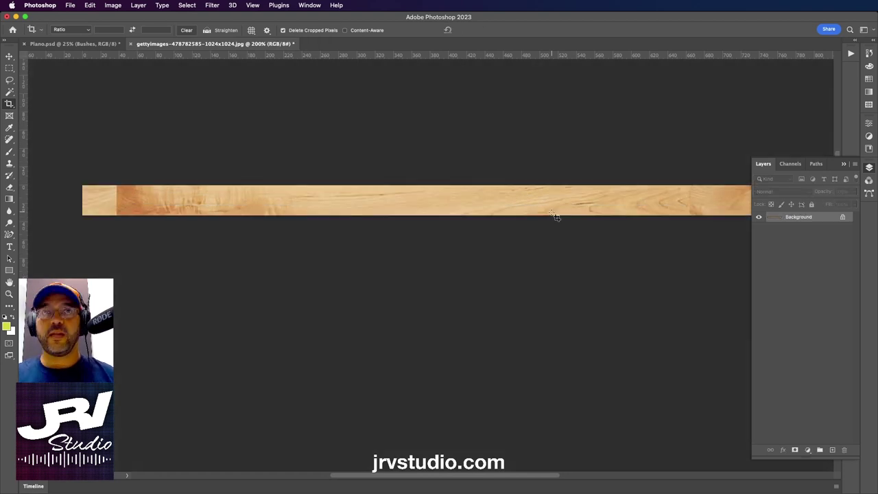
- Save the plank strip as MADERA.jpg at maximum JPEG quality, then close it
click(70, 5)
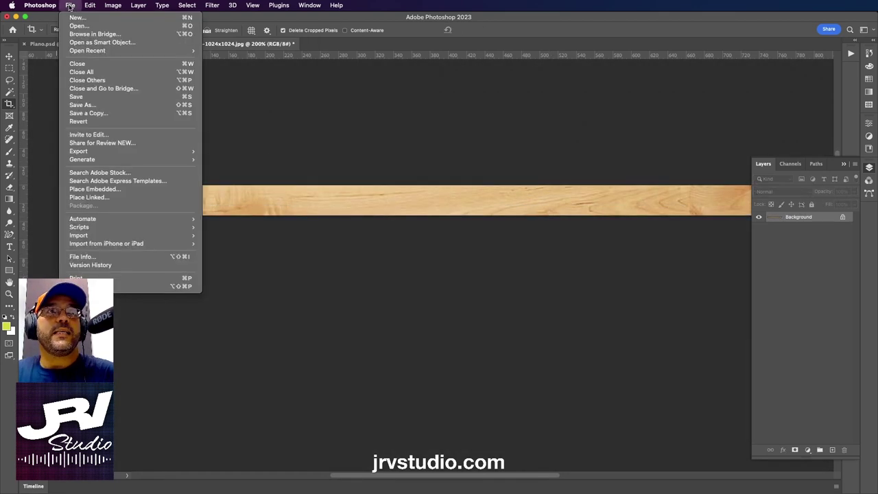
click(88, 103)
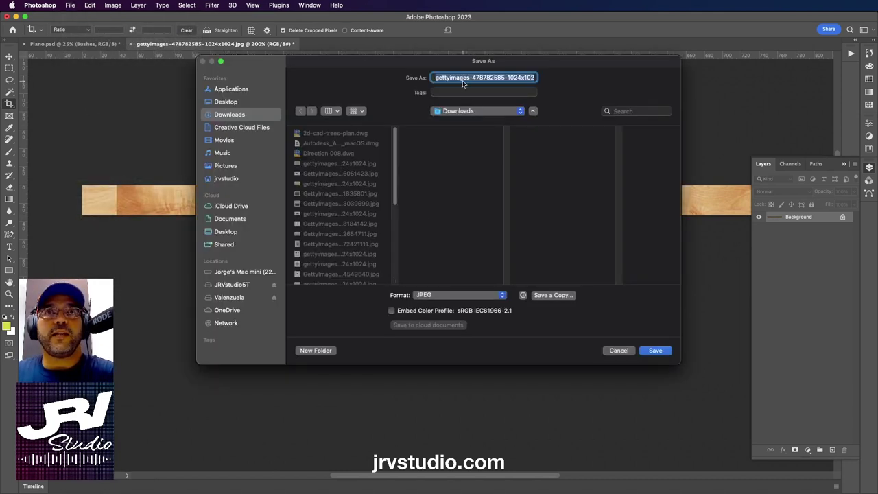
text(MADE)
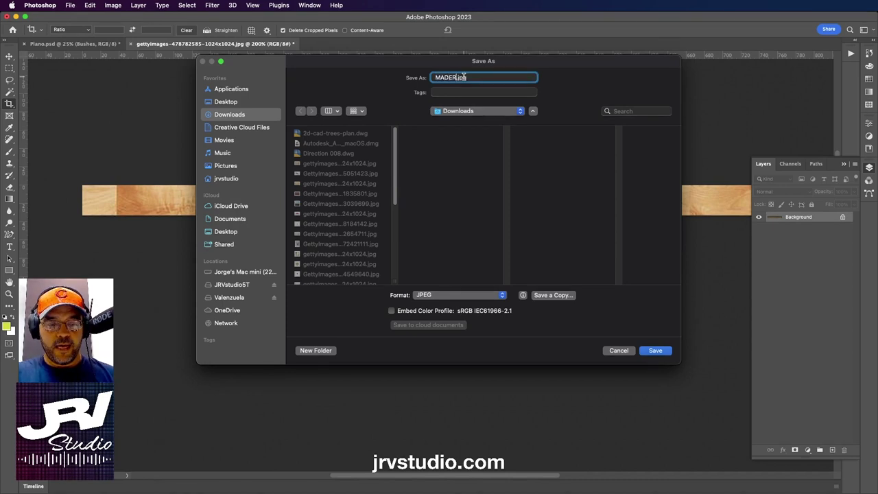
text(RA)
key(Return)
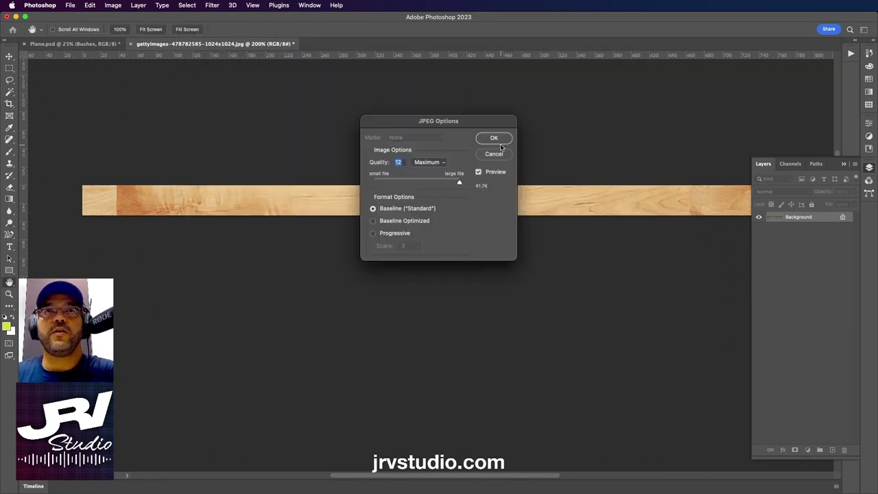
click(500, 142)
key(c)
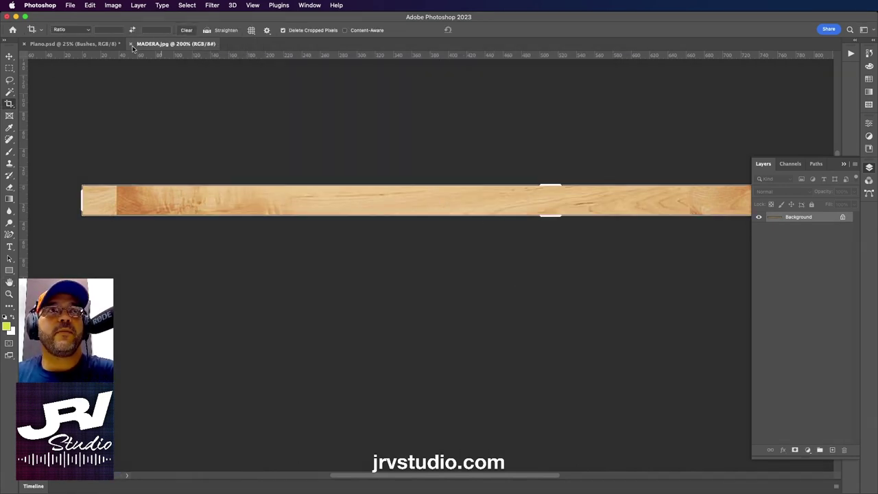
click(131, 44)
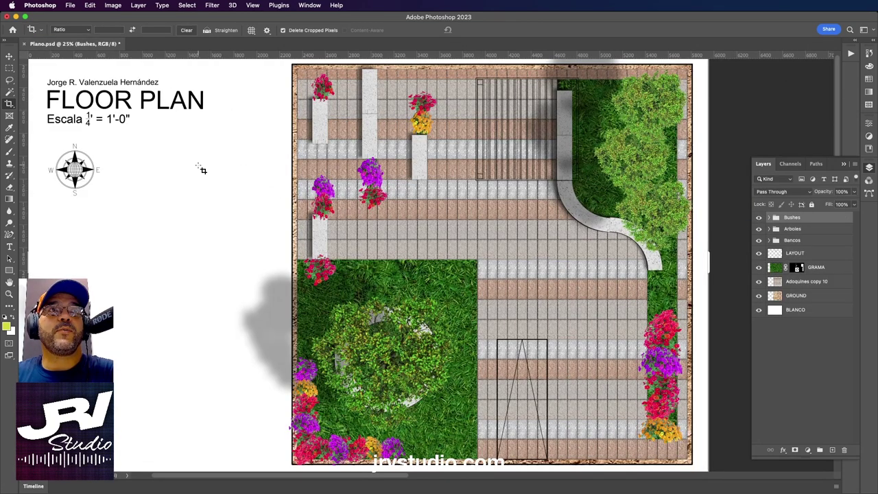
- Place MADERA.jpg from Downloads into the Plano floor plan and zoom in on it
click(71, 6)
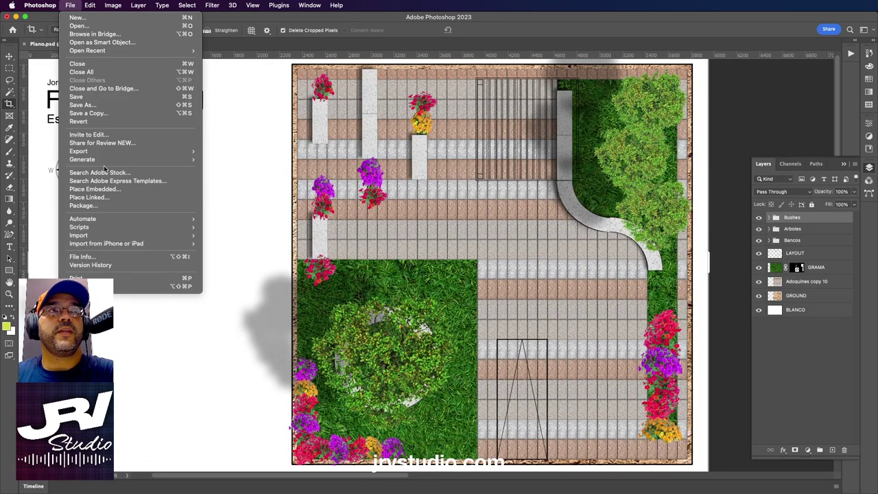
click(96, 189)
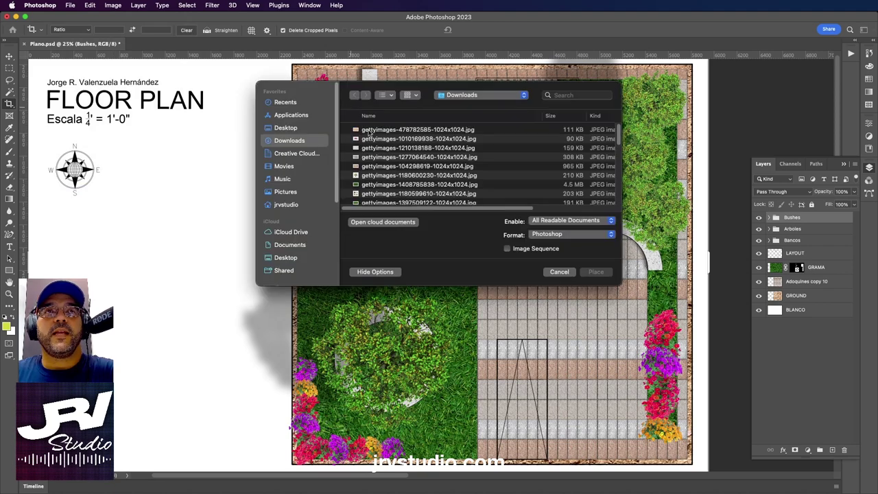
click(376, 131)
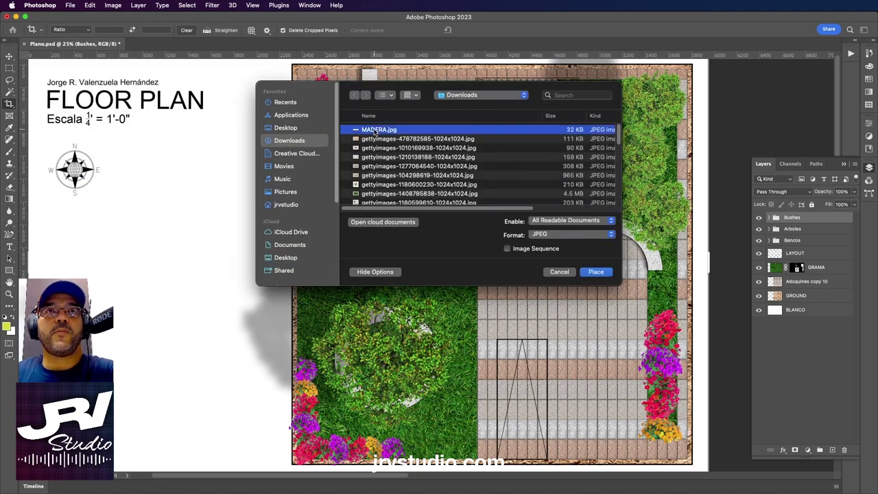
double_click(375, 130)
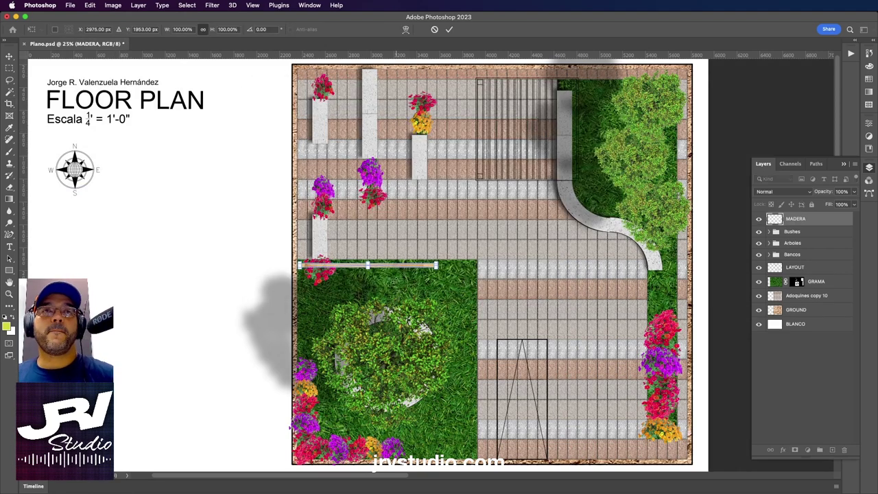
key(super+equal)
key(super+equal)
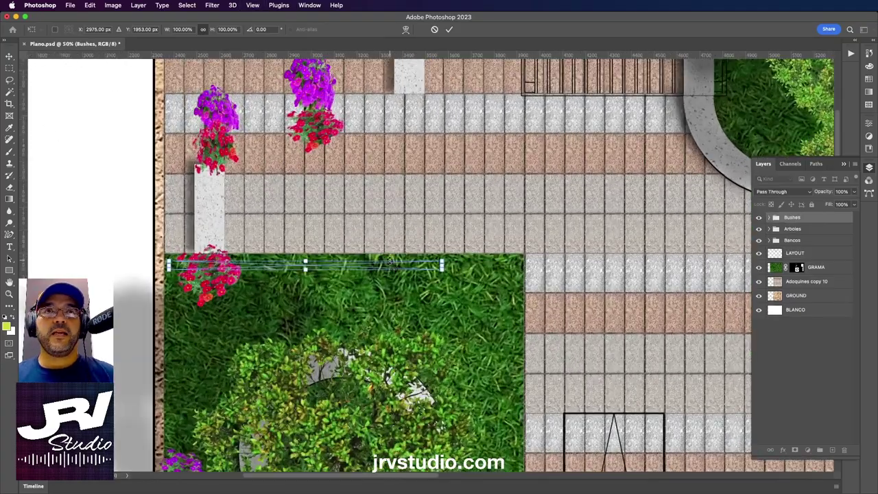
- Move the placed MADERA plank up and right toward the pergola
mouse_move(368, 268)
mouse_down()
mouse_move(535, 137)
mouse_move(505, 239)
mouse_move(242, 233)
mouse_move(482, 222)
mouse_move(507, 235)
mouse_move(467, 253)
mouse_up()
key(super+equal)
key(super+equal)
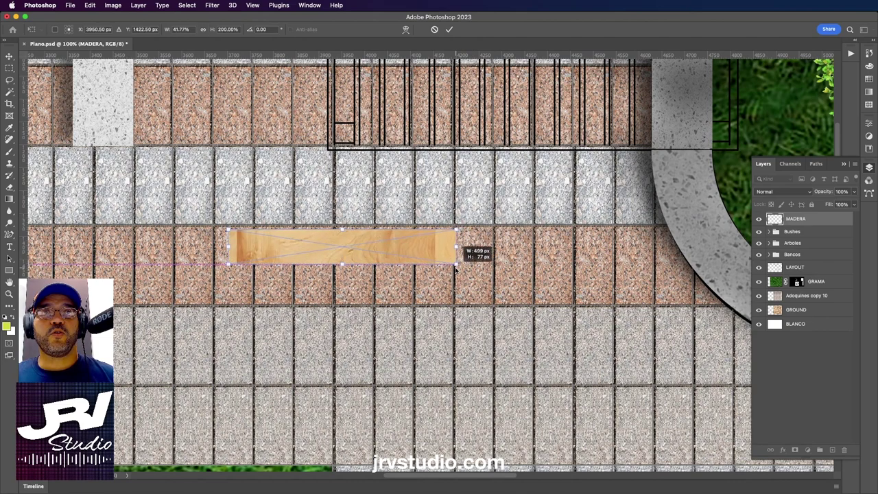
scroll(444, 244, up, 4)
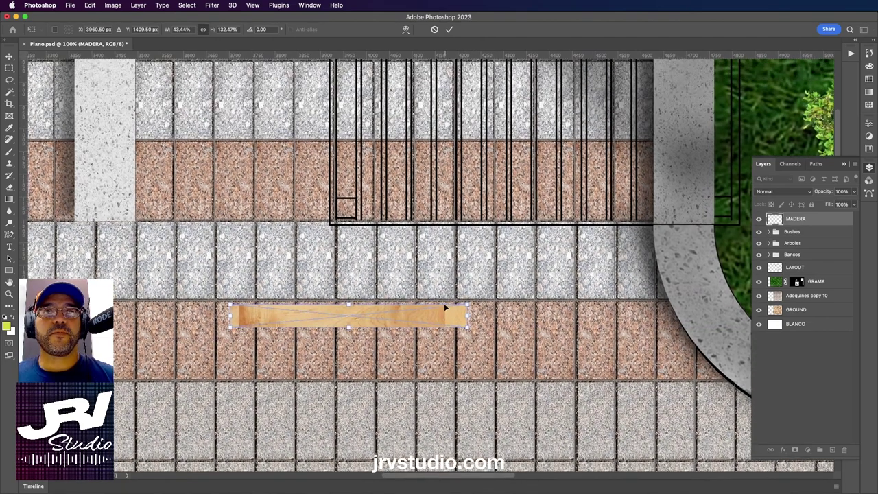
mouse_move(444, 310)
mouse_down()
mouse_move(432, 180)
mouse_move(445, 245)
mouse_move(425, 296)
mouse_move(419, 179)
mouse_move(410, 262)
mouse_up()
scroll(410, 262, down, 1)
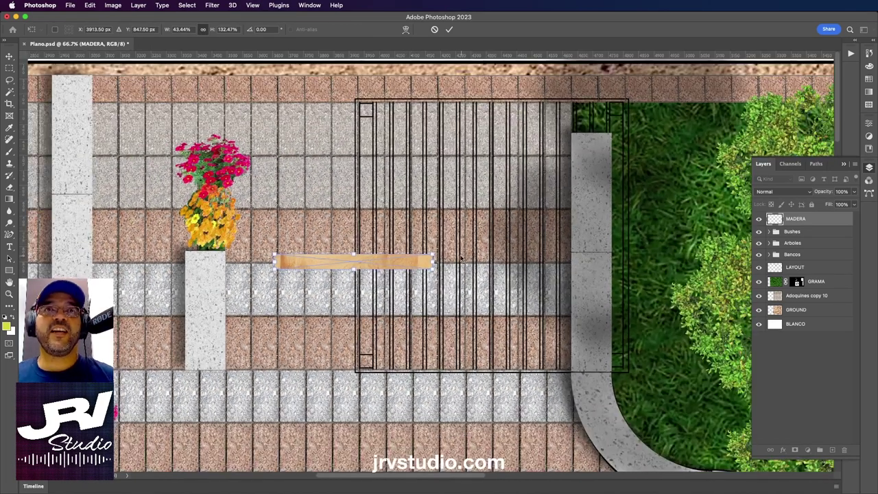
- Enlarge the plank to pergola size and align its top with the pergola frame
mouse_move(435, 248)
mouse_down()
mouse_move(505, 232)
mouse_move(377, 109)
mouse_move(371, 117)
mouse_up()
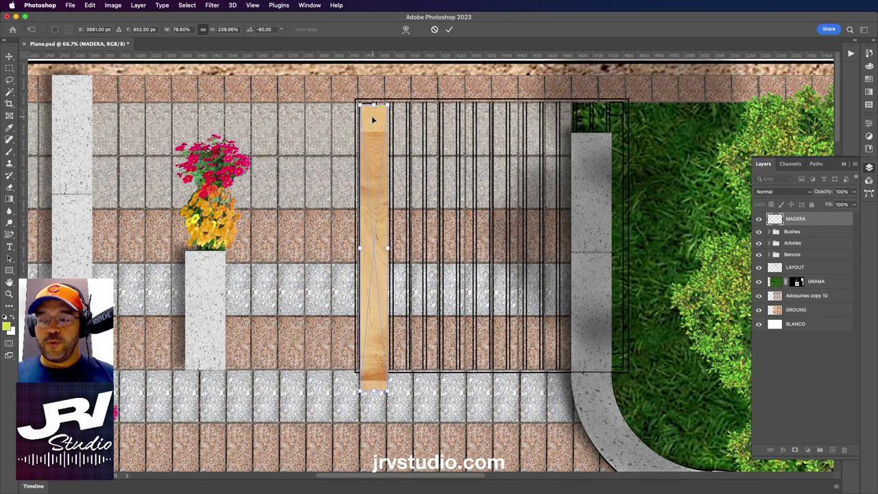
key(super+plus)
key(super+plus)
scroll(371, 116, up, 10)
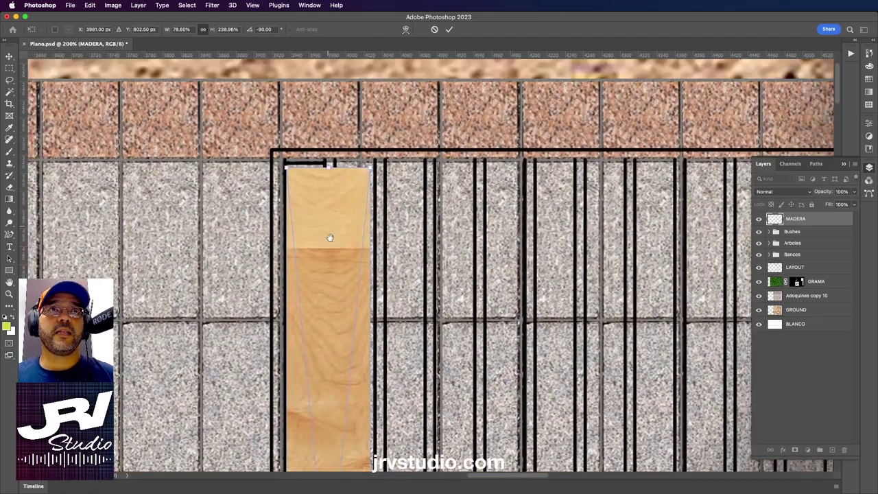
mouse_move(330, 238)
mouse_down()
mouse_move(338, 274)
mouse_move(321, 238)
mouse_up()
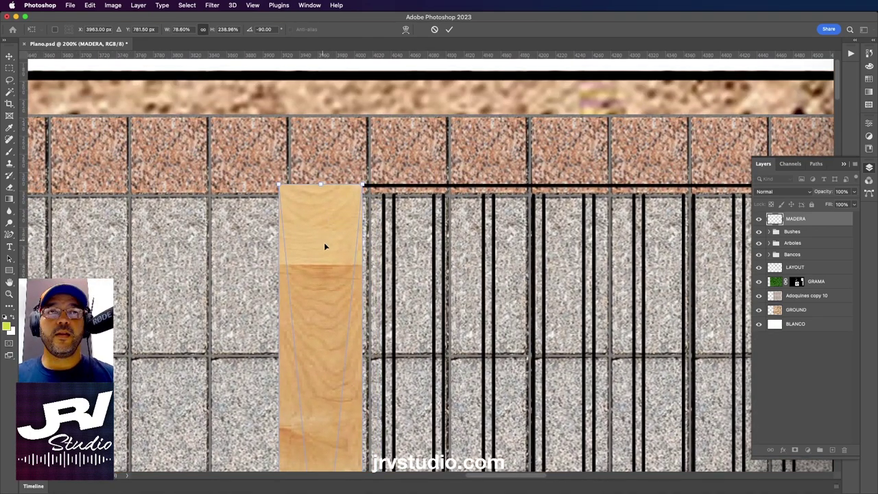
scroll(323, 240, down, 5)
scroll(319, 247, down, 5)
scroll(319, 249, down, 5)
scroll(319, 248, down, 5)
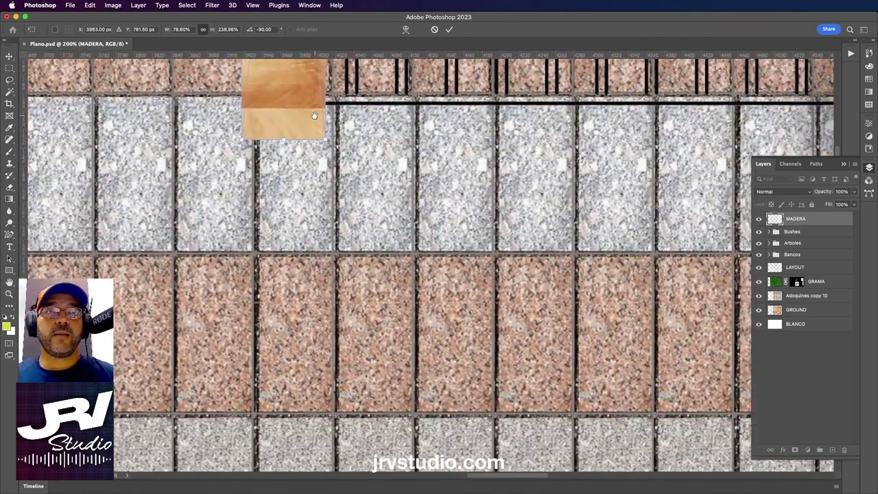
- Set the plank upright along the pergola's left edge at -90° and commit
drag(325, 127, 312, 185)
scroll(322, 89, up, 3)
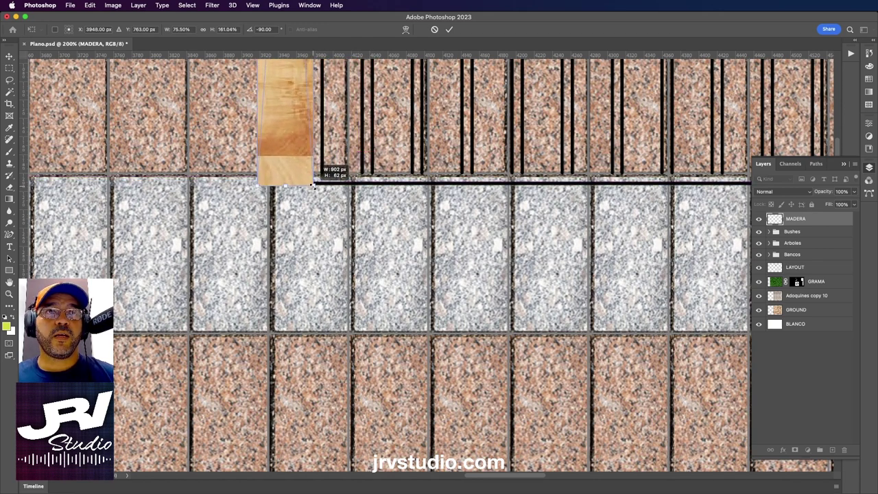
scroll(313, 206, up, 5)
scroll(314, 261, up, 5)
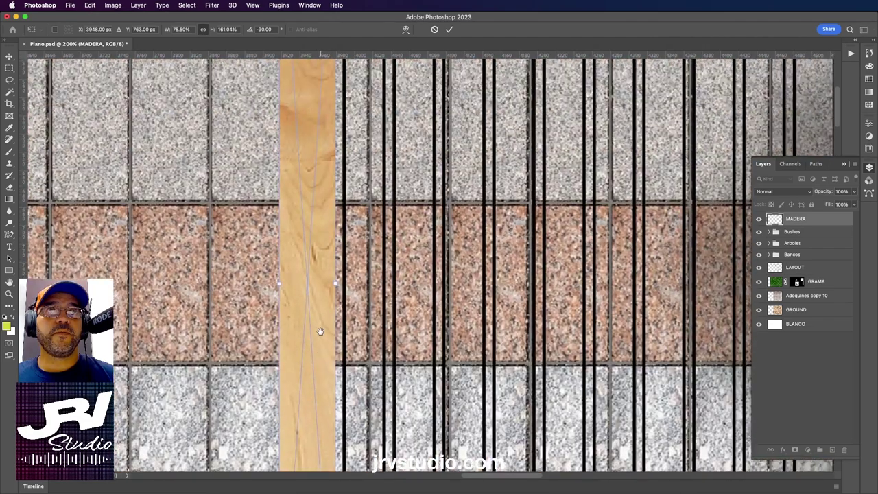
scroll(315, 320, up, 3)
scroll(315, 321, up, 2)
key(Return)
- Duplicate the MADERA plank beside itself, then copy the pair further right
key(c)
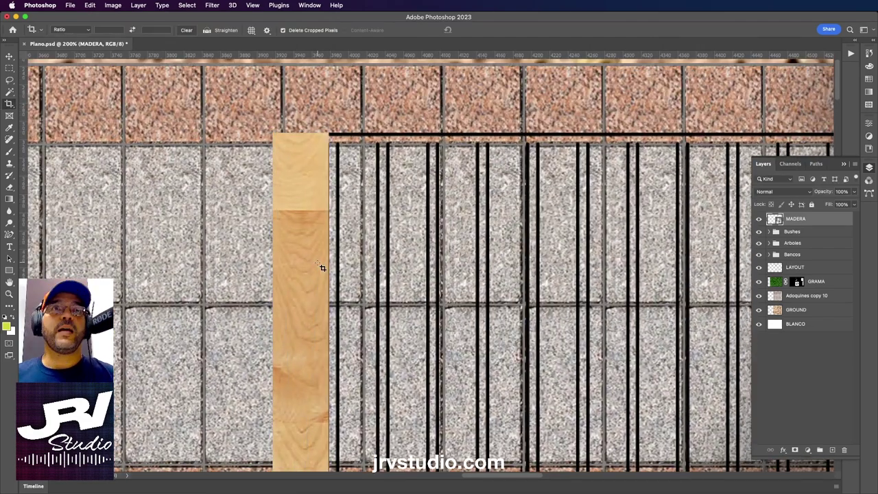
click(9, 56)
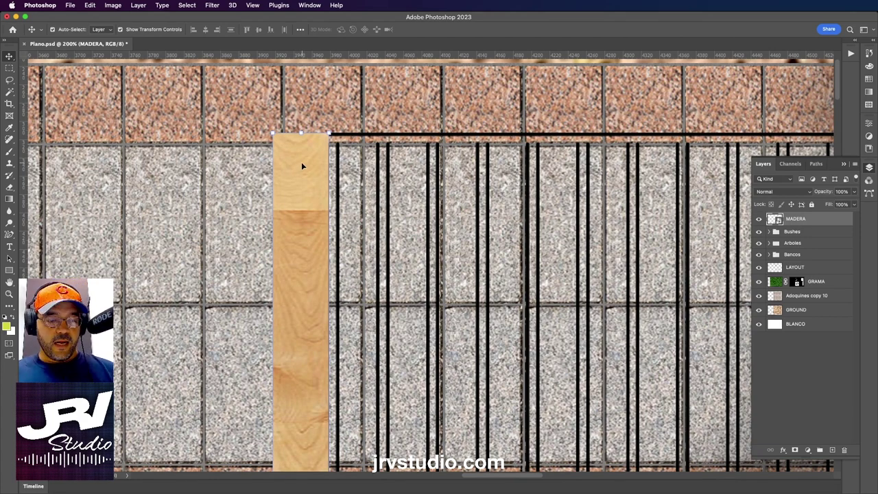
alt+drag(302, 166, 366, 167)
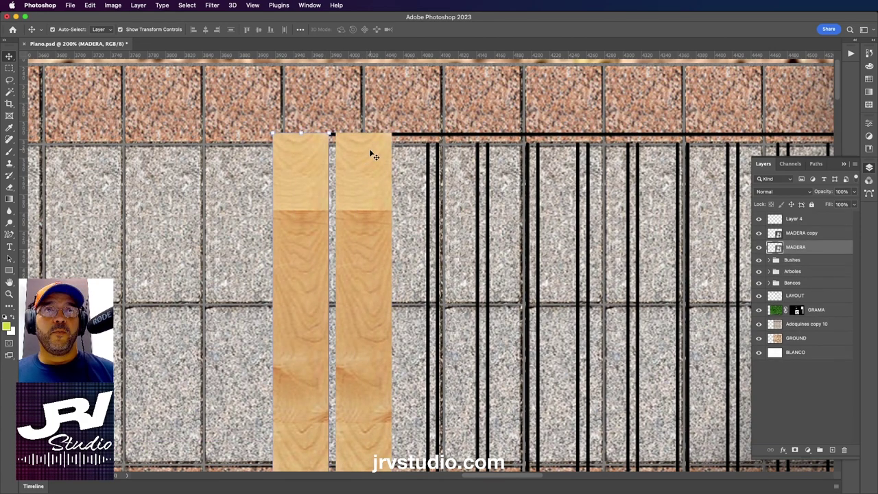
shift+click(362, 158)
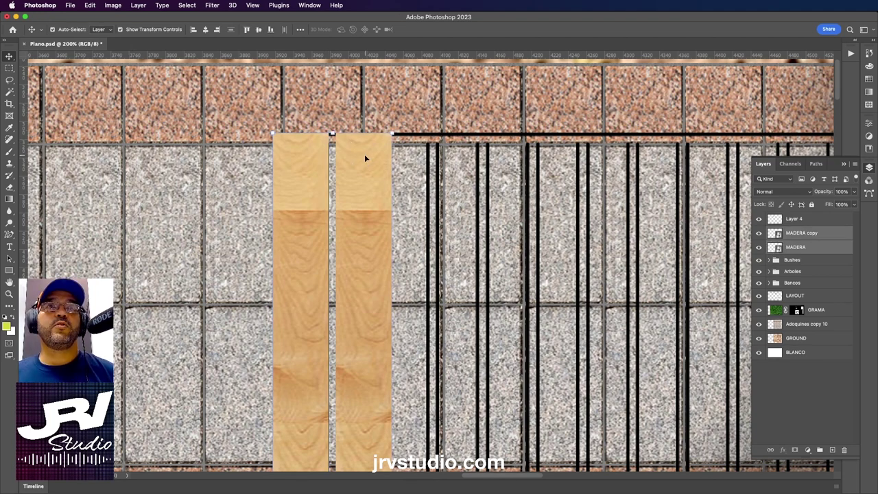
scroll(366, 160, right, 5)
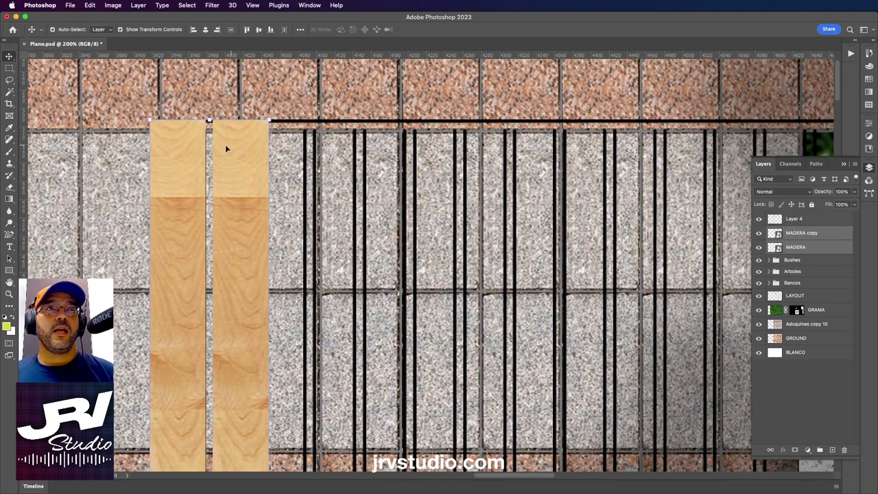
mouse_move(178, 150)
mouse_down()
mouse_move(393, 146)
mouse_move(300, 149)
mouse_up()
- Copy the set of four planks further right across the paving
shift+click(253, 147)
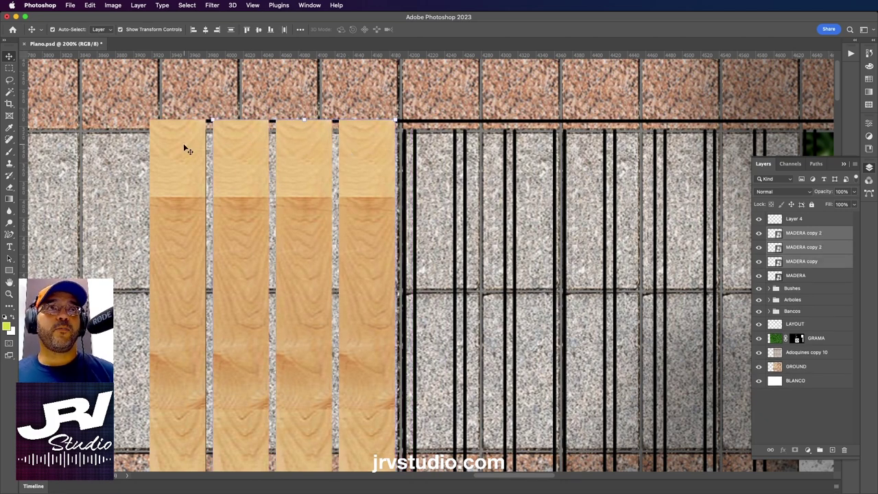
shift+click(191, 152)
scroll(195, 158, right, 3)
scroll(203, 174, right, 2)
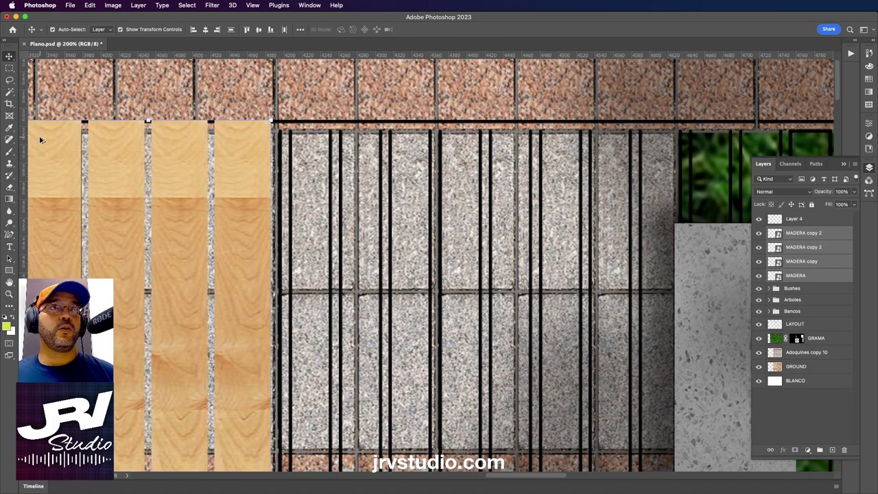
mouse_move(42, 142)
mouse_down()
mouse_move(356, 140)
mouse_move(297, 151)
mouse_up()
drag(180, 153, 166, 157)
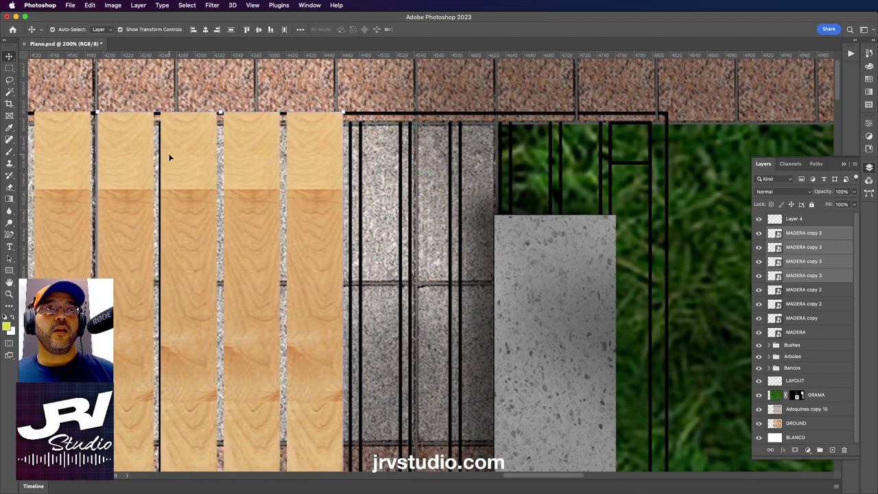
mouse_move(114, 127)
mouse_down()
mouse_move(377, 134)
mouse_move(367, 133)
mouse_up()
- Copy the last plank 111 px right toward the grass, undoing one misplaced copy
scroll(412, 144, right, 10)
scroll(422, 147, right, 1)
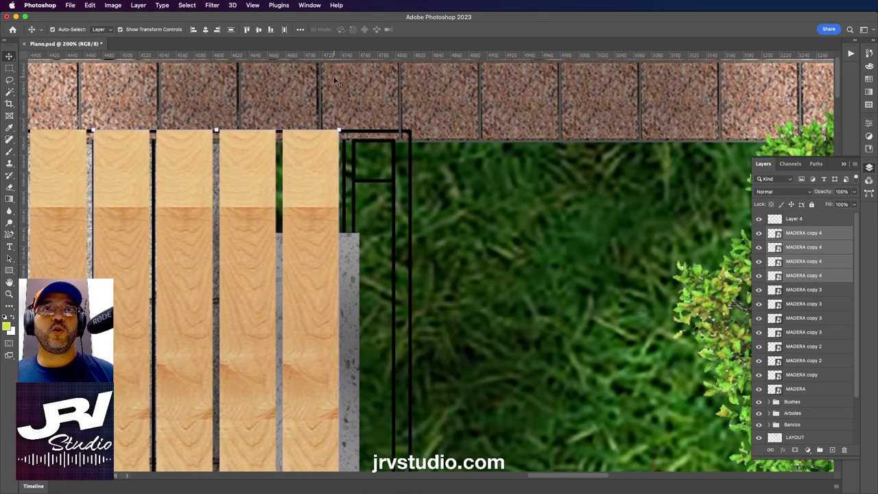
click(273, 156)
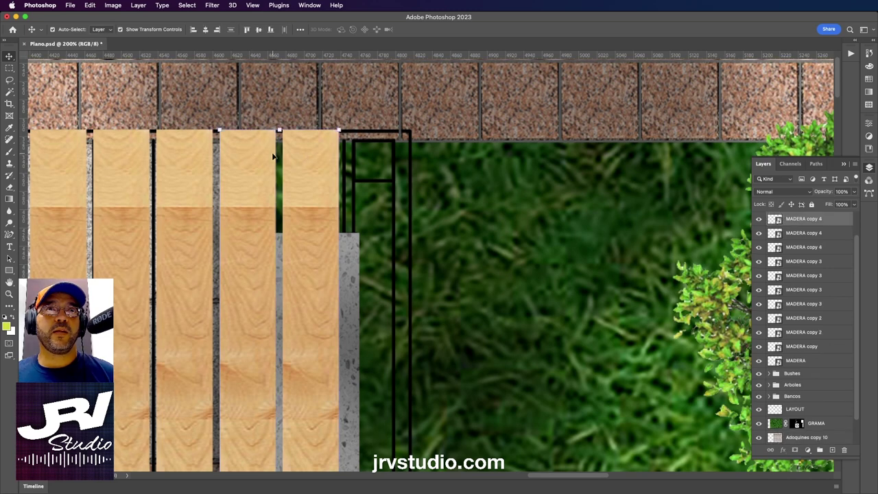
drag(242, 147, 414, 146)
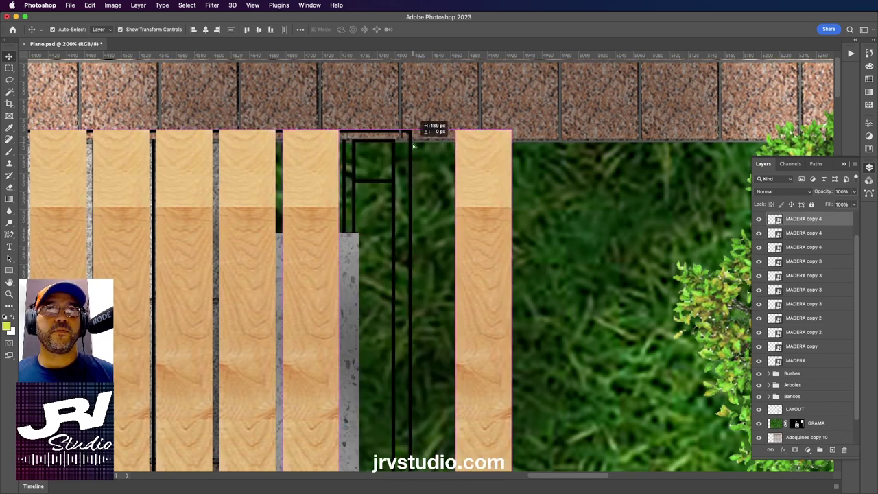
key(ctrl+z)
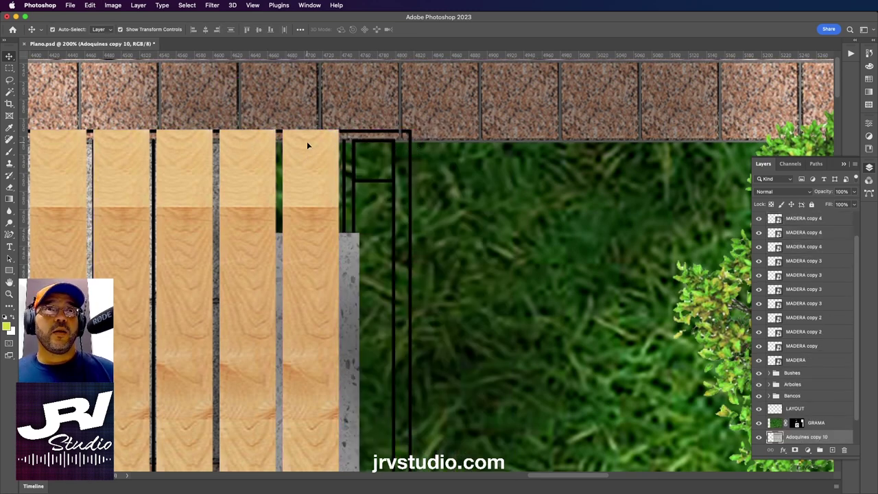
click(307, 141)
drag(302, 150, 695, 134)
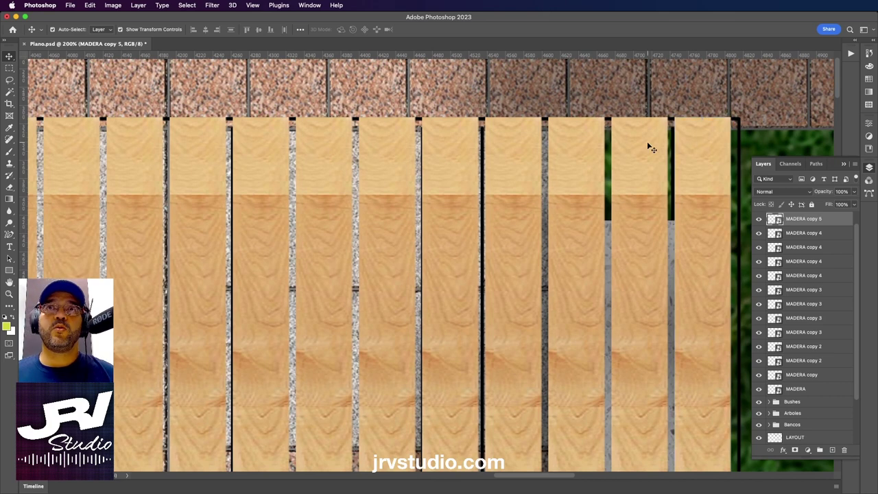
- Select all plank copies and the original MADERA planks together
shift+click(642, 143)
shift+click(582, 143)
shift+click(520, 142)
shift+click(454, 137)
shift+click(394, 138)
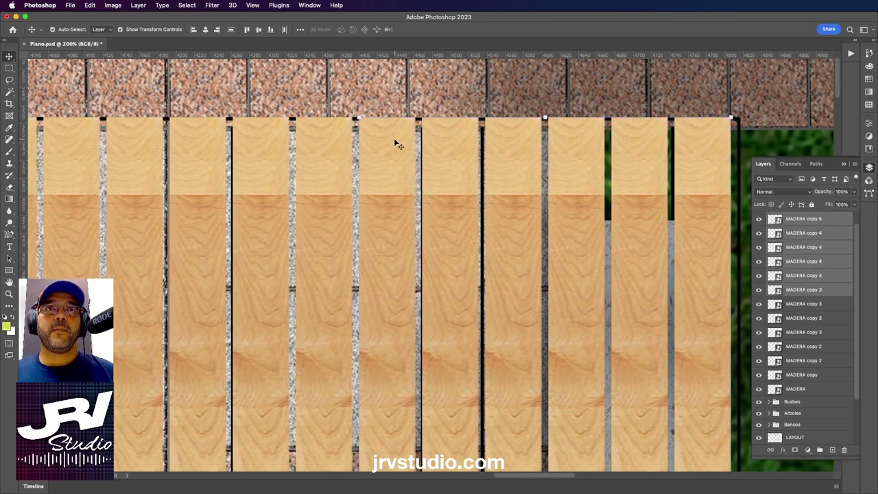
shift+click(323, 144)
shift+click(269, 149)
scroll(288, 148, left, 2)
scroll(306, 148, left, 5)
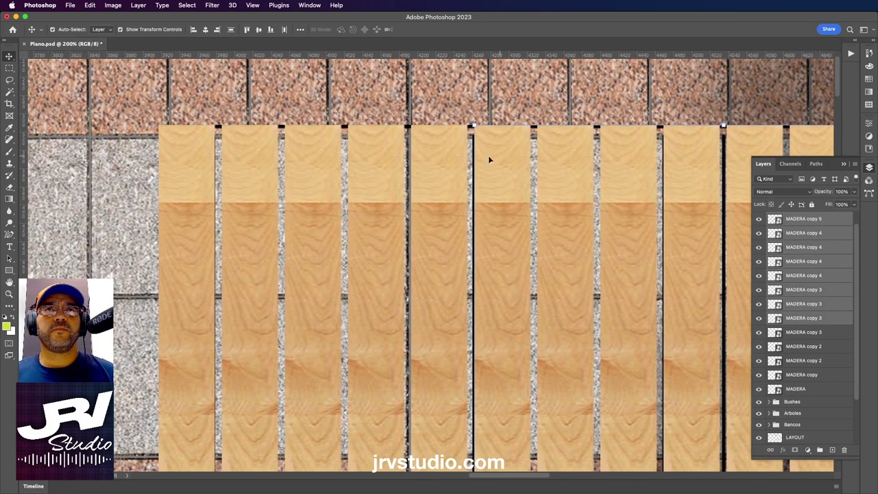
shift+click(432, 153)
shift+click(374, 157)
shift+click(299, 157)
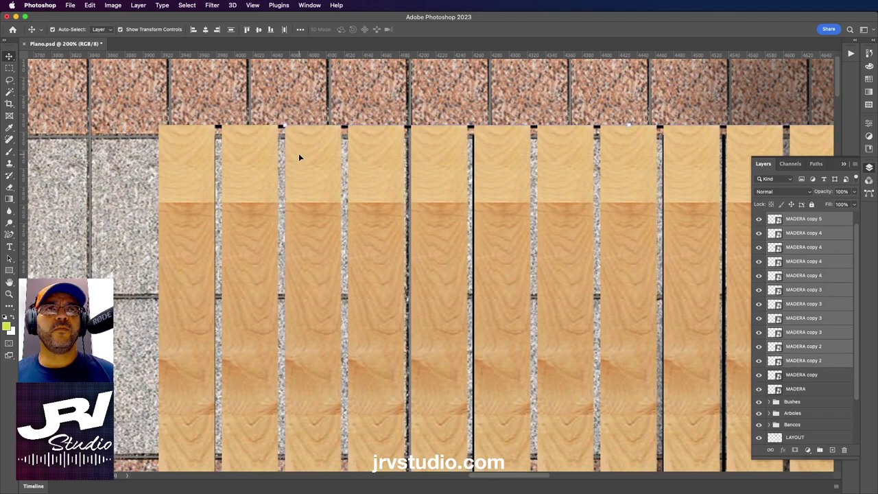
shift+click(249, 151)
shift+click(185, 157)
scroll(107, 133, right, 10)
scroll(107, 133, right, 4)
scroll(341, 107, left, 3)
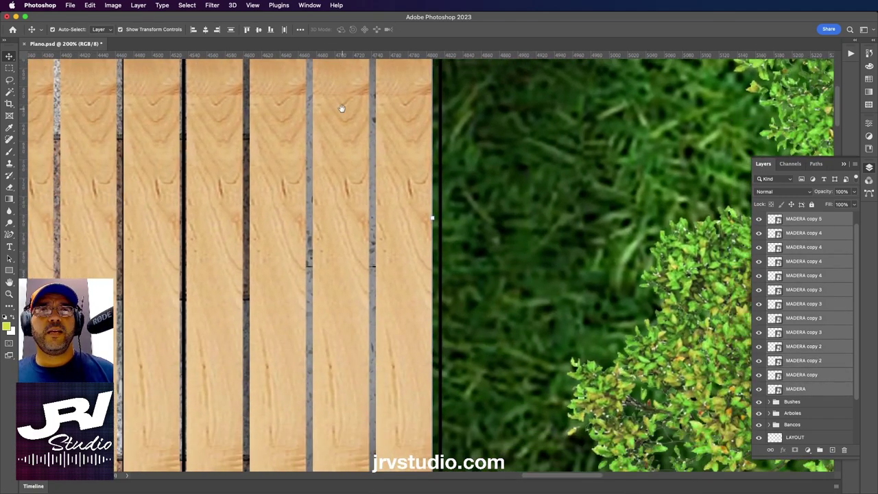
scroll(384, 177, down, 2)
- Stretch the whole plank row slightly wider to 101.12%
key(ctrl+t)
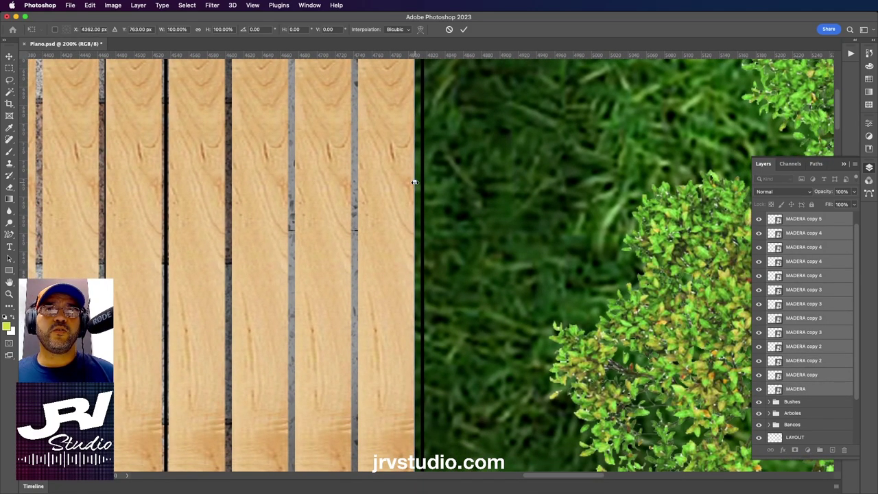
drag(415, 182, 423, 182)
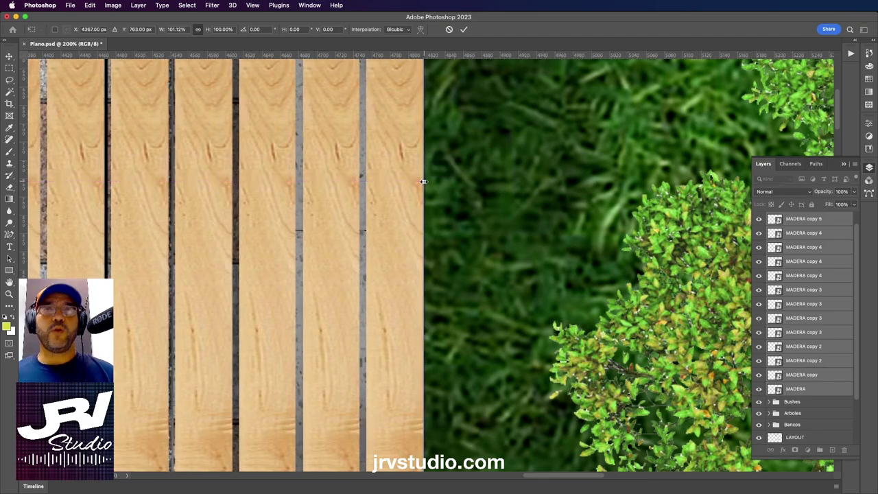
key(ctrl+minus)
key(ctrl+minus)
key(ctrl+minus)
scroll(382, 182, left, 2)
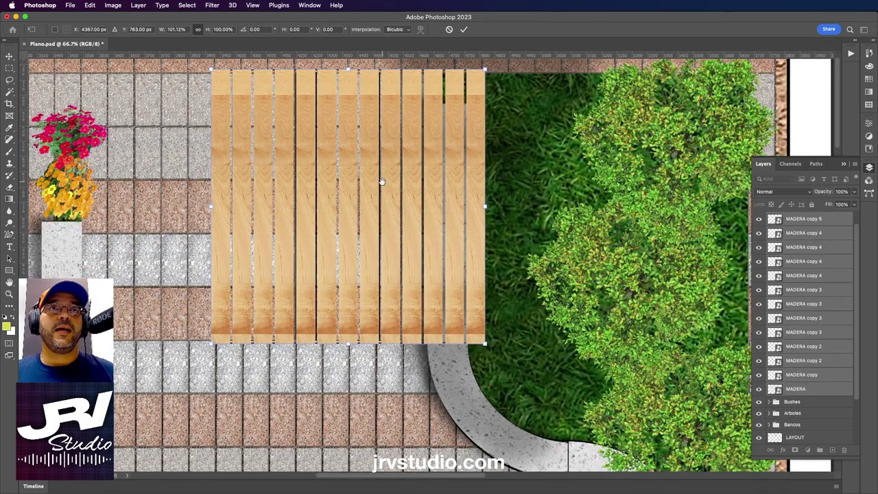
key(Return)
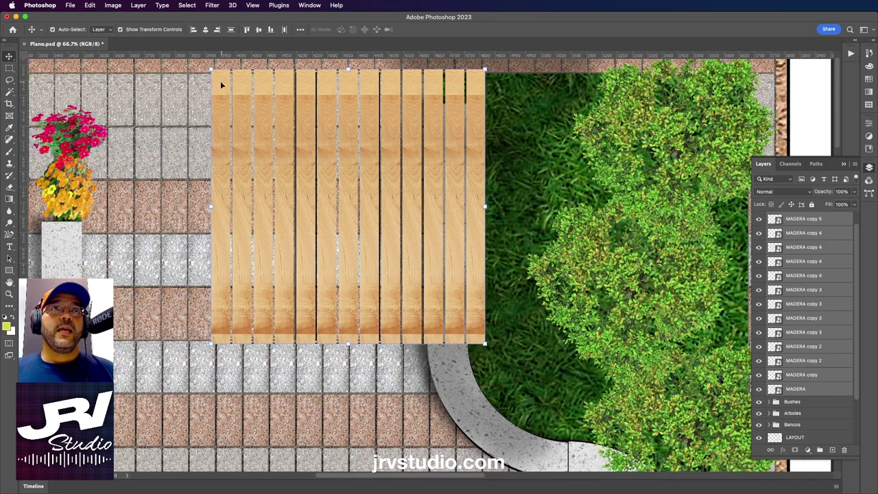
- Select every other MADERA plank copy together
key(alt+shift+comma)
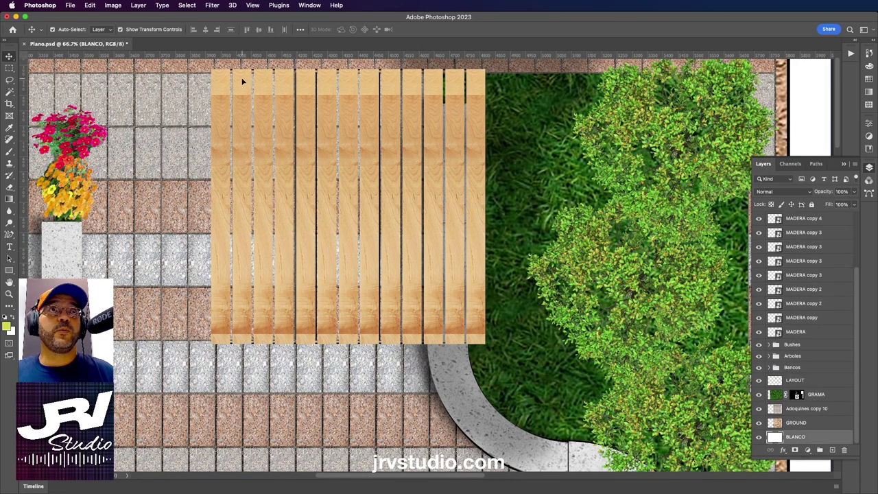
click(240, 78)
shift+click(284, 83)
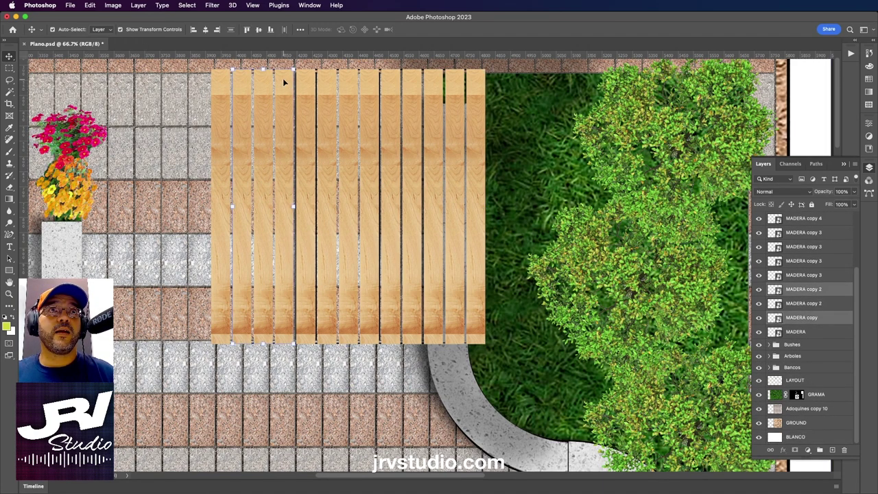
shift+click(325, 81)
shift+click(372, 79)
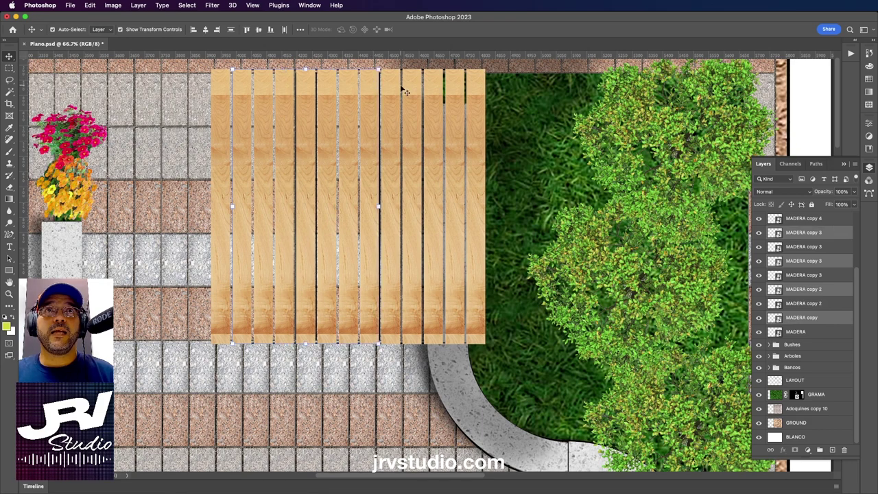
shift+click(459, 86)
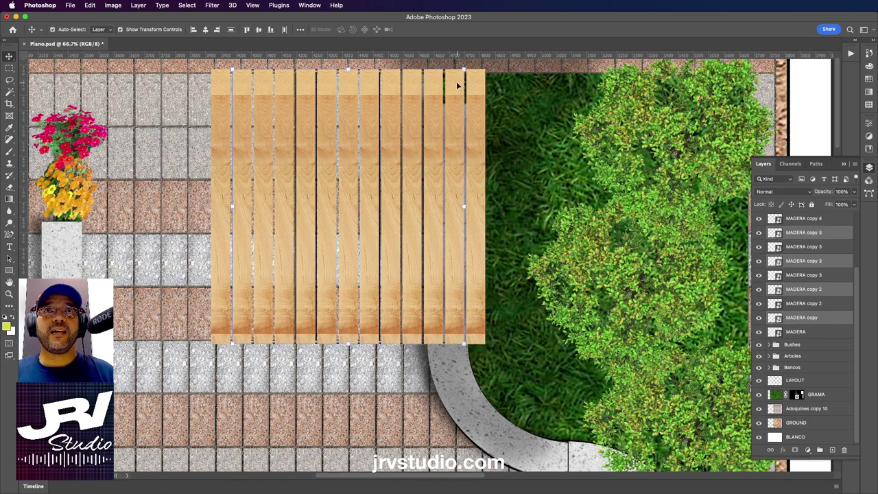
click(90, 5)
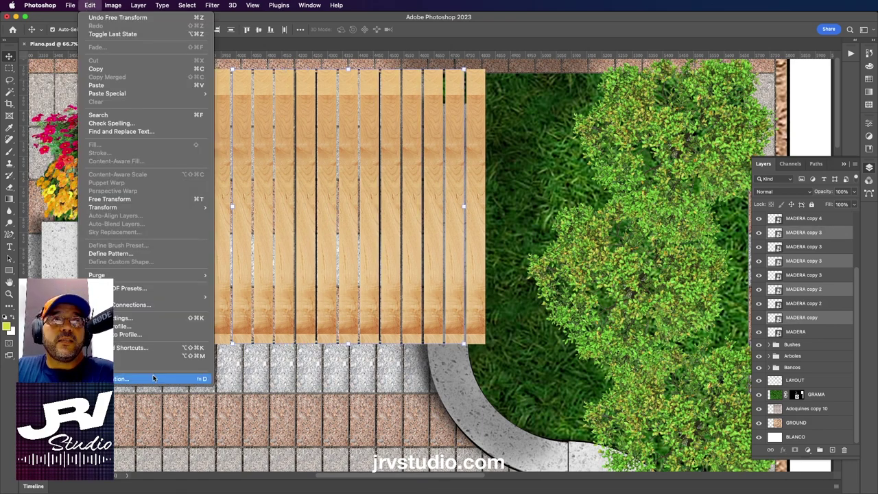
mouse_move(103, 208)
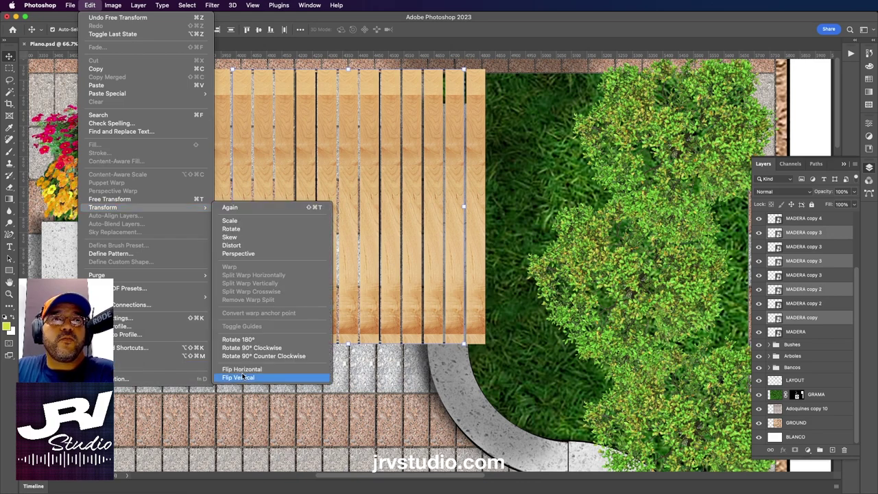
- Flip the alternate planks vertically, deselect them, and zoom out to 33.3%
click(242, 377)
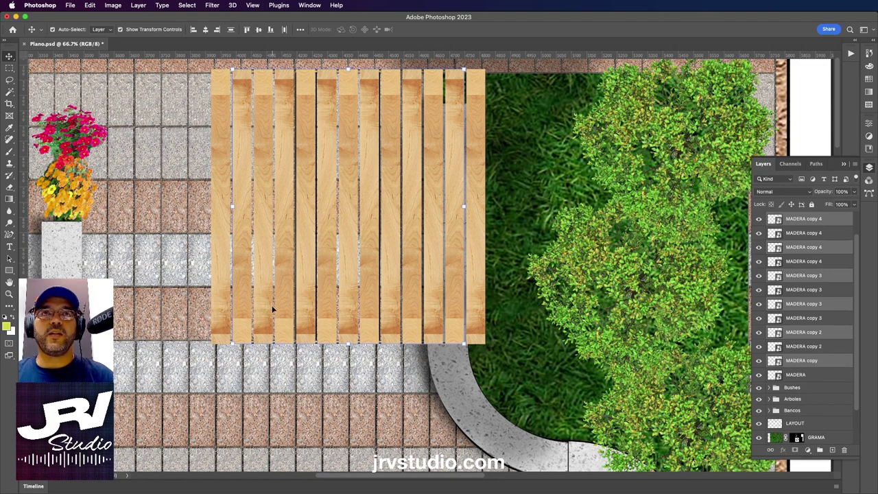
click(804, 122)
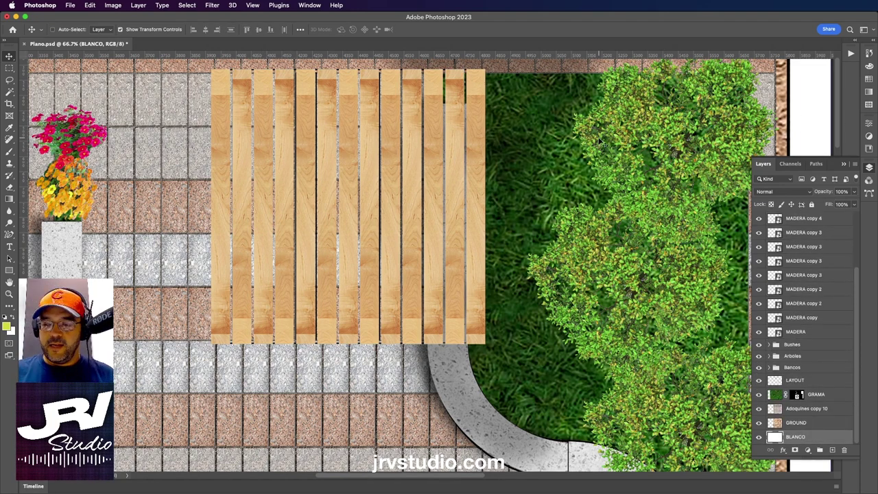
key(super+minus)
key(super+minus)
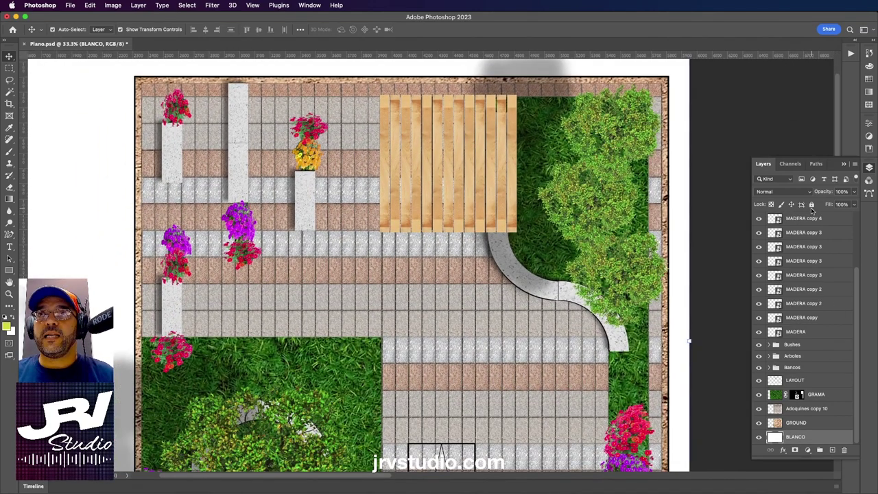
- Group the selected MADERA plank layers into Group 1
click(809, 218)
shift+click(807, 233)
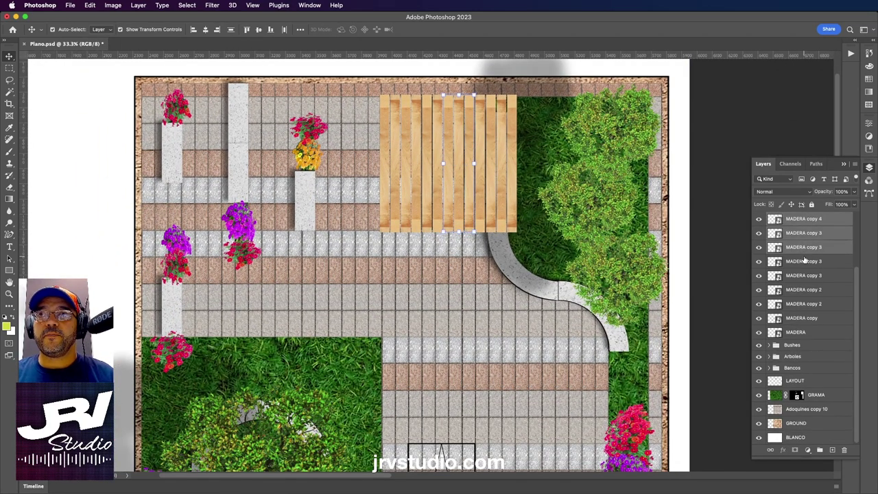
shift+click(804, 261)
shift+click(802, 275)
shift+click(799, 304)
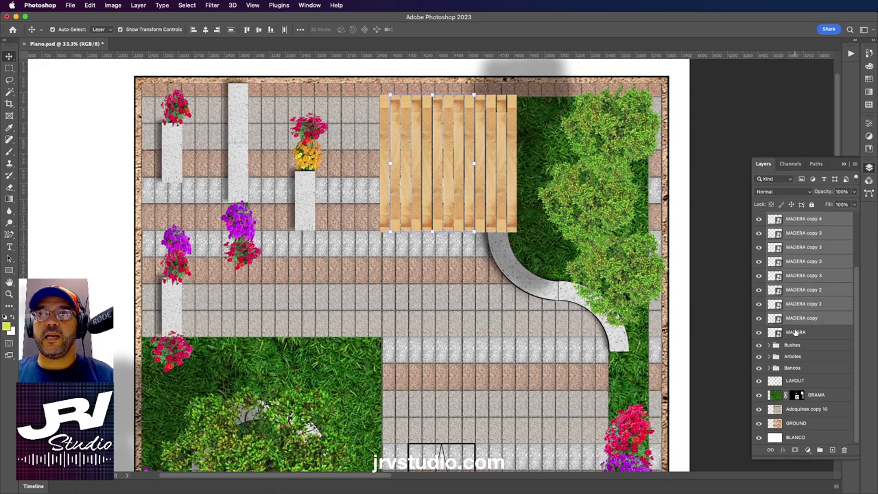
shift+click(796, 333)
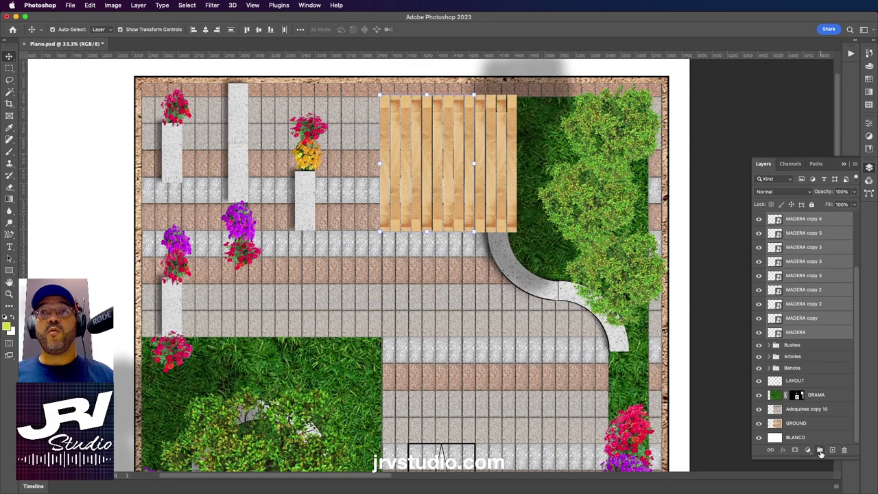
click(820, 451)
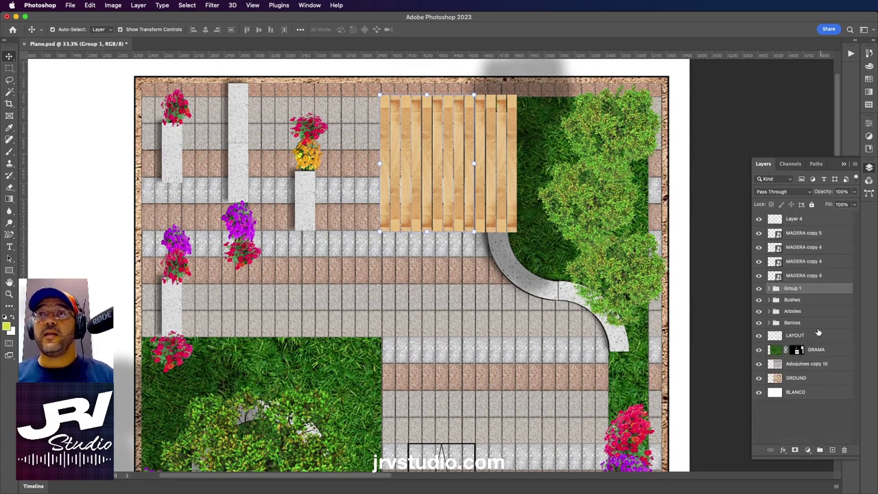
click(759, 289)
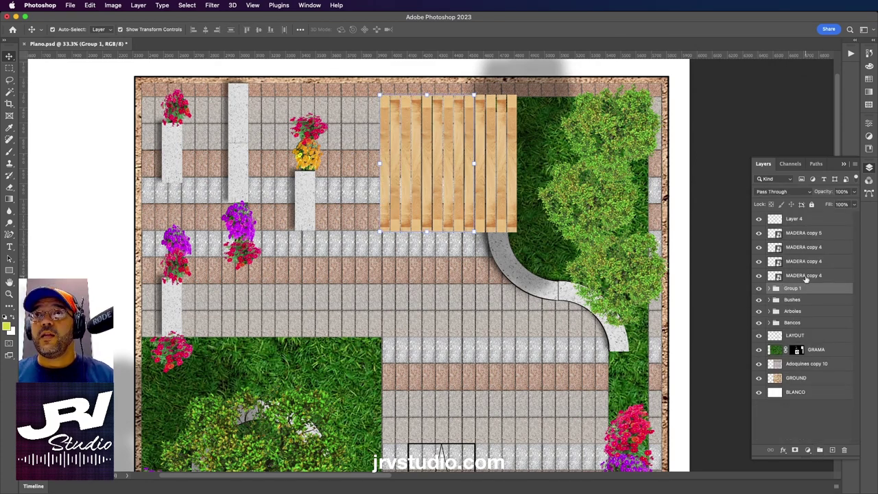
- Move the remaining MADERA plank layers into Group 1
click(798, 233)
shift+click(797, 262)
shift+click(797, 275)
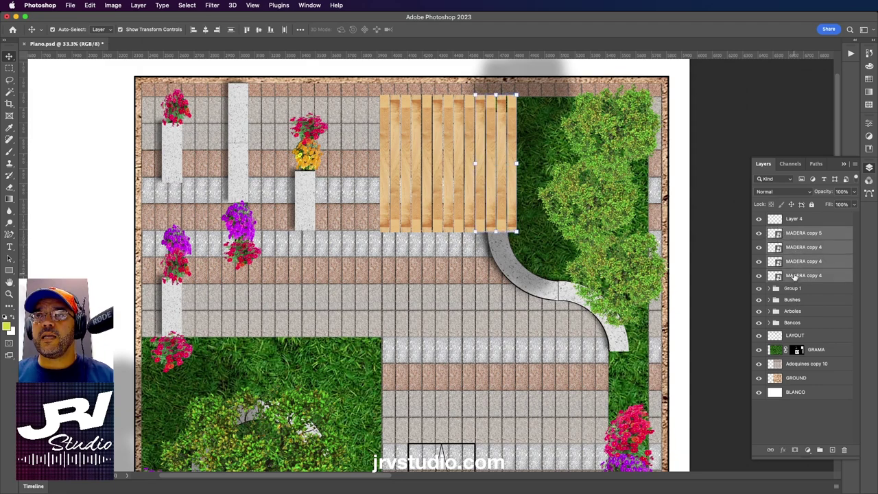
drag(794, 237, 797, 289)
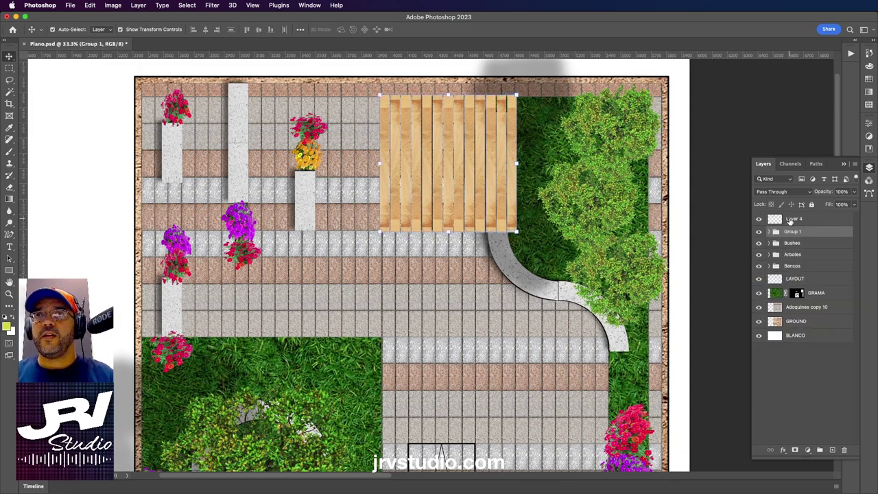
- Check the contents of the stray Layer 4, then delete it
click(792, 220)
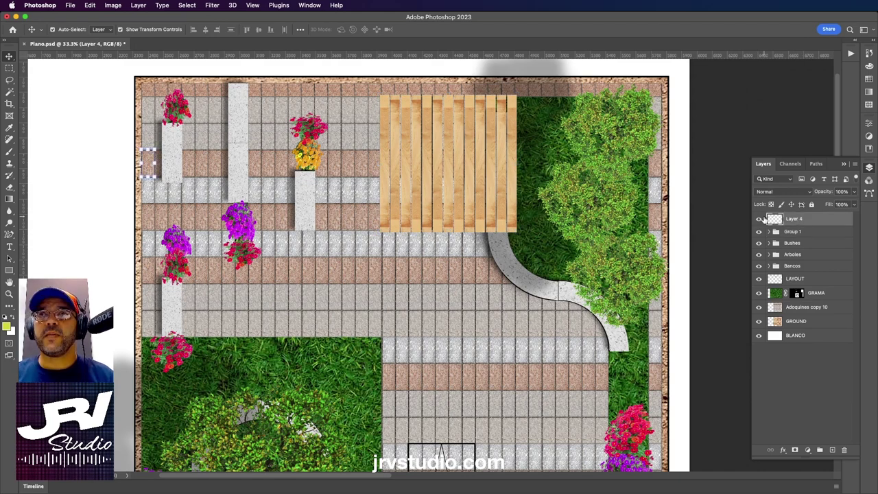
click(759, 219)
click(759, 219)
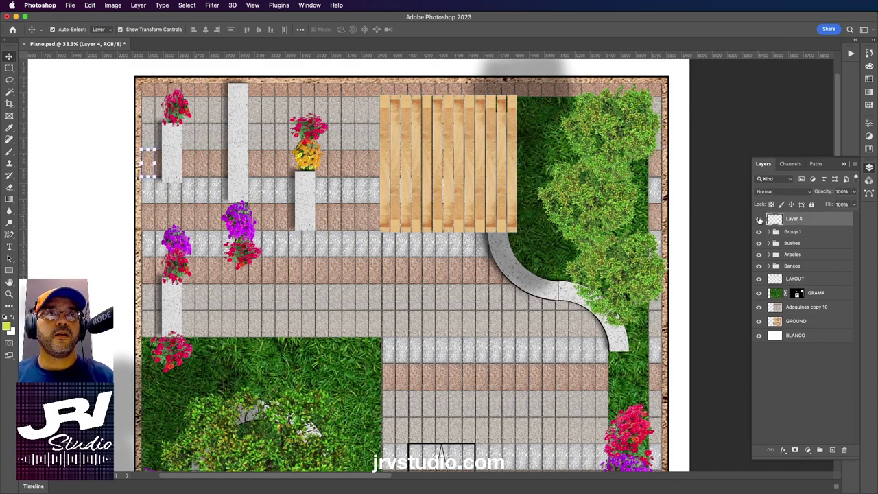
click(759, 220)
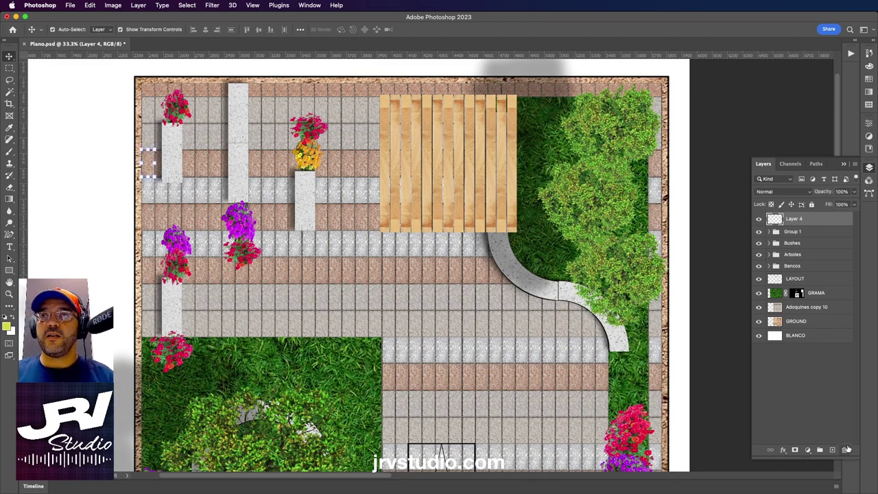
click(845, 450)
click(458, 173)
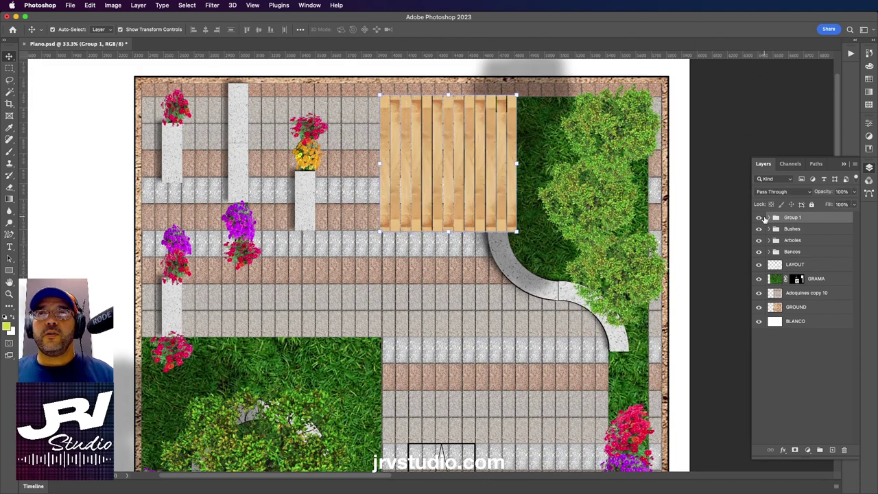
- Rename Group 1 to PERGOLA
double_click(792, 217)
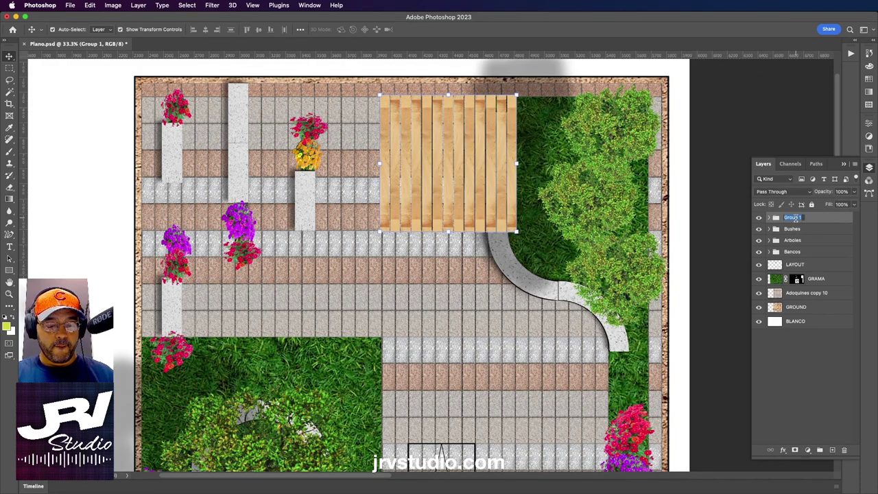
text(PERGO)
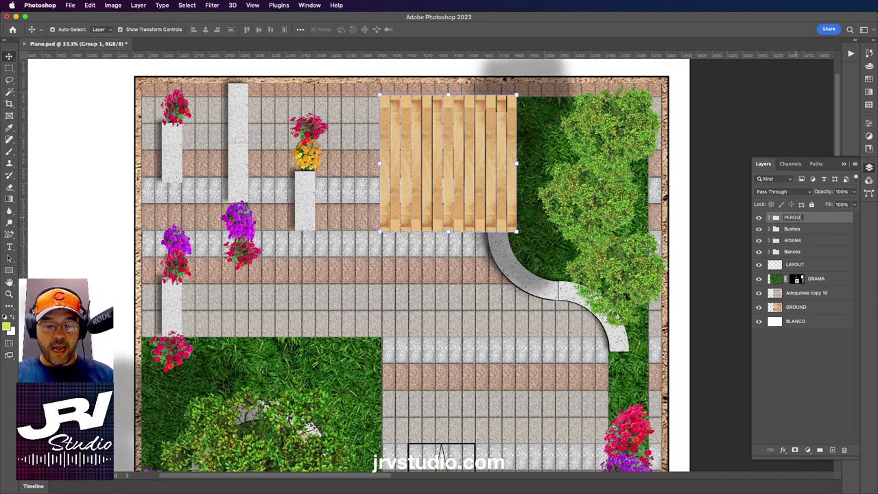
text(LA)
key(Return)
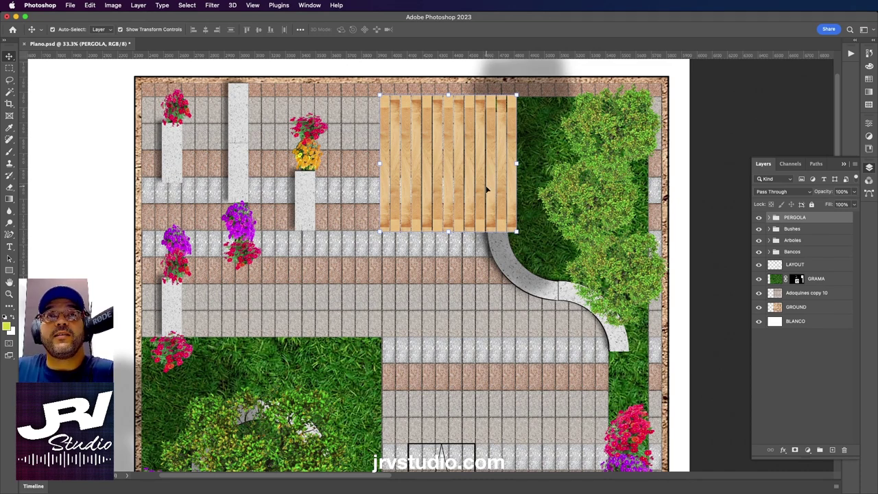
scroll(537, 213, down, 1)
scroll(537, 213, down, 2)
scroll(407, 166, up, 4)
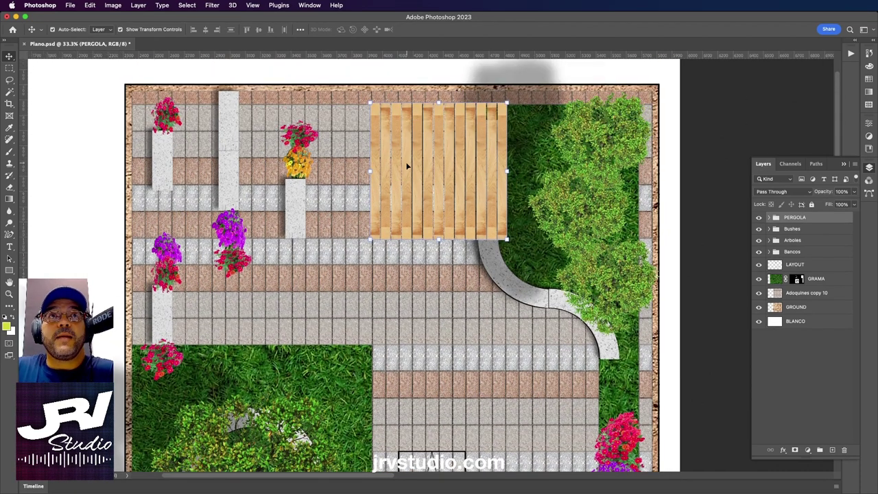
click(610, 148)
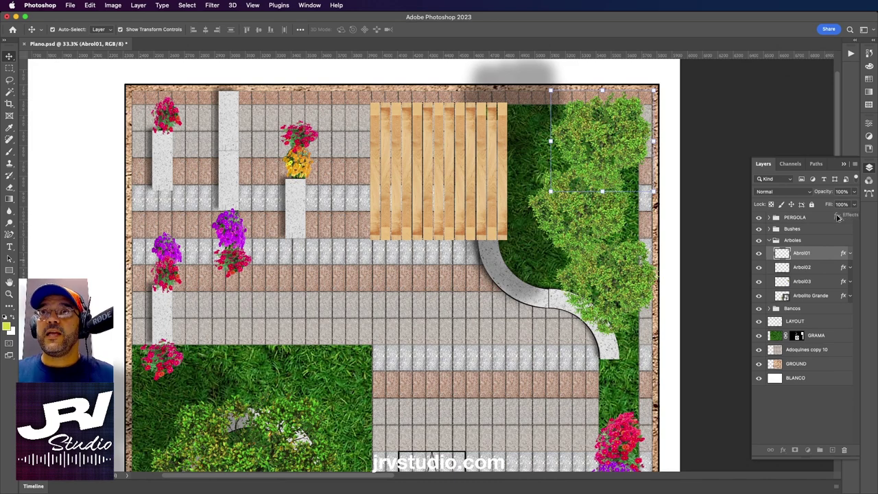
- Copy the trees' drop shadow effect onto the PERGOLA group
drag(838, 217, 796, 218)
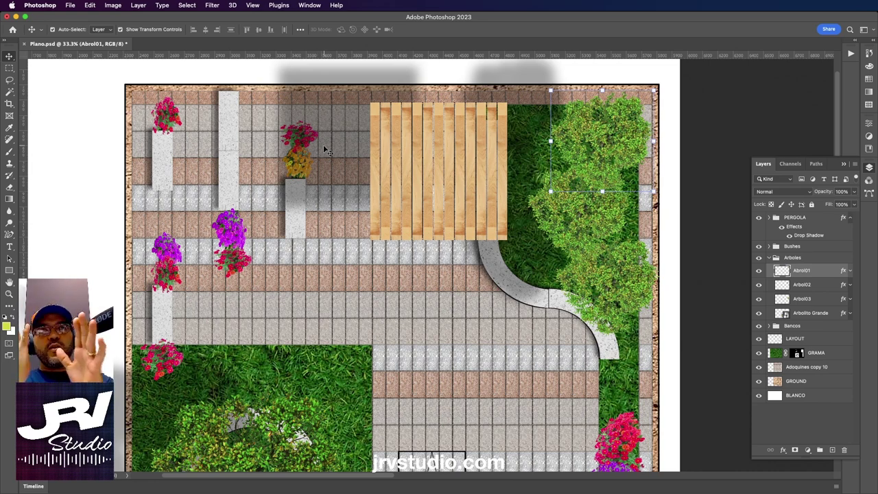
double_click(844, 219)
drag(465, 124, 630, 78)
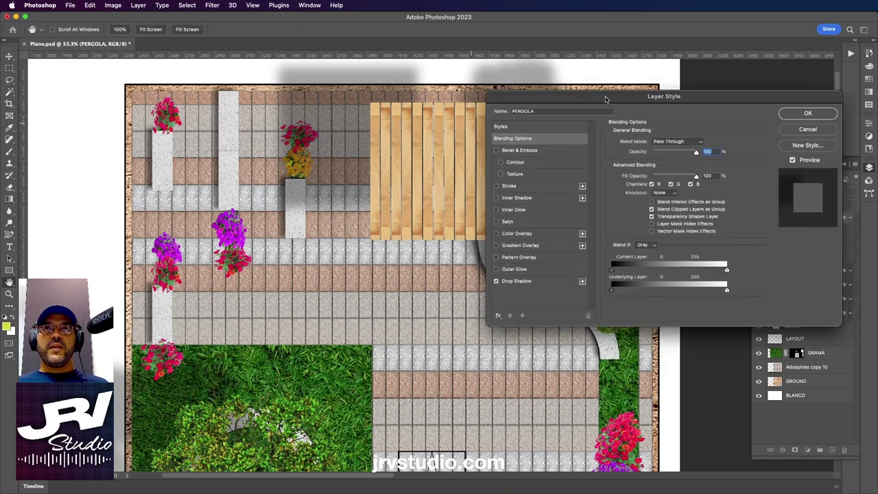
click(553, 262)
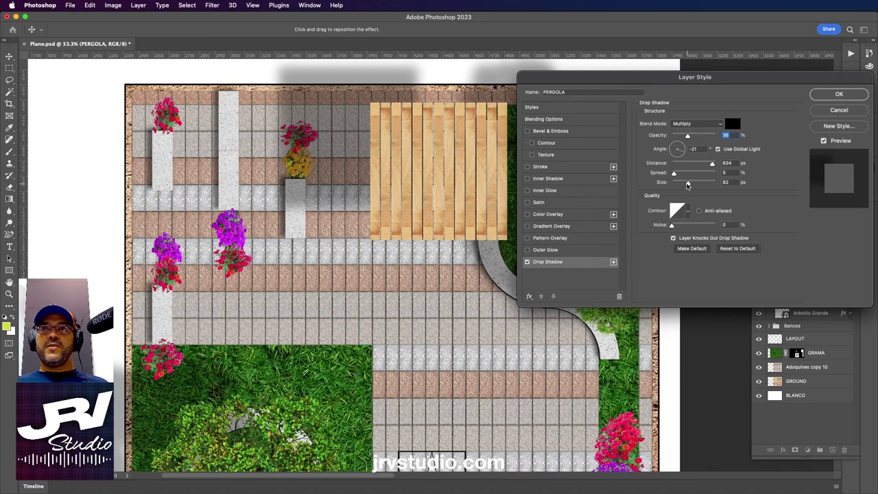
- Set the pergola's drop shadow to 0 px size and 124 px distance
drag(688, 184, 655, 192)
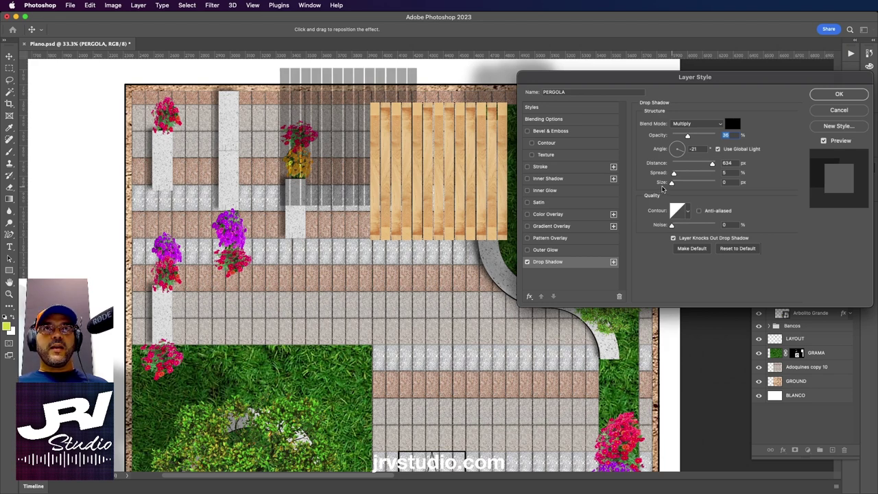
drag(655, 192, 665, 190)
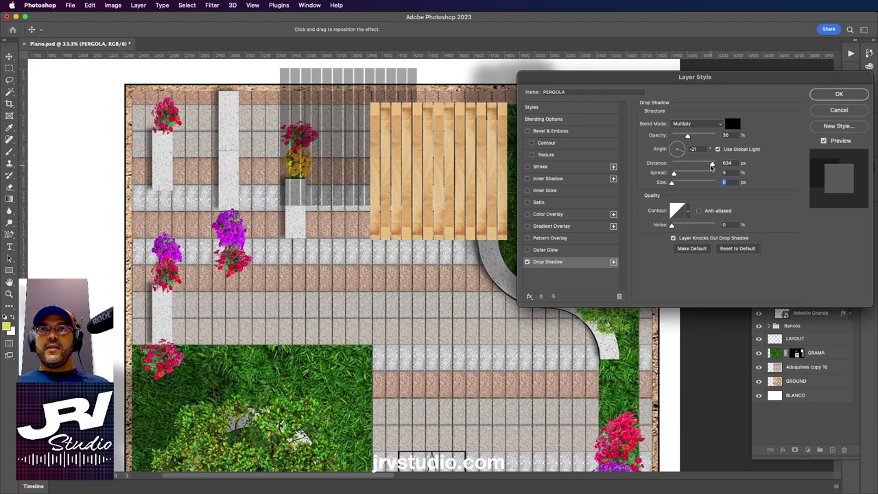
drag(714, 165, 708, 166)
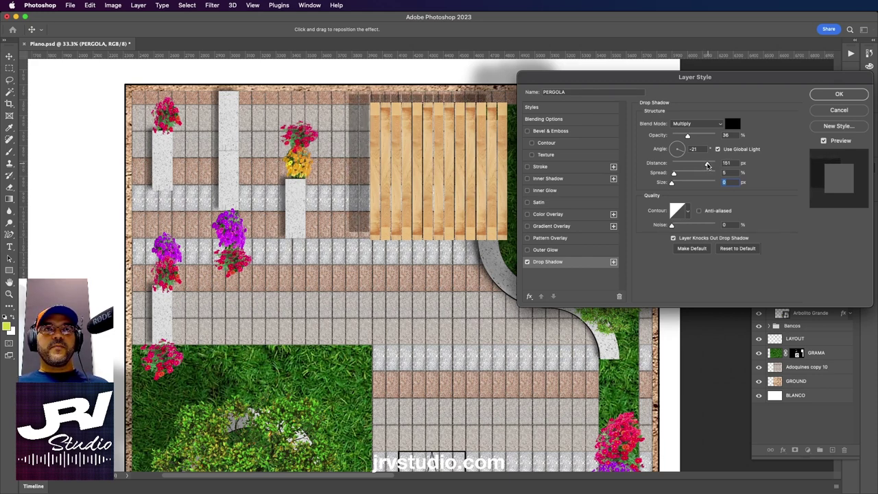
drag(708, 166, 708, 166)
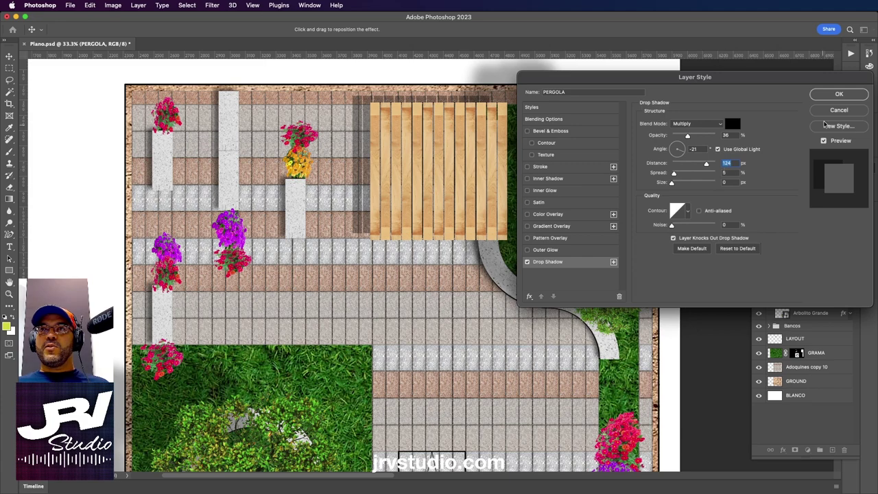
click(839, 94)
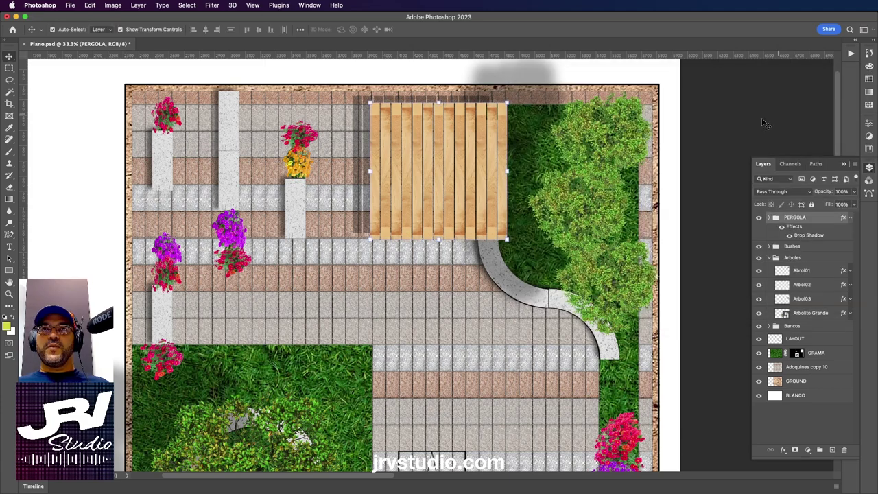
- Shorten the top tree Arbol01's drop shadow distance to 124 px
click(601, 132)
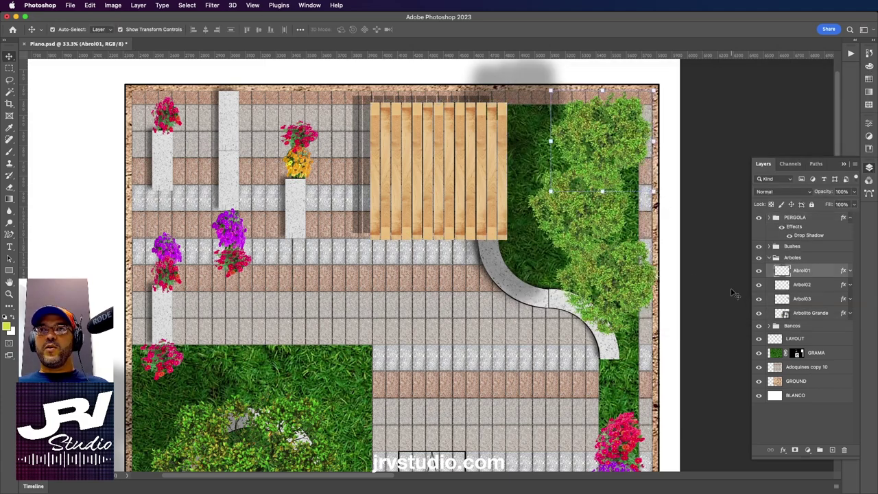
double_click(841, 272)
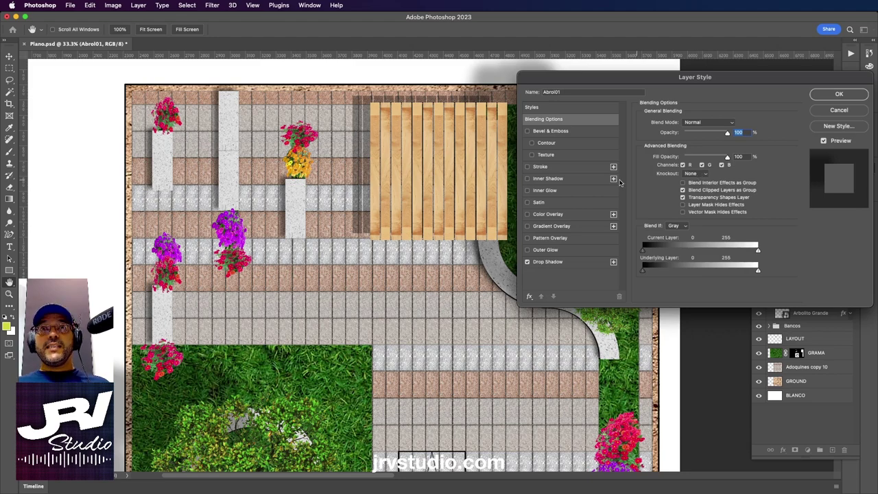
click(556, 262)
drag(731, 77, 271, 95)
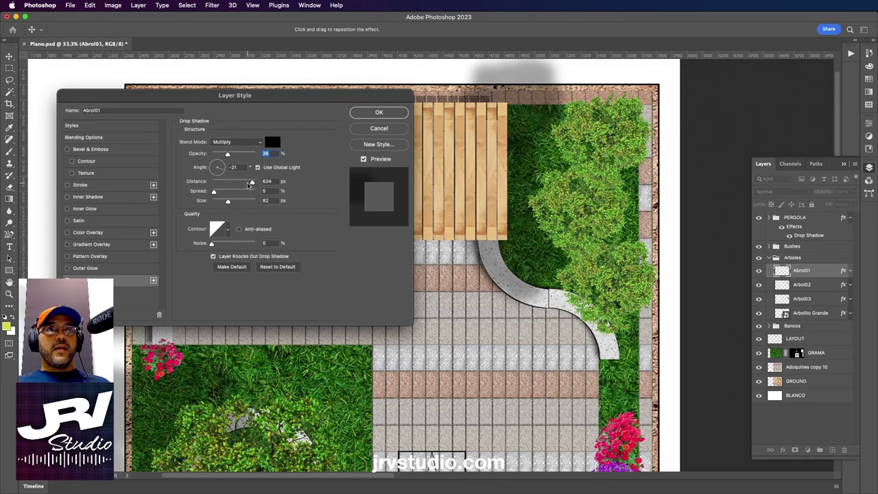
drag(252, 182, 247, 183)
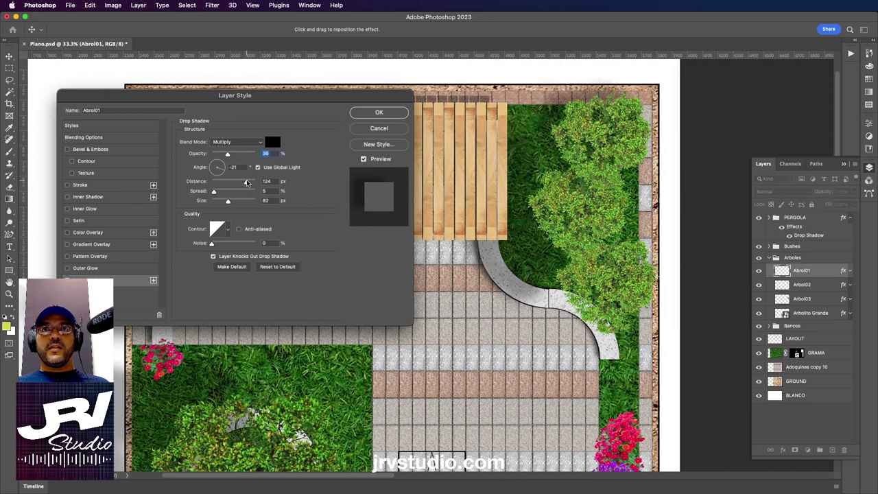
drag(247, 182, 245, 182)
click(381, 112)
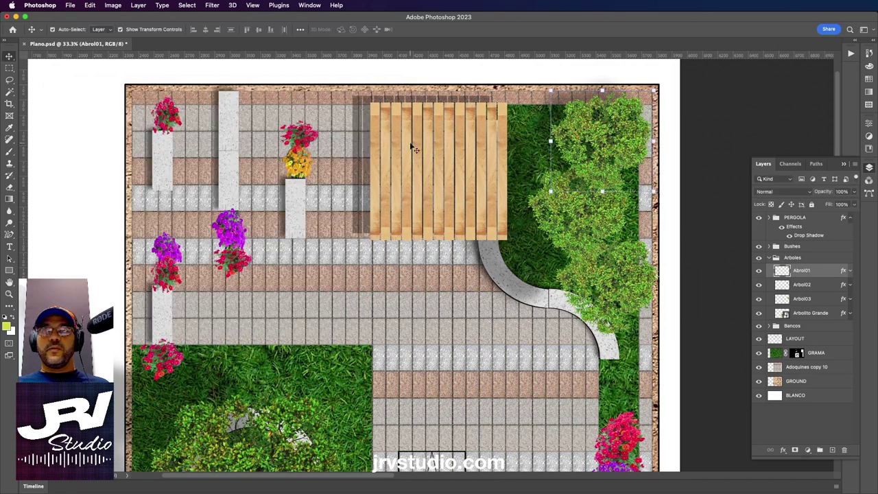
- Set Arbol02's drop shadow distance to 124 px
double_click(844, 284)
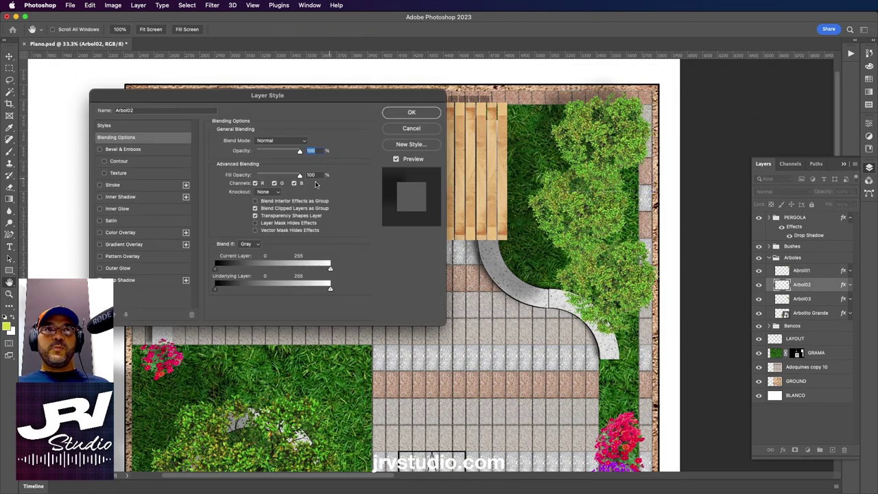
click(132, 281)
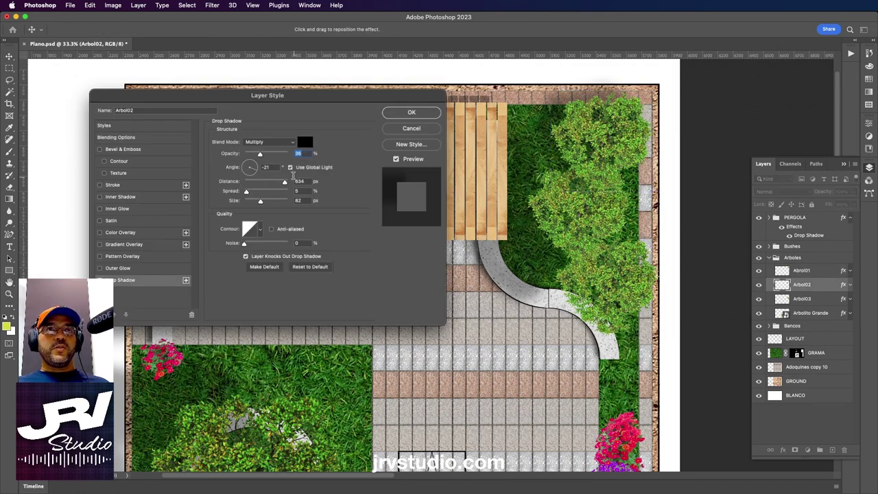
drag(244, 186, 278, 184)
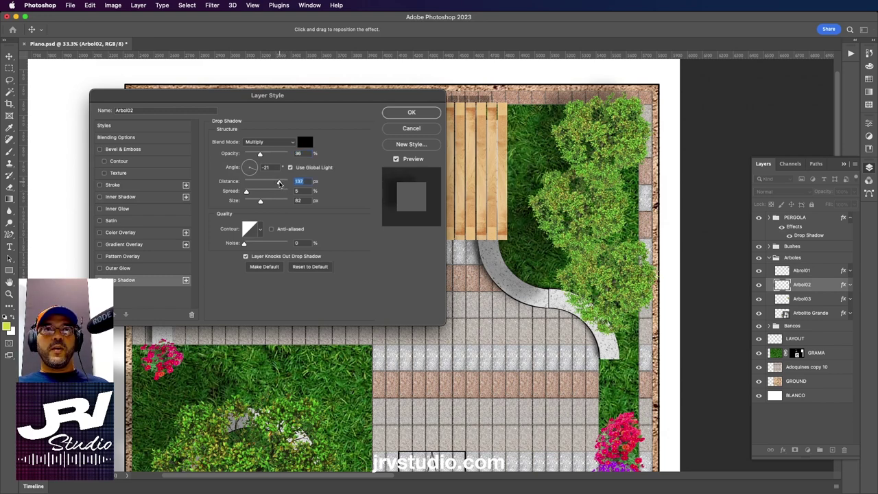
text(124)
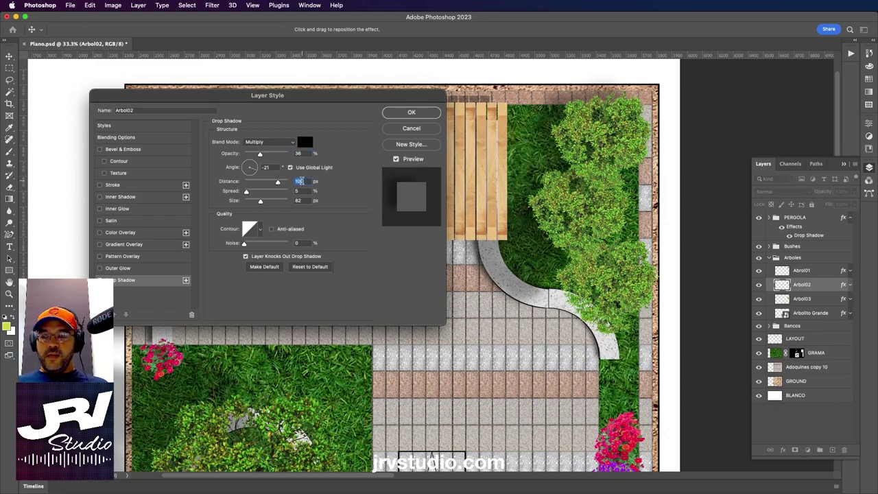
key(Return)
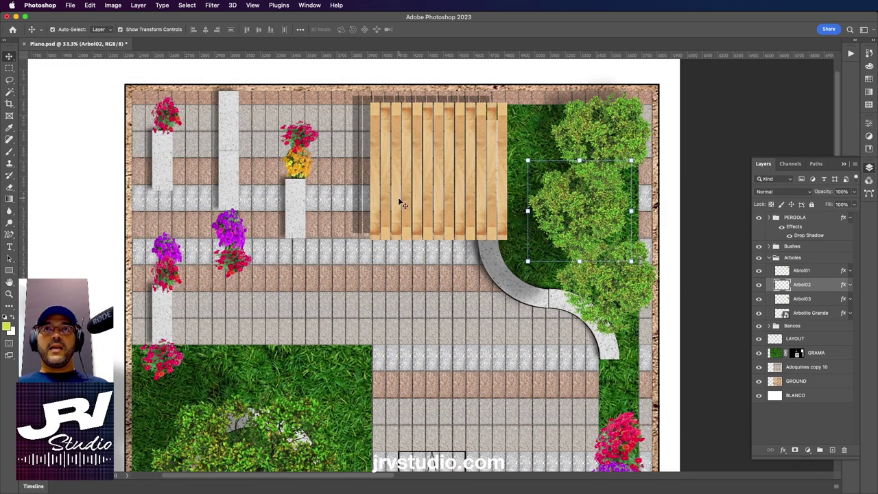
- Undo Arbol03's too-distant drop shadow, then reapply it at 124 px
click(822, 300)
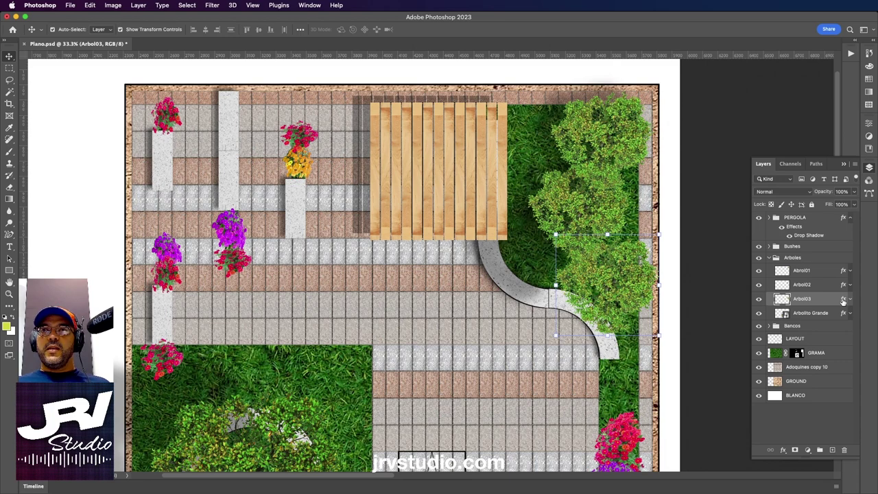
double_click(843, 300)
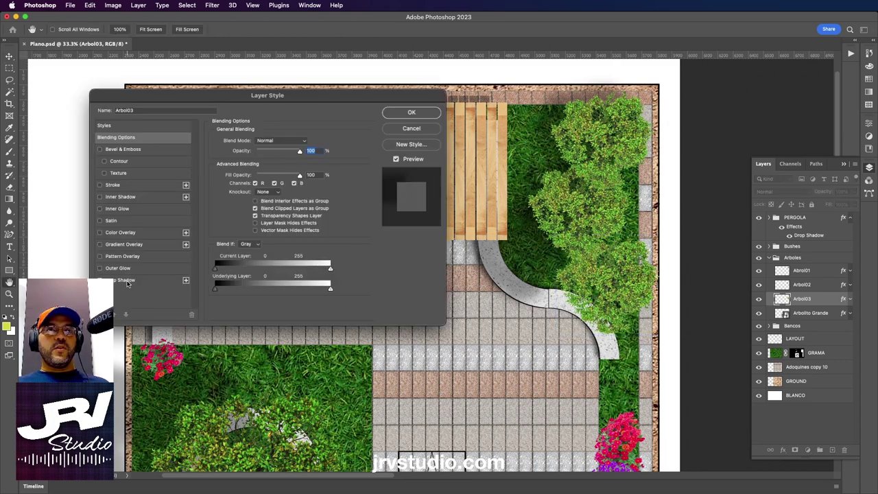
click(127, 281)
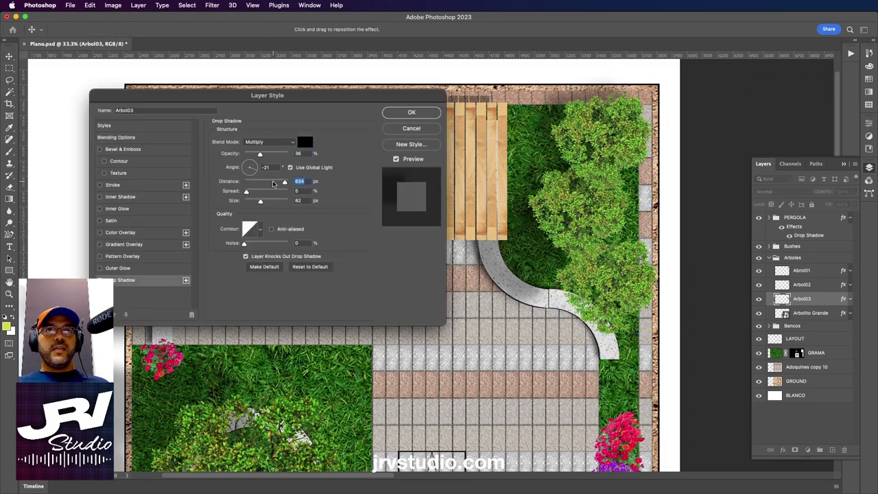
key(Return)
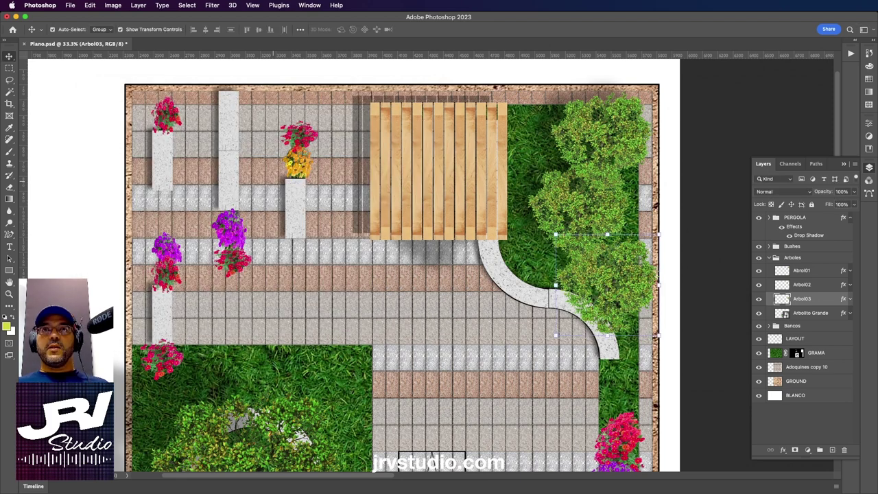
key(ctrl+z)
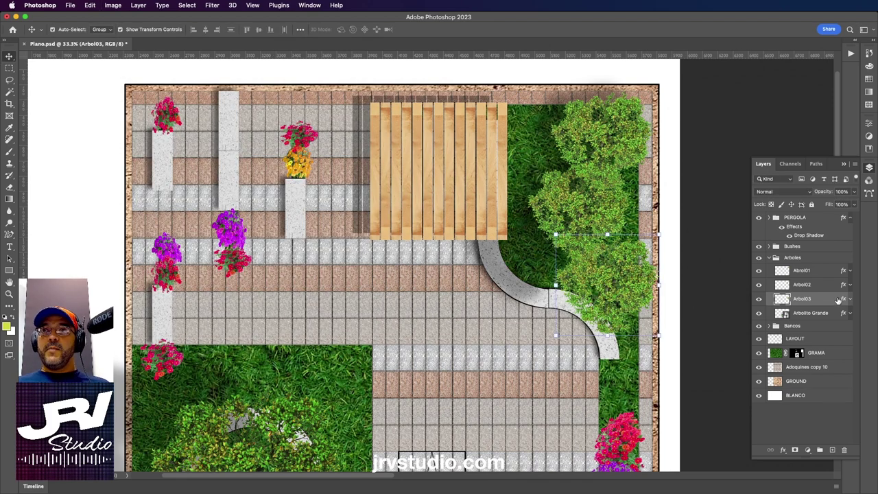
double_click(842, 300)
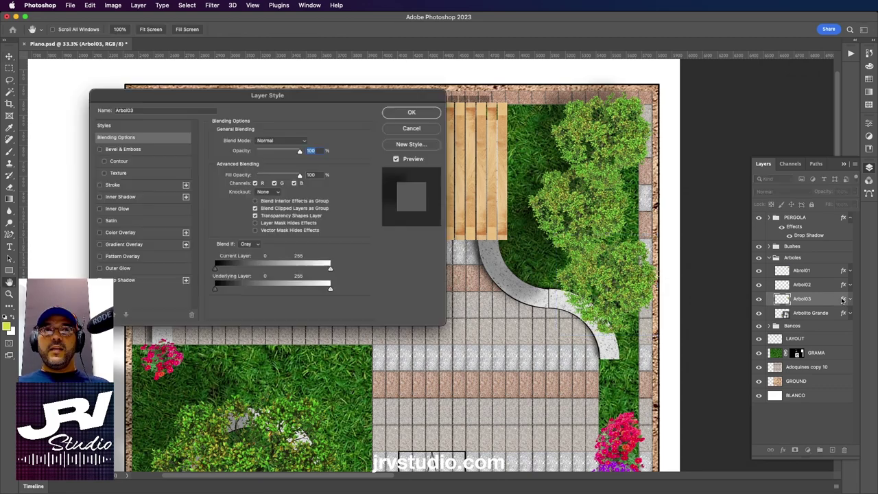
click(126, 281)
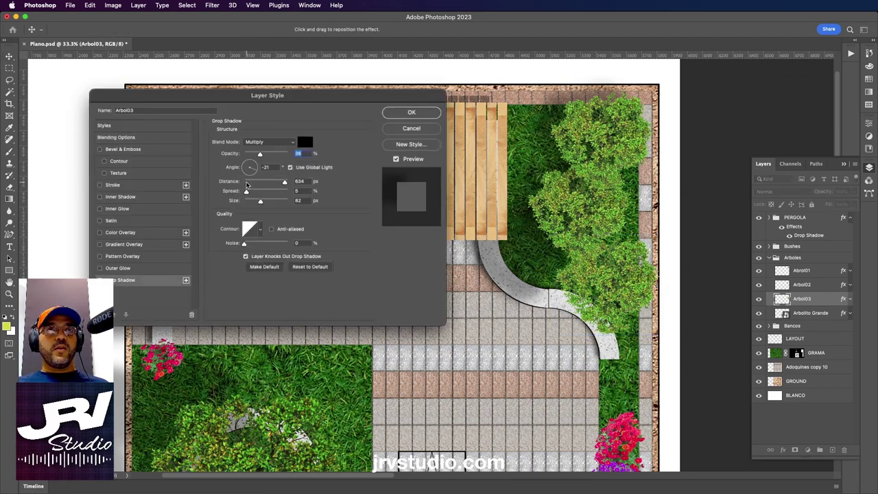
drag(247, 183, 280, 184)
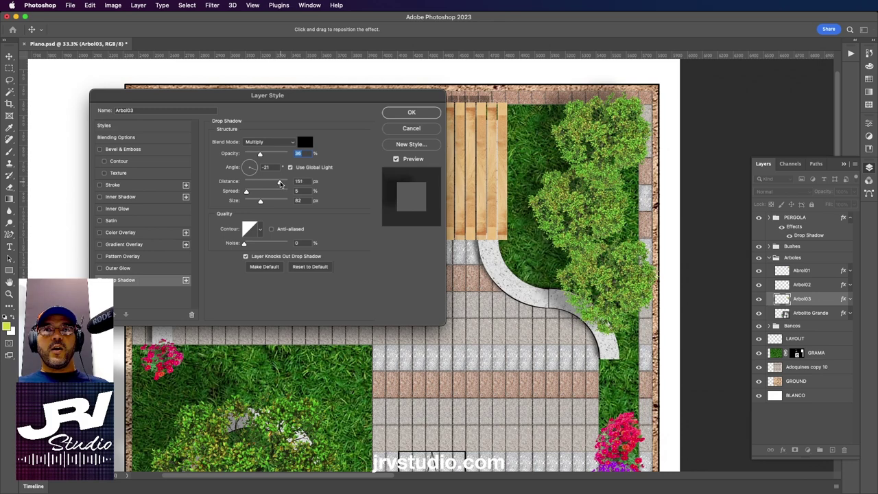
click(280, 183)
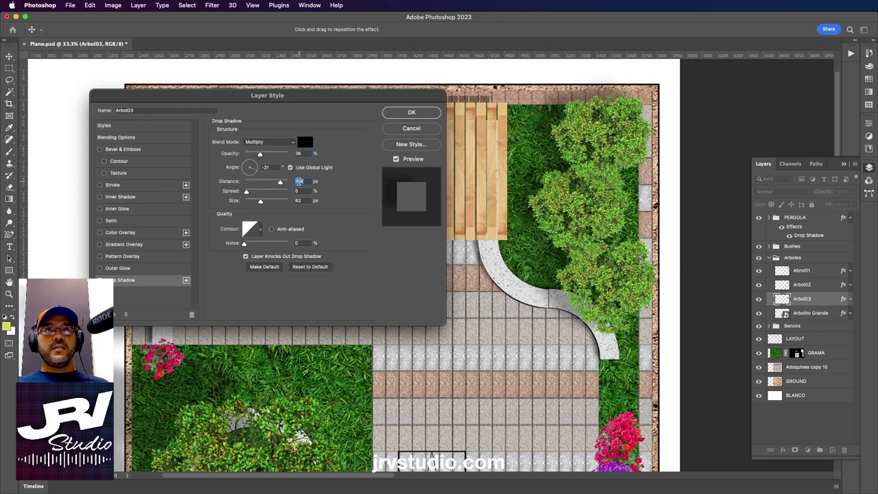
drag(281, 184, 278, 184)
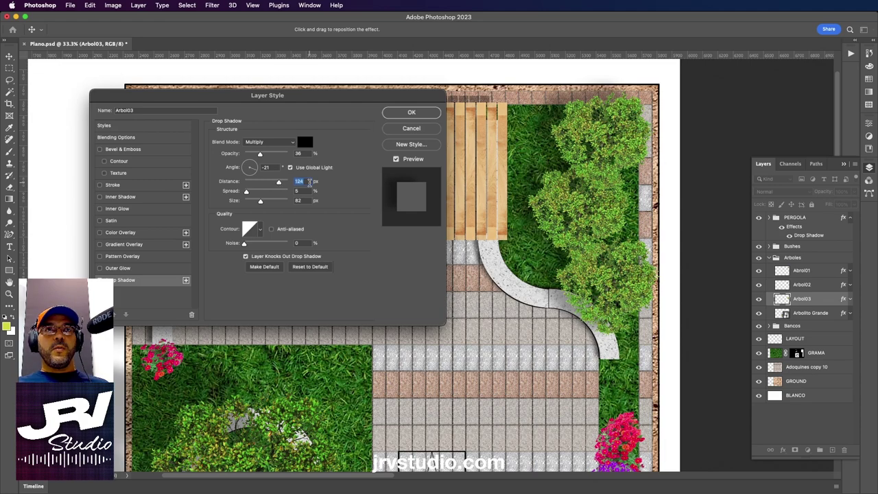
click(430, 113)
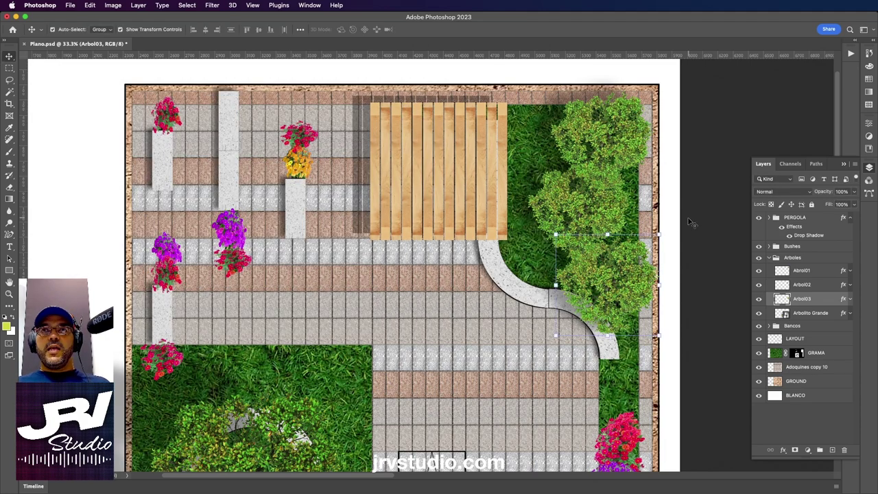
- Shorten the Arbolito Grande tree's drop shadow distance to 164 px
scroll(434, 213, down, 5)
scroll(417, 242, down, 5)
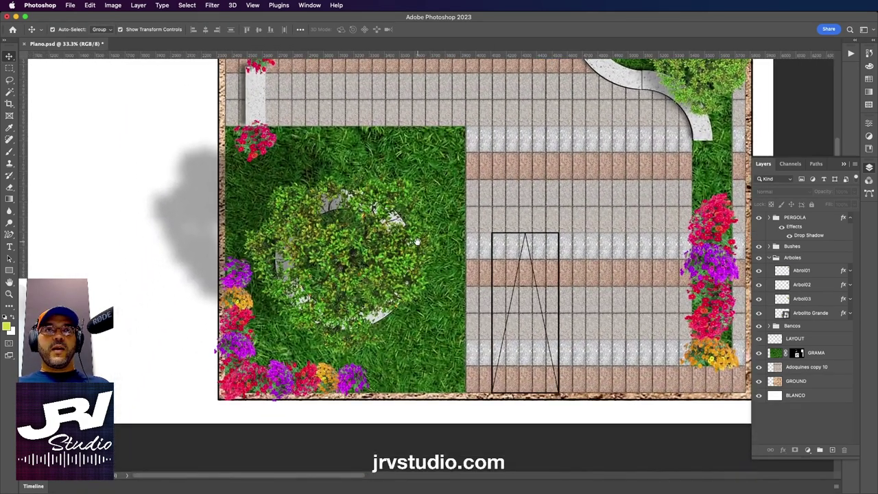
click(356, 244)
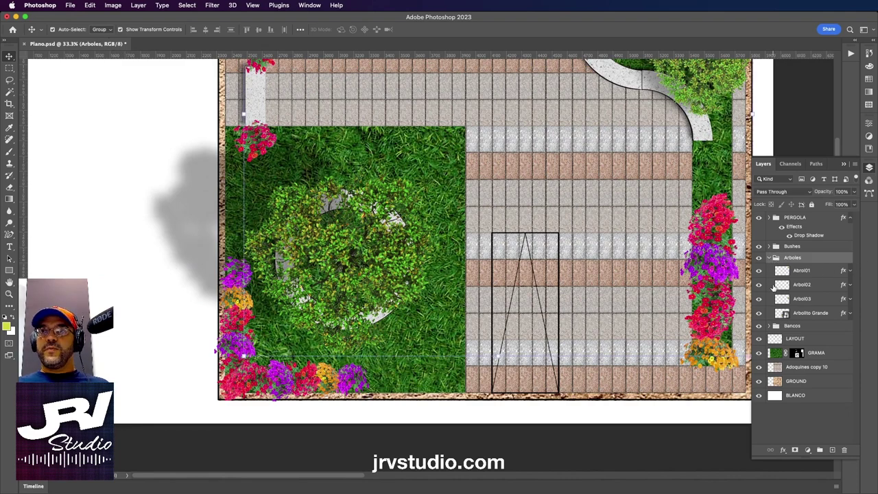
click(759, 313)
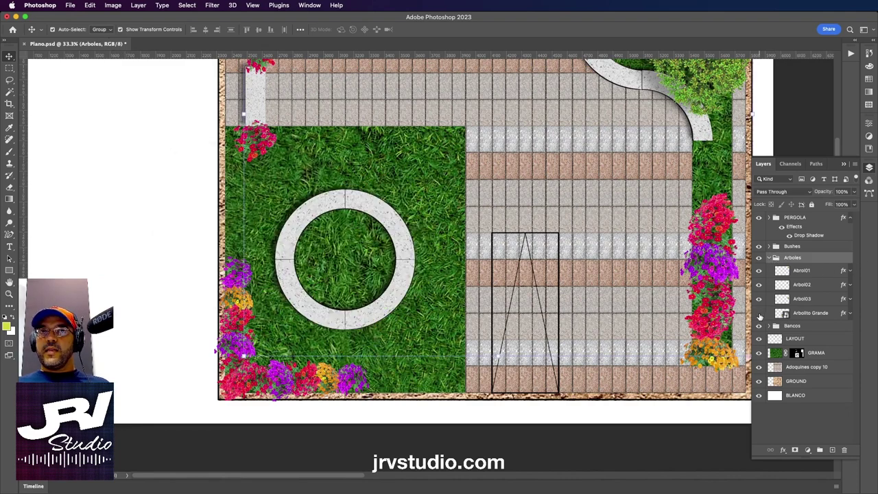
double_click(843, 314)
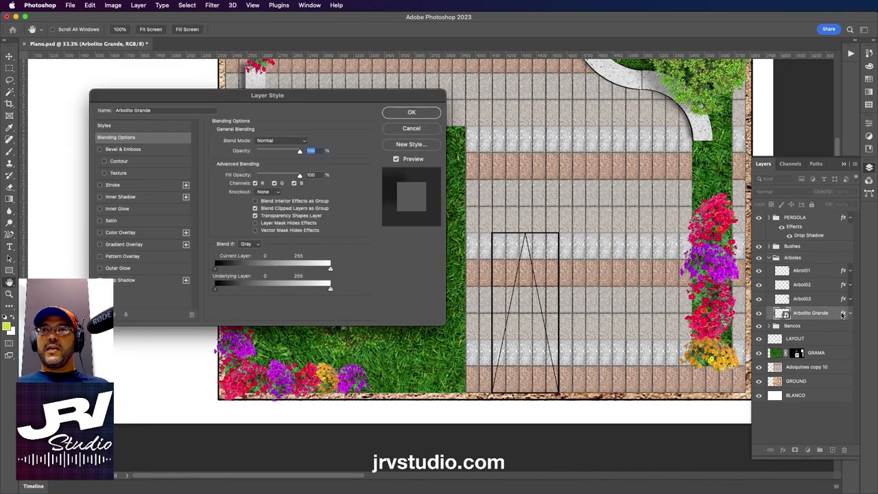
click(117, 281)
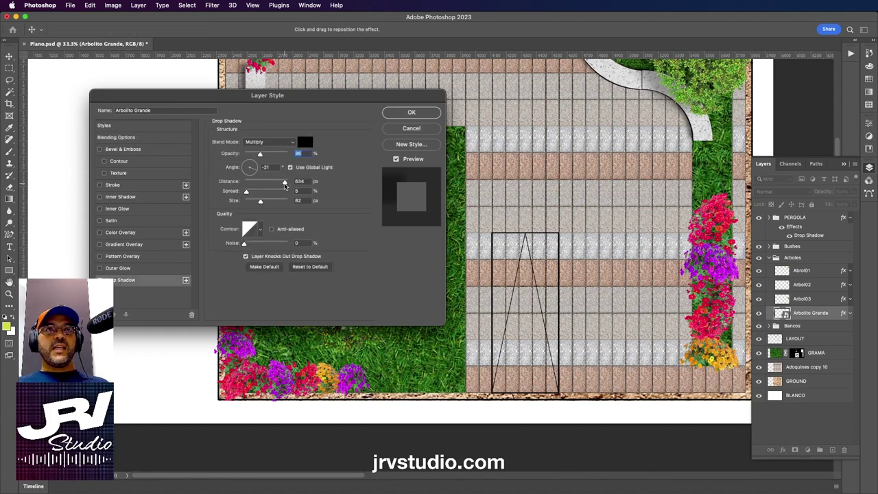
drag(285, 184, 280, 183)
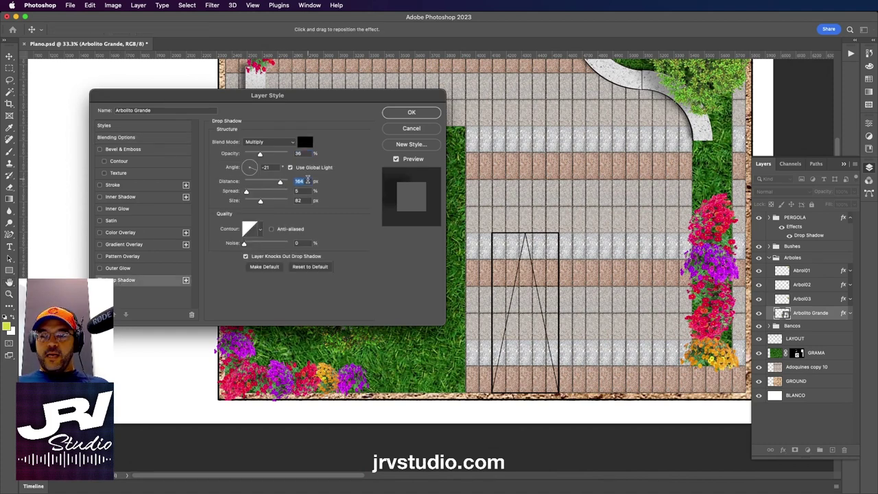
key(Return)
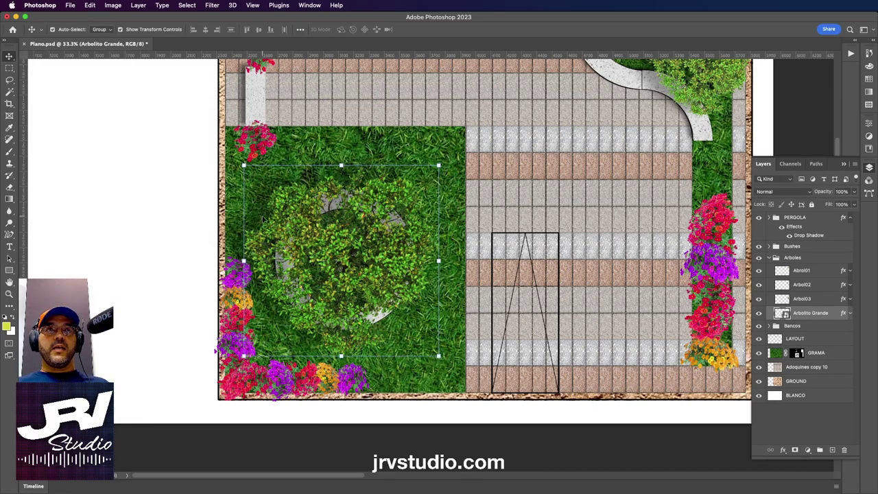
- Copy Arbol01's drop shadow effect onto the Bushes group
click(139, 199)
scroll(408, 224, right, 3)
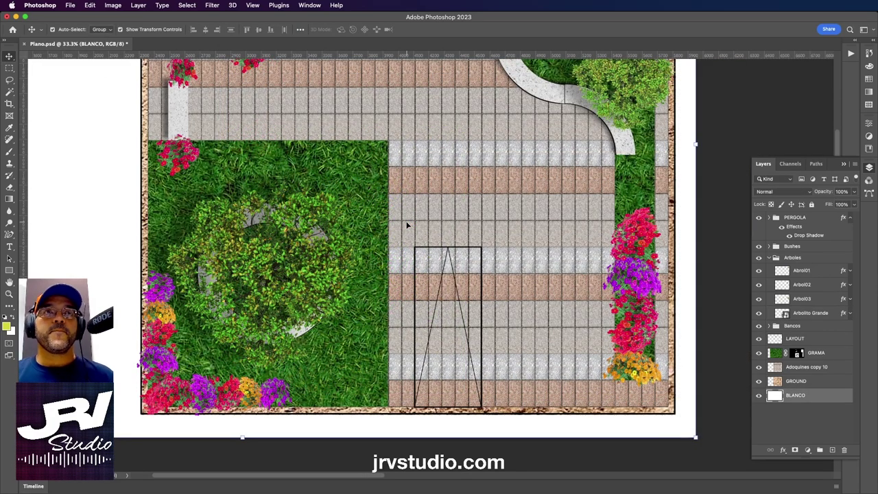
click(769, 247)
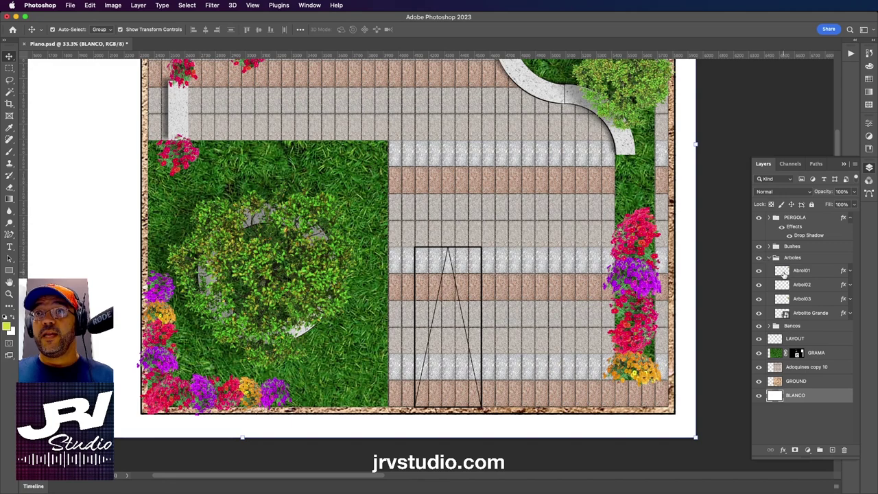
click(843, 274)
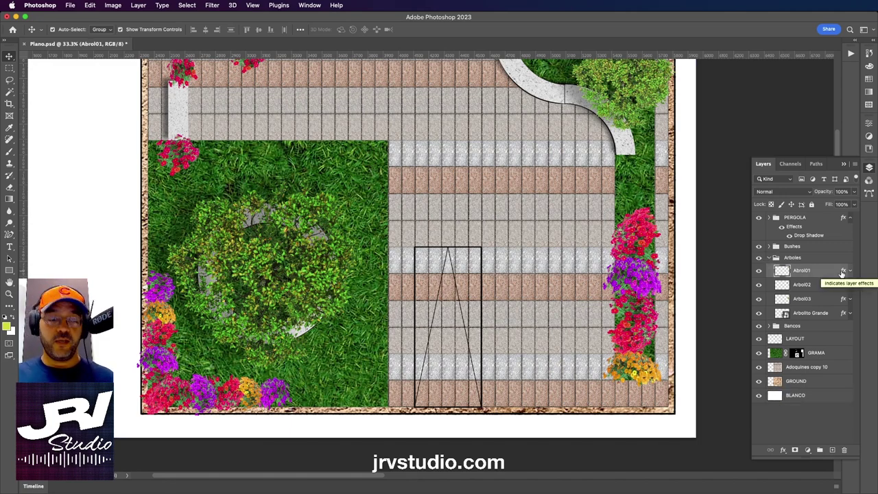
drag(842, 273, 814, 248)
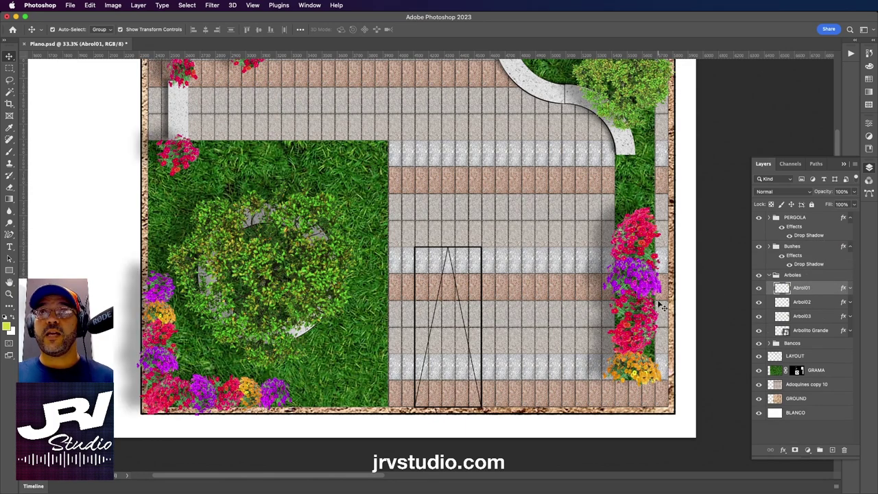
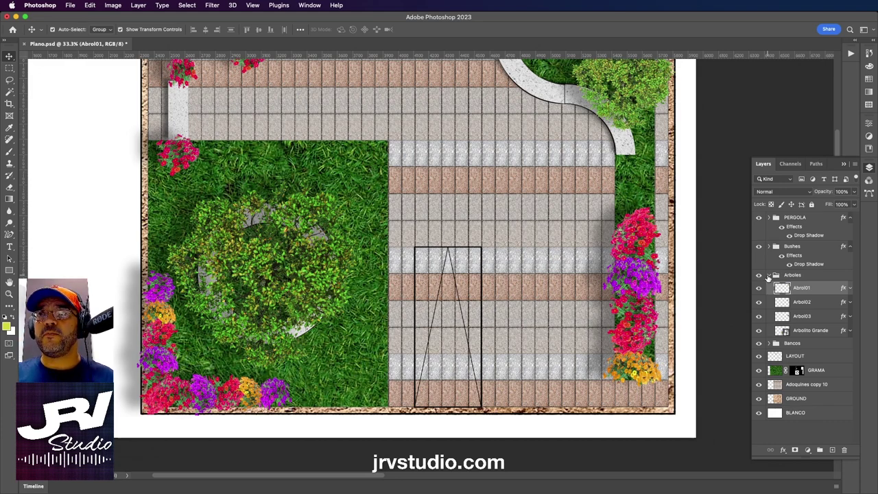
- Set the Bushes group's drop shadow to 55 px distance and 7 px size, at 36% opacity
click(769, 275)
double_click(844, 247)
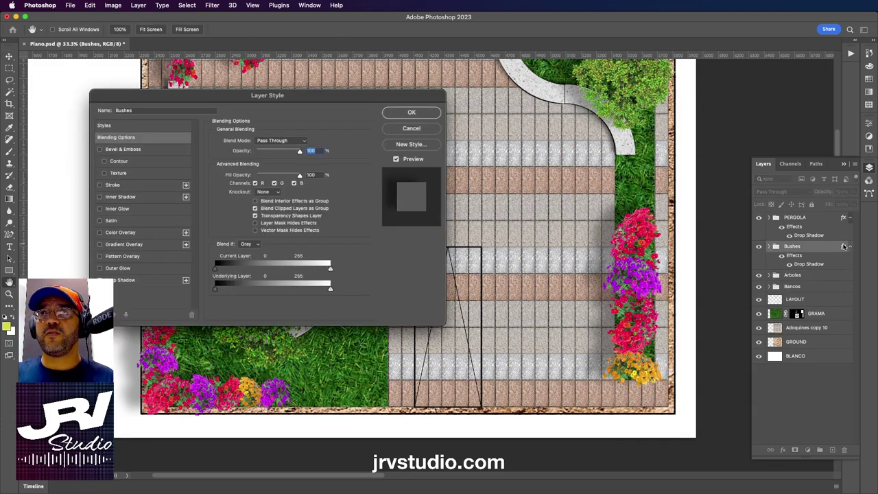
click(125, 280)
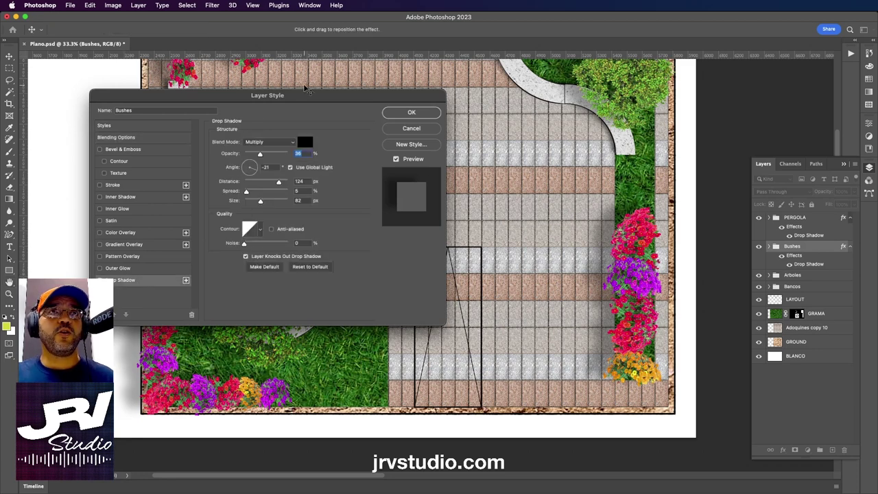
drag(306, 95, 388, 94)
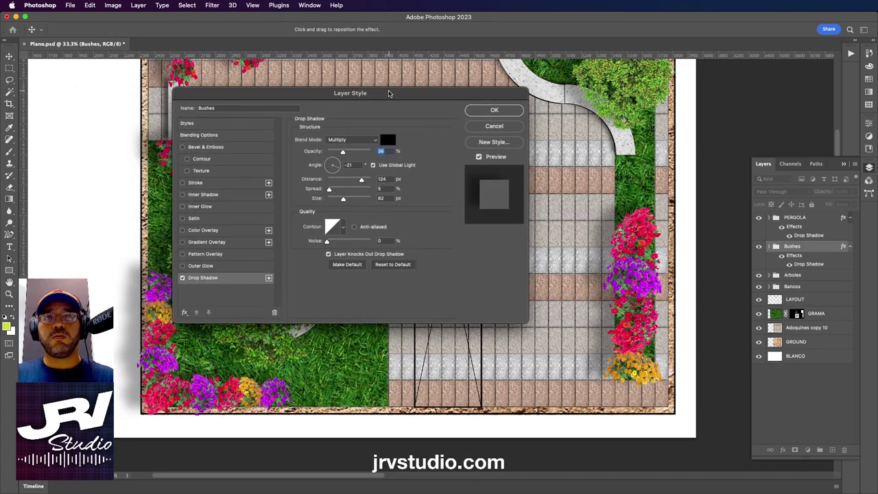
mouse_move(344, 198)
mouse_down()
mouse_move(329, 201)
mouse_move(361, 181)
mouse_move(351, 181)
mouse_up()
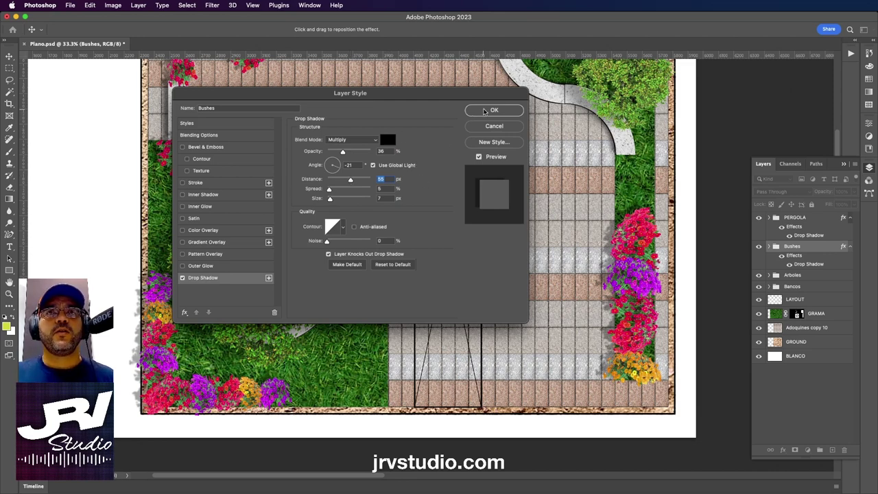
click(489, 111)
scroll(486, 129, down, 1)
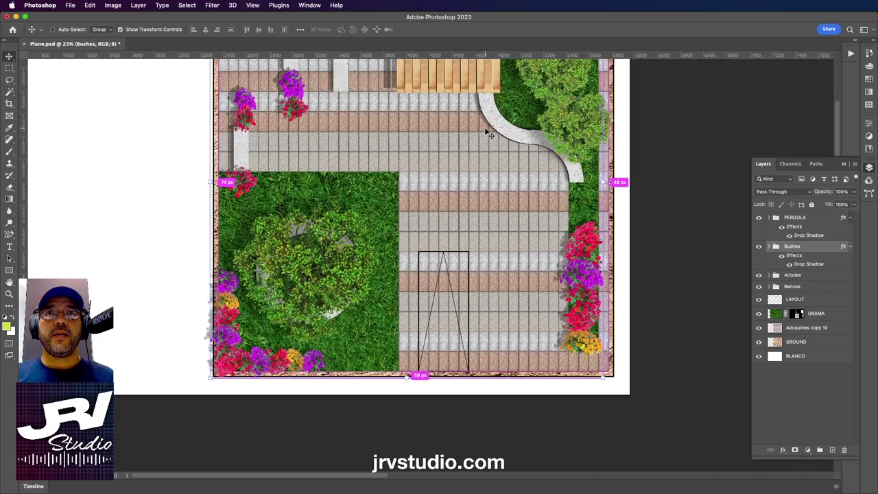
- Pan out to view the whole sheet, including the pergola
drag(484, 127, 533, 226)
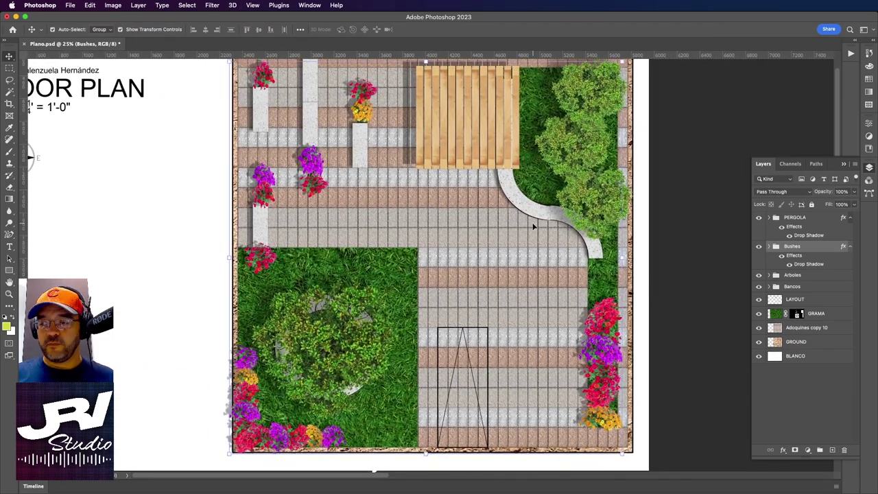
scroll(534, 225, down, 1)
scroll(573, 223, right, 5)
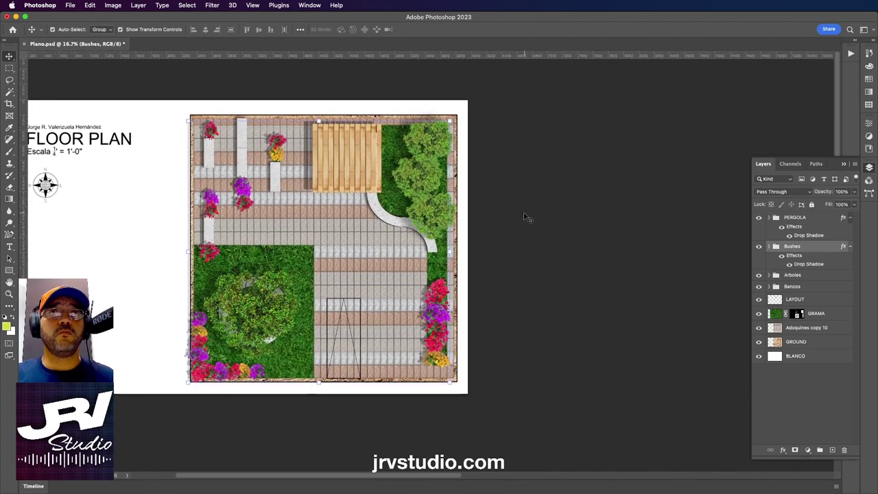
click(542, 215)
mouse_move(542, 215)
mouse_down()
mouse_move(628, 209)
mouse_move(686, 226)
mouse_up()
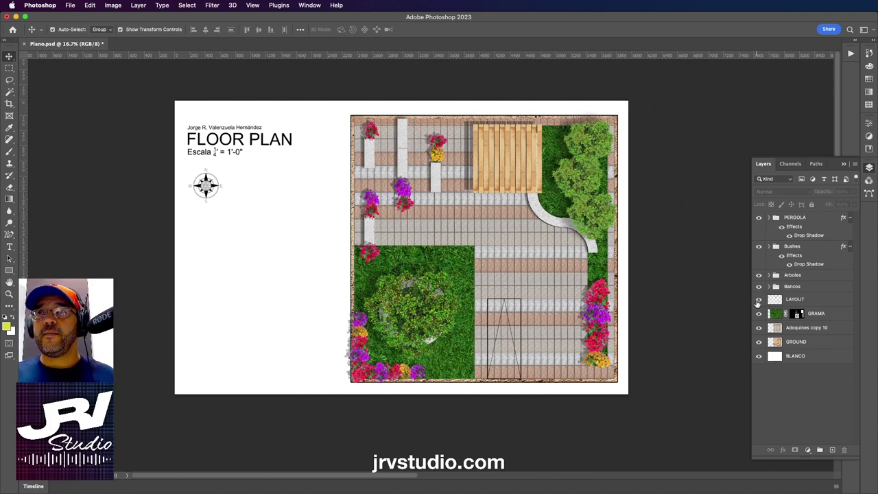
- Hide the LAYOUT layer, then zoom back in to 25% centred on the plan
click(797, 299)
click(759, 300)
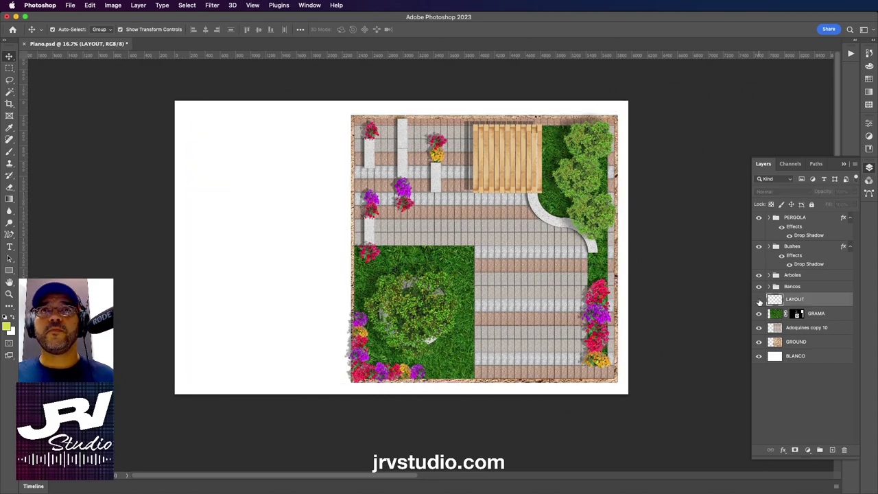
click(684, 249)
key(super+plus)
drag(676, 247, 581, 255)
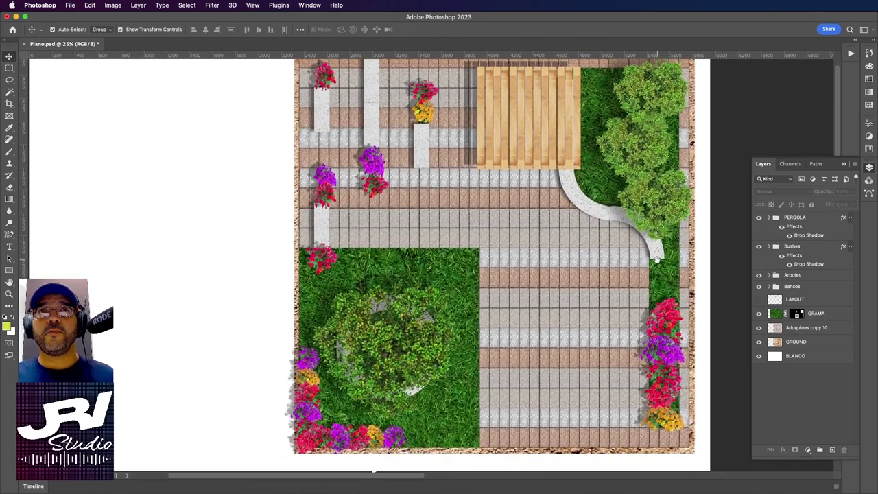
mouse_move(580, 256)
mouse_down()
mouse_move(545, 266)
mouse_move(511, 255)
mouse_move(514, 210)
mouse_move(563, 180)
mouse_move(571, 274)
mouse_up()
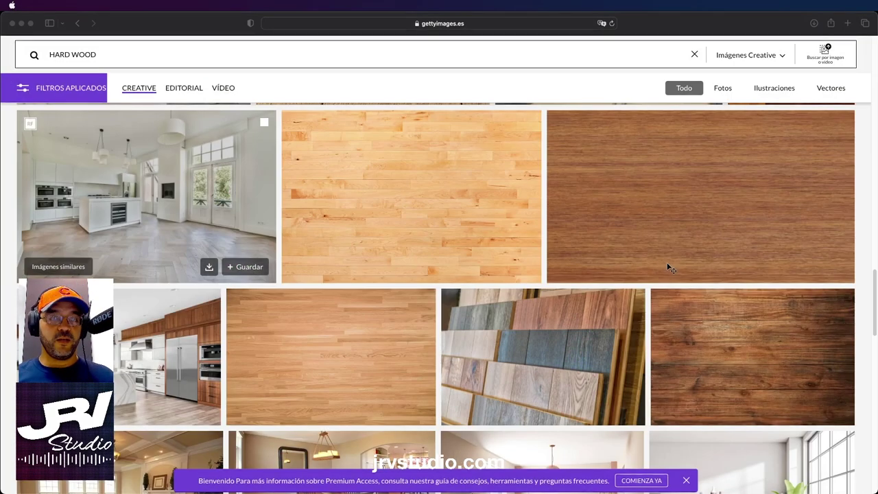
- Search Getty Images for 'People from Top View' and scroll through the results
click(108, 53)
text(Peo)
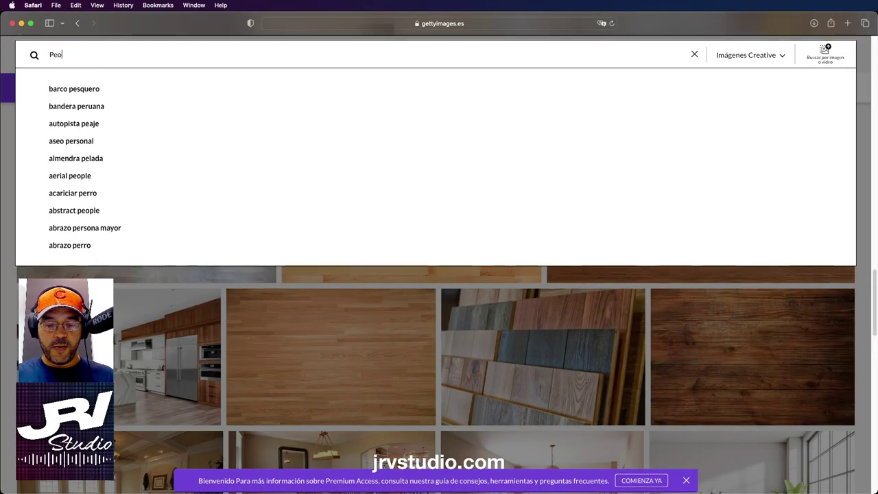
text(ple fro)
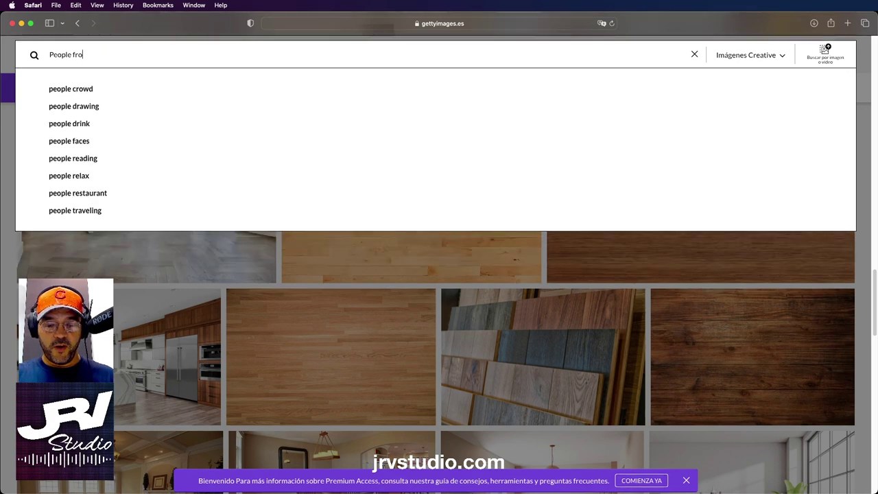
text(m Top Vi)
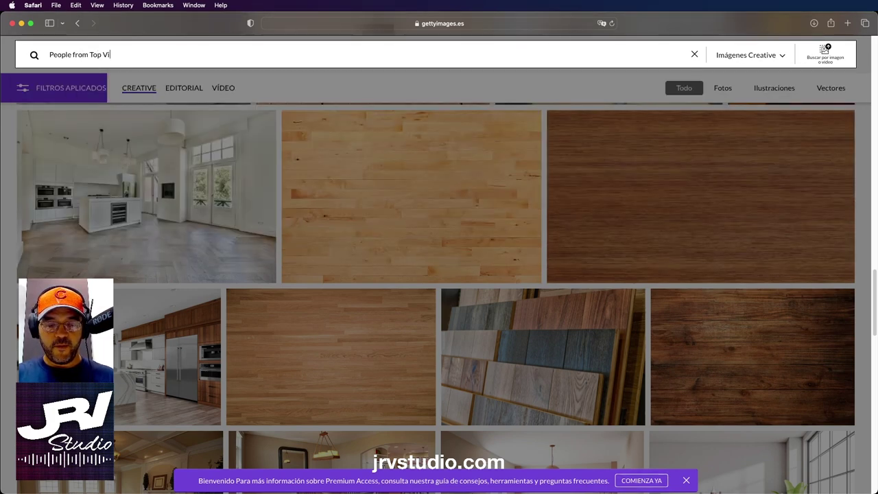
text(ew)
key(Return)
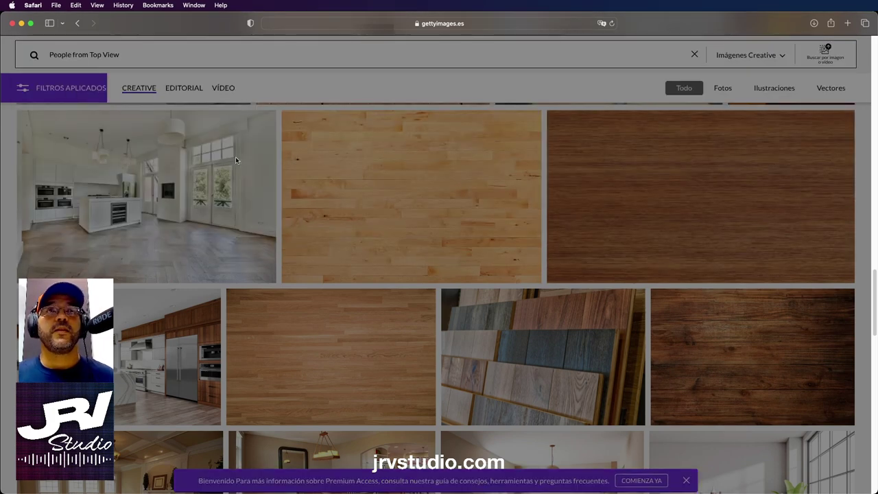
scroll(308, 208, down, 5)
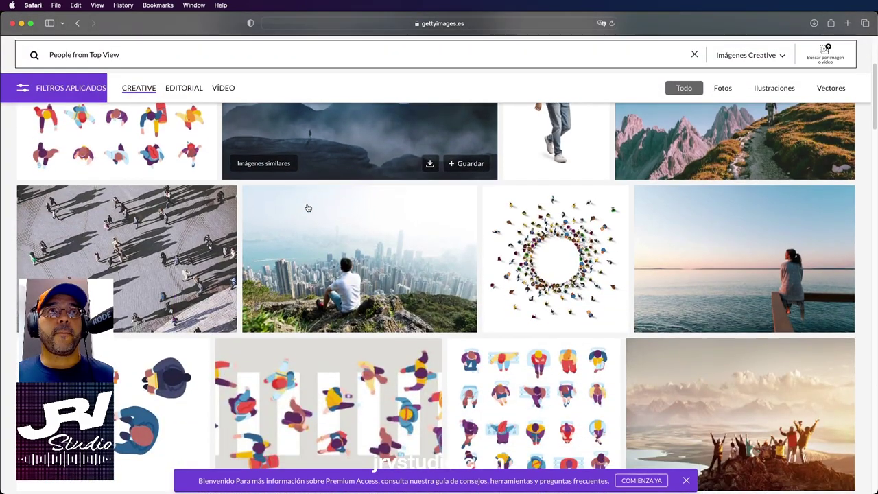
scroll(308, 208, down, 5)
scroll(308, 208, down, 3)
scroll(308, 208, down, 5)
scroll(309, 207, down, 5)
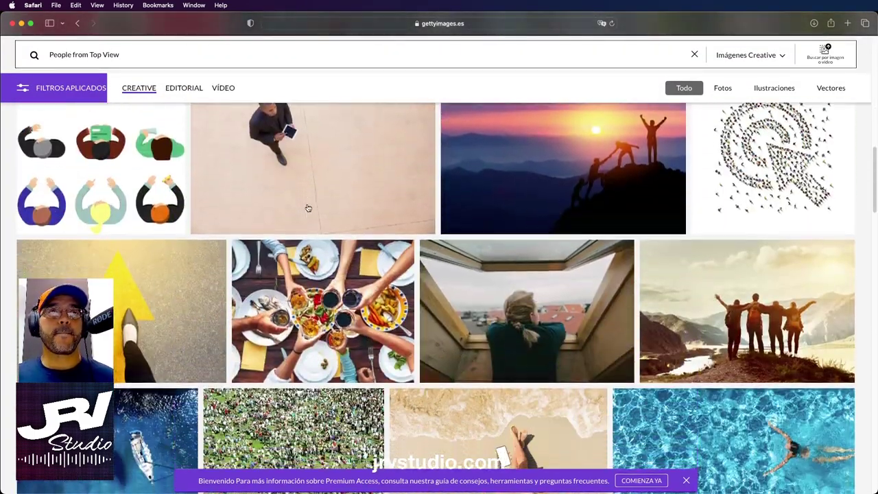
scroll(308, 208, down, 5)
scroll(308, 208, down, 2)
scroll(308, 208, down, 2)
scroll(308, 208, down, 4)
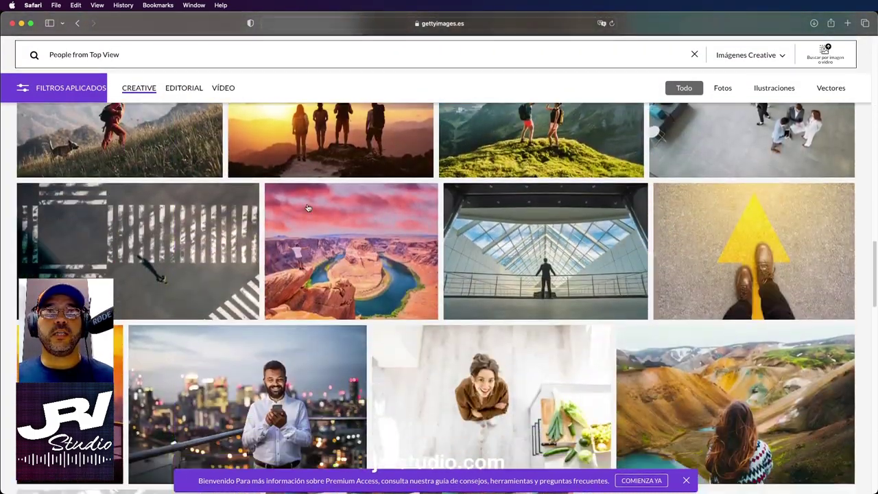
scroll(308, 208, down, 5)
scroll(308, 208, down, 2)
scroll(308, 208, down, 4)
scroll(309, 208, down, 3)
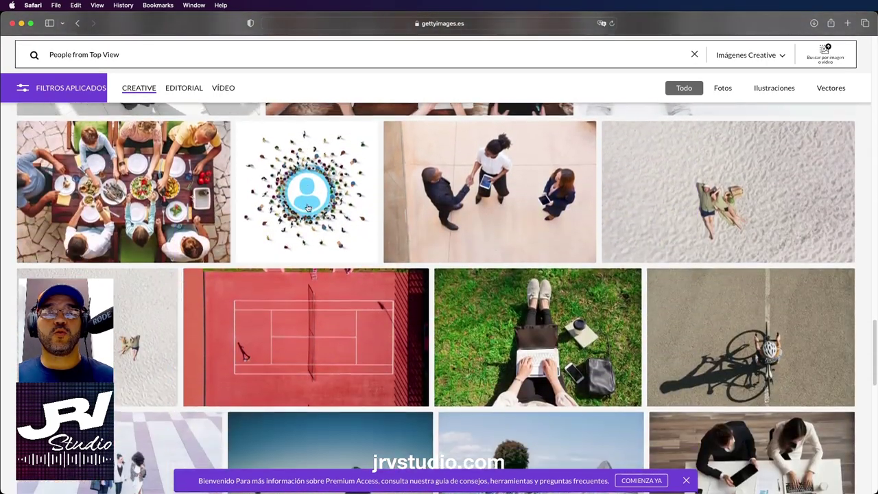
scroll(308, 208, down, 2)
scroll(309, 208, down, 5)
scroll(308, 208, down, 2)
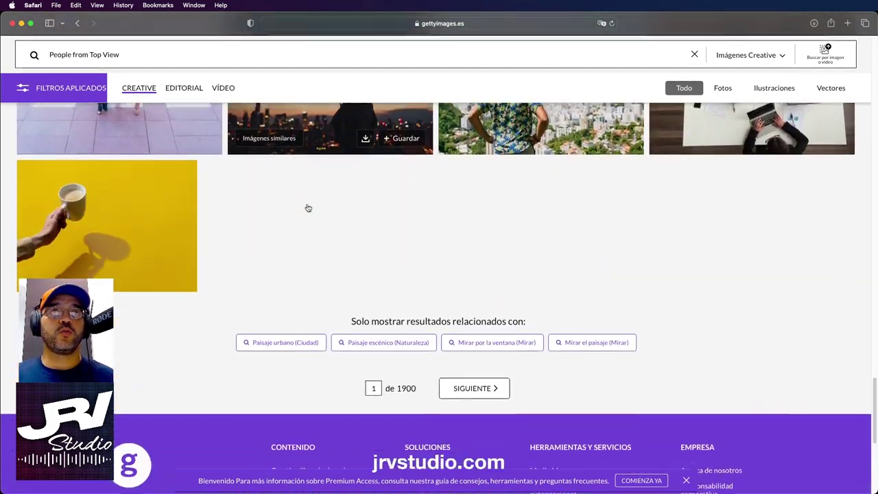
- Load the second page of results and browse it
click(472, 359)
scroll(429, 312, down, 2)
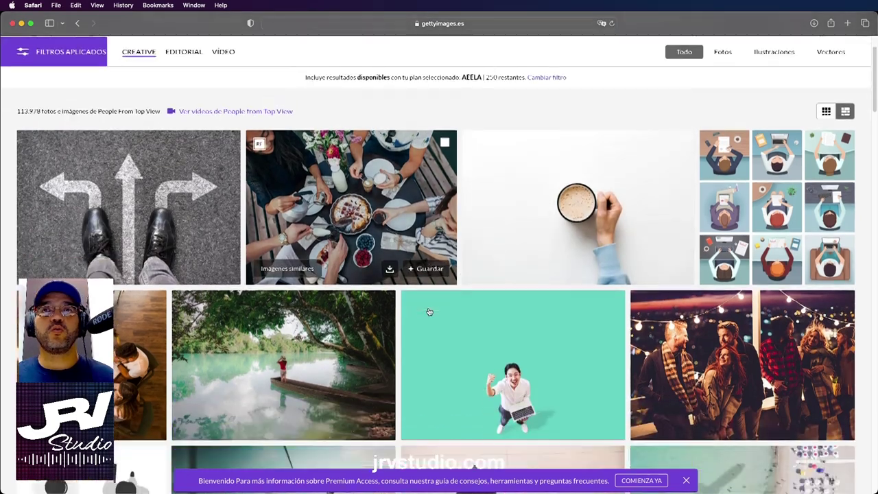
scroll(429, 313, down, 5)
scroll(429, 313, down, 1)
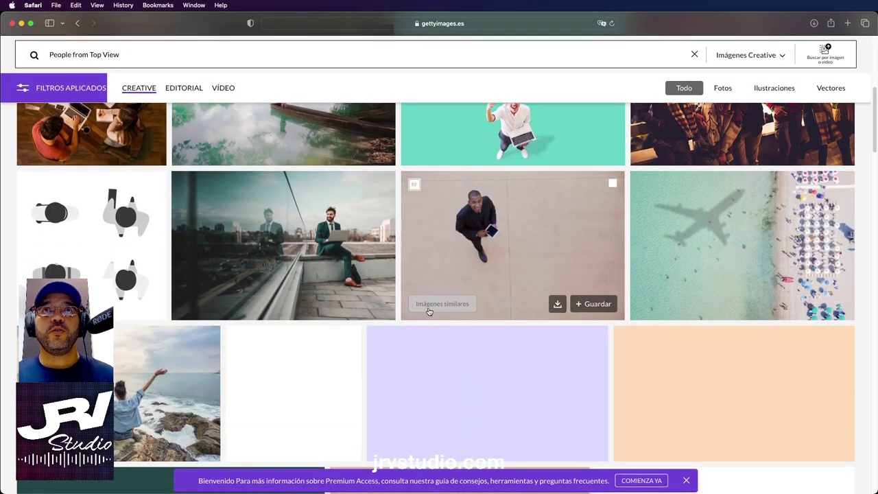
scroll(429, 312, down, 1)
scroll(429, 312, down, 3)
scroll(429, 312, down, 4)
scroll(429, 312, down, 3)
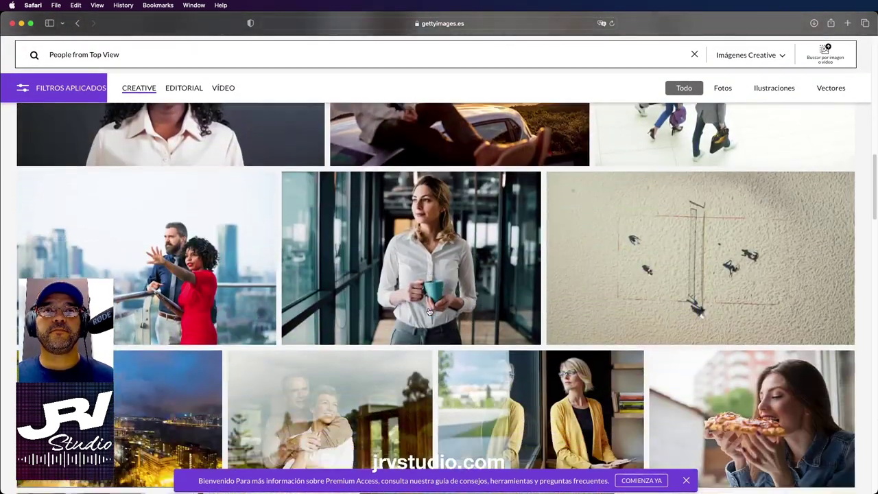
scroll(429, 313, down, 4)
scroll(429, 312, down, 2)
scroll(429, 312, down, 4)
scroll(429, 313, down, 4)
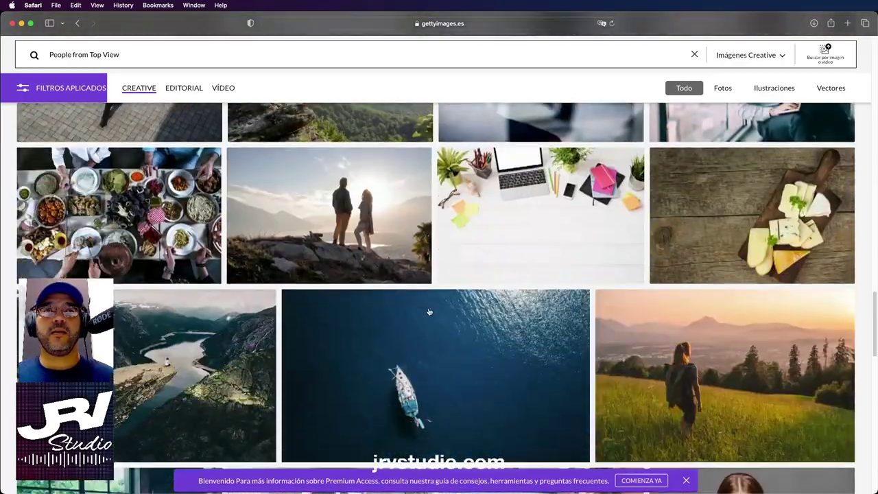
scroll(429, 312, down, 1)
scroll(429, 312, down, 8)
scroll(429, 313, up, 2)
scroll(429, 312, up, 3)
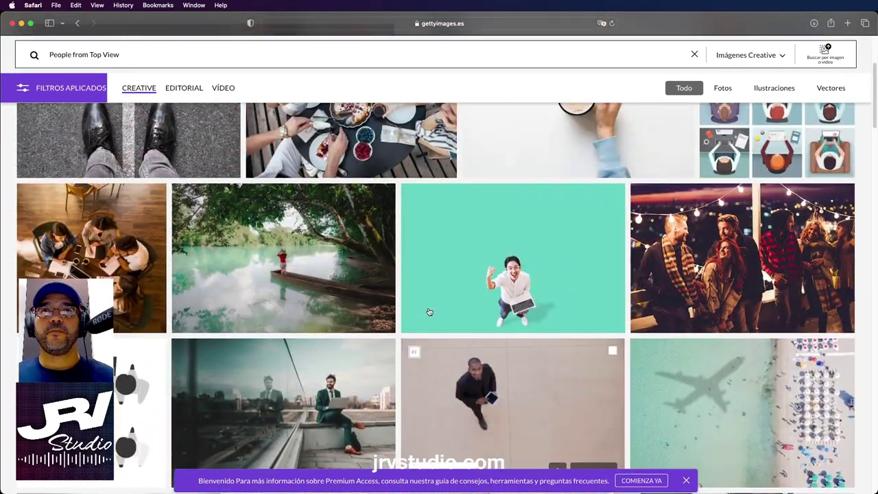
scroll(429, 312, down, 1)
- Open and inspect the detail page of the teal-background man-with-laptop photo
click(521, 253)
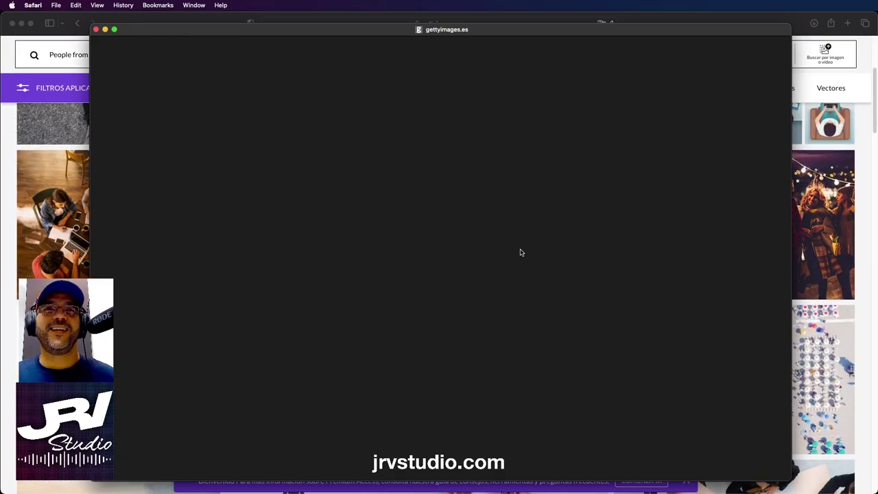
scroll(402, 272, down, 2)
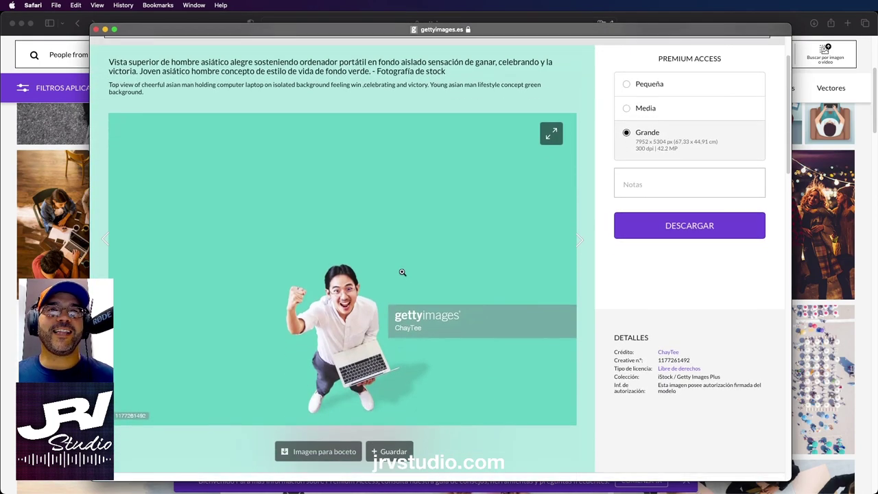
scroll(335, 316, down, 3)
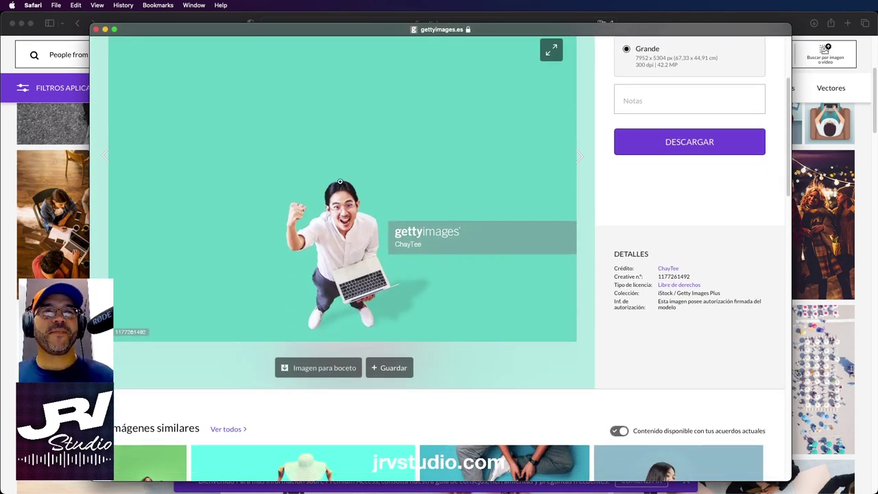
scroll(339, 181, down, 2)
scroll(340, 193, down, 1)
scroll(342, 206, up, 3)
scroll(343, 220, down, 3)
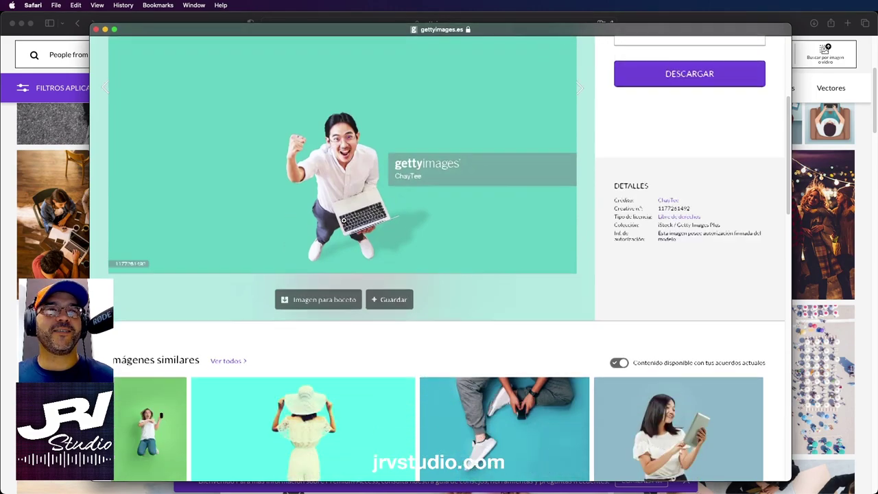
scroll(343, 220, down, 2)
scroll(343, 221, down, 3)
scroll(342, 223, down, 3)
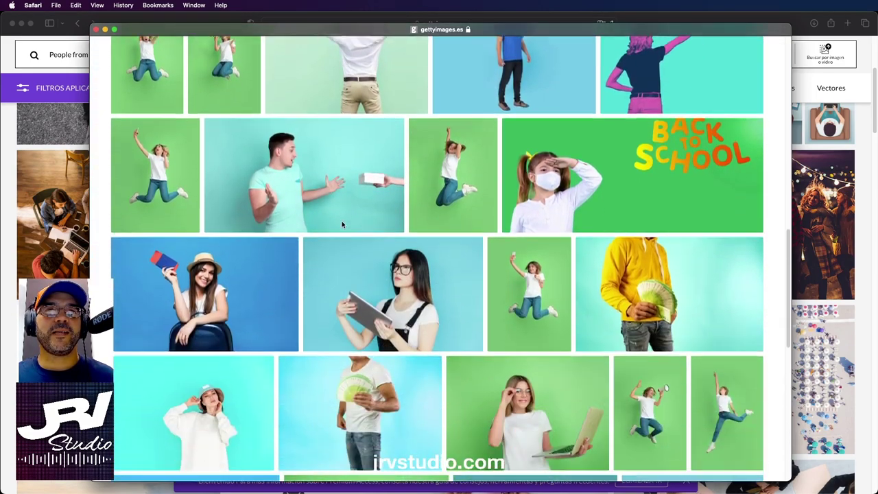
scroll(342, 221, down, 2)
scroll(342, 221, up, 15)
scroll(340, 212, up, 1)
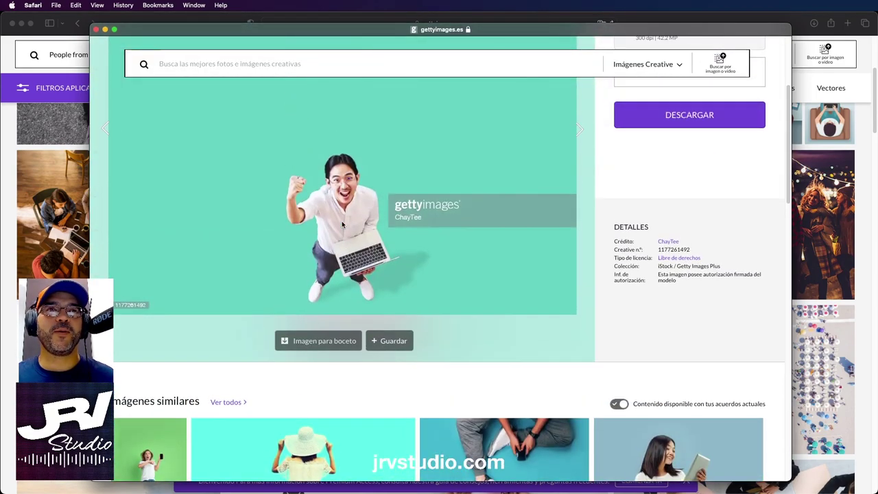
- Download the man-with-laptop image and close its detail view
right_click(340, 185)
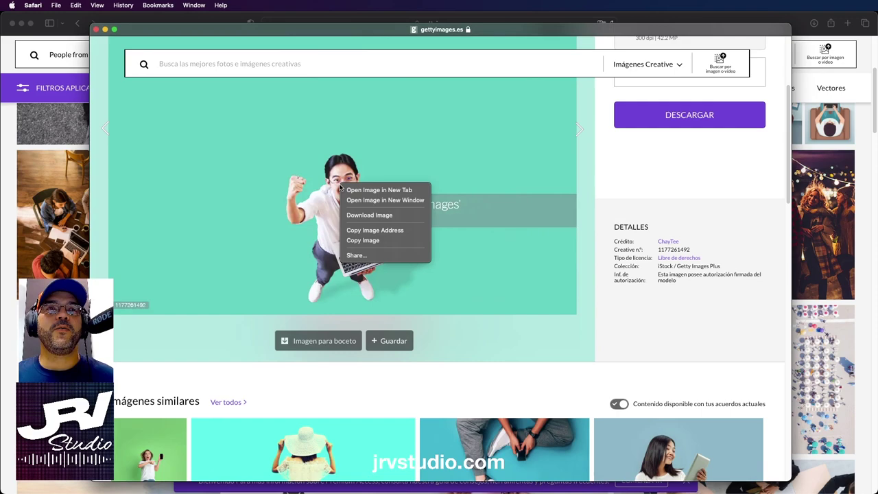
click(359, 218)
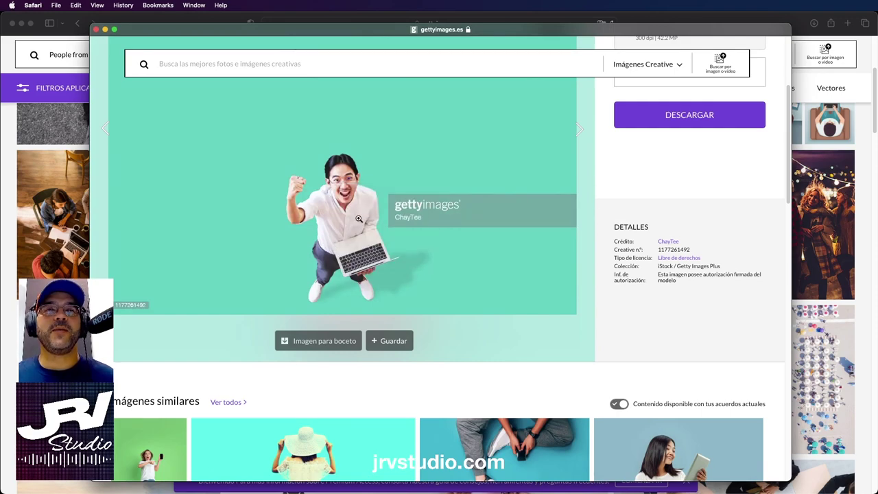
click(96, 30)
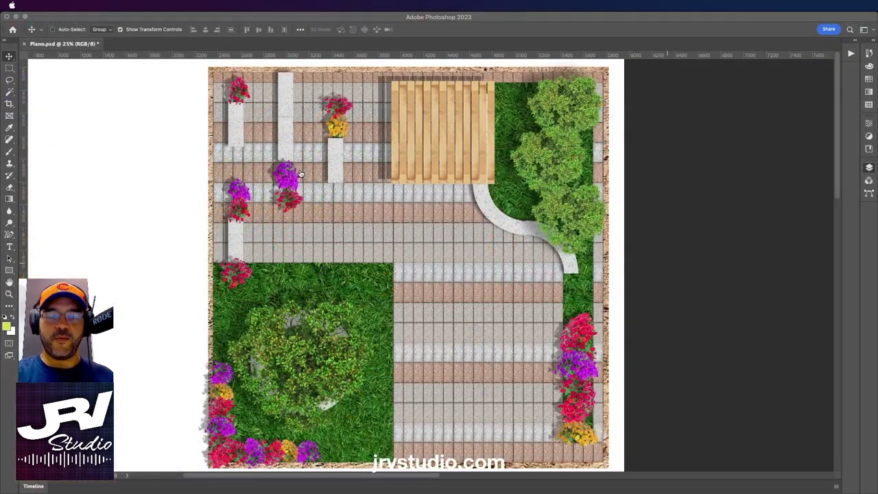
click(300, 174)
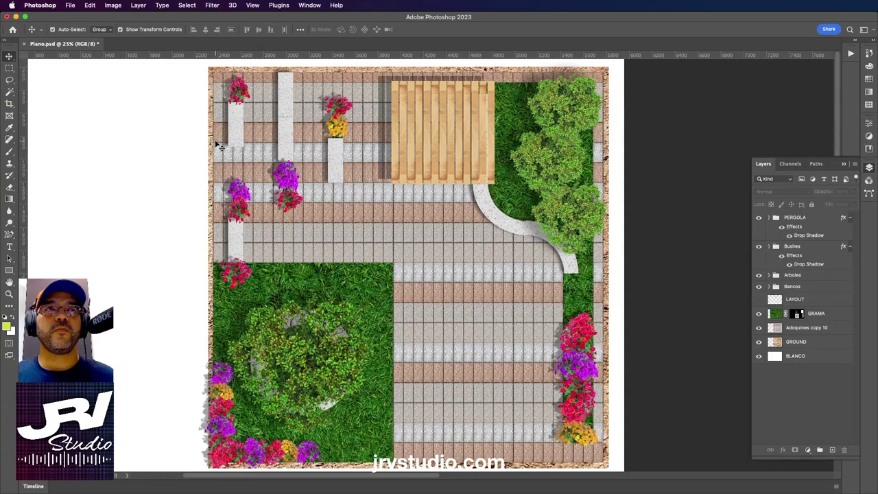
click(71, 6)
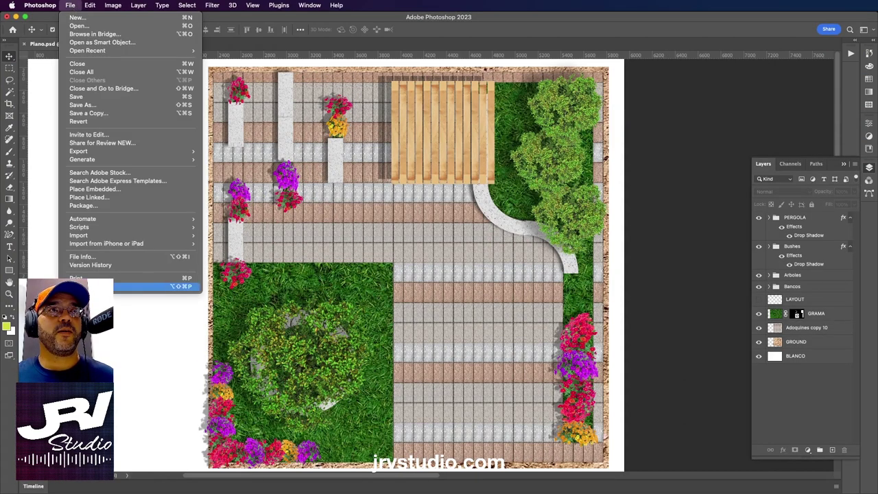
click(93, 190)
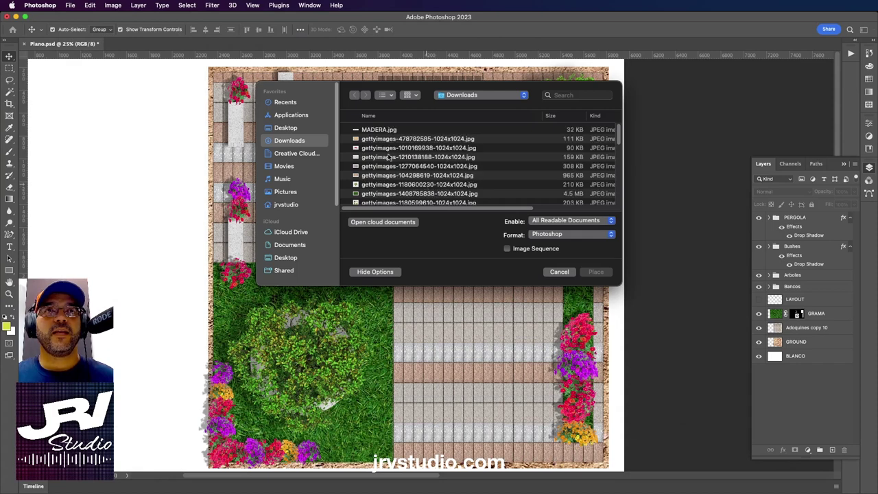
double_click(368, 131)
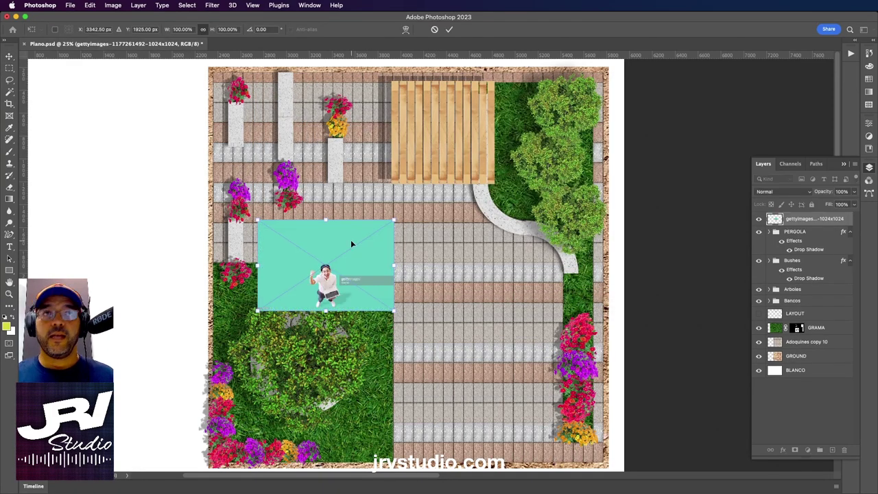
- Scale the placed photo up to about 130% and commit the transform
mouse_move(374, 241)
mouse_down()
mouse_move(184, 203)
mouse_move(392, 206)
mouse_up()
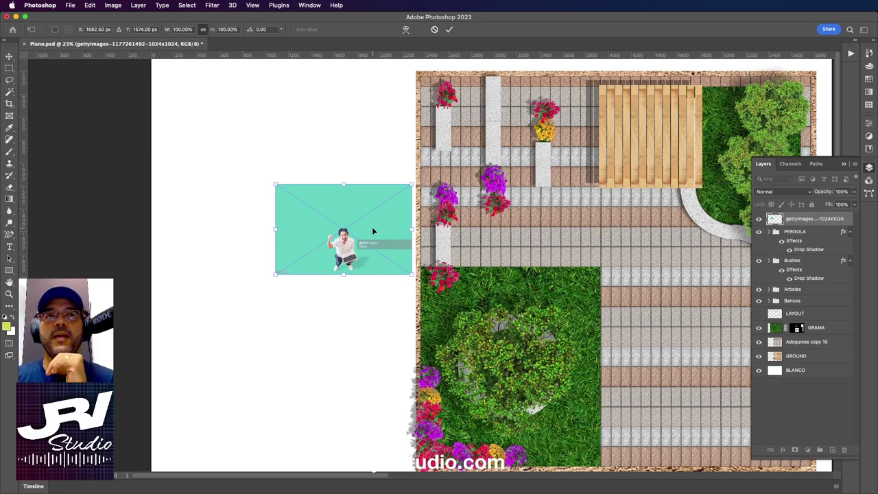
mouse_move(379, 231)
mouse_down()
mouse_move(396, 206)
mouse_move(518, 204)
mouse_up()
drag(556, 152, 602, 104)
scroll(542, 192, down, 2)
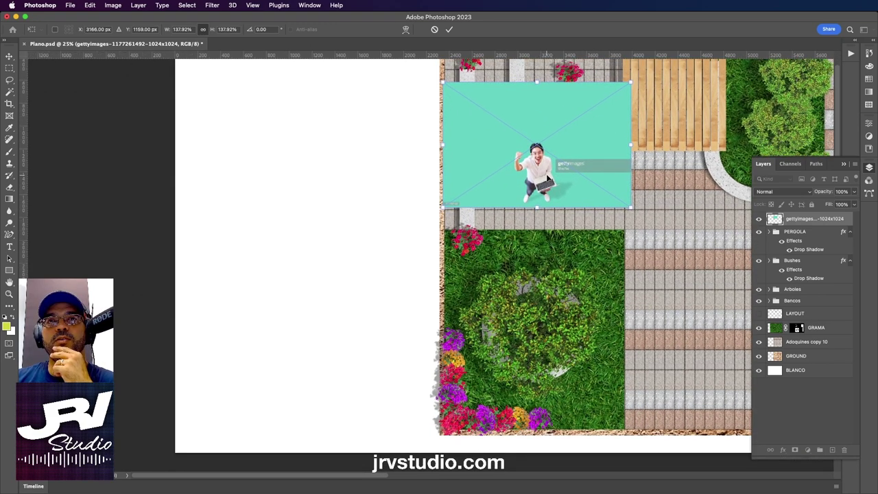
drag(547, 178, 539, 178)
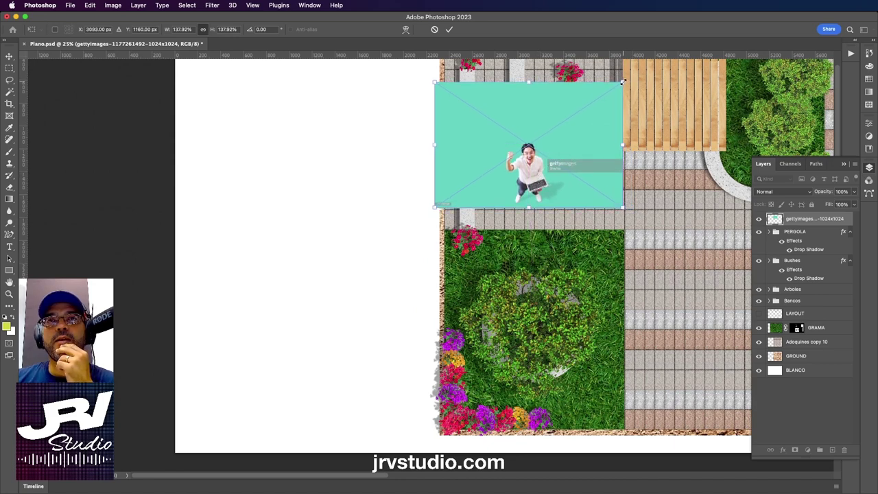
drag(623, 82, 608, 94)
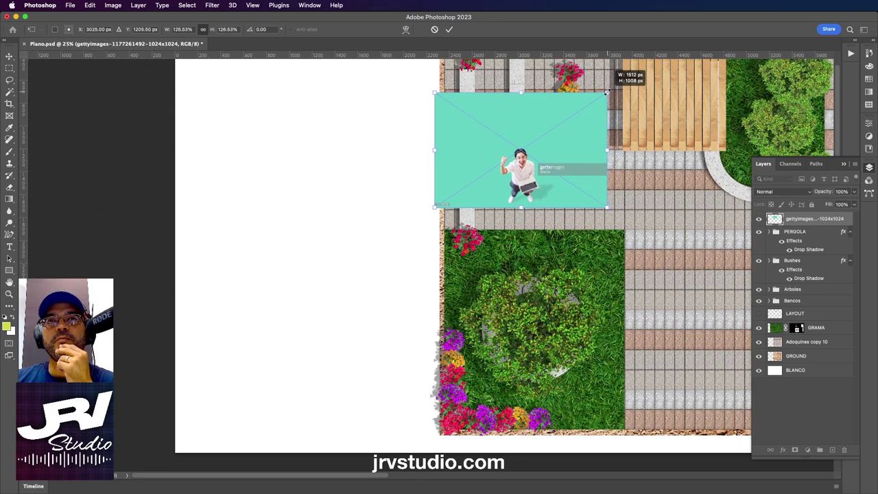
drag(609, 91, 613, 89)
drag(573, 157, 566, 158)
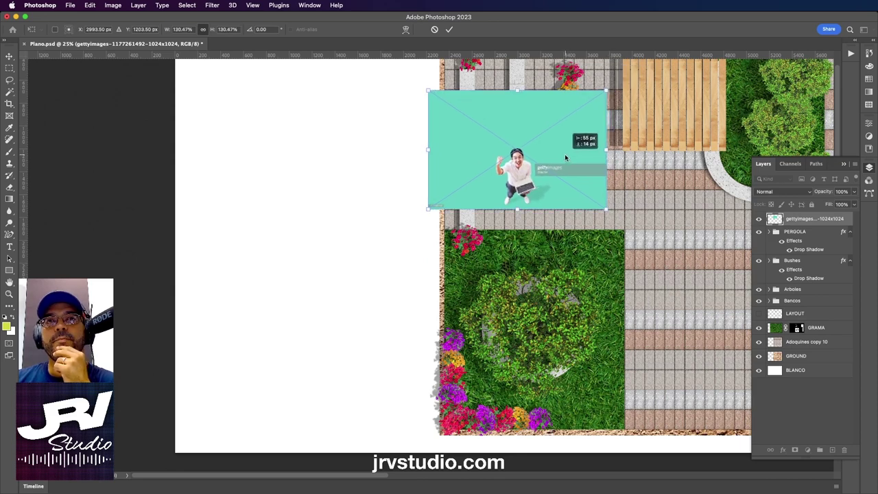
key(Return)
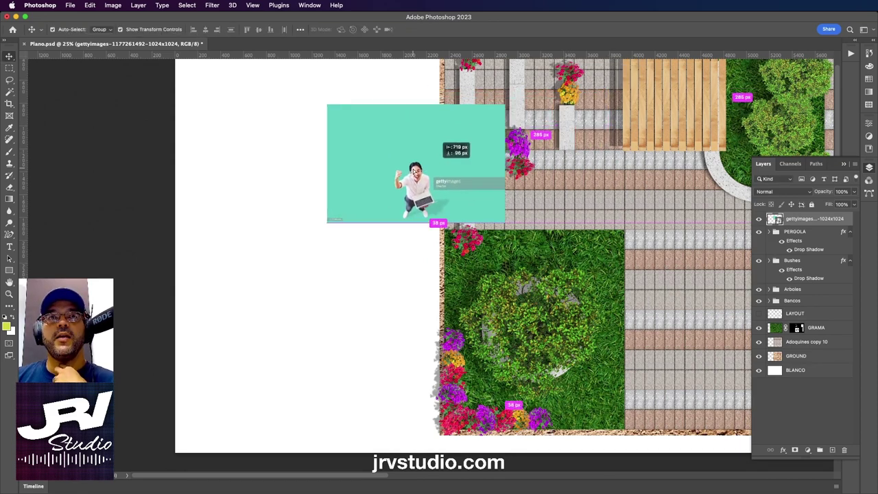
- Move the photo onto the white area left of the plan and zoom in
mouse_move(535, 157)
mouse_down()
mouse_move(343, 185)
mouse_move(471, 295)
mouse_up()
key(super+plus)
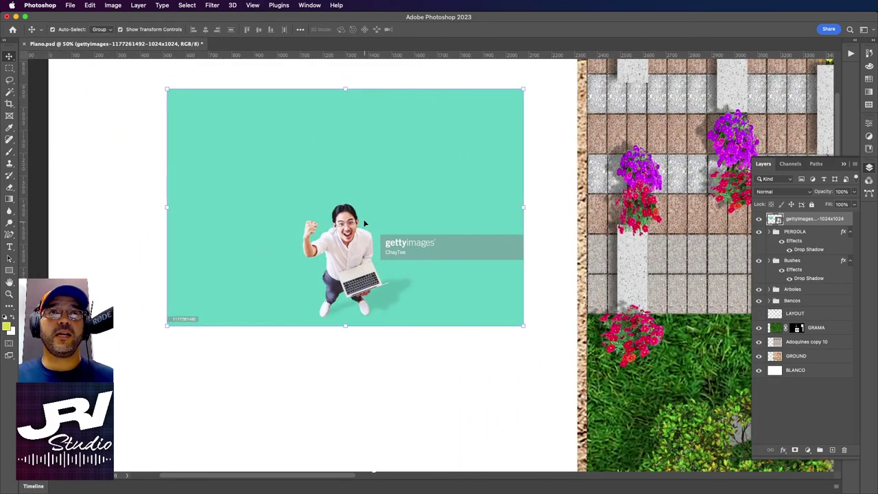
key(super+plus)
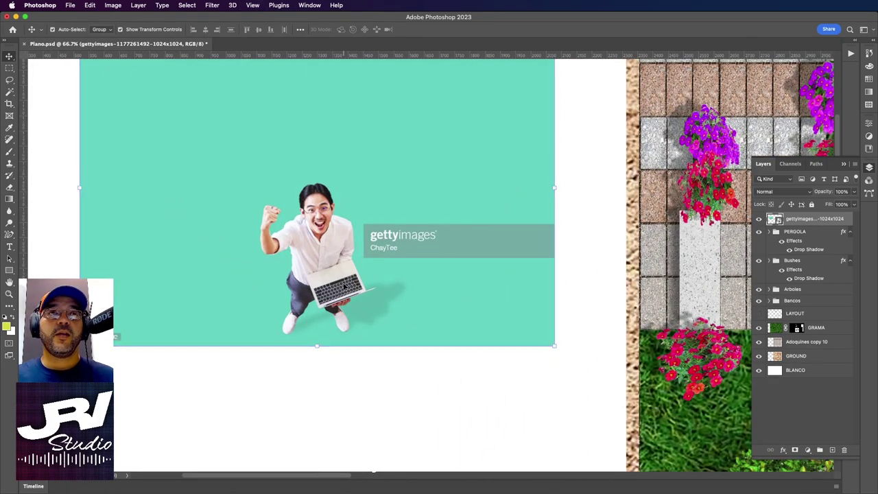
- At 100% zoom, box the man with the Object Selection Tool to select him
key(super+plus)
drag(357, 186, 389, 216)
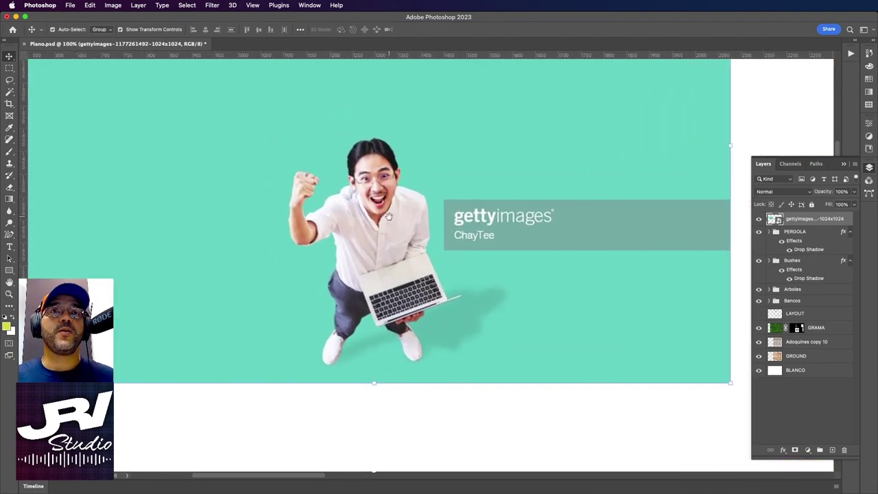
click(11, 94)
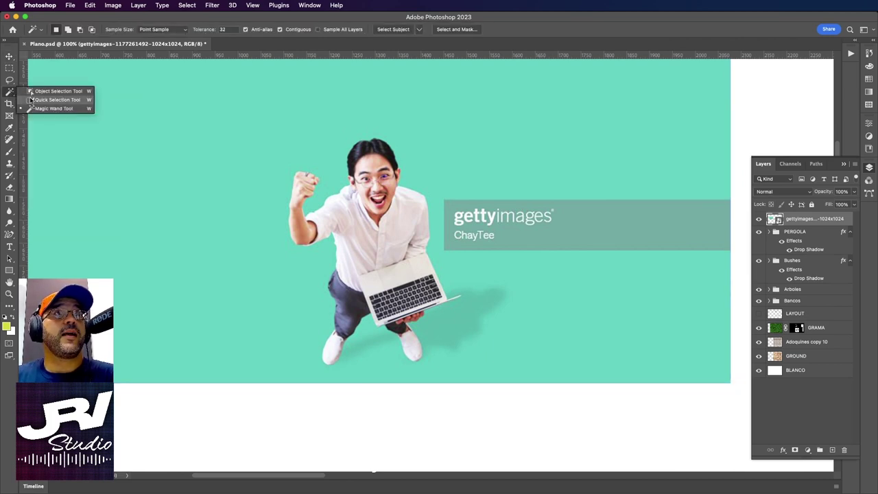
click(65, 92)
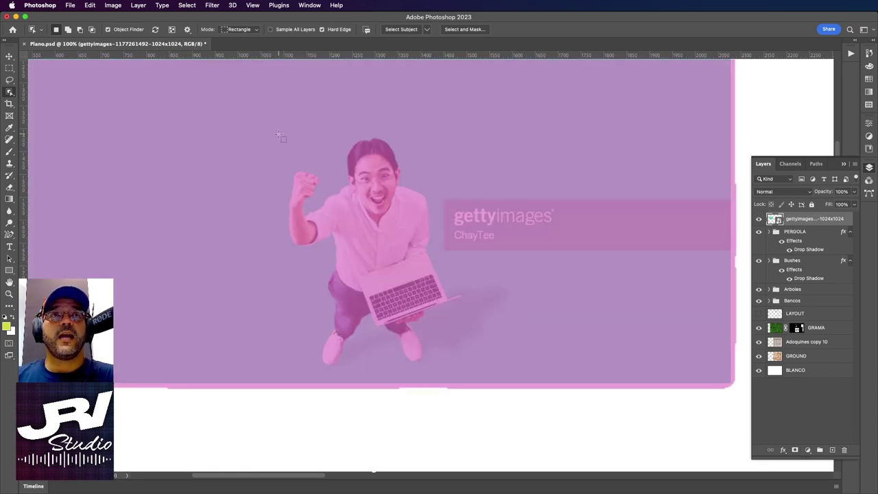
mouse_move(281, 131)
mouse_down()
mouse_move(431, 288)
mouse_move(448, 322)
mouse_move(450, 364)
mouse_move(463, 371)
mouse_up()
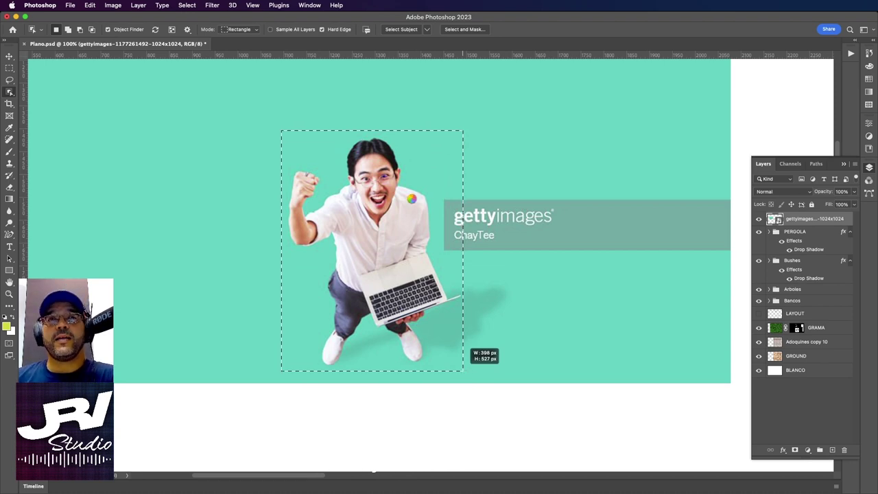
drag(464, 371, 463, 371)
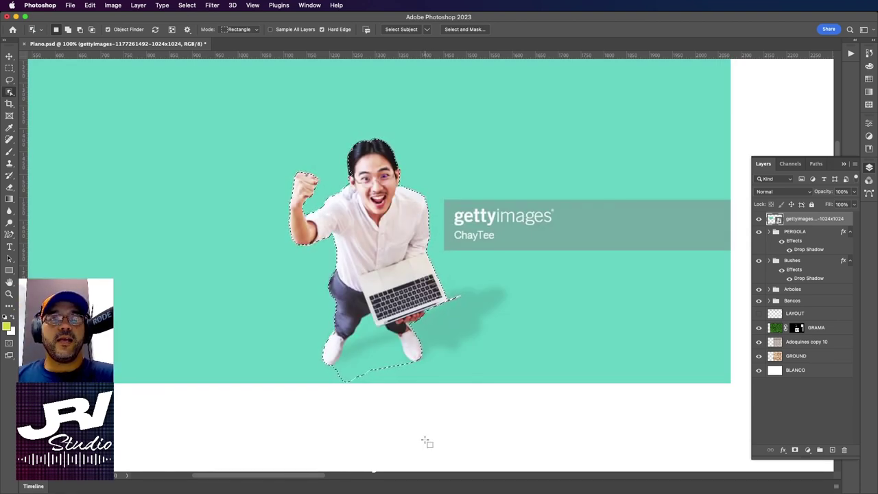
- Check the selection in Quick Mask at 300% and switch to the Polygonal Lasso
scroll(381, 420, right, 3)
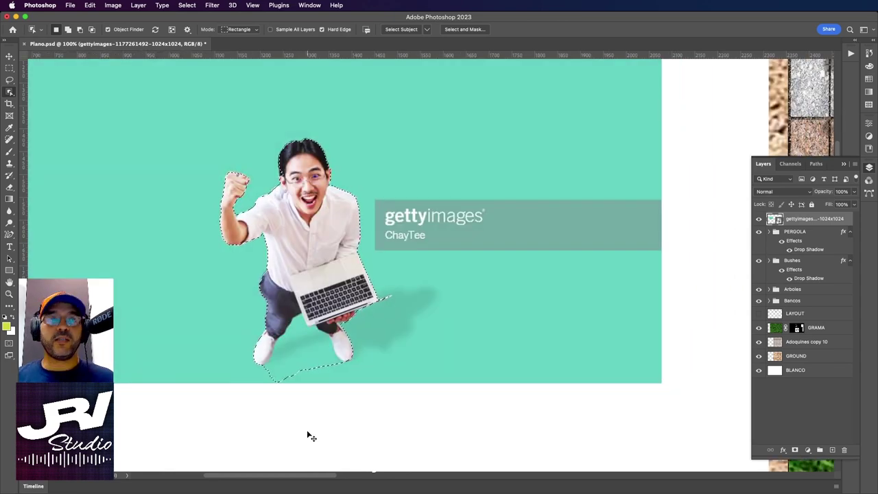
key(q)
key(ctrl+plus)
key(ctrl+plus)
key(q)
scroll(310, 428, down, 5)
scroll(310, 428, left, 5)
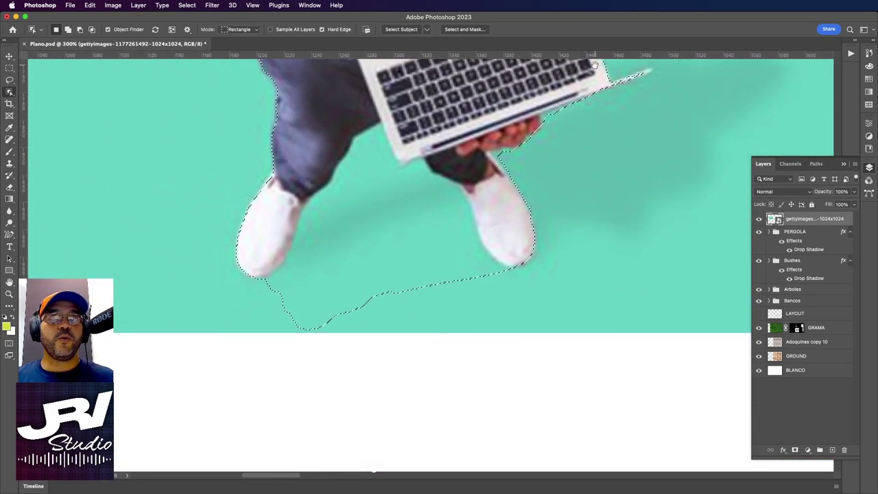
key(q)
key(q)
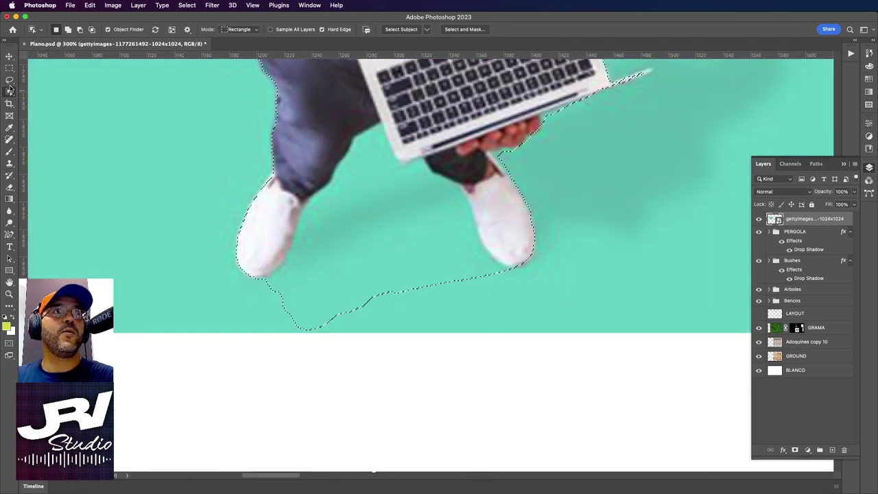
click(10, 81)
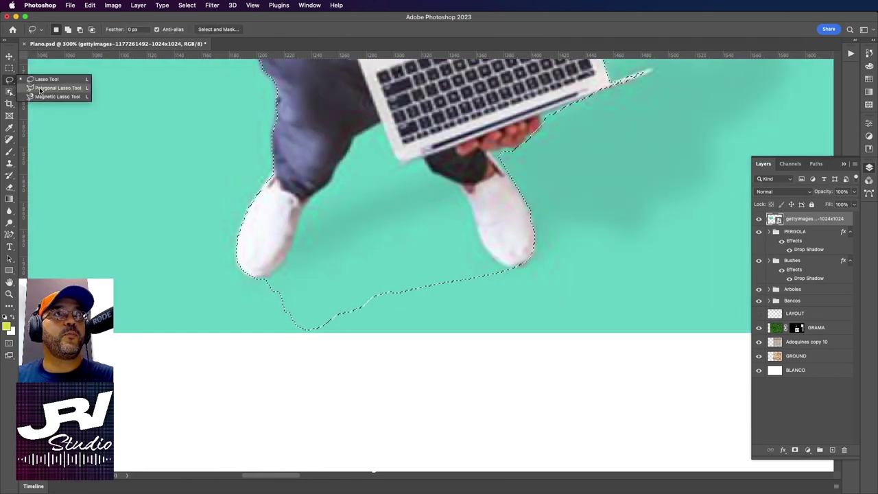
click(41, 88)
- At 500%, subtract the shadow below the shoes from the selection, then zoom back out
key(super+plus)
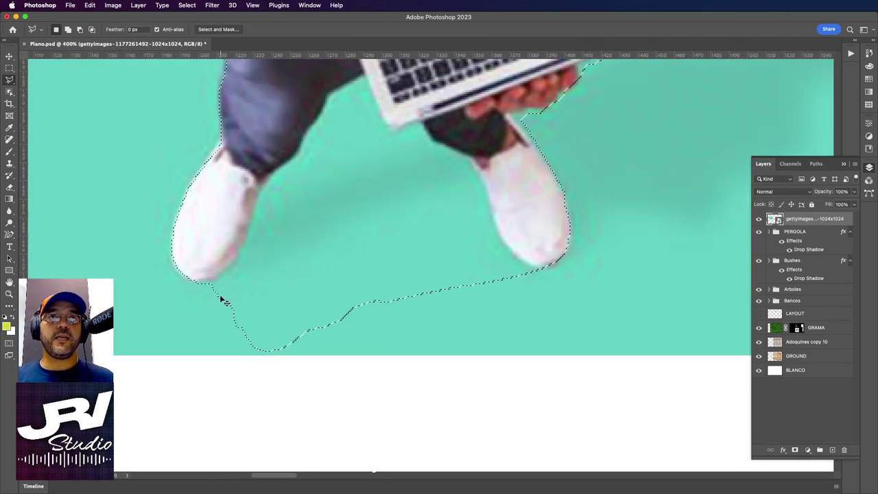
key(super+plus)
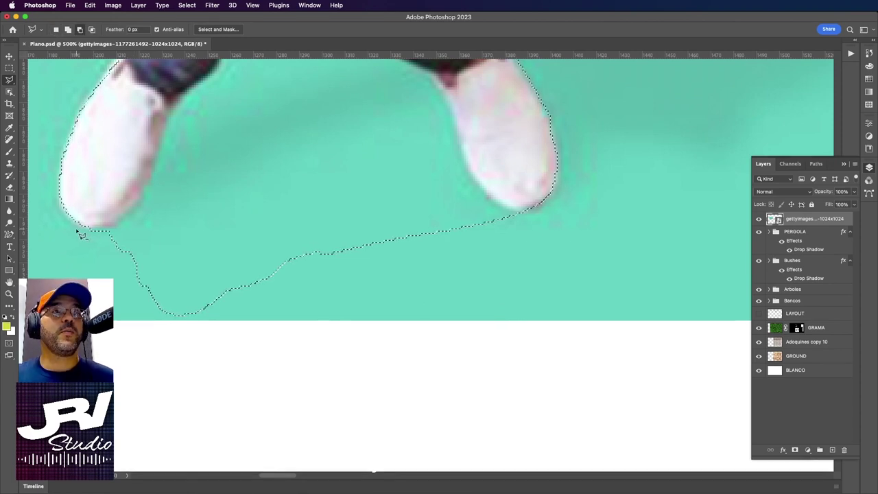
mouse_move(75, 226)
mouse_down()
mouse_move(123, 227)
mouse_move(189, 93)
mouse_move(208, 83)
mouse_move(192, 213)
mouse_move(219, 206)
mouse_move(249, 162)
mouse_move(282, 140)
mouse_move(319, 202)
mouse_move(363, 197)
mouse_move(415, 237)
mouse_move(364, 145)
mouse_move(408, 243)
mouse_move(446, 278)
mouse_move(436, 280)
mouse_move(505, 300)
mouse_up()
click(322, 404)
scroll(320, 391, left, 5)
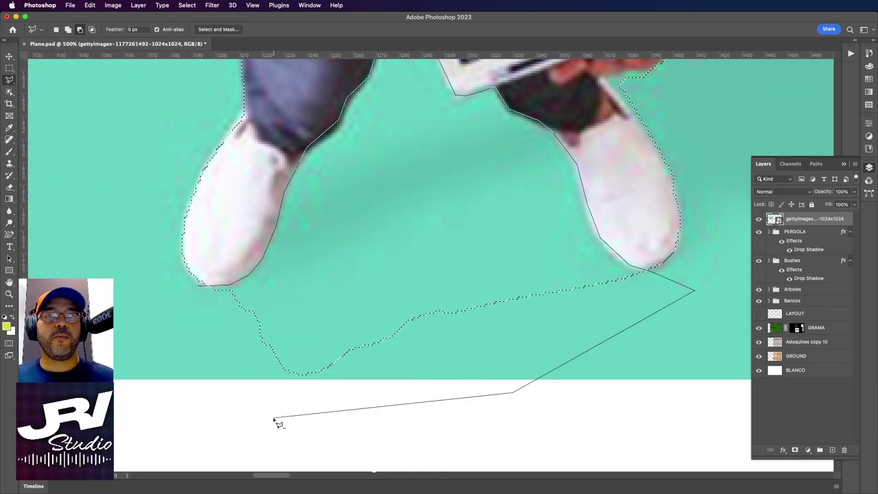
click(268, 412)
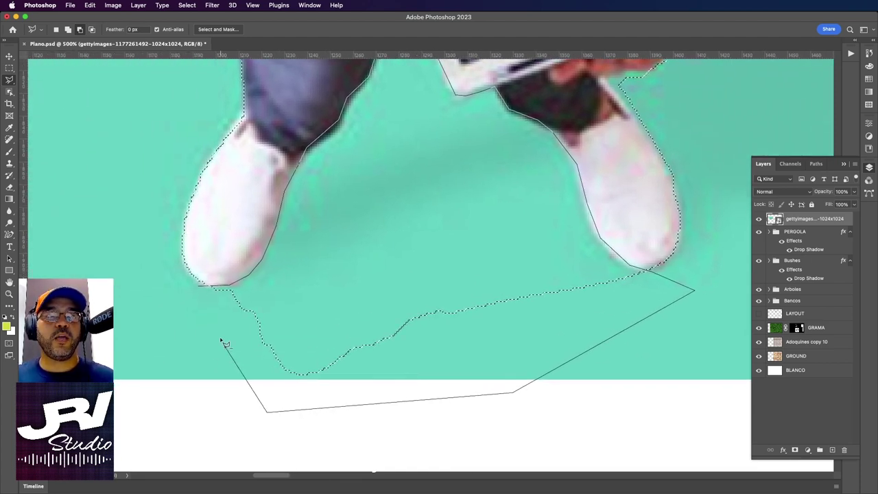
click(204, 288)
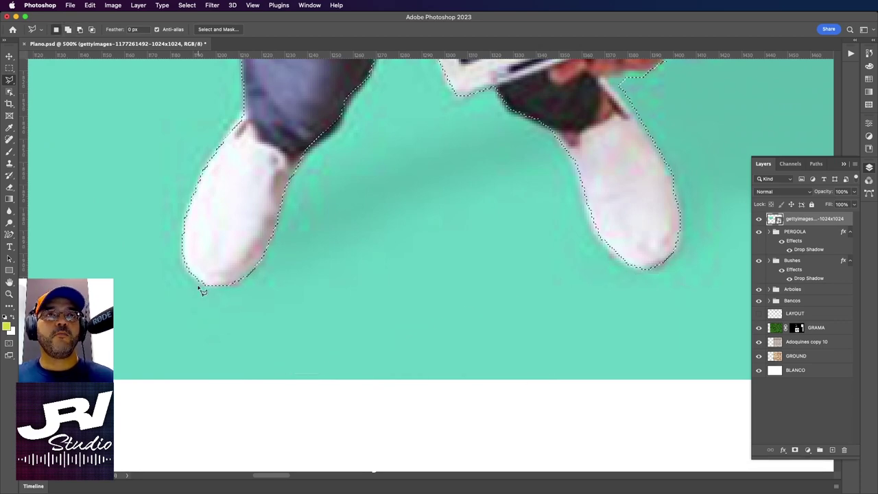
key(super+minus)
key(super+minus)
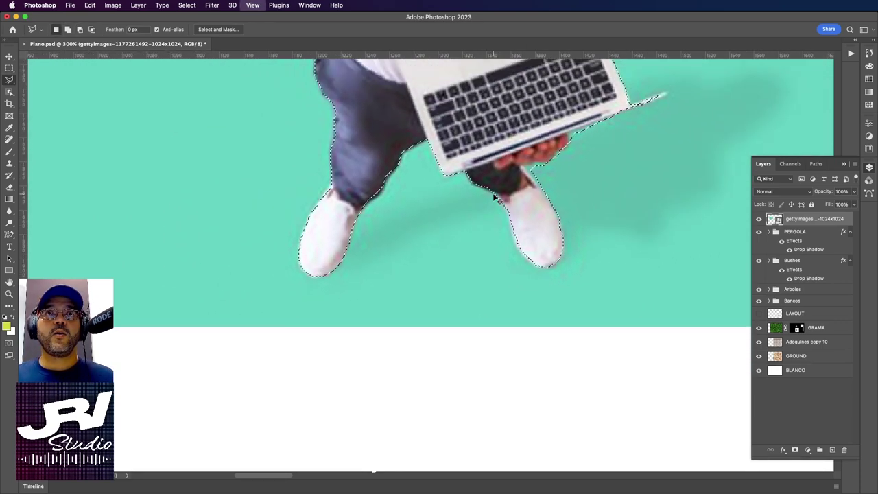
key(super+minus)
scroll(496, 200, up, 10)
scroll(496, 200, right, 5)
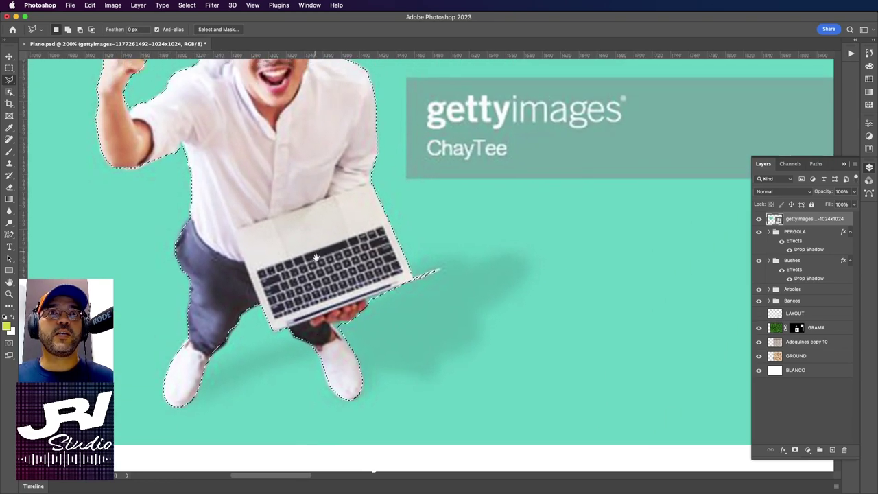
key(super+plus)
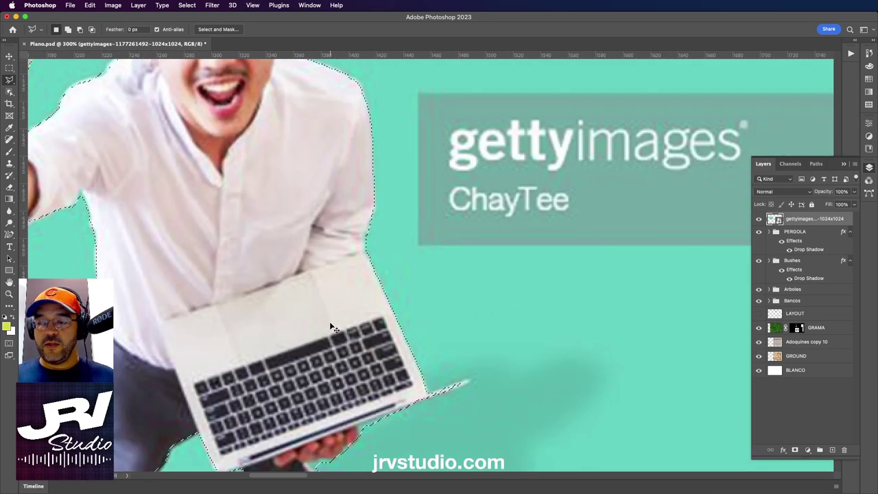
key(super+minus)
key(super+minus)
- Rasterize the gettyimages photo layer while keeping the person selection active
drag(380, 275, 325, 249)
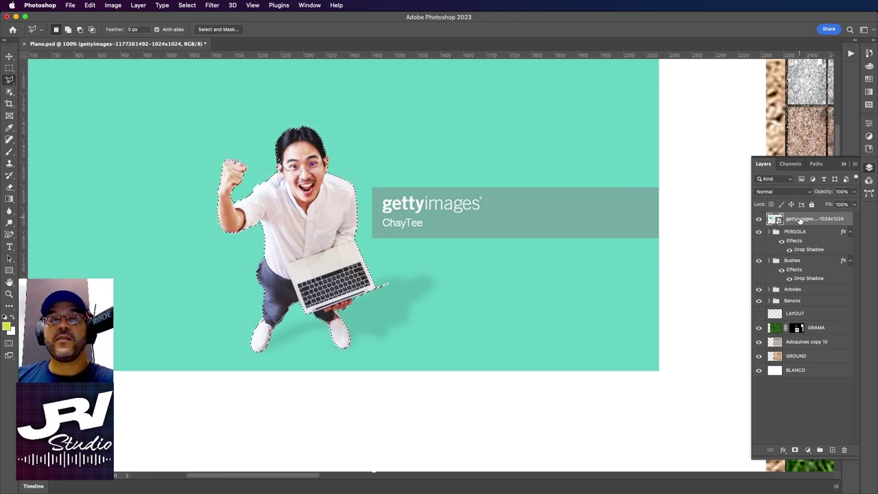
right_click(805, 223)
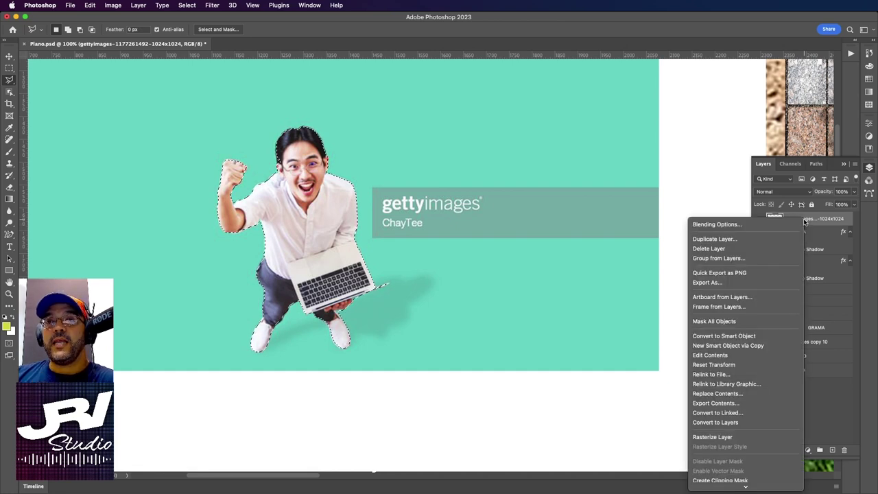
scroll(741, 343, down, 1)
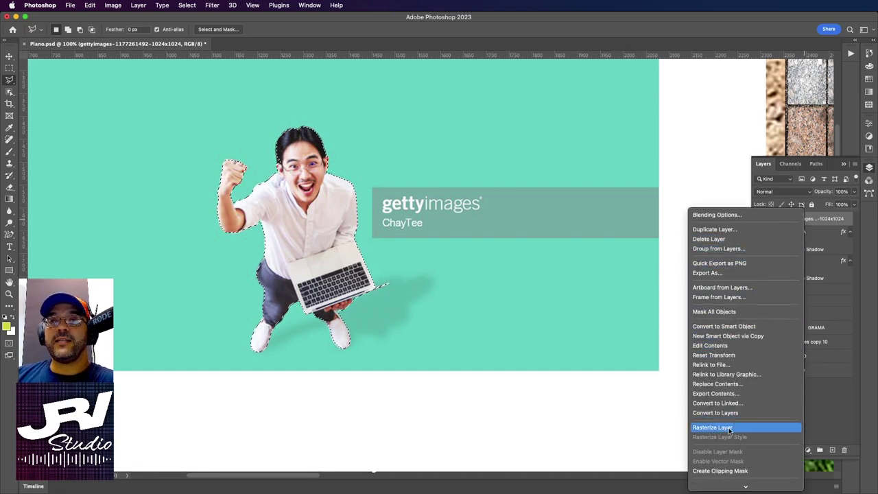
click(730, 428)
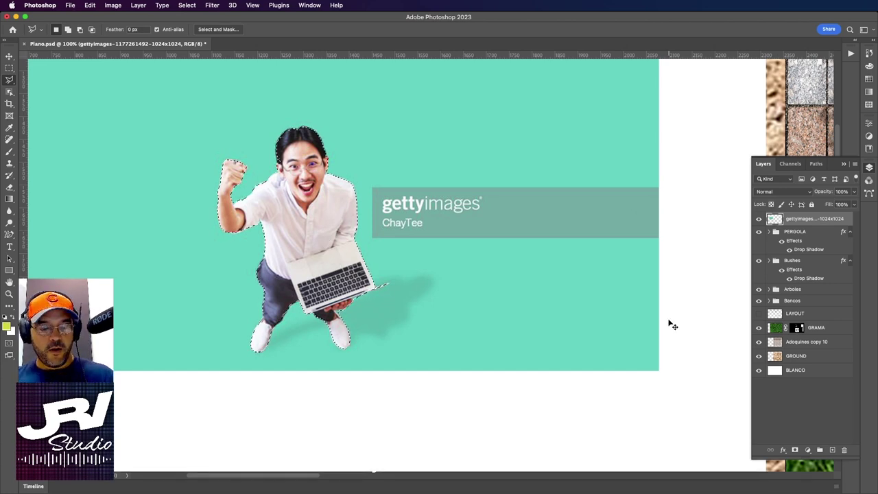
- Cut the person onto a new Layer 4 and delete the leftover teal photo layer
key(ctrl+x)
key(ctrl+v)
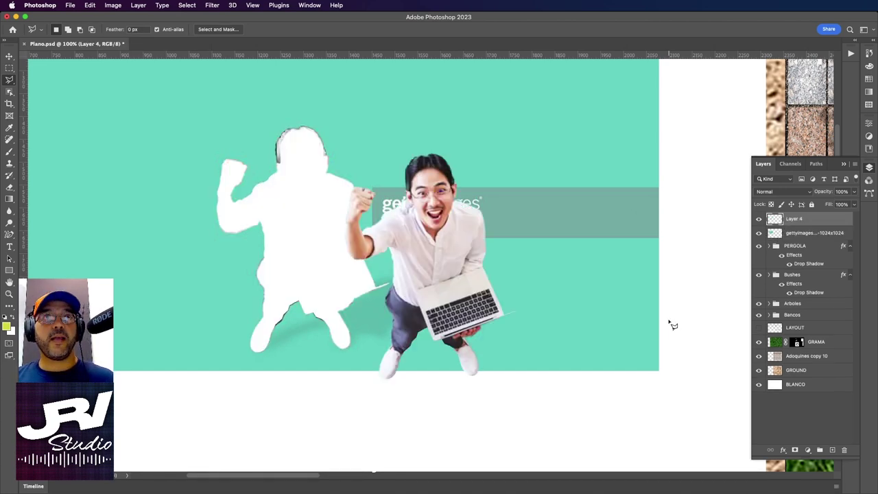
key(v)
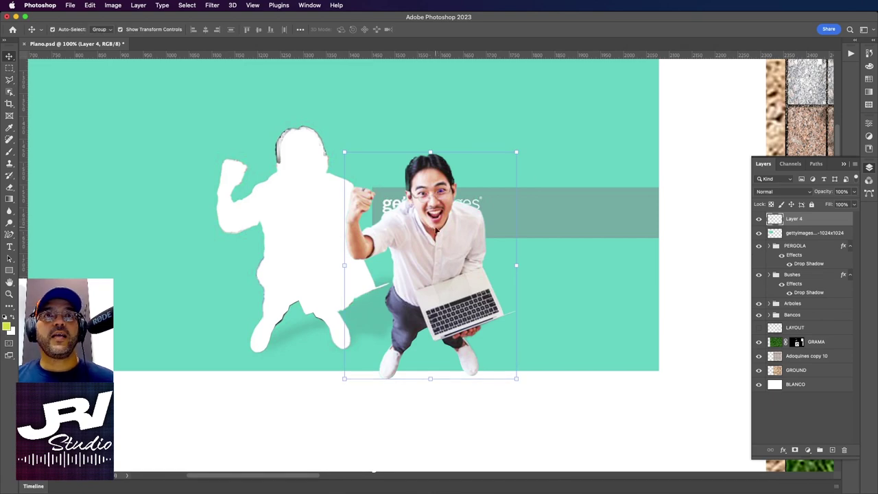
mouse_move(433, 219)
mouse_down()
mouse_move(700, 336)
mouse_move(469, 251)
mouse_move(558, 284)
mouse_up()
click(372, 146)
key(Delete)
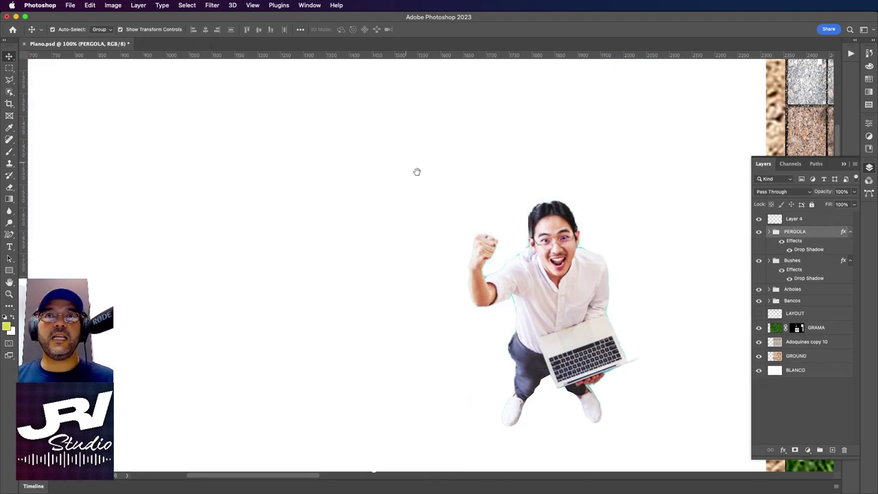
- At 50% zoom, move the cut-out person onto the plan's paving
scroll(309, 168, right, 5)
key(ctrl+minus)
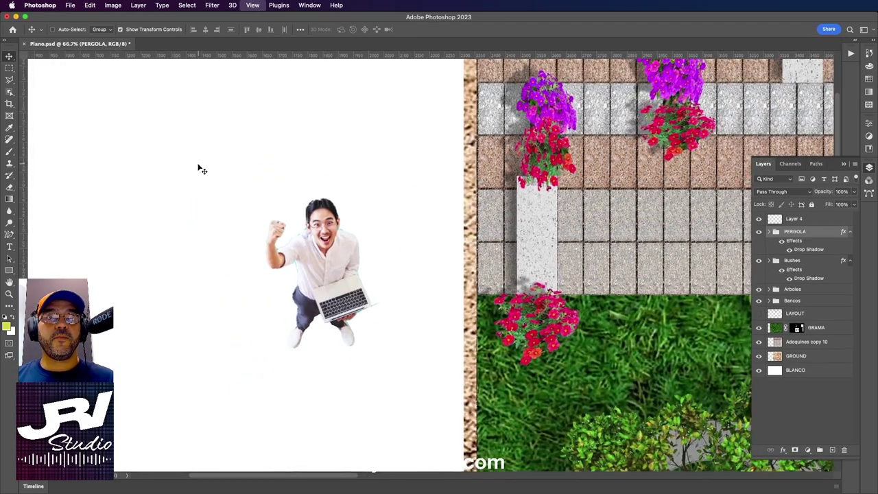
key(ctrl+minus)
scroll(98, 151, right, 5)
scroll(146, 220, right, 1)
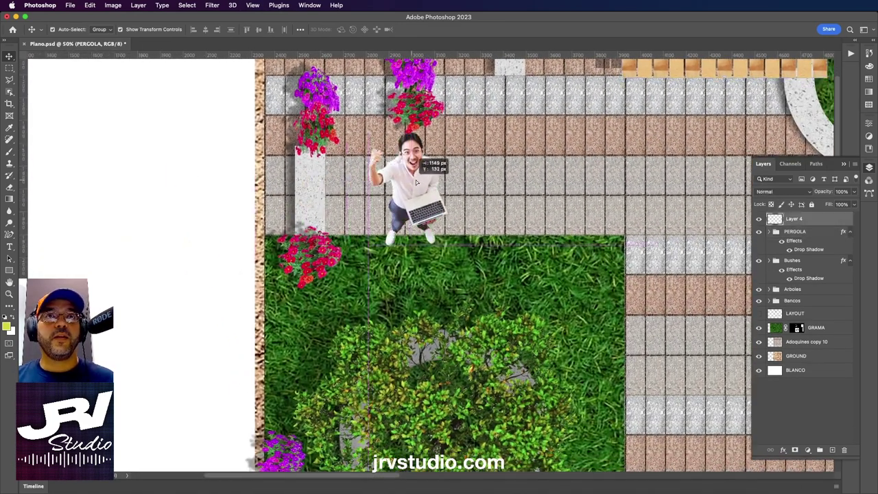
drag(146, 219, 570, 180)
scroll(230, 211, right, 10)
drag(230, 210, 386, 224)
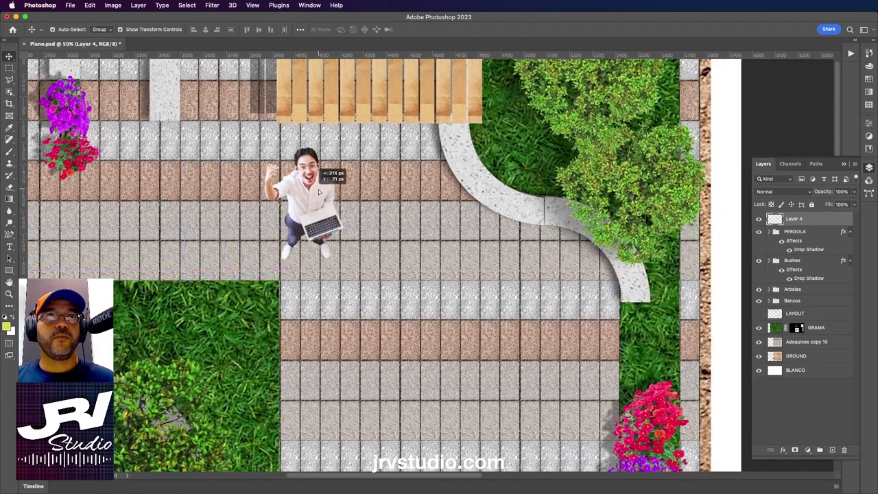
scroll(373, 171, down, 2)
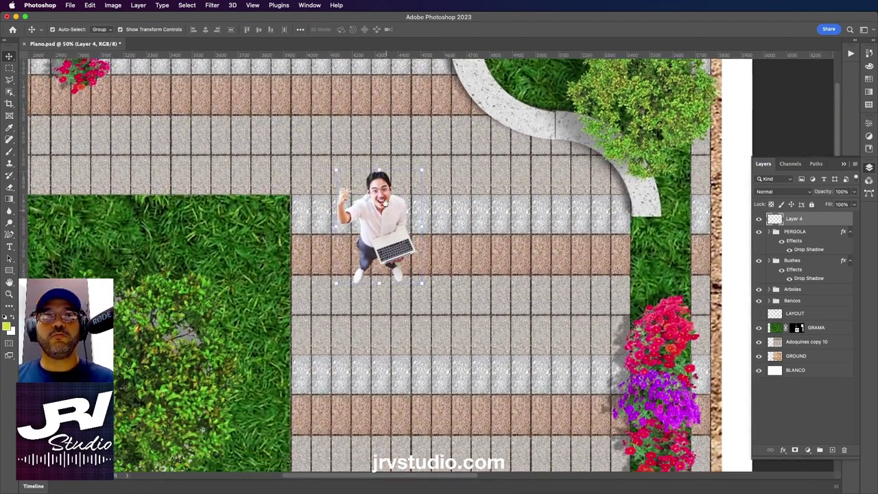
scroll(387, 224, down, 2)
drag(386, 224, 484, 227)
- Rotate the person about 15° and zoom out to view the whole plan
drag(526, 169, 542, 180)
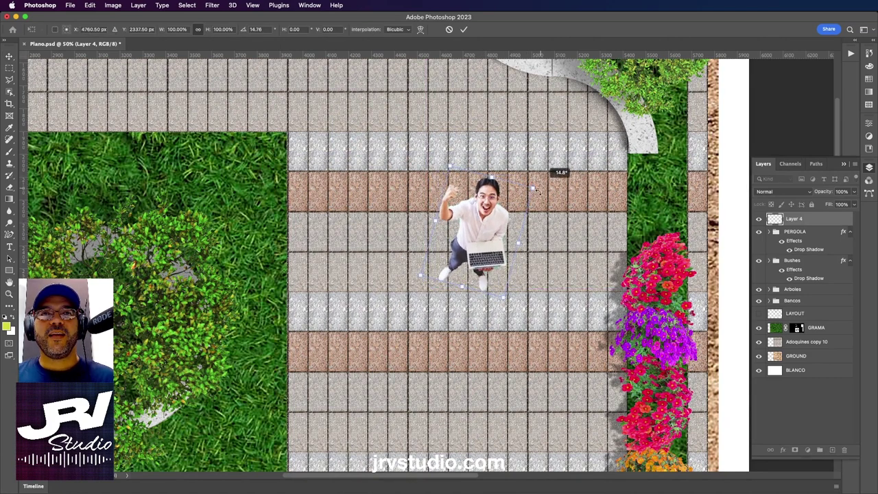
drag(484, 217, 489, 219)
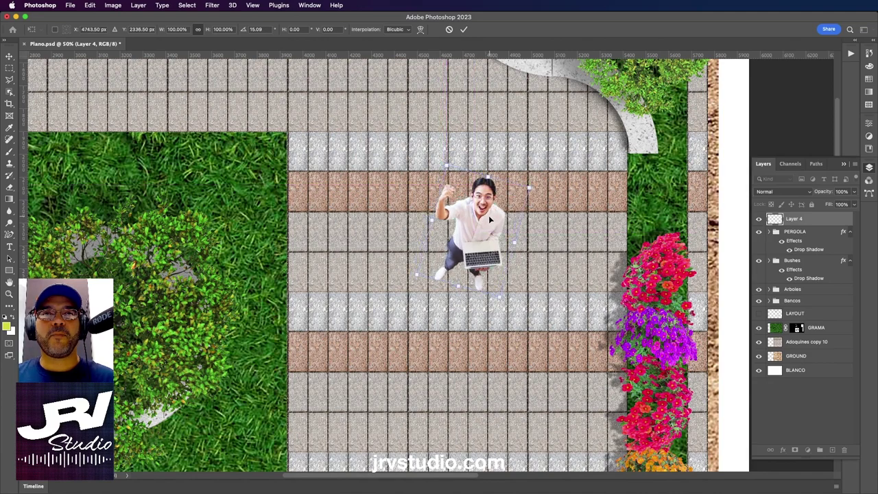
key(ctrl+minus)
drag(478, 209, 449, 259)
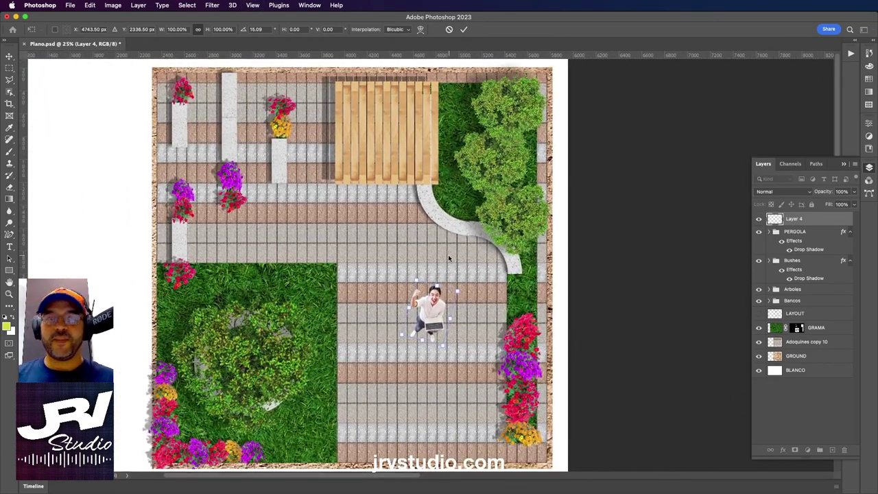
- Apply the person figure's rotation and zoom in close to inspect its edges
key(Return)
key(ctrl+plus)
key(ctrl+plus)
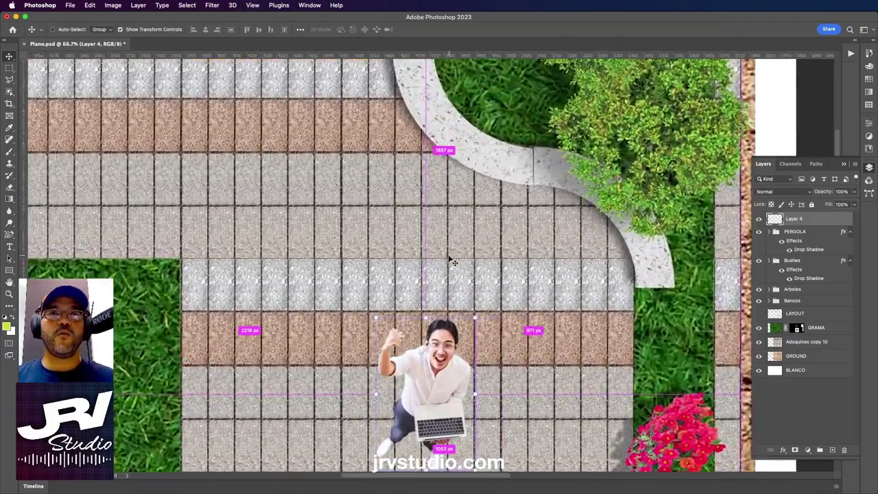
key(ctrl+plus)
key(ctrl+plus)
key(ctrl+plus)
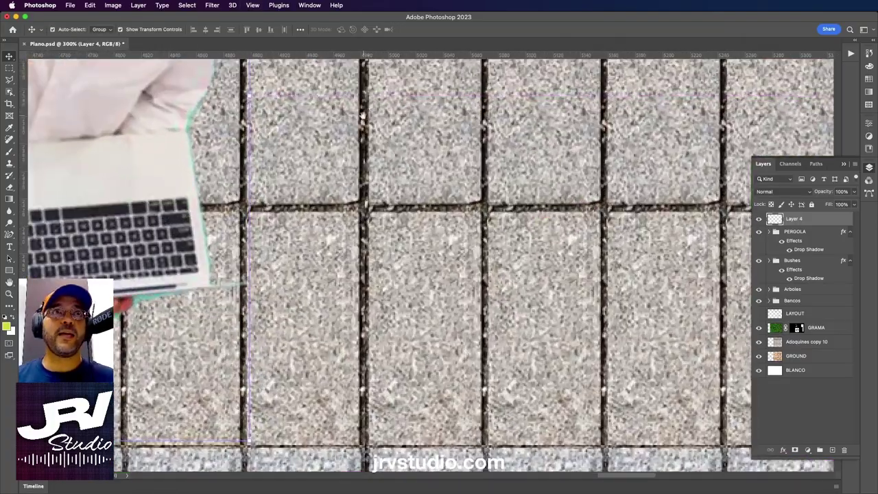
key(ctrl+plus)
scroll(380, 338, down, 3)
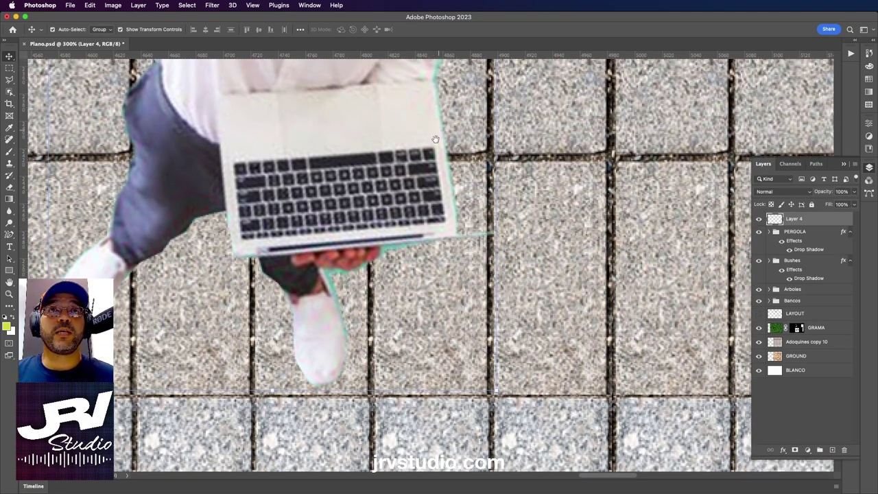
scroll(385, 172, up, 8)
scroll(371, 154, up, 3)
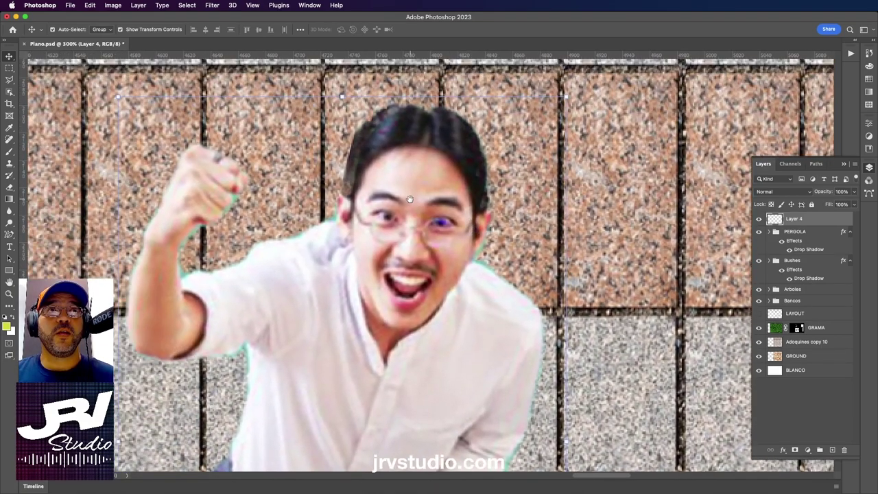
drag(410, 199, 406, 155)
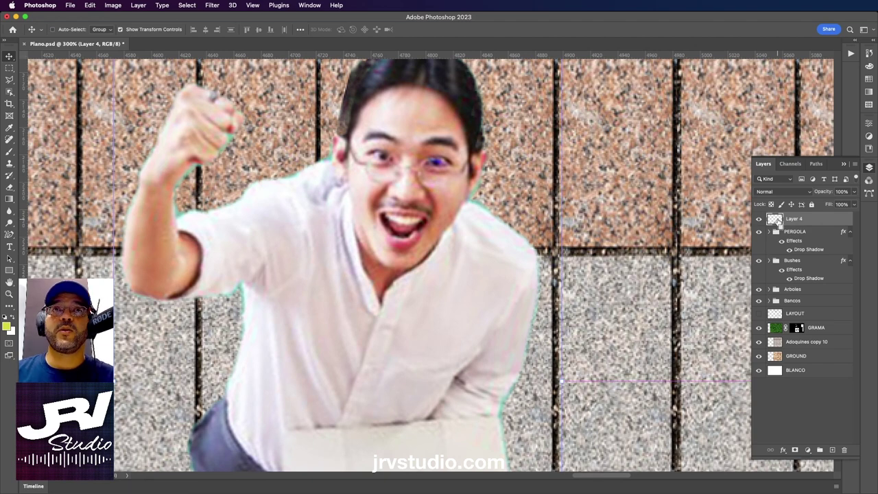
- Load Layer 4's pixels as a selection outlining the man
ctrl+click(778, 223)
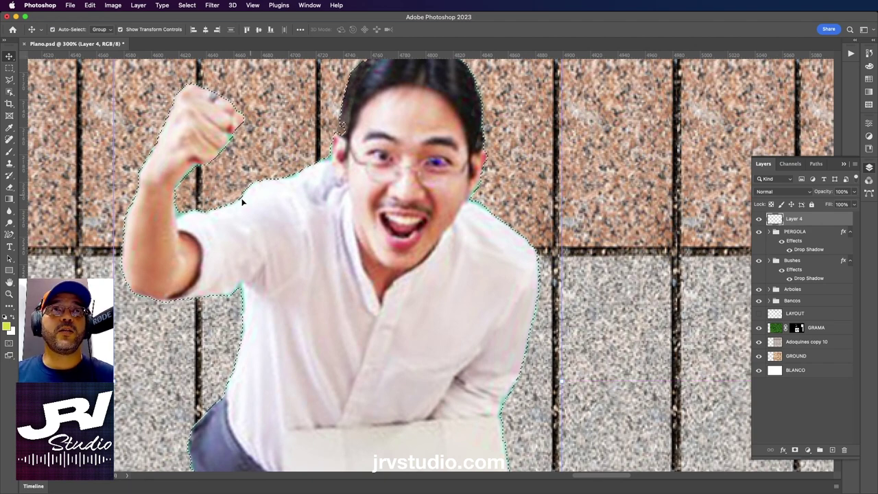
scroll(247, 280, down, 5)
scroll(253, 279, down, 3)
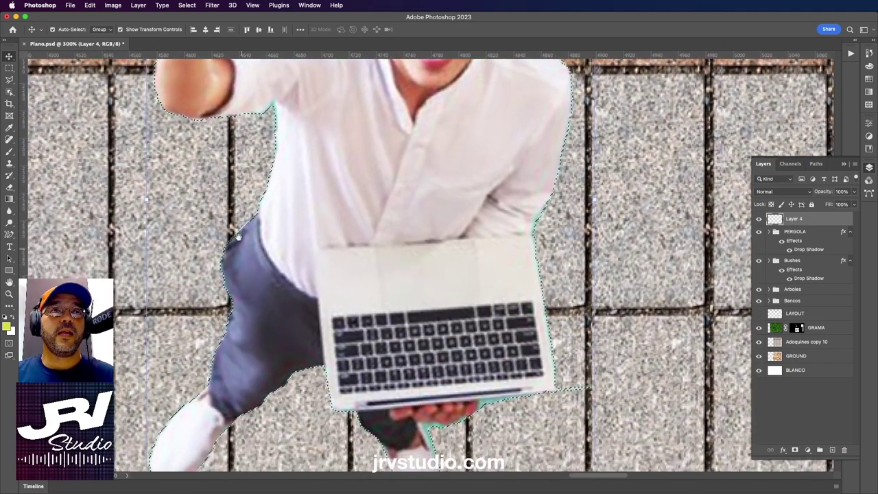
scroll(258, 278, down, 3)
scroll(471, 314, down, 3)
scroll(471, 314, right, 3)
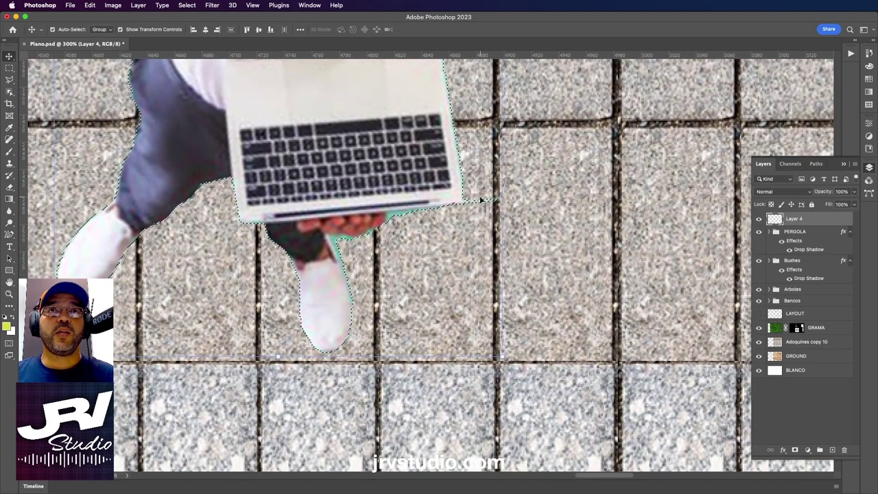
scroll(443, 181, up, 3)
scroll(442, 181, left, 2)
scroll(439, 179, up, 3)
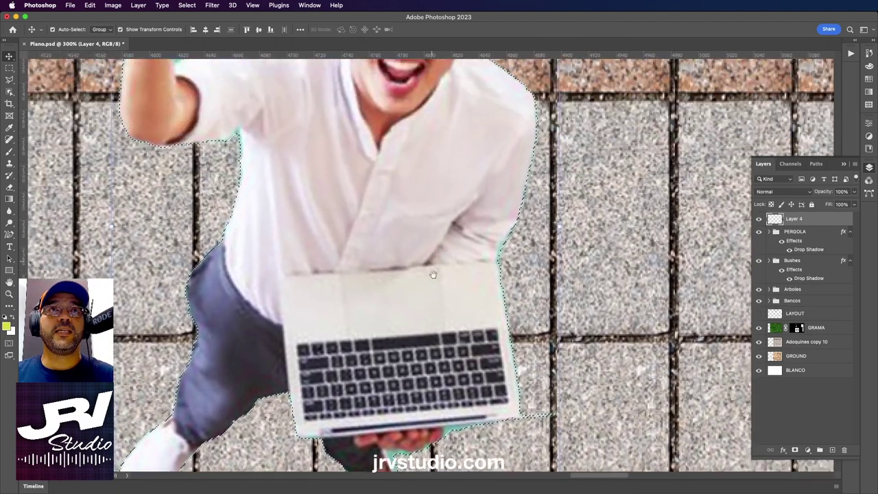
scroll(435, 179, up, 3)
scroll(435, 179, up, 3)
- Contract the selection around the man by 3 pixels
click(187, 5)
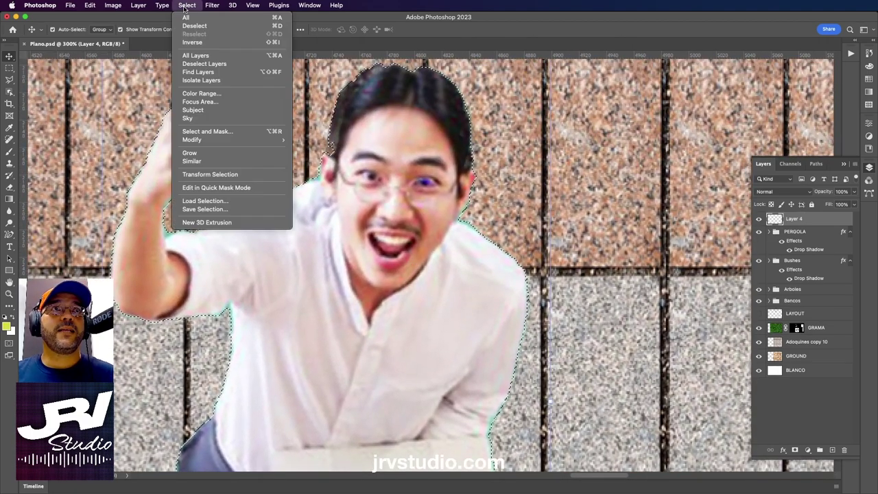
mouse_move(192, 139)
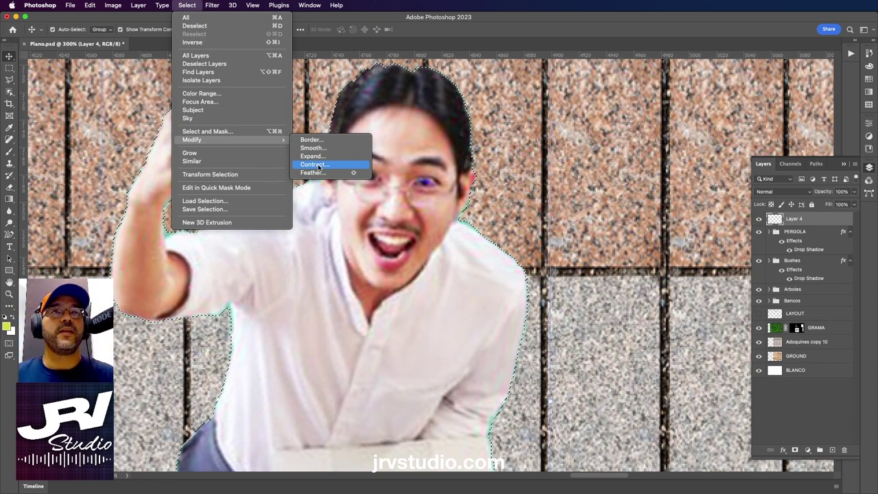
click(317, 165)
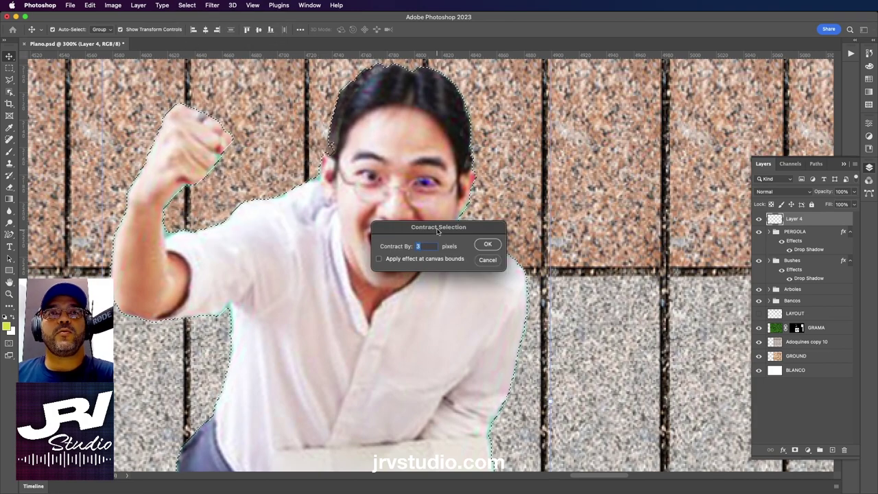
drag(447, 228, 580, 160)
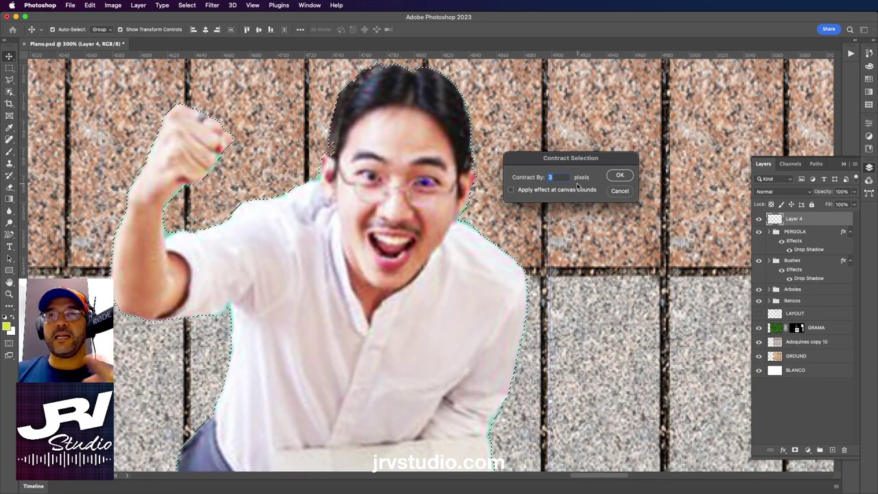
click(553, 177)
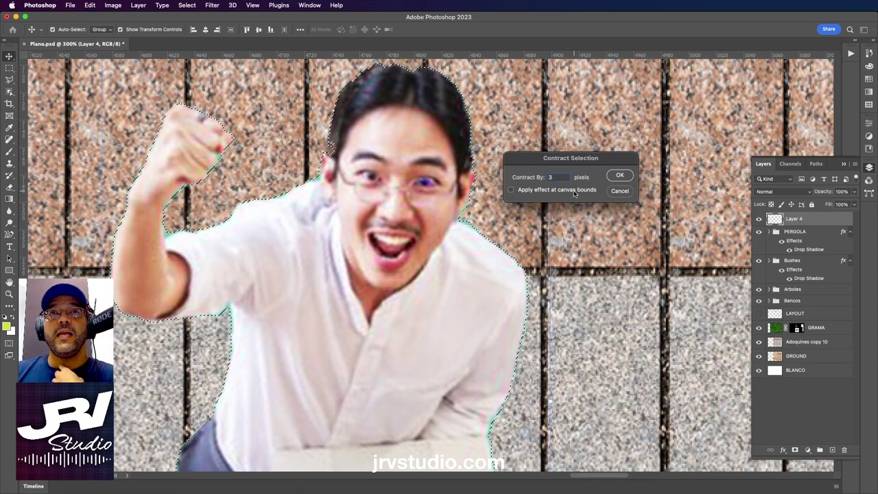
click(619, 177)
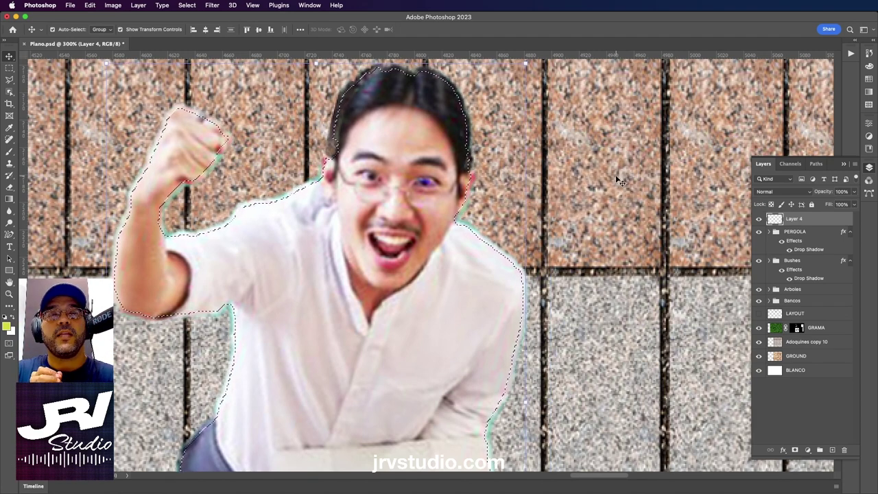
- Check the contracted selection edge around the figure and switch to the Lasso tool
scroll(268, 133, down, 3)
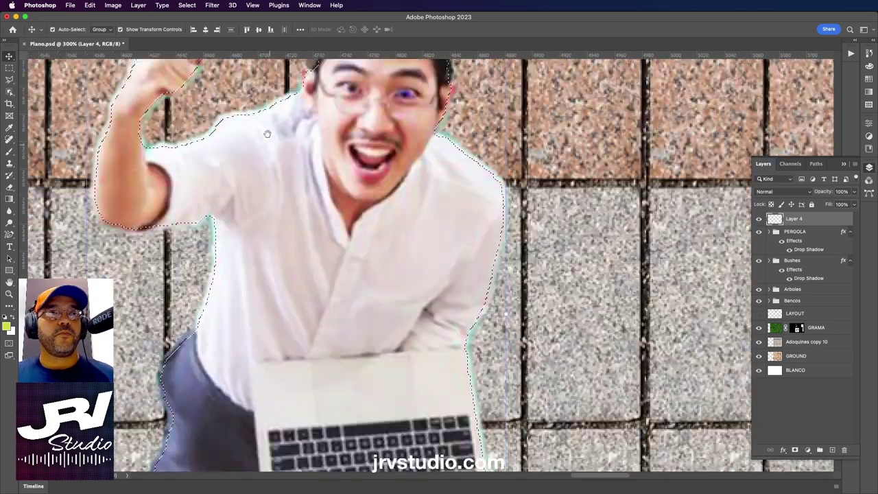
scroll(268, 133, down, 3)
scroll(261, 231, down, 3)
scroll(271, 201, down, 2)
scroll(343, 234, down, 2)
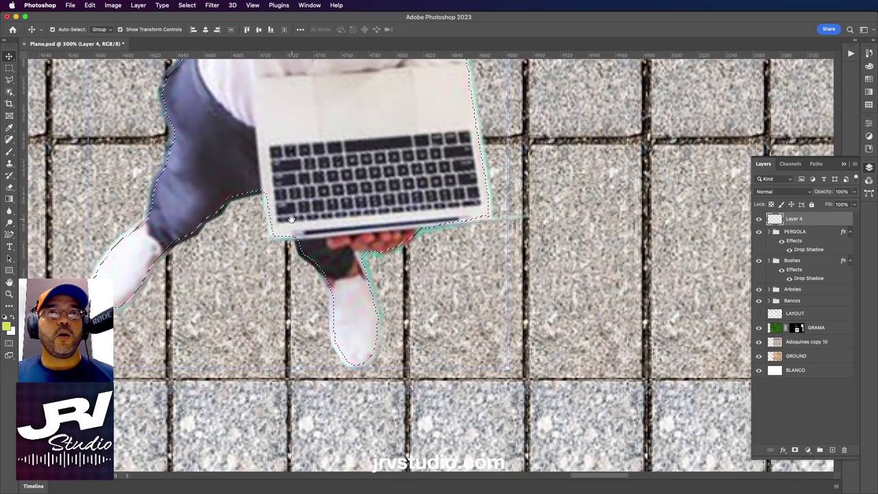
scroll(441, 273, up, 4)
scroll(444, 153, up, 2)
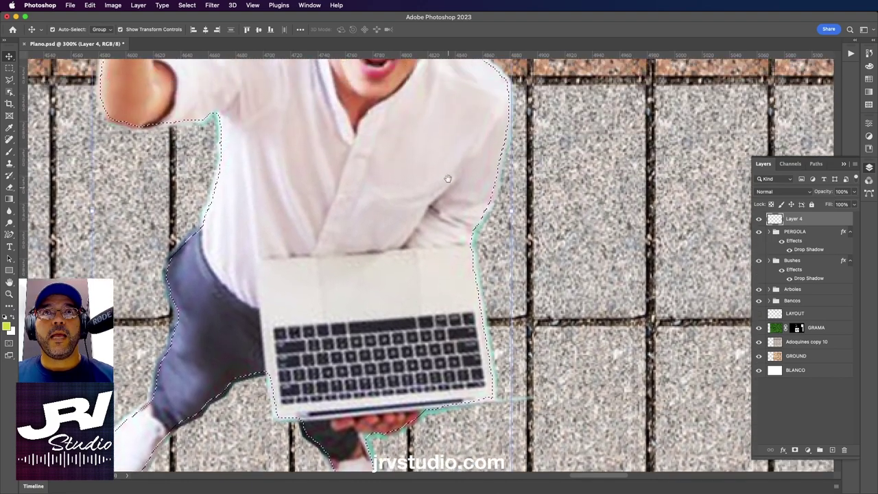
scroll(447, 181, up, 2)
scroll(437, 212, up, 2)
scroll(343, 215, up, 1)
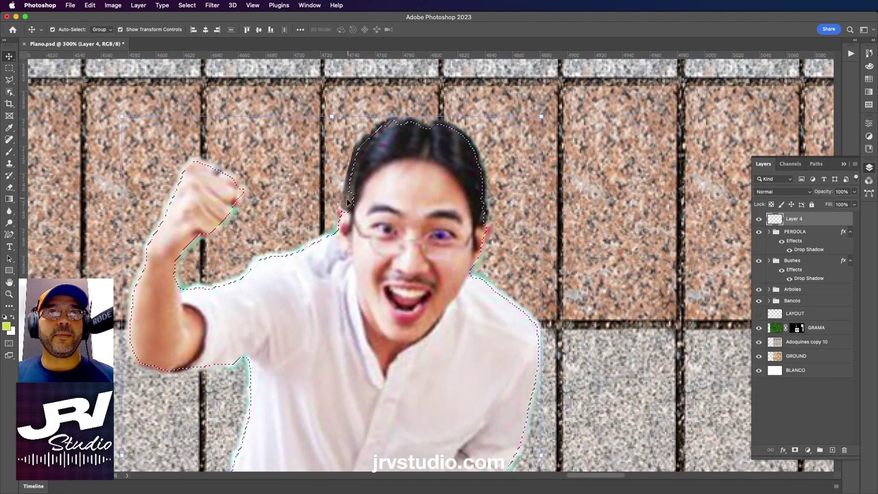
click(10, 81)
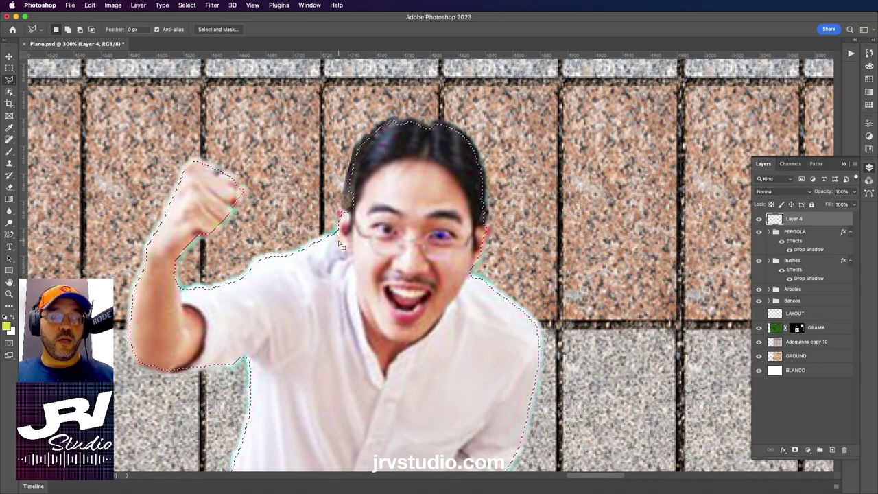
- Shift-lasso along the left, top and right hair edges to add them, then zoom out
key(shift)
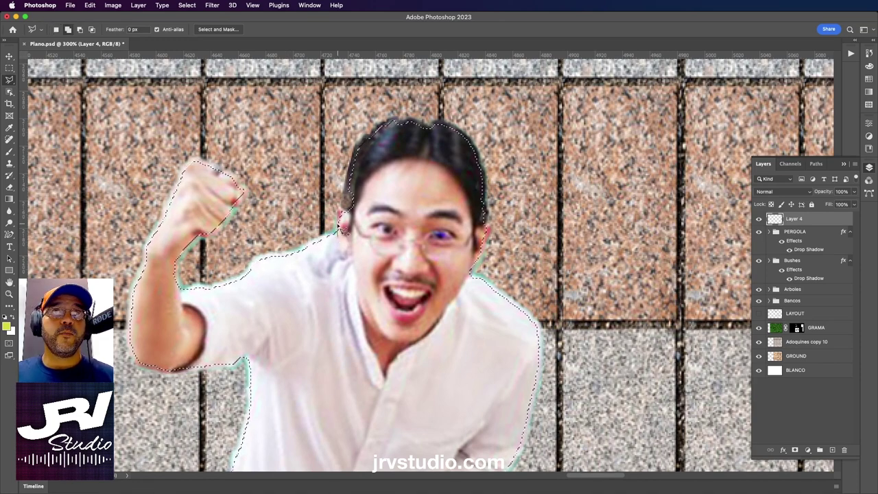
mouse_move(344, 229)
mouse_down()
mouse_move(358, 159)
mouse_move(382, 132)
mouse_up()
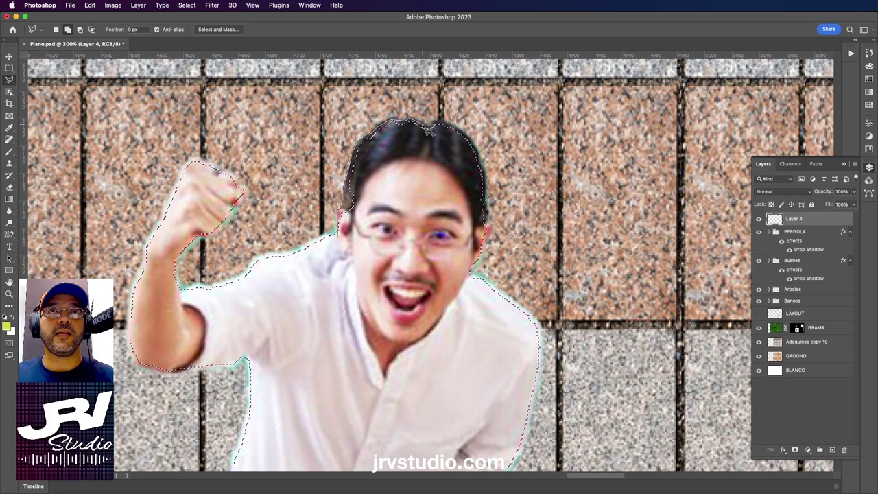
drag(431, 132, 438, 132)
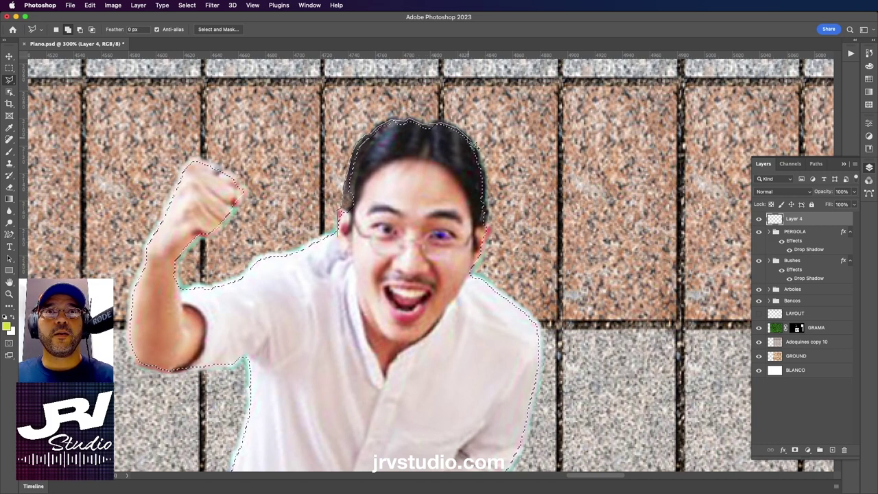
mouse_move(485, 168)
mouse_down()
mouse_move(495, 219)
mouse_move(489, 261)
mouse_move(470, 281)
mouse_move(422, 291)
mouse_move(352, 273)
mouse_move(340, 241)
mouse_up()
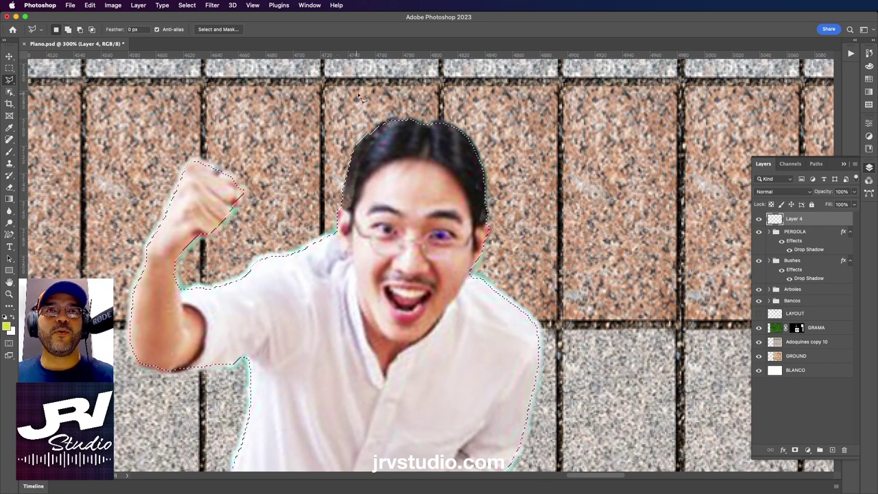
mouse_move(410, 260)
mouse_down()
mouse_move(375, 149)
mouse_move(378, 186)
mouse_up()
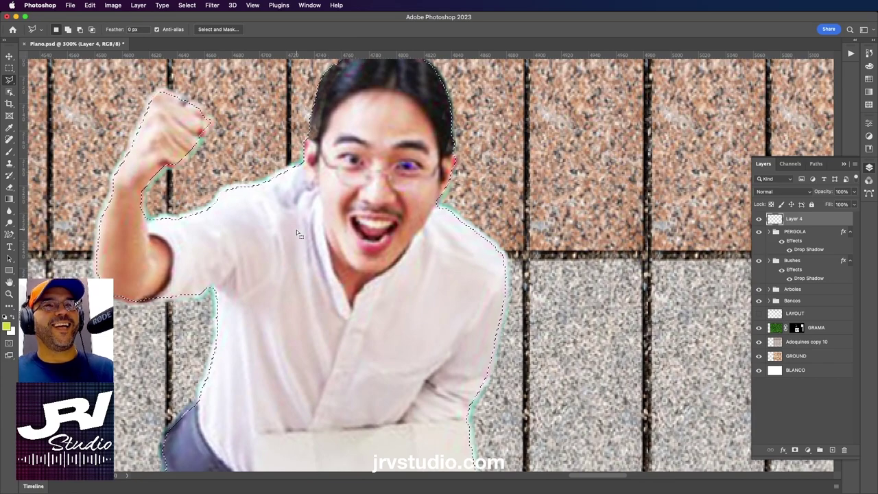
key(ctrl+minus)
key(ctrl+minus)
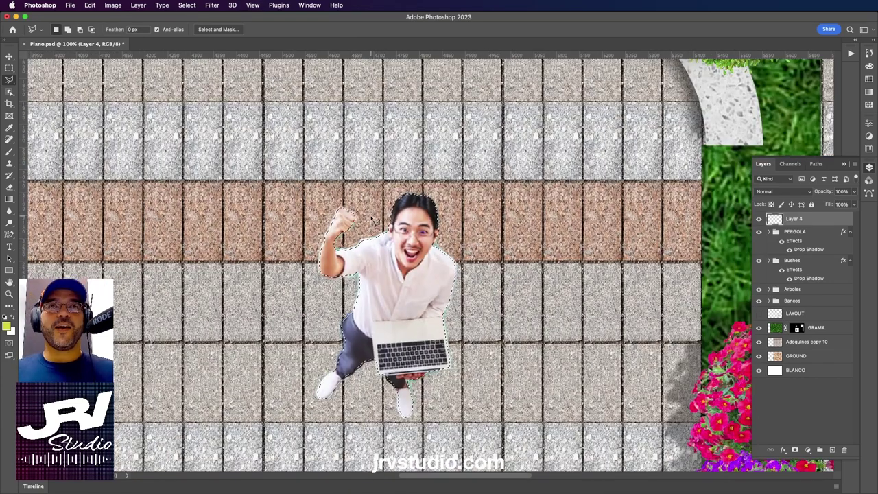
- Deselect the man and zoom out to see more of the plan
drag(371, 219, 299, 153)
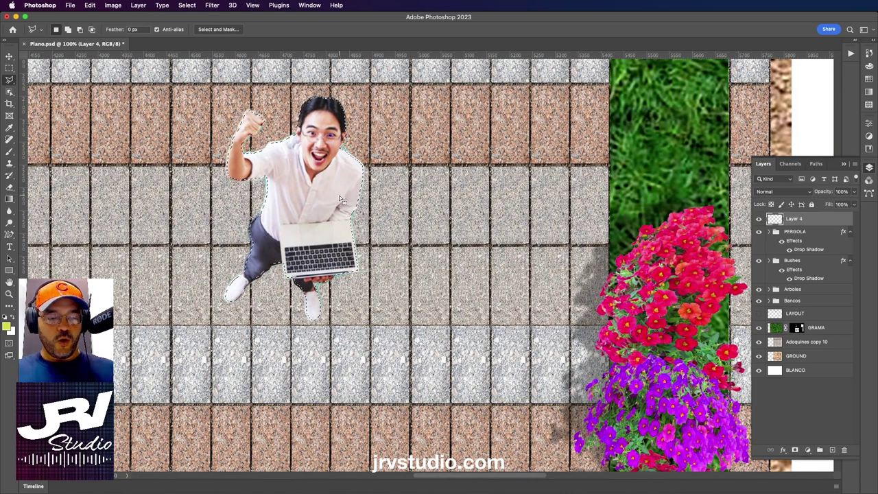
key(shift)
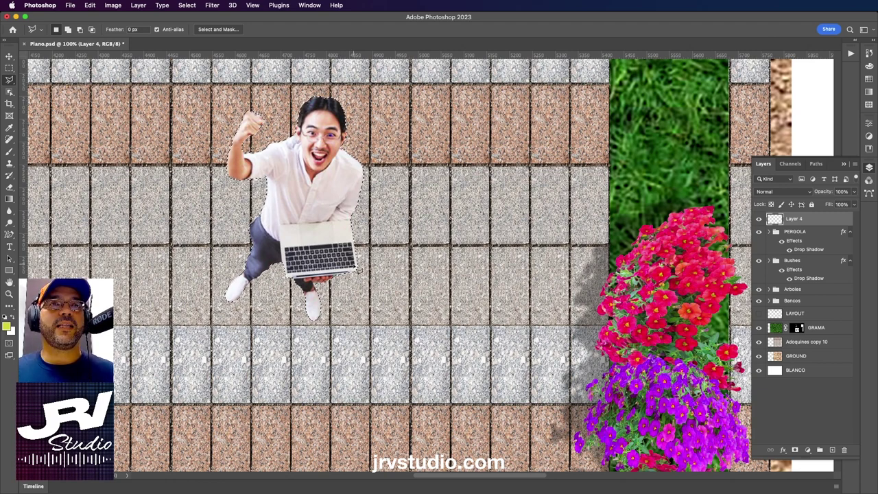
key(m)
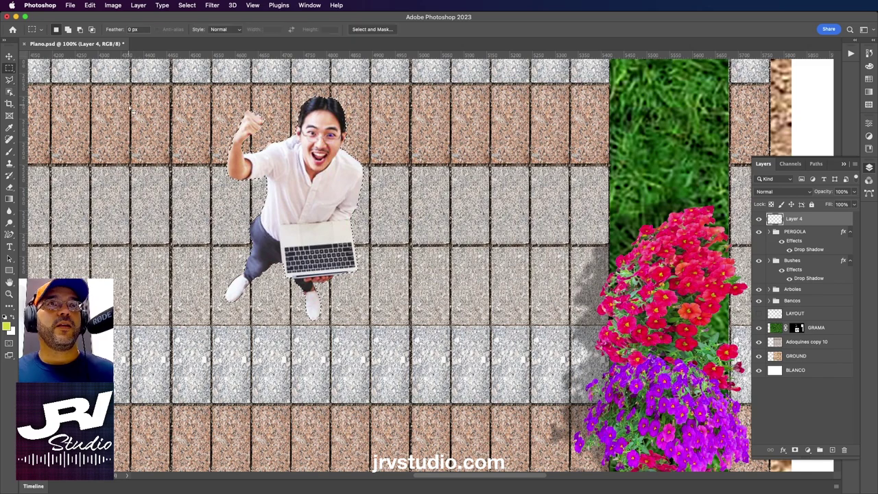
key(super+d)
key(super+minus)
key(super+minus)
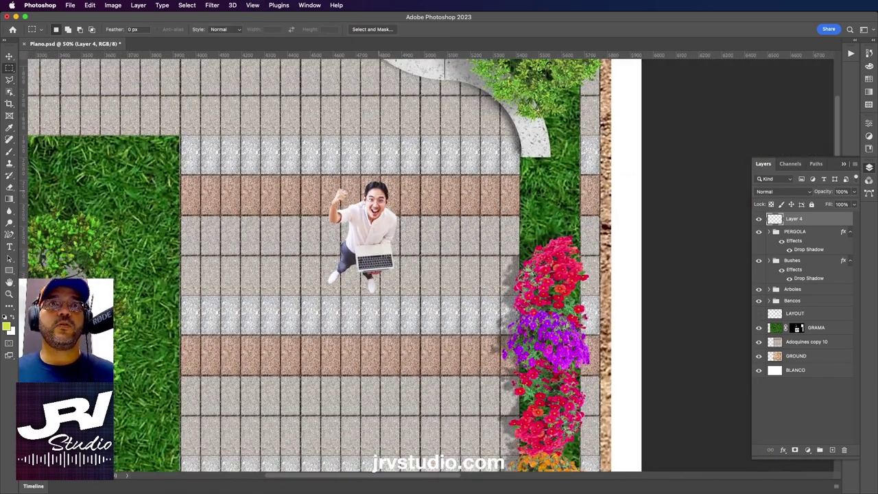
- Nudge the man figure slightly up and left on the paving path
click(9, 57)
drag(380, 237, 377, 233)
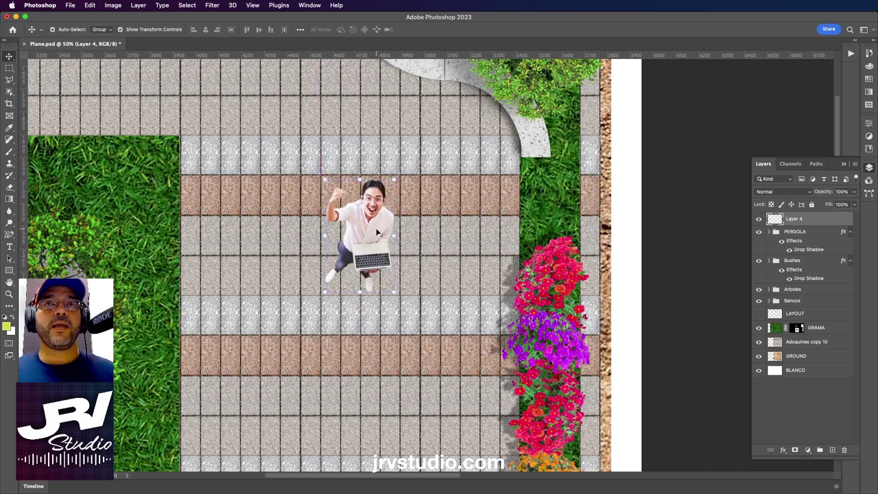
drag(465, 239, 412, 172)
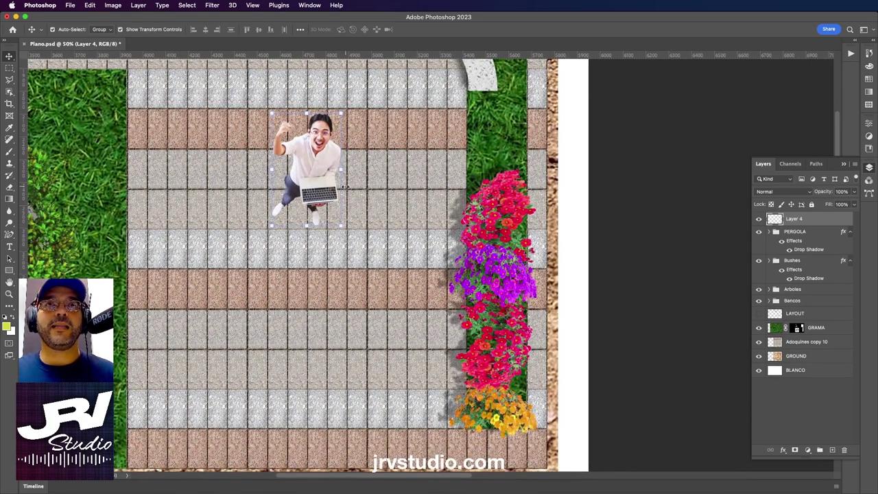
click(506, 214)
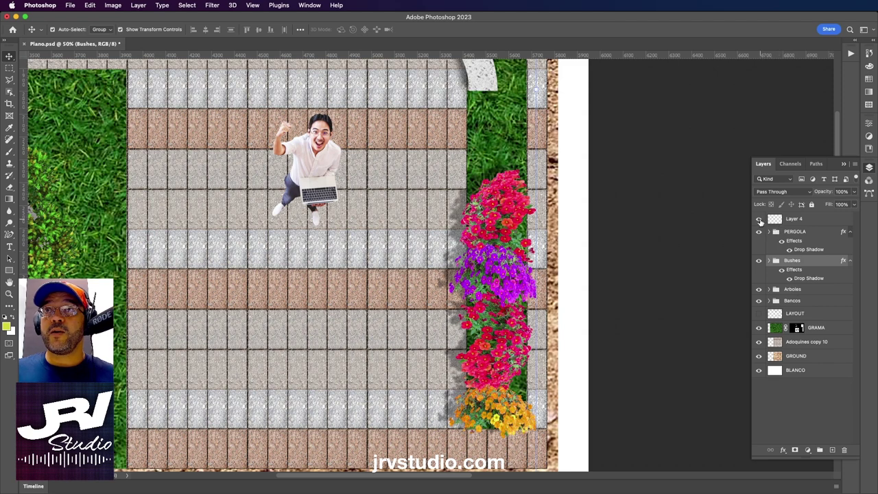
- Rename the man's layer from Layer 4 to 'Arquitecto'
click(759, 220)
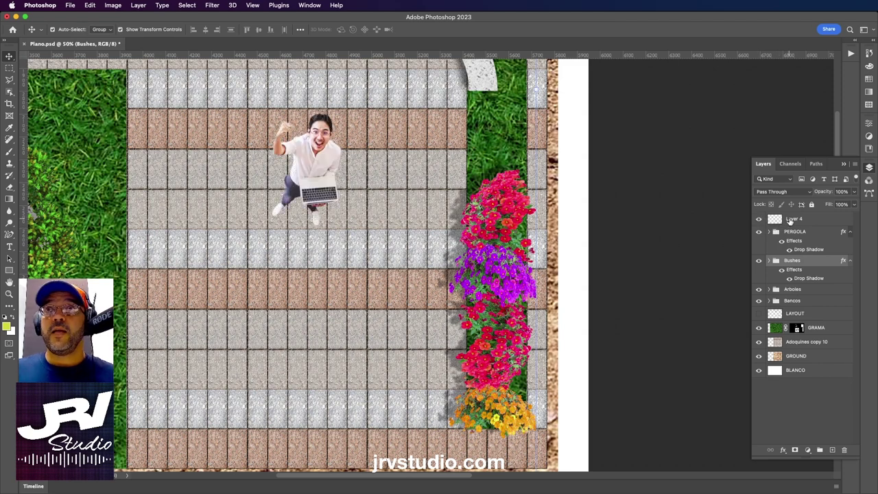
double_click(794, 218)
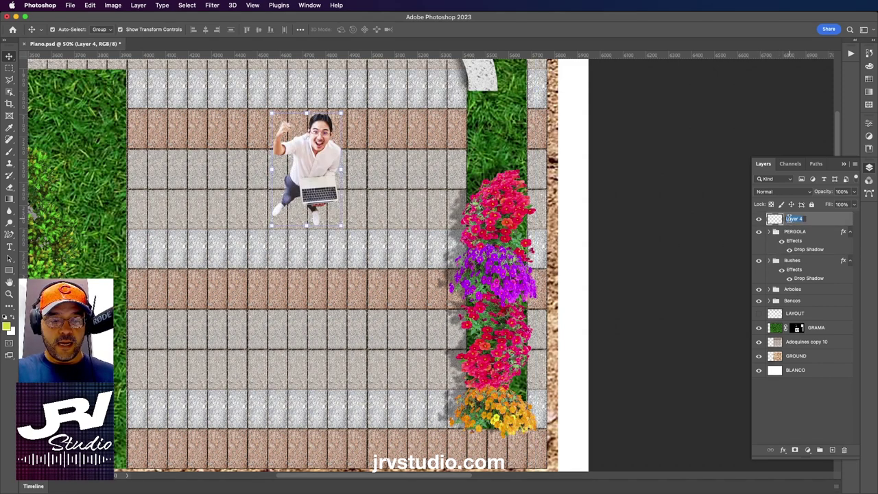
text(Arquitecto)
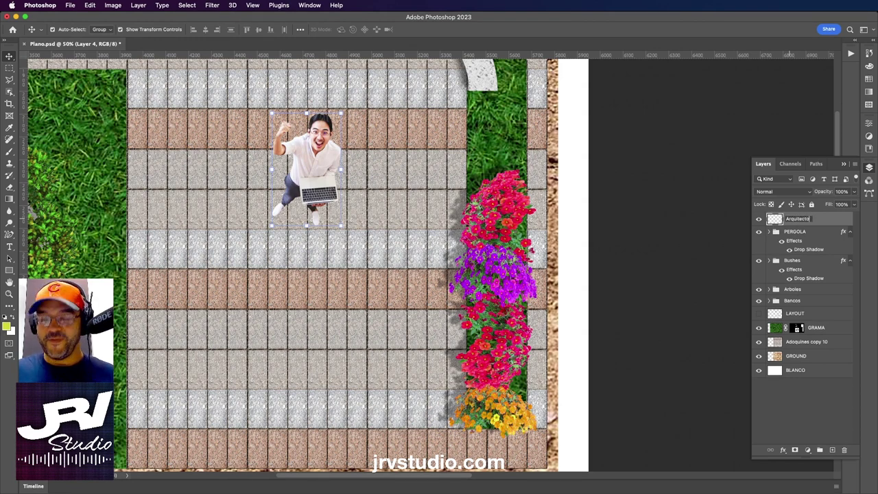
key(Return)
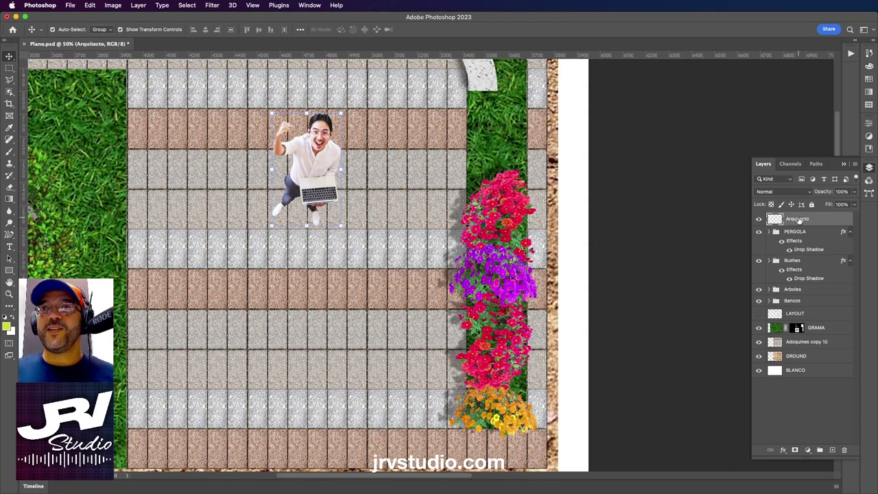
click(499, 208)
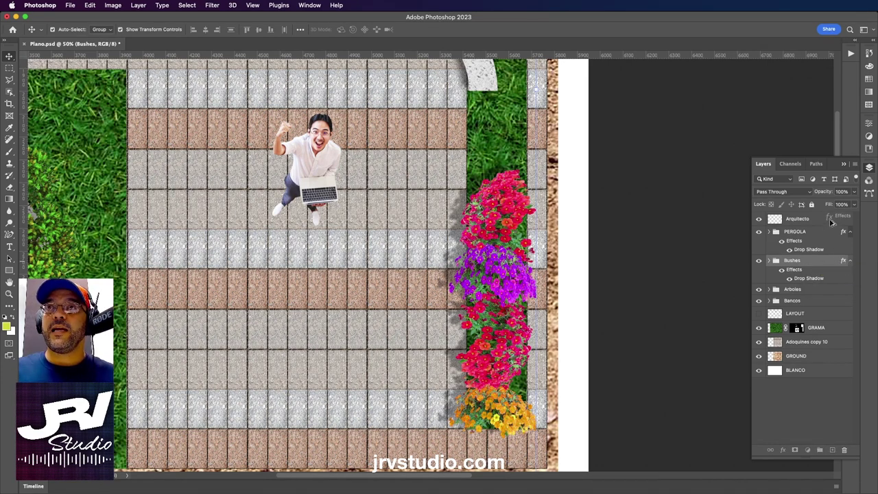
- Collapse the Bushes and PERGOLA effects and duplicate Arquitecto as 'Arquitecto copy'
drag(843, 262, 838, 221)
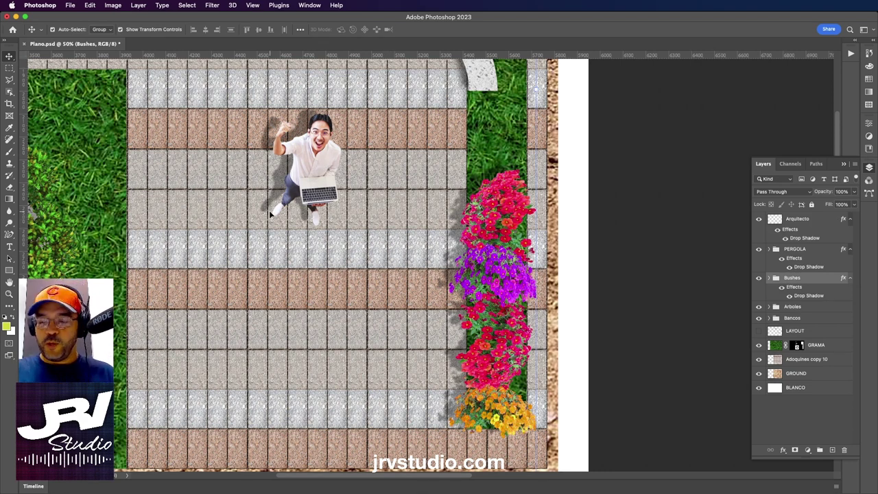
scroll(271, 214, up, 3)
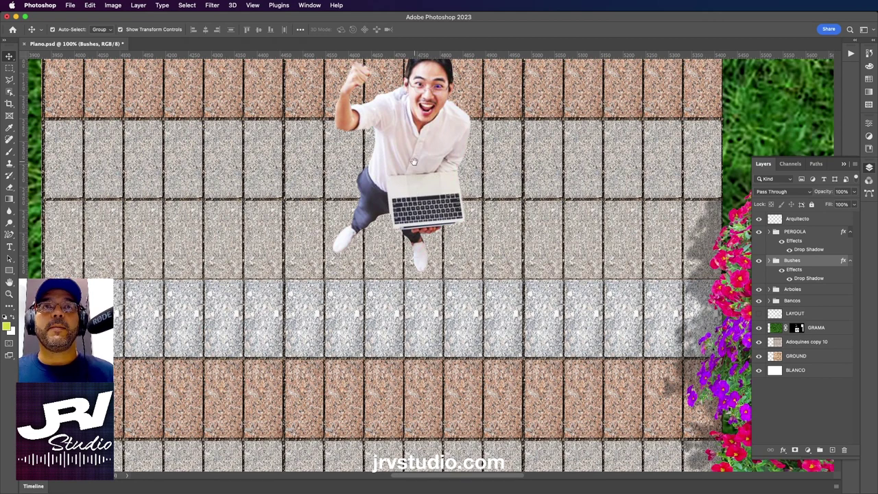
scroll(414, 161, up, 5)
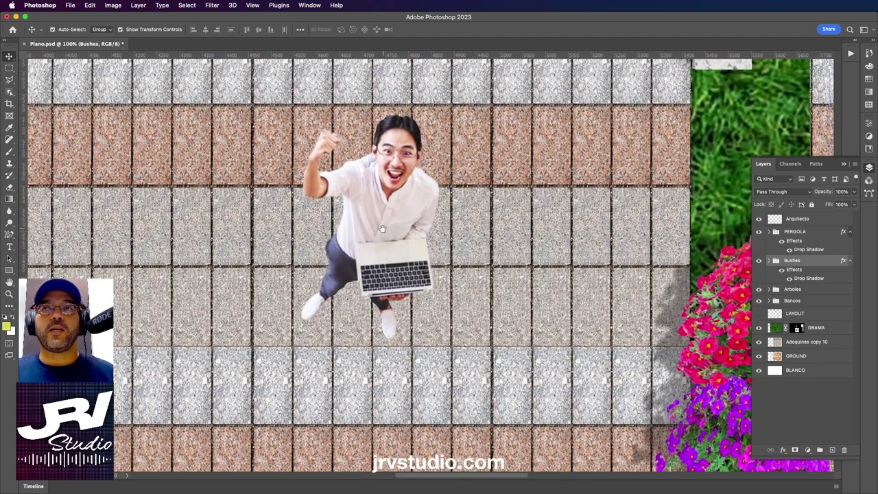
super+click(824, 261)
click(817, 220)
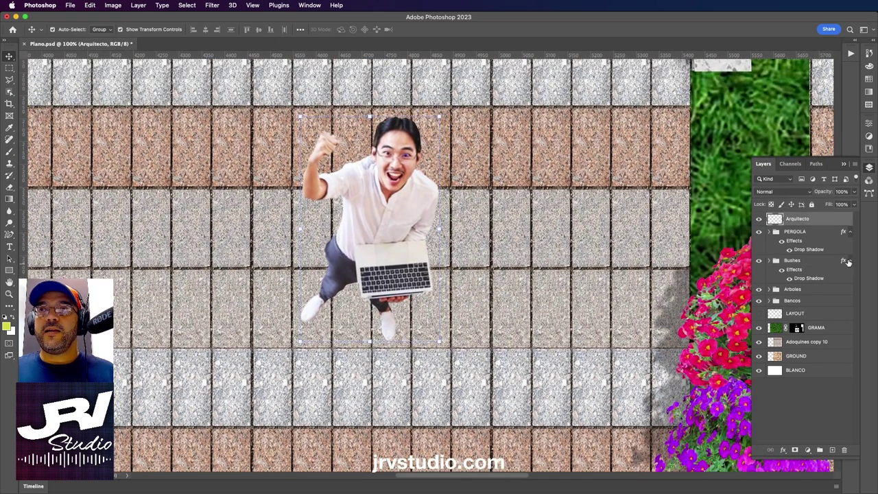
click(850, 261)
click(850, 232)
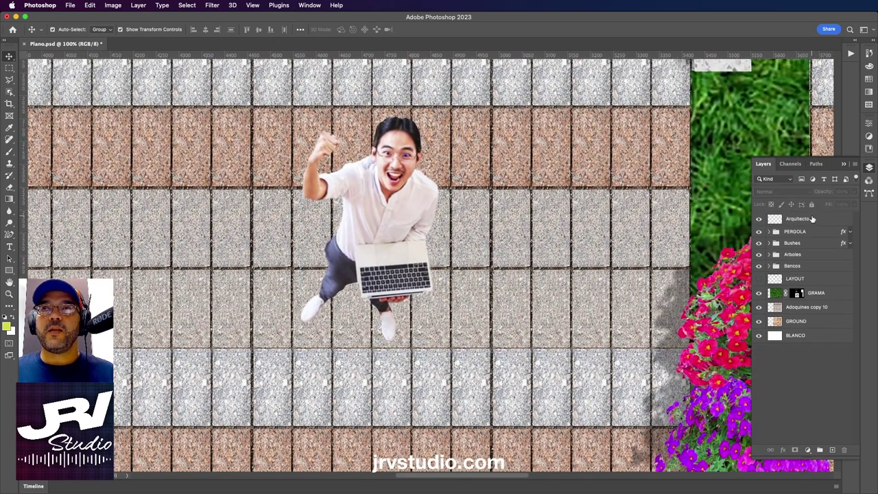
key(super+j)
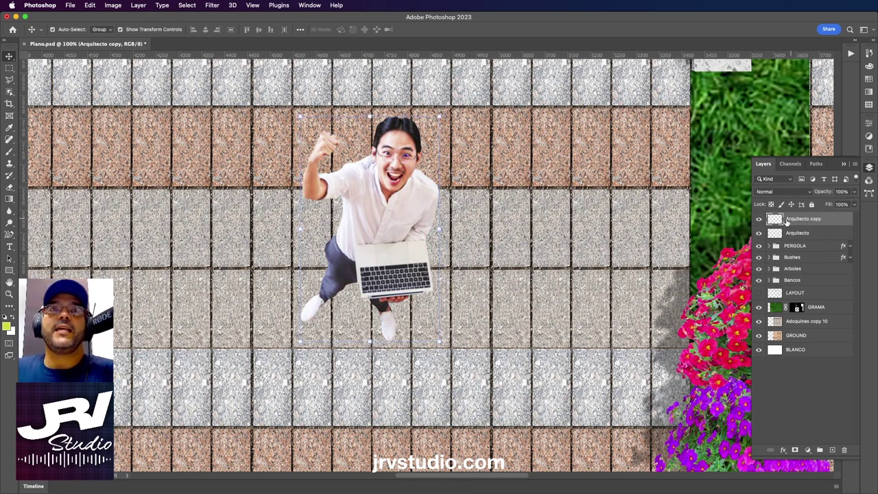
- Apply Threshold at level 255 to Arquitecto copy, making the figure solid black
click(117, 7)
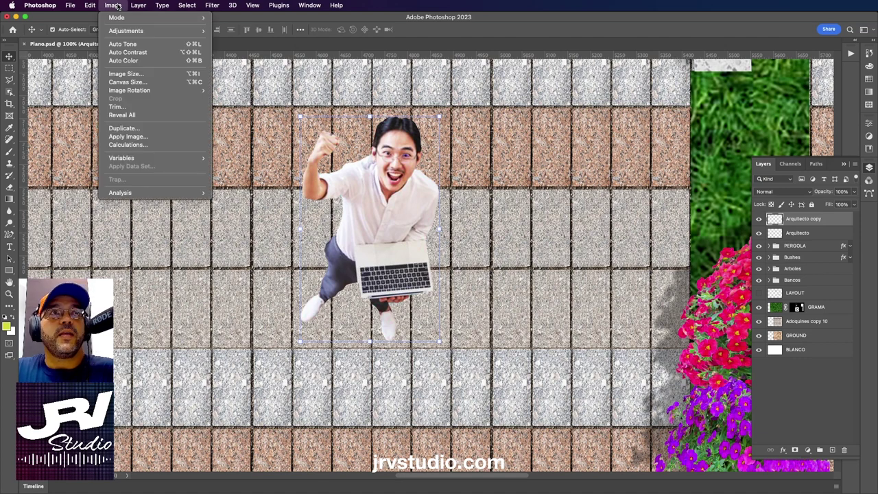
mouse_move(126, 31)
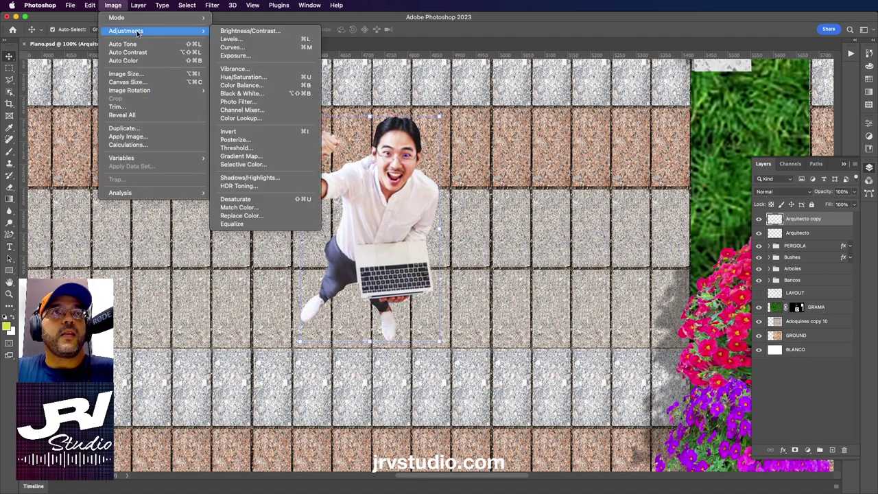
click(236, 148)
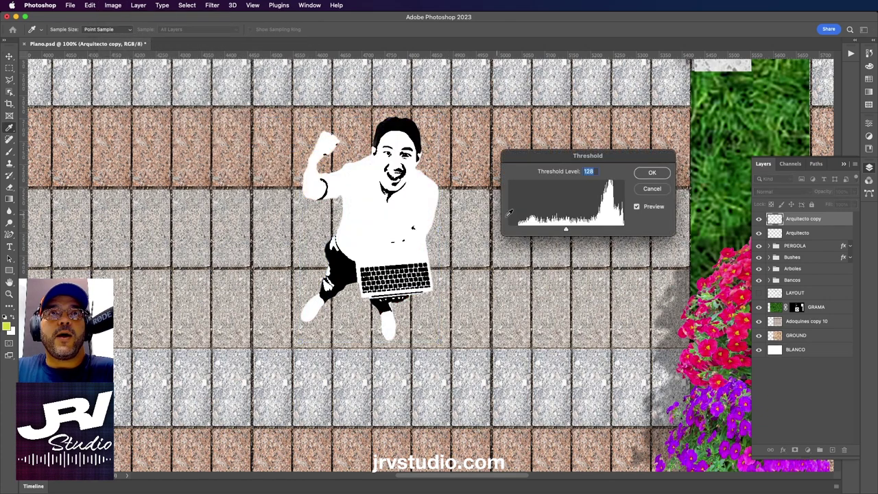
mouse_move(565, 231)
mouse_down()
mouse_move(529, 228)
mouse_move(651, 231)
mouse_up()
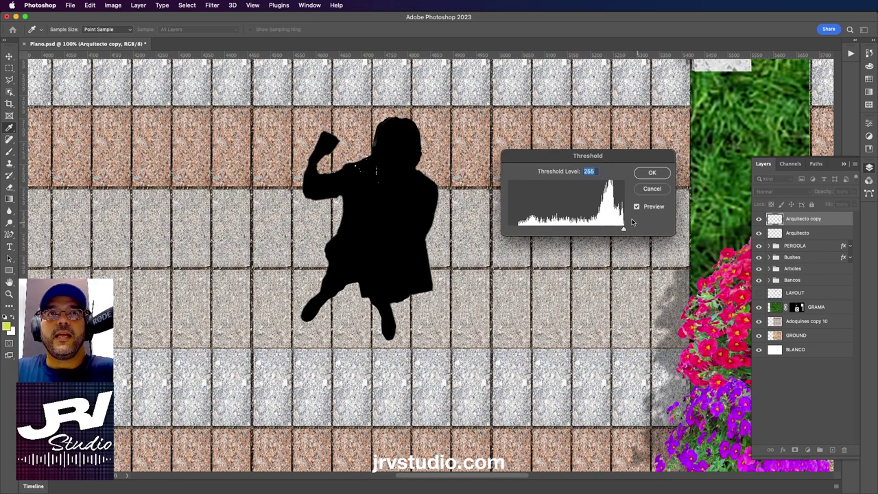
click(653, 173)
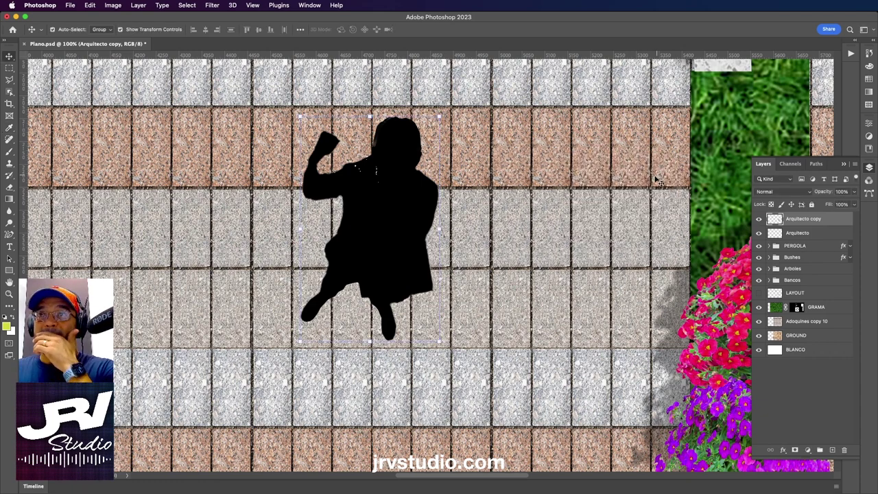
- Offset and rotate the black silhouette about 13°, then stack Arquitecto above it
drag(398, 209, 274, 208)
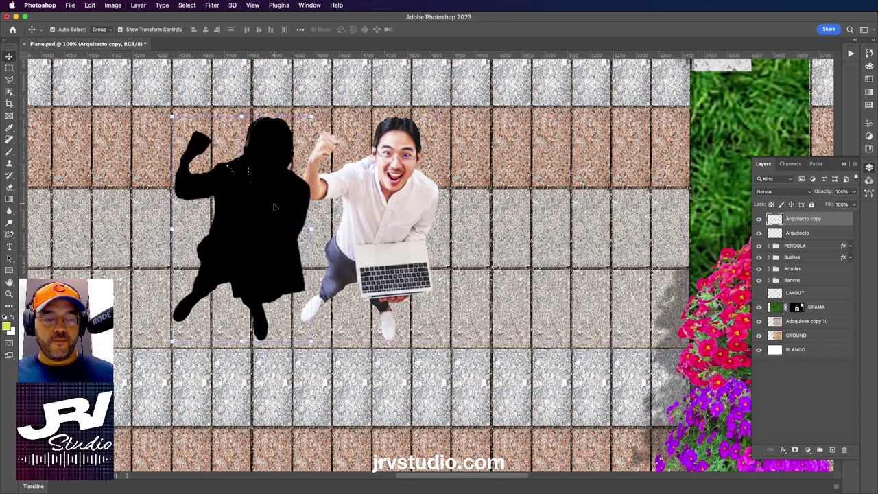
key(cmd+z)
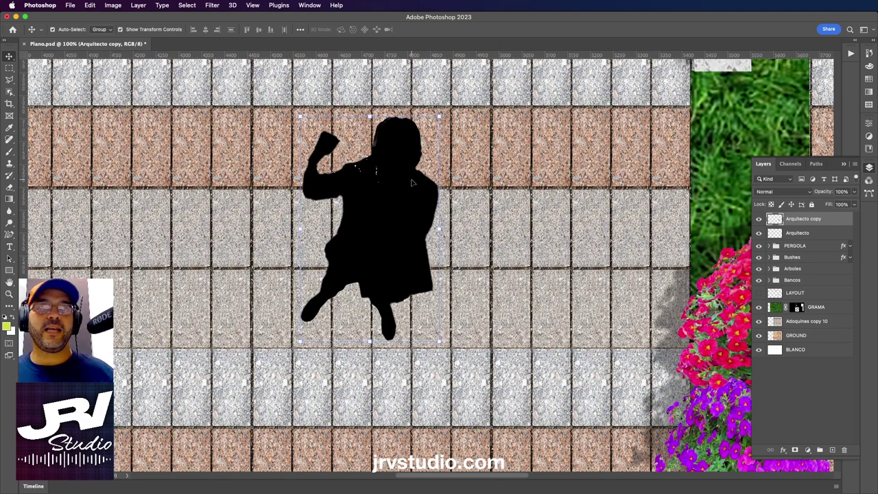
scroll(412, 182, left, 5)
mouse_move(446, 103)
mouse_down()
mouse_move(377, 129)
mouse_move(379, 107)
mouse_move(400, 144)
mouse_move(408, 134)
mouse_move(384, 122)
mouse_move(379, 104)
mouse_move(392, 103)
mouse_up()
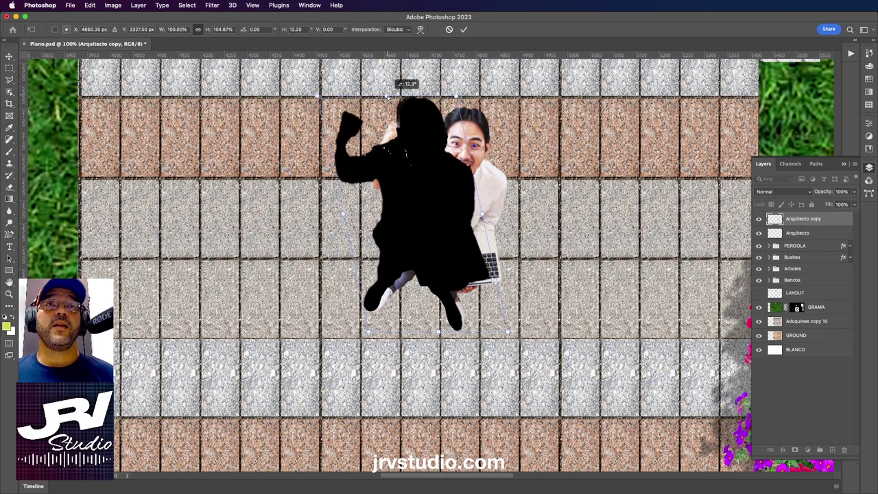
scroll(390, 296, right, 3)
scroll(389, 297, up, 2)
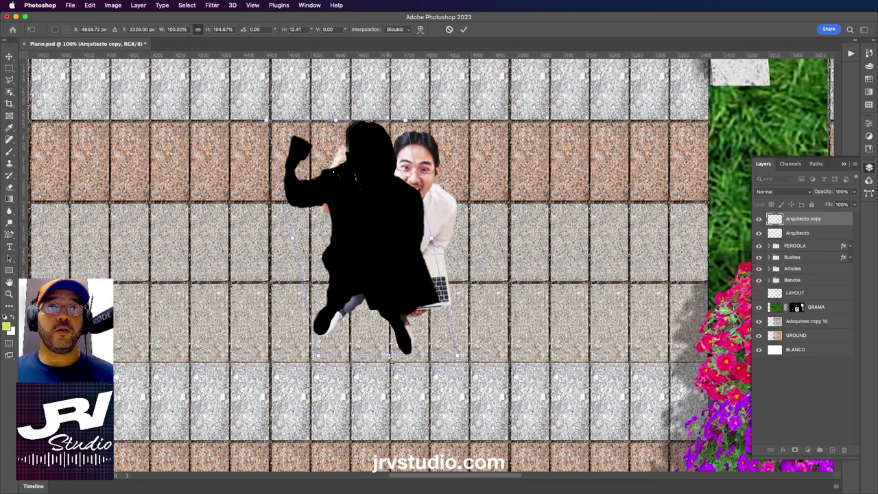
drag(390, 357, 390, 357)
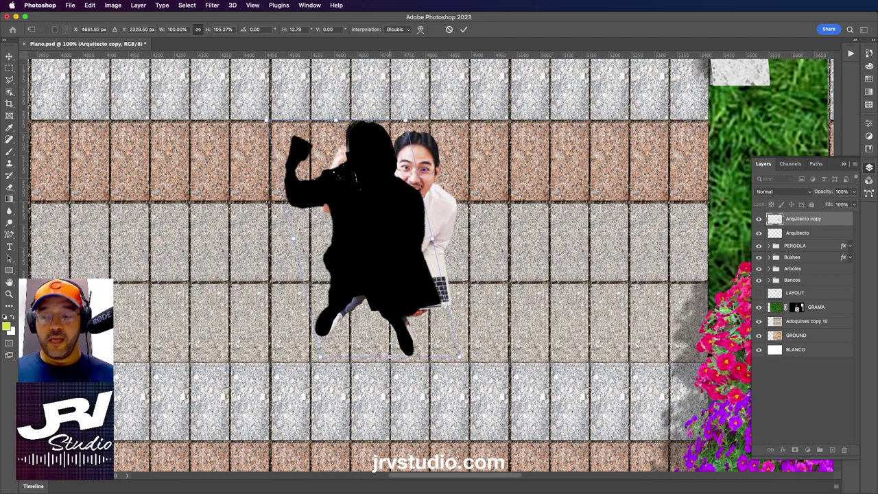
key(Return)
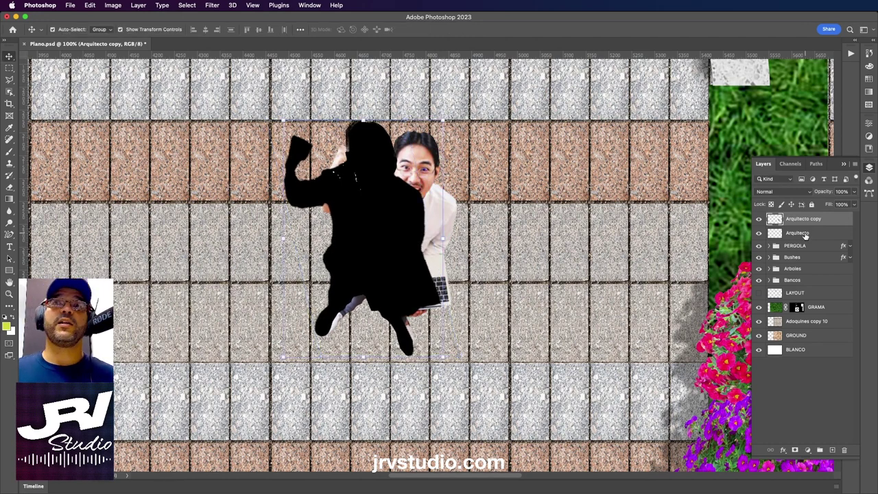
click(807, 235)
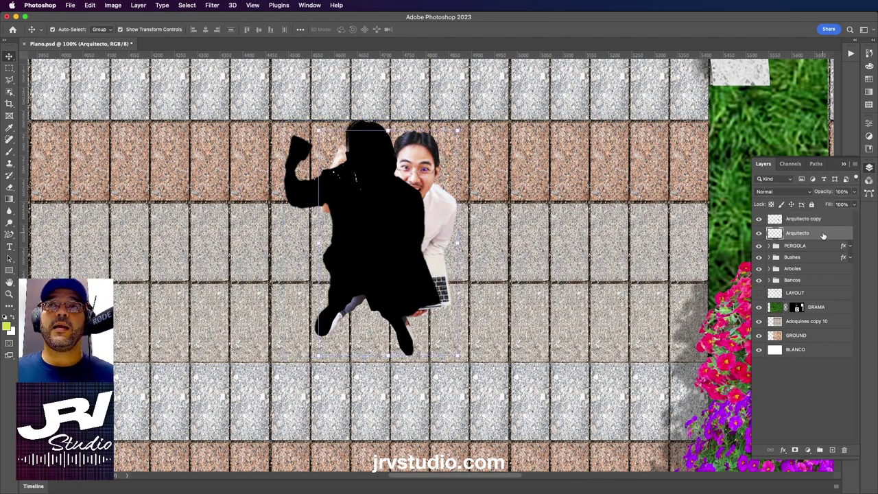
drag(824, 235, 824, 217)
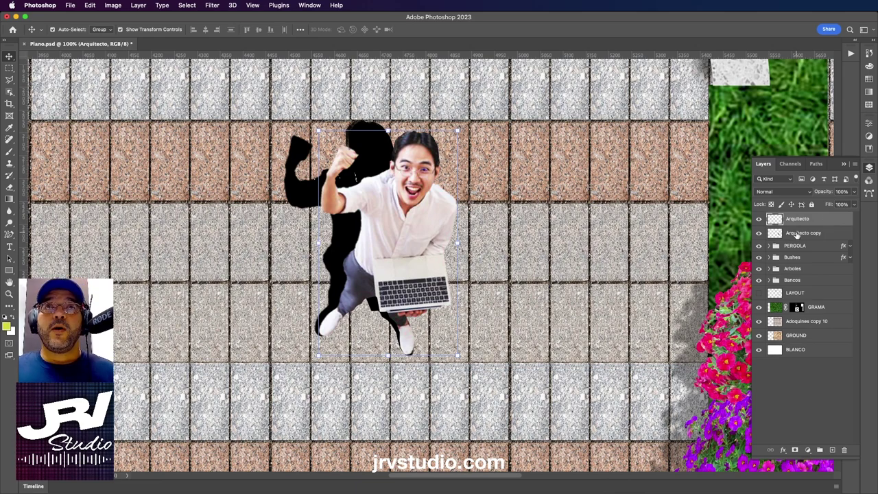
- Skew the Arquitecto copy shadow's bottom corners so its feet meet the shoes
click(796, 234)
key(super+plus)
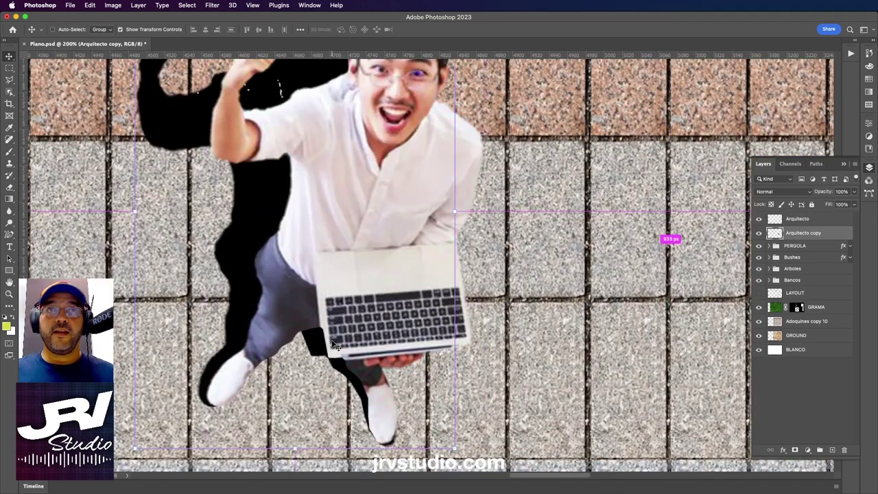
scroll(336, 345, down, 5)
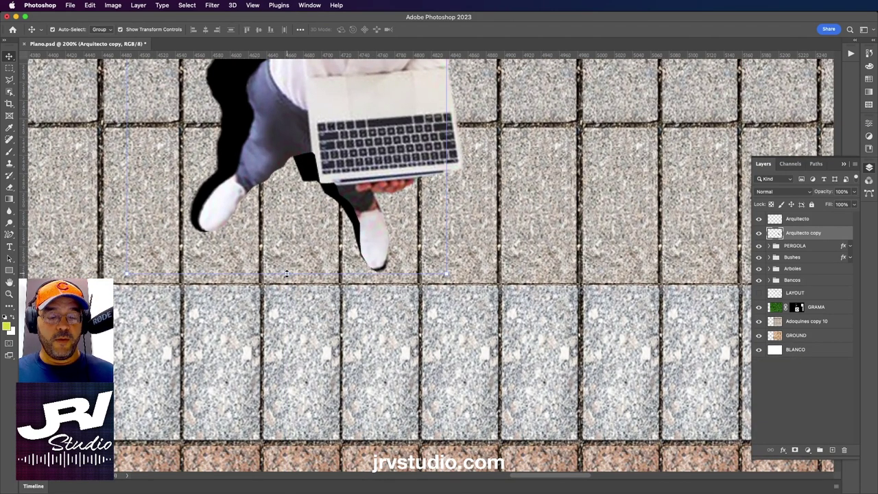
drag(286, 273, 285, 271)
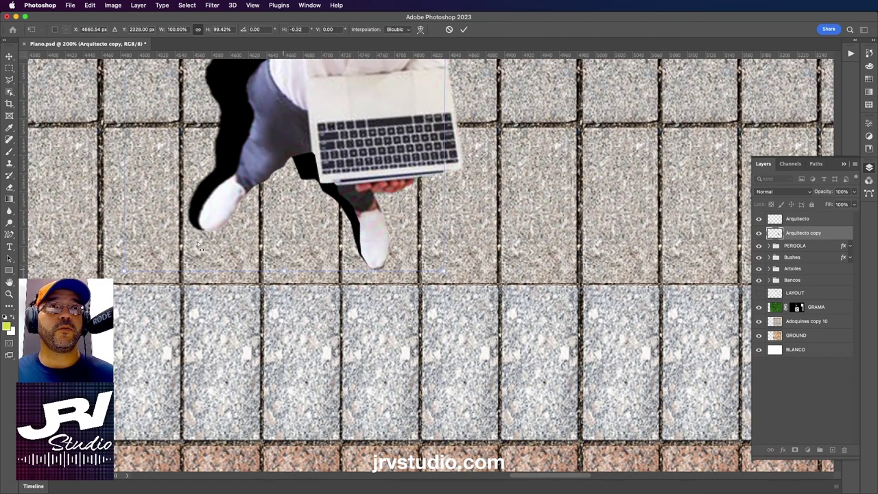
drag(127, 271, 136, 275)
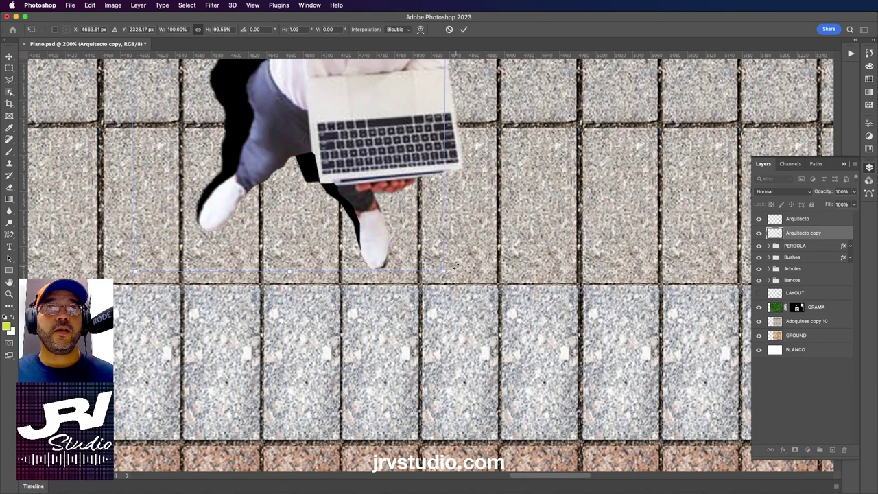
drag(444, 273, 441, 273)
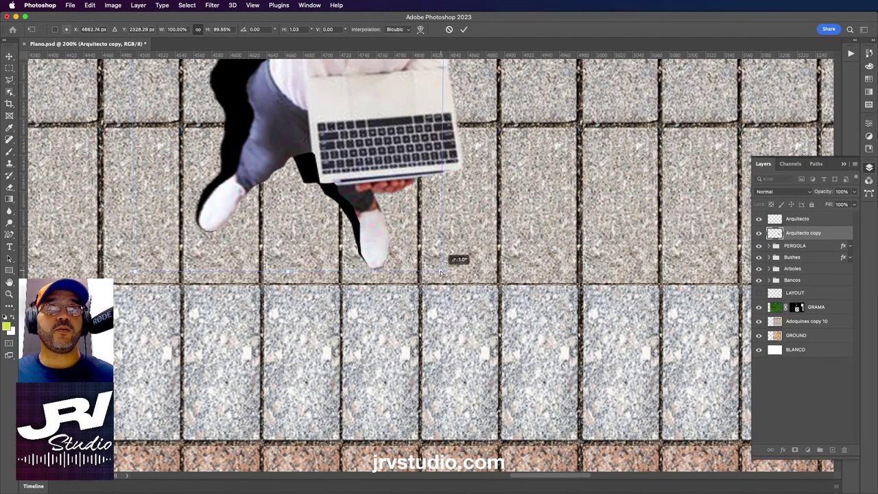
key(Return)
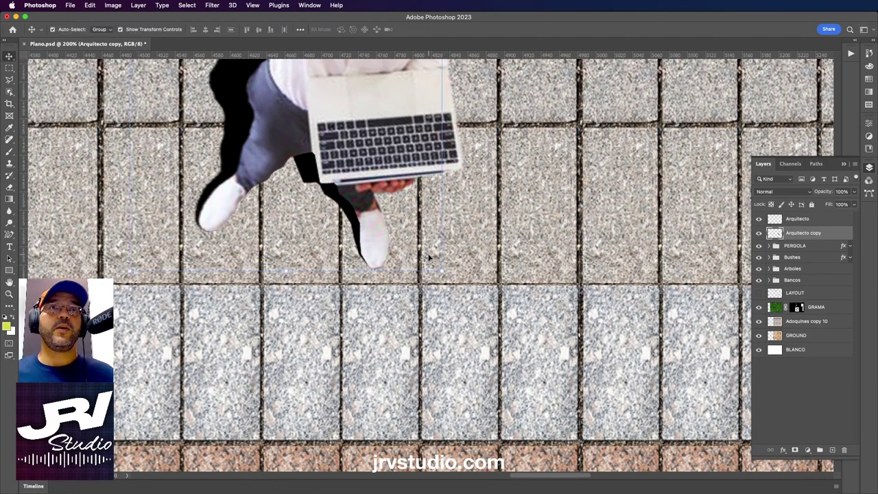
scroll(408, 304, up, 5)
scroll(408, 304, down, 2)
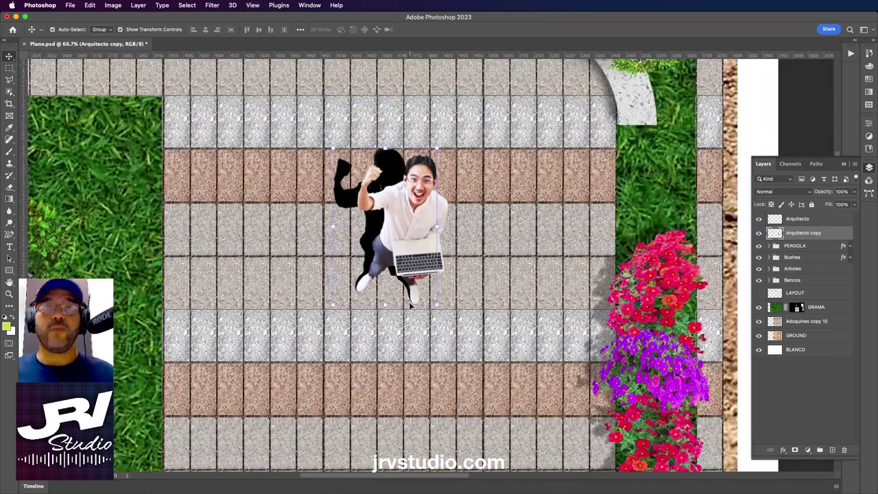
scroll(408, 304, up, 1)
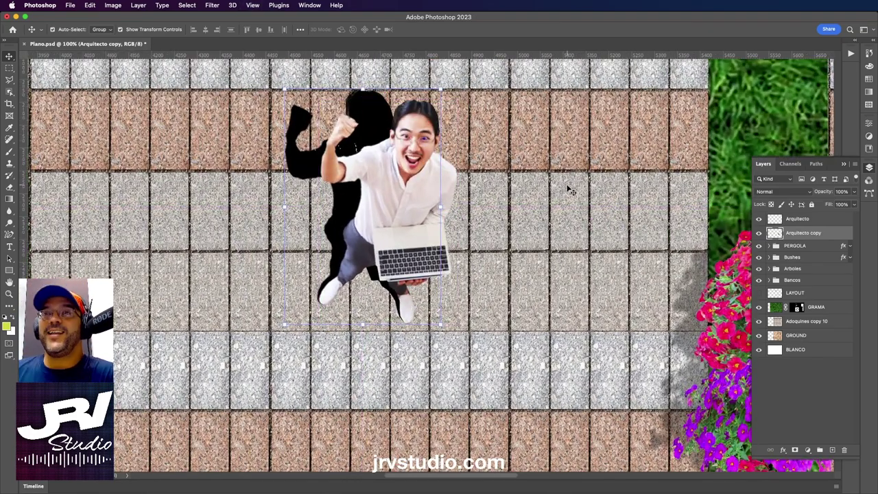
ctrl+click(816, 237)
click(833, 235)
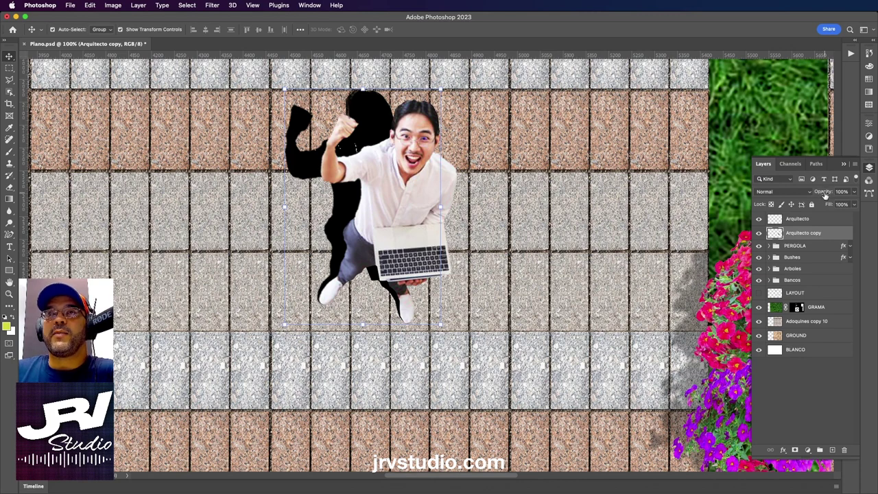
- Set the Arquitecto copy shadow layer's opacity to 35%
drag(825, 194, 787, 197)
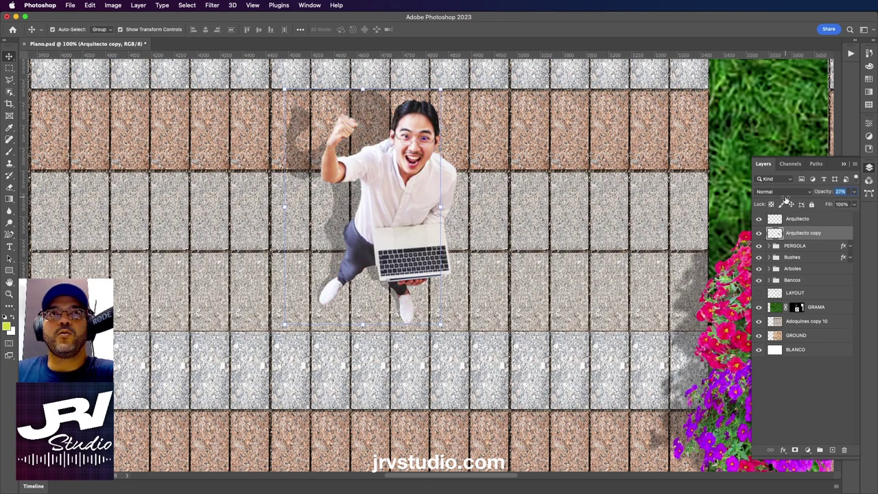
drag(841, 192, 855, 195)
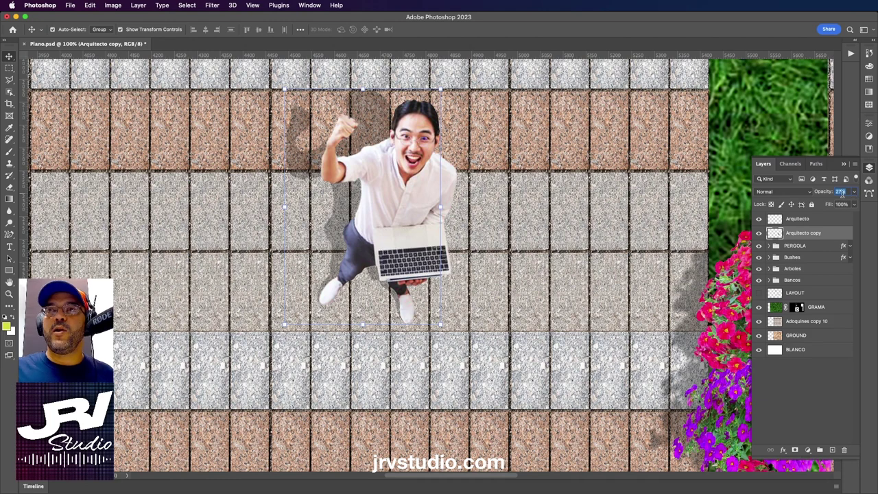
text(35)
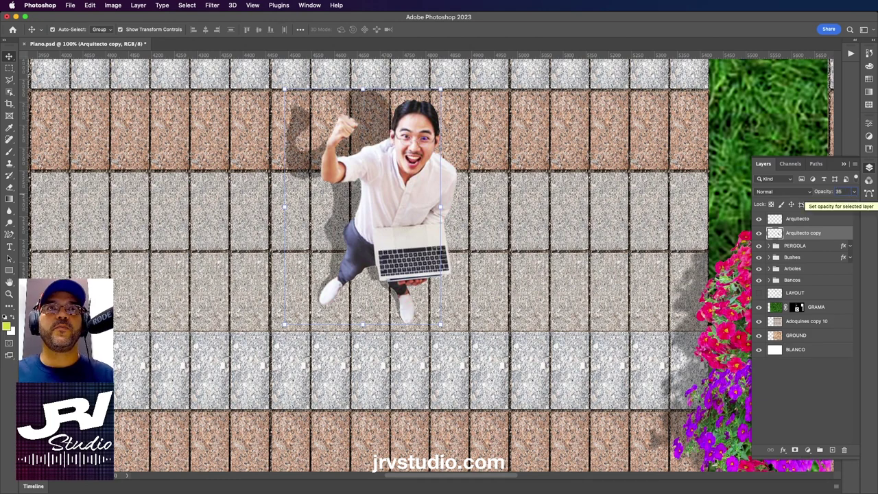
key(Return)
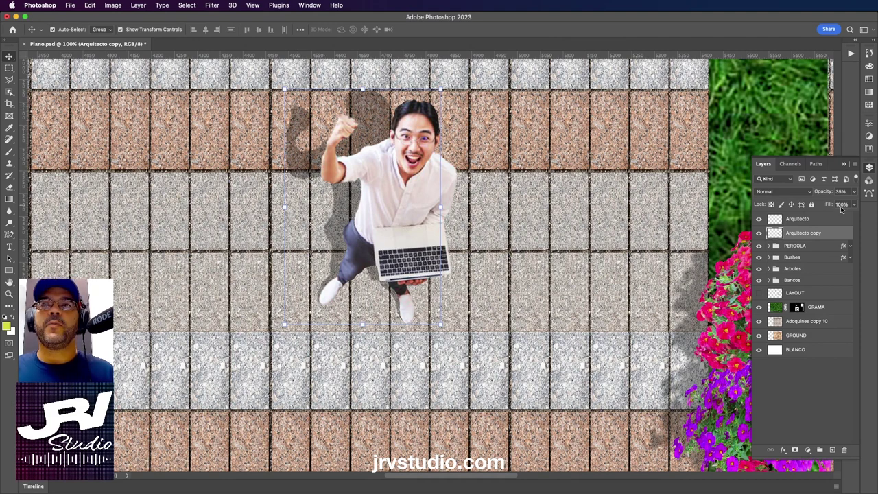
key(super)
- Load the Arquitecto copy shadow as a selection and feather it by 3 pixels
super+click(775, 234)
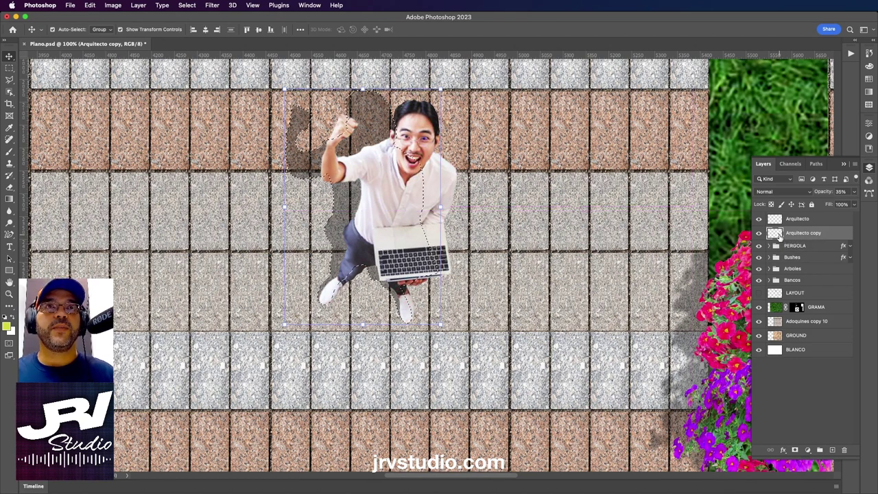
click(187, 5)
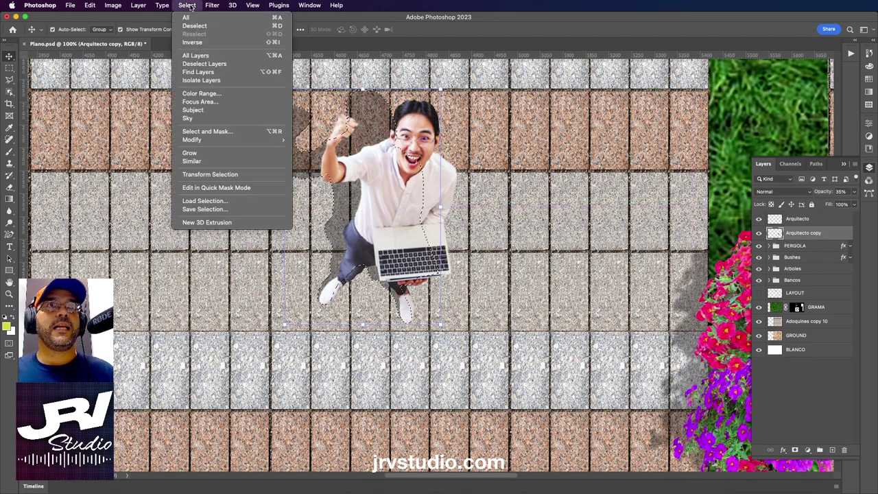
mouse_move(192, 140)
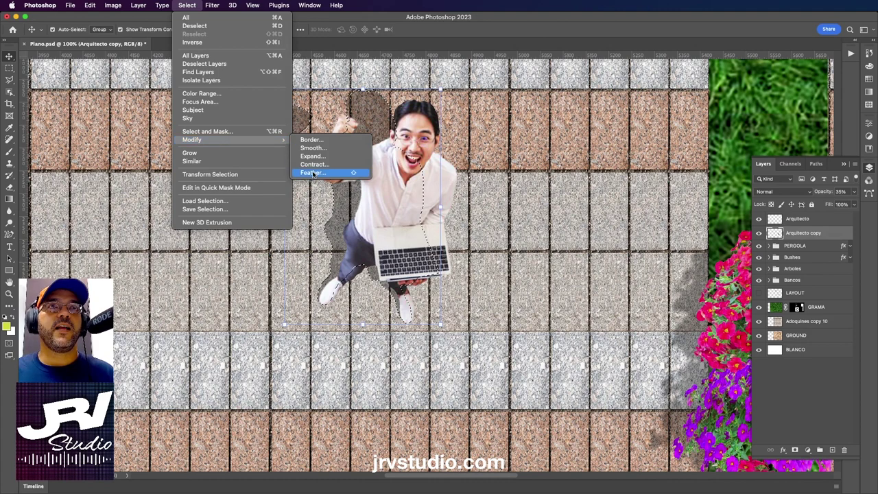
click(313, 173)
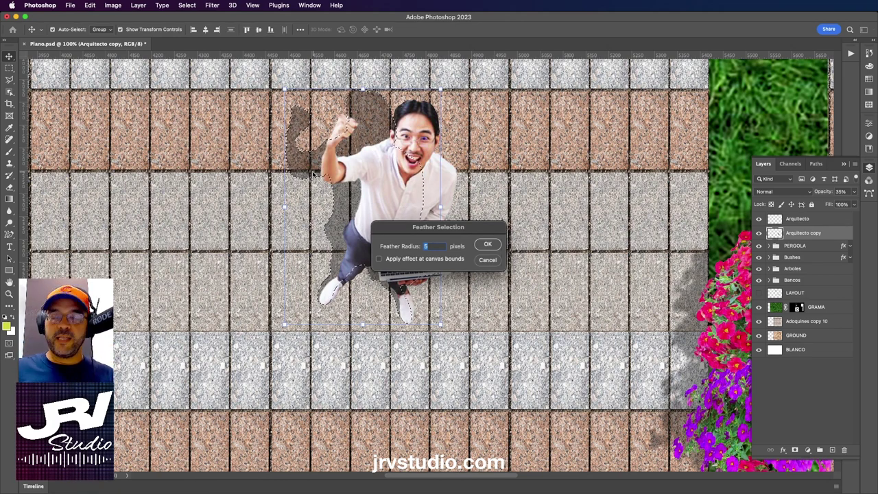
text(3)
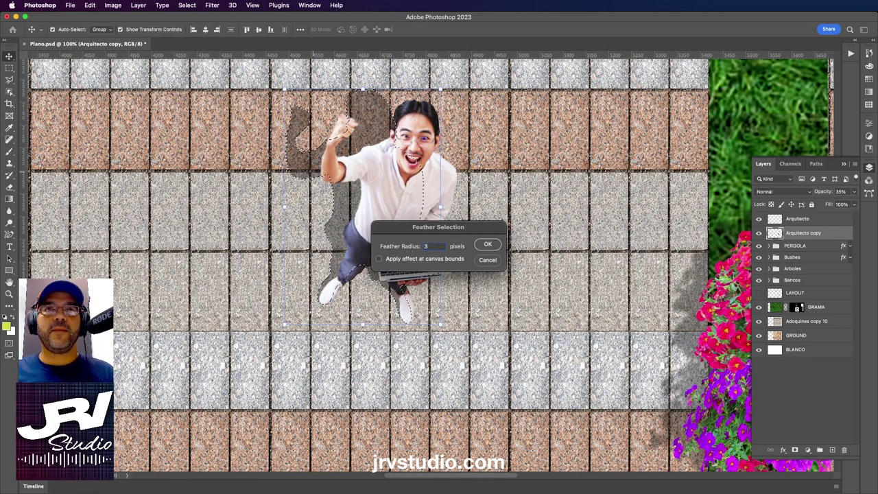
key(Return)
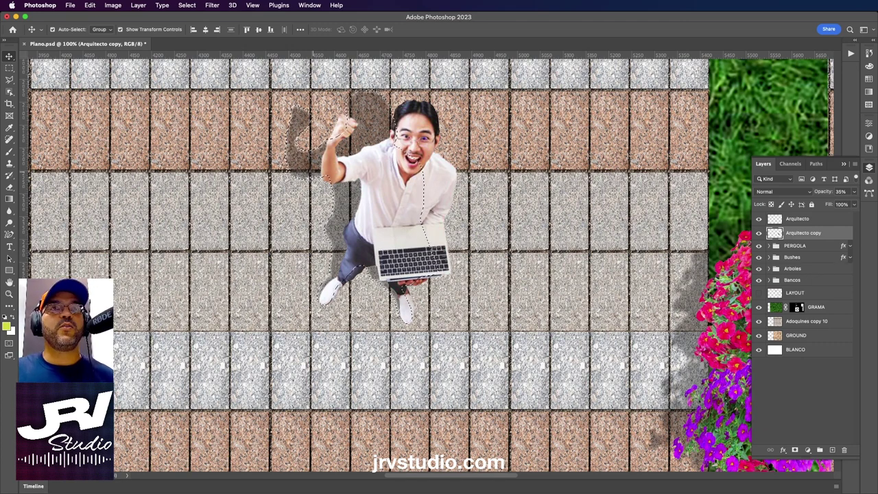
click(9, 67)
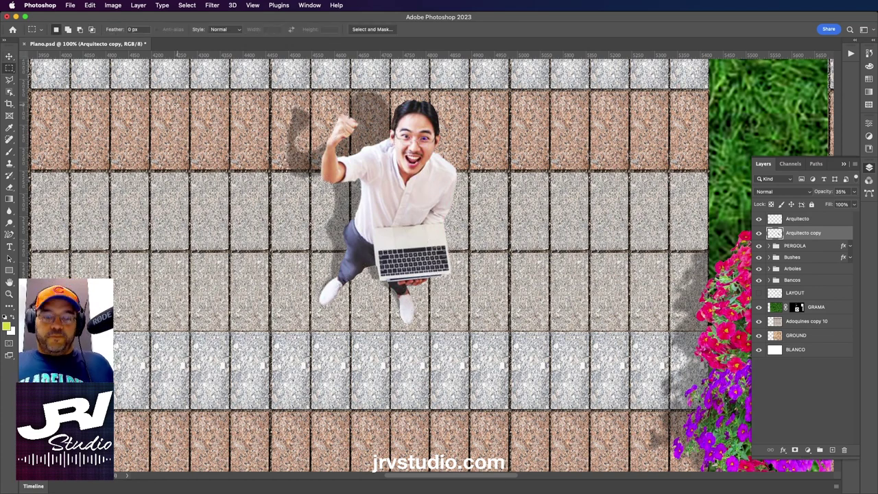
key(super+0)
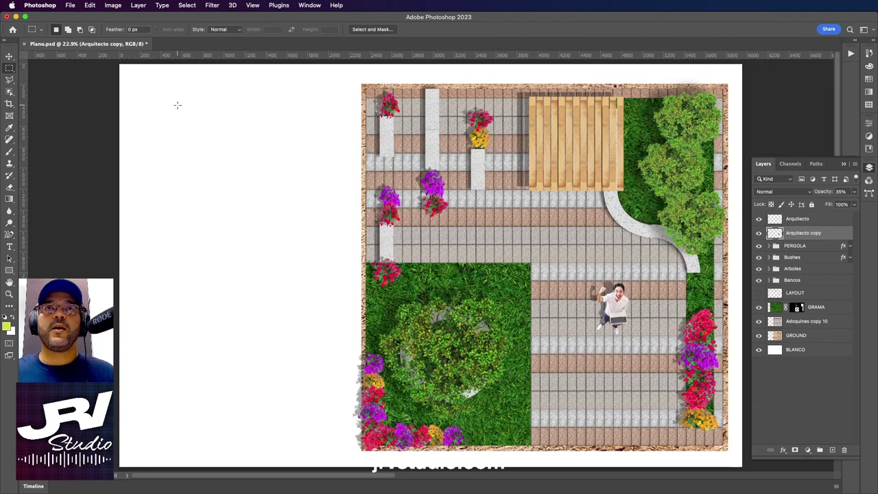
- Pan the plan left and make the GRAMA grass layer active with the Move tool
drag(330, 188, 243, 188)
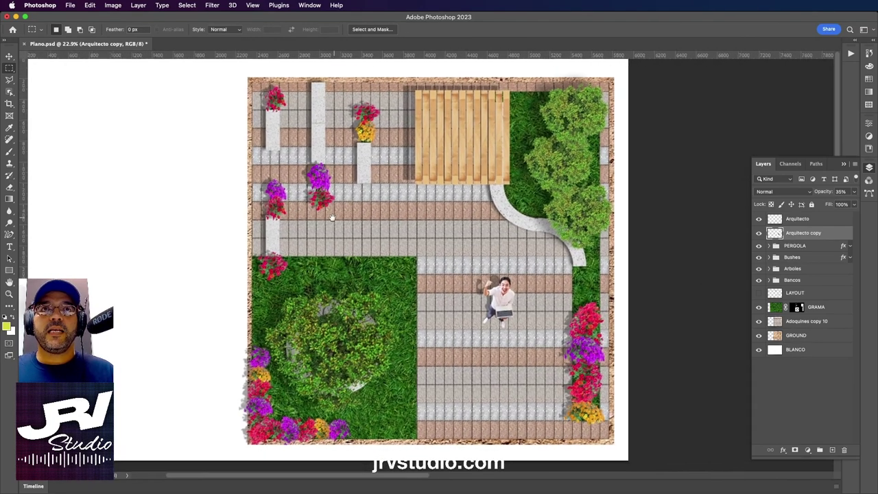
drag(331, 218, 152, 216)
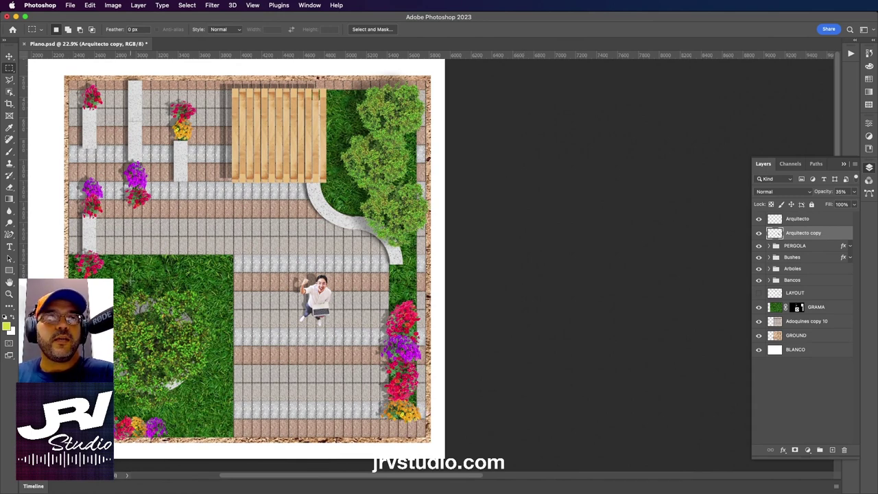
click(9, 56)
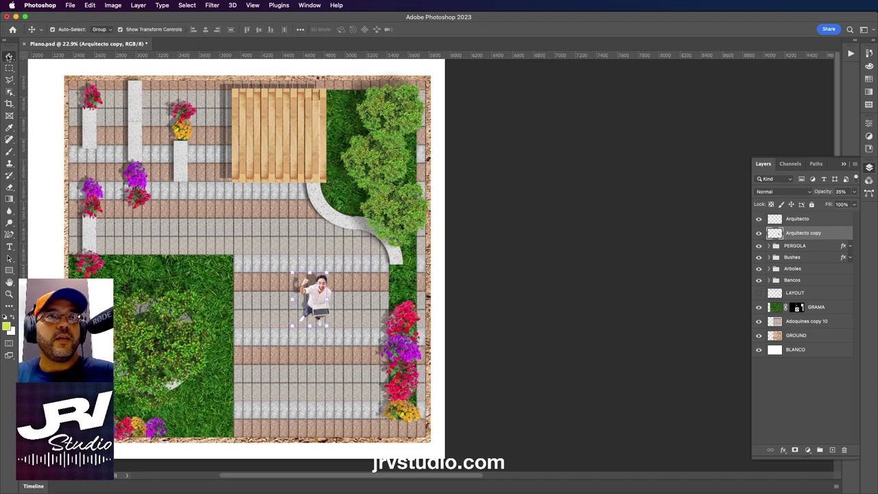
click(222, 277)
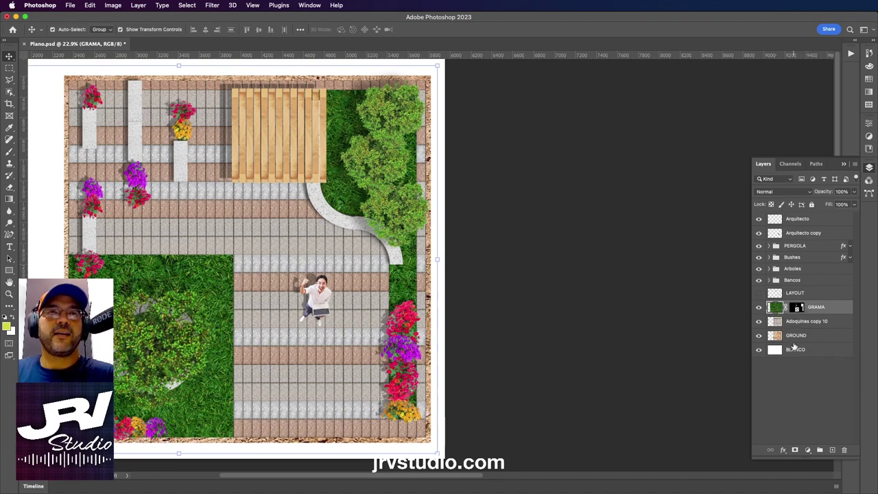
- Apply the GRAMA layer's mask permanently into the grass layer, cancelling the accidental layer delete
click(796, 308)
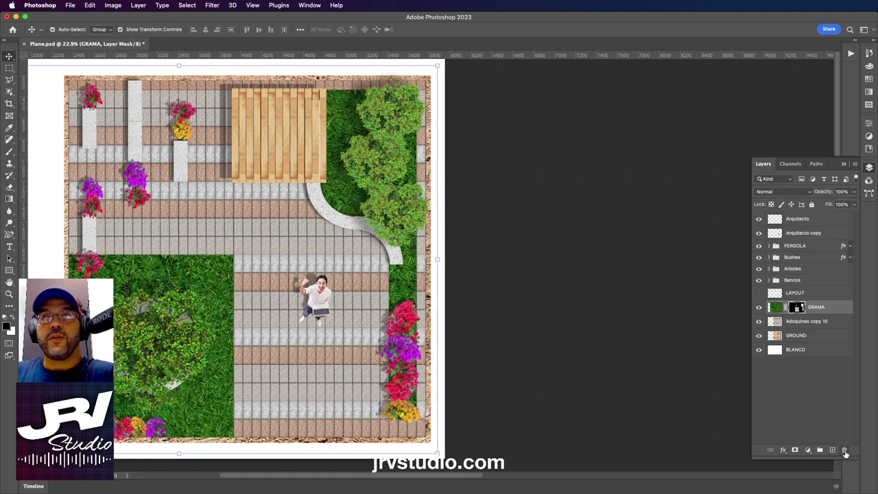
click(845, 451)
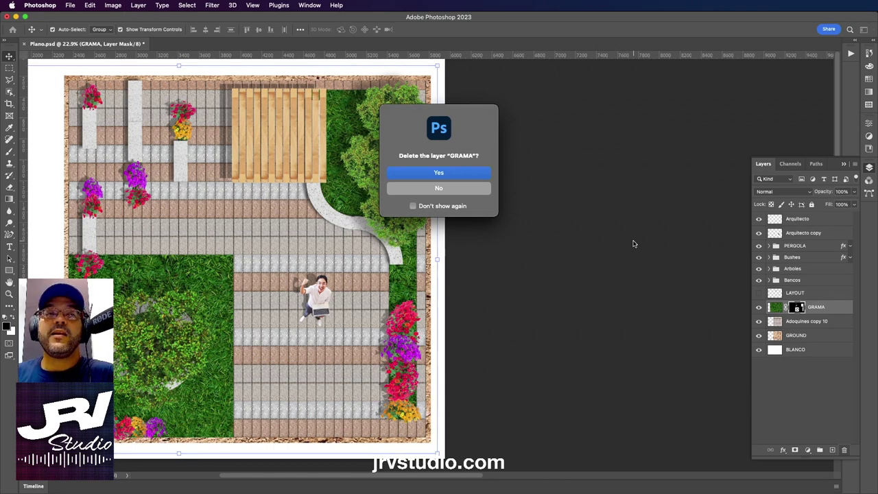
click(433, 189)
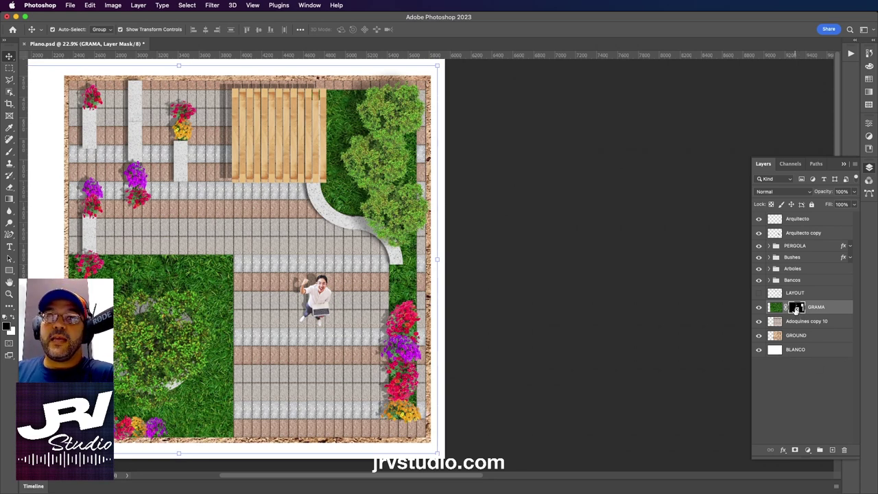
drag(796, 309, 845, 451)
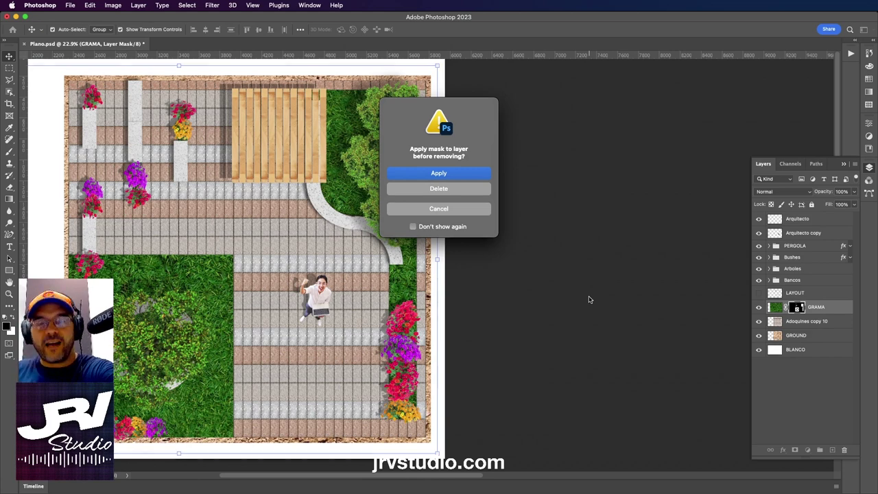
click(442, 174)
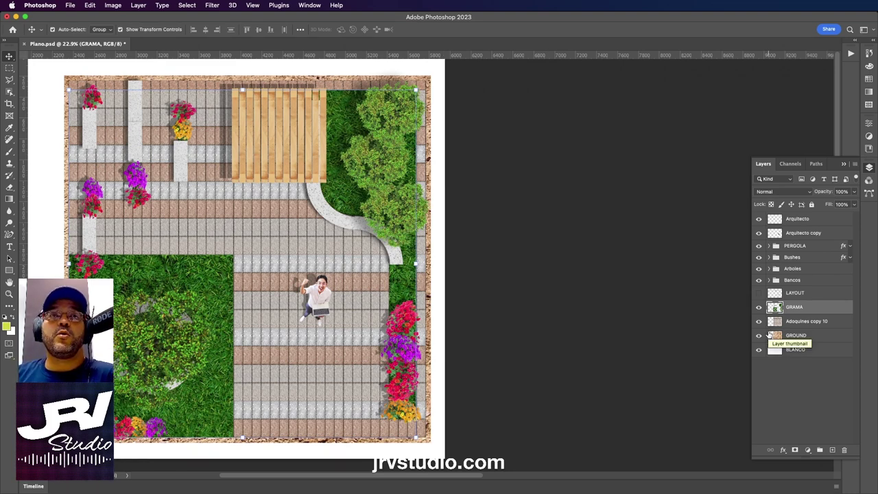
- Open GRAMA's layer style and add an Inner Glow with a black colour
click(759, 307)
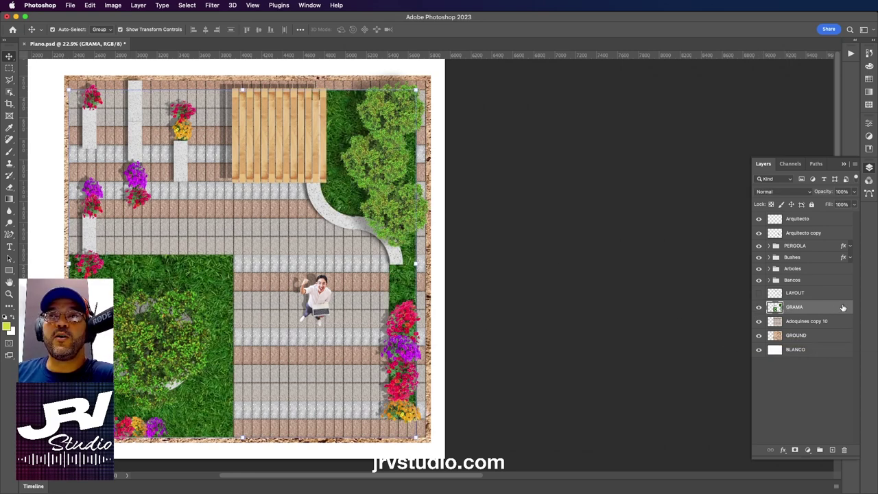
double_click(844, 308)
drag(419, 95, 703, 96)
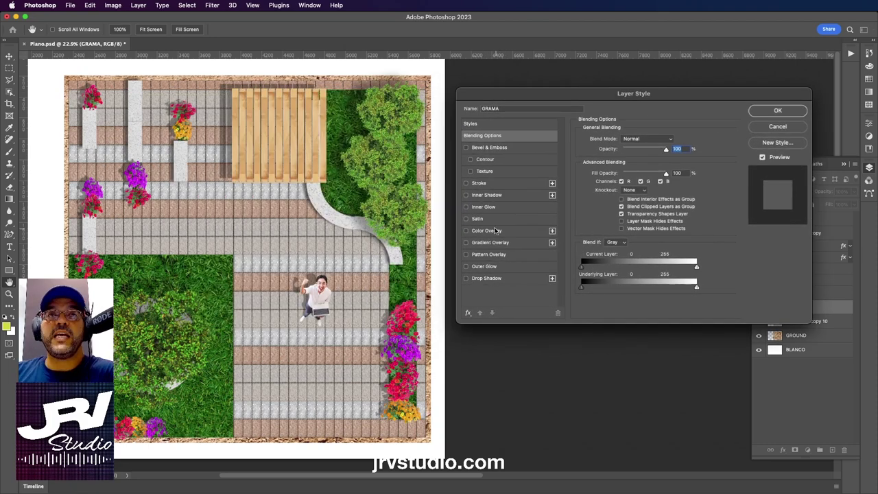
click(484, 207)
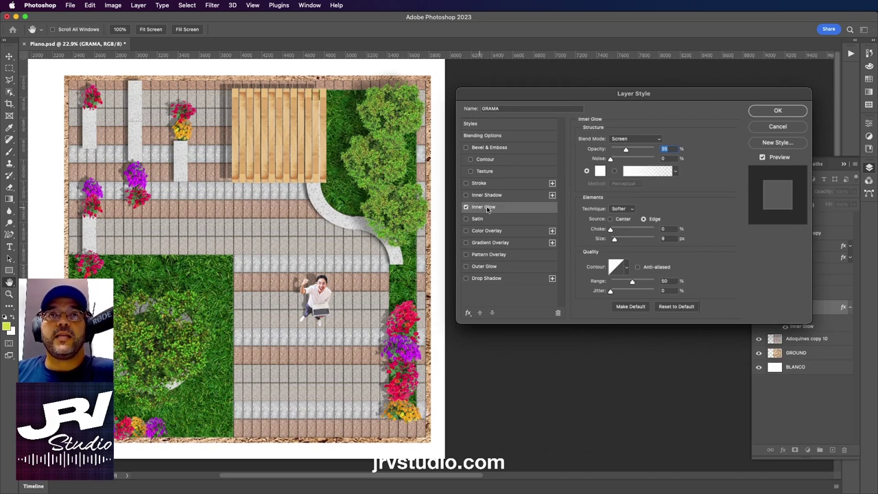
click(600, 171)
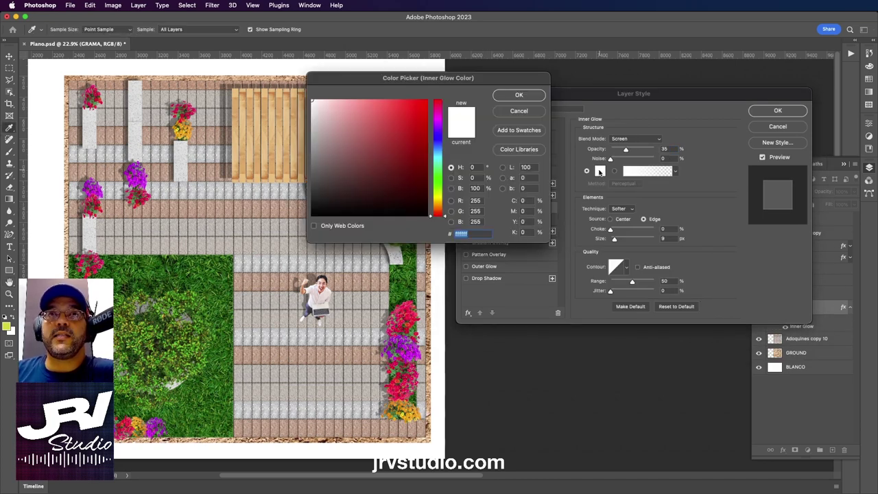
drag(398, 190, 437, 226)
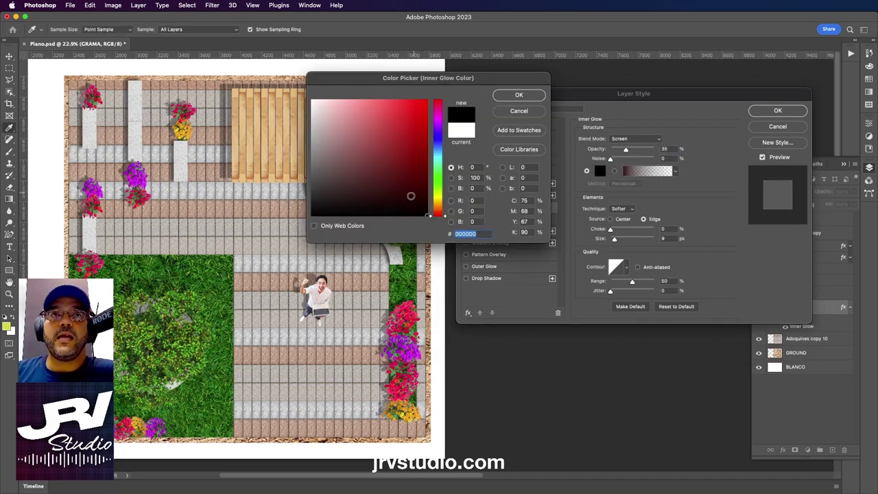
click(519, 95)
- Set the glow to Multiply, 100% opacity, Choke 17%, Range and Jitter 100, Size about 51 px
click(636, 139)
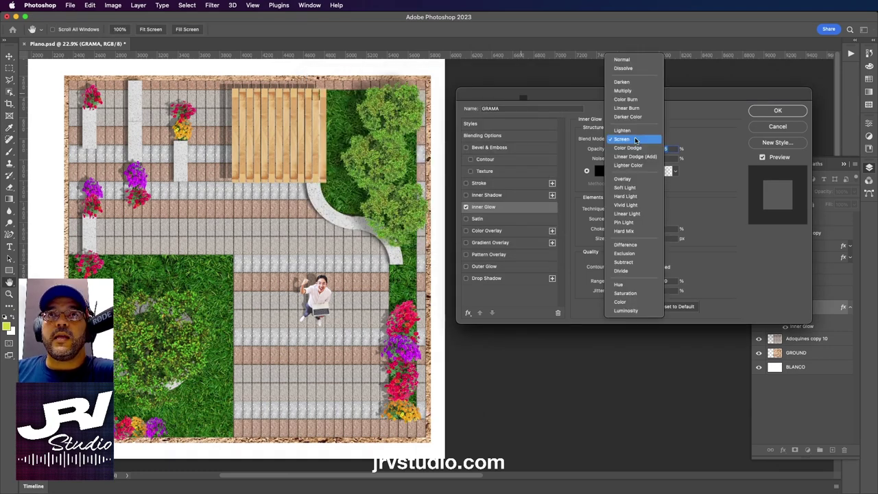
click(623, 90)
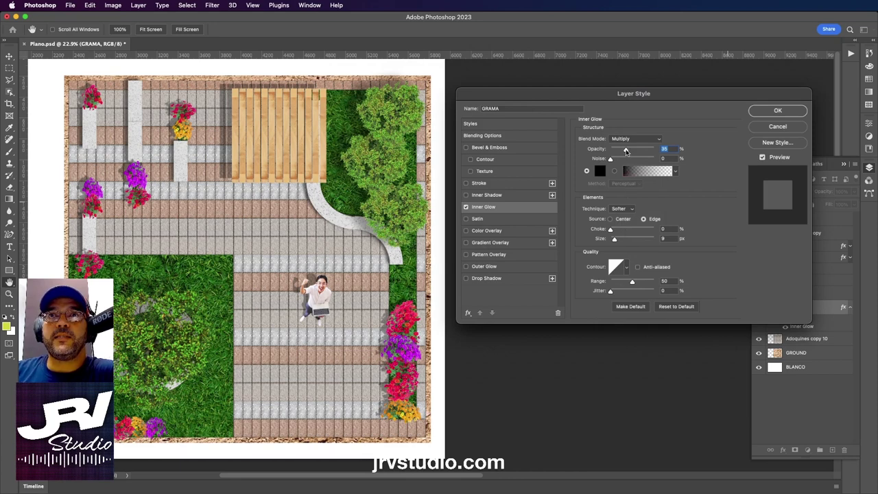
drag(628, 151, 664, 153)
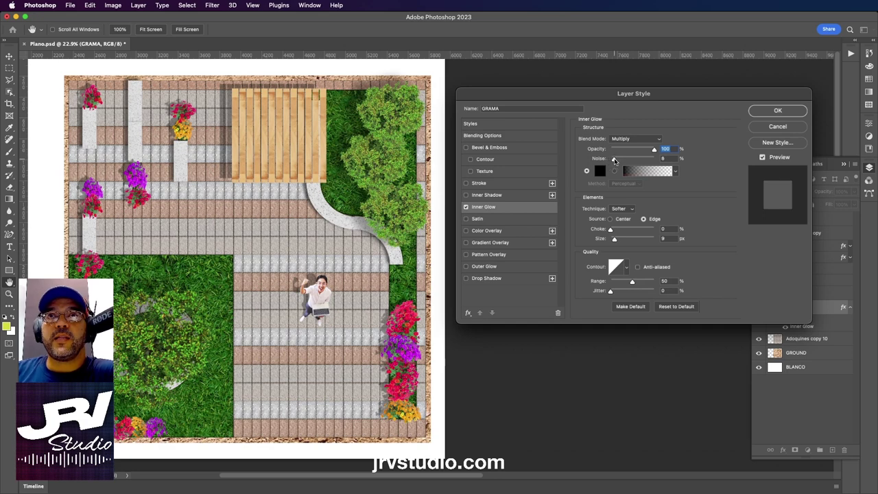
click(614, 160)
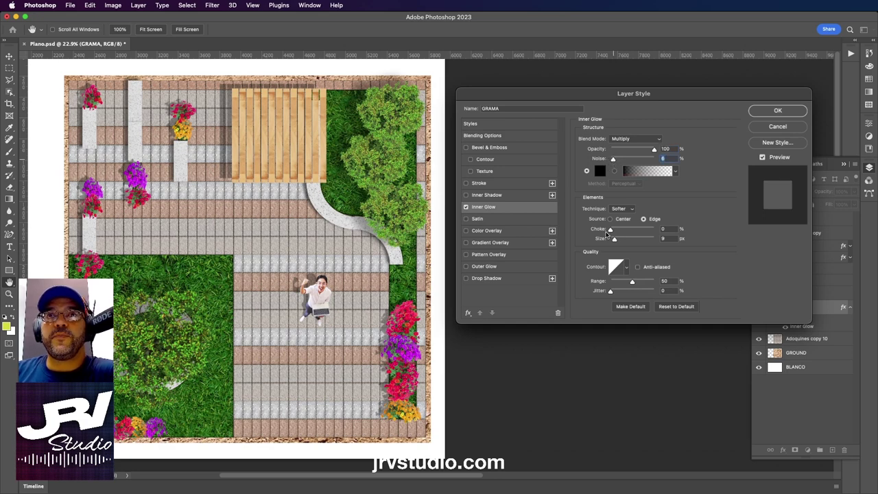
mouse_move(611, 231)
mouse_down()
mouse_move(626, 231)
mouse_move(626, 240)
mouse_up()
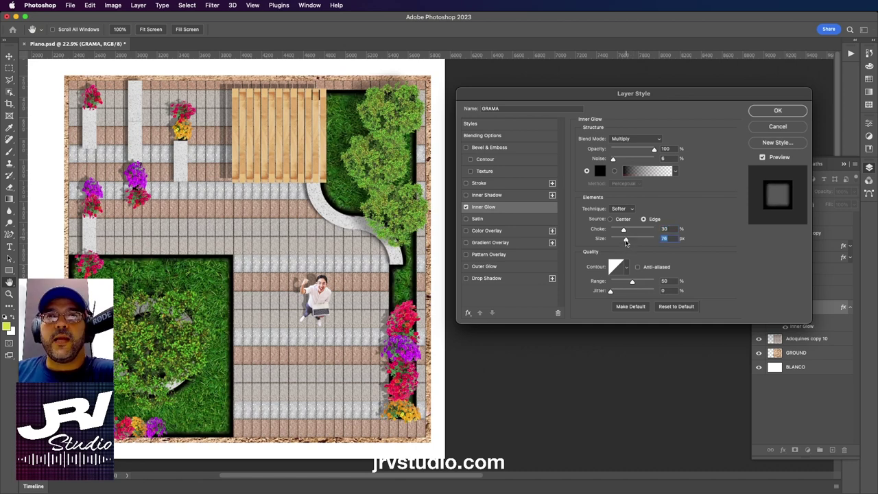
drag(631, 282, 676, 286)
drag(613, 293, 679, 295)
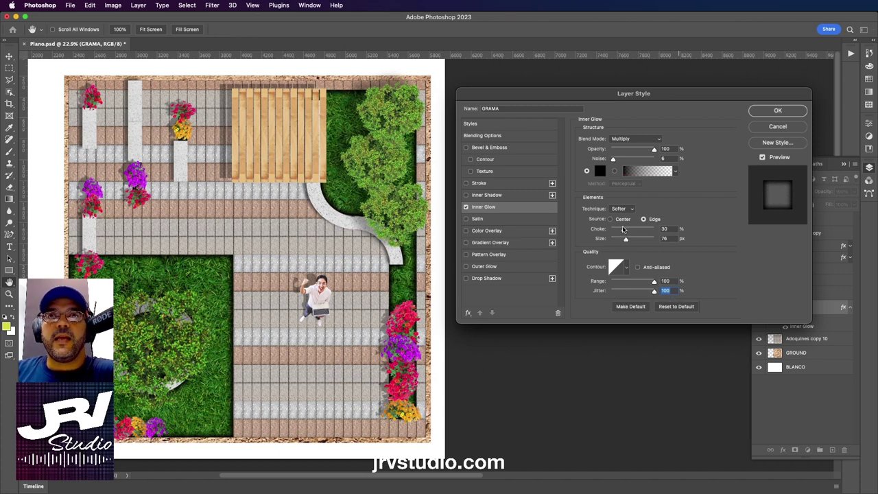
drag(623, 230, 622, 231)
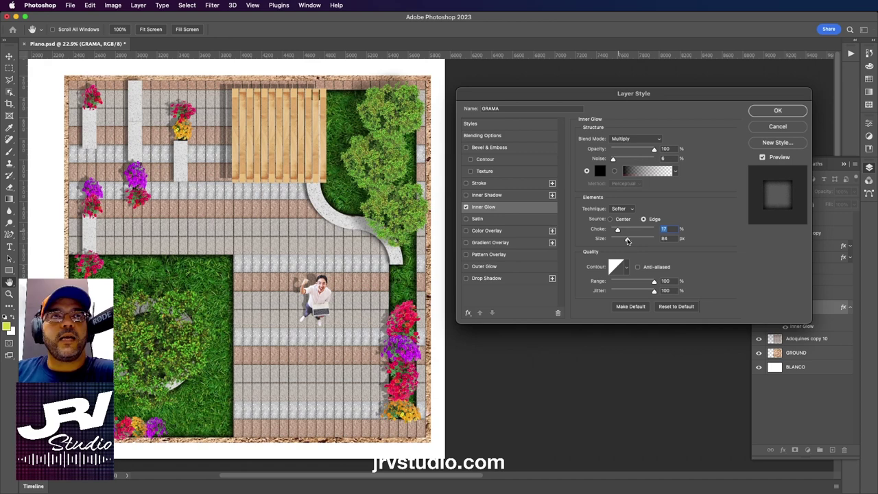
drag(627, 241, 632, 241)
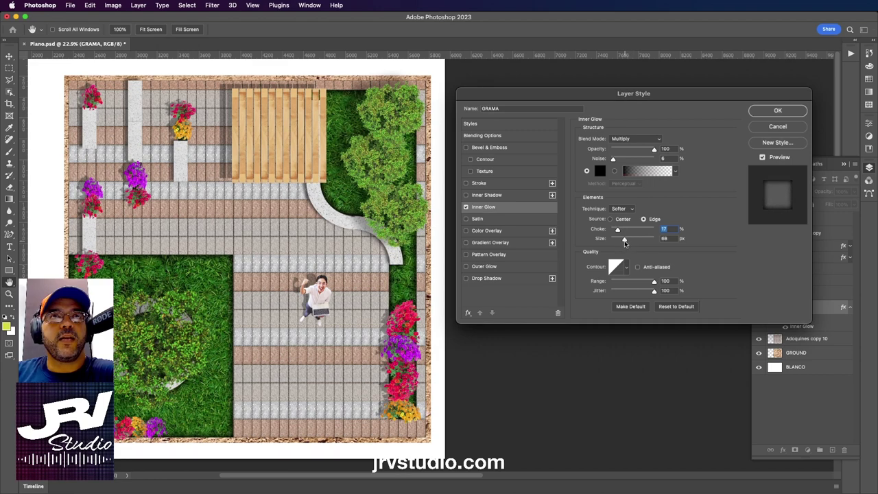
drag(625, 243, 624, 244)
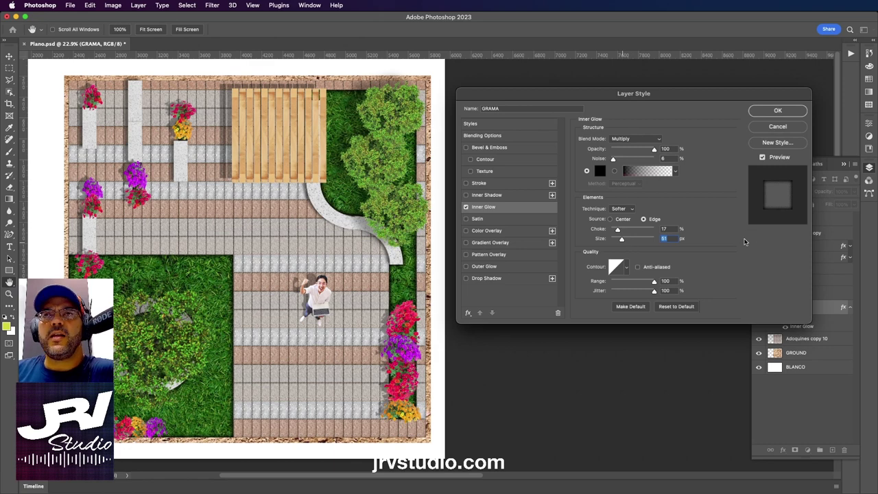
click(774, 112)
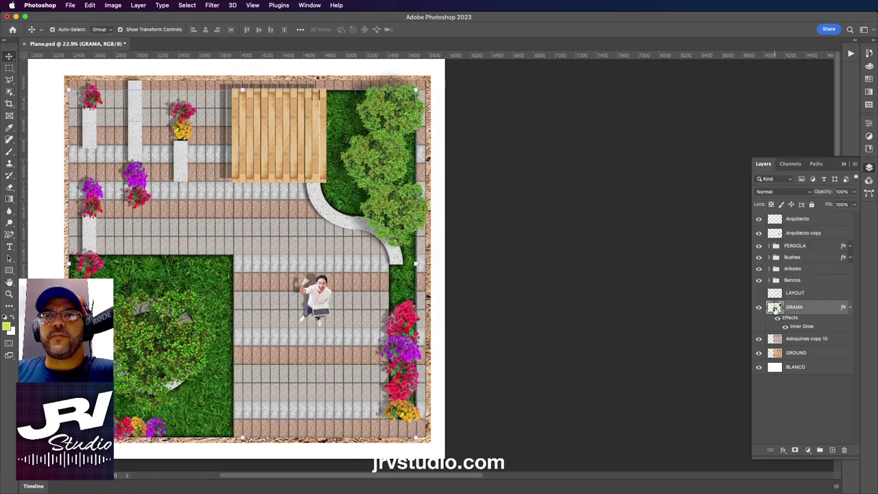
click(812, 394)
click(851, 307)
click(850, 257)
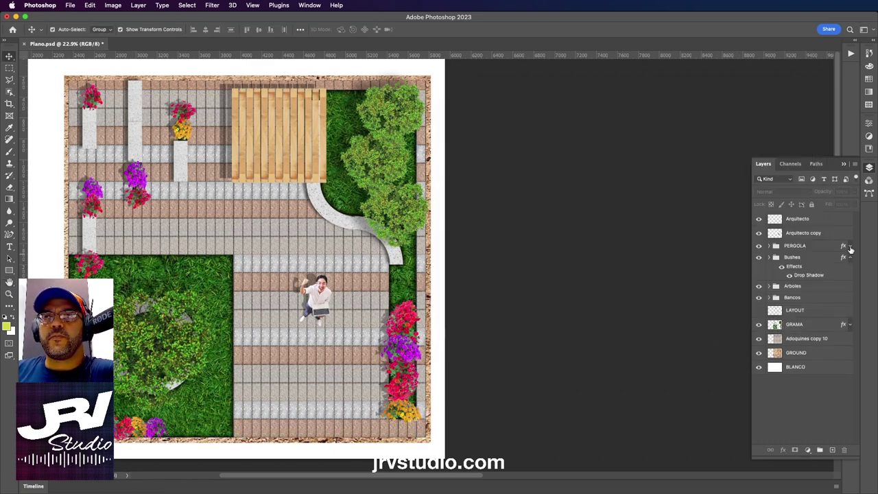
click(850, 246)
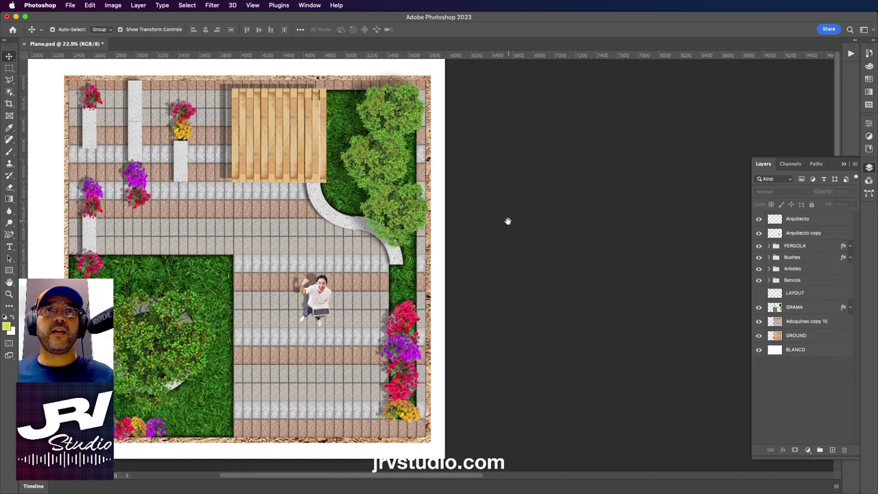
drag(508, 226, 667, 226)
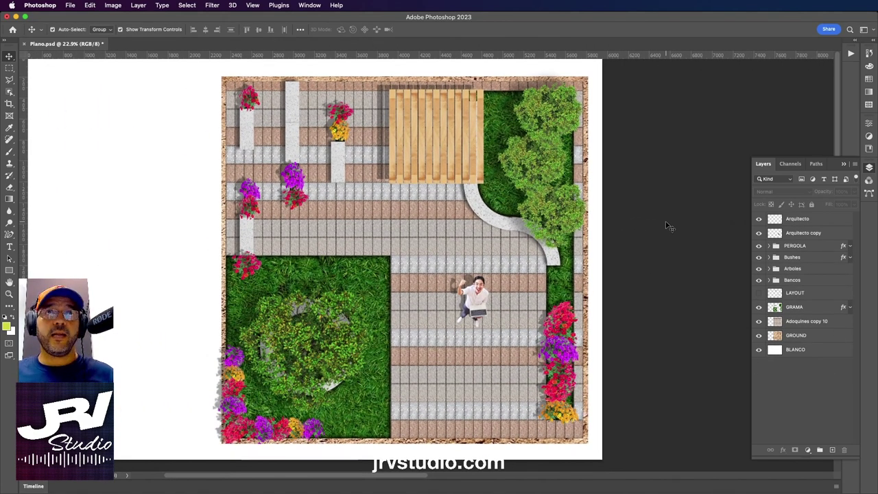
key(f)
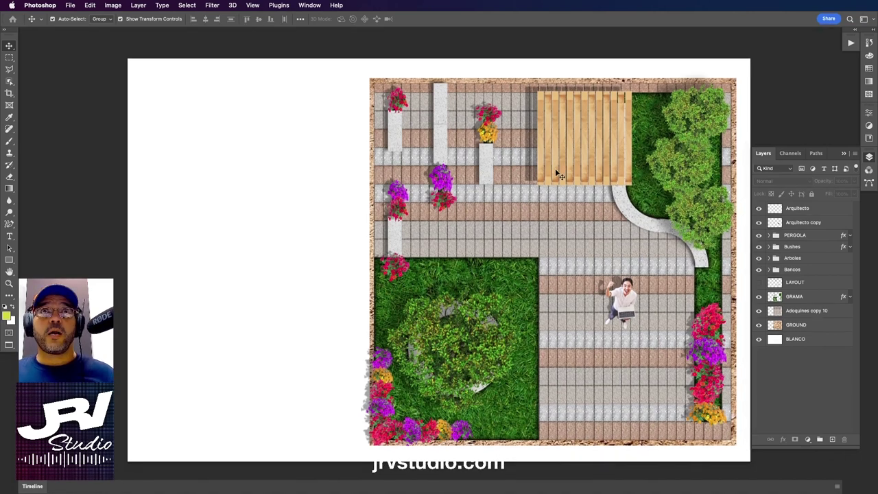
key(f)
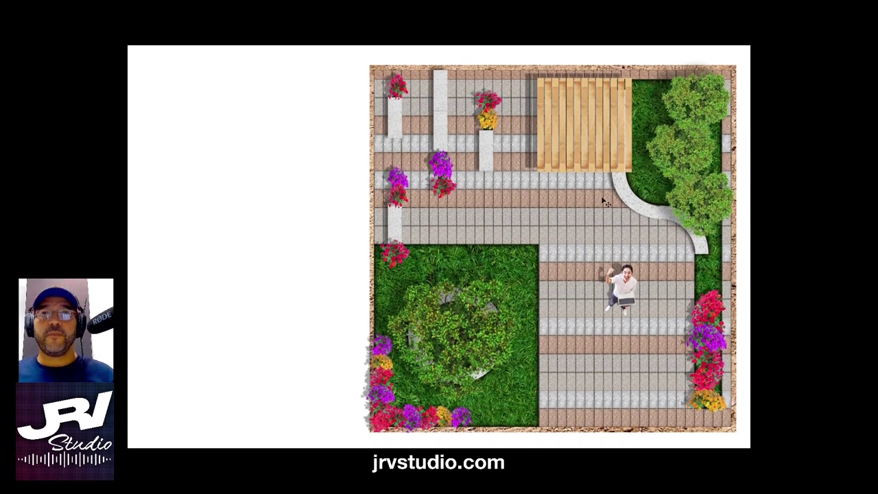
key(ctrl+plus)
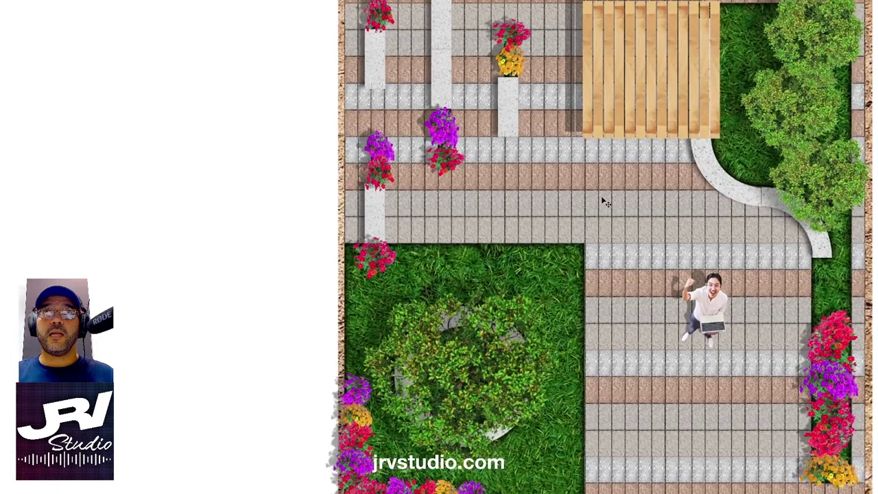
key(ctrl+0)
drag(602, 201, 498, 204)
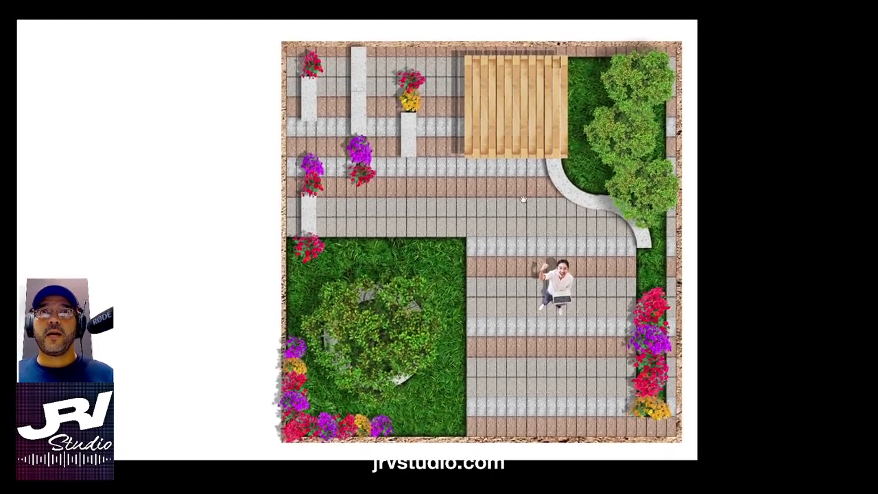
key(ctrl+plus)
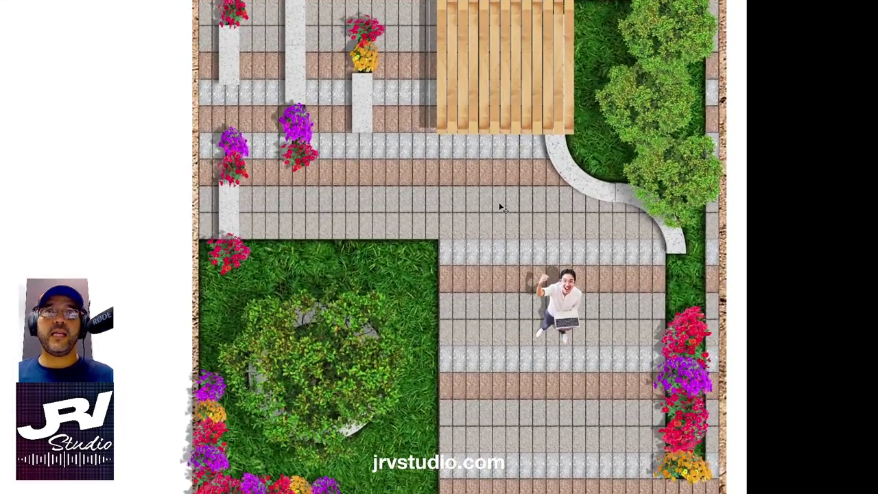
key(ctrl+plus)
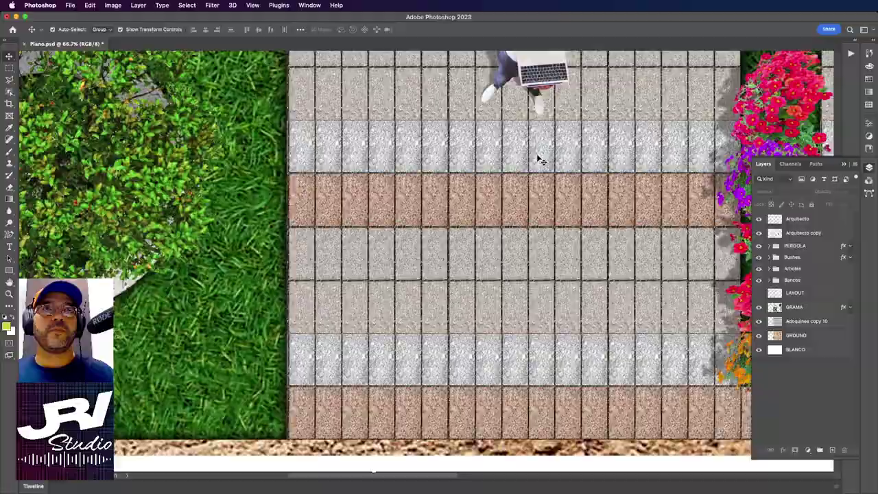
- Scroll and toggle the interface panels to inspect the whole plan
scroll(472, 199, down, 2)
scroll(472, 199, down, 2)
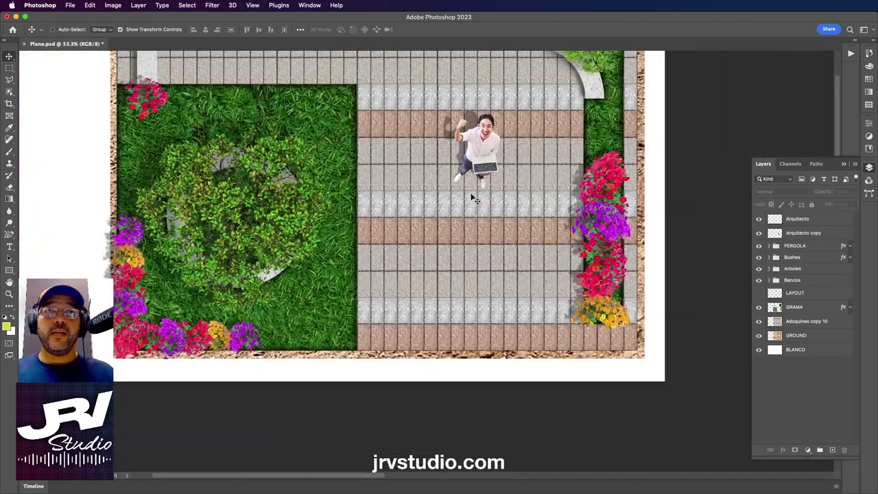
scroll(472, 199, down, 2)
scroll(572, 203, up, 3)
scroll(572, 202, left, 2)
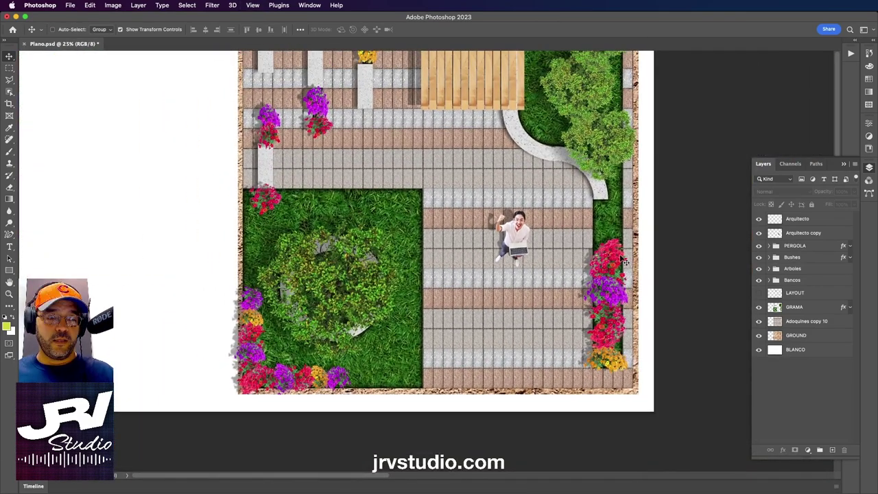
key(F7)
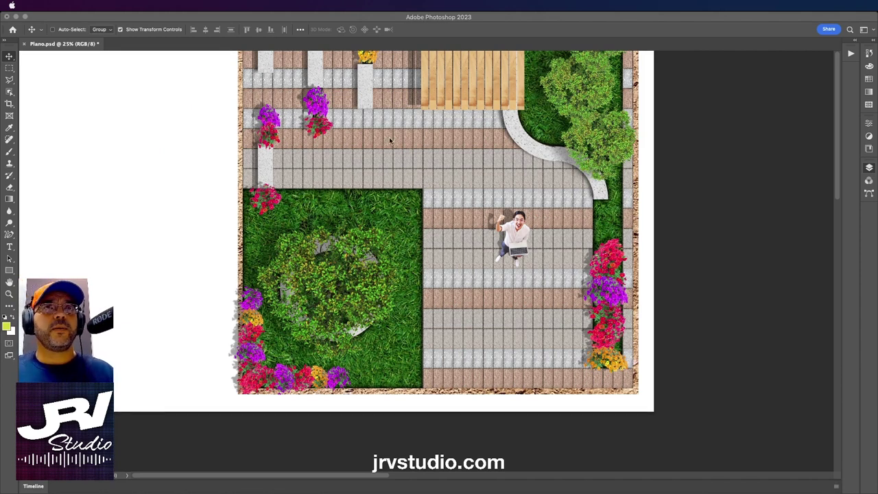
key(F7)
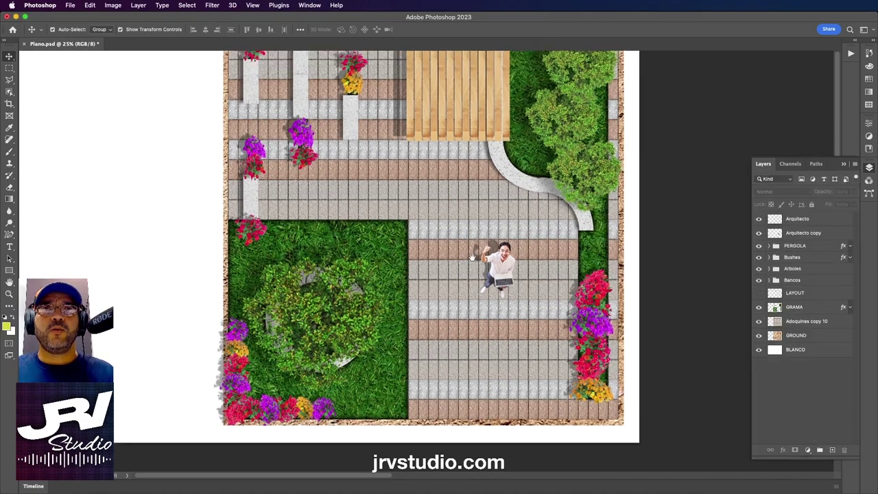
drag(489, 227, 492, 291)
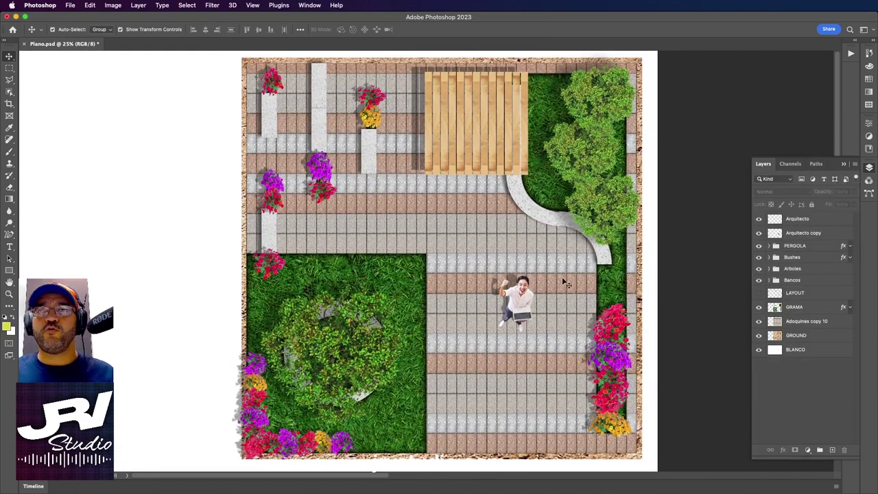
- Hide the upper layers and BLANCO background, then stretch the Adoquines copy 10 paving to the right edge
drag(759, 220, 759, 307)
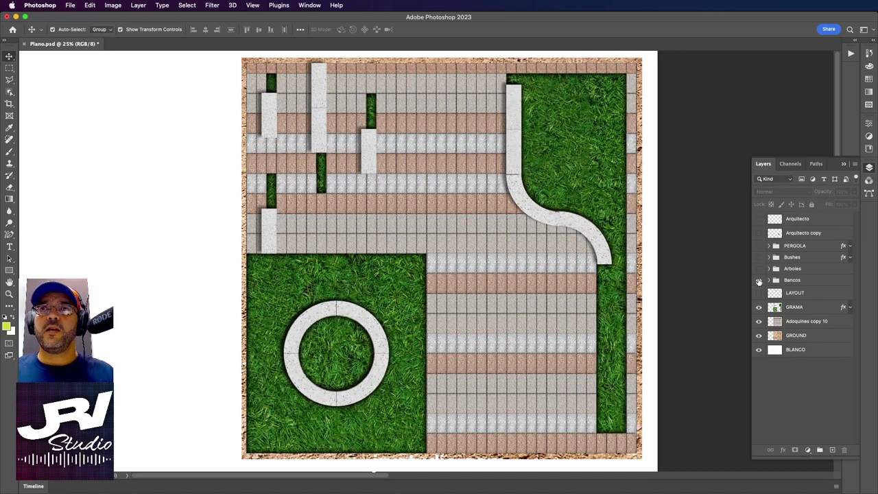
click(759, 321)
click(759, 335)
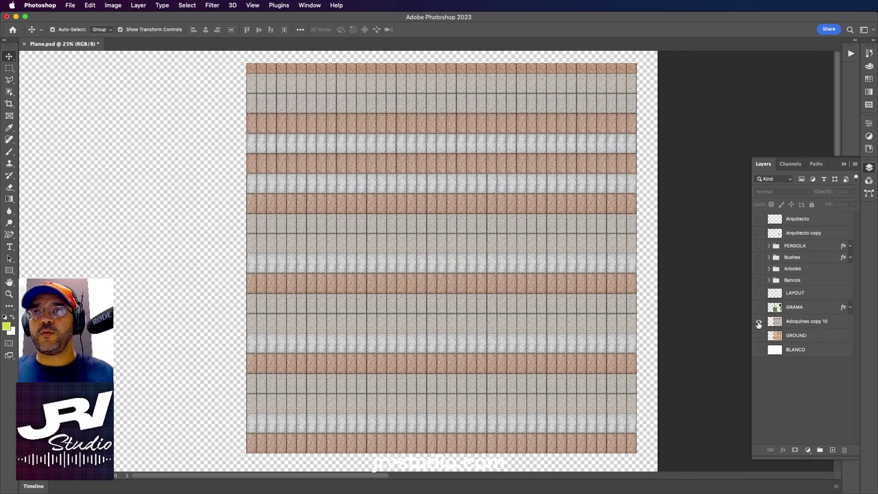
click(776, 324)
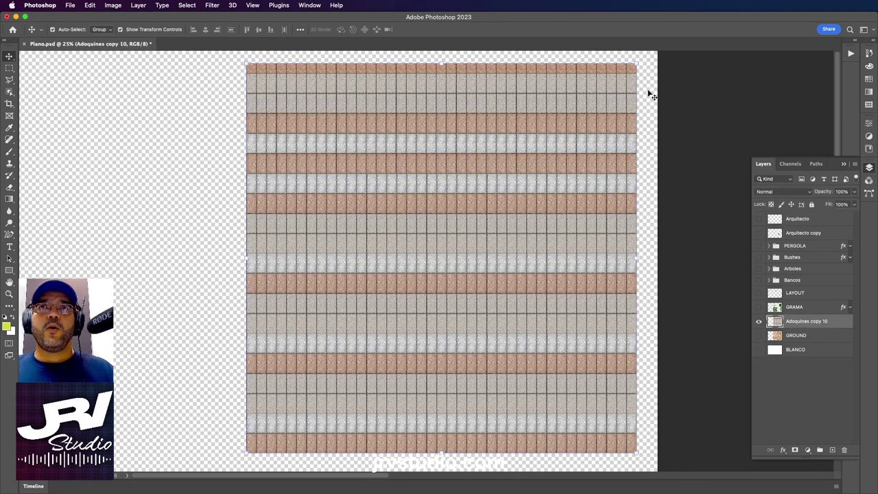
drag(434, 122, 421, 120)
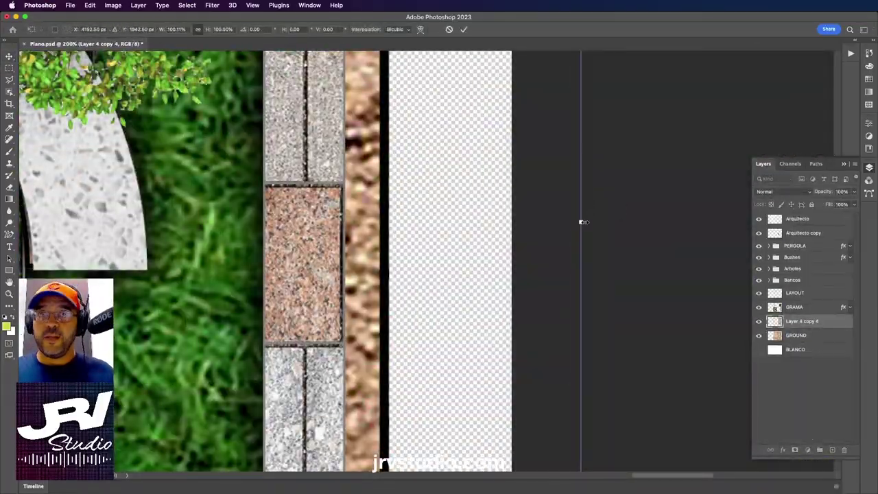
key(Return)
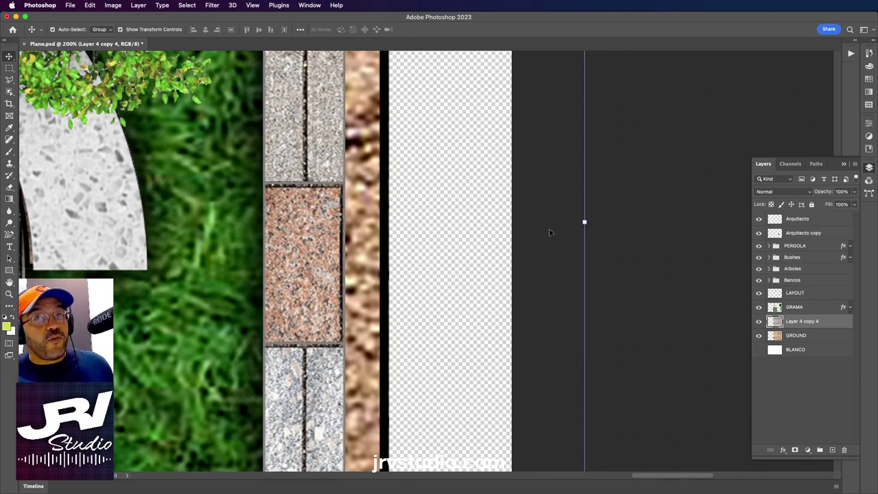
key(super+minus)
key(super+minus)
key(super+minus)
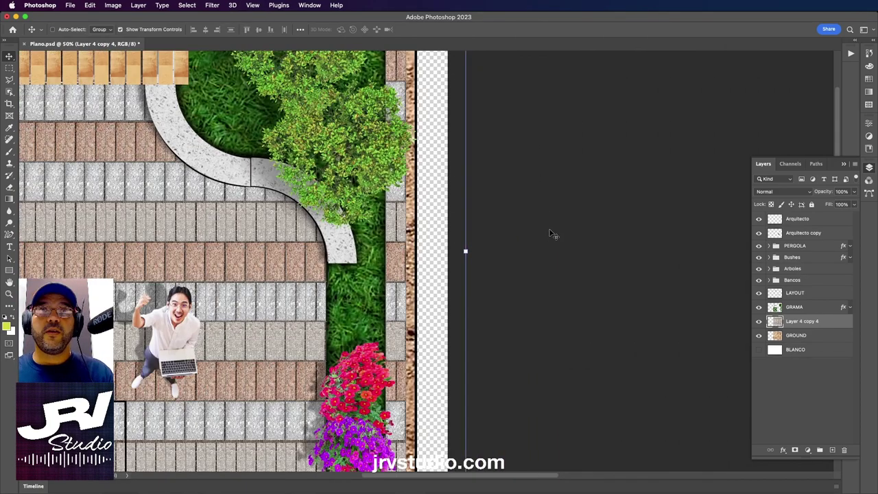
key(super+minus)
mouse_move(494, 270)
mouse_down()
mouse_move(562, 246)
mouse_move(647, 254)
mouse_up()
key(super+minus)
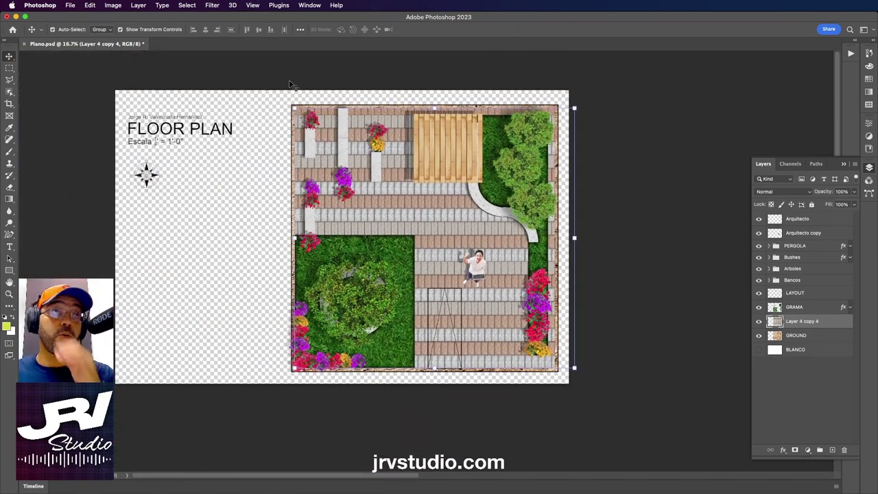
- Crop the document to its existing sheet edges with Delete Cropped Pixels on
click(9, 104)
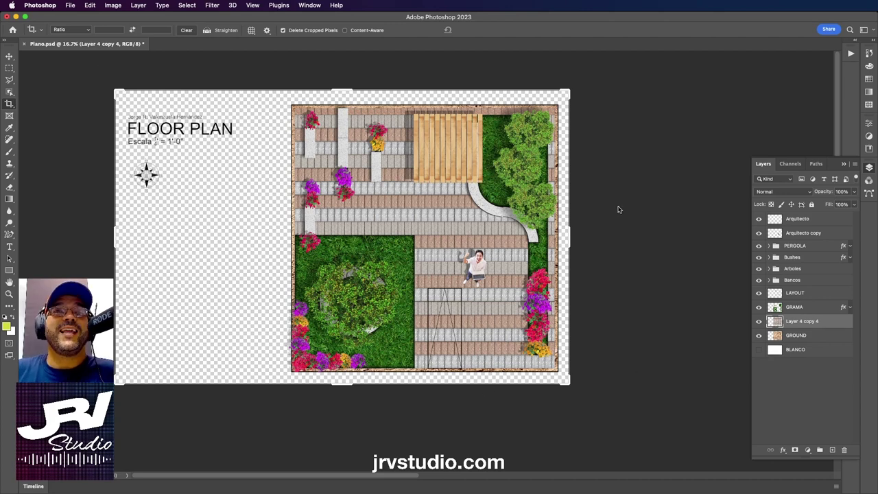
click(580, 75)
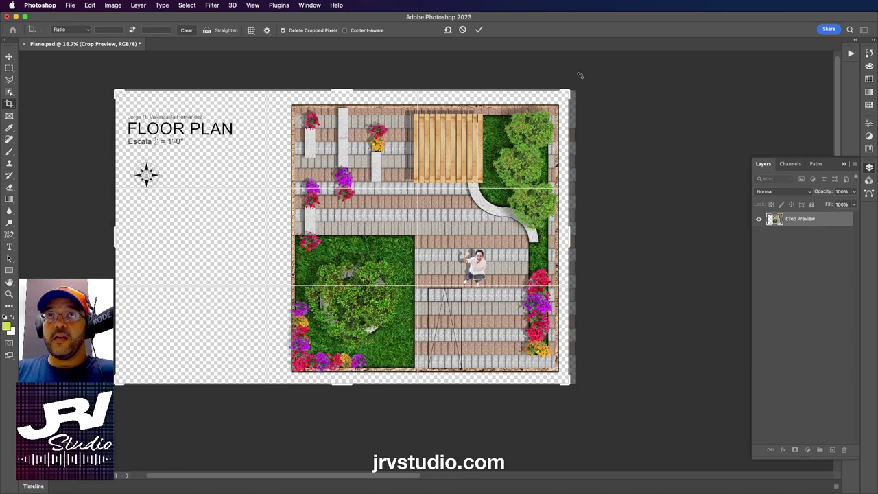
key(Return)
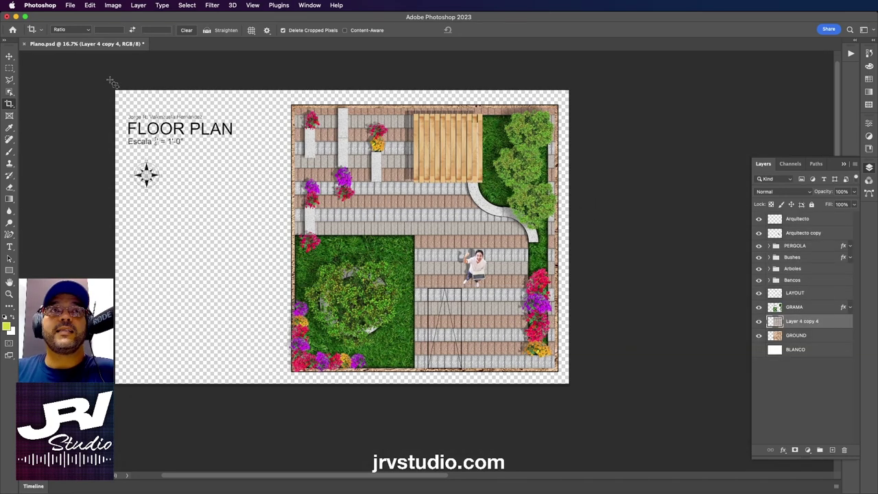
click(8, 57)
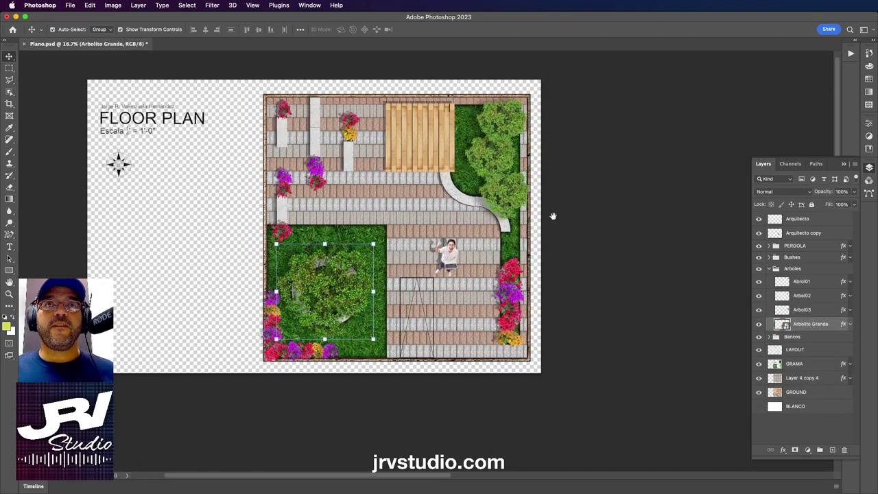
- Deselect layers and zoom in on the pavement to frame the ramp
mouse_move(553, 216)
mouse_down()
mouse_move(587, 228)
mouse_move(608, 207)
mouse_up()
click(612, 212)
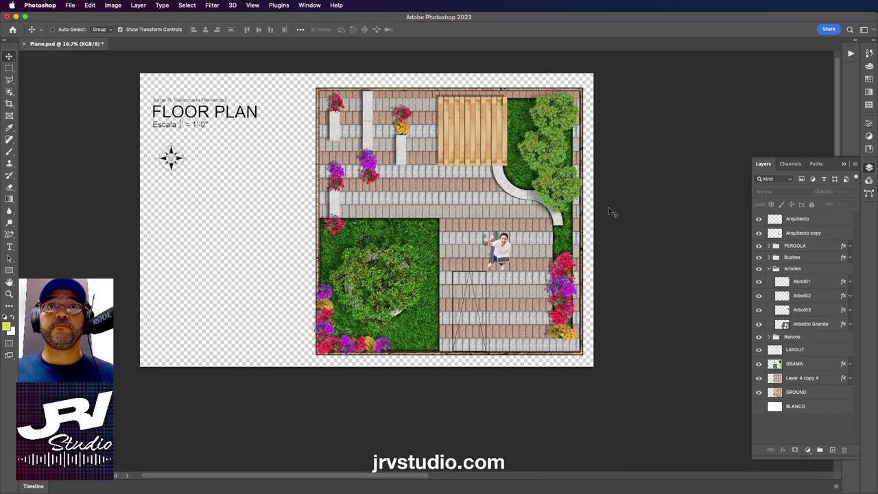
key(super+equal)
key(super+equal)
mouse_move(561, 298)
mouse_down()
mouse_move(503, 162)
mouse_move(492, 160)
mouse_up()
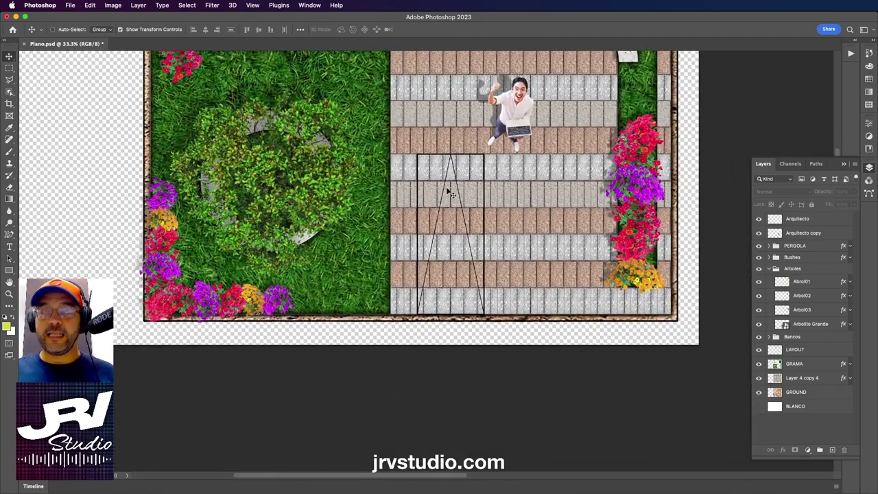
key(super+equal)
drag(447, 190, 396, 218)
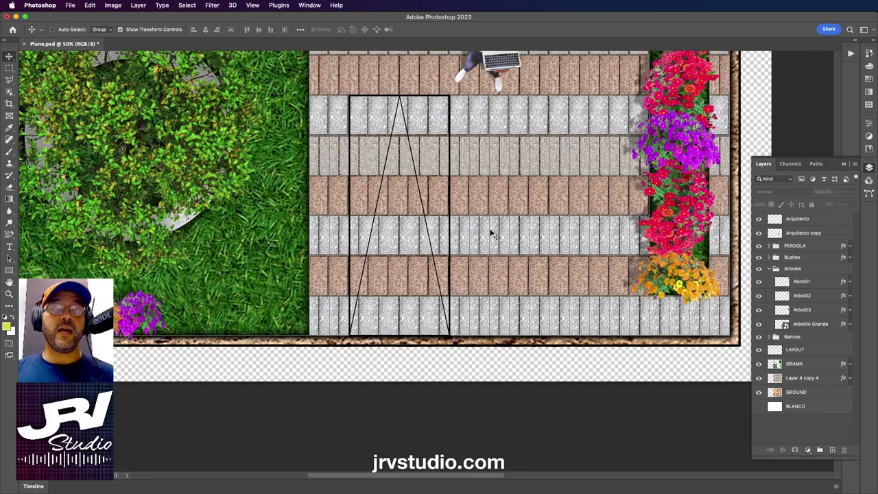
- Show rulers, place guides at the ramp's top, left and right edges, and hide LAYOUT
key(super+r)
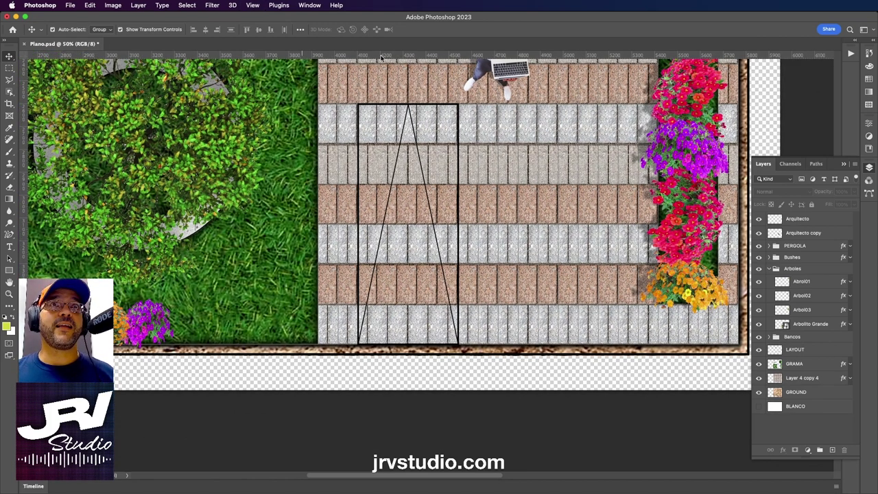
drag(405, 55, 403, 103)
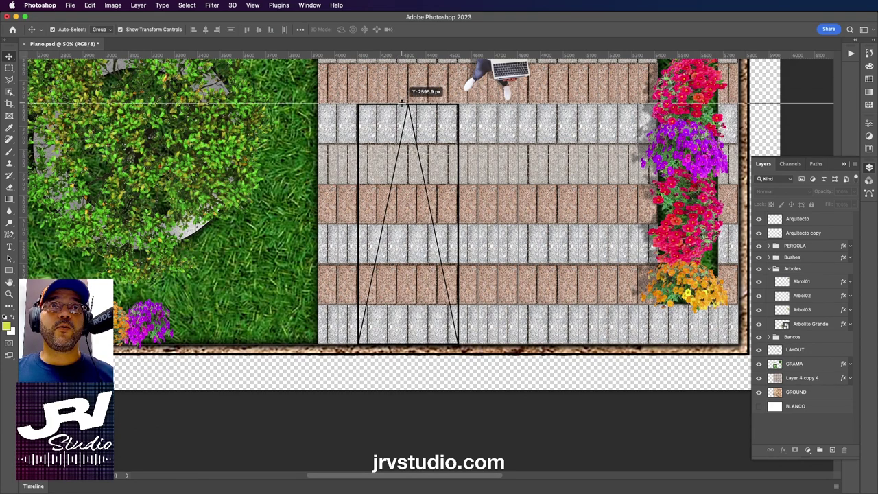
drag(25, 211, 356, 180)
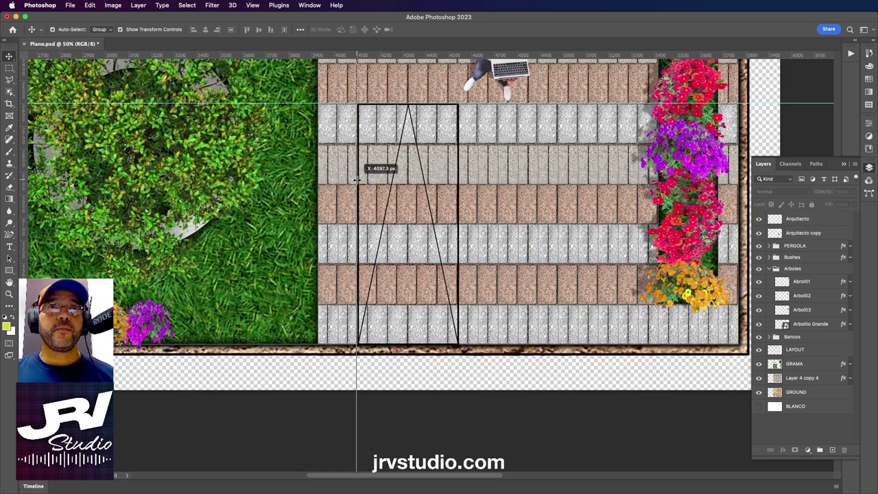
drag(23, 213, 458, 177)
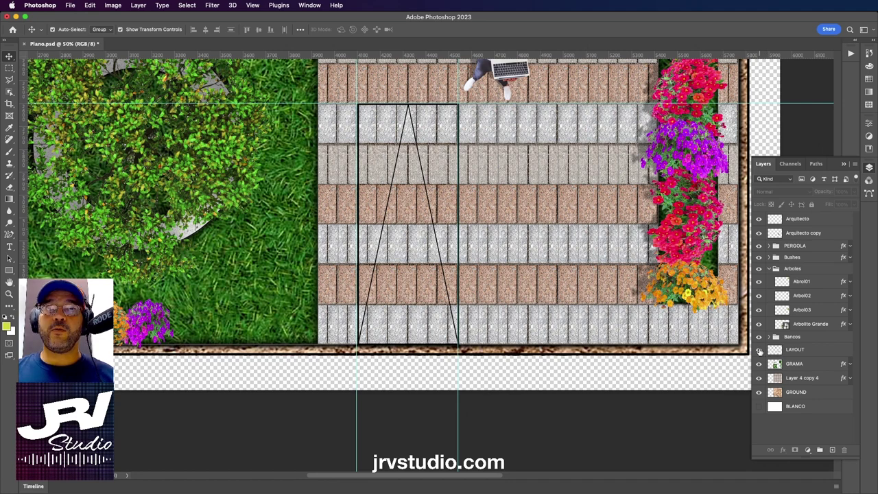
click(759, 350)
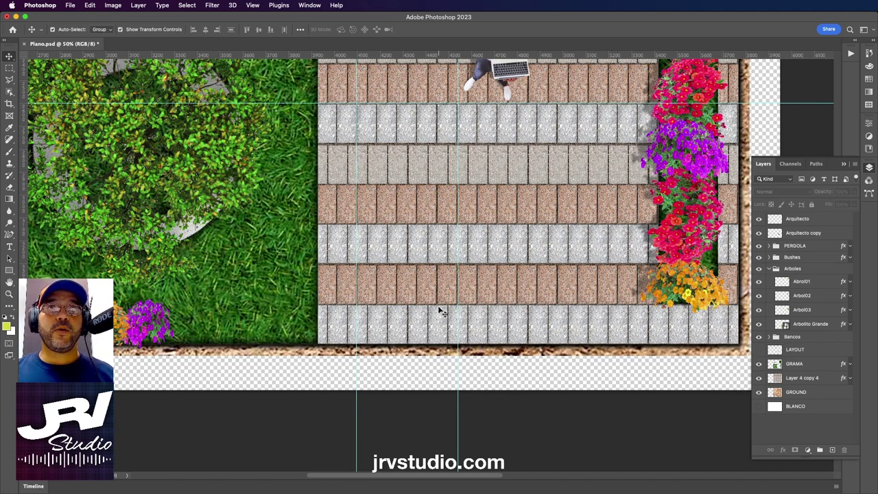
click(9, 70)
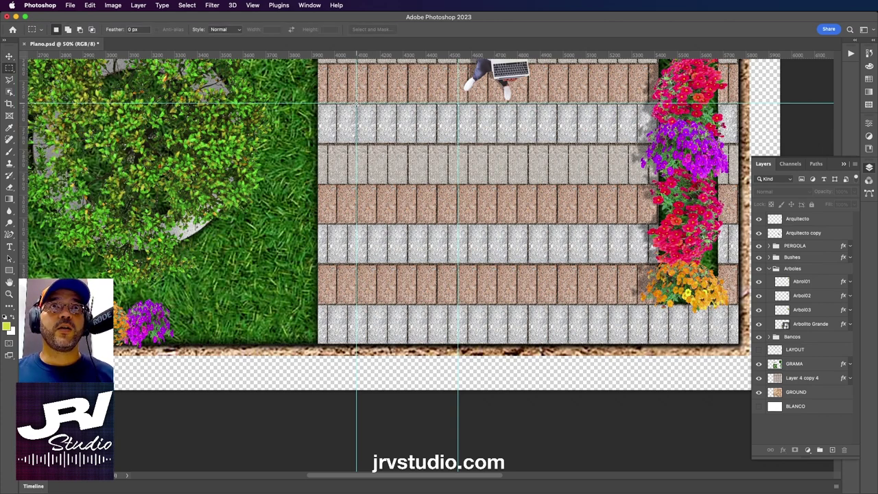
- Marquee-select the ramp strip between the guides and make Layer 4 copy 4 active
drag(357, 103, 459, 345)
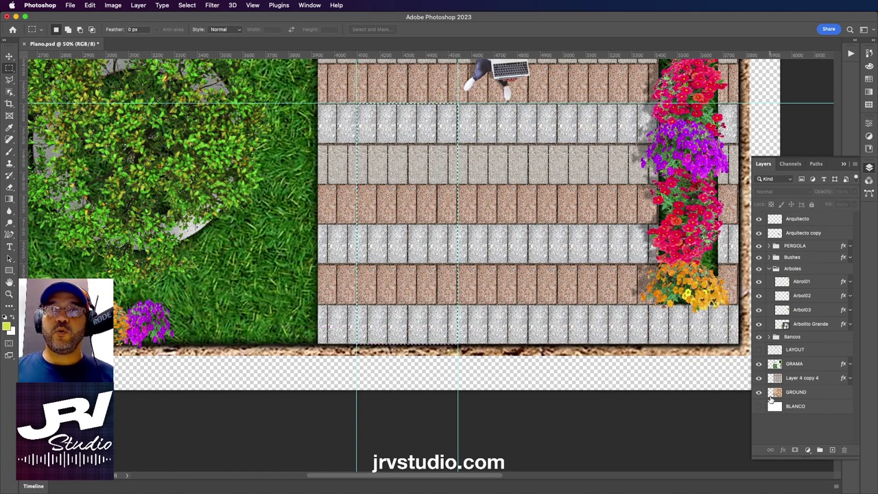
click(759, 378)
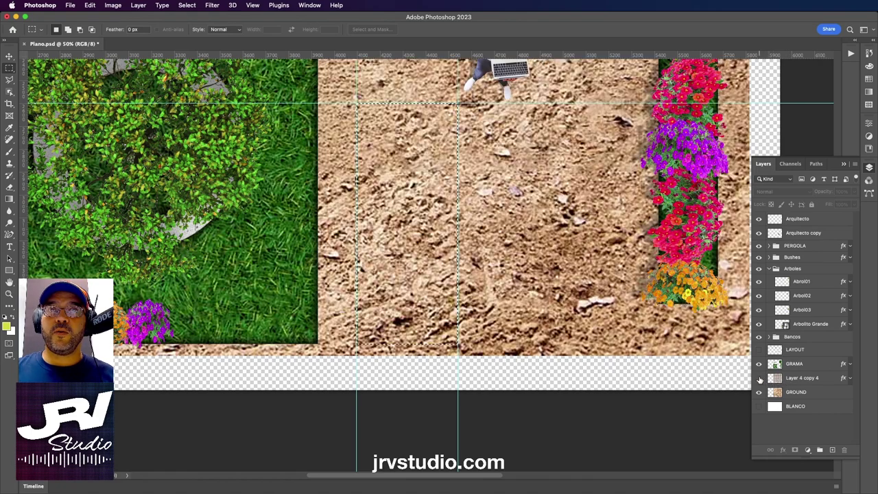
click(799, 378)
key(b)
key(super+minus)
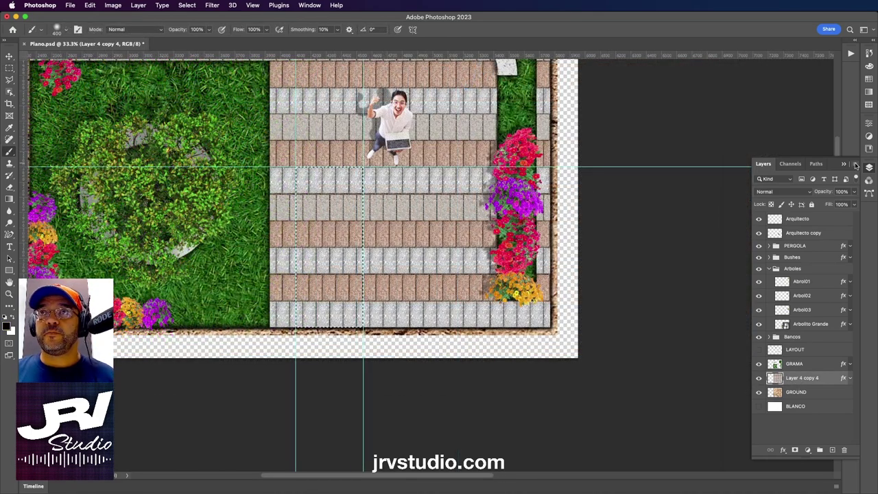
- Create a new layer named 'SOMBRA DE RAMPA'
click(855, 164)
click(748, 151)
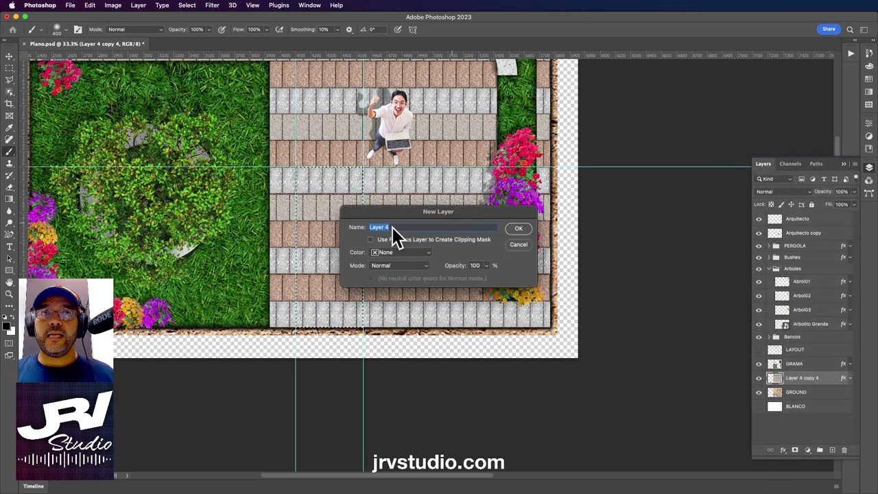
text(S)
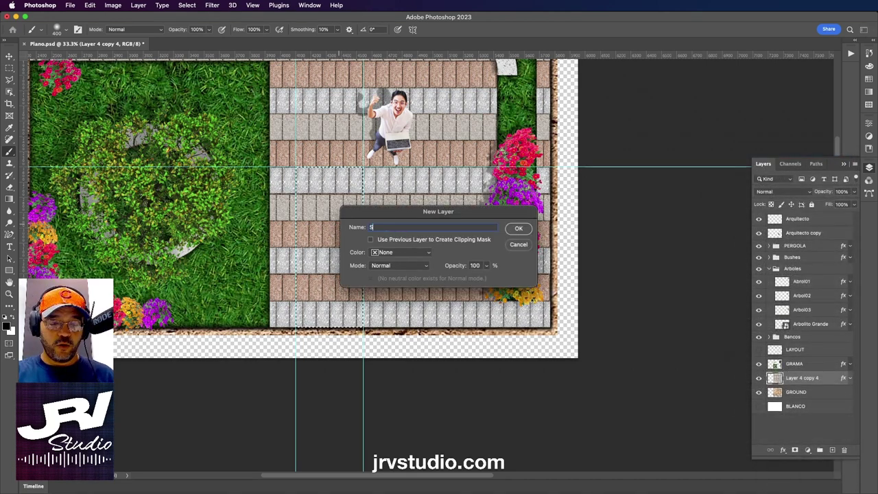
text(OMBRA DE RA)
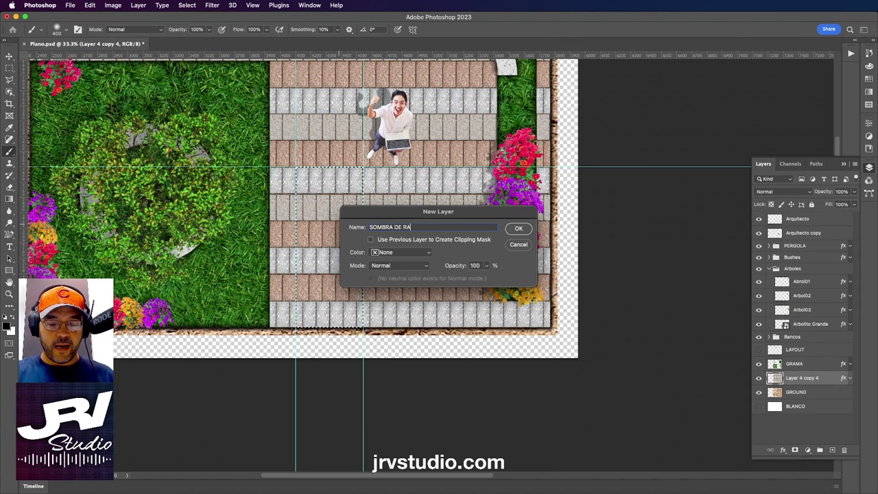
text(MPA)
key(Return)
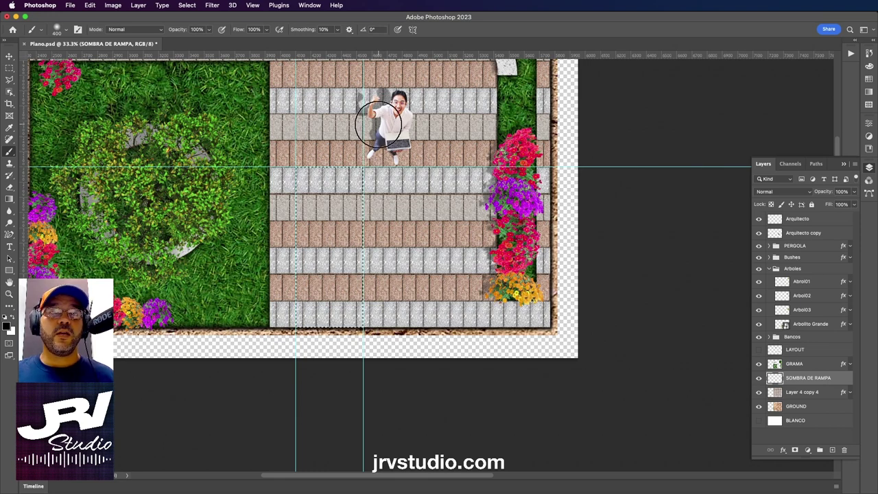
- Paint soft black shadows down the ramp's right and left edges, undoing a stray stroke
drag(379, 122, 373, 363)
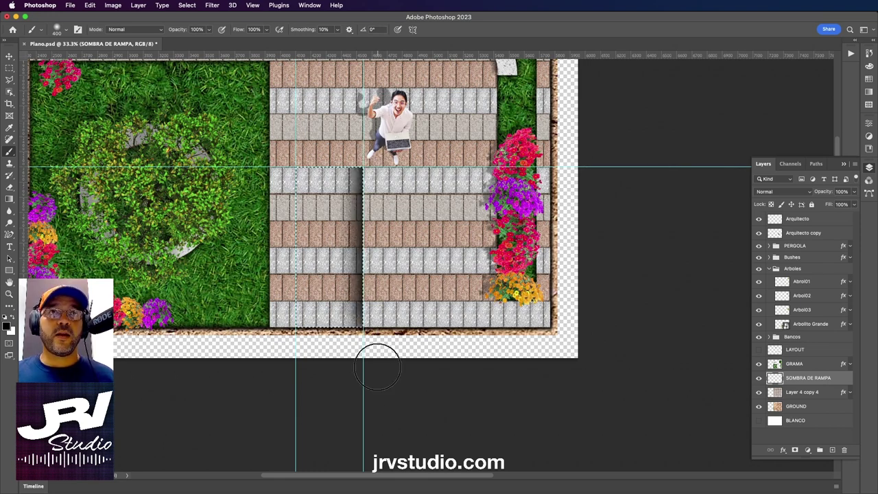
shift+click(282, 122)
key(ctrl+z)
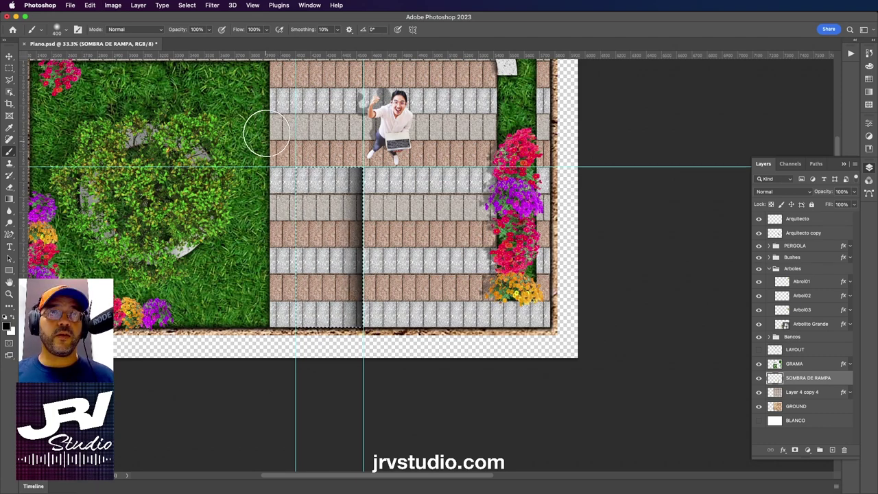
drag(276, 127, 267, 363)
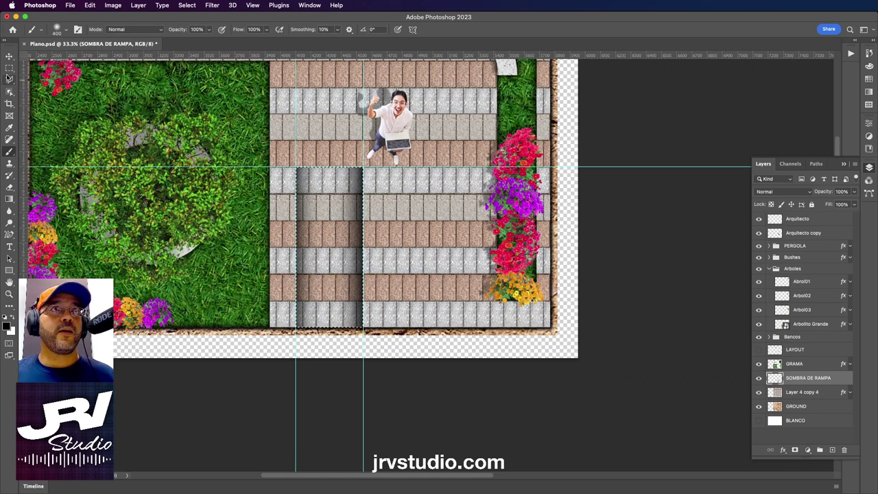
- Clear the selection, remove all three guides, and nudge the ramp shadow slightly right
click(9, 56)
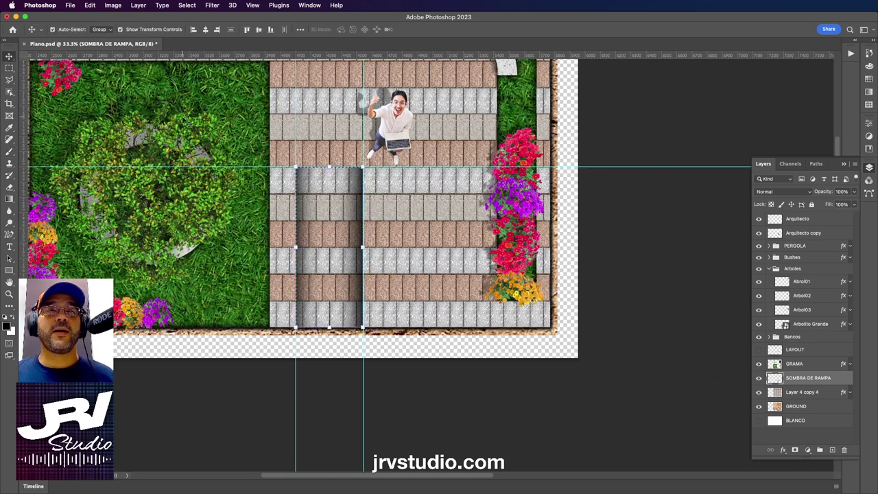
key(ctrl+d)
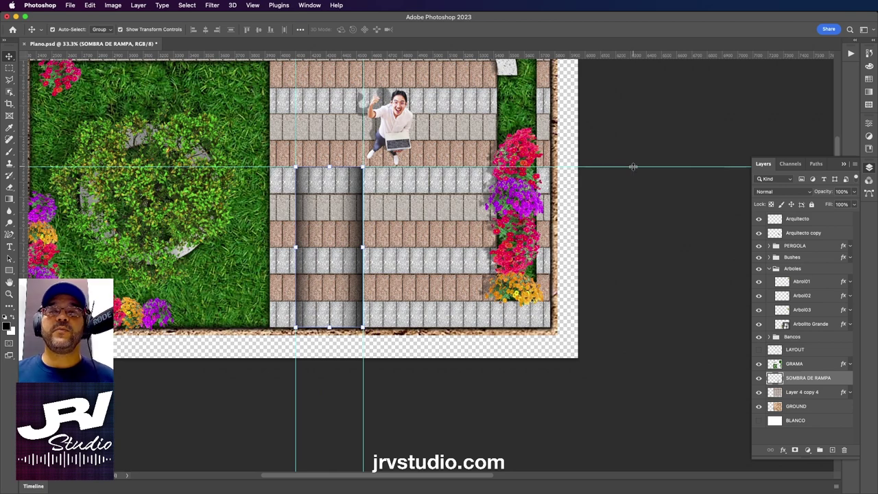
drag(633, 167, 659, 17)
mouse_move(295, 374)
mouse_down()
mouse_move(235, 354)
mouse_move(20, 354)
mouse_up()
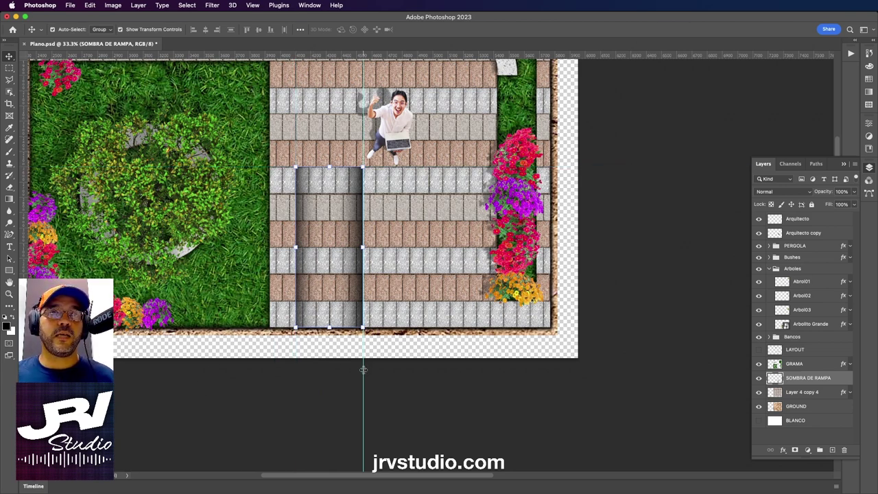
drag(363, 370, 21, 370)
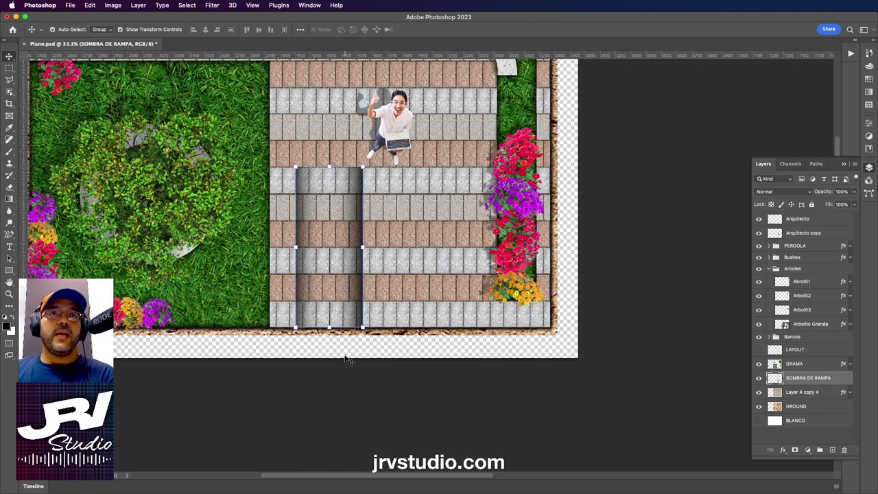
mouse_move(347, 288)
mouse_down()
mouse_move(381, 258)
mouse_move(372, 272)
mouse_up()
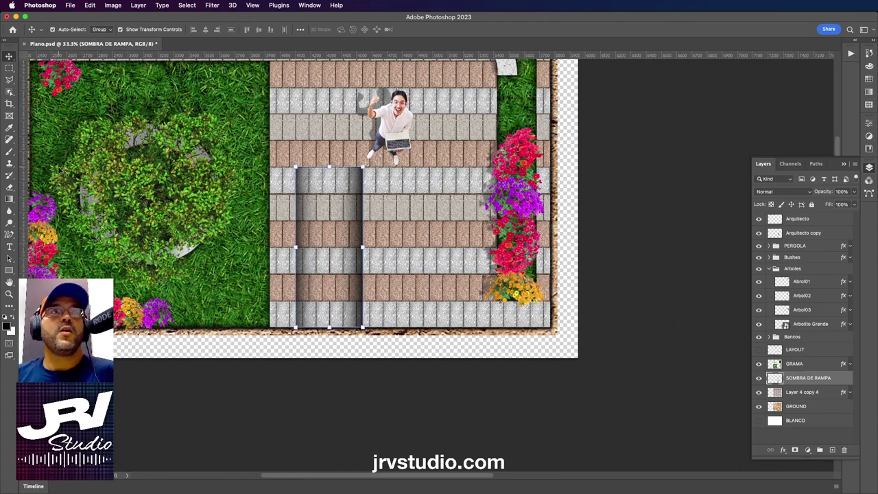
- Switch to the Eraser and adjust its brush size
click(9, 187)
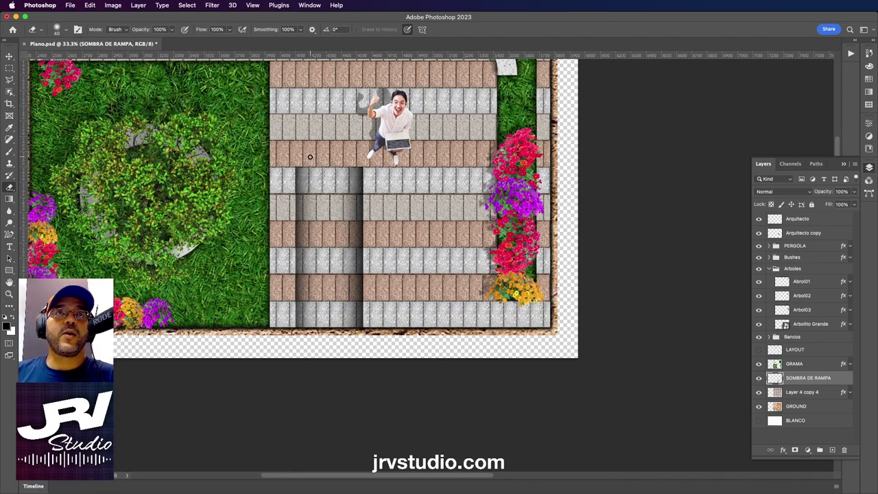
key(bracketright)
key(bracketright)
key(bracketright)
key(bracketright)
key(bracketright)
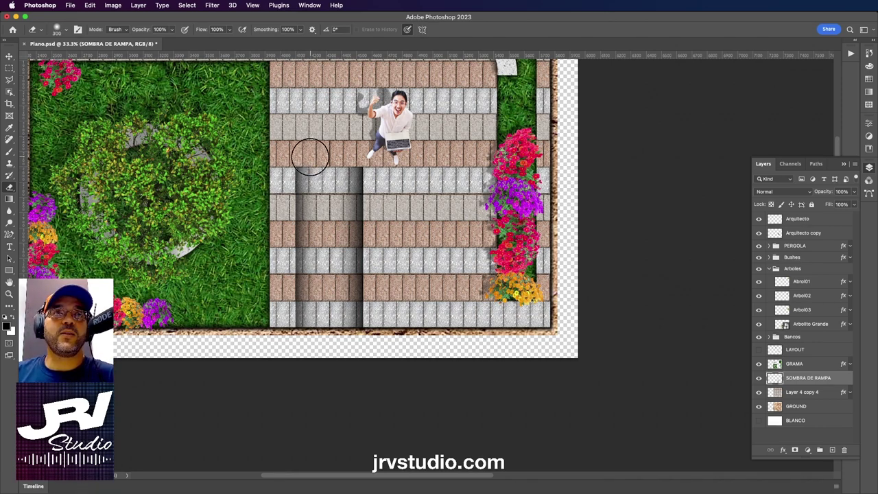
key(bracketright)
key(bracketright)
key(bracketright)
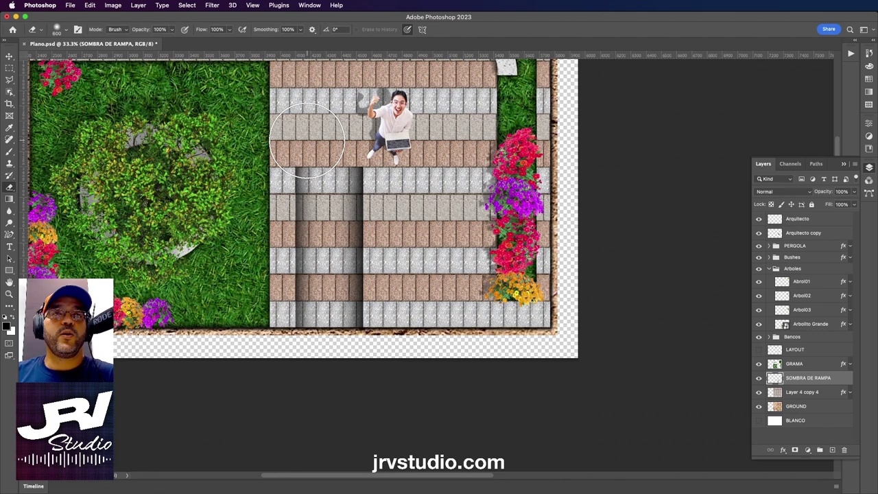
key(bracketleft)
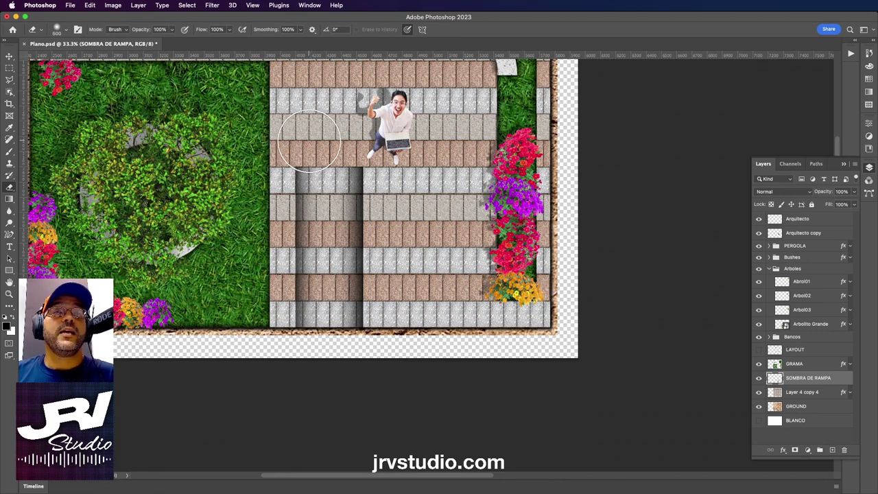
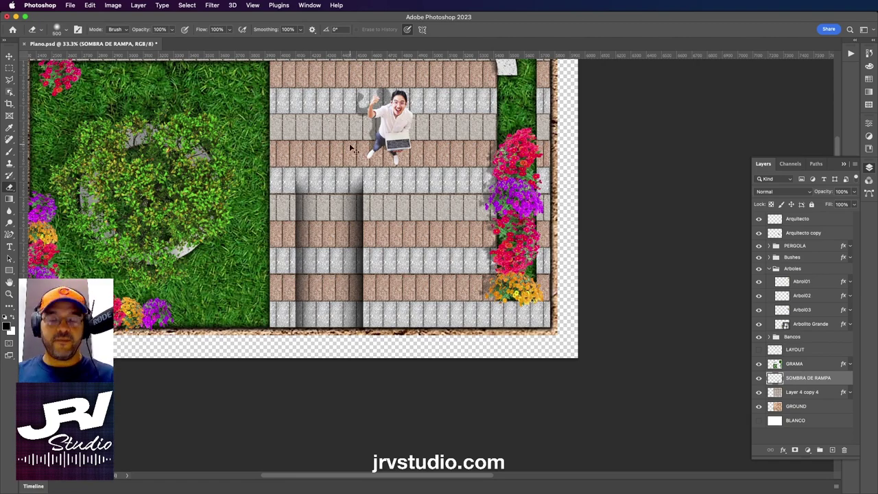
- Zoom in on the ramp shadow and resize the eraser brush smaller
key(ctrl+plus)
key(ctrl+plus)
drag(332, 144, 432, 179)
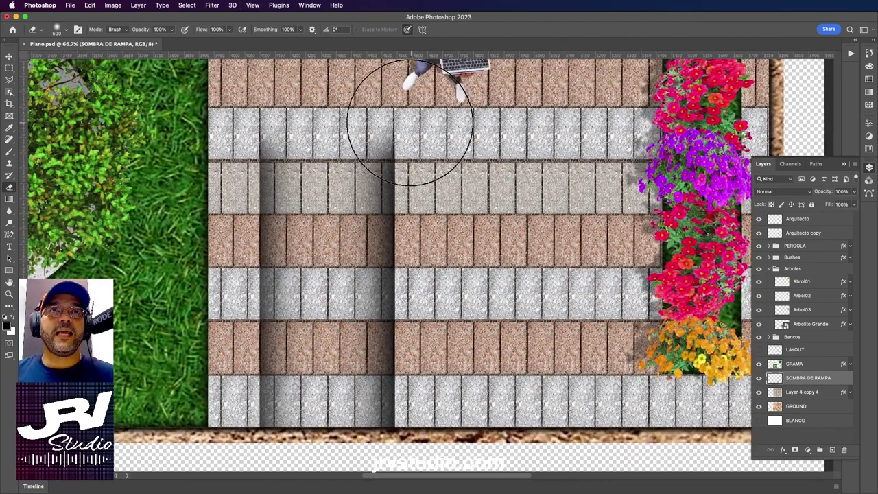
click(9, 57)
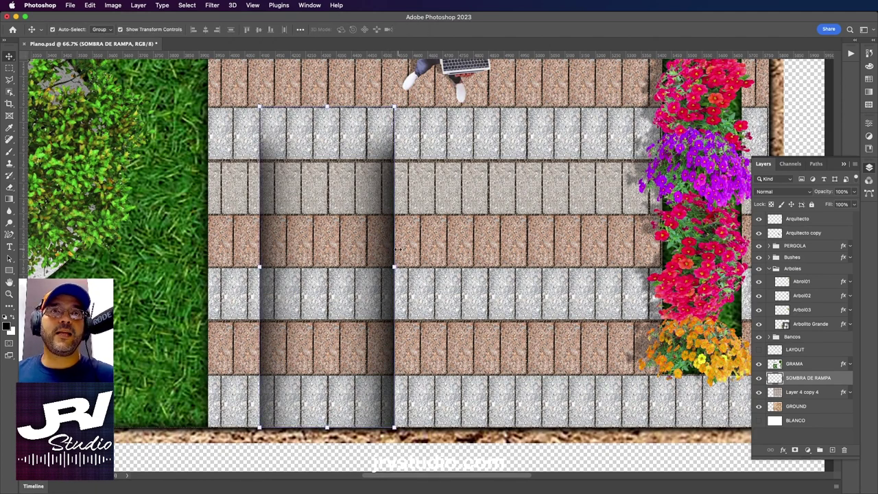
key(super+minus)
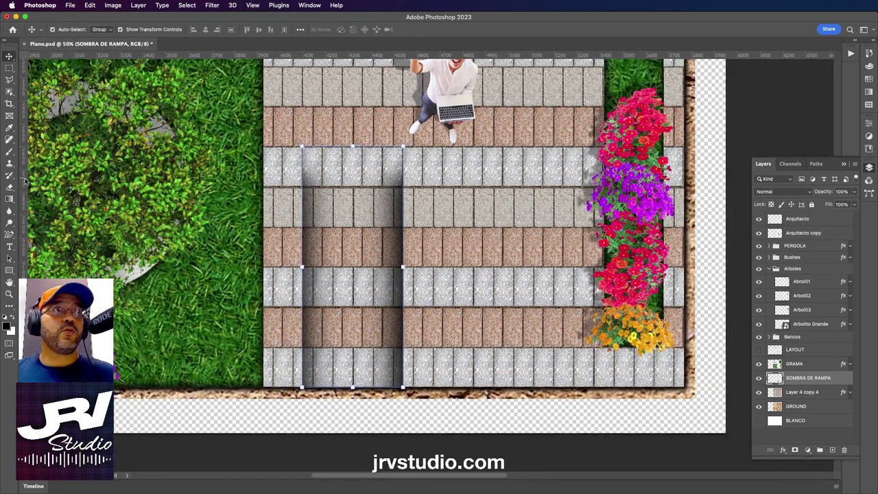
click(10, 162)
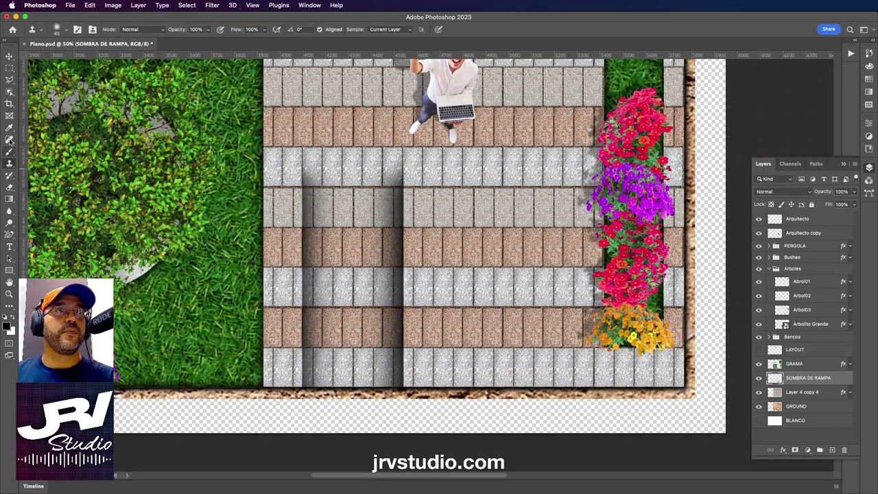
click(9, 186)
key(bracketleft)
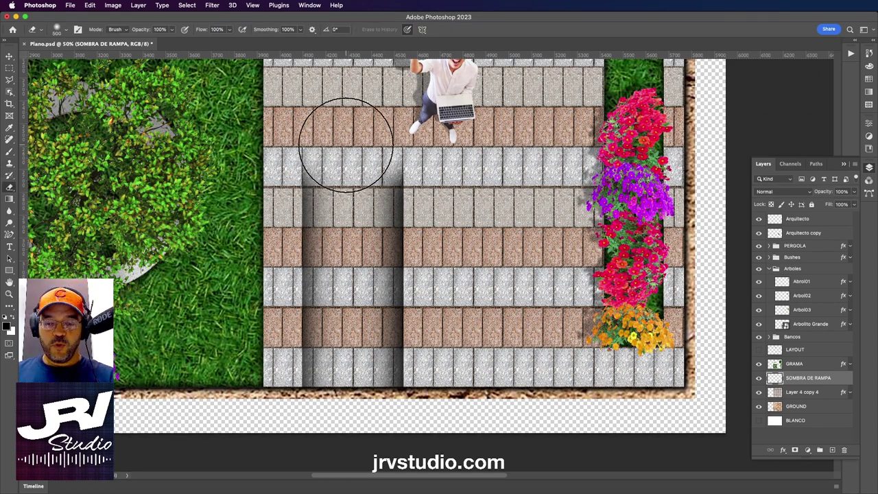
key(bracketleft)
key(bracketleft)
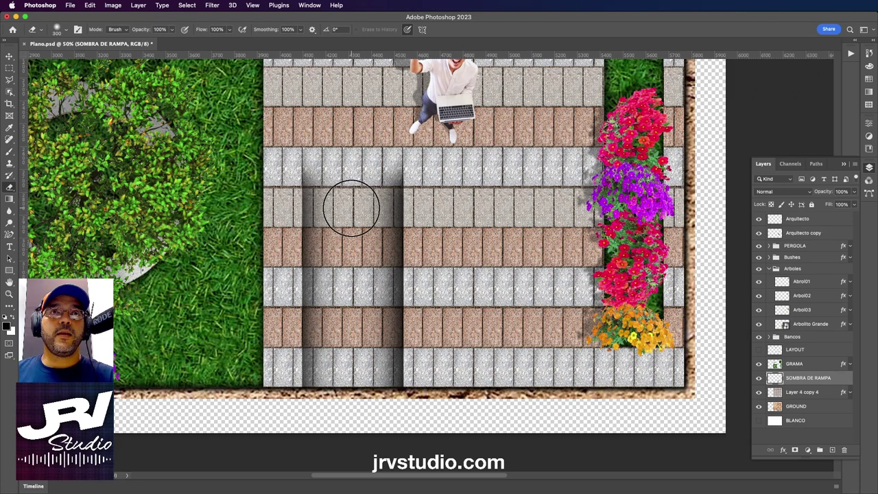
key(bracketright)
key(bracketleft)
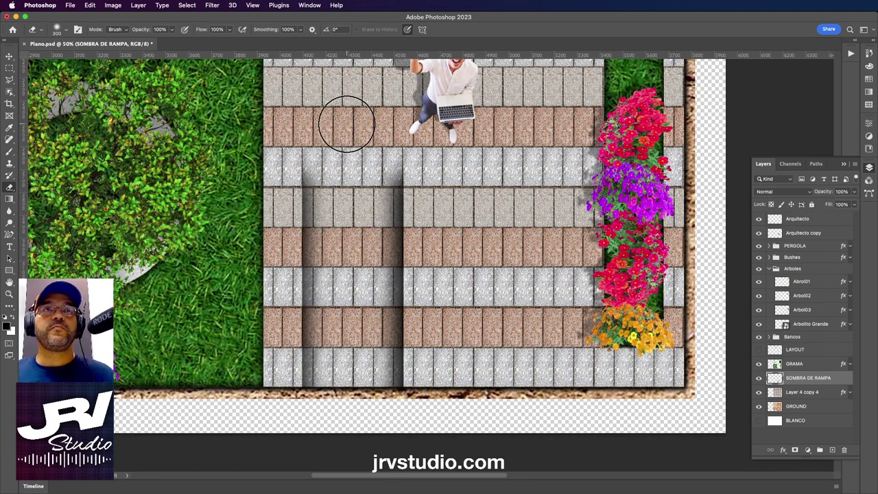
- Zoom out, deselect the ramp shadow, and frame the pergola and upper walkways with the Move tool
scroll(248, 114, down, 2)
scroll(248, 114, down, 1)
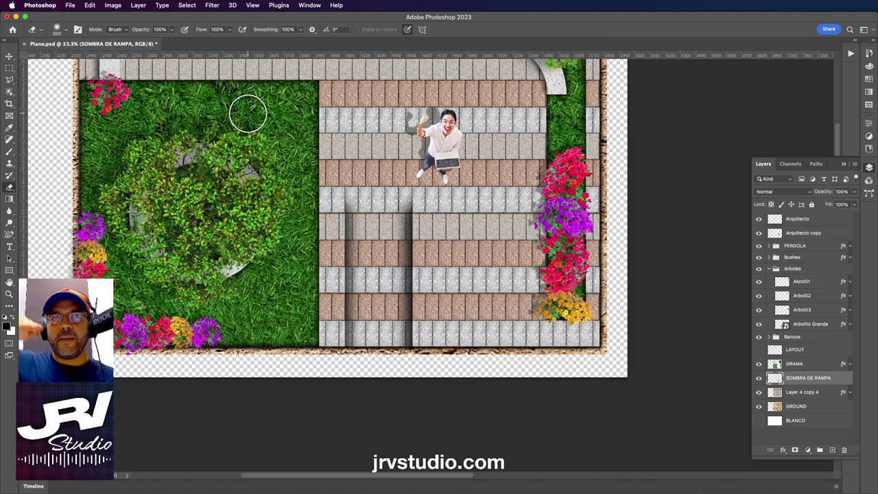
key(ctrl+minus)
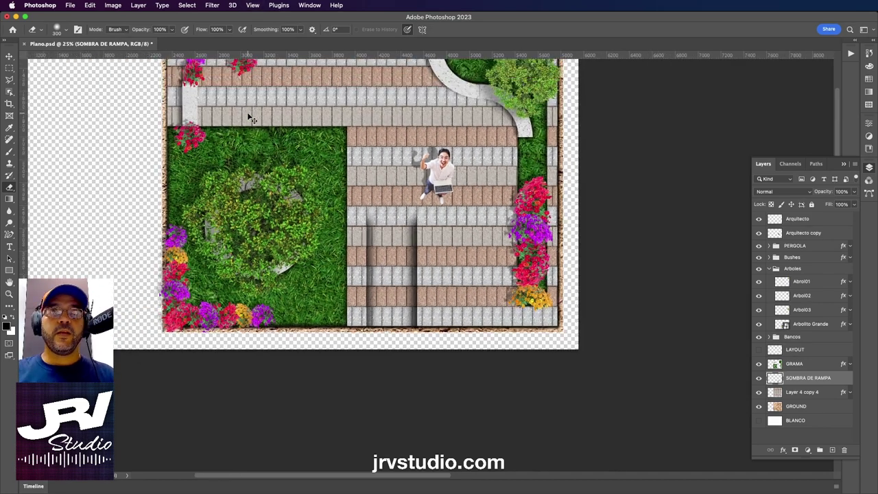
key(ctrl+minus)
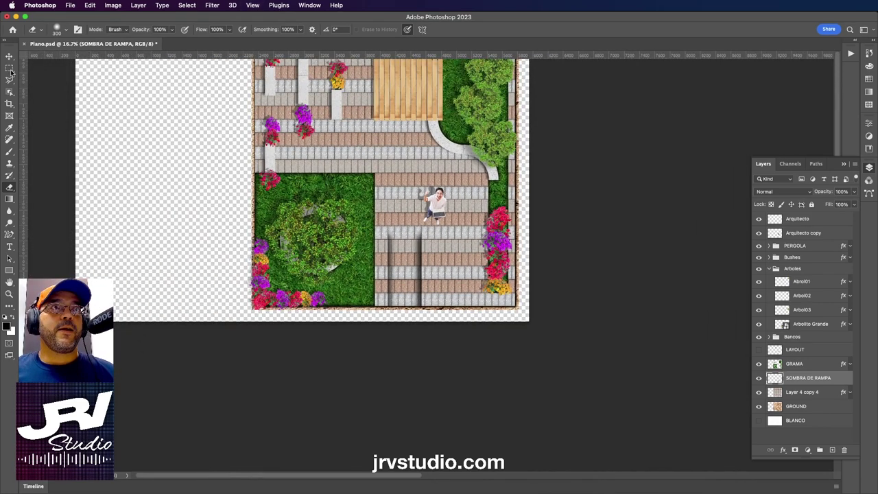
click(10, 69)
key(ctrl+plus)
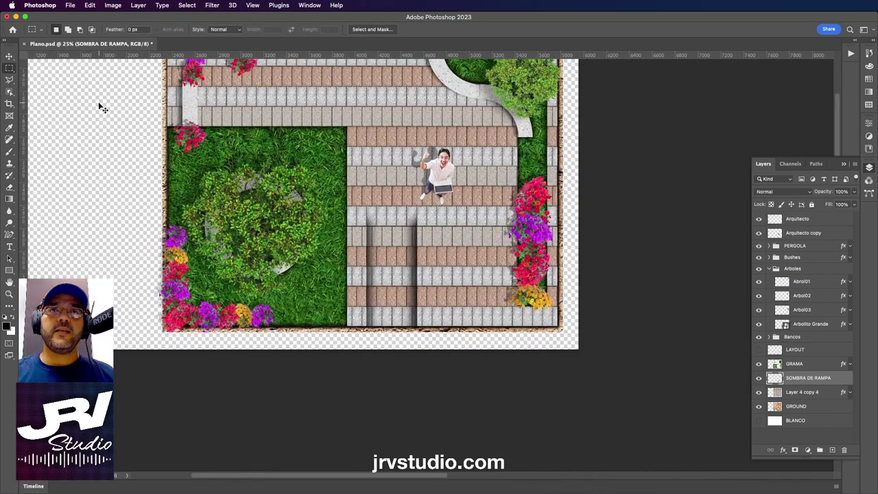
scroll(234, 117, up, 3)
scroll(240, 131, right, 3)
scroll(246, 142, right, 2)
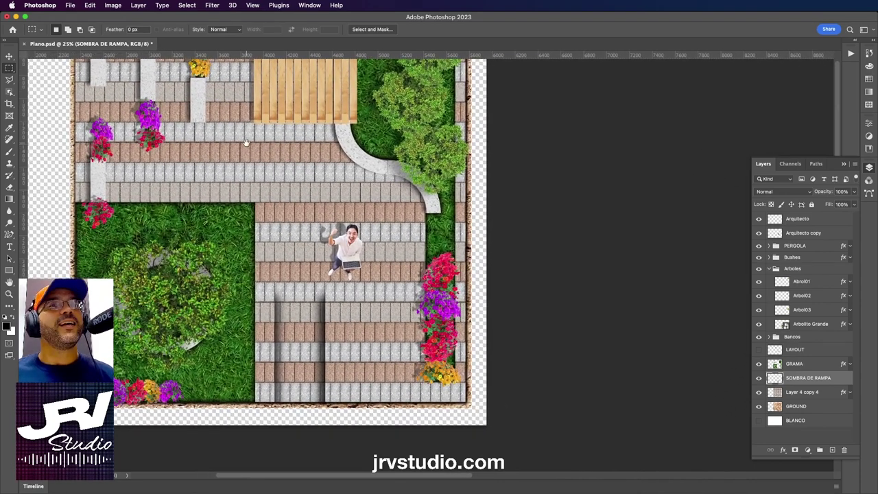
click(9, 55)
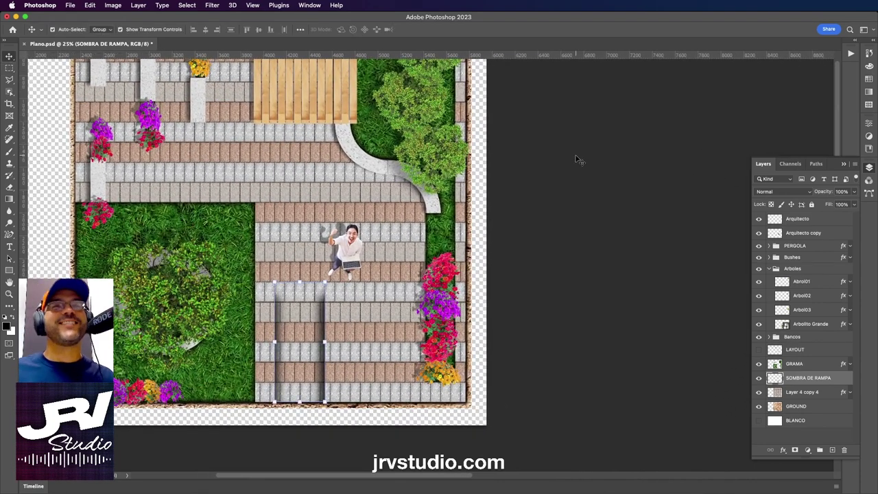
click(582, 163)
mouse_move(554, 141)
mouse_down()
mouse_move(571, 169)
mouse_move(569, 103)
mouse_up()
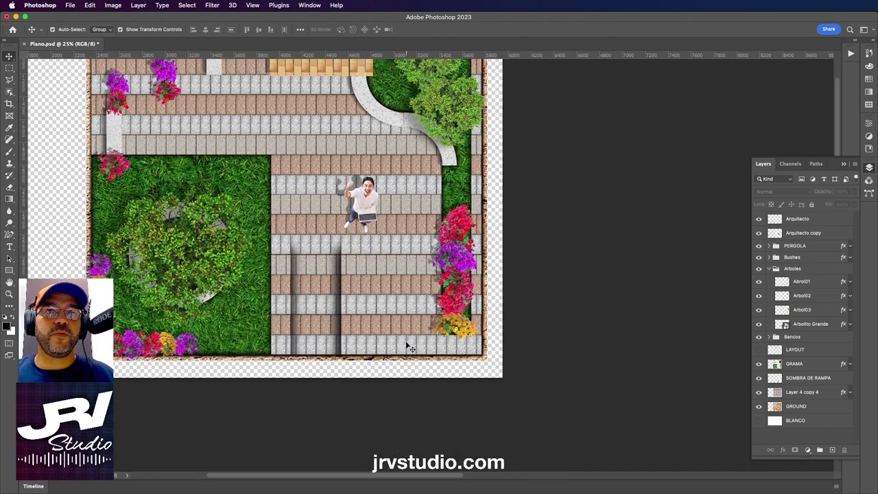
drag(395, 153, 455, 246)
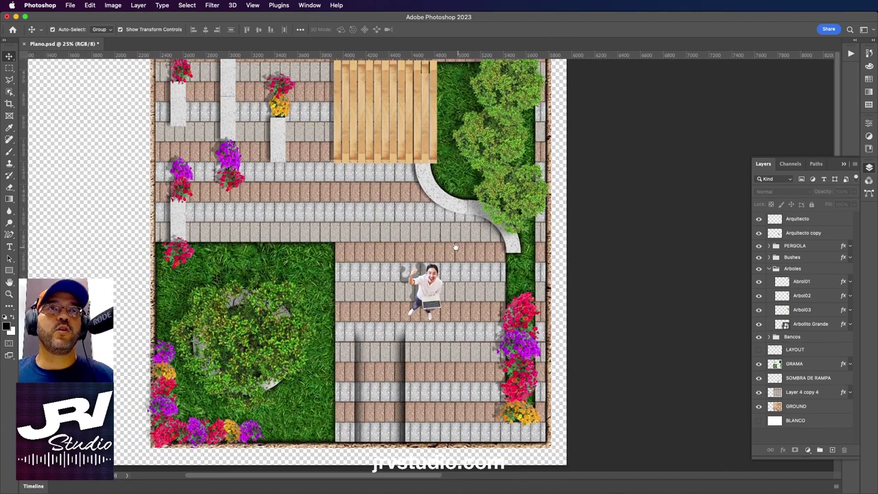
- Duplicate bench layer 07 and move the 07 copy out of the Bancos group
click(280, 154)
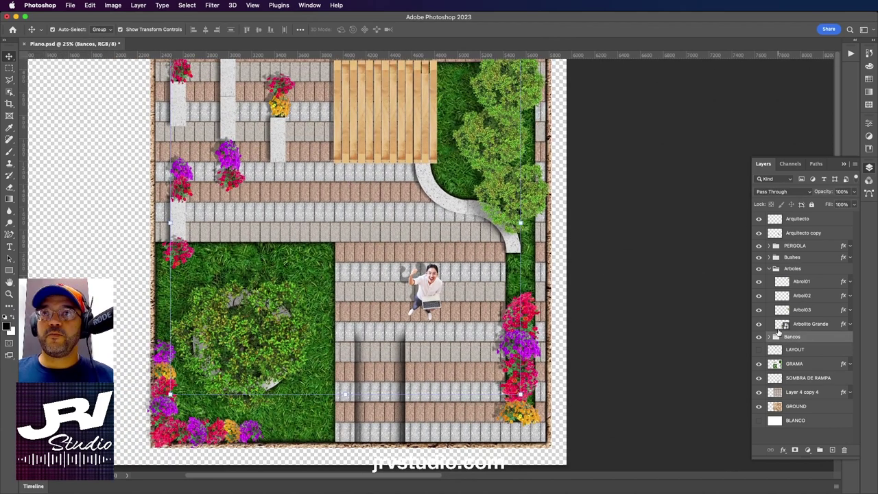
click(770, 337)
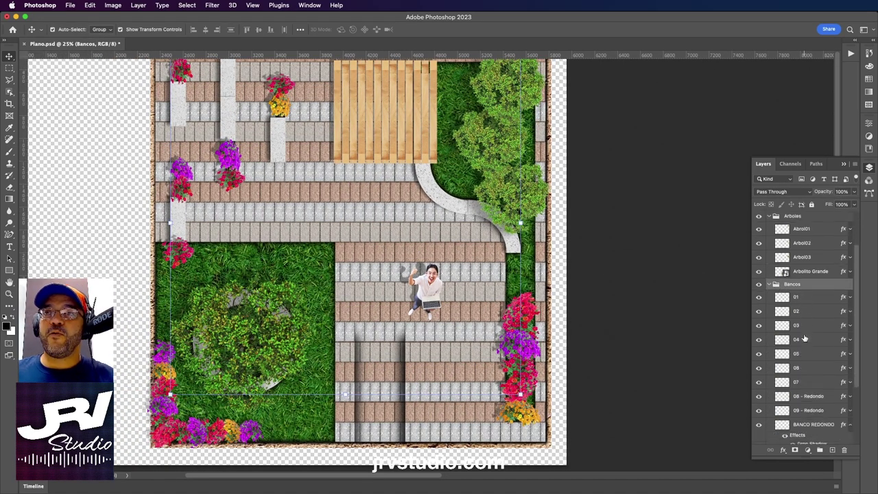
scroll(796, 309, down, 3)
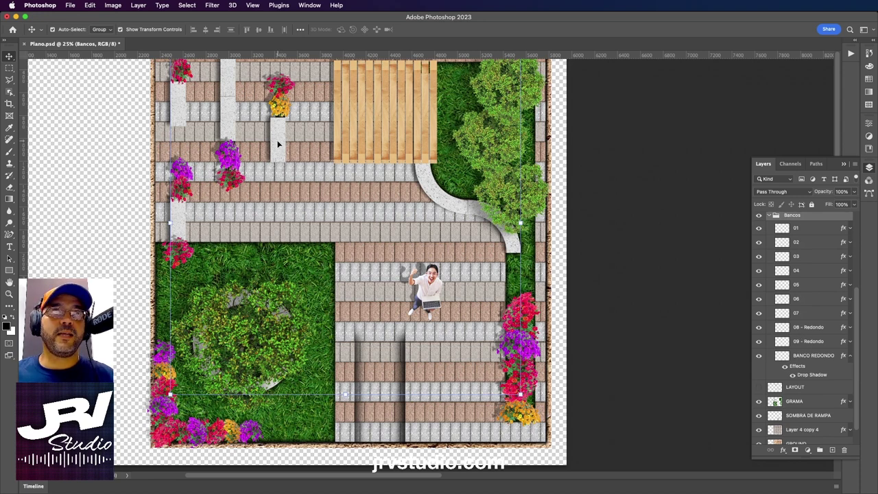
click(805, 314)
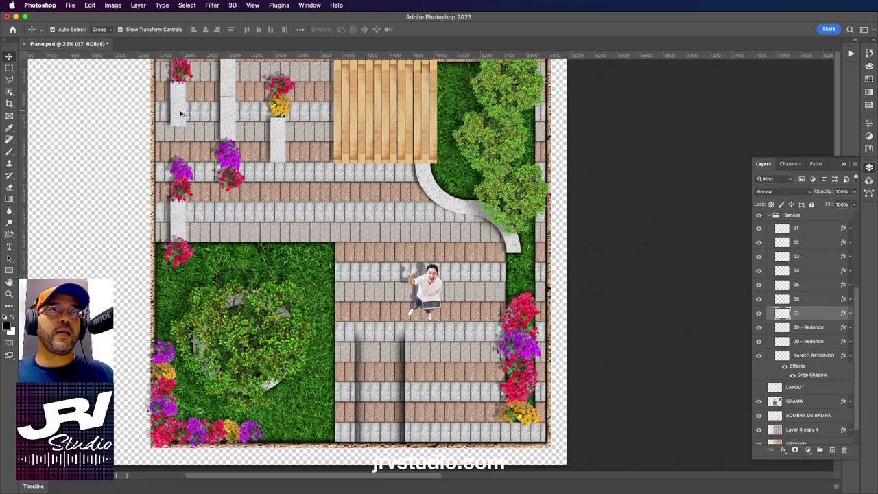
key(alt+bracketleft)
key(alt+bracketleft)
key(alt+bracketleft)
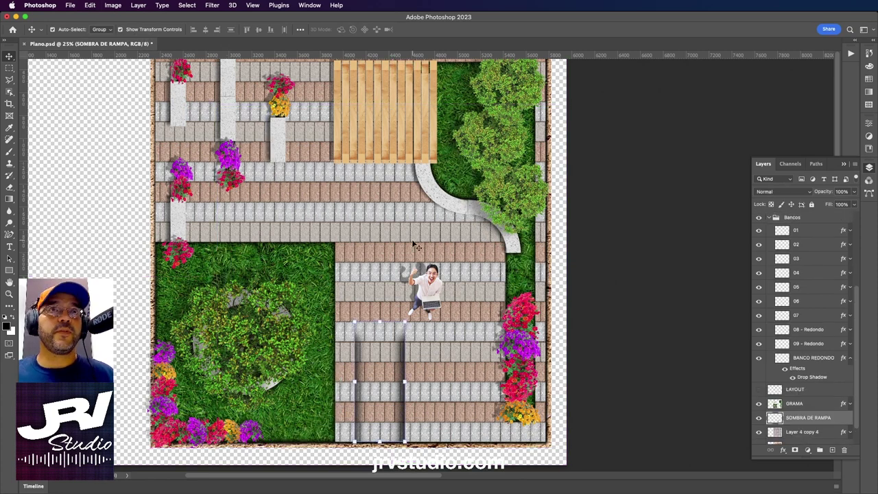
scroll(794, 377, down, 2)
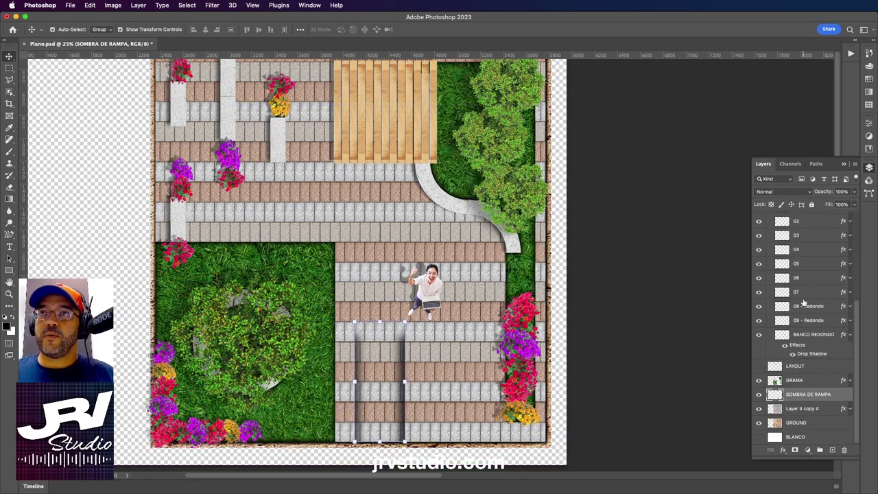
click(799, 293)
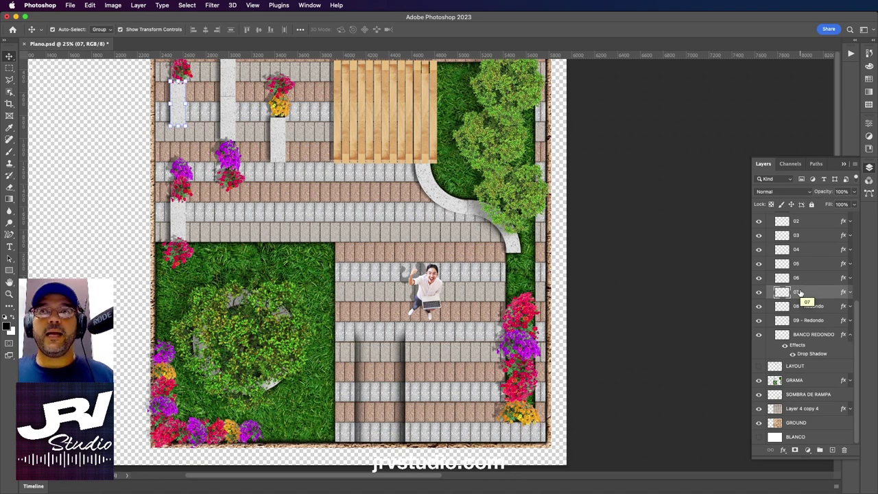
key(super+j)
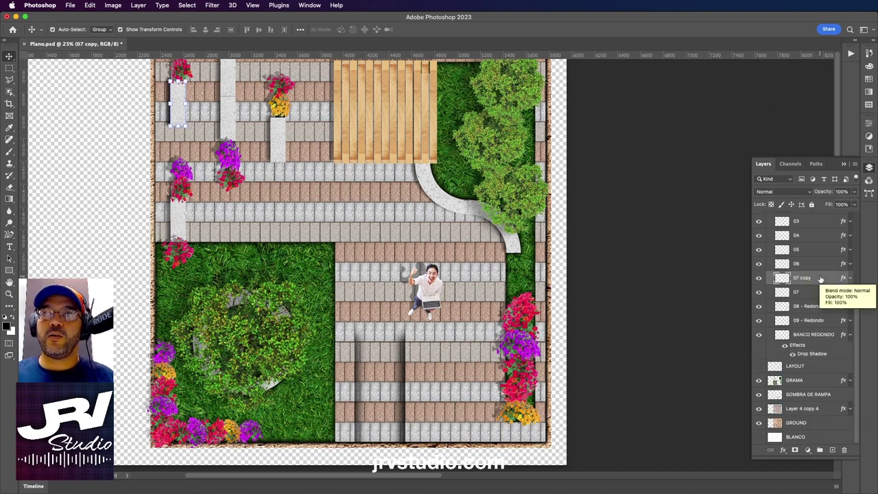
mouse_move(820, 278)
mouse_down()
mouse_move(799, 348)
mouse_move(817, 364)
mouse_up()
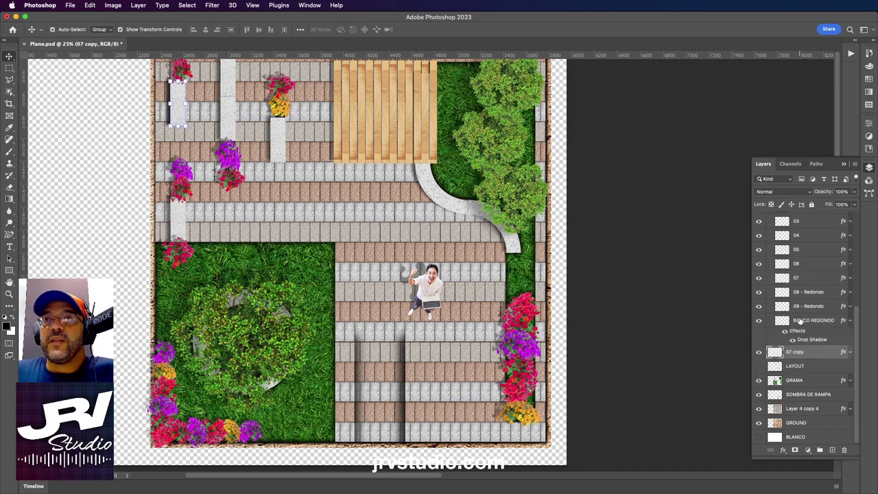
- Collapse the Bancos and Arboles groups, lock Bancos, and select the 07 copy layer
scroll(799, 320, up, 3)
click(768, 230)
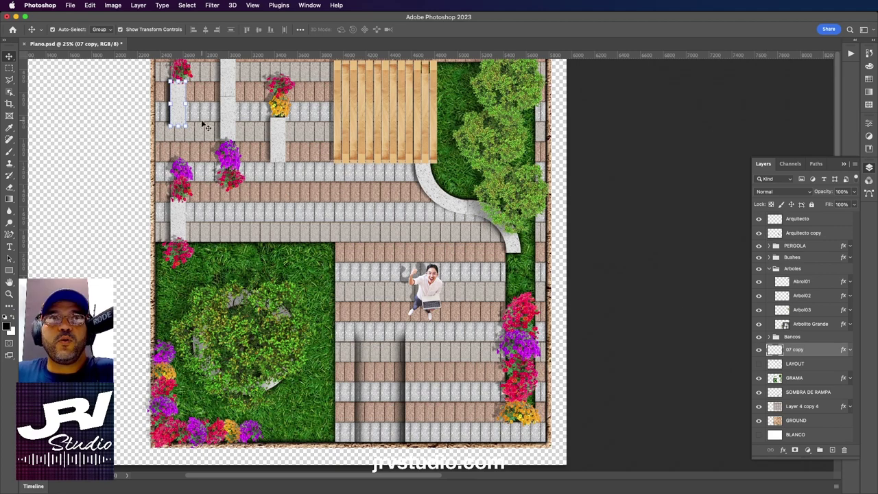
click(266, 192)
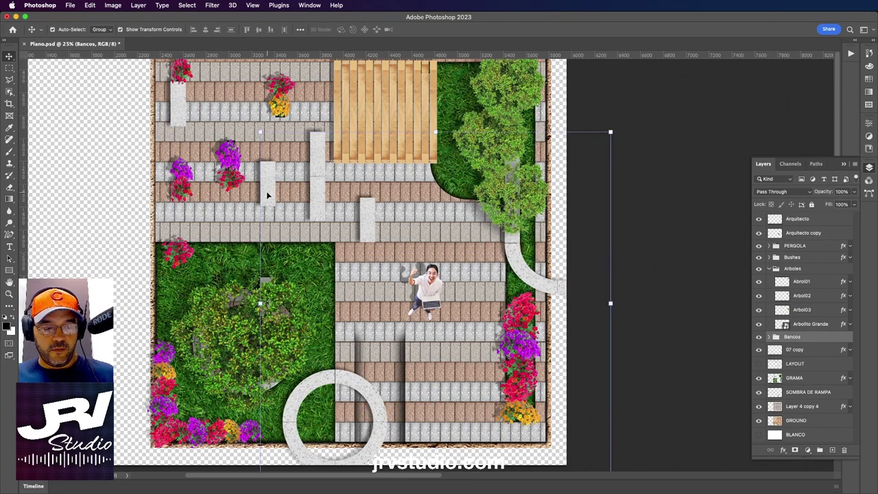
click(775, 269)
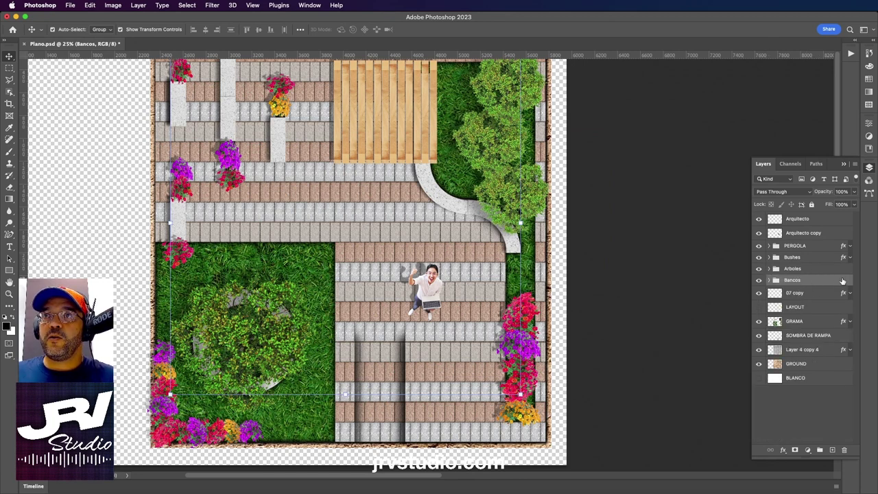
click(812, 204)
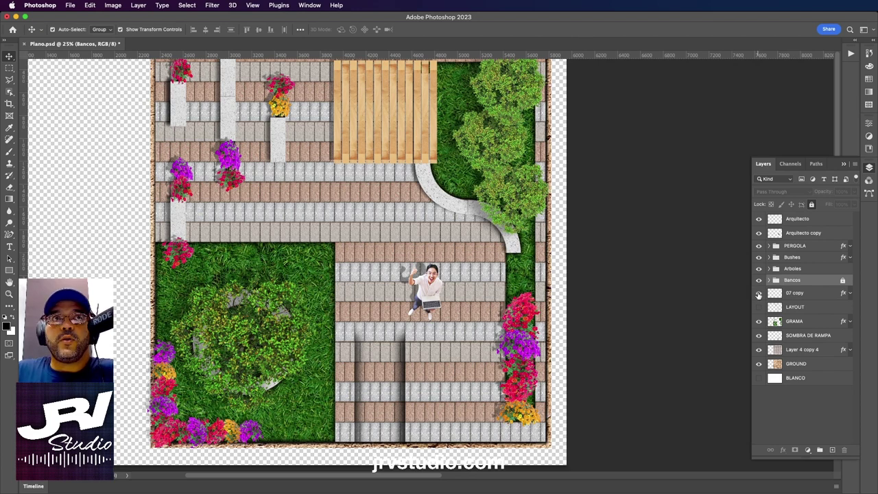
click(812, 295)
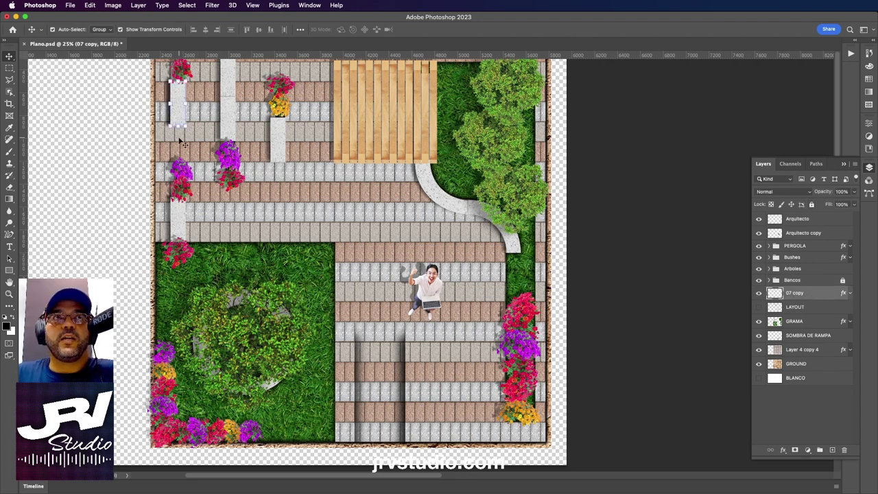
- Move the bench onto the lower walkway and drop a duplicate directly below it
mouse_move(182, 115)
mouse_down()
mouse_move(209, 116)
mouse_move(365, 284)
mouse_move(421, 400)
mouse_up()
scroll(420, 322, up, 2)
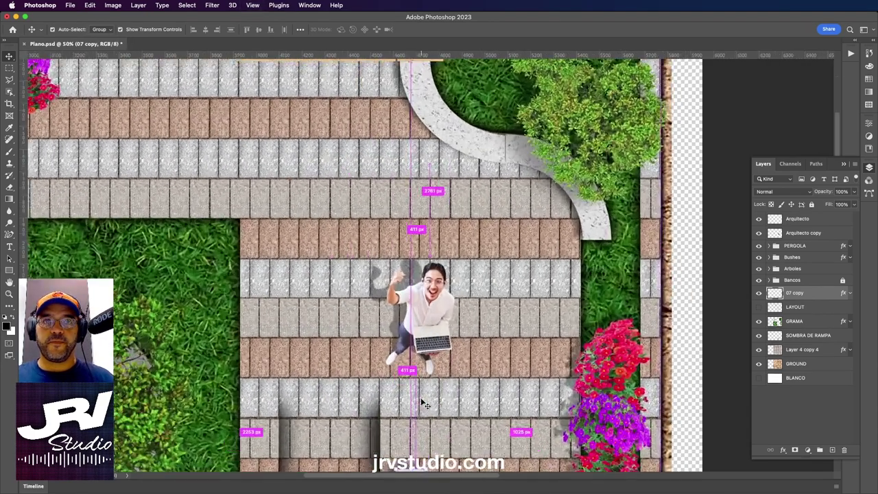
scroll(434, 338, down, 5)
scroll(433, 338, down, 1)
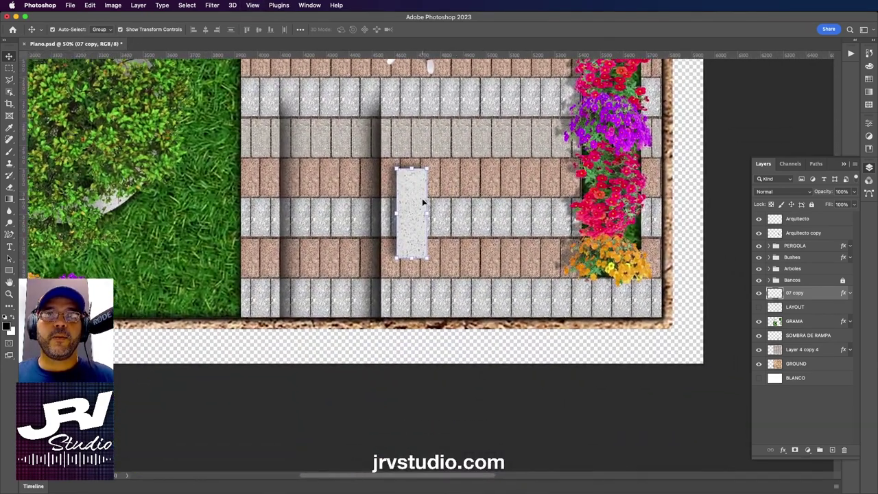
mouse_move(413, 198)
mouse_down()
mouse_move(407, 111)
mouse_move(419, 114)
mouse_move(419, 195)
mouse_up()
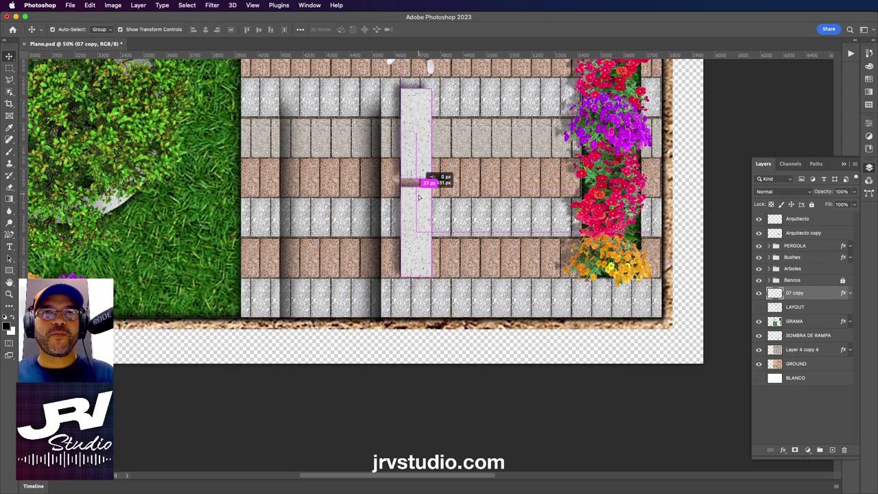
drag(419, 196, 420, 196)
- Bring the upper bench layer to the front, select the lower copy, and expand Bancos
click(421, 160)
key(super+shift+bracketright)
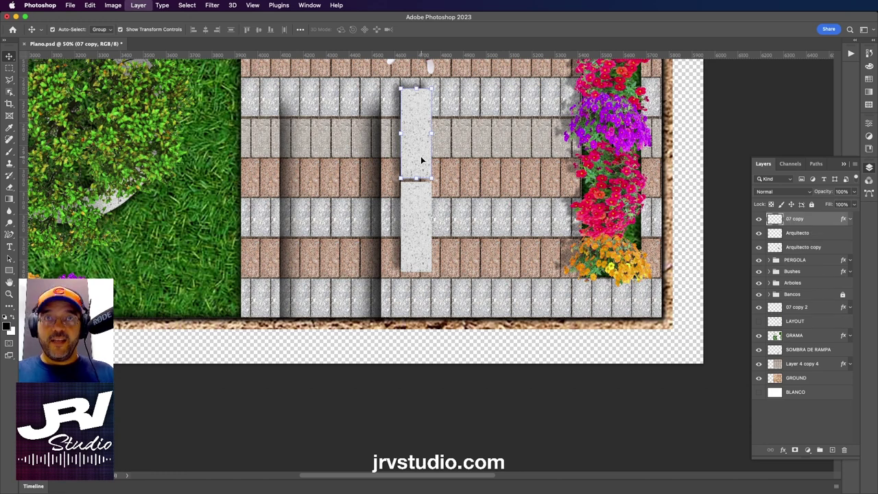
click(726, 209)
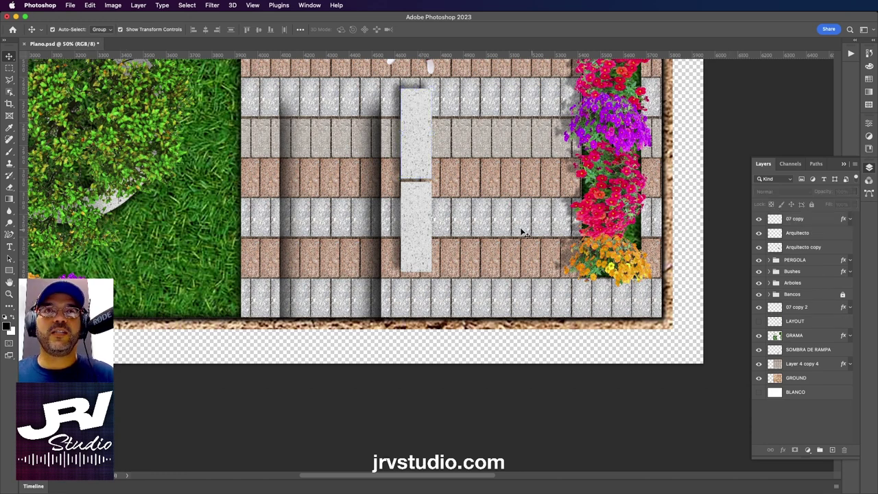
click(421, 202)
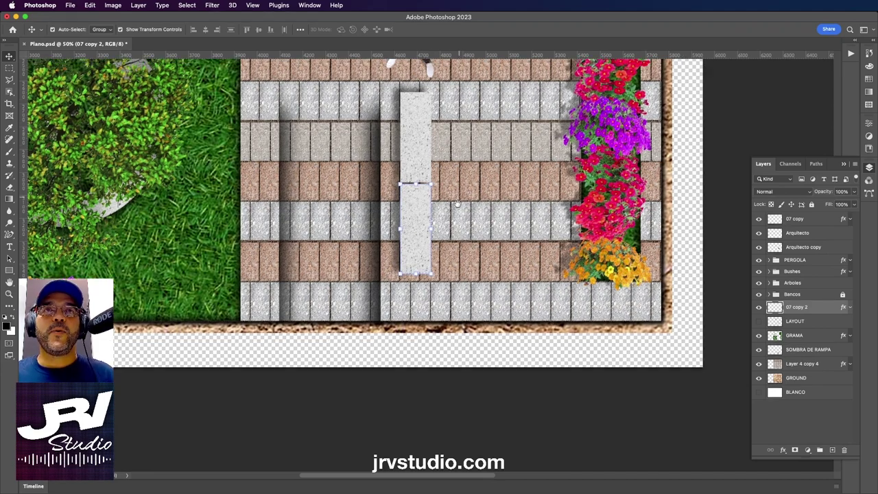
scroll(461, 206, up, 5)
scroll(467, 196, right, 1)
scroll(473, 212, up, 2)
scroll(473, 212, right, 1)
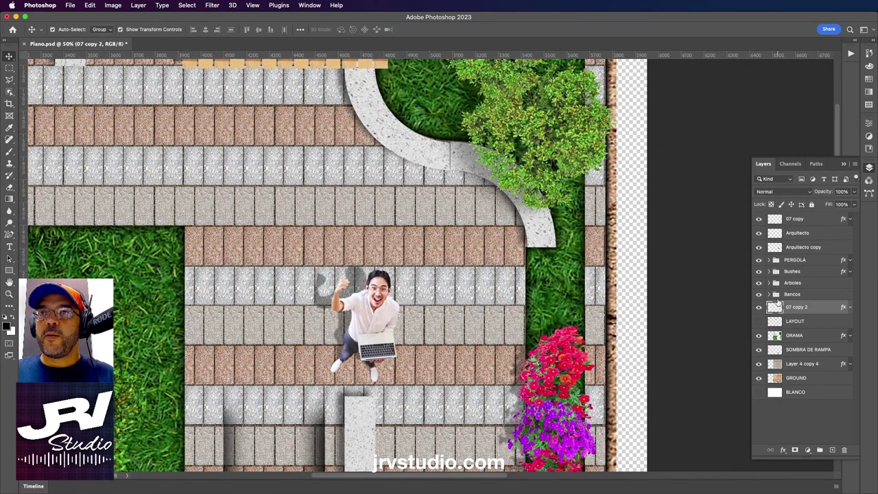
click(769, 294)
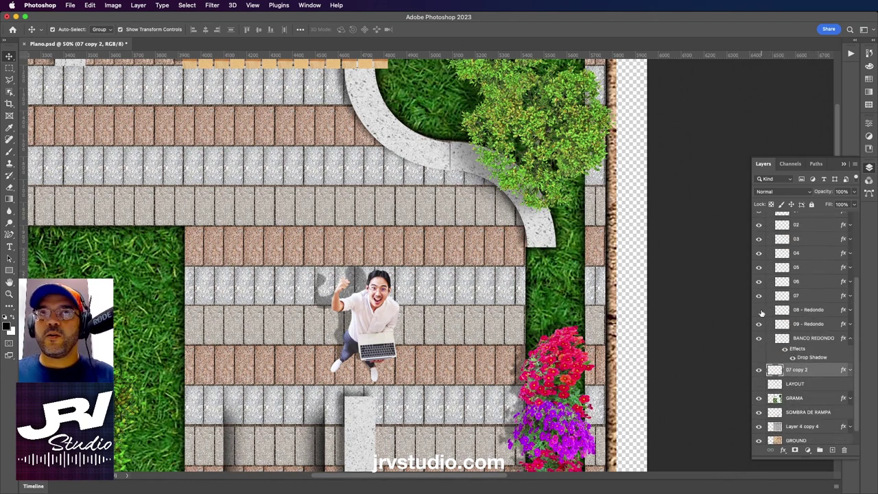
scroll(761, 313, down, 1)
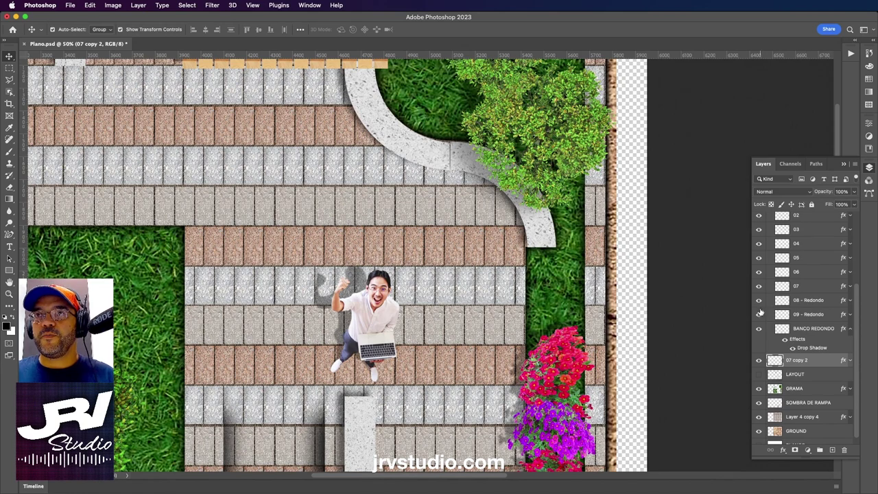
- Duplicate the 08 - Redondo curved bench out of Bancos, then collapse and relock Bancos
click(810, 301)
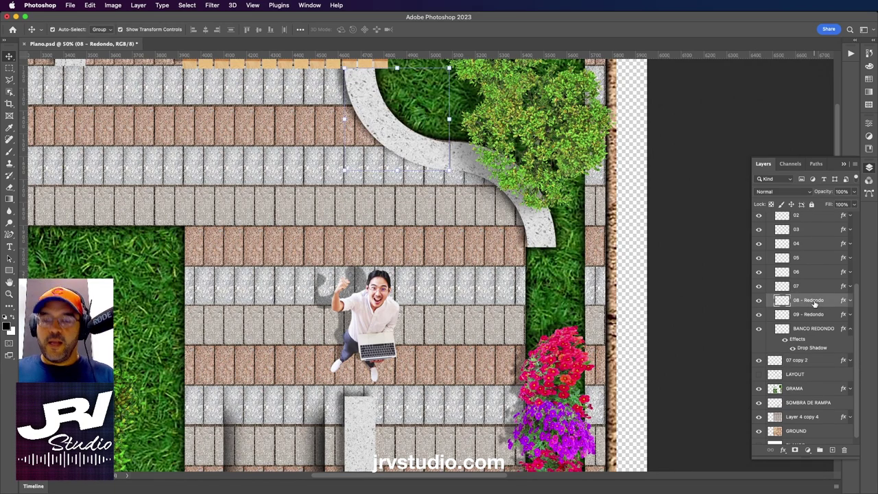
key(ctrl+j)
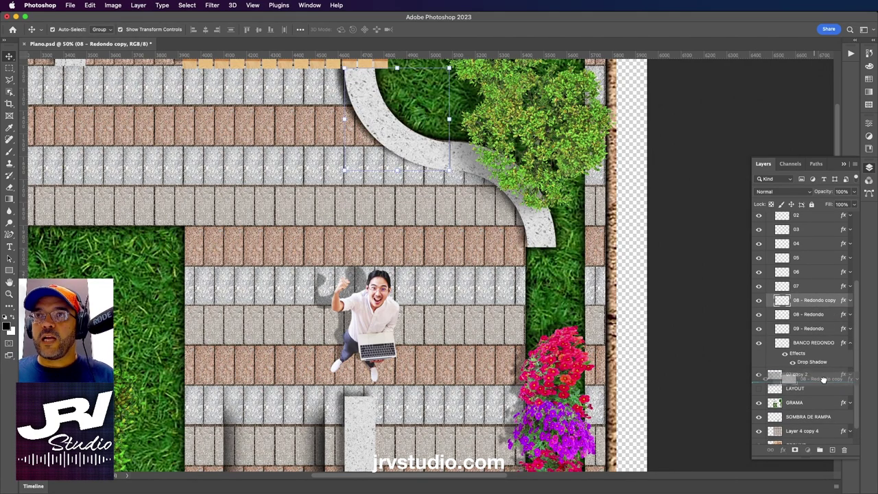
drag(815, 302, 818, 388)
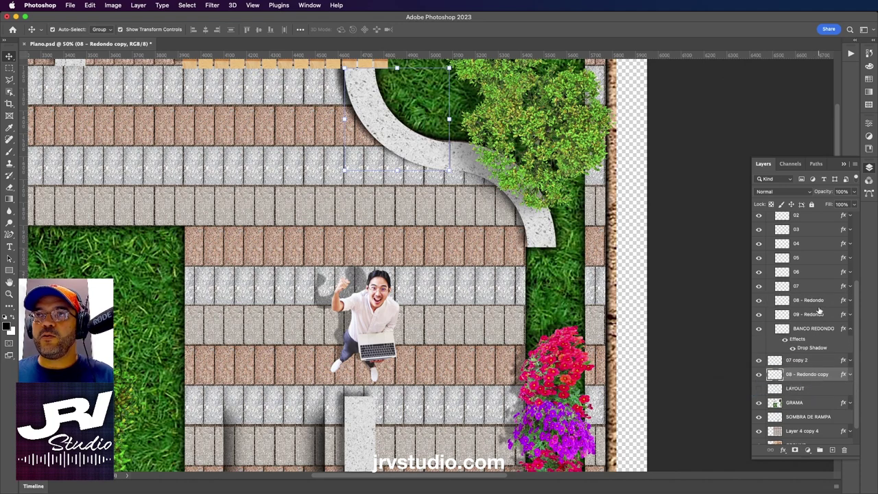
scroll(815, 314, up, 5)
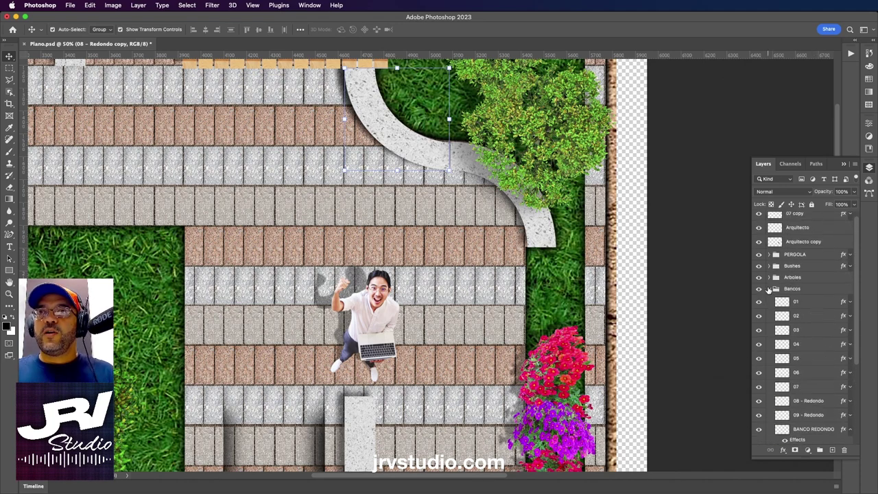
click(769, 289)
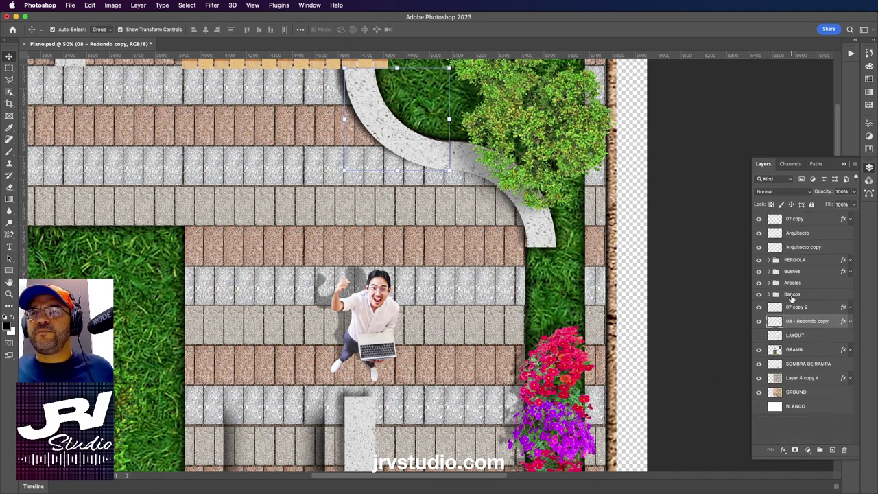
click(792, 295)
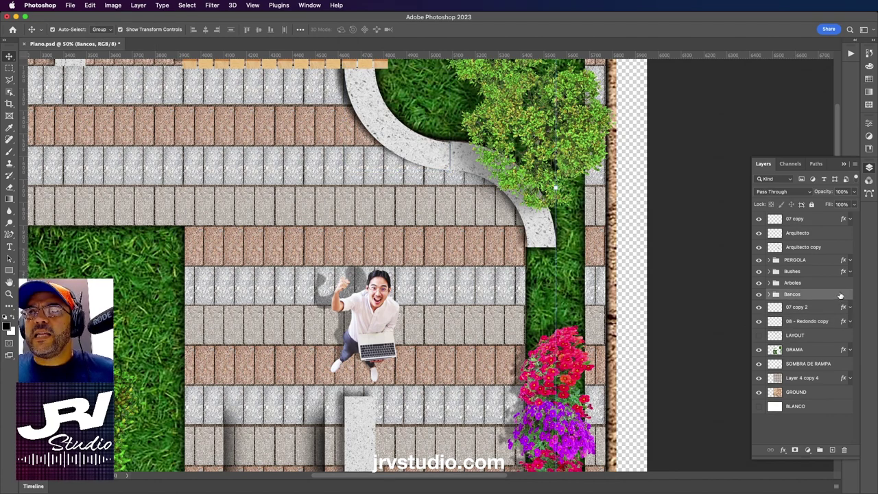
click(811, 204)
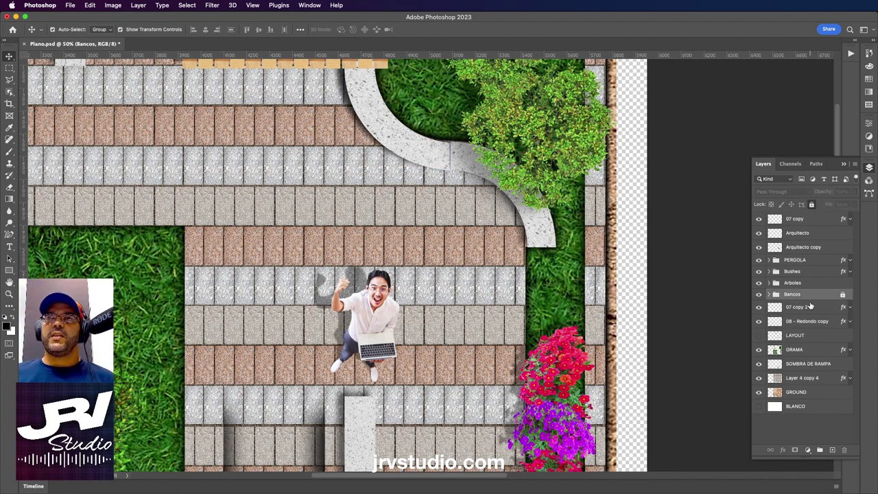
- Drag the curved bench onto the walkway and select it with 07 copy 2 and 07 copy
drag(405, 144, 350, 240)
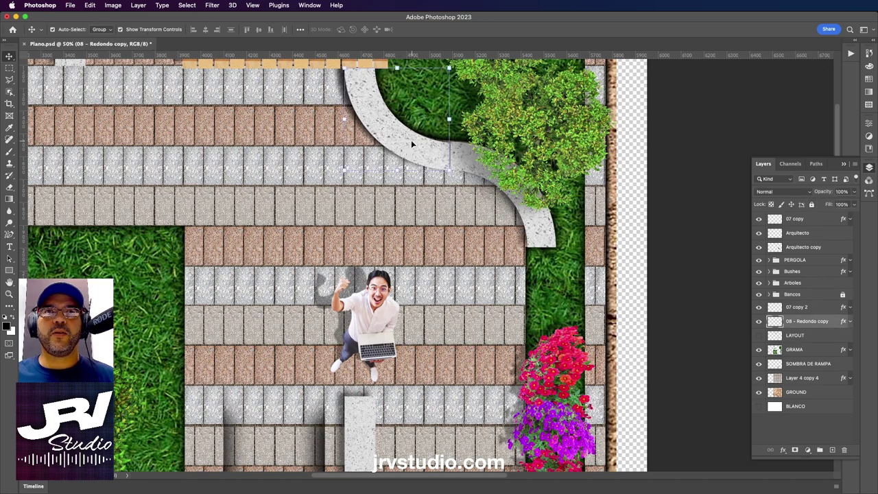
scroll(350, 123, down, 5)
mouse_move(351, 122)
mouse_down()
mouse_move(414, 318)
mouse_move(385, 351)
mouse_up()
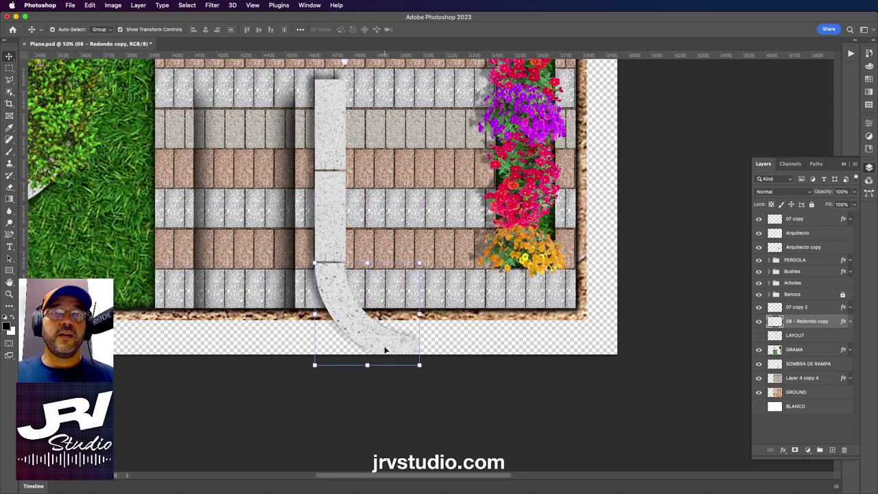
key(Right)
key(Right)
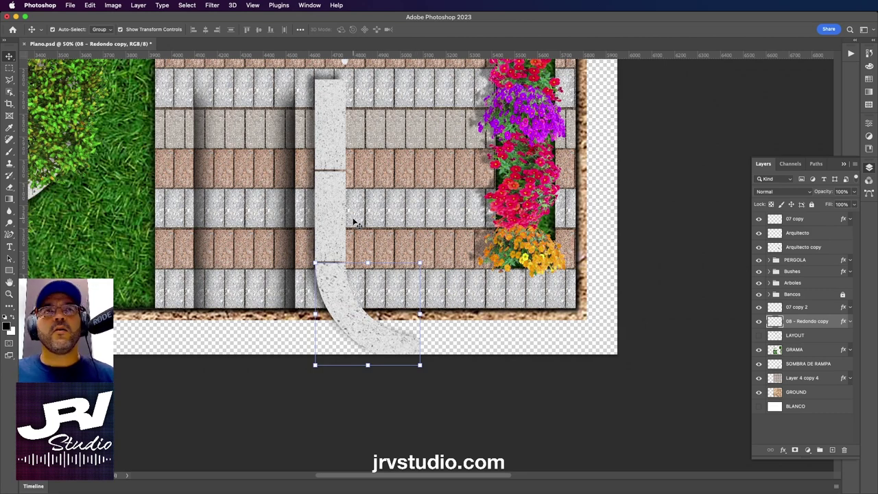
shift+click(332, 205)
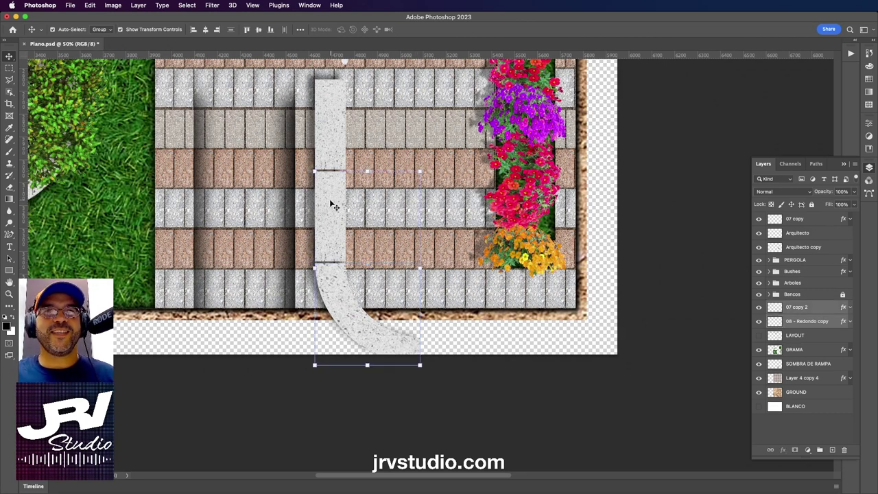
shift+click(334, 147)
- Move the whole bench with curved end up the walkway and nudge it into alignment
drag(355, 331, 354, 255)
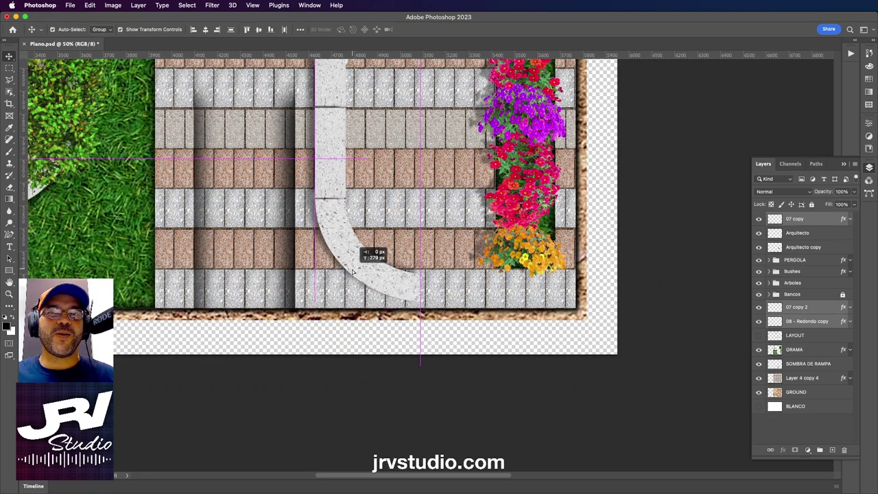
scroll(354, 255, down, 2)
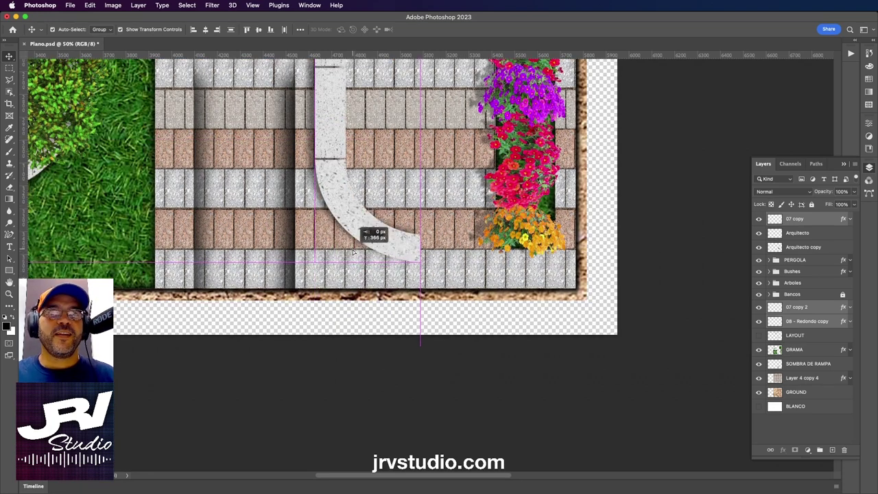
drag(353, 254, 353, 254)
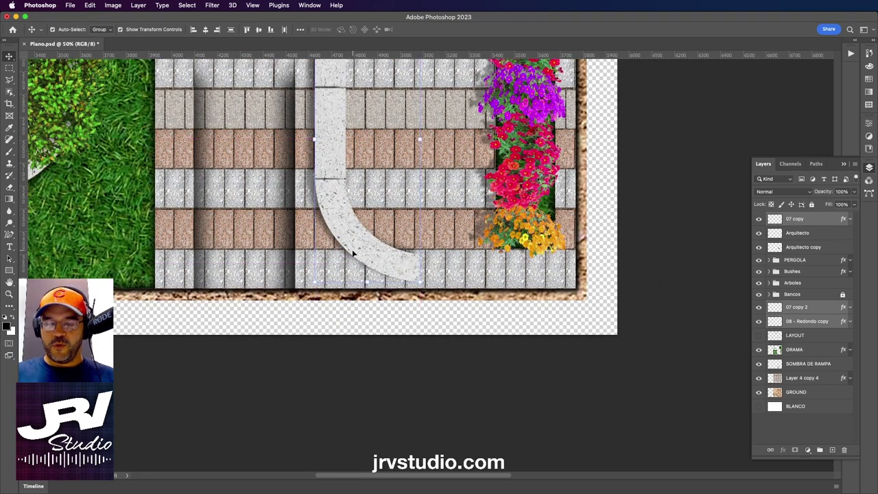
key(Up)
key(Up)
key(Up)
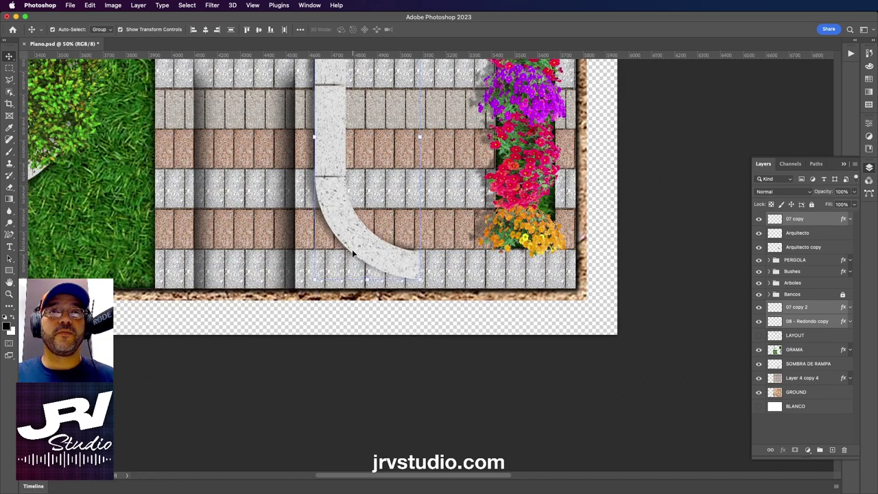
key(Up)
key(Up)
key(Left)
key(Left)
key(Left)
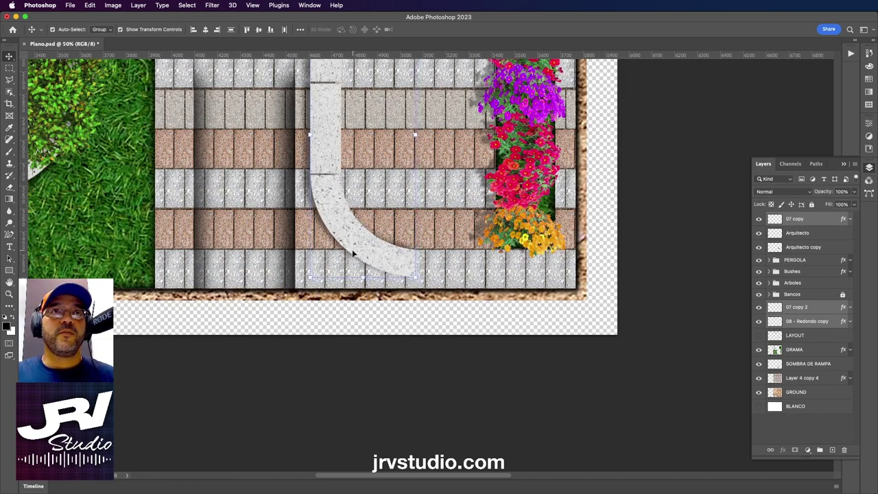
key(Left)
key(Left)
key(Down)
key(Down)
key(Down)
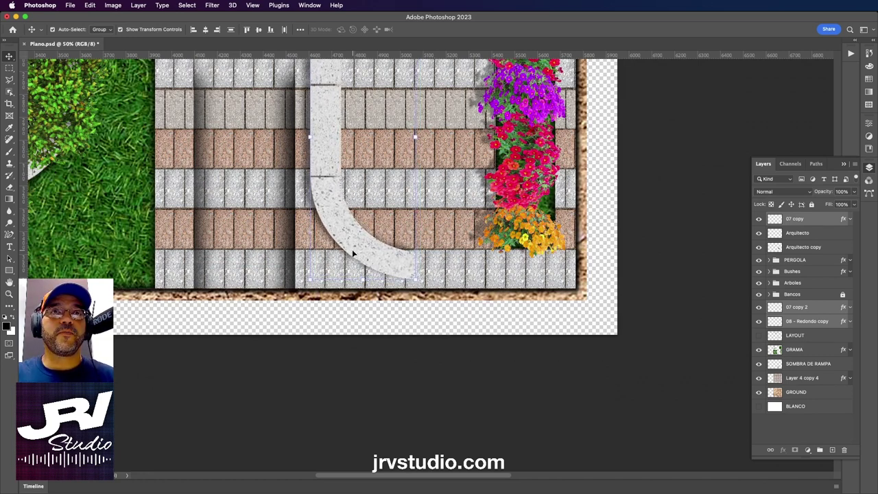
key(Right)
key(Right)
key(Down)
key(Down)
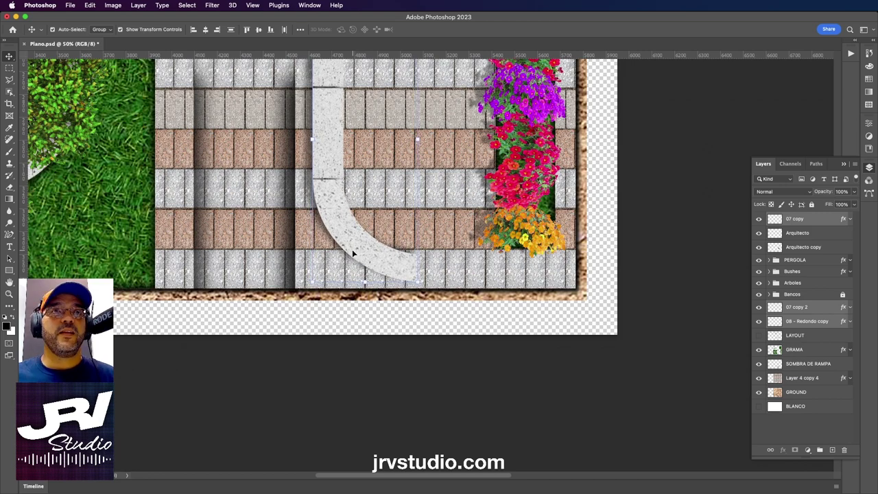
scroll(352, 253, up, 1)
scroll(352, 252, up, 5)
- Select the Arquitecto figure and its copy and move both right onto the paving
click(363, 151)
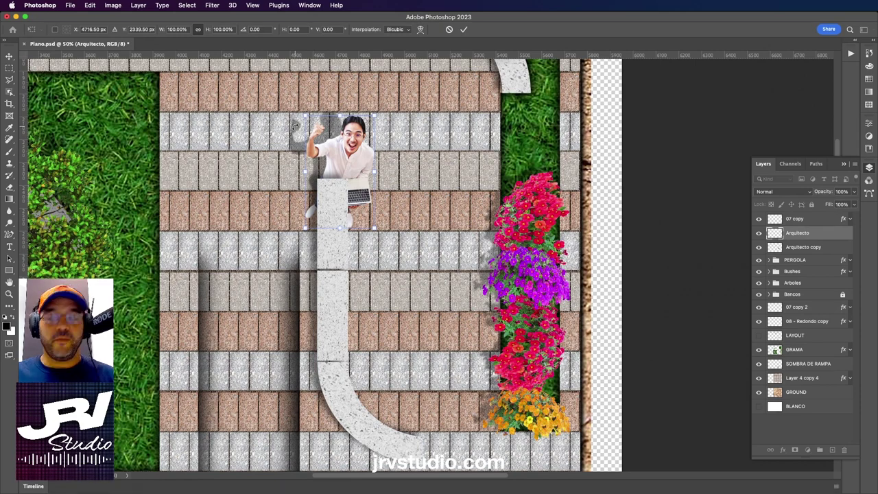
scroll(297, 129, up, 2)
scroll(297, 129, left, 2)
click(286, 146)
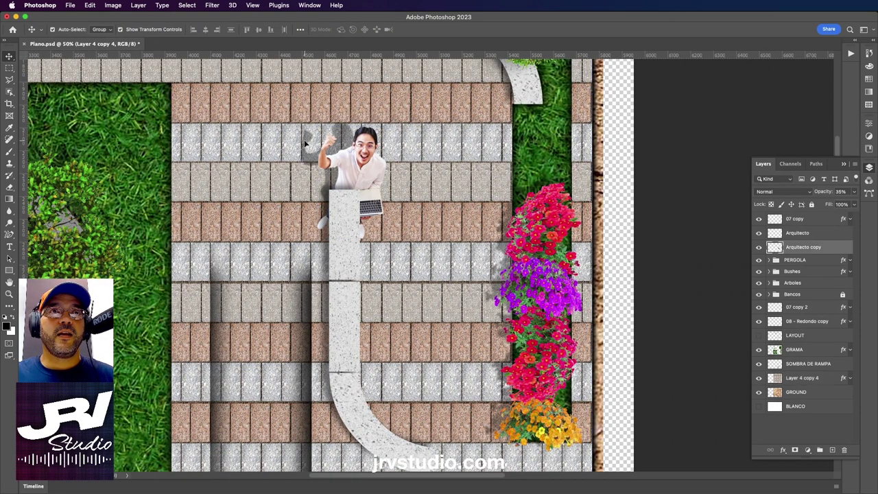
shift+click(368, 146)
mouse_move(364, 145)
mouse_down()
mouse_move(445, 146)
mouse_move(448, 98)
mouse_up()
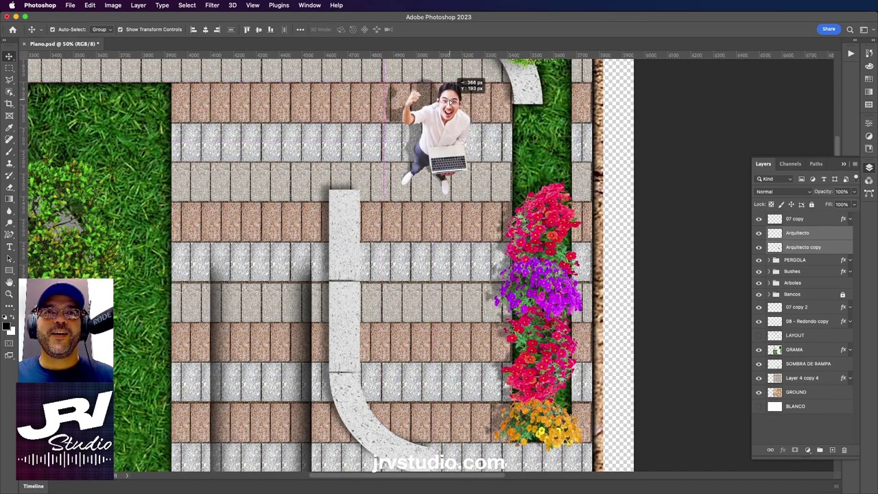
- Scroll around the plan to check the figure's new position above the ramp
scroll(384, 172, down, 5)
scroll(364, 185, down, 2)
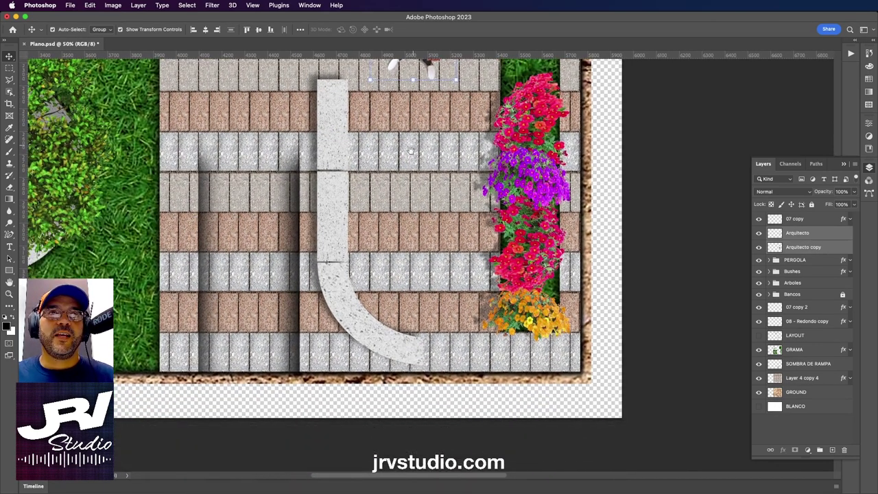
scroll(352, 194, down, 1)
scroll(352, 195, down, 1)
scroll(357, 294, up, 1)
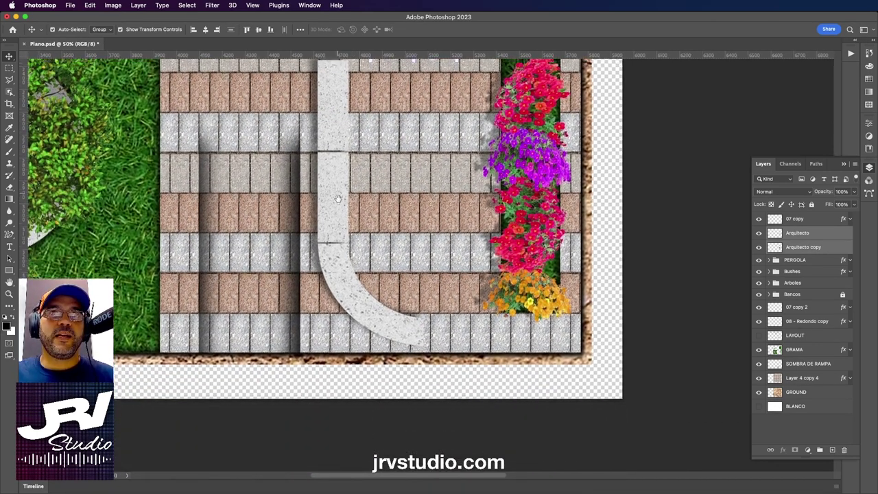
scroll(346, 290, up, 5)
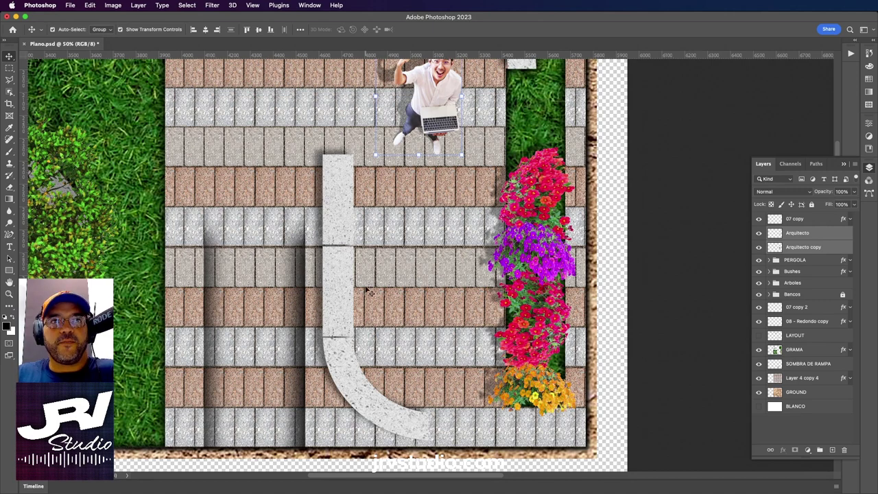
scroll(423, 281, down, 2)
scroll(427, 288, down, 2)
scroll(432, 298, down, 2)
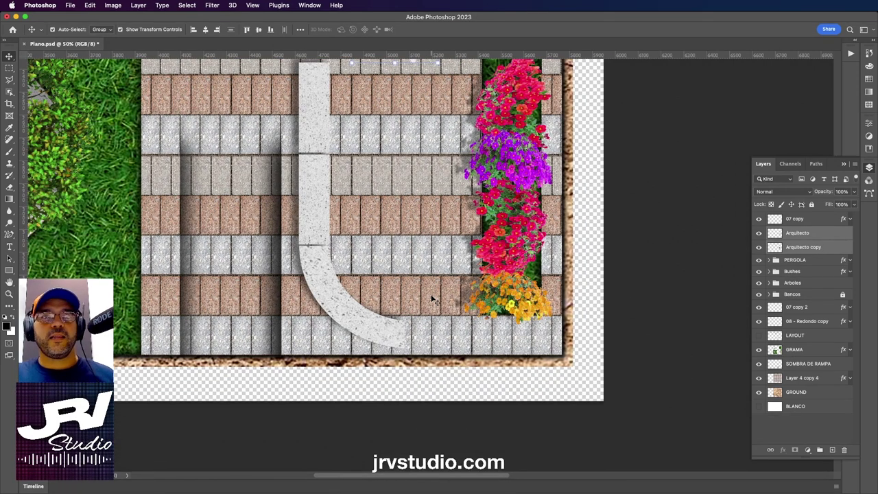
scroll(433, 300, down, 1)
scroll(436, 302, down, 1)
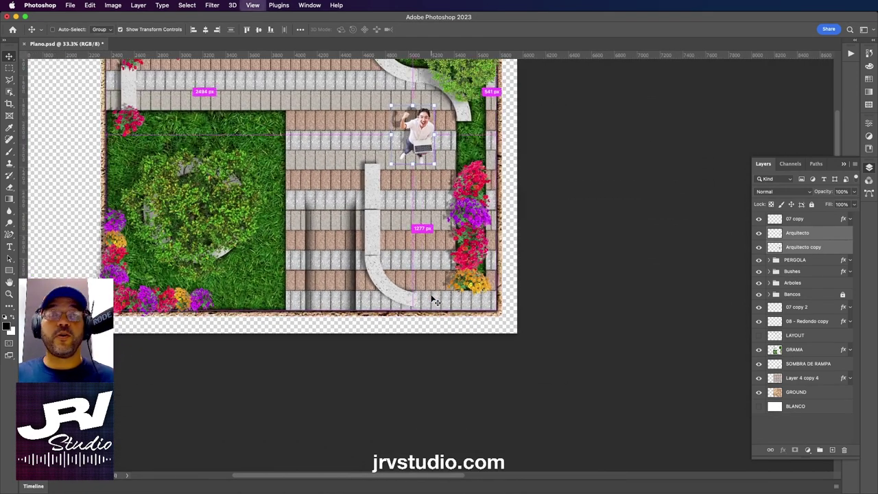
scroll(545, 372, left, 3)
scroll(673, 346, up, 2)
- Deselect the architect layers, save the document, and preview the plan full screen without rulers
drag(665, 224, 652, 309)
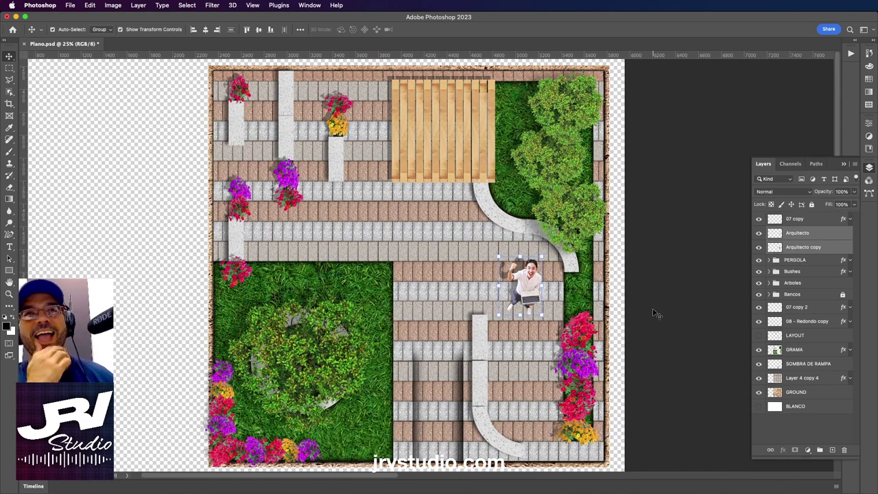
click(648, 305)
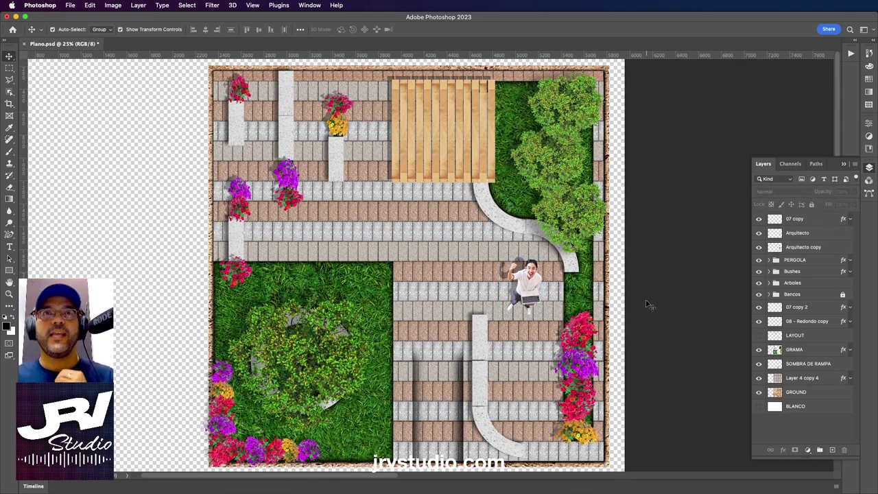
key(ctrl+s)
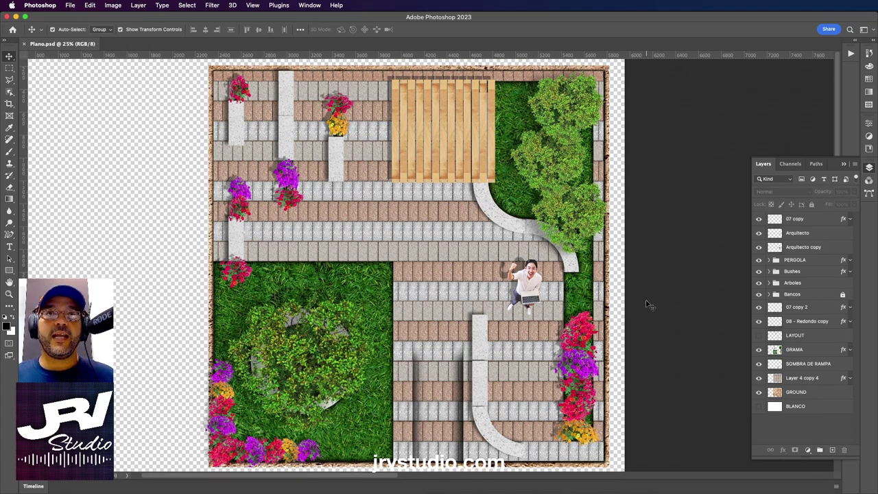
key(f)
key(f)
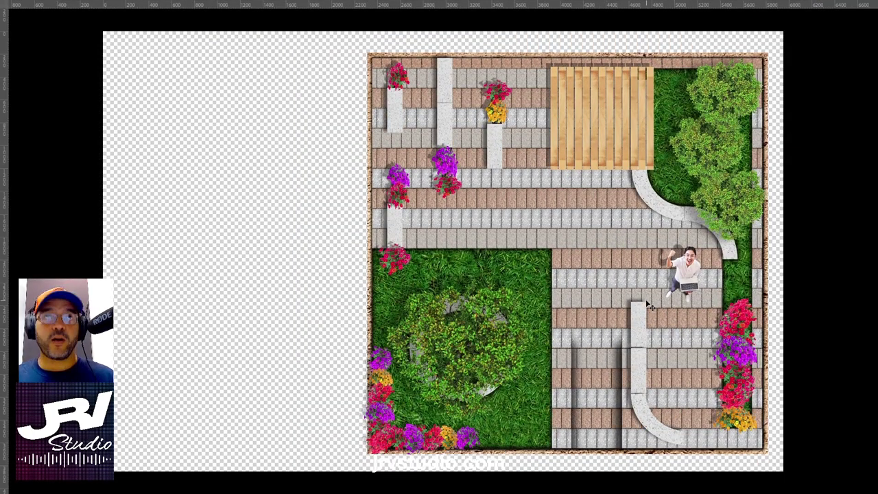
key(ctrl+r)
key(ctrl+0)
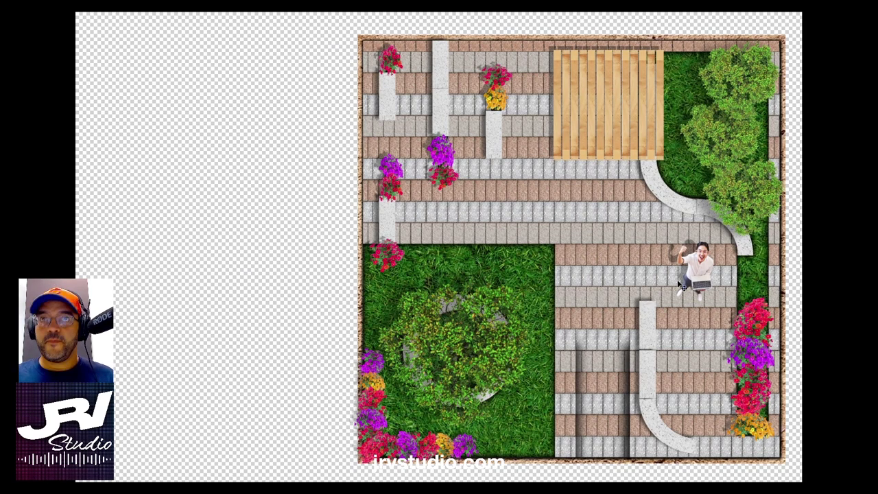
- Pan the full-screen preview, exit it, and turn on the white BLANCO background layer
drag(687, 281, 601, 283)
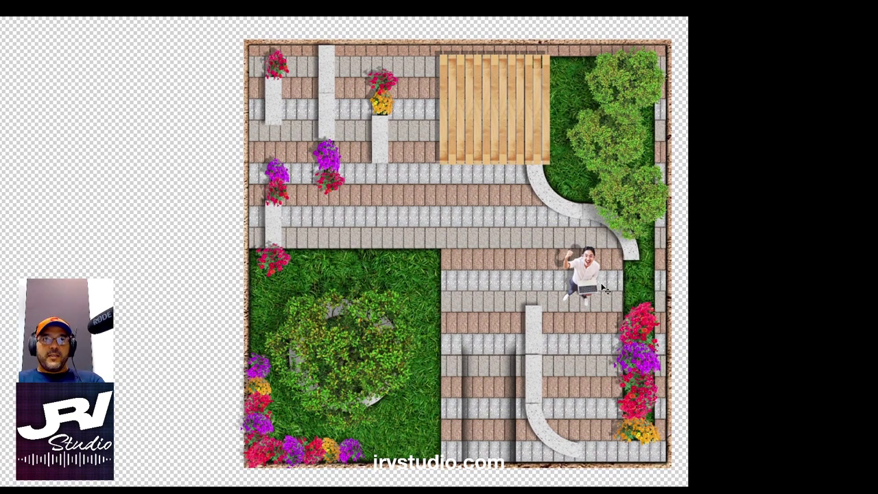
scroll(471, 222, left, 5)
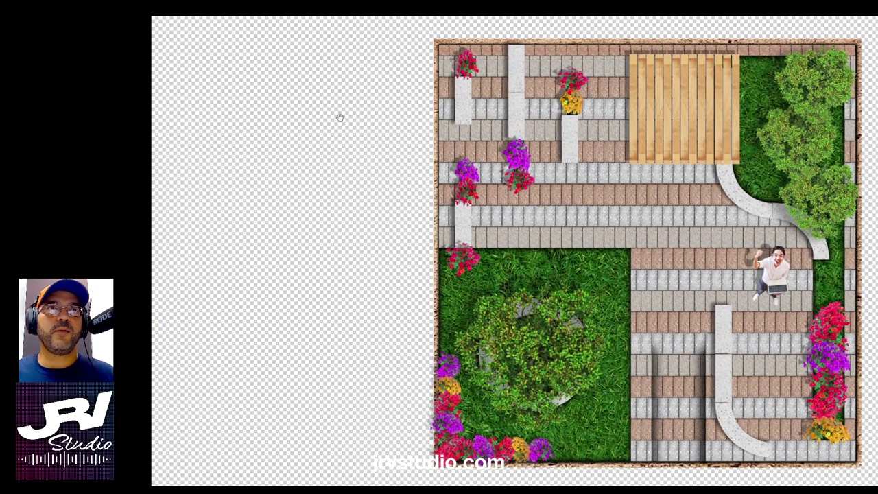
scroll(349, 327, right, 2)
scroll(310, 227, right, 1)
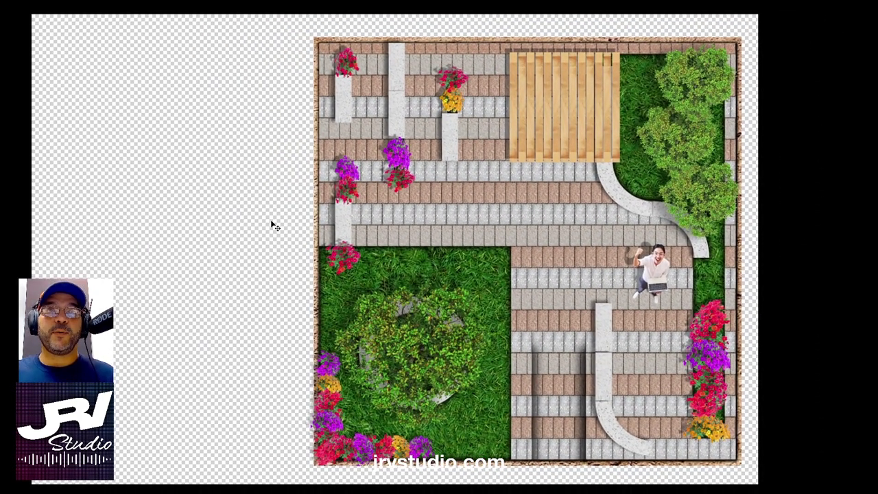
key(f)
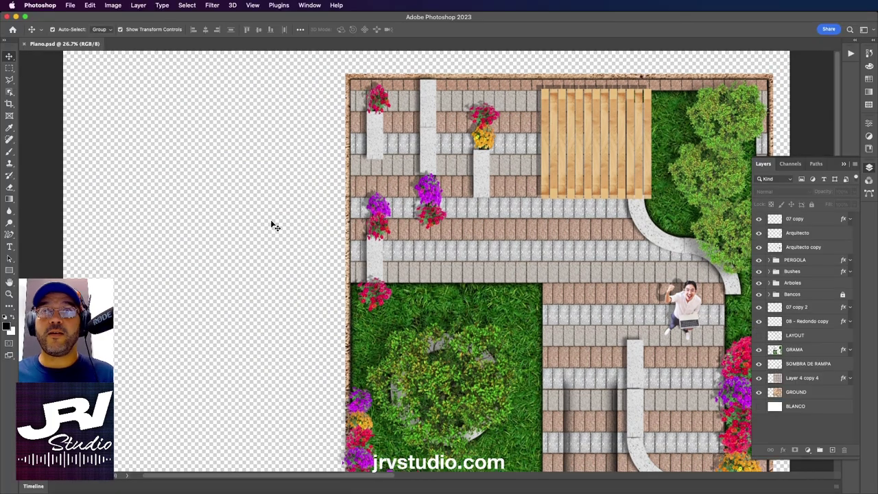
click(759, 407)
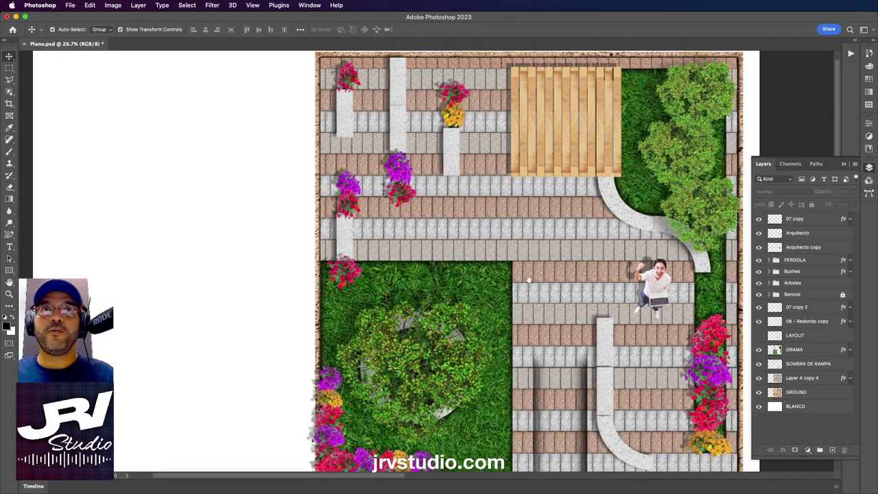
scroll(470, 284, right, 3)
scroll(471, 284, down, 2)
scroll(471, 284, right, 1)
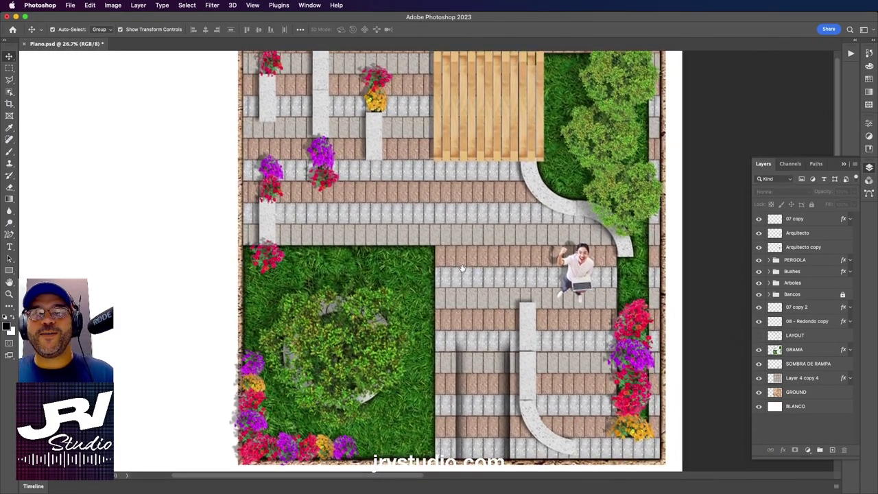